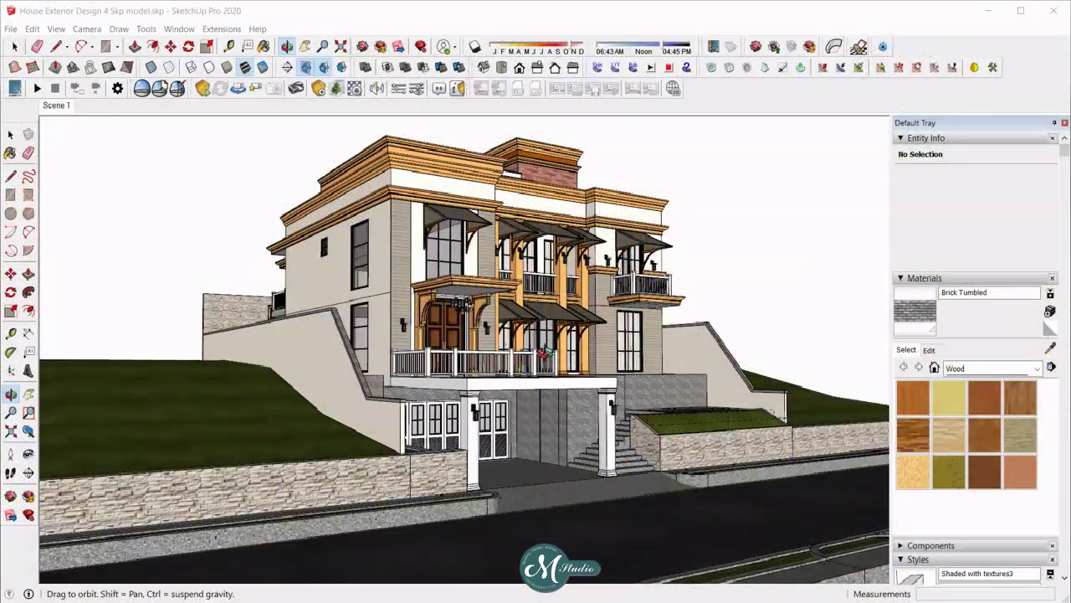
# - Orbit the view around the imported house model on its grassy terraced site
pyautogui.moveTo(542, 355)
pyautogui.mouseDown()
pyautogui.moveTo(247, 373)
pyautogui.moveTo(577, 341)
pyautogui.moveTo(686, 365)
pyautogui.moveTo(452, 375)
pyautogui.moveTo(605, 400)
pyautogui.moveTo(576, 333)
pyautogui.mouseUp()
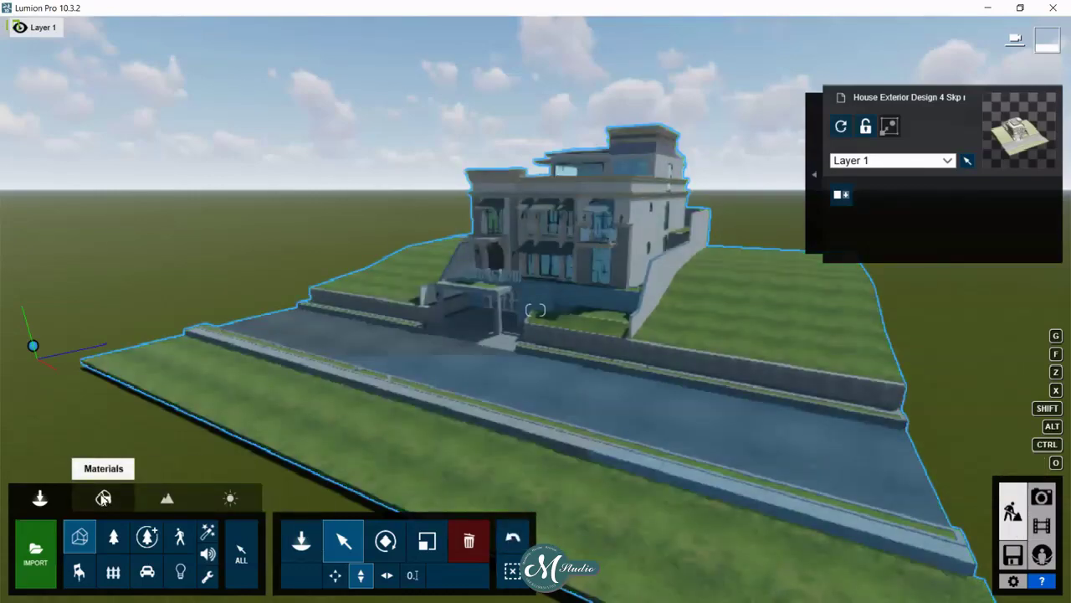
# - Switch to material editing and bring the camera in close to the house's front facade
pyautogui.click(103, 498)
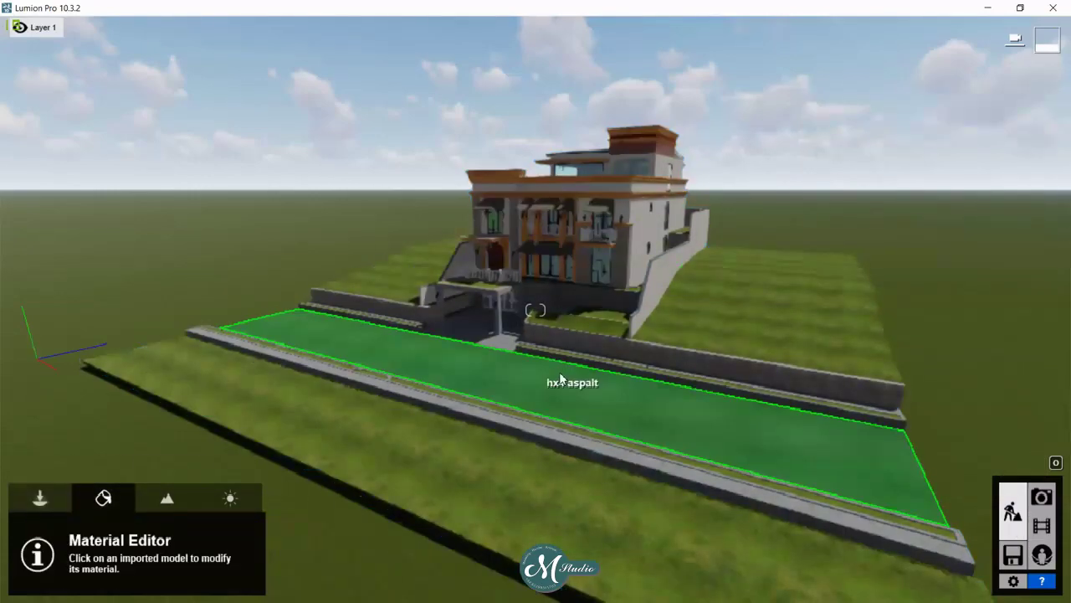
pyautogui.moveTo(545, 376)
pyautogui.mouseDown(button='right')
pyautogui.moveTo(535, 310)
pyautogui.moveTo(636, 310)
pyautogui.mouseUp(button='right')
pyautogui.moveTo(535, 310); pyautogui.dragTo(435, 310, button='right')
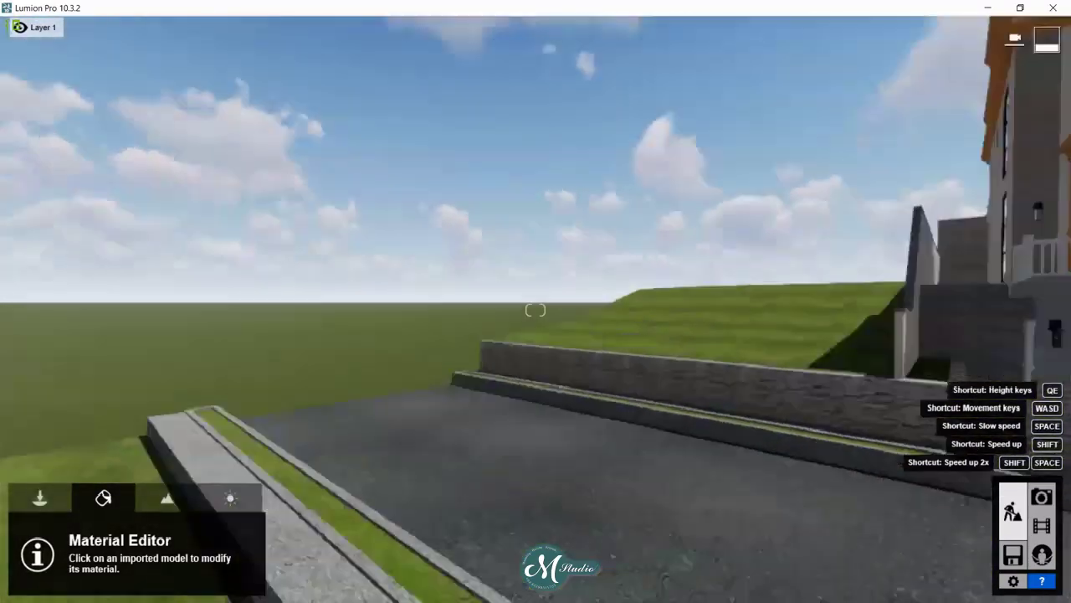
pyautogui.moveTo(536, 310); pyautogui.dragTo(636, 310, button='right')
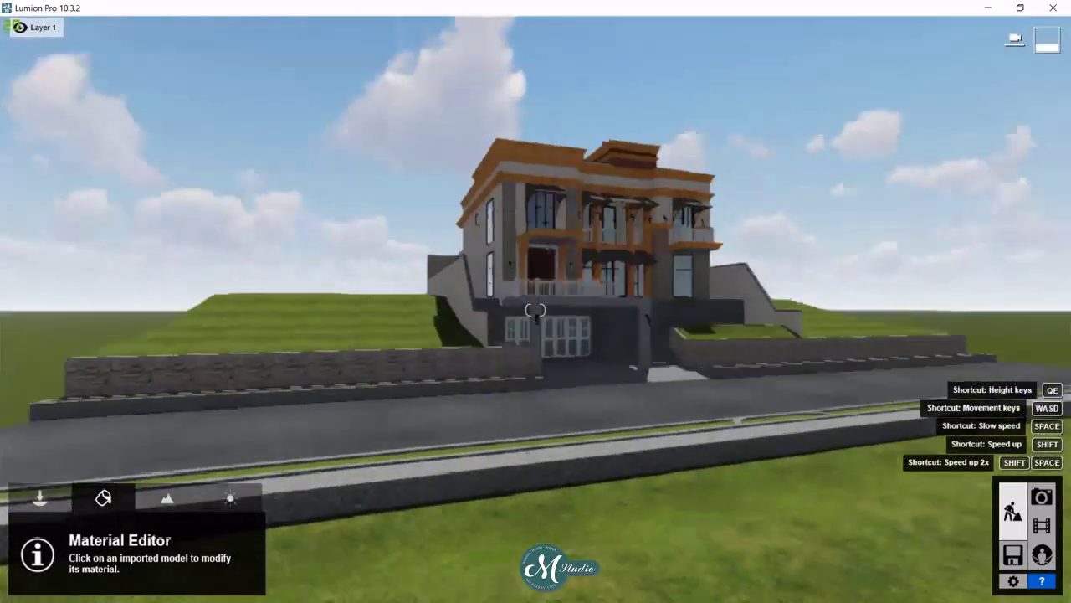
pyautogui.moveTo(536, 310); pyautogui.dragTo(469, 309, button='right')
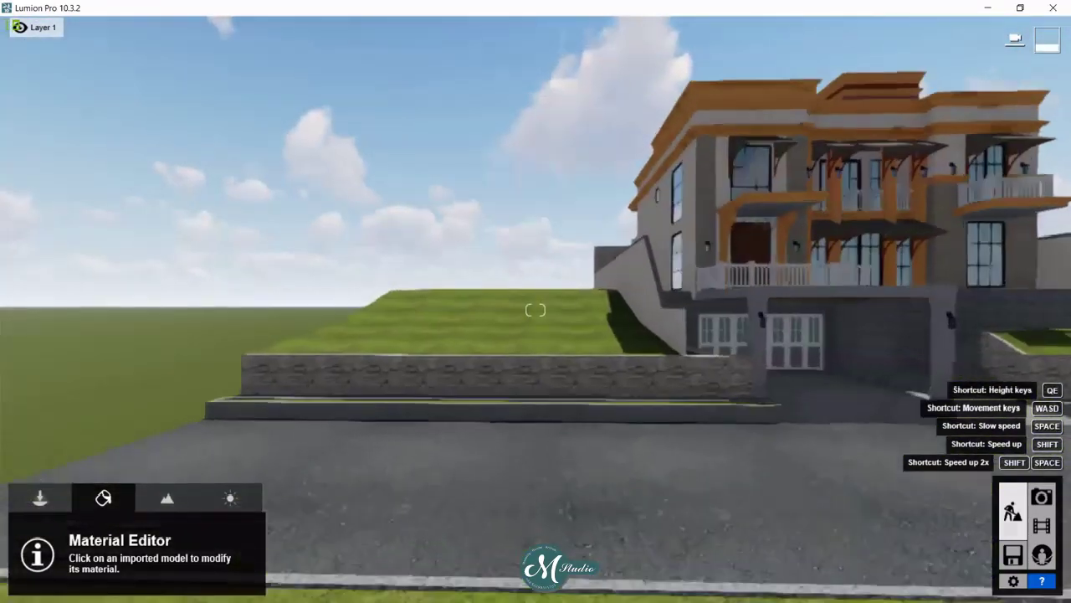
pyautogui.moveTo(536, 310)
pyautogui.mouseDown(button='right')
pyautogui.moveTo(585, 310)
pyautogui.moveTo(486, 309)
pyautogui.moveTo(539, 293)
pyautogui.moveTo(549, 306)
pyautogui.mouseUp(button='right')
pyautogui.scroll(2, 536, 309)
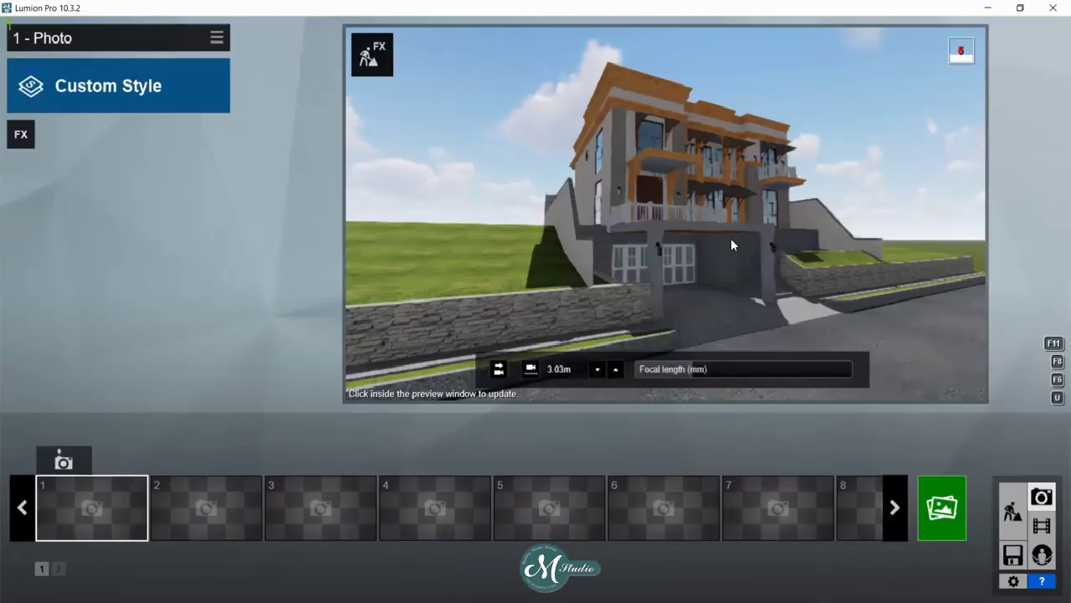
# - Store a front view as photo 1, then a re-aimed, zoomed-in view as photo 2
pyautogui.moveTo(665, 214); pyautogui.dragTo(653, 216, button='right')
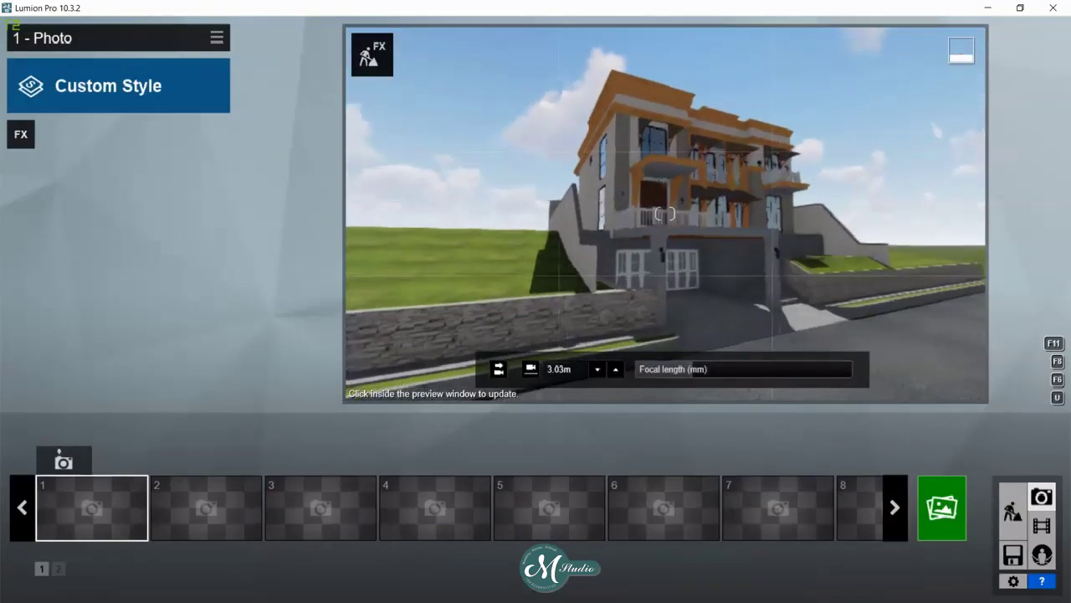
pyautogui.click(63, 462)
pyautogui.moveTo(661, 251); pyautogui.dragTo(664, 214, button='right')
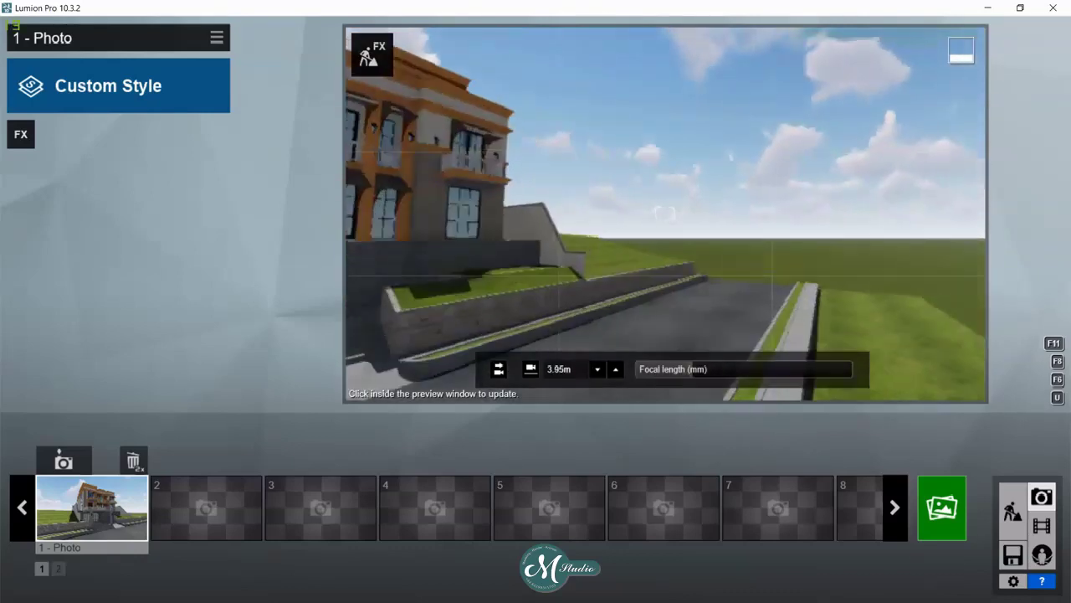
pyautogui.press('s')
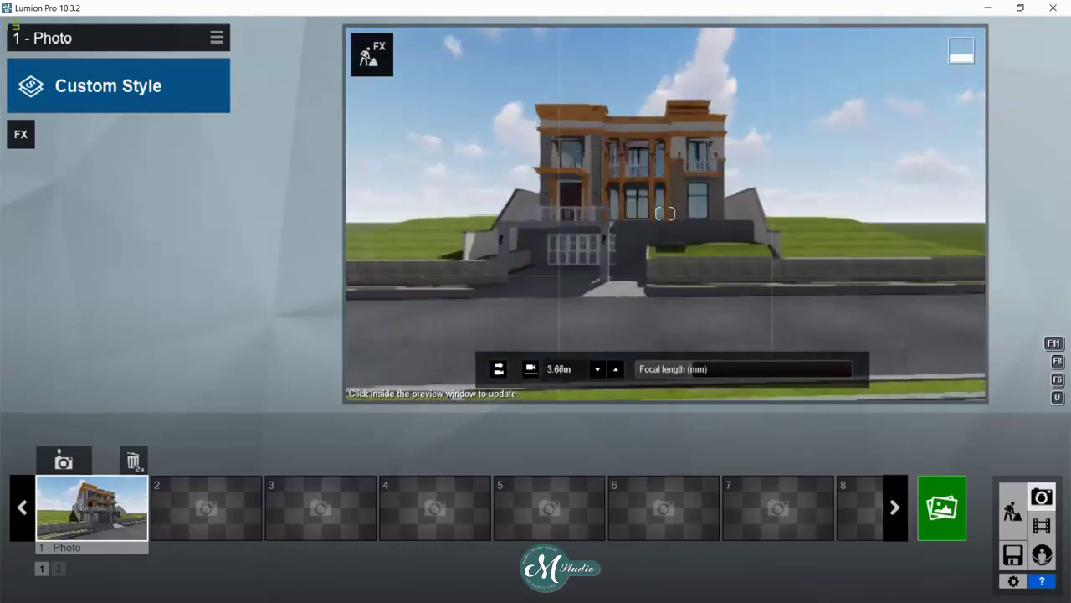
pyautogui.moveTo(664, 215); pyautogui.dragTo(681, 308, button='right')
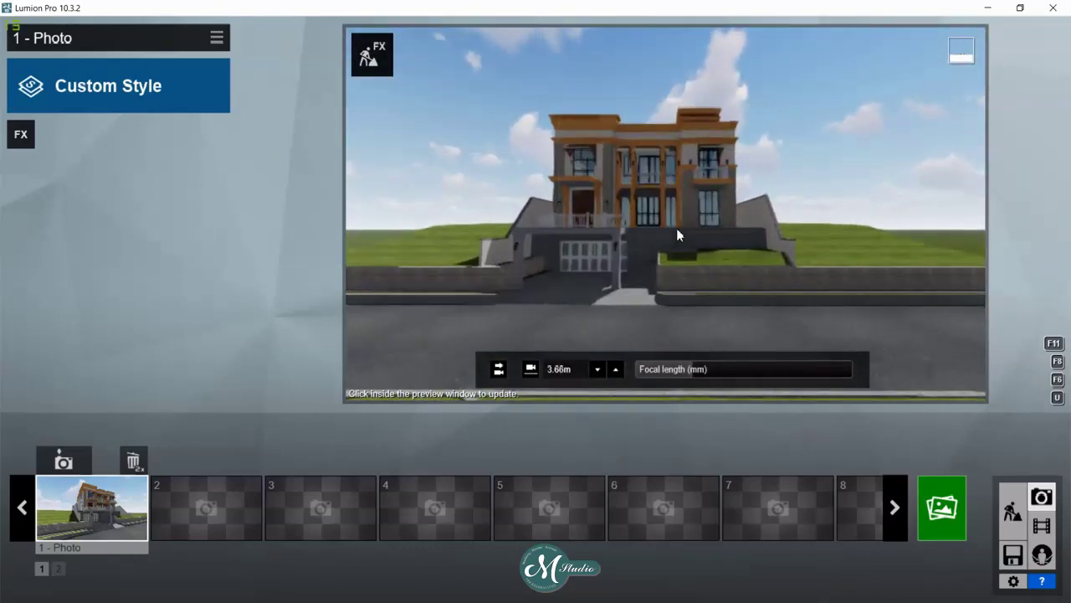
pyautogui.moveTo(676, 228); pyautogui.dragTo(676, 251, button='right')
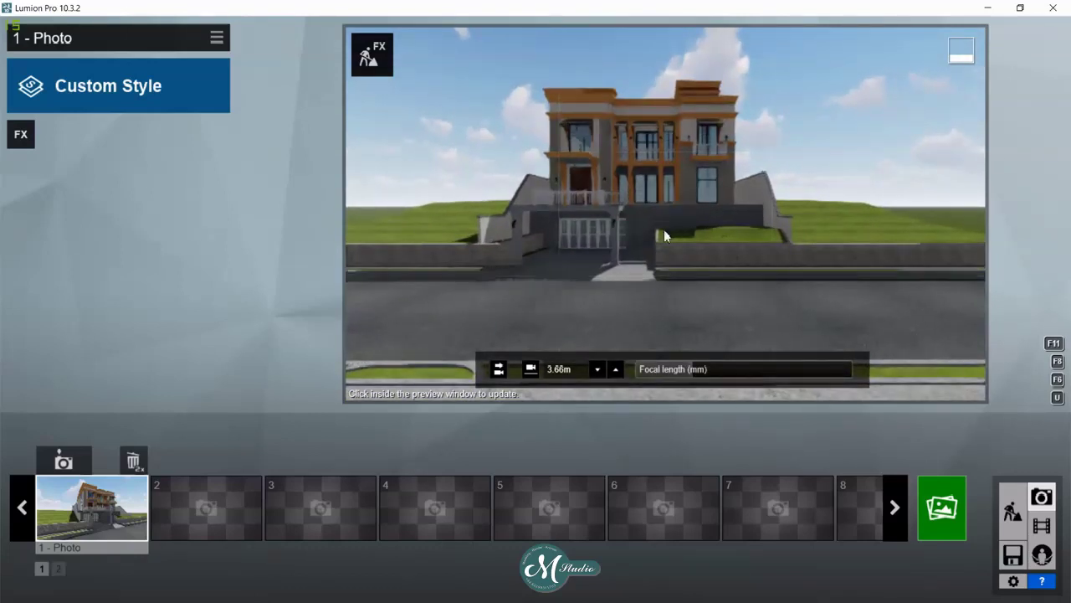
pyautogui.moveTo(694, 369); pyautogui.dragTo(702, 369)
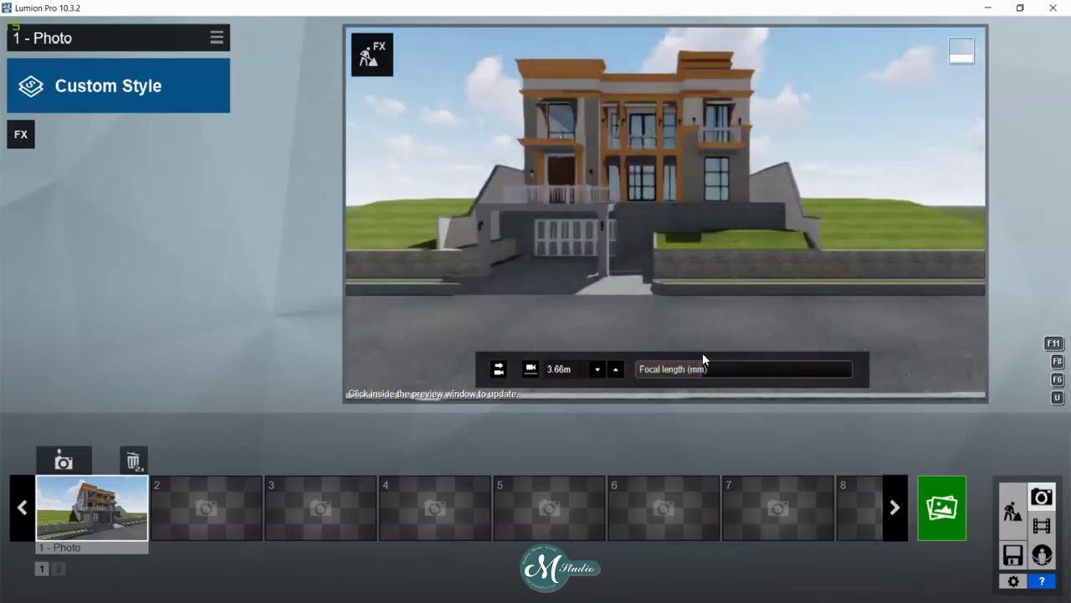
pyautogui.moveTo(746, 286); pyautogui.dragTo(665, 214, button='right')
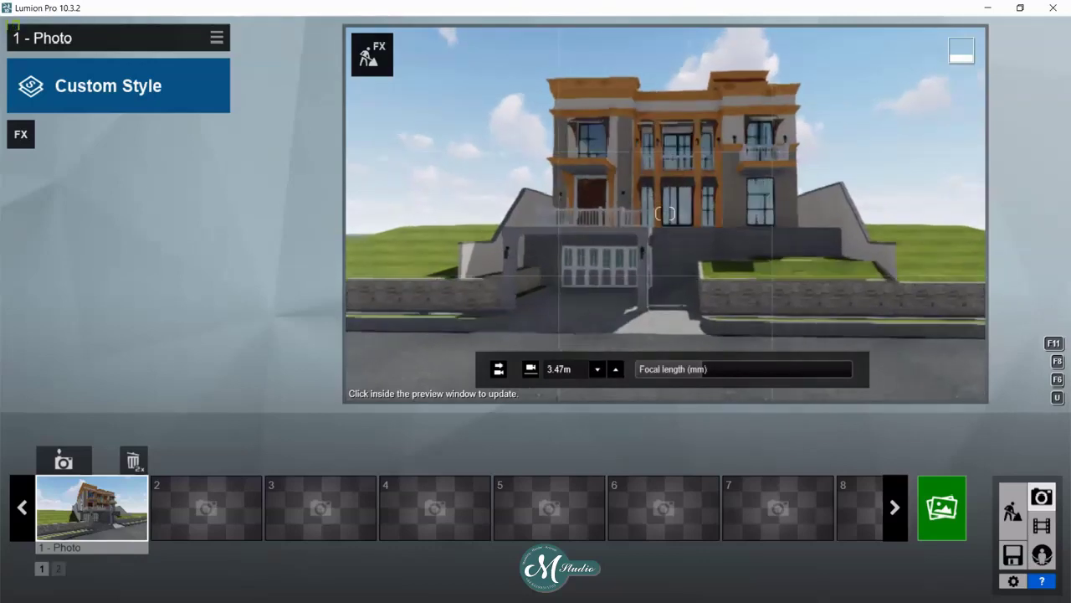
pyautogui.scroll(-5, 665, 214)
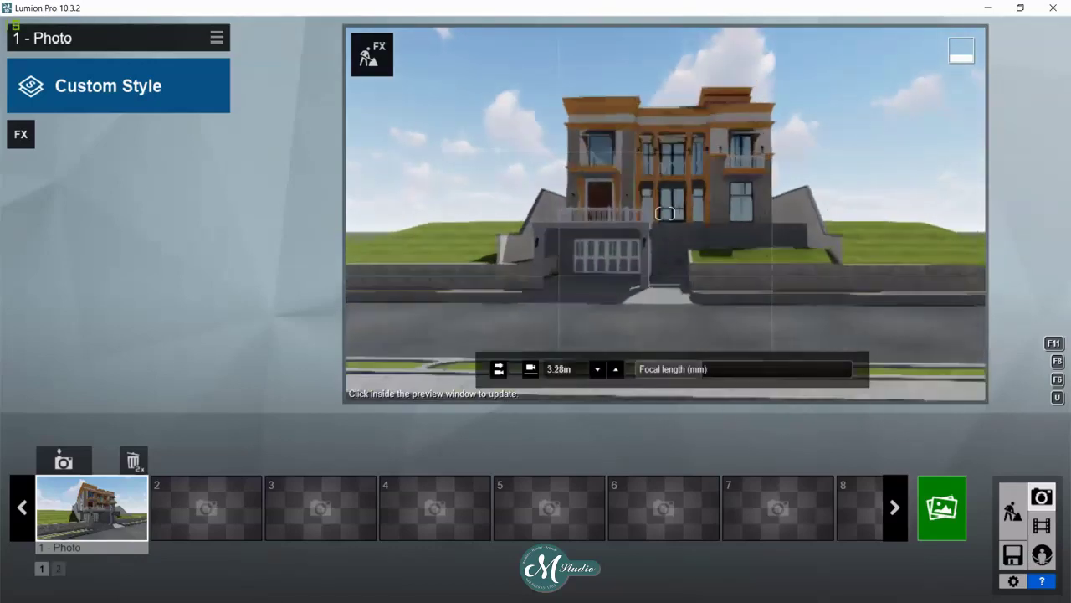
pyautogui.moveTo(664, 215); pyautogui.dragTo(664, 214, button='right')
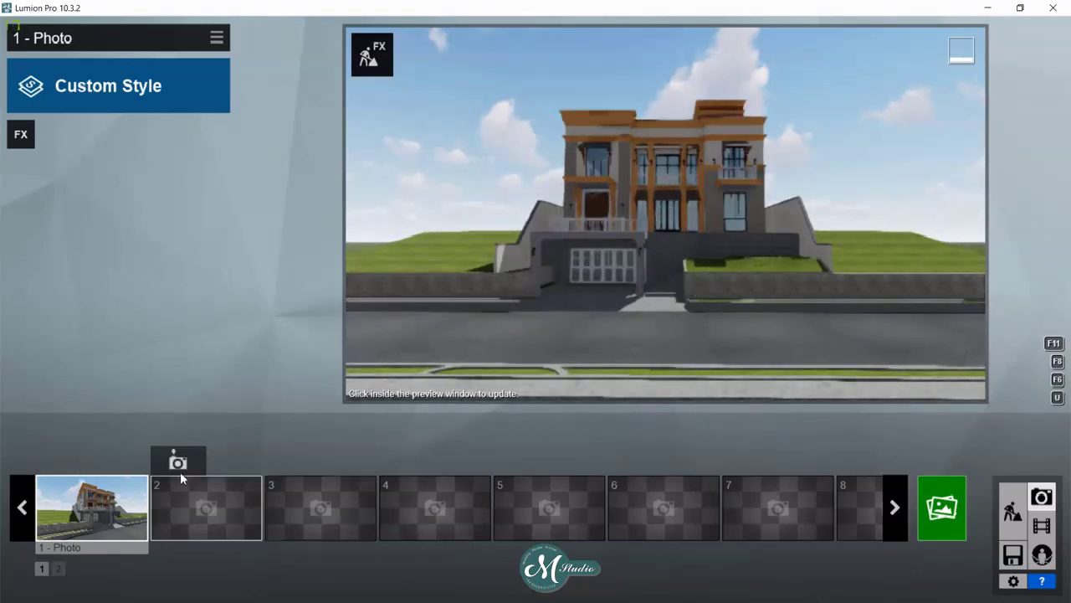
pyautogui.click(178, 460)
# - Frame an angled view from the house's right side and store it as photo 3
pyautogui.moveTo(792, 221); pyautogui.dragTo(792, 221, button='right')
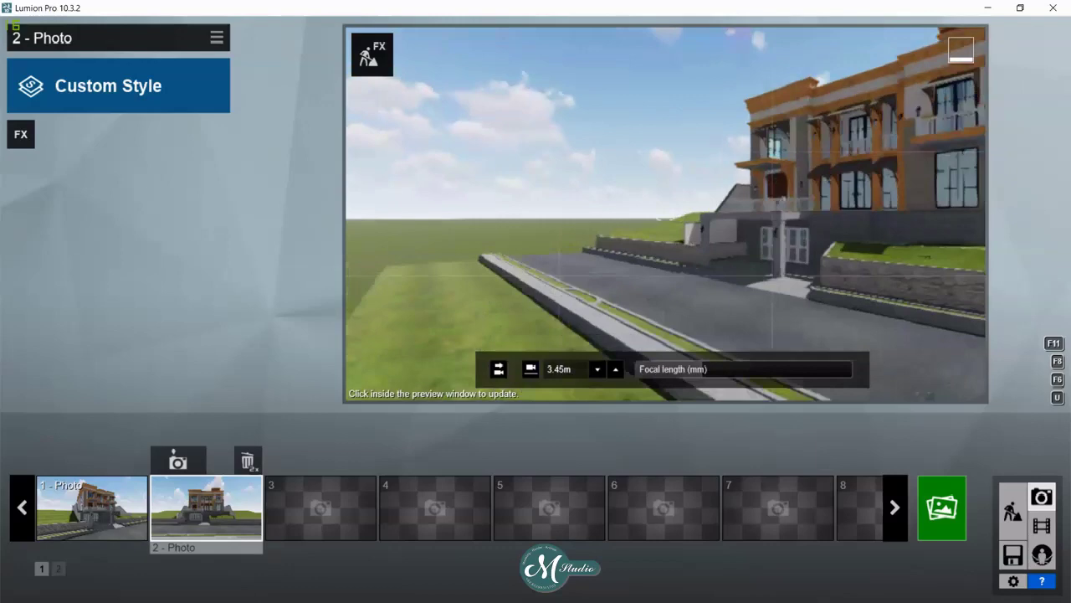
pyautogui.moveTo(664, 216); pyautogui.dragTo(664, 215, button='right')
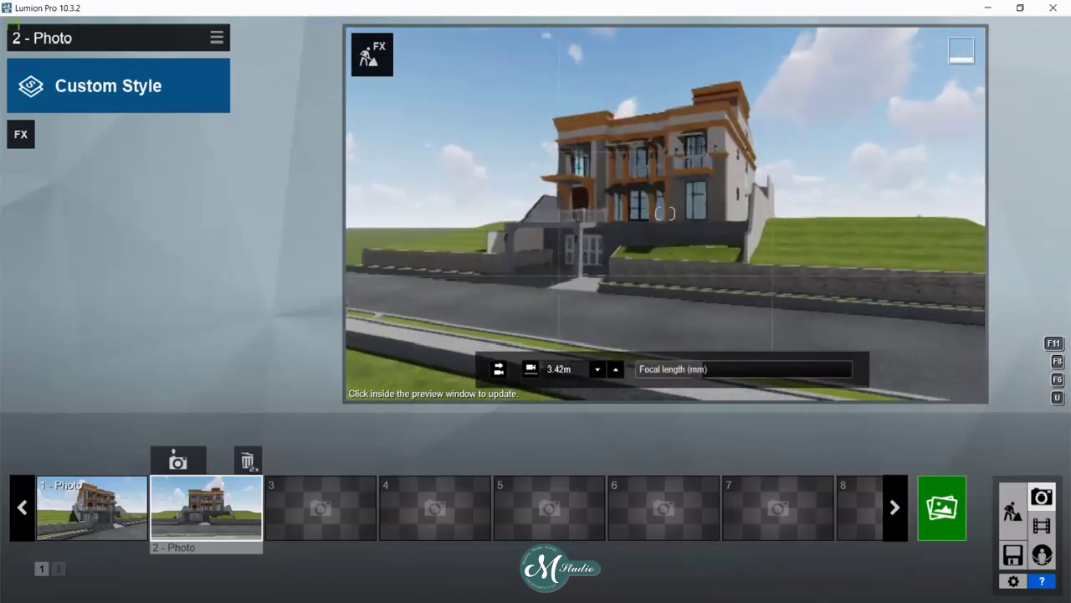
pyautogui.moveTo(665, 213); pyautogui.dragTo(665, 213, button='right')
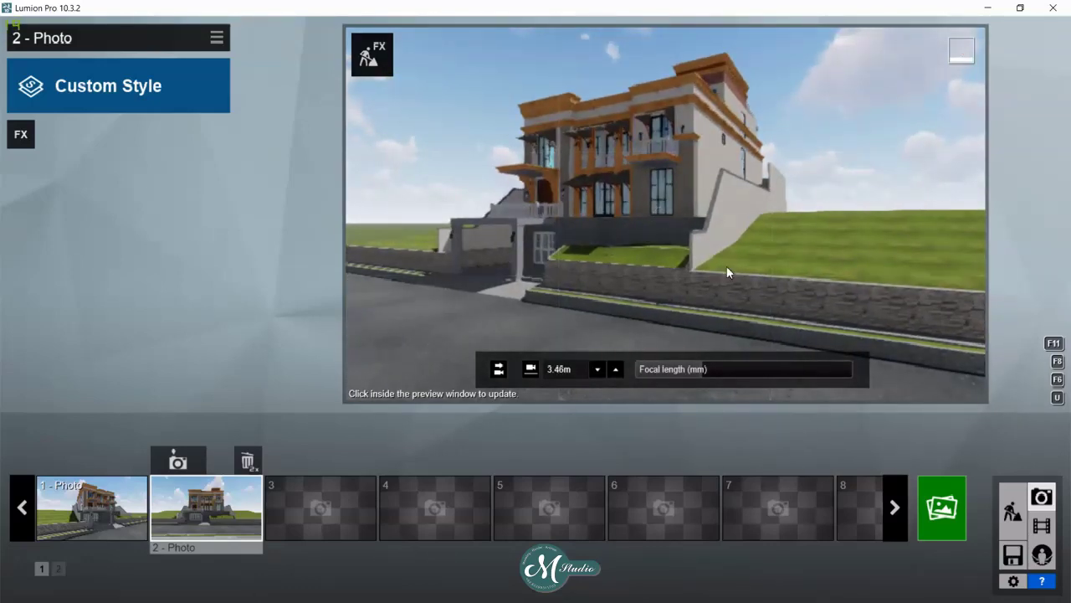
pyautogui.click(292, 460)
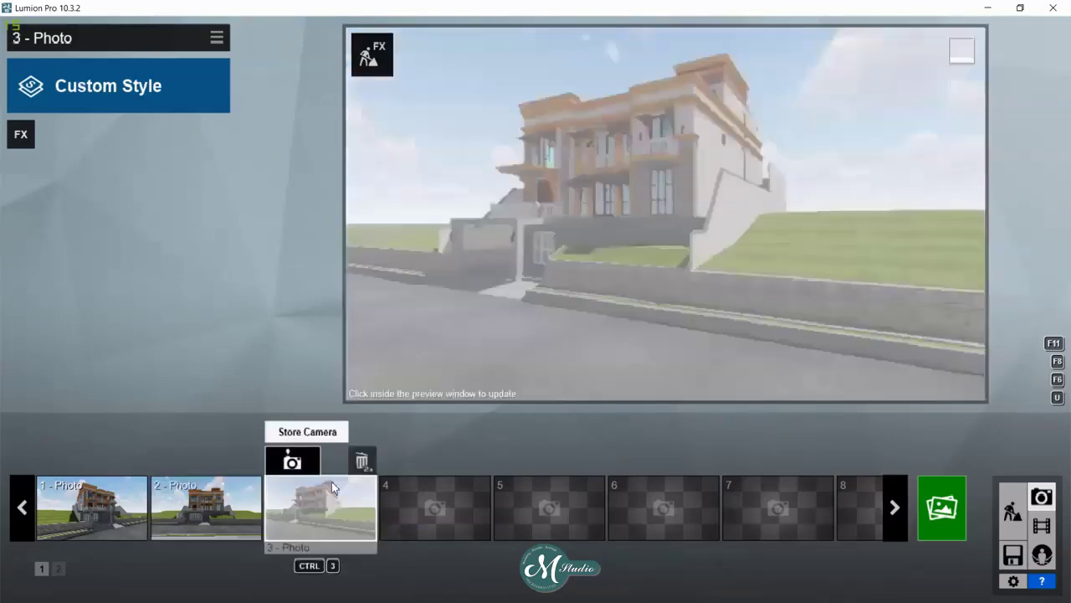
# - Back in Build mode, apply the Wild Grass 01 nature material to the lawns
pyautogui.click(1012, 510)
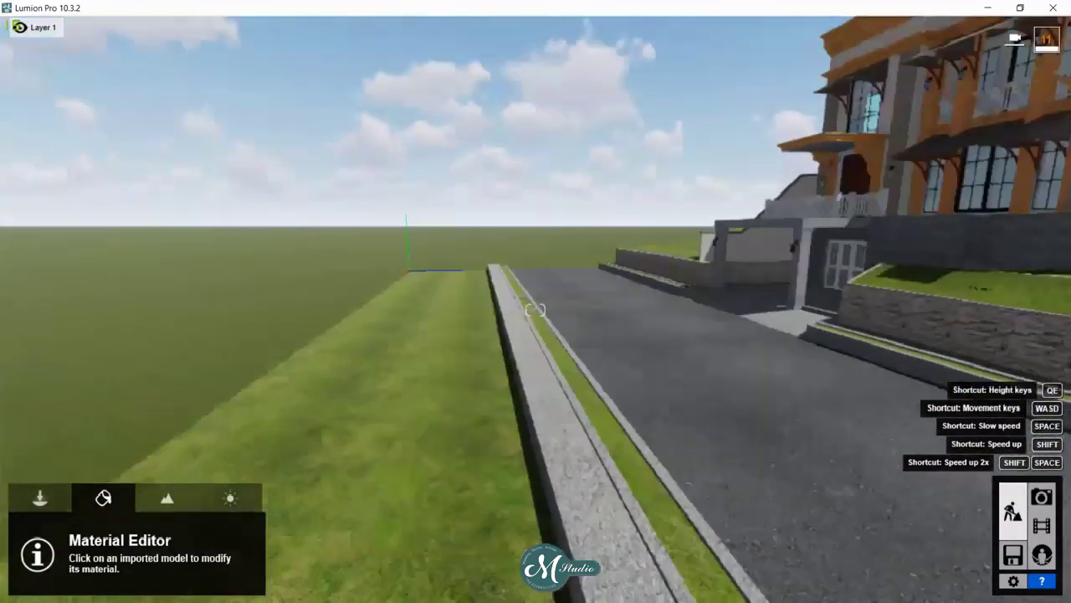
pyautogui.moveTo(253, 430); pyautogui.dragTo(253, 430, button='right')
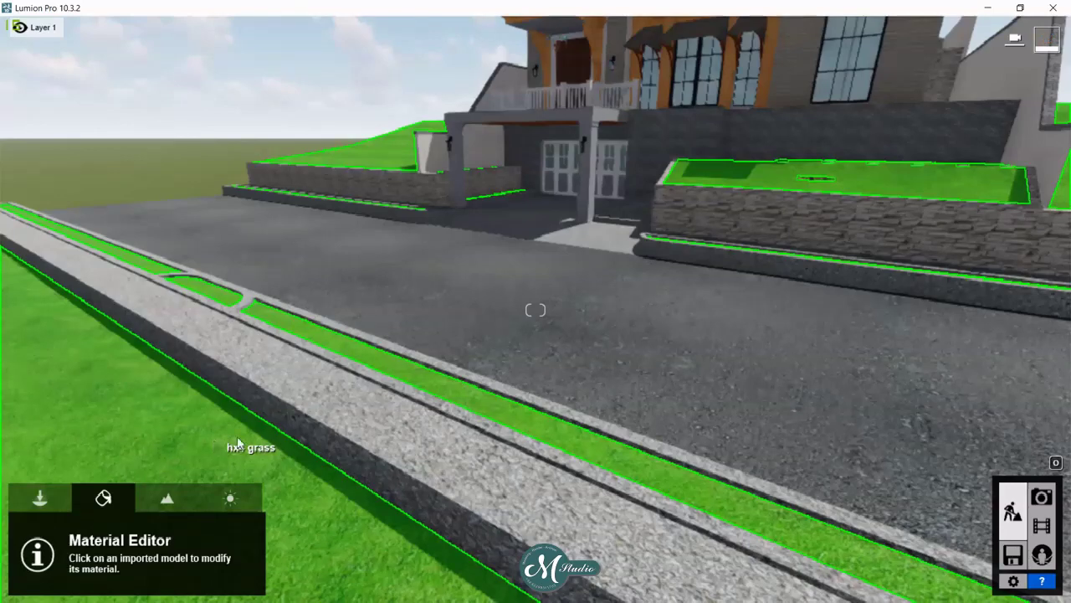
pyautogui.click(499, 267)
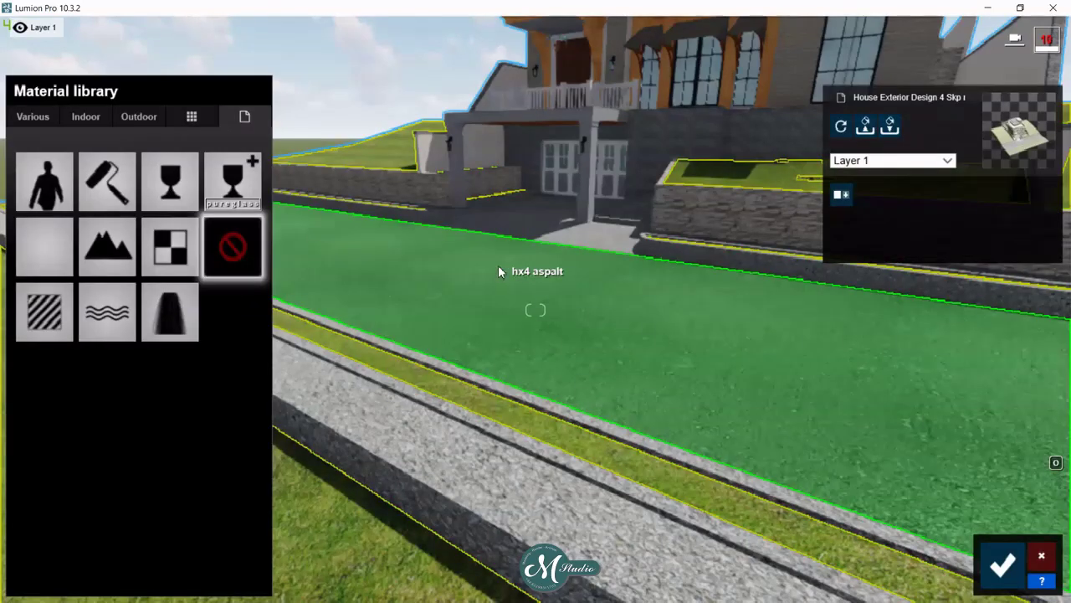
pyautogui.click(46, 118)
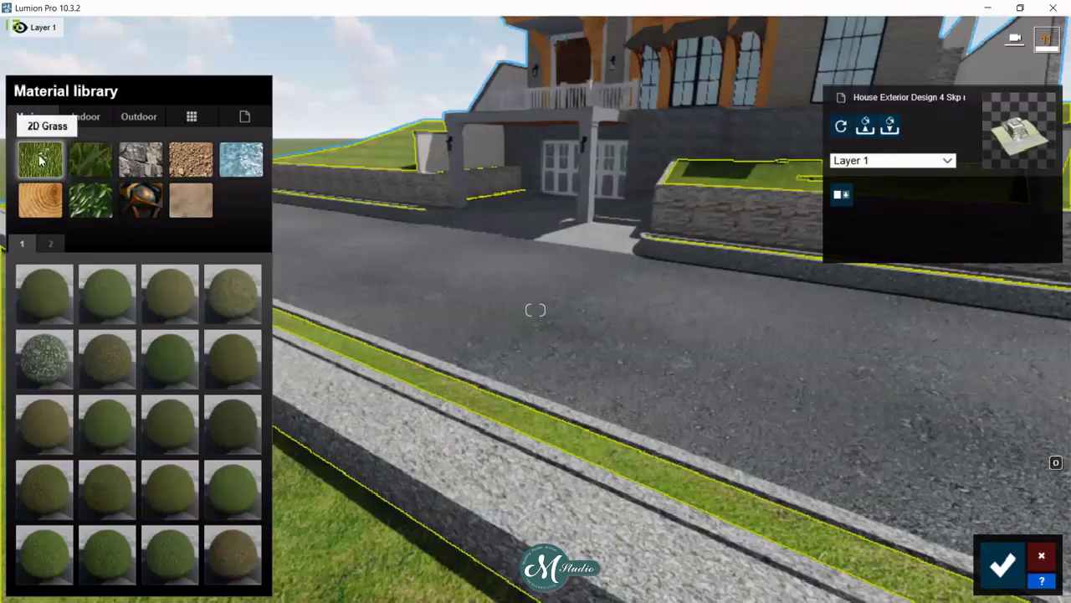
pyautogui.click(90, 159)
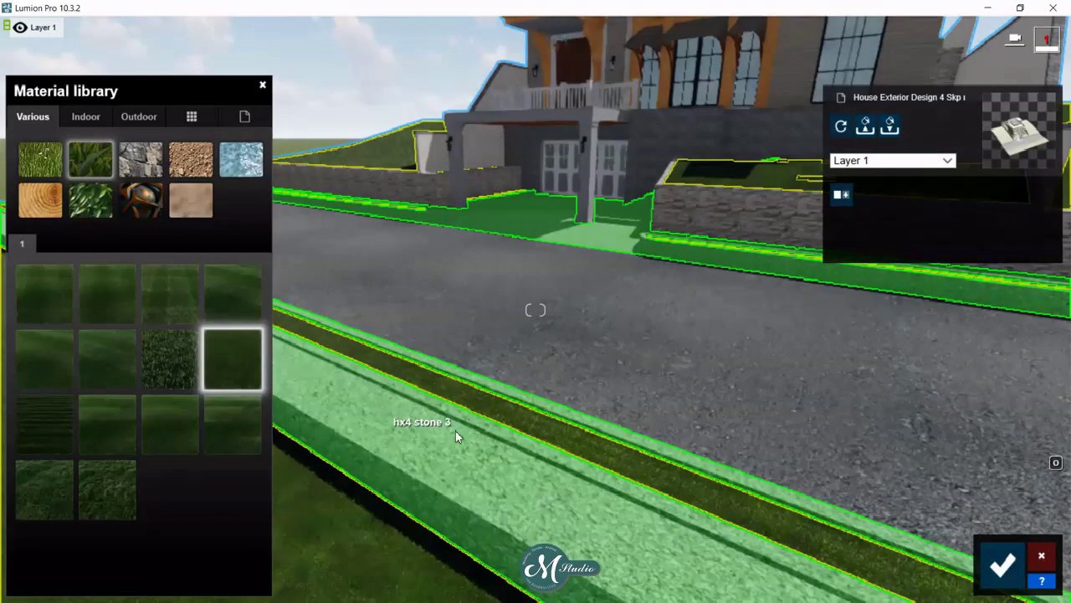
pyautogui.moveTo(418, 514); pyautogui.dragTo(272, 519, button='right')
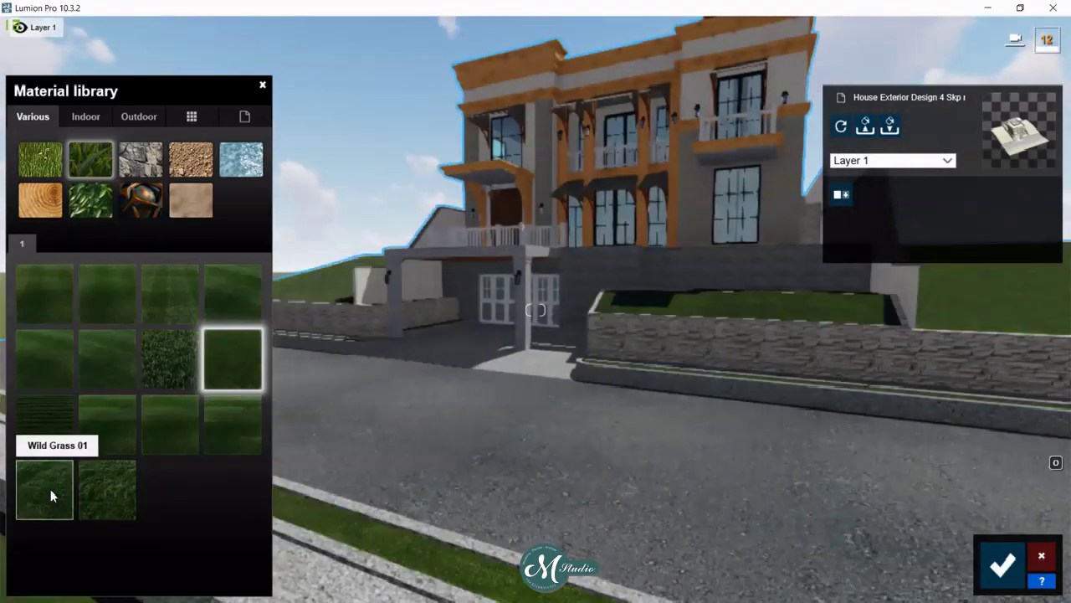
pyautogui.click(47, 490)
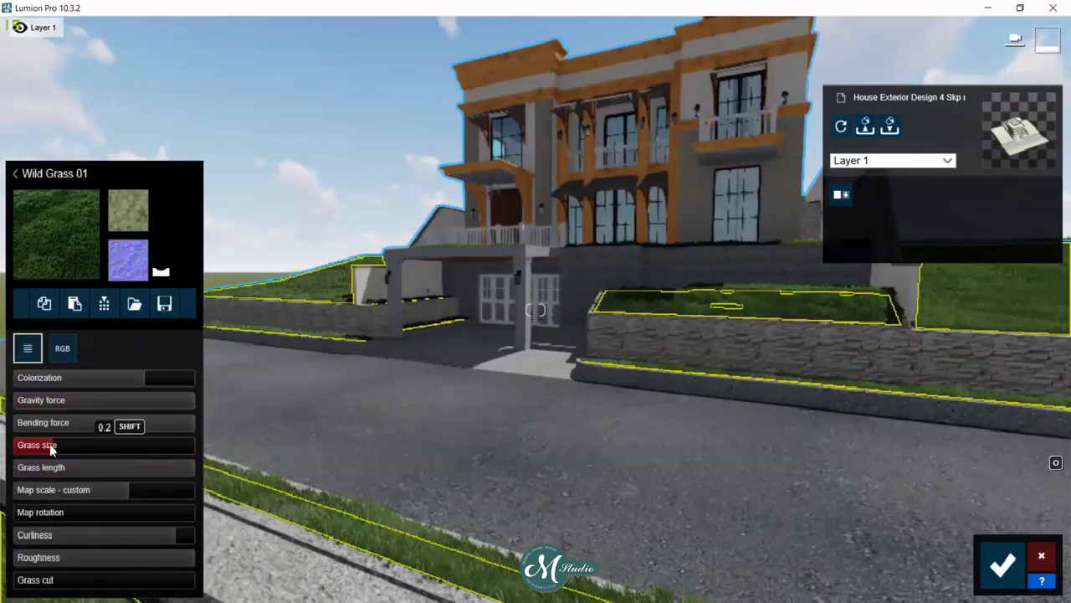
# - Reduce the grass size, map scale, curliness (to 0.5) and roughness, then save the grass
pyautogui.moveTo(49, 444)
pyautogui.mouseDown()
pyautogui.moveTo(43, 450)
pyautogui.moveTo(79, 471)
pyautogui.mouseUp()
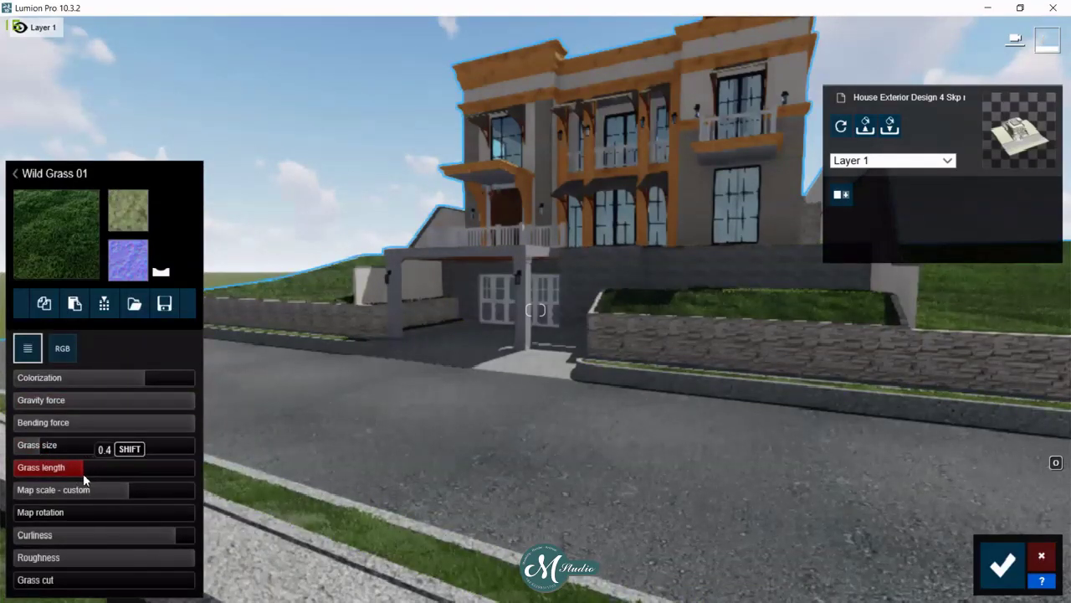
pyautogui.moveTo(126, 492); pyautogui.dragTo(123, 492)
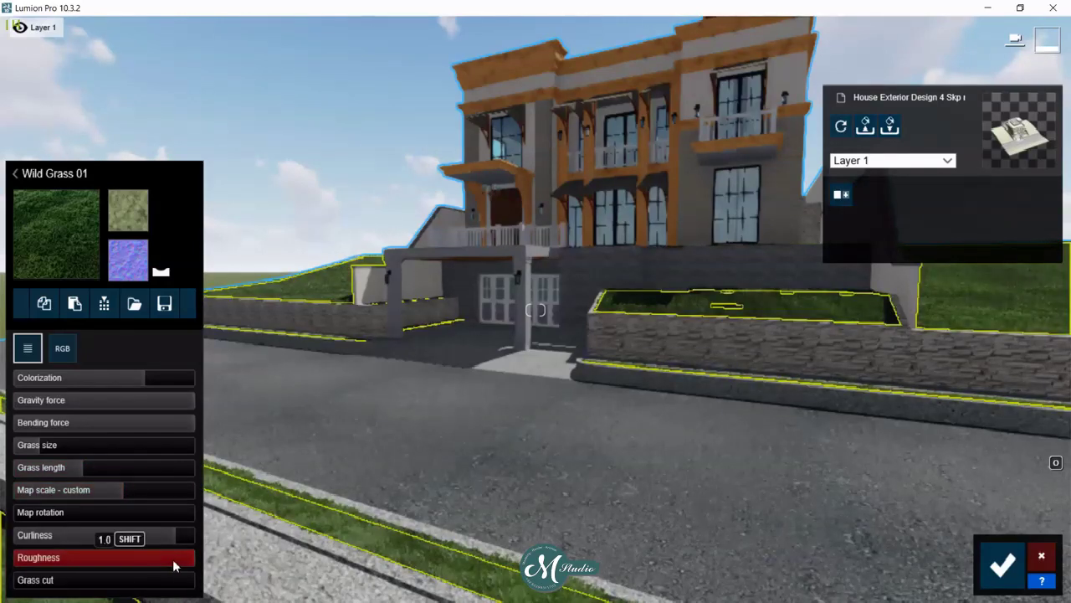
pyautogui.moveTo(122, 536); pyautogui.dragTo(98, 534)
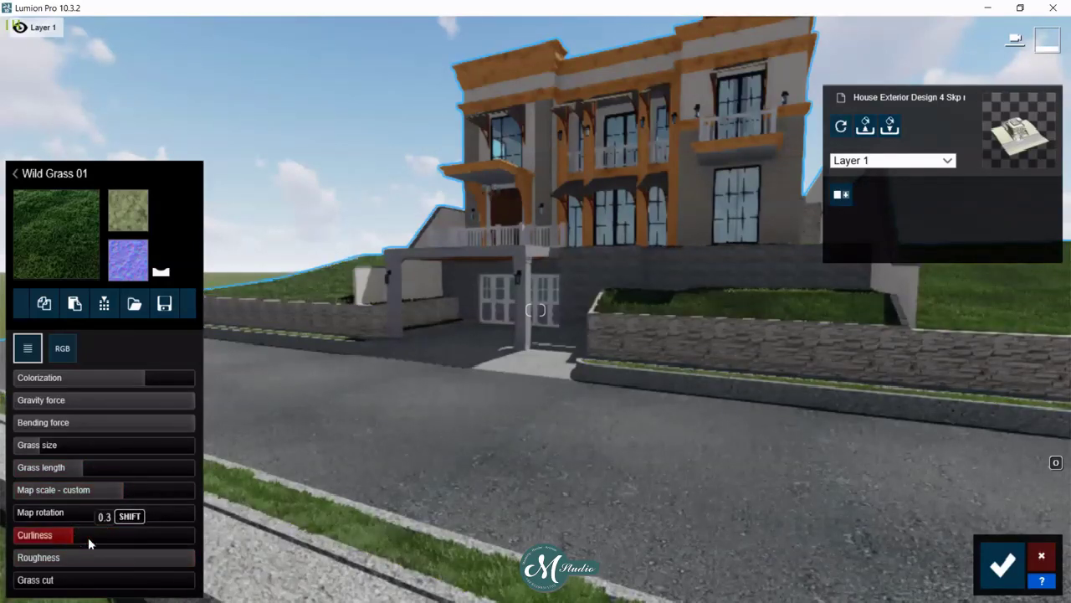
pyautogui.click(107, 555)
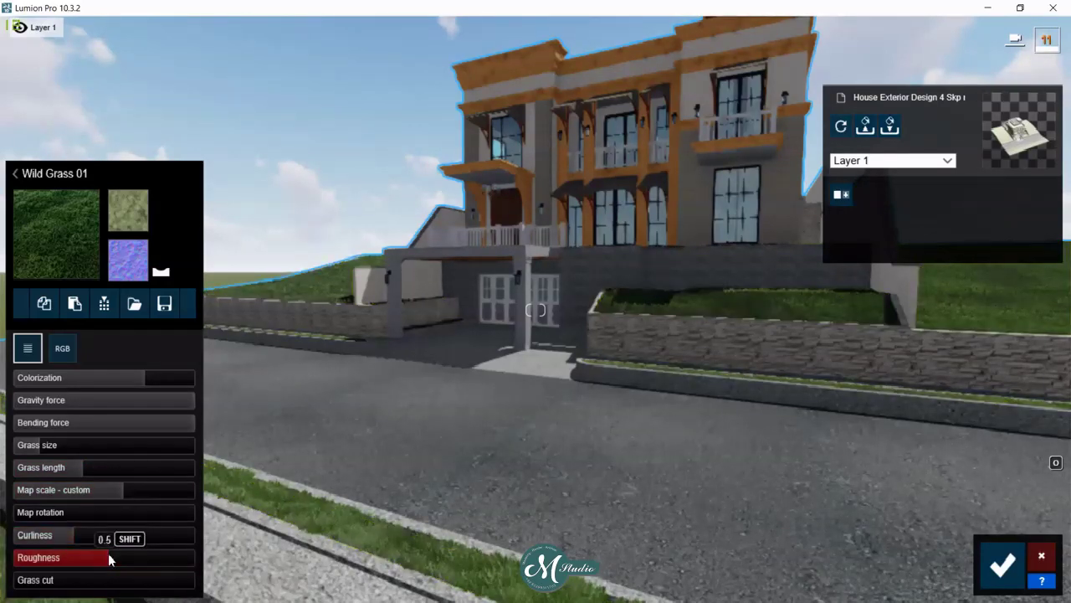
pyautogui.click(1002, 565)
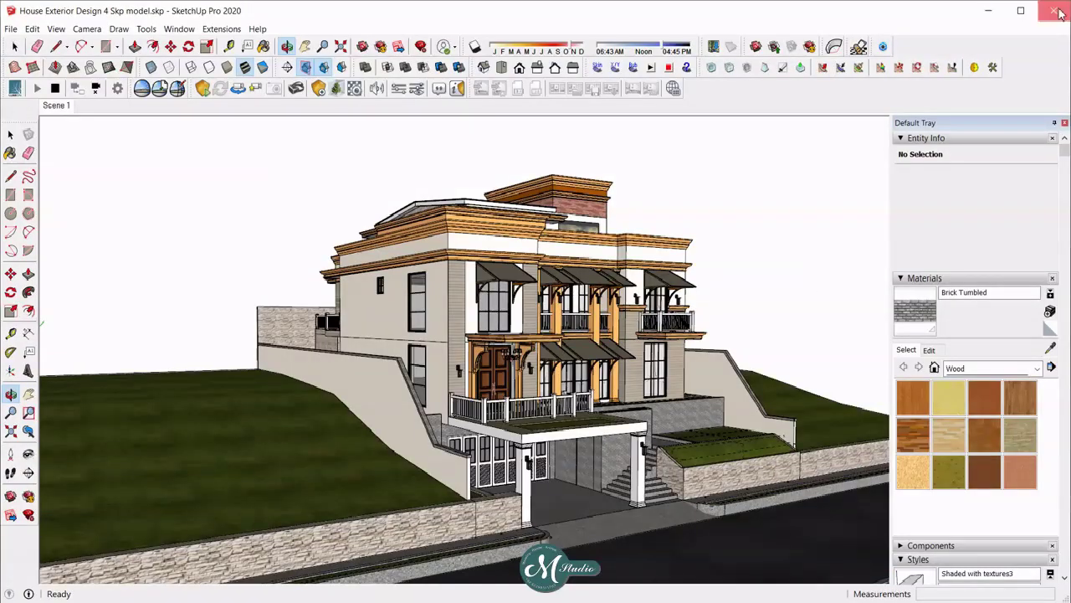
pyautogui.click(1059, 12)
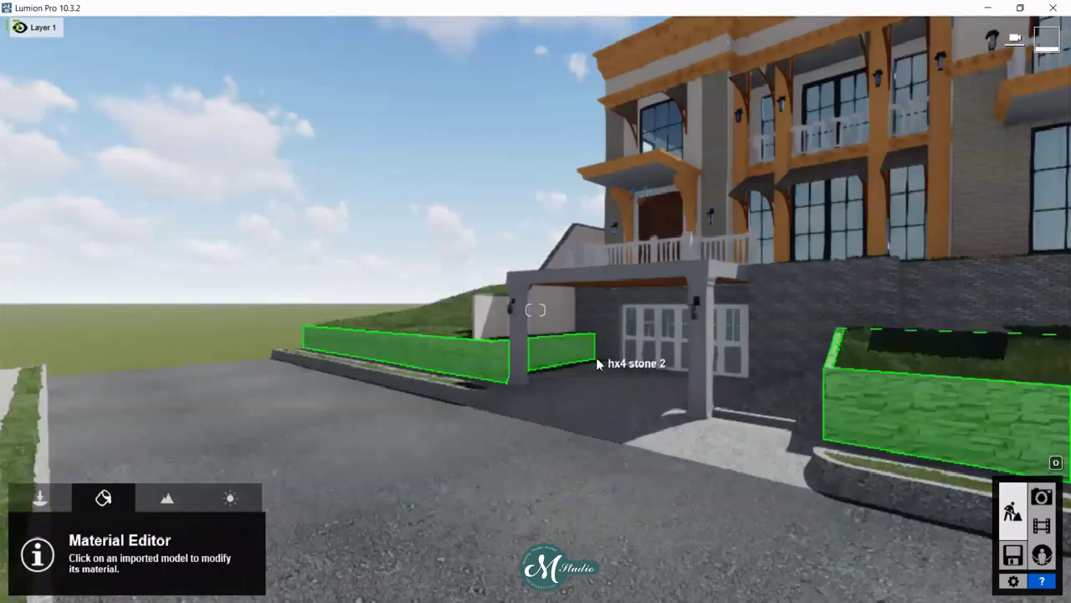
# - Remove the driveway's reflections, raise its relief to about 1.6 and set a custom scale
pyautogui.moveTo(597, 364); pyautogui.dragTo(472, 358, button='right')
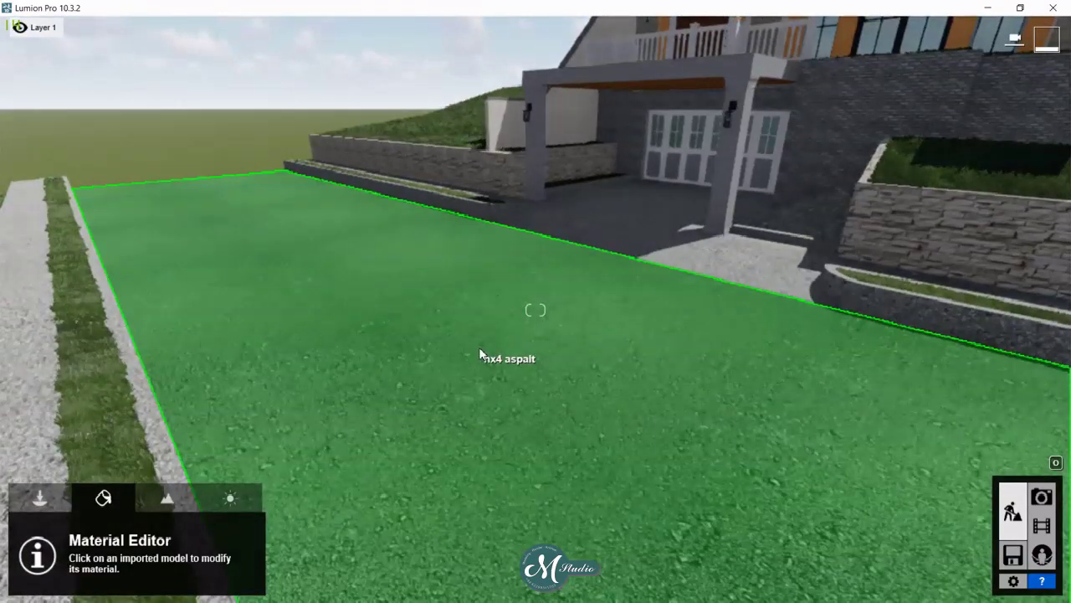
pyautogui.click(481, 352)
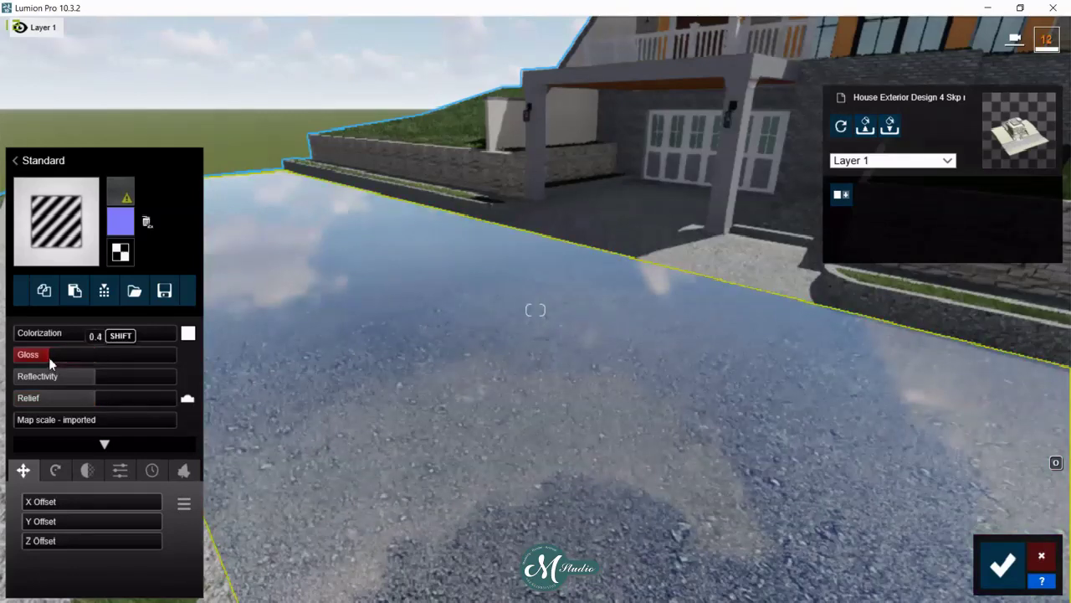
pyautogui.click(47, 378)
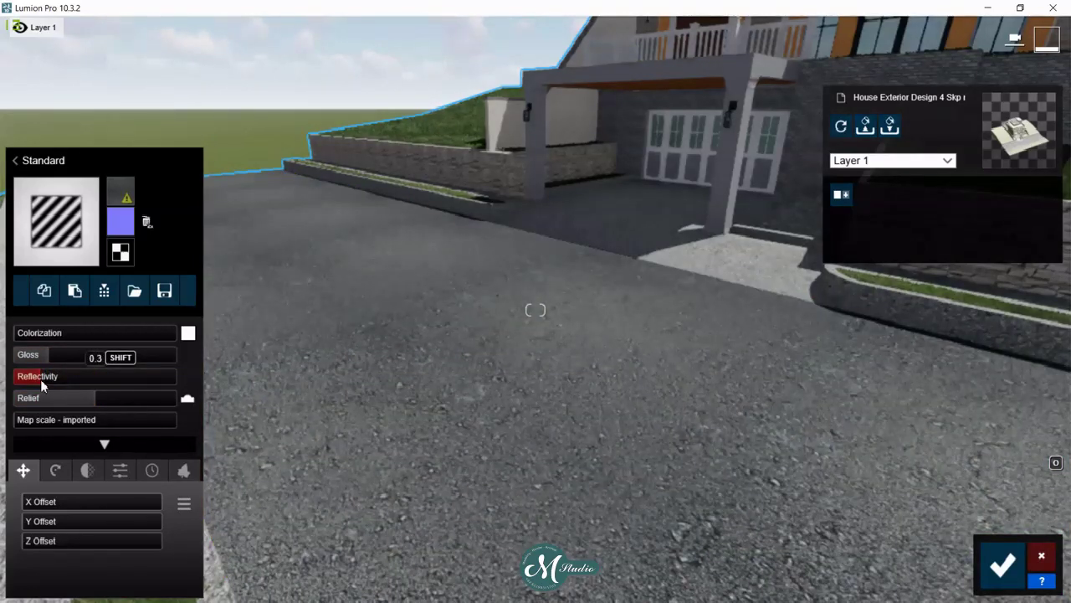
pyautogui.moveTo(46, 398); pyautogui.dragTo(148, 401)
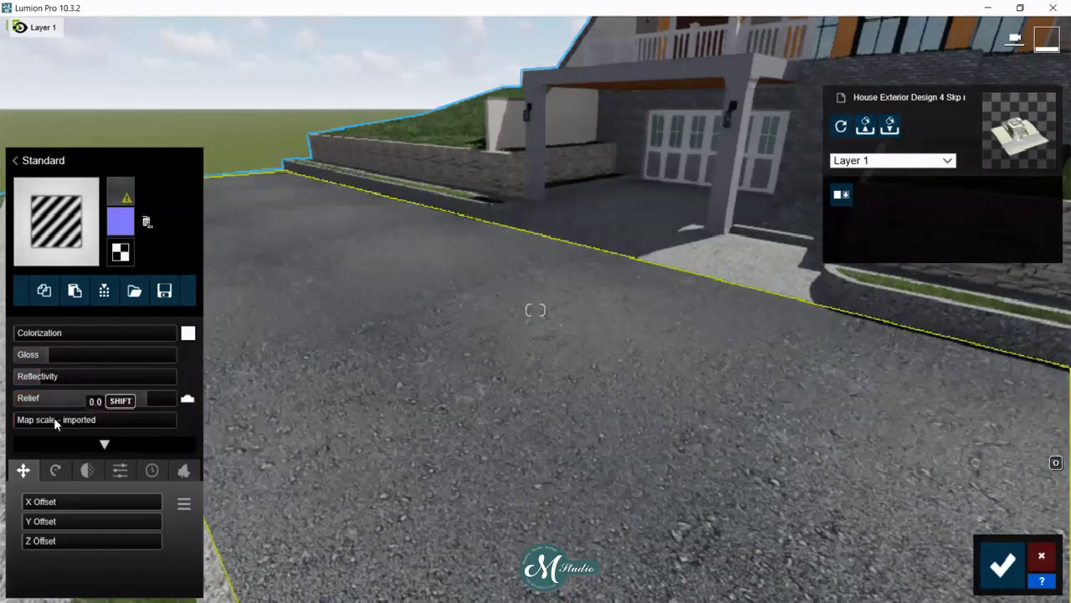
pyautogui.moveTo(54, 416)
pyautogui.mouseDown()
pyautogui.moveTo(30, 424)
pyautogui.moveTo(58, 419)
pyautogui.mouseUp()
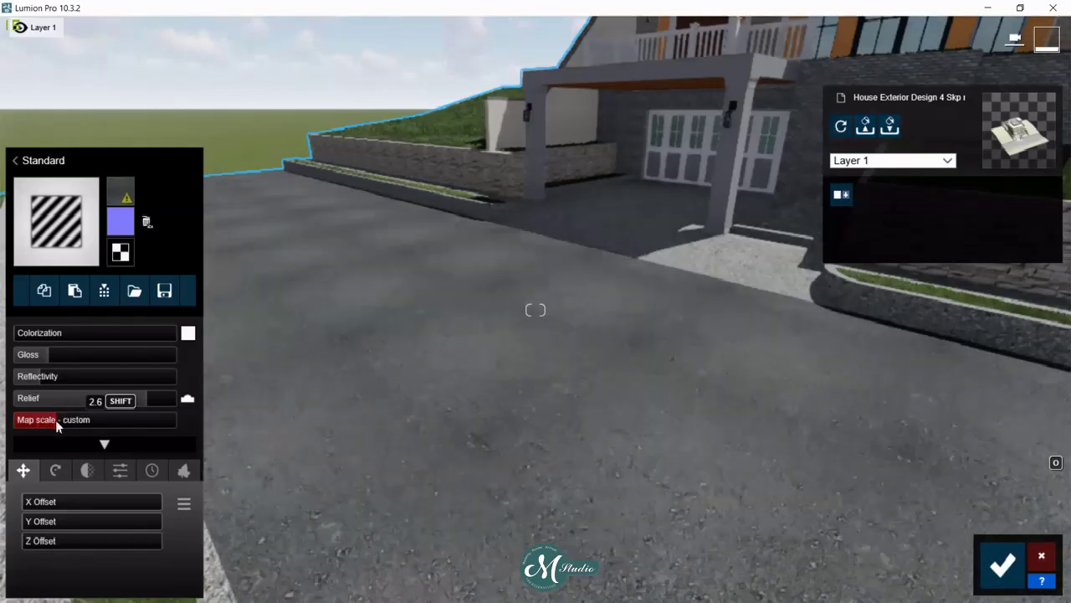
# - Apply Outdoor > Asphalt 013 1024 to the driveway and raise its relief to about 3.2
pyautogui.click(12, 163)
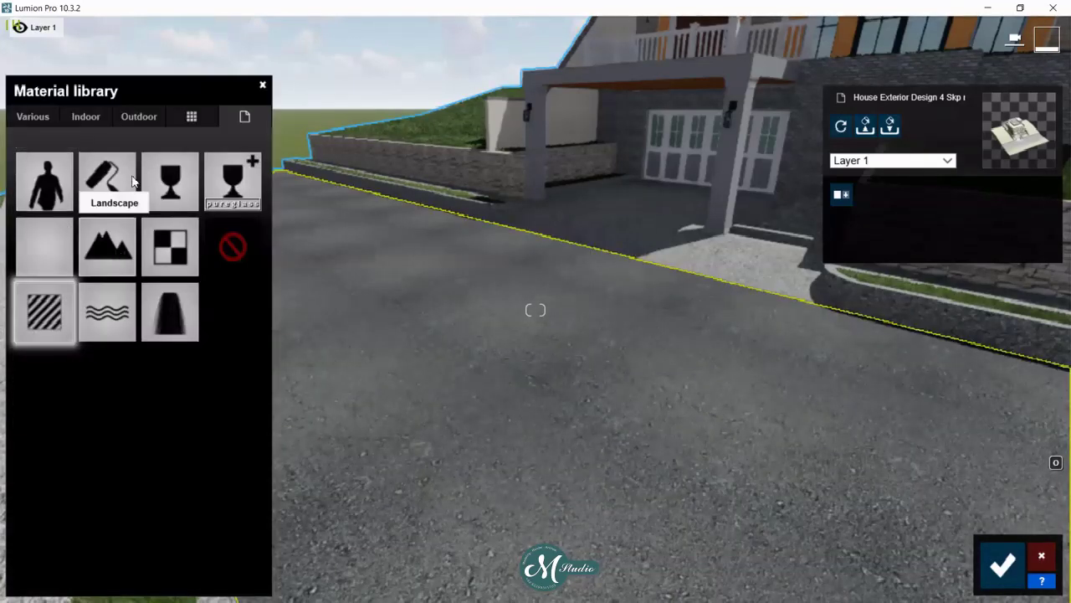
pyautogui.click(139, 118)
pyautogui.click(187, 194)
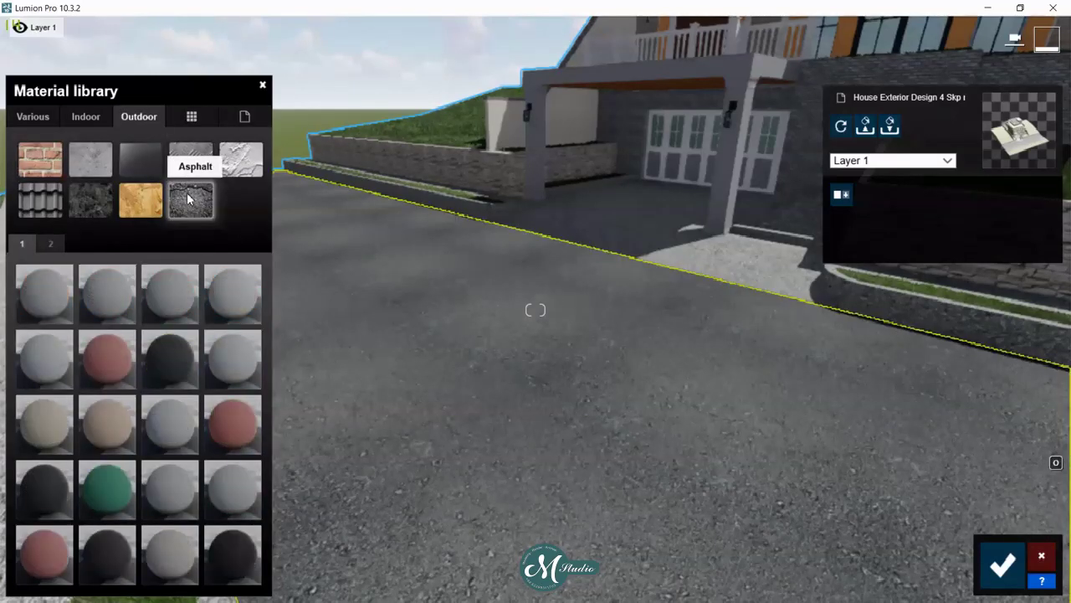
pyautogui.click(228, 555)
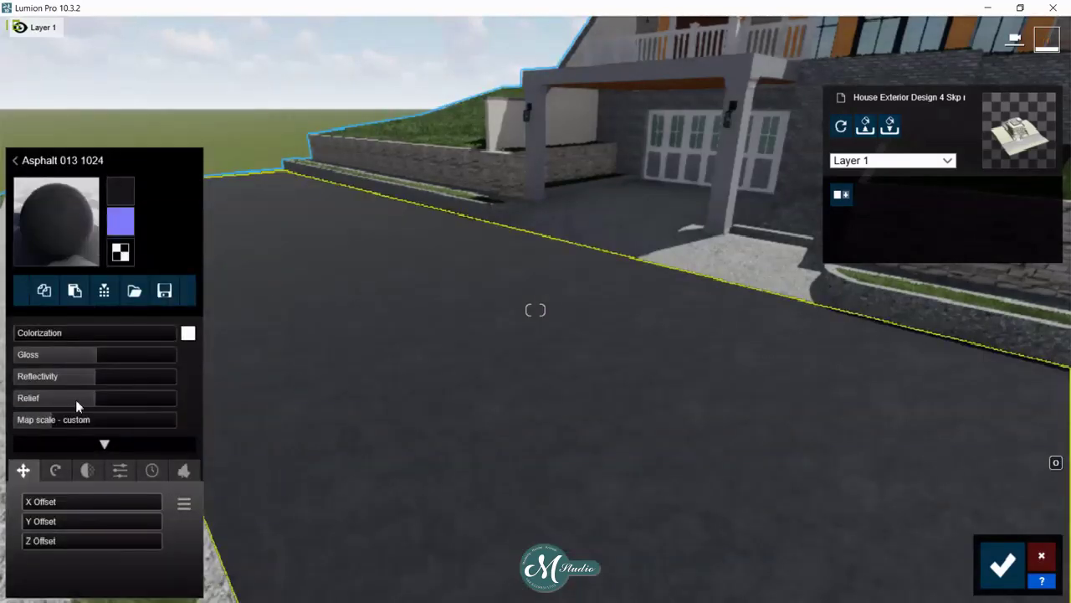
pyautogui.moveTo(82, 398); pyautogui.dragTo(120, 398)
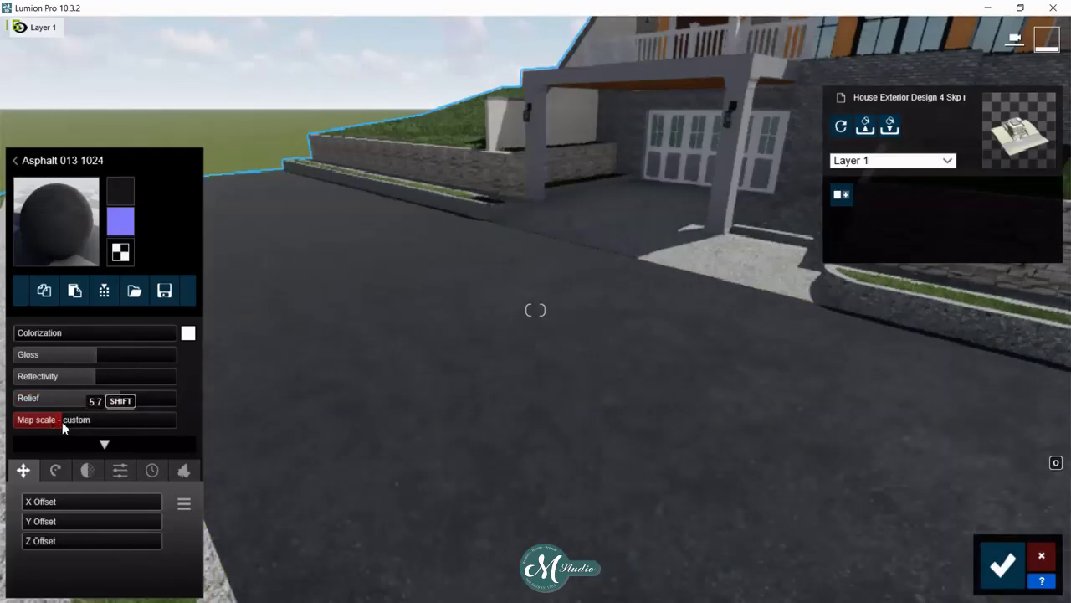
# - Increase the asphalt's saturation and weathering to about 0.5, then save the material
pyautogui.click(184, 469)
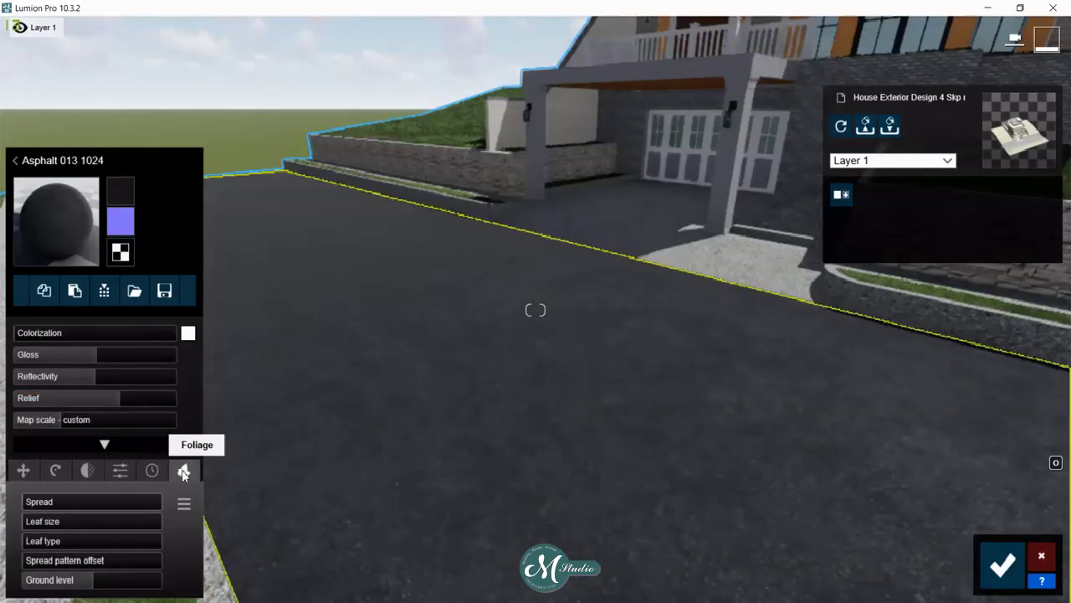
pyautogui.click(151, 470)
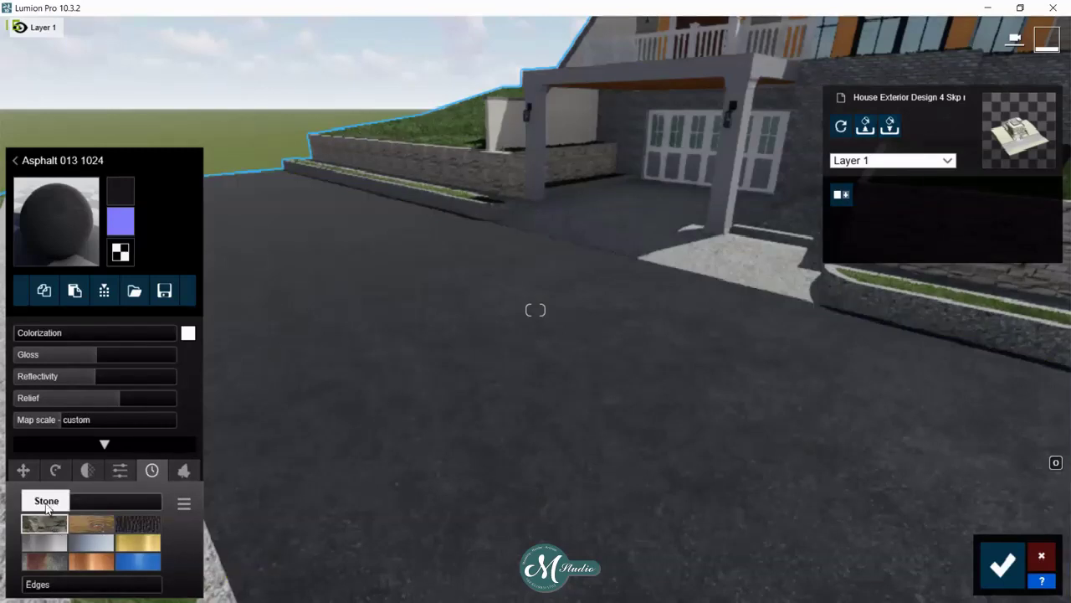
pyautogui.click(53, 503)
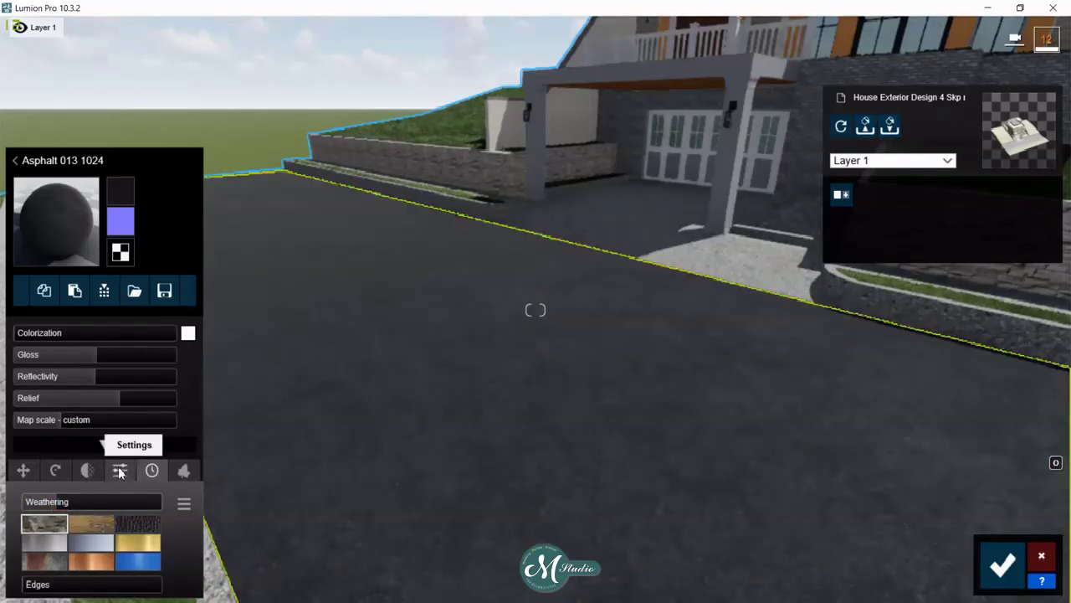
pyautogui.click(120, 471)
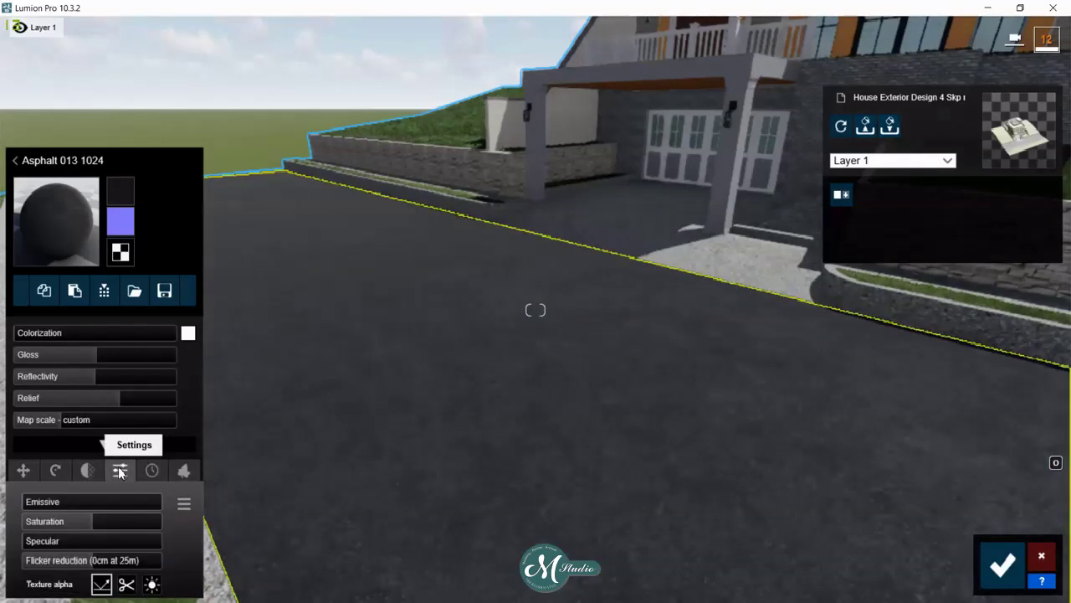
pyautogui.moveTo(84, 523); pyautogui.dragTo(108, 524)
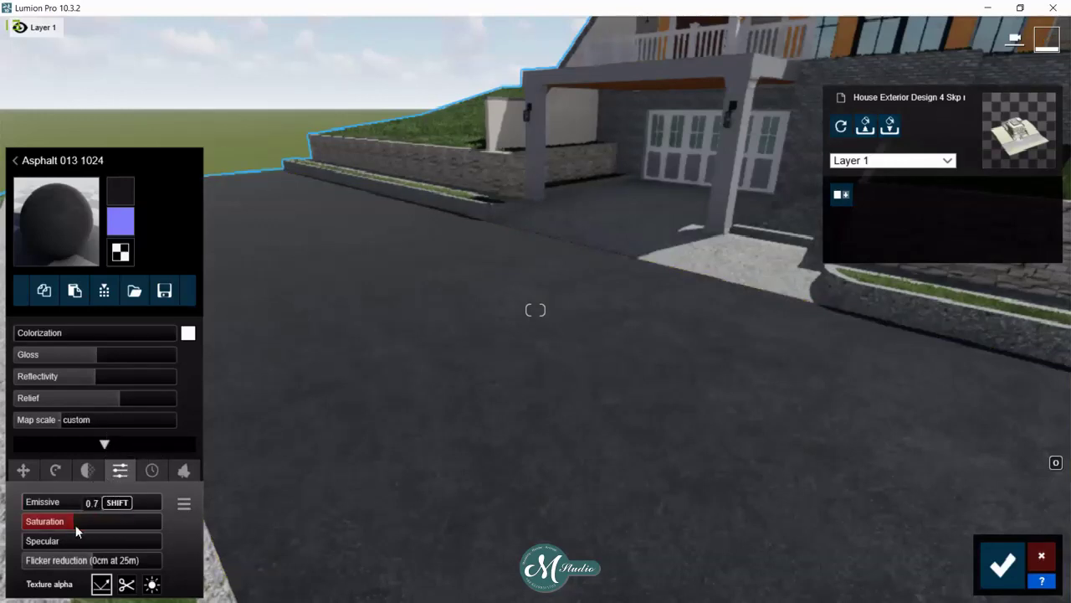
pyautogui.click(152, 471)
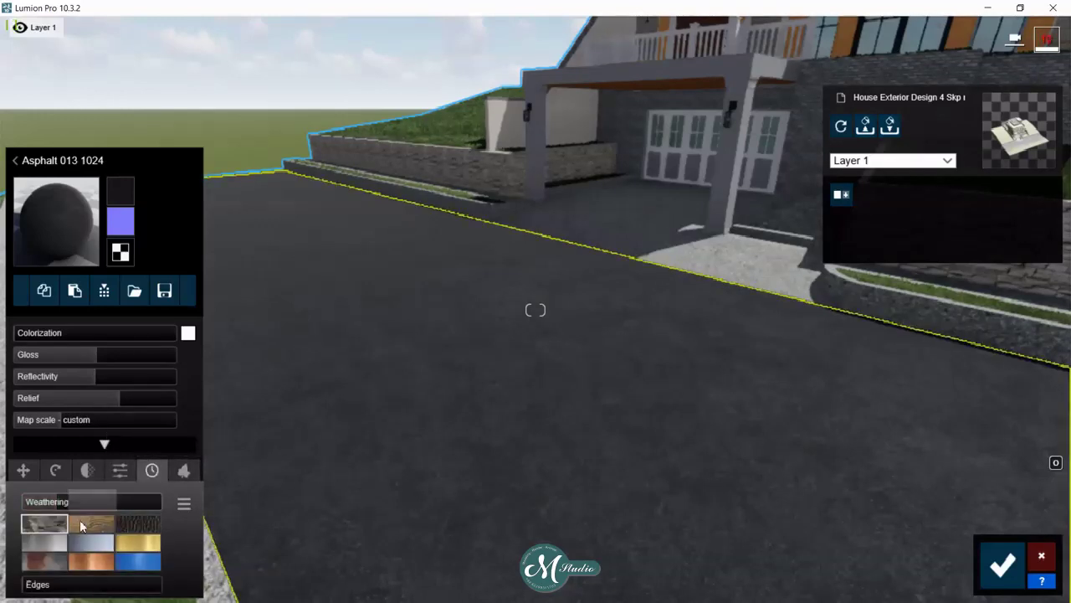
pyautogui.moveTo(80, 502); pyautogui.dragTo(117, 500)
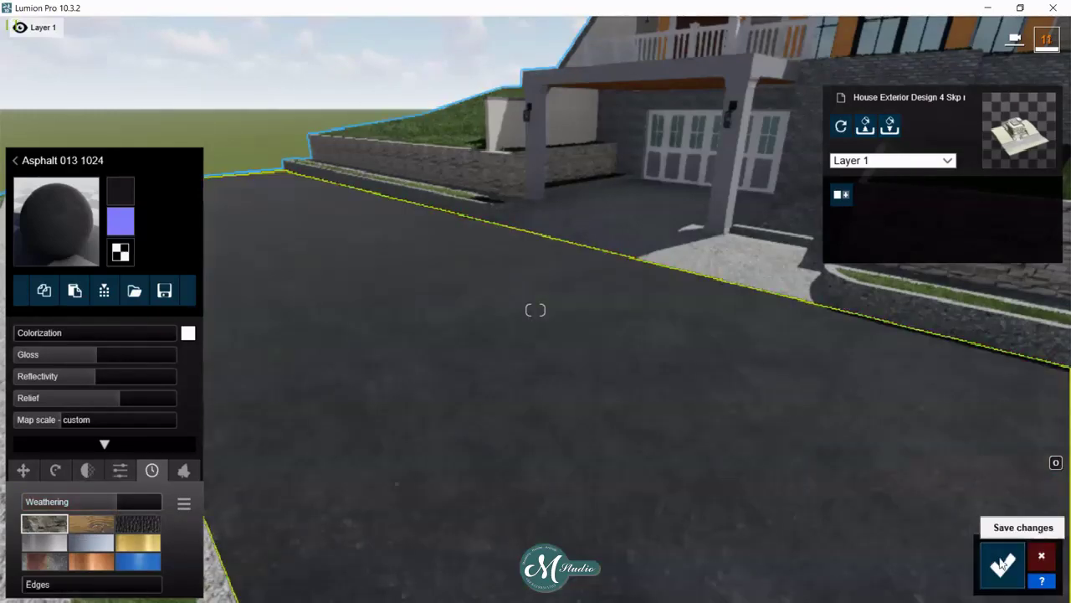
pyautogui.click(1003, 565)
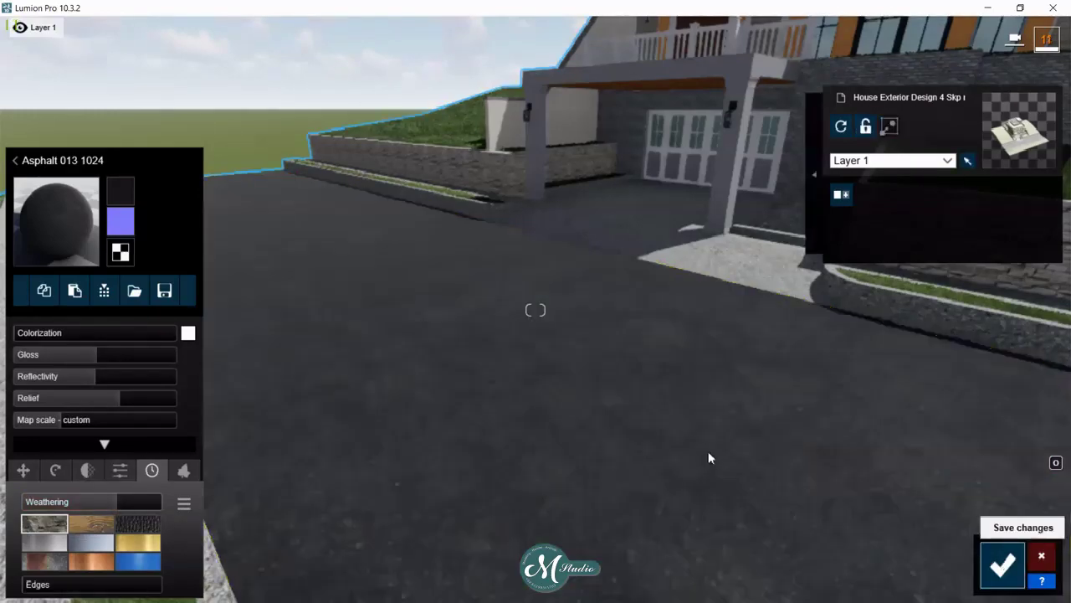
pyautogui.moveTo(708, 451); pyautogui.dragTo(586, 402, button='right')
pyautogui.moveTo(535, 310); pyautogui.dragTo(684, 460, button='right')
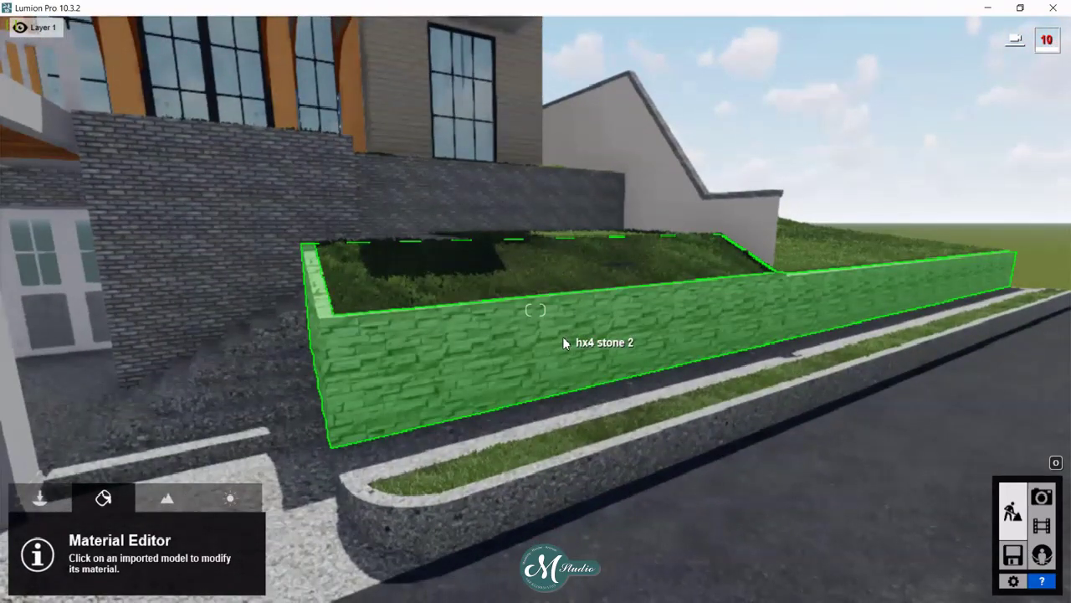
# - Try several stone and brick materials on the garden wall, settling on Bricks 008a 1024
pyautogui.click(564, 337)
pyautogui.click(138, 118)
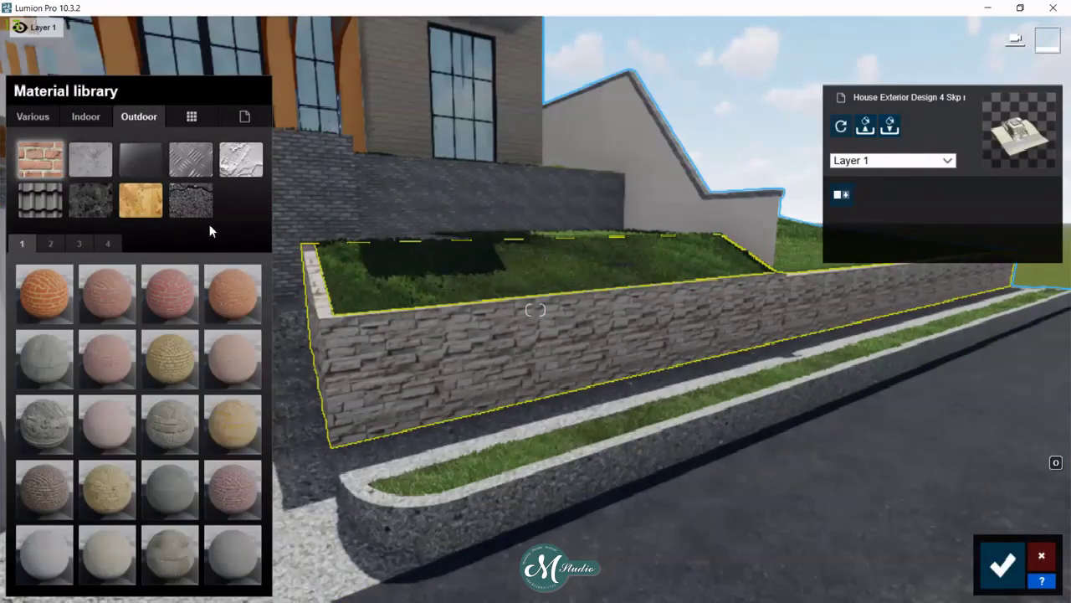
pyautogui.click(170, 427)
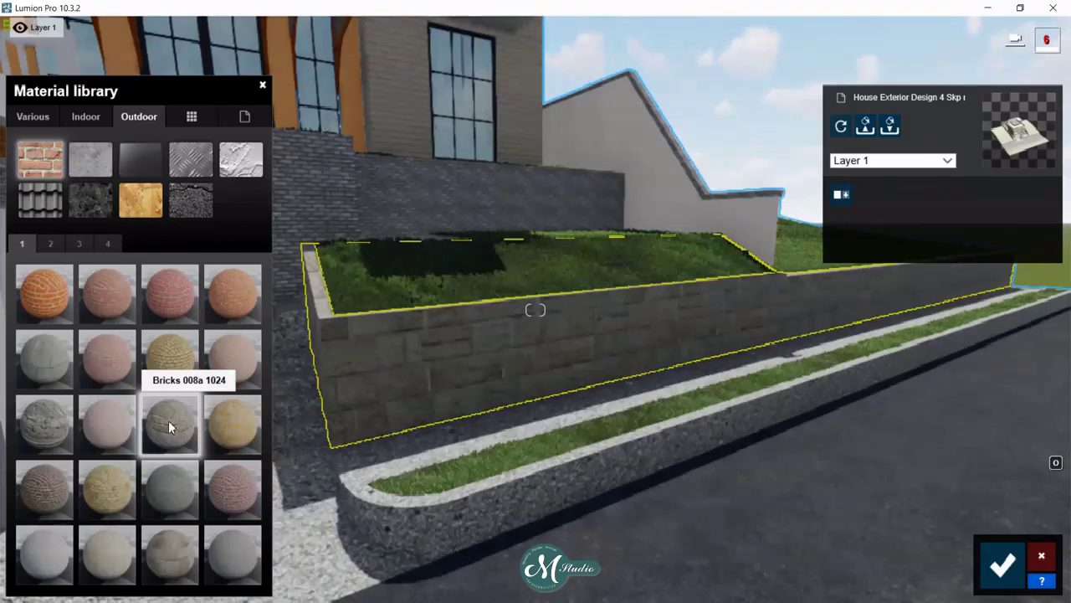
pyautogui.click(36, 419)
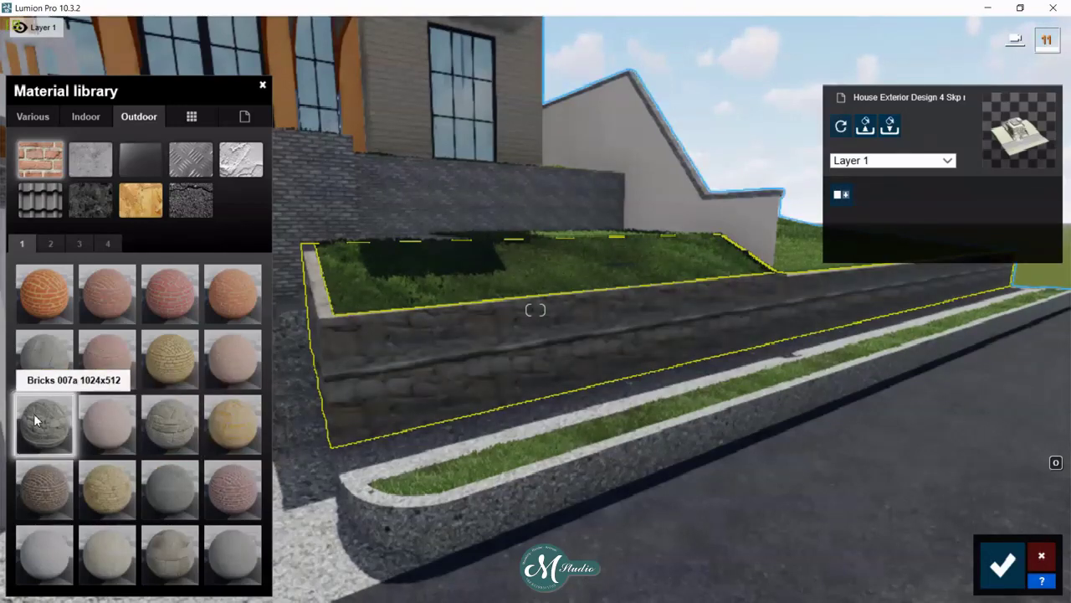
pyautogui.click(126, 435)
pyautogui.click(180, 418)
pyautogui.click(175, 485)
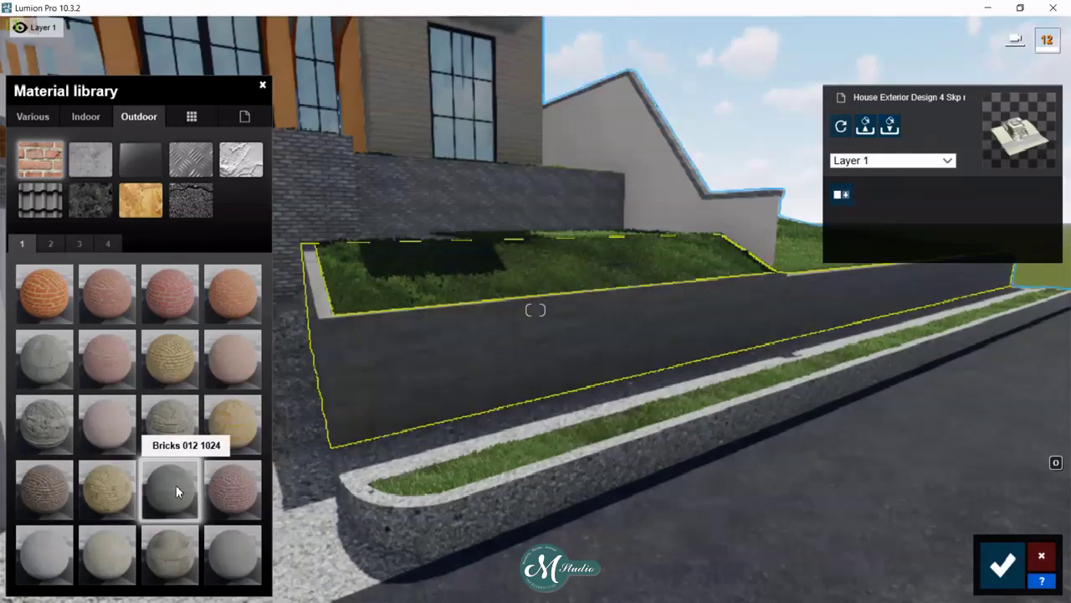
pyautogui.click(181, 430)
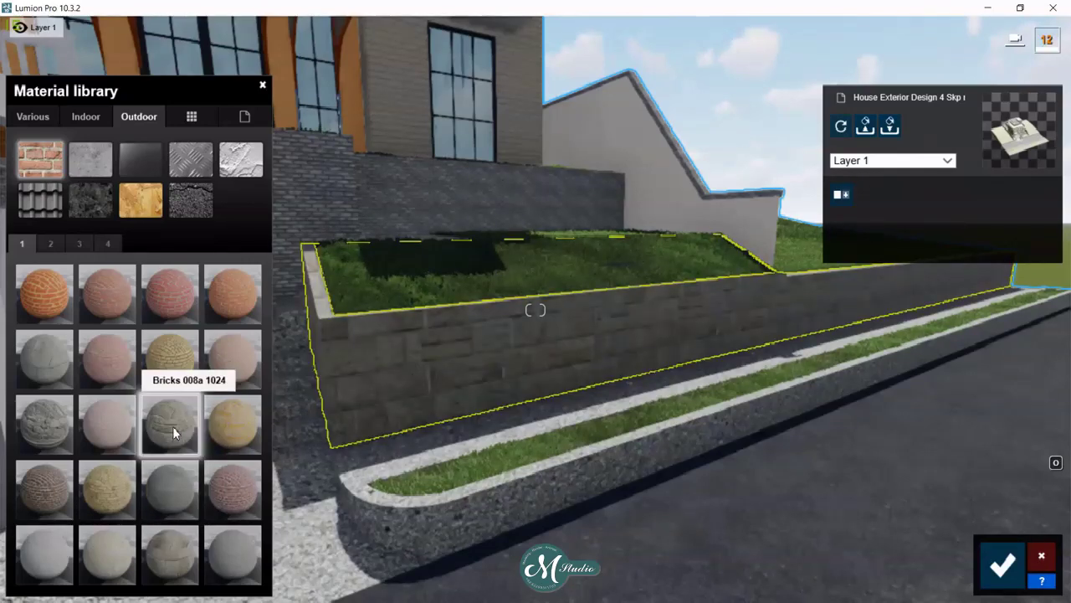
# - Lower the wall material's reflectivity and gloss, raise weathering to 0.7, and save
pyautogui.click(172, 426)
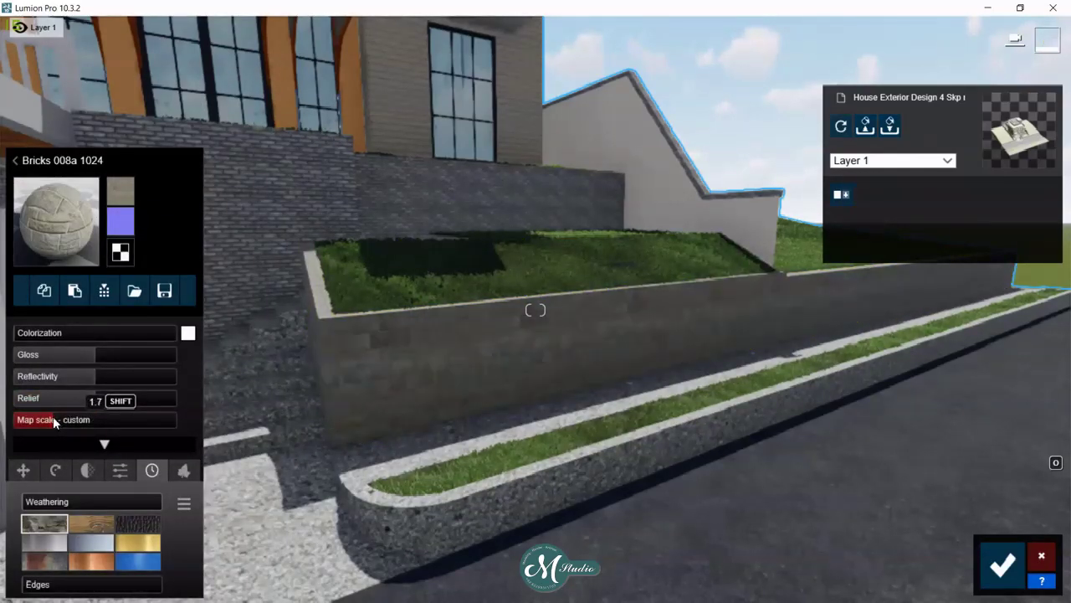
pyautogui.click(76, 376)
pyautogui.click(67, 358)
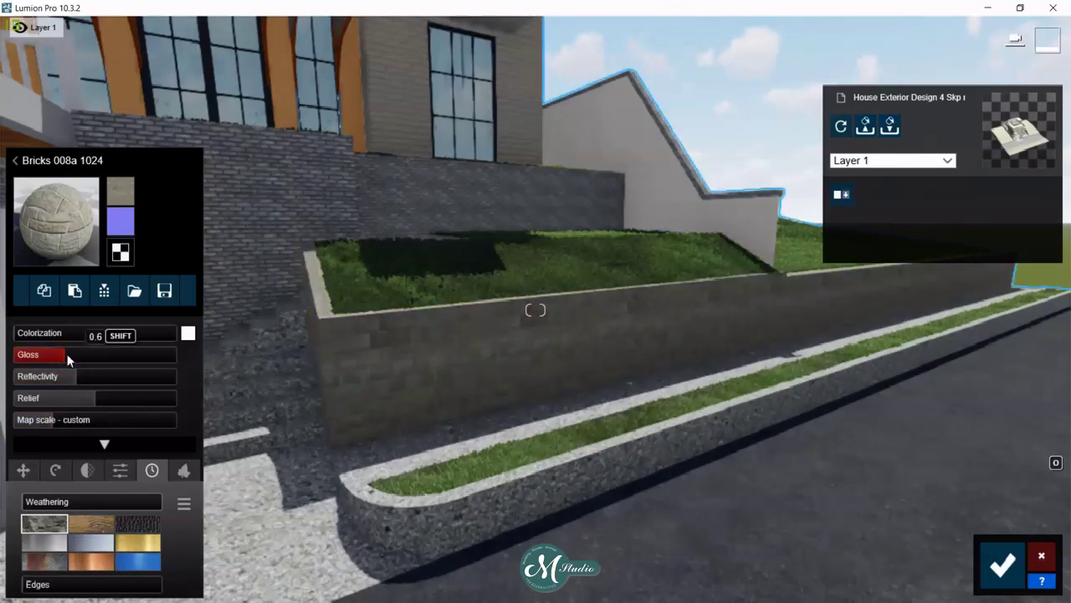
pyautogui.moveTo(93, 501)
pyautogui.click(81, 500)
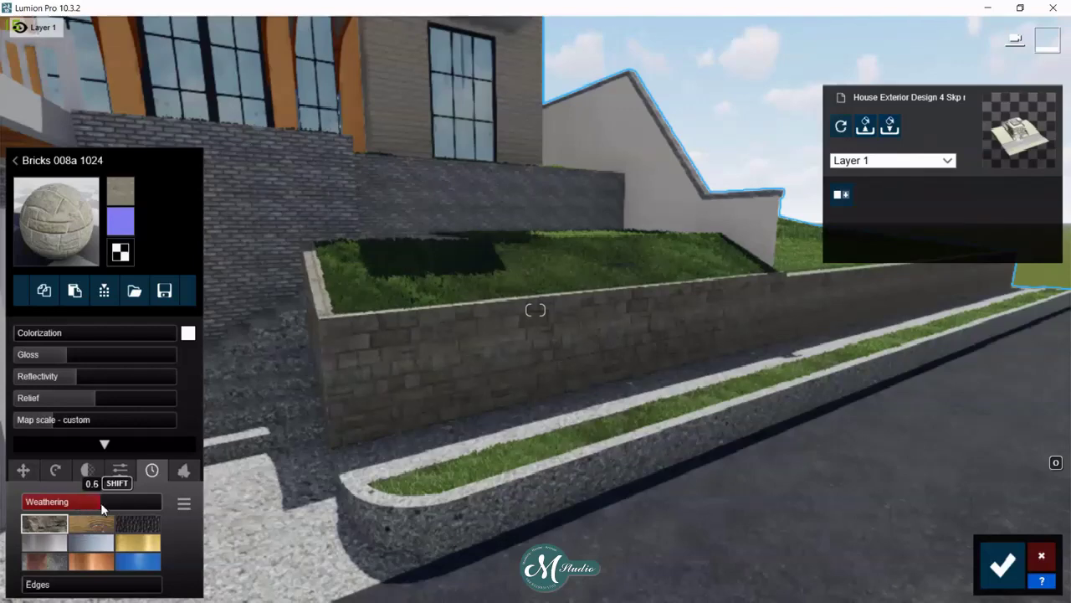
pyautogui.click(120, 501)
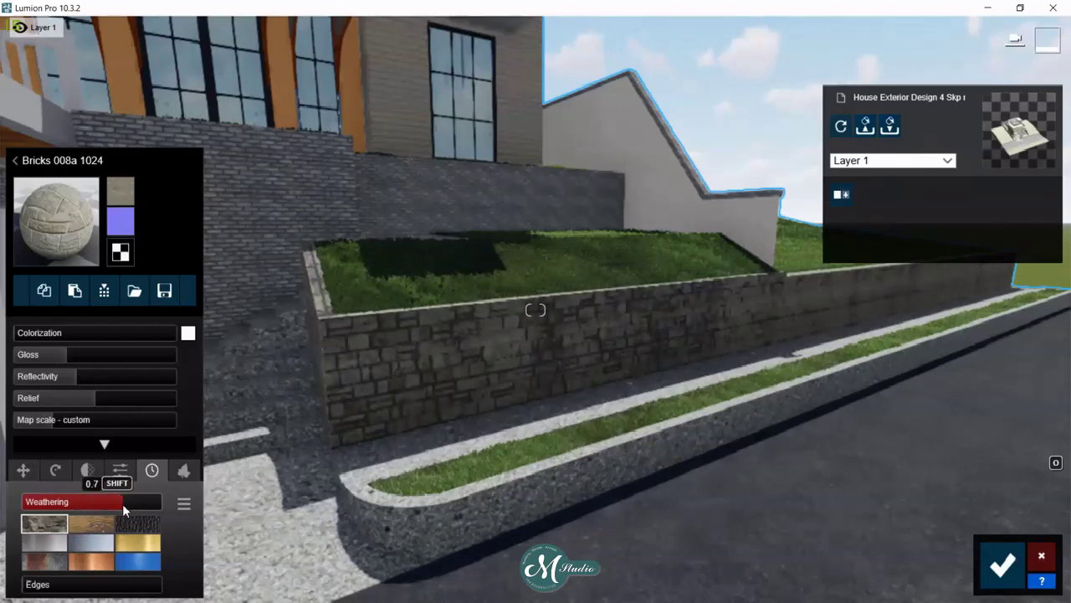
pyautogui.click(1003, 566)
pyautogui.moveTo(536, 310); pyautogui.dragTo(536, 310, button='right')
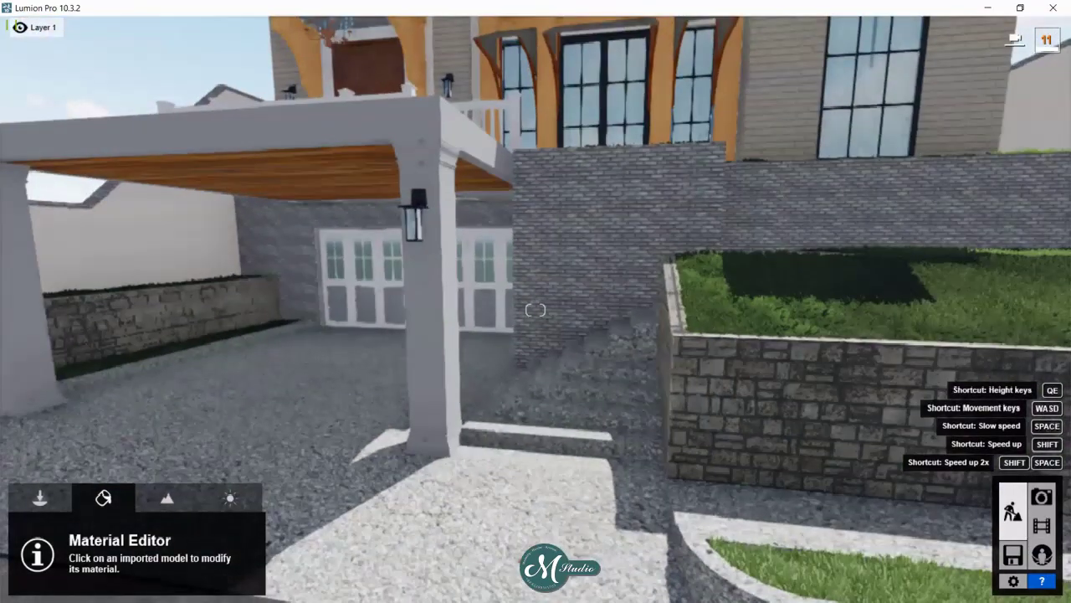
# - Put Concrete 004 1024 on the carport's gravel ground, weather it to 0.6, and save
pyautogui.press('s')
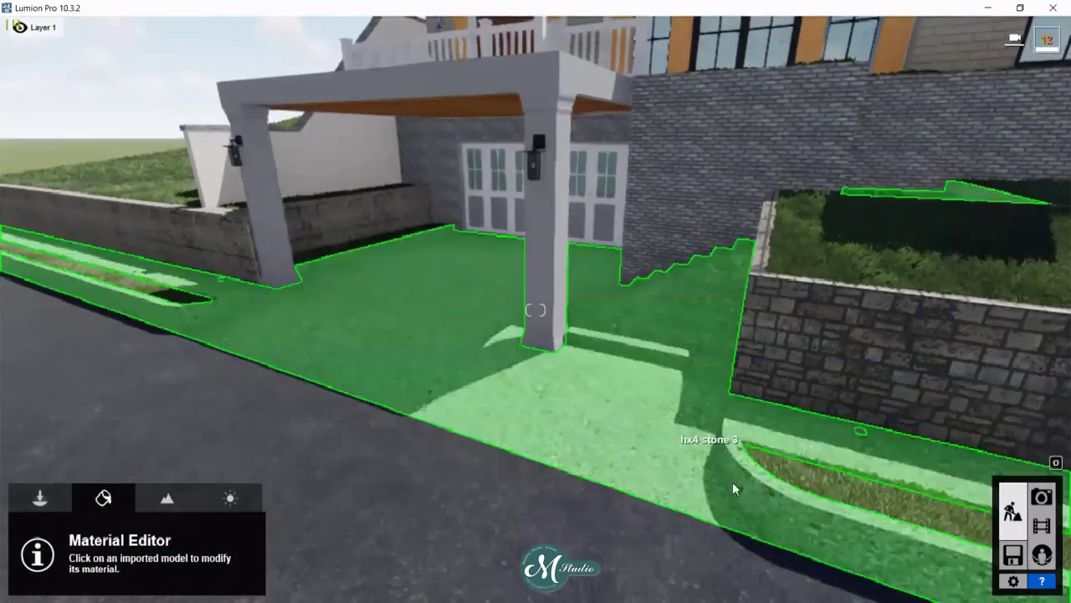
pyautogui.click(582, 388)
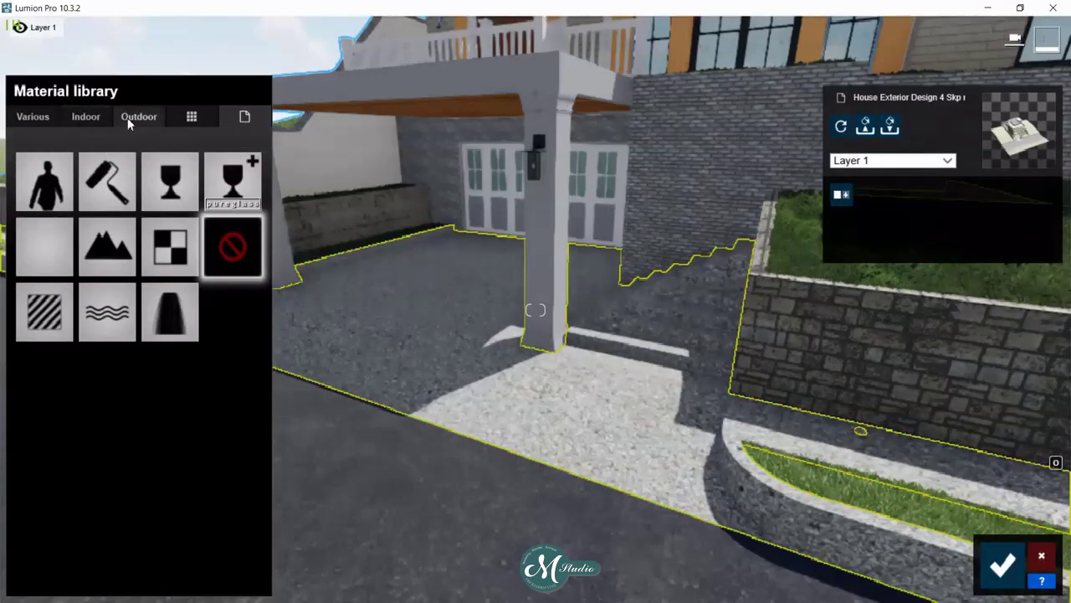
pyautogui.click(127, 117)
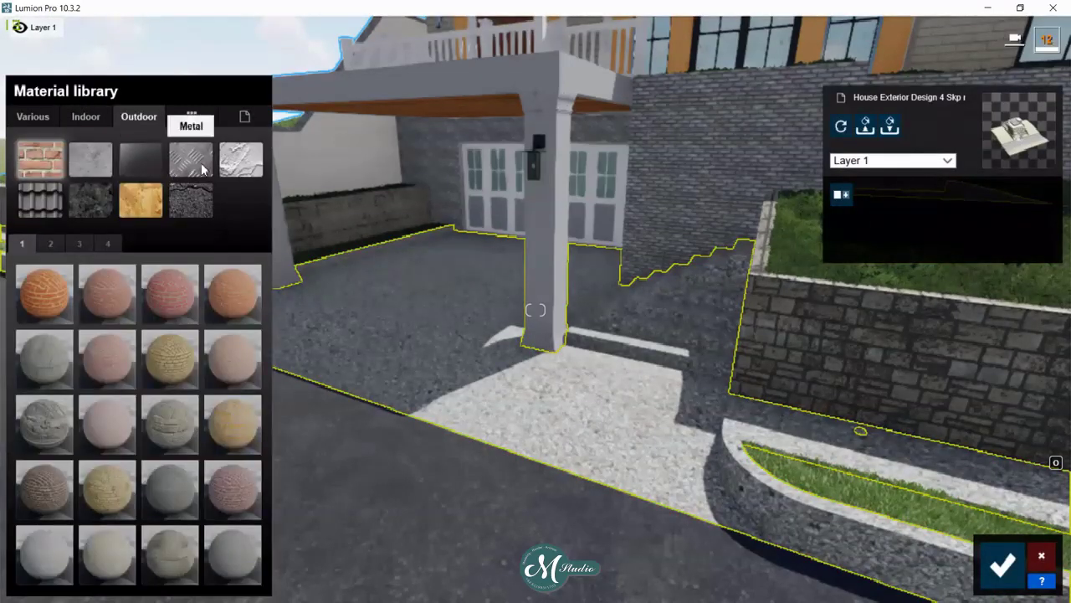
pyautogui.click(90, 156)
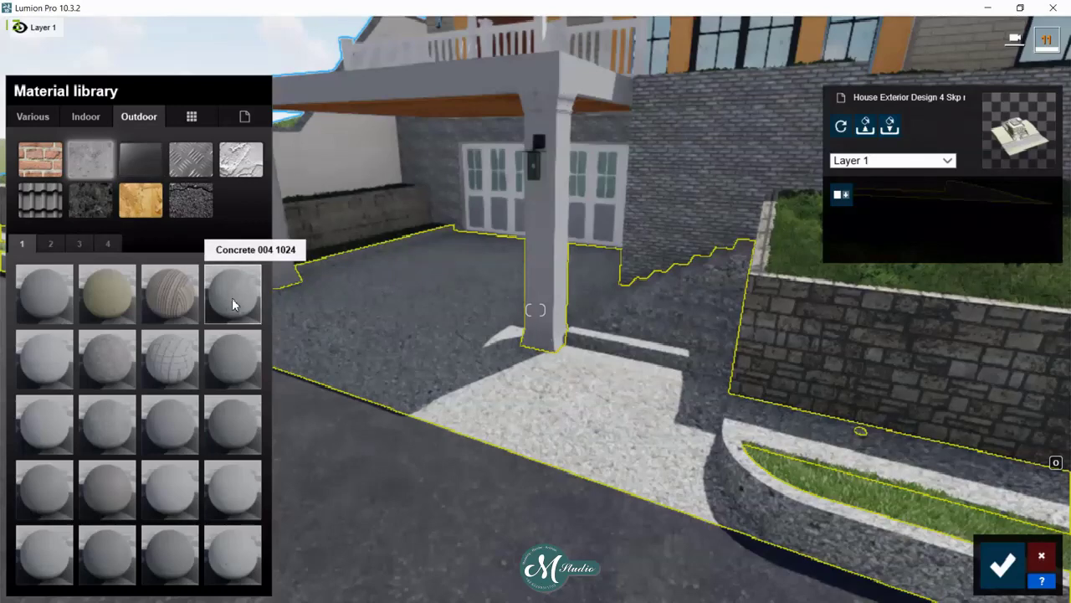
pyautogui.click(232, 298)
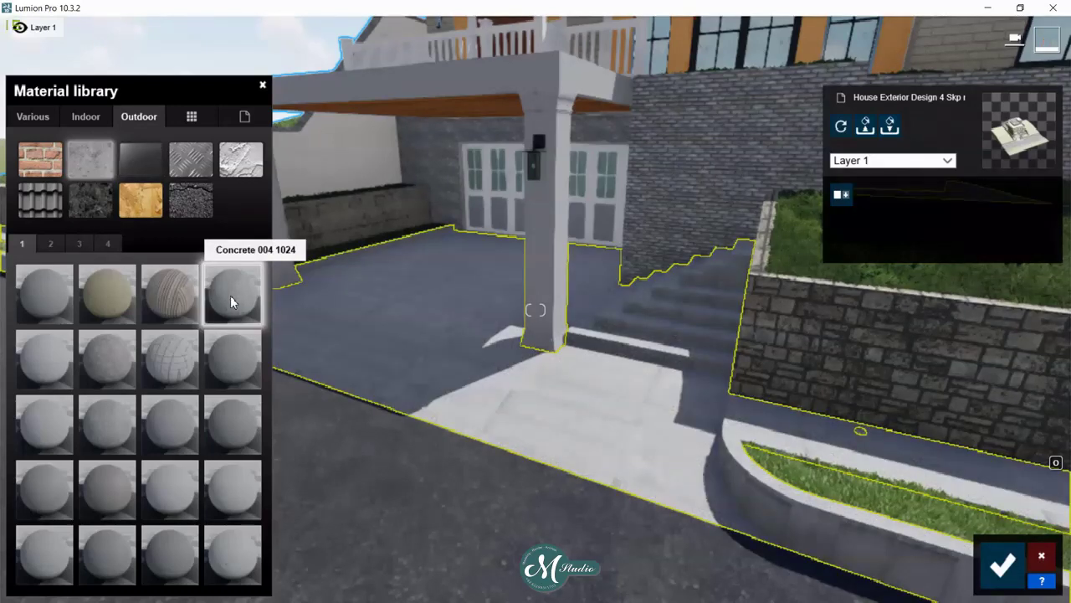
pyautogui.click(230, 343)
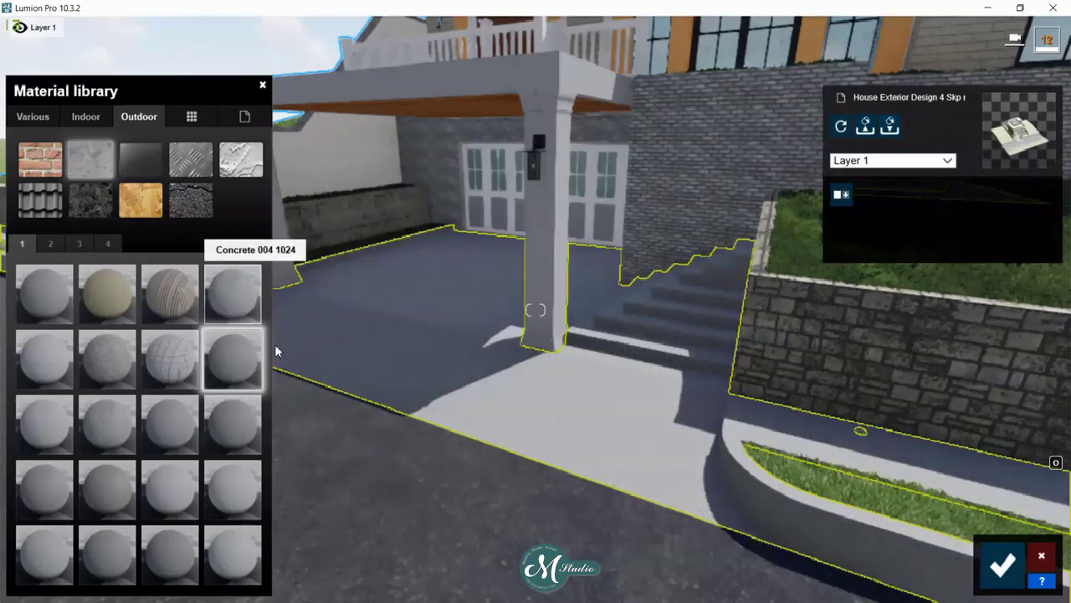
pyautogui.click(229, 287)
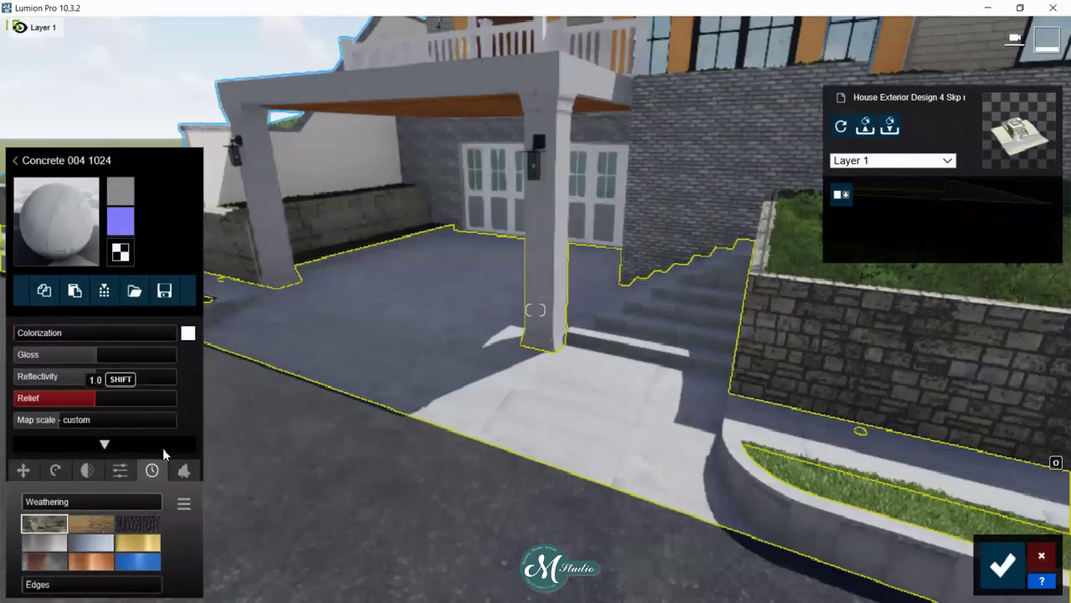
pyautogui.moveTo(66, 496); pyautogui.dragTo(96, 506)
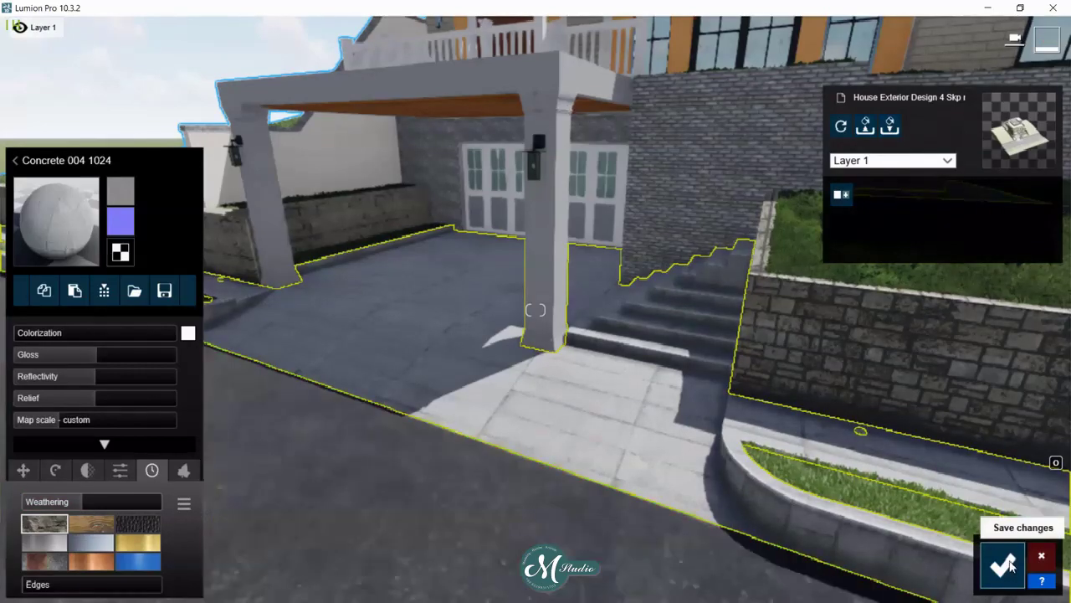
pyautogui.click(1002, 565)
pyautogui.press('w')
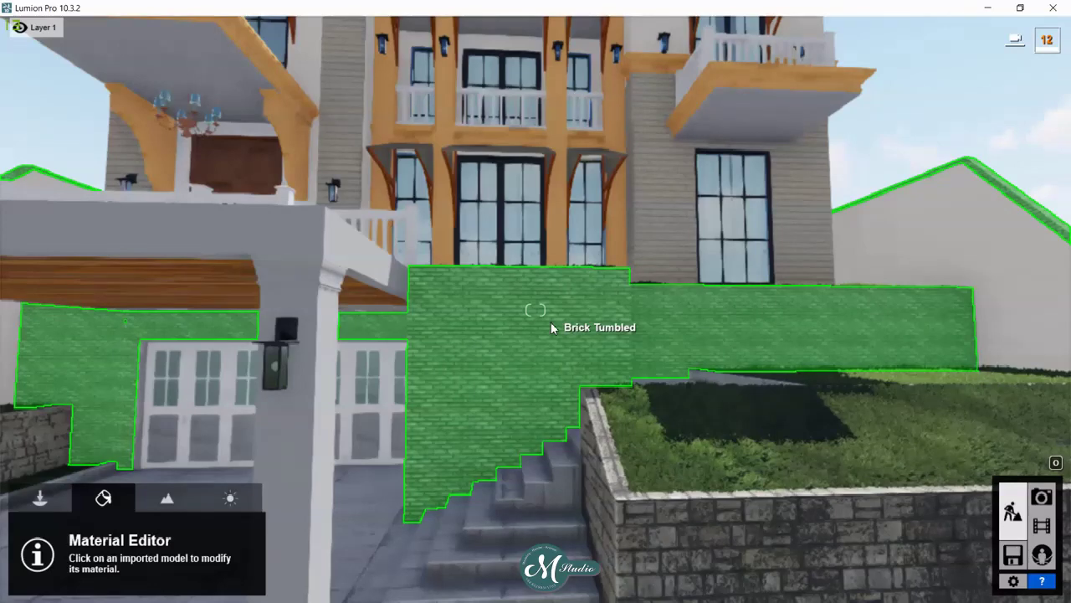
# - Try red bricks on the Brick Tumbled base wall, then apply Polii Bricks 02 01 3072
pyautogui.click(551, 328)
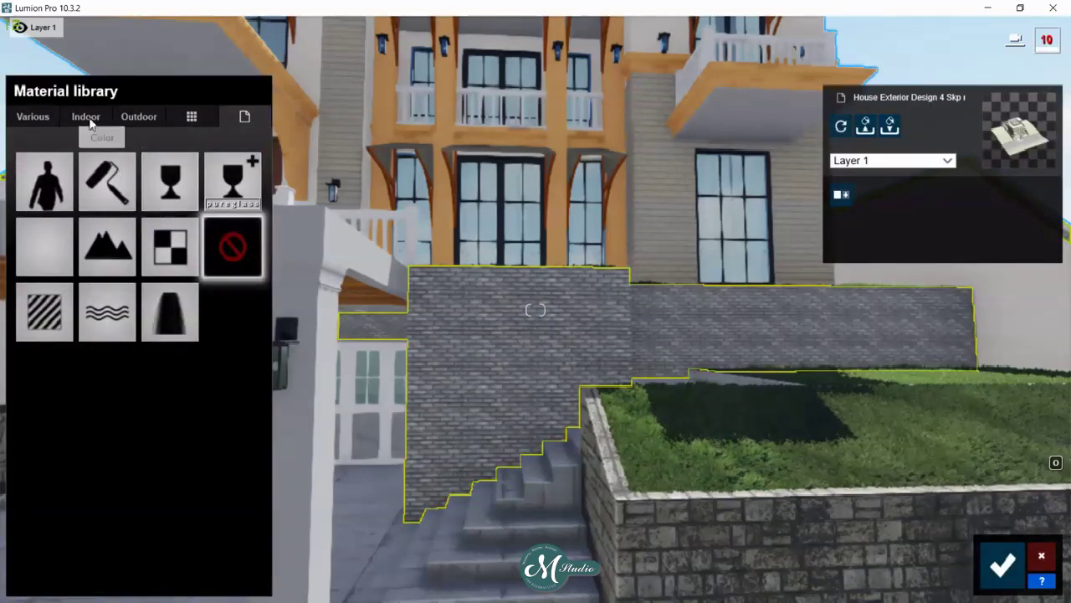
pyautogui.click(140, 117)
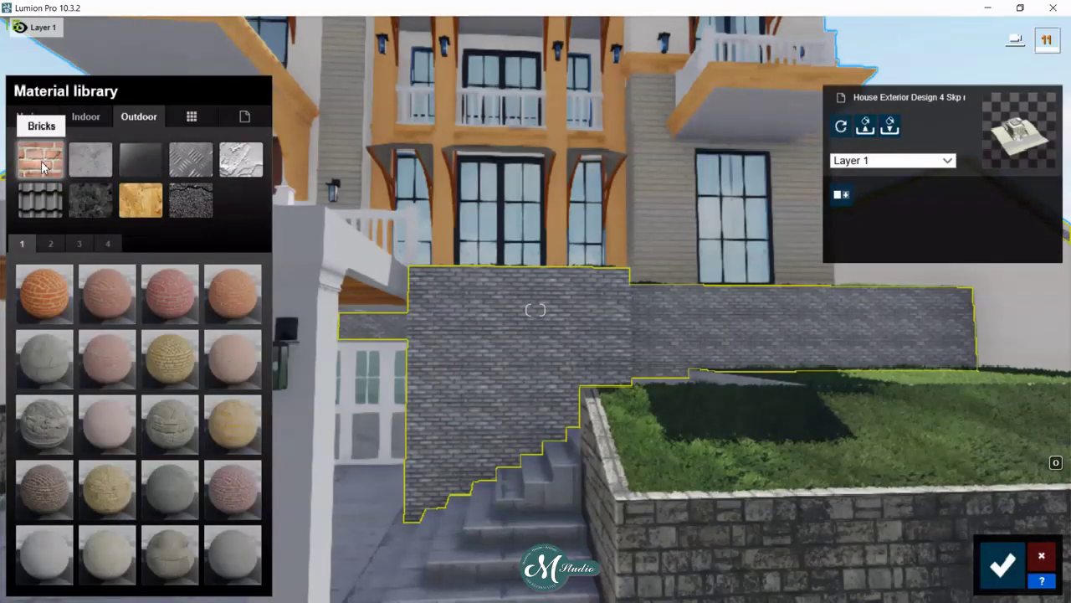
pyautogui.click(50, 243)
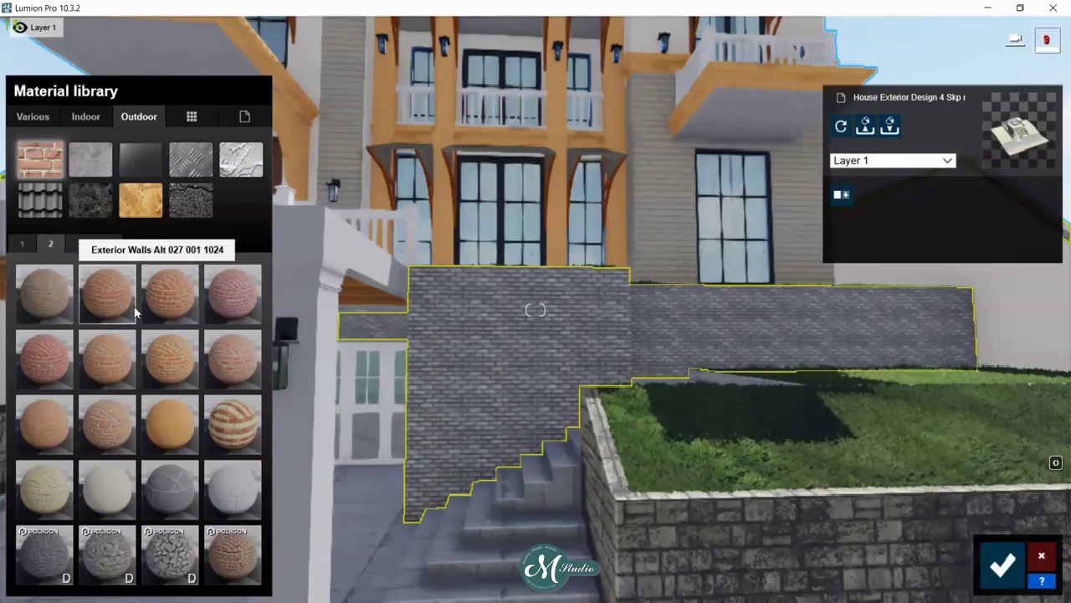
pyautogui.click(237, 290)
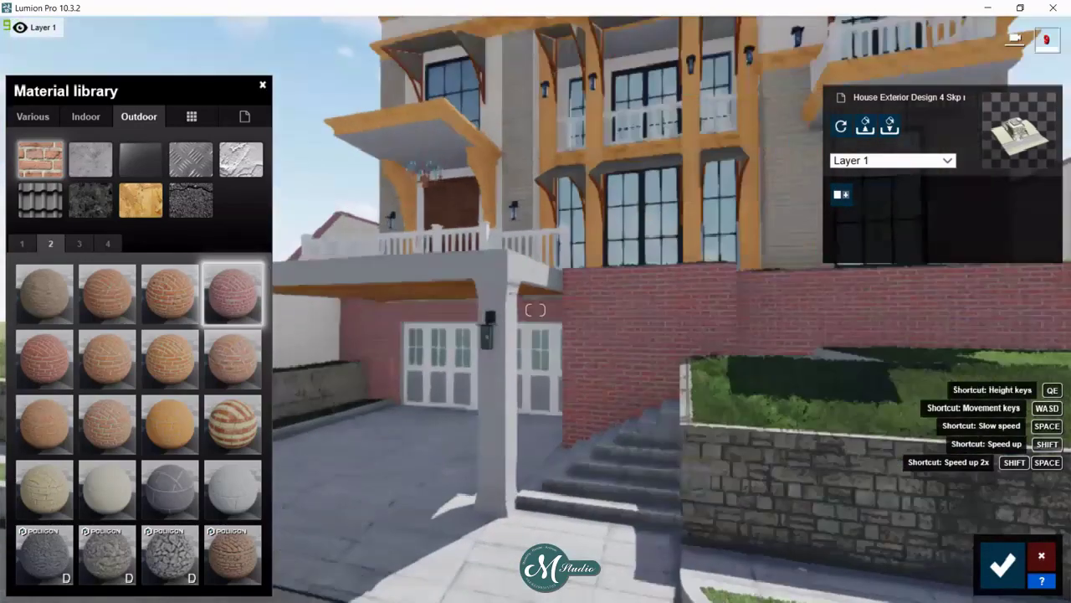
pyautogui.moveTo(281, 390); pyautogui.dragTo(282, 389, button='right')
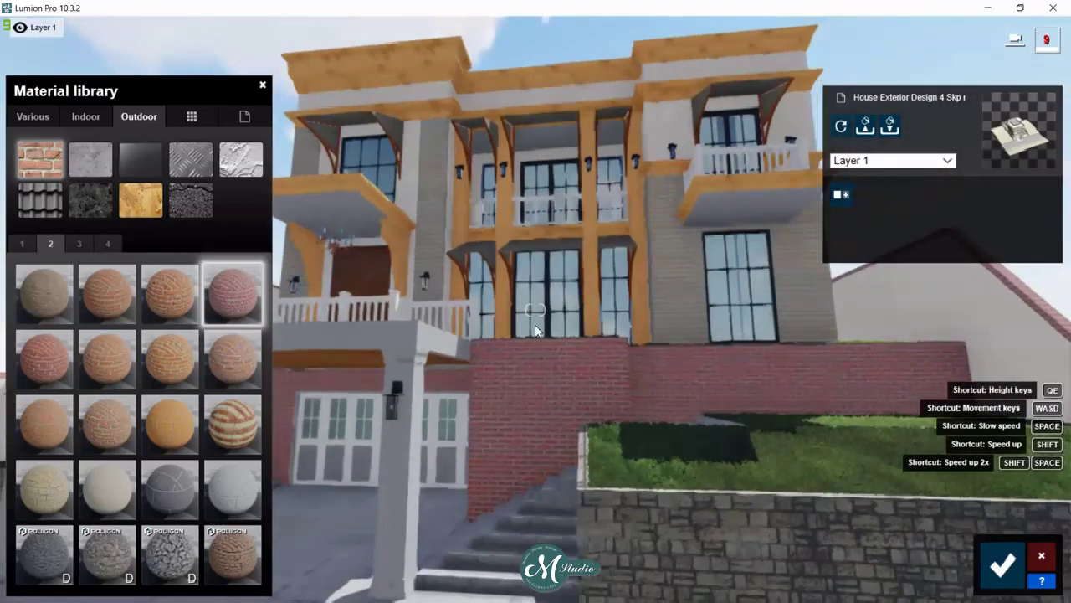
pyautogui.click(103, 425)
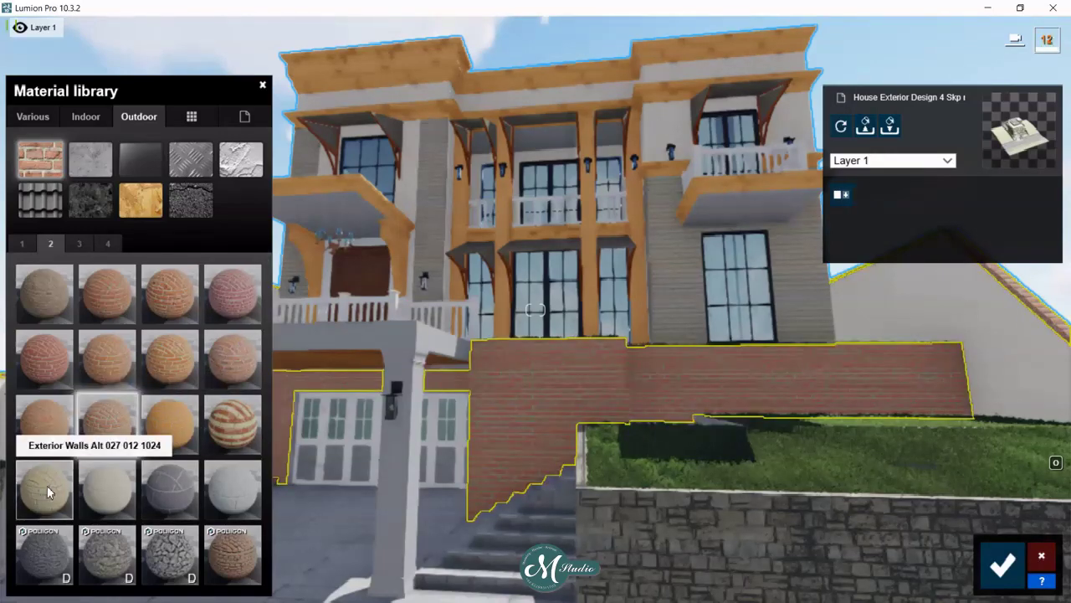
pyautogui.click(109, 421)
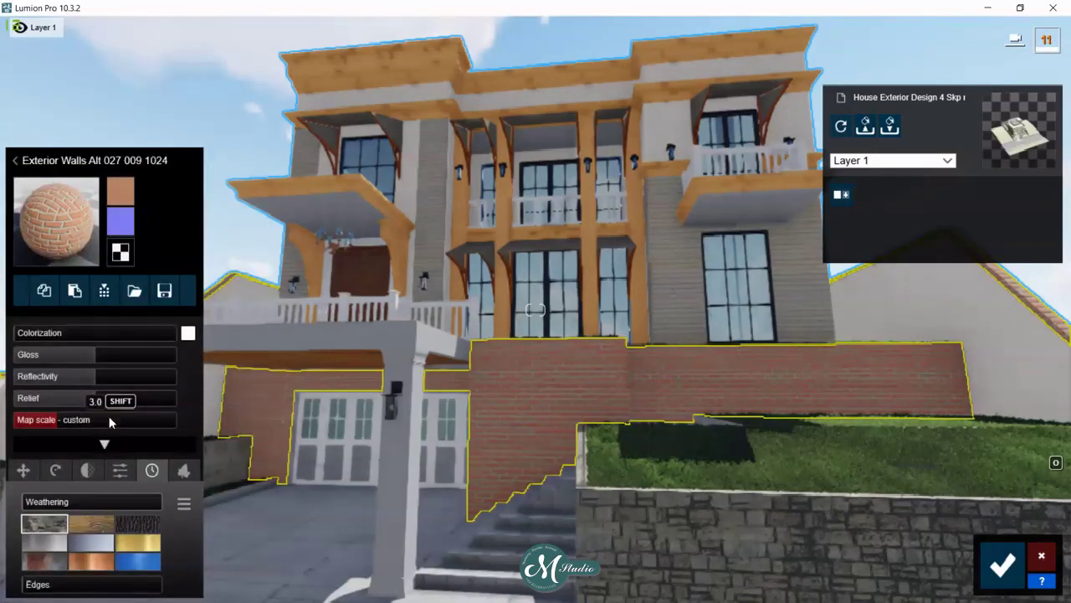
pyautogui.click(50, 216)
pyautogui.click(78, 243)
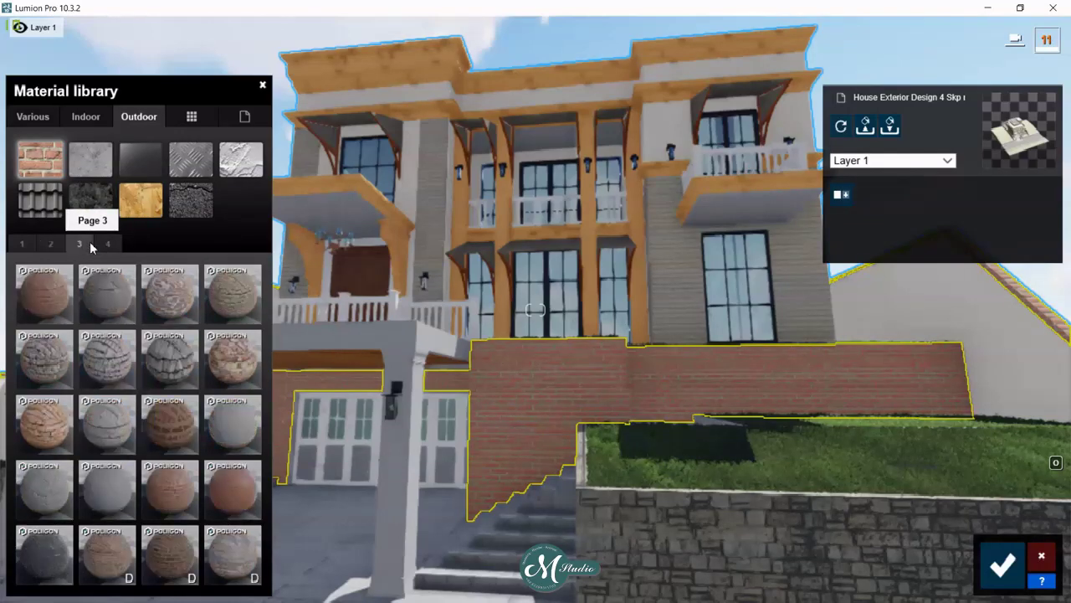
pyautogui.click(43, 289)
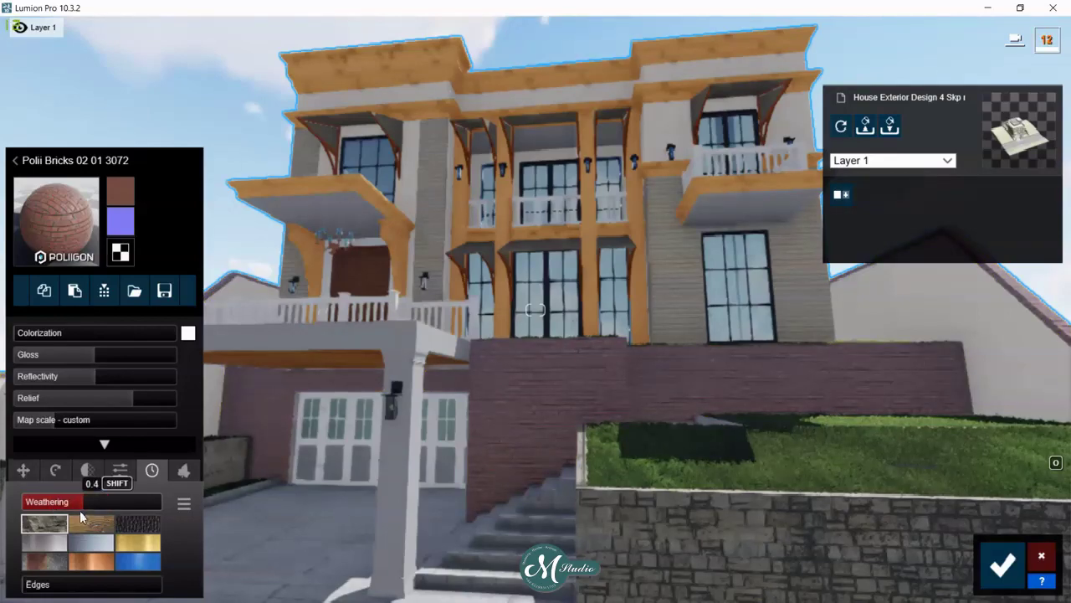
# - Save the base wall material and move the camera over to the building's right wing
pyautogui.click(1002, 566)
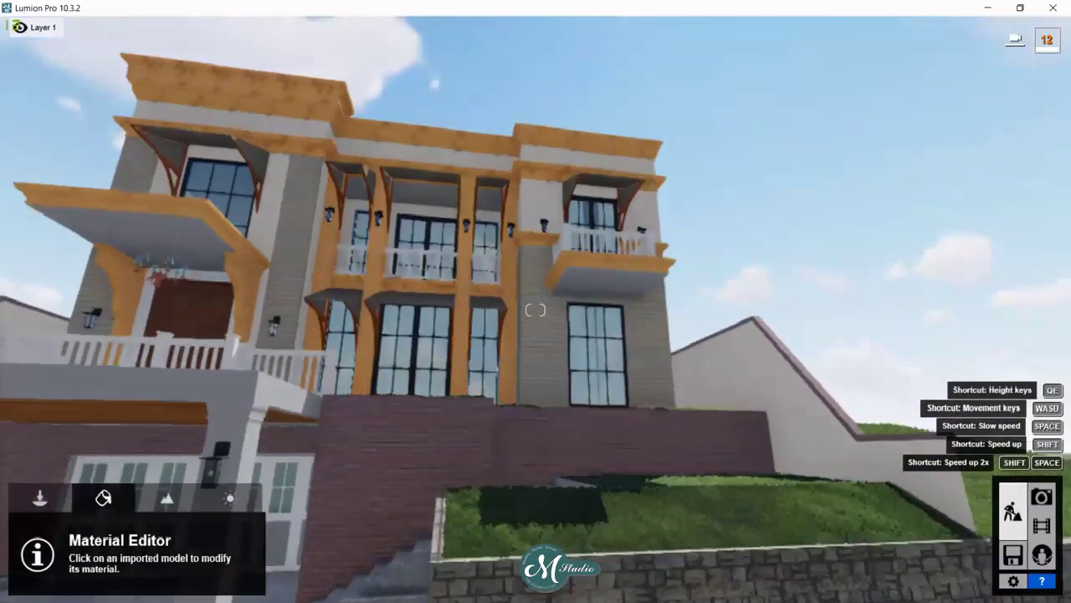
pyautogui.press('w')
pyautogui.press('d')
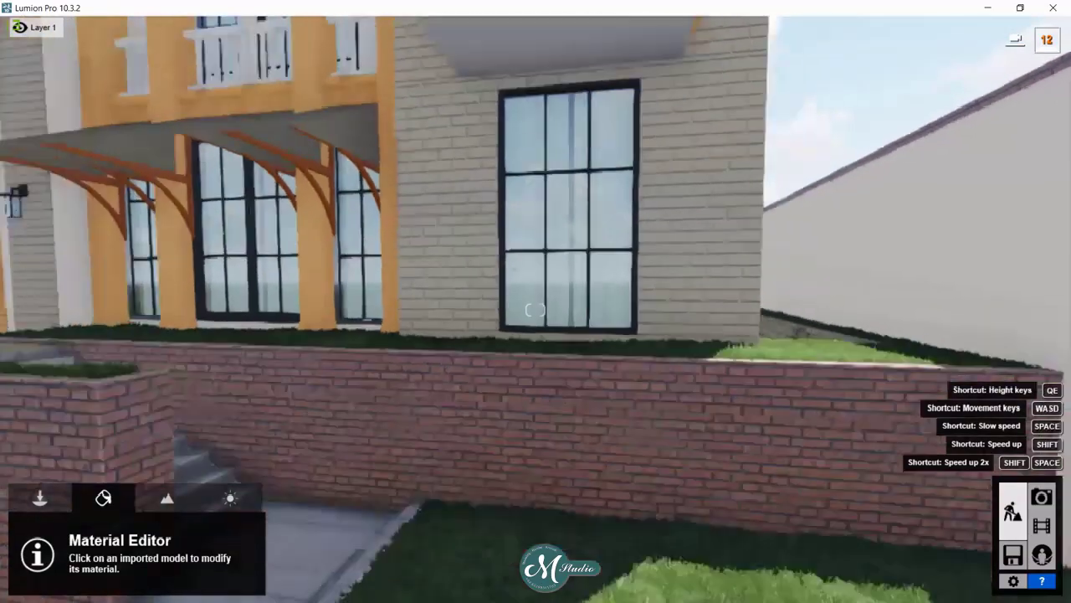
pyautogui.press('s')
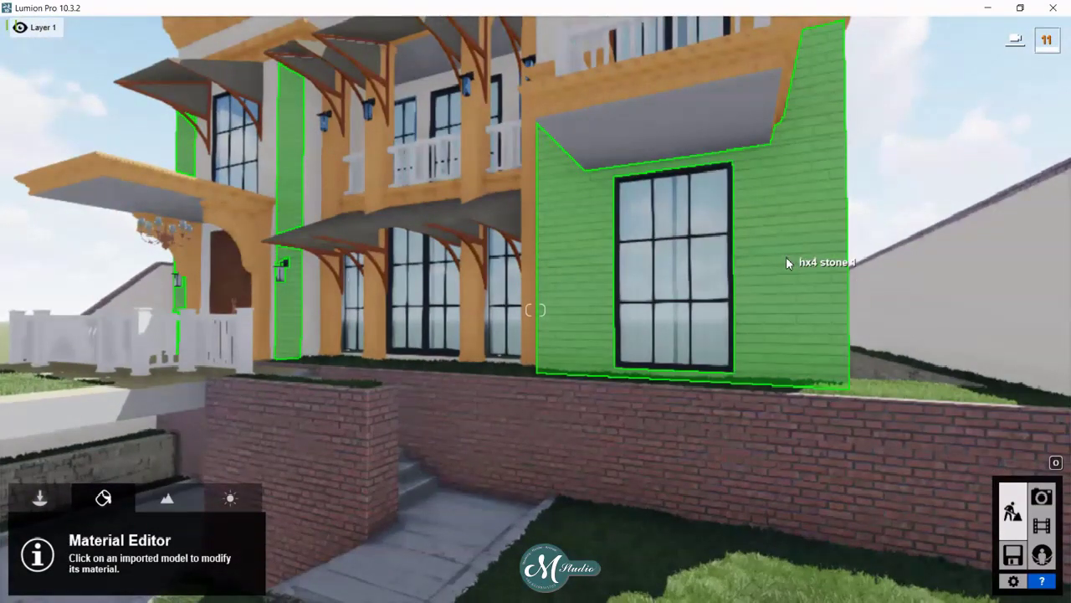
# - Try several bricks on the hx4 stone 4 wall, ending with Polii Bricks 02 01 3072
pyautogui.click(787, 260)
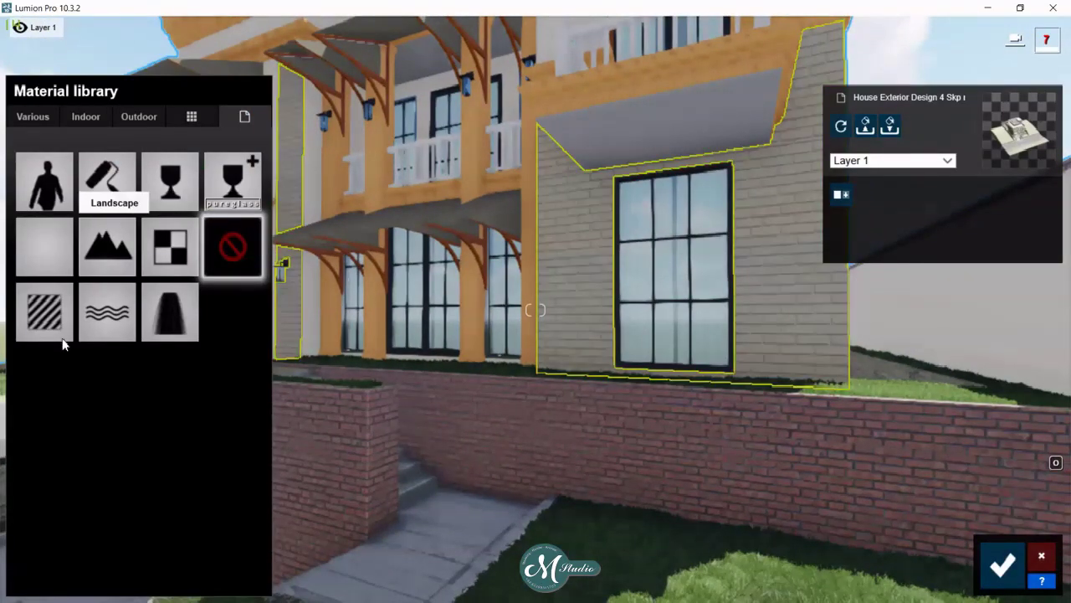
pyautogui.click(139, 116)
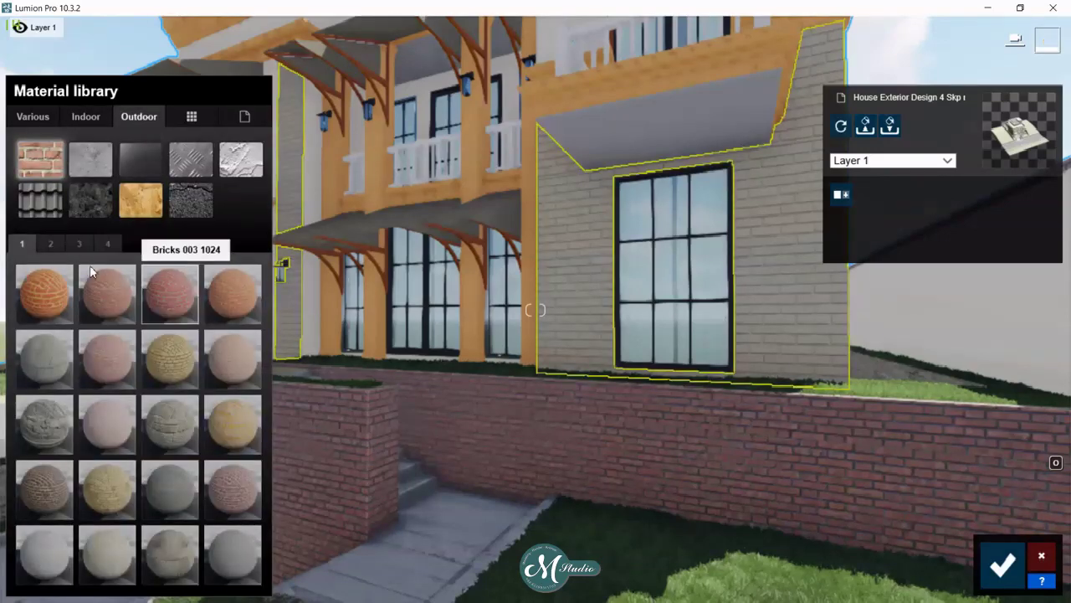
pyautogui.click(55, 244)
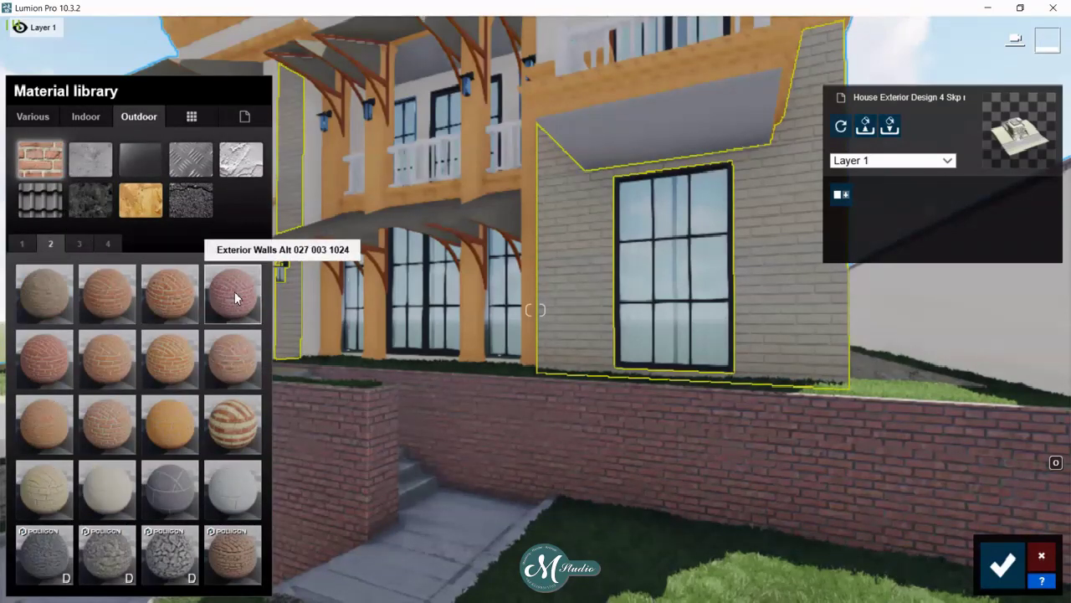
pyautogui.click(235, 298)
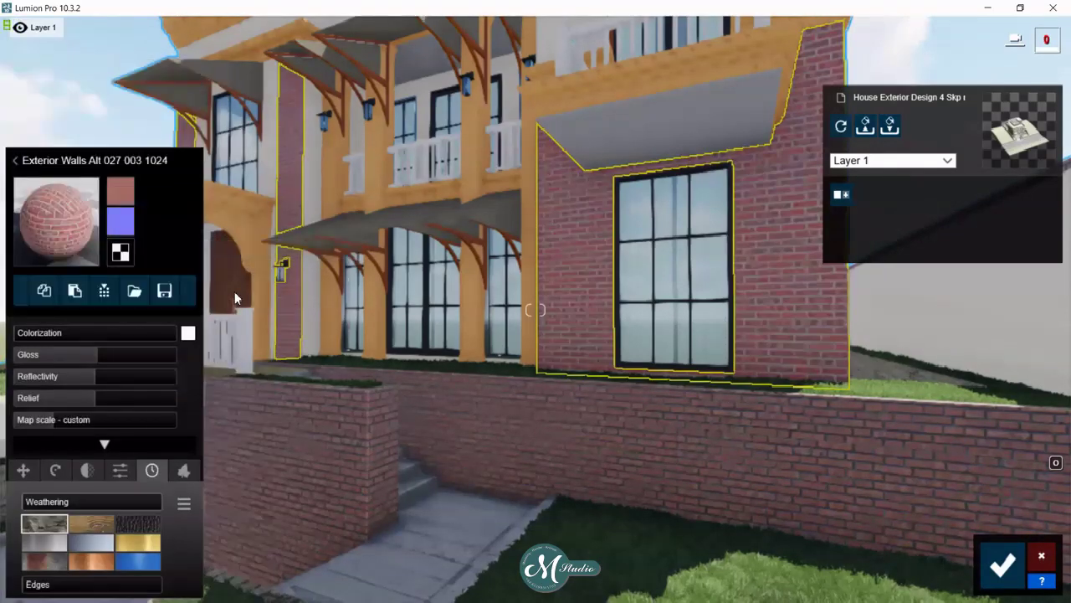
pyautogui.click(17, 132)
pyautogui.click(49, 359)
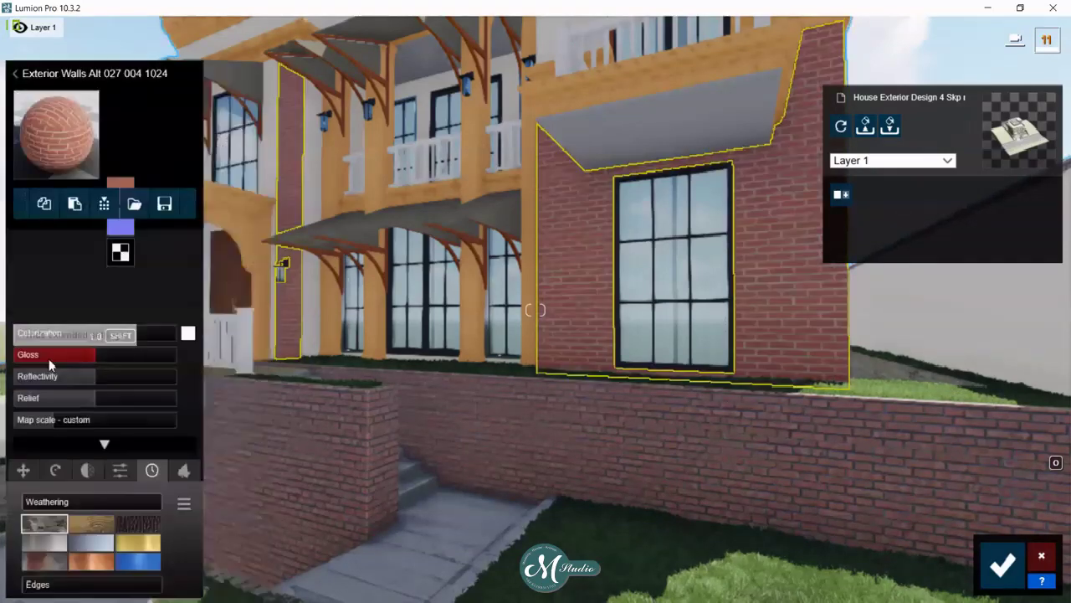
pyautogui.click(62, 201)
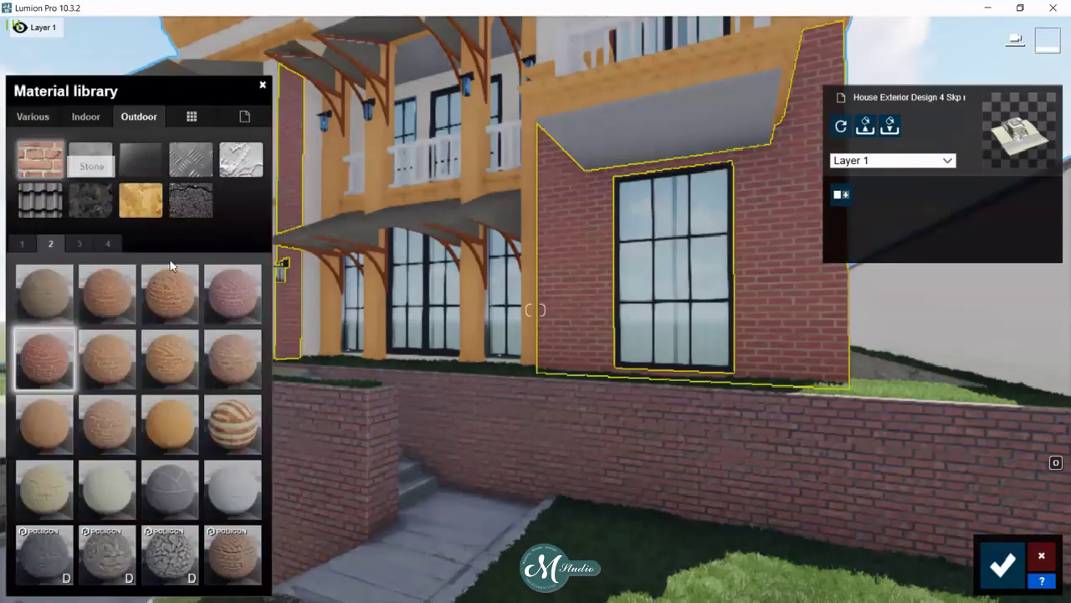
pyautogui.click(79, 243)
pyautogui.click(48, 296)
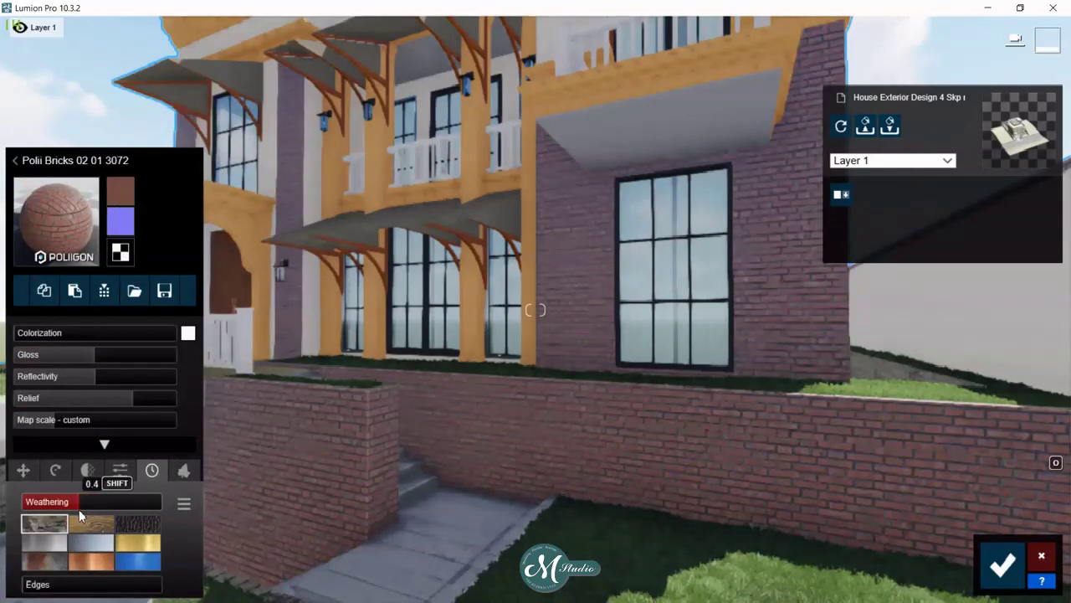
# - Grow ivy on the brick wall: spread 0.7, leaf size and leaf type 0.3, pattern offset changed
pyautogui.click(183, 471)
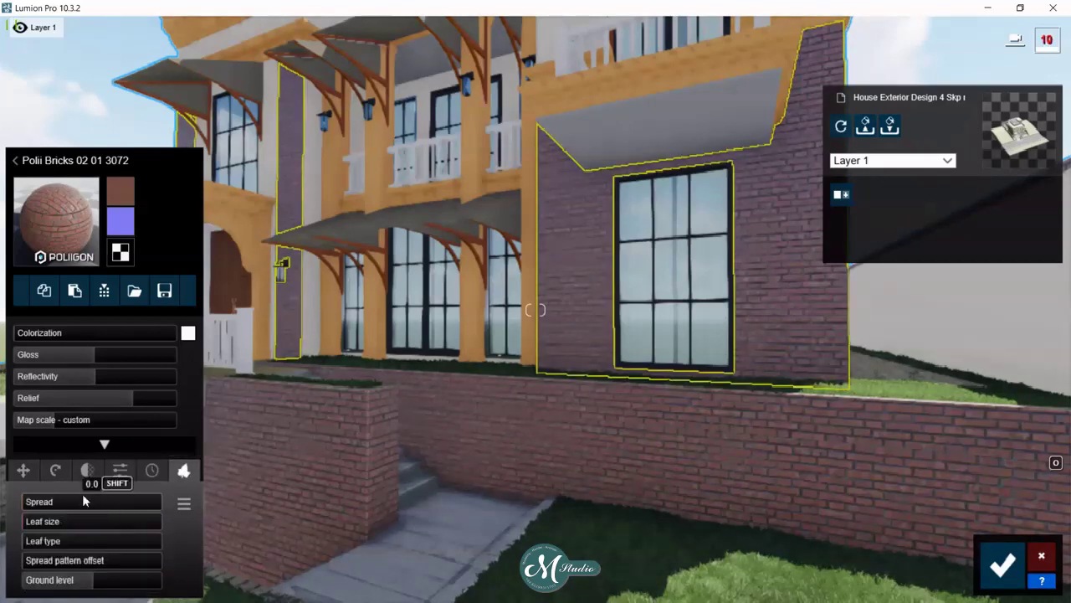
pyautogui.moveTo(68, 508)
pyautogui.mouseDown()
pyautogui.moveTo(154, 502)
pyautogui.moveTo(127, 497)
pyautogui.mouseUp()
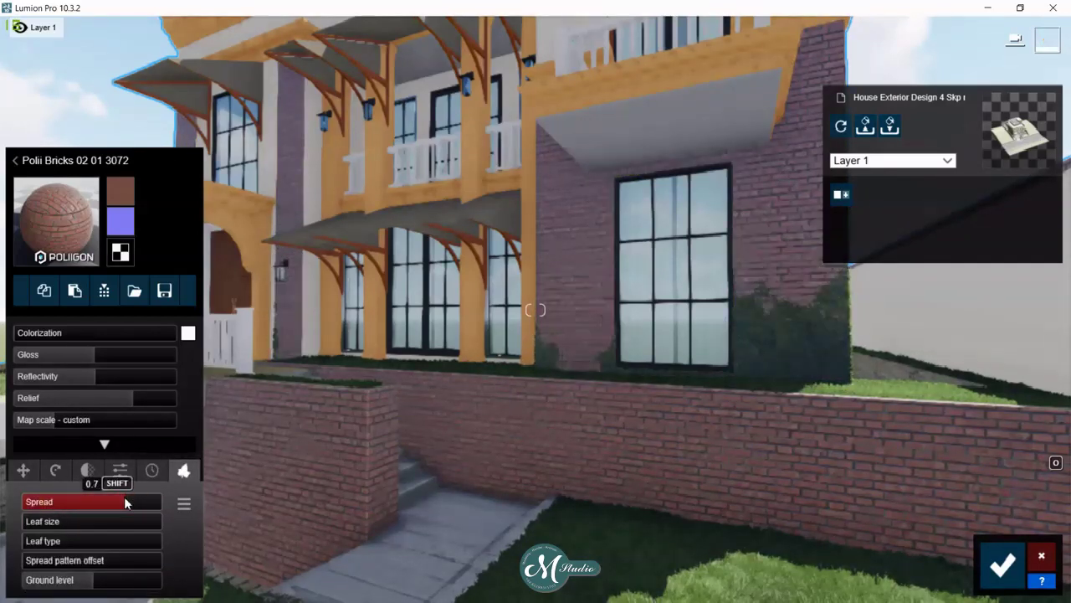
pyautogui.click(43, 522)
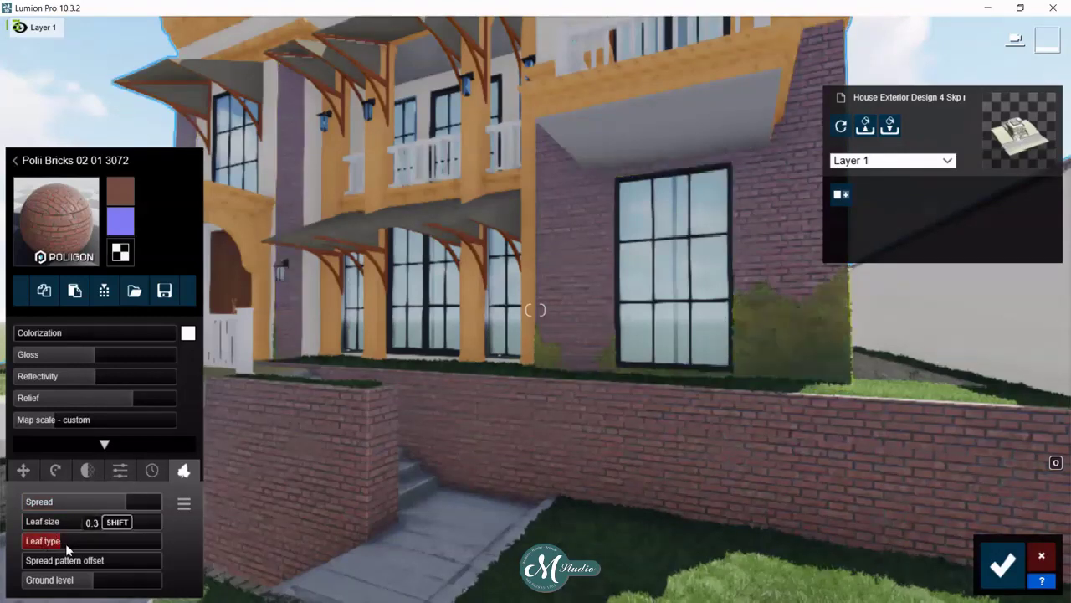
pyautogui.click(34, 543)
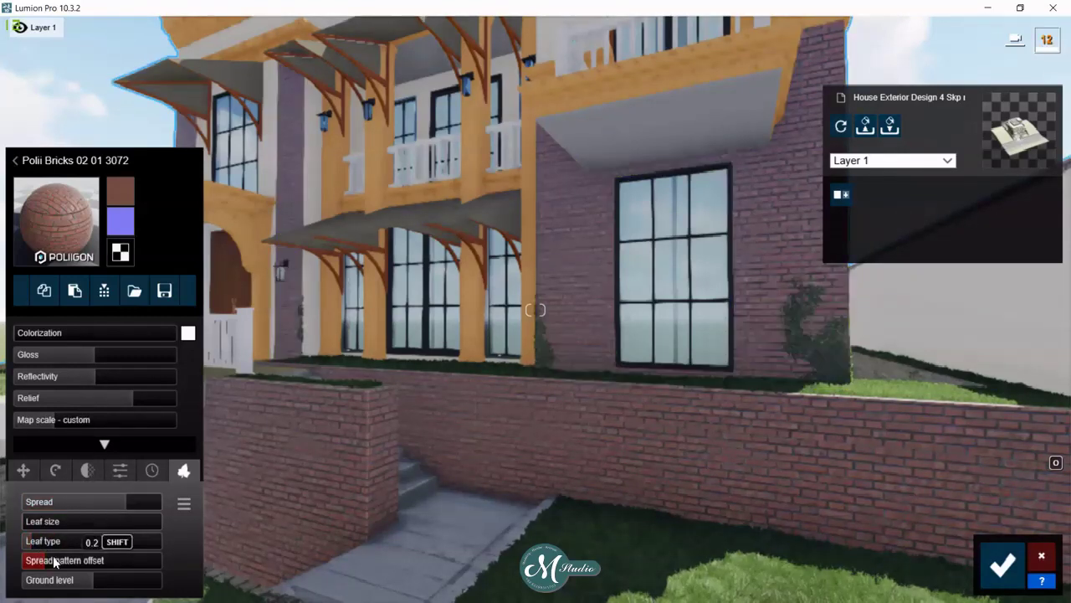
pyautogui.click(65, 566)
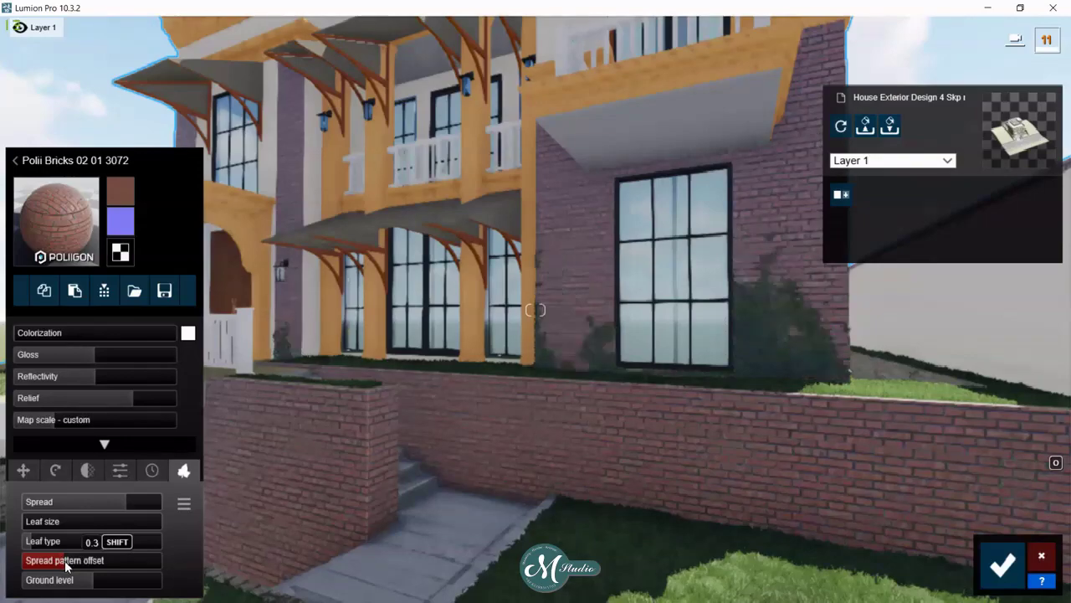
# - Save the ivy-covered brick wall and reframe the camera on the house front
pyautogui.click(1002, 565)
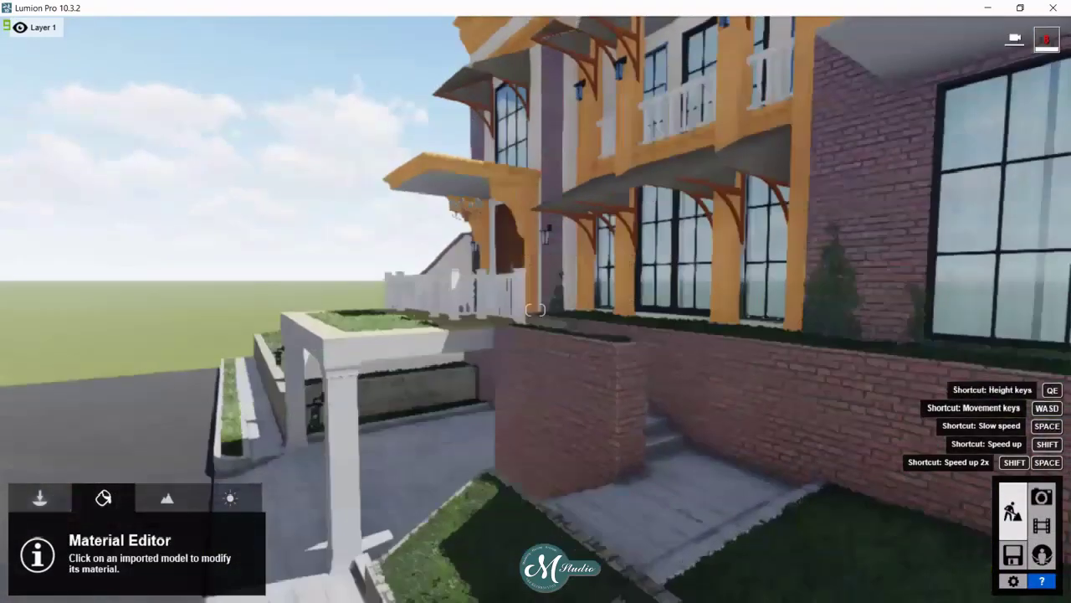
pyautogui.moveTo(535, 309); pyautogui.dragTo(352, 276, button='right')
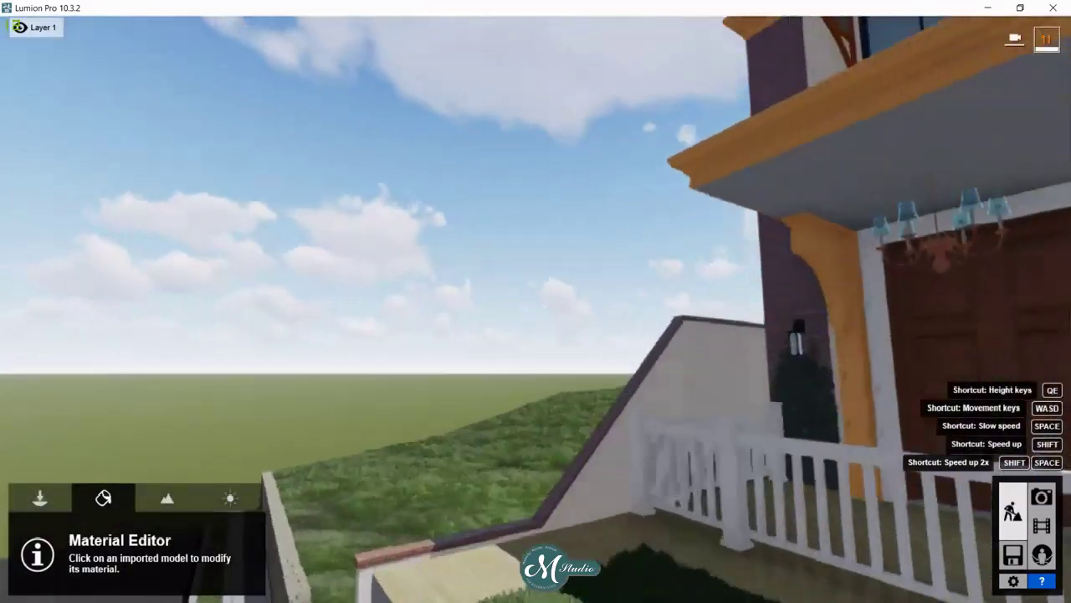
pyautogui.moveTo(435, 284)
pyautogui.mouseDown(button='right')
pyautogui.moveTo(535, 309)
pyautogui.moveTo(816, 487)
pyautogui.mouseUp(button='right')
pyautogui.press('w')
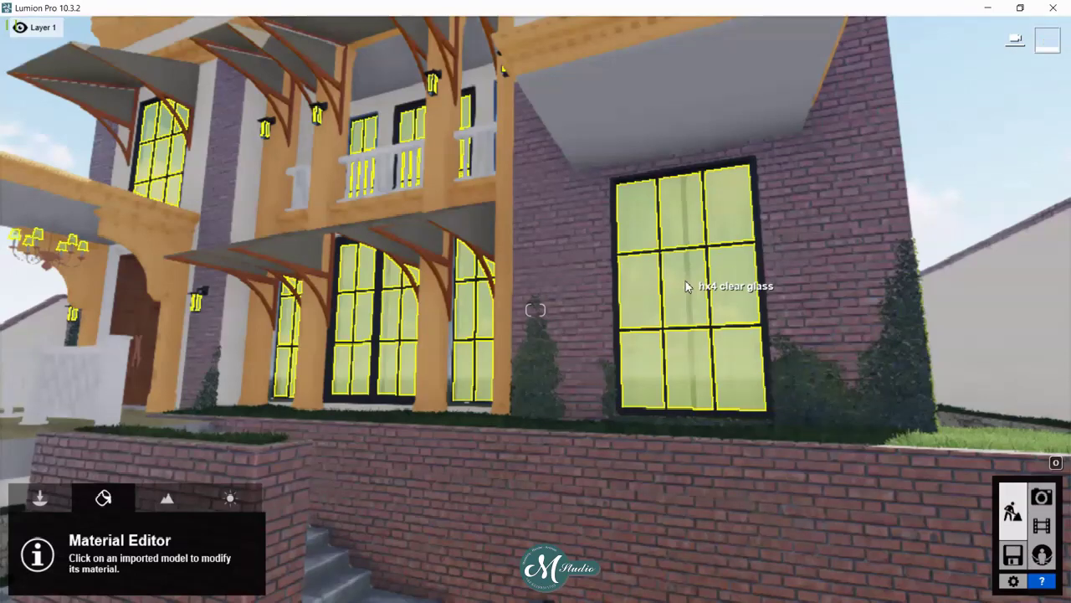
# - Give the windows Interior Volume Glass 001 with lighter colorization and about 0.1 reflectivity, then save
pyautogui.click(687, 286)
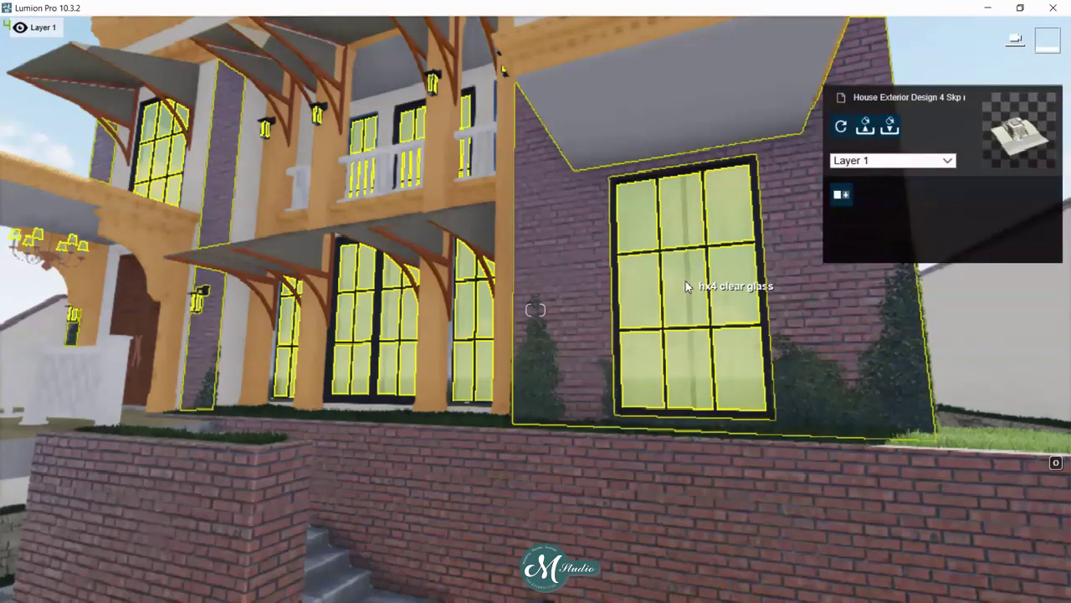
pyautogui.click(50, 244)
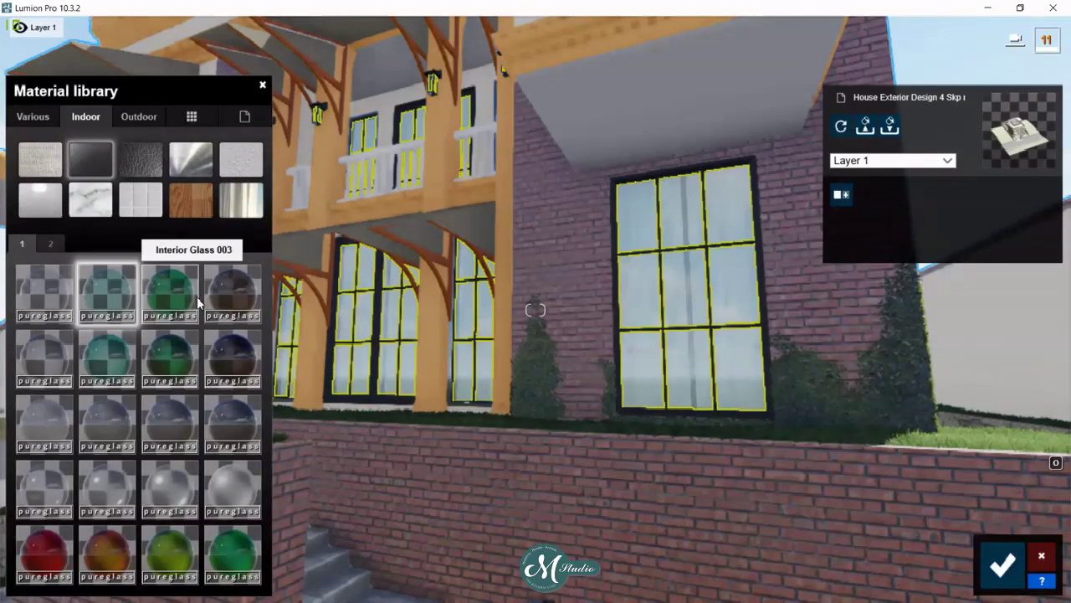
pyautogui.click(42, 355)
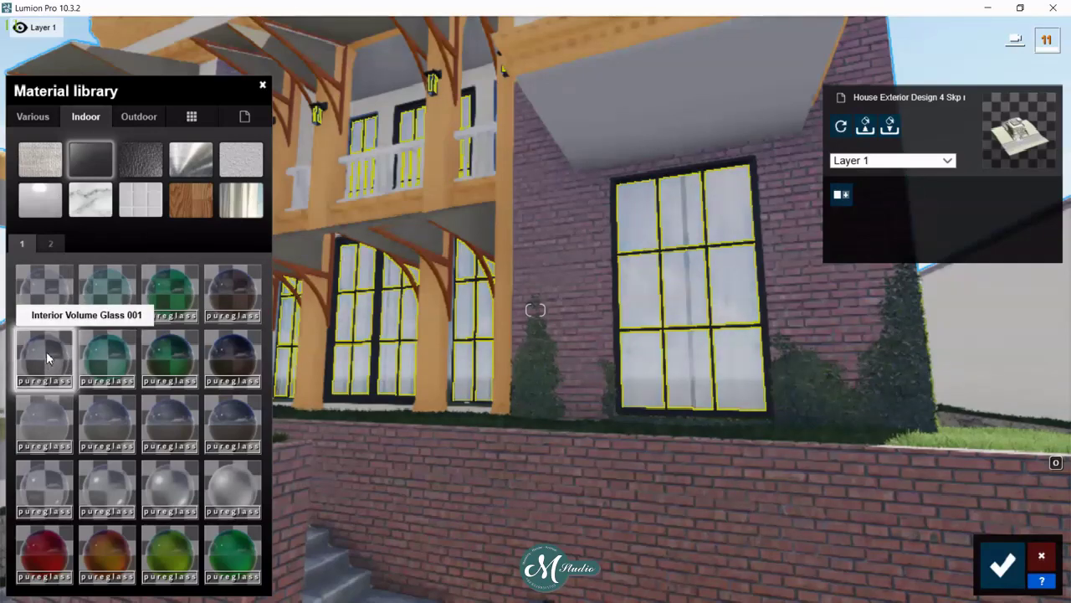
pyautogui.click(46, 355)
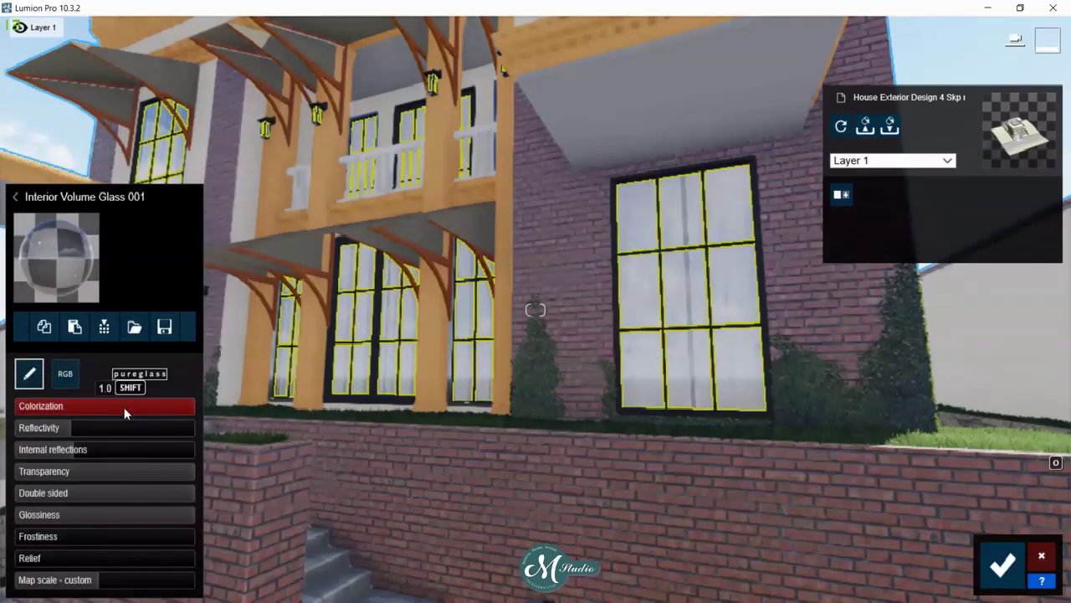
pyautogui.moveTo(137, 403); pyautogui.dragTo(77, 420)
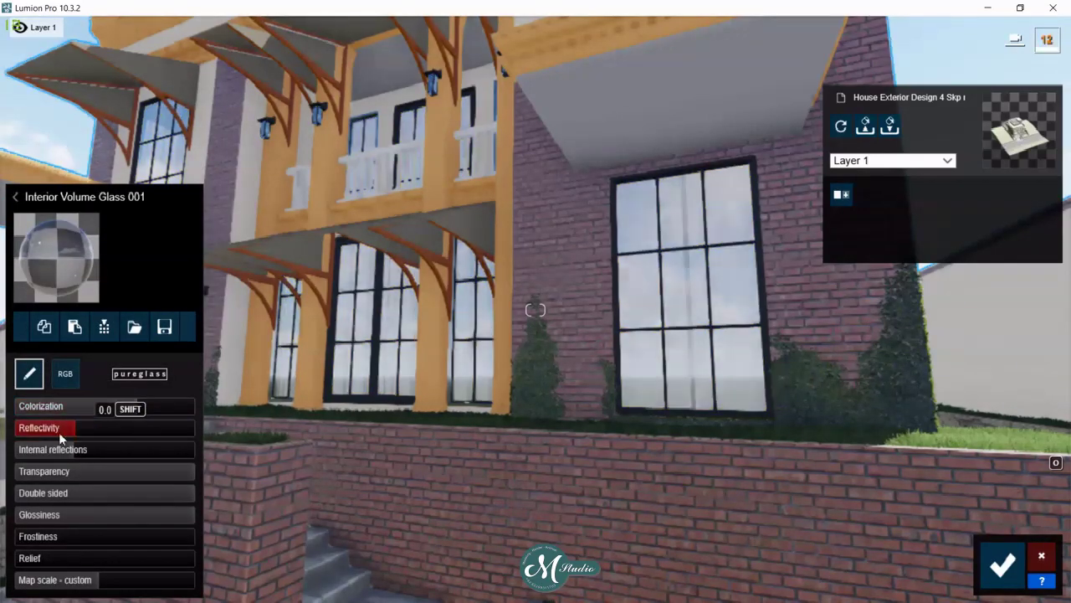
pyautogui.moveTo(75, 429)
pyautogui.mouseDown()
pyautogui.moveTo(96, 428)
pyautogui.moveTo(60, 441)
pyautogui.mouseUp()
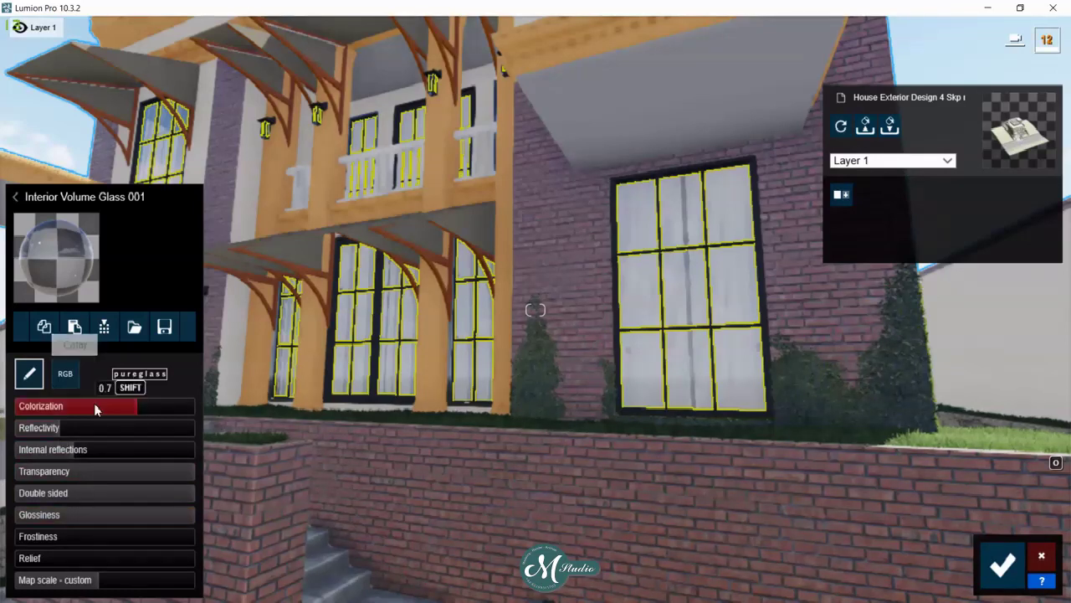
pyautogui.moveTo(105, 406)
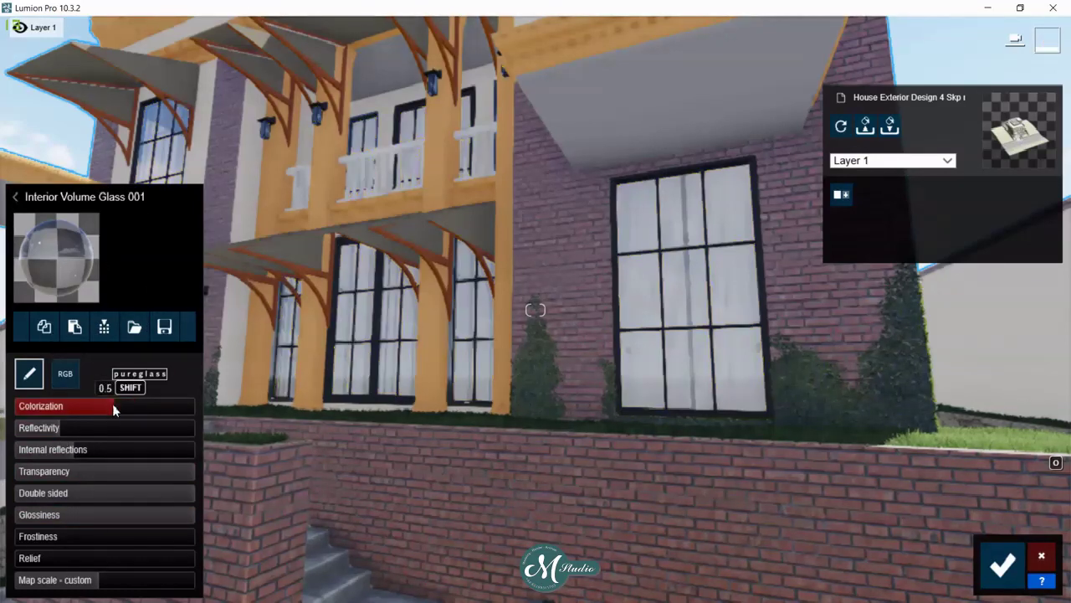
pyautogui.click(1003, 565)
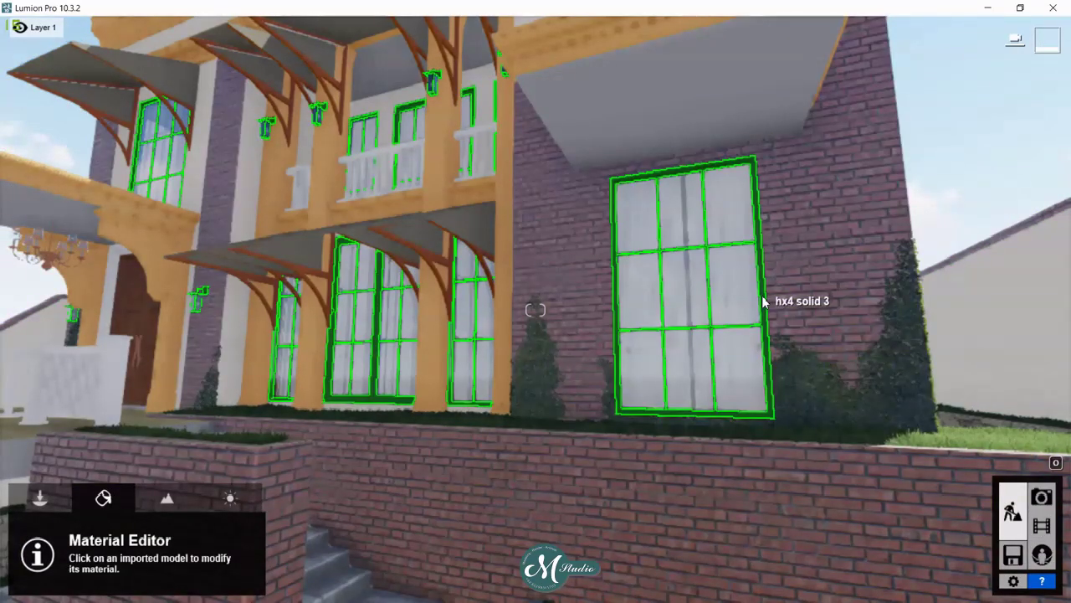
# - Try a dark metal and then Zinc from the indoor metals on the window frames
pyautogui.click(763, 302)
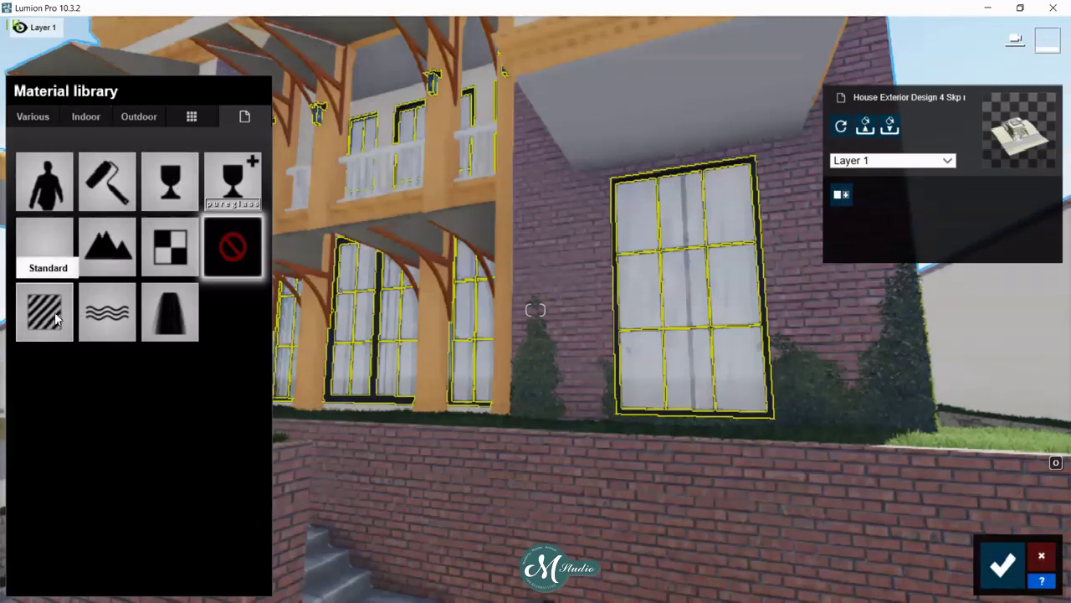
pyautogui.click(139, 116)
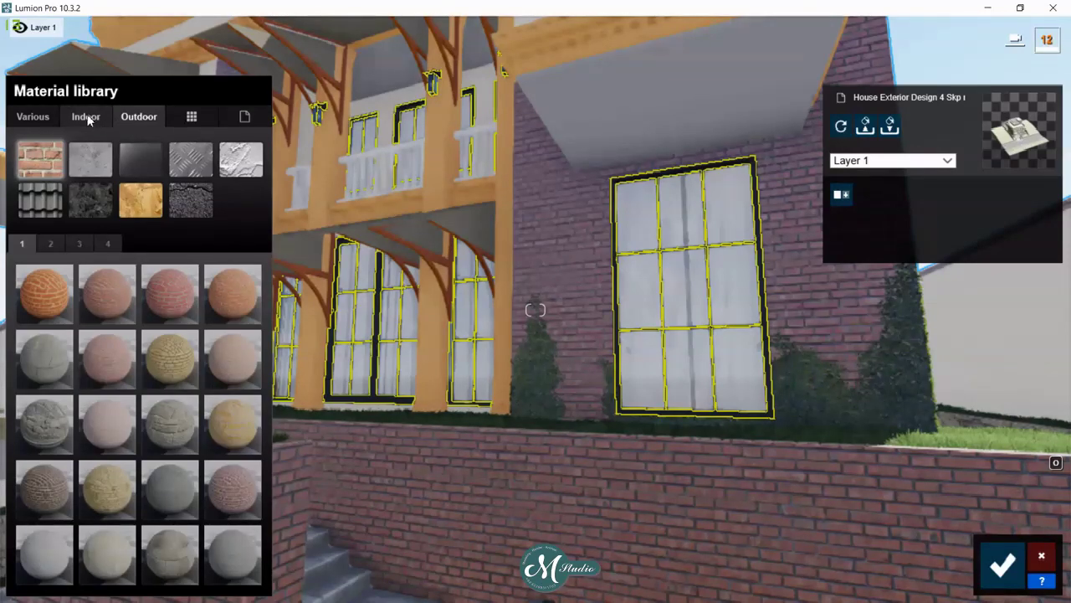
pyautogui.click(88, 118)
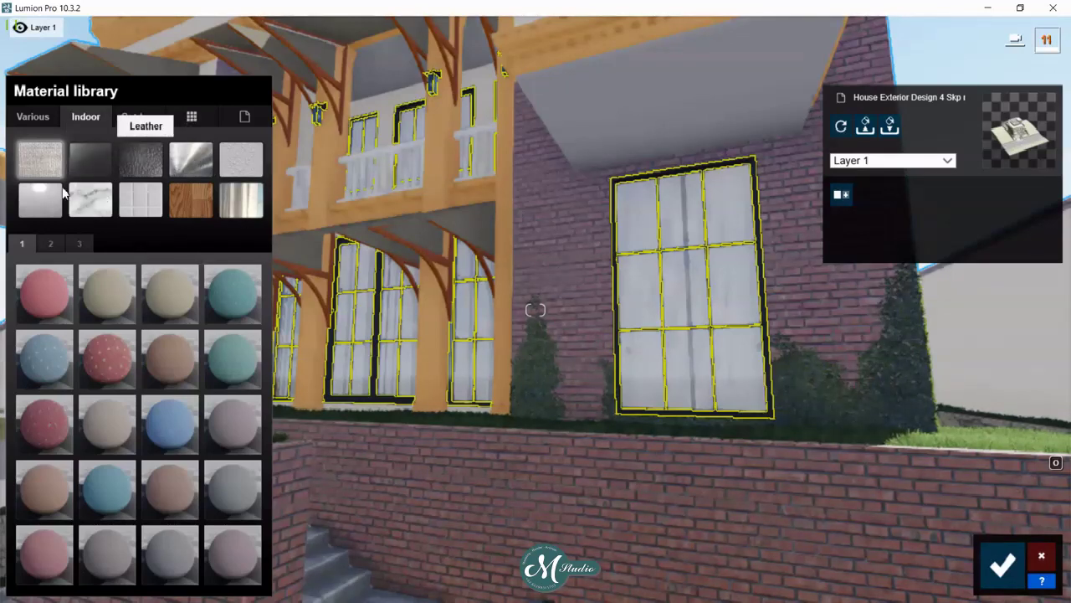
pyautogui.click(191, 164)
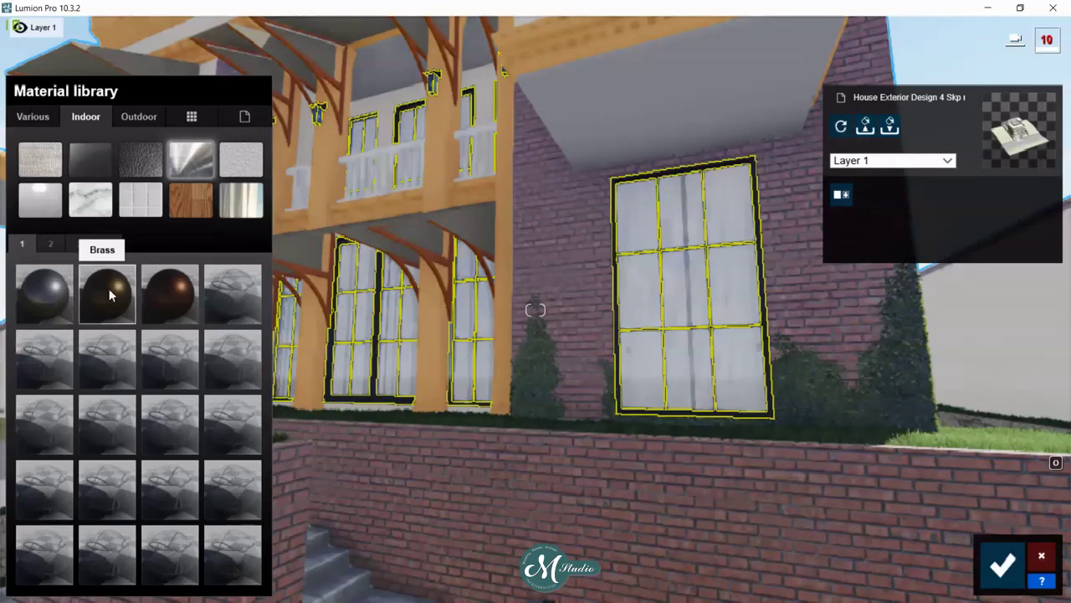
pyautogui.click(103, 311)
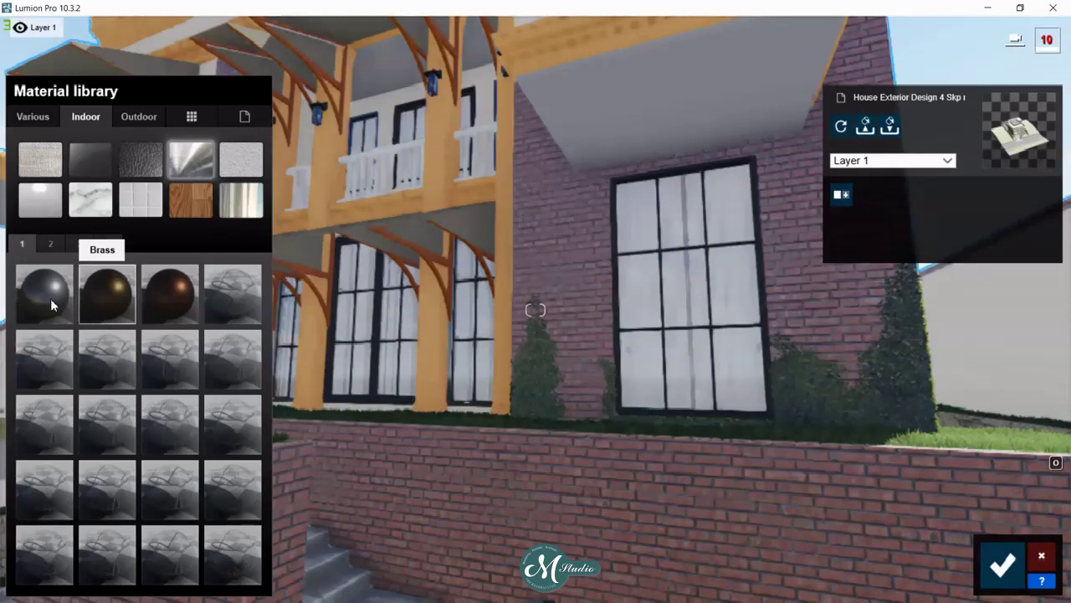
pyautogui.click(46, 213)
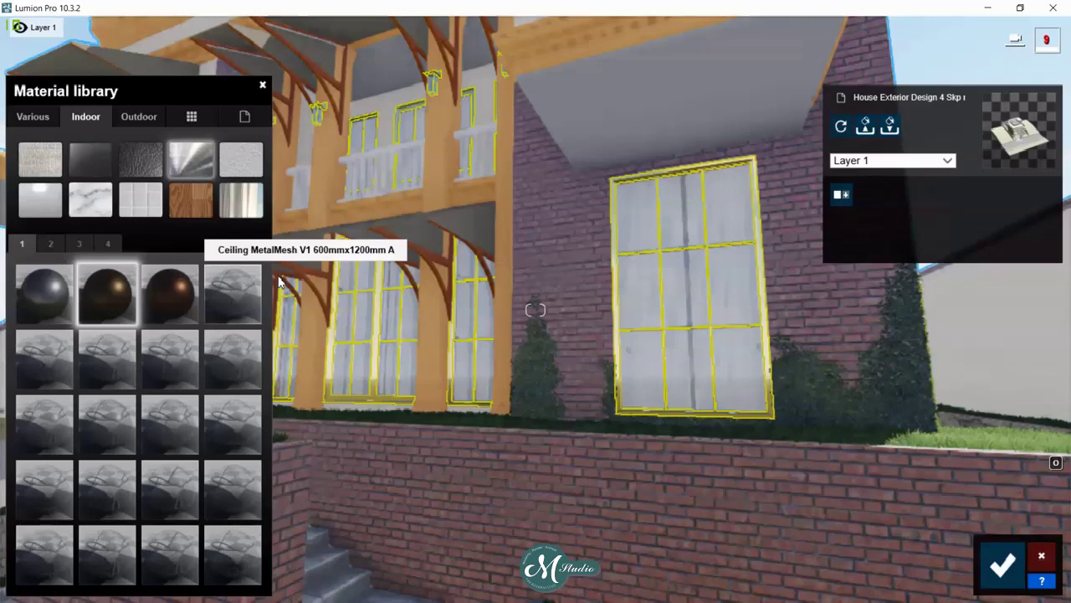
pyautogui.click(51, 244)
pyautogui.click(81, 244)
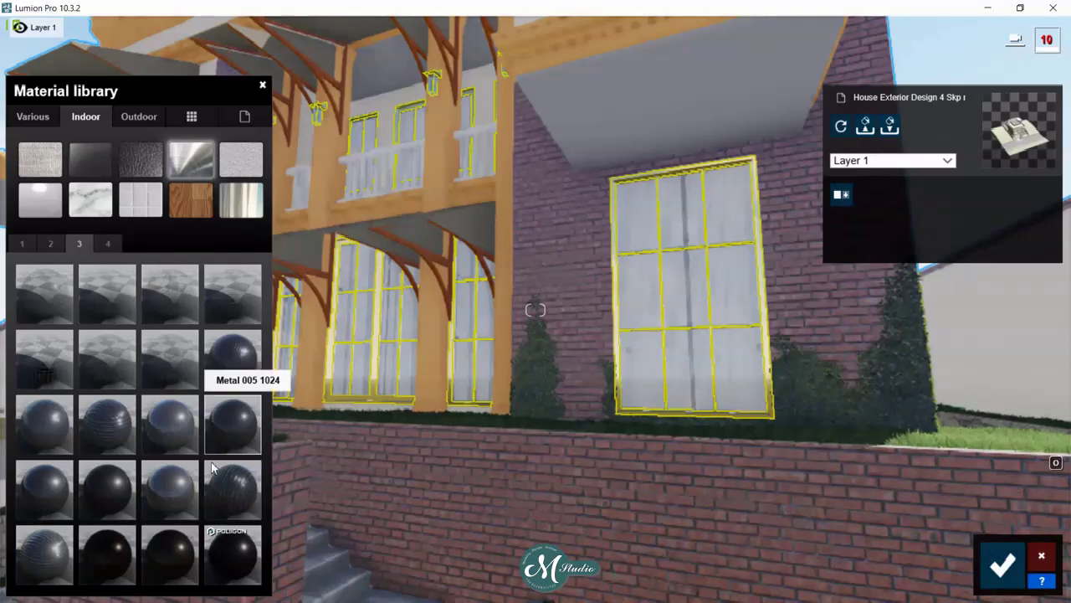
pyautogui.click(110, 243)
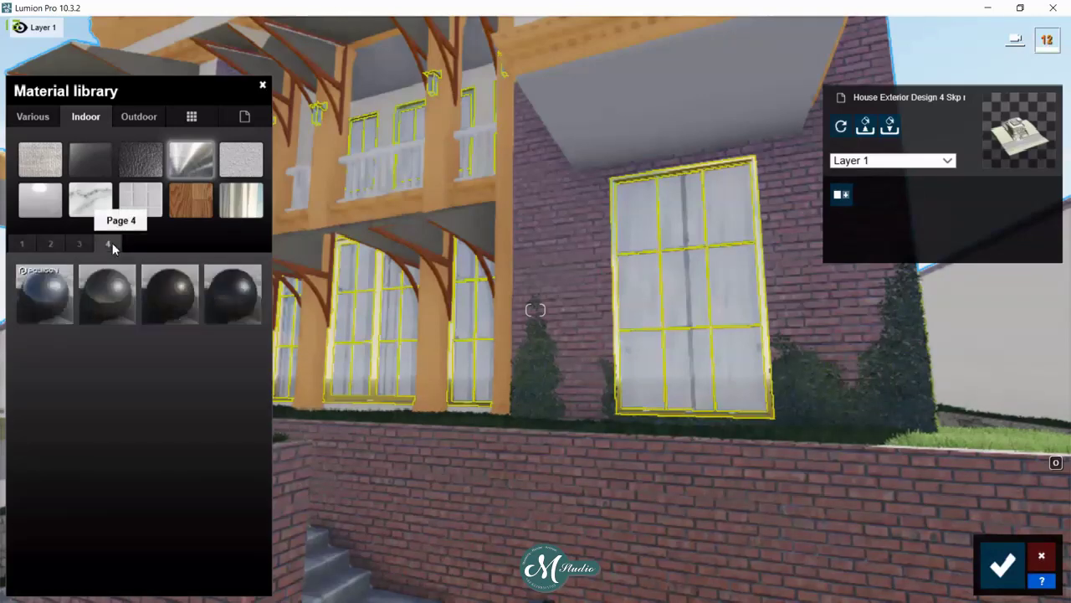
pyautogui.click(232, 300)
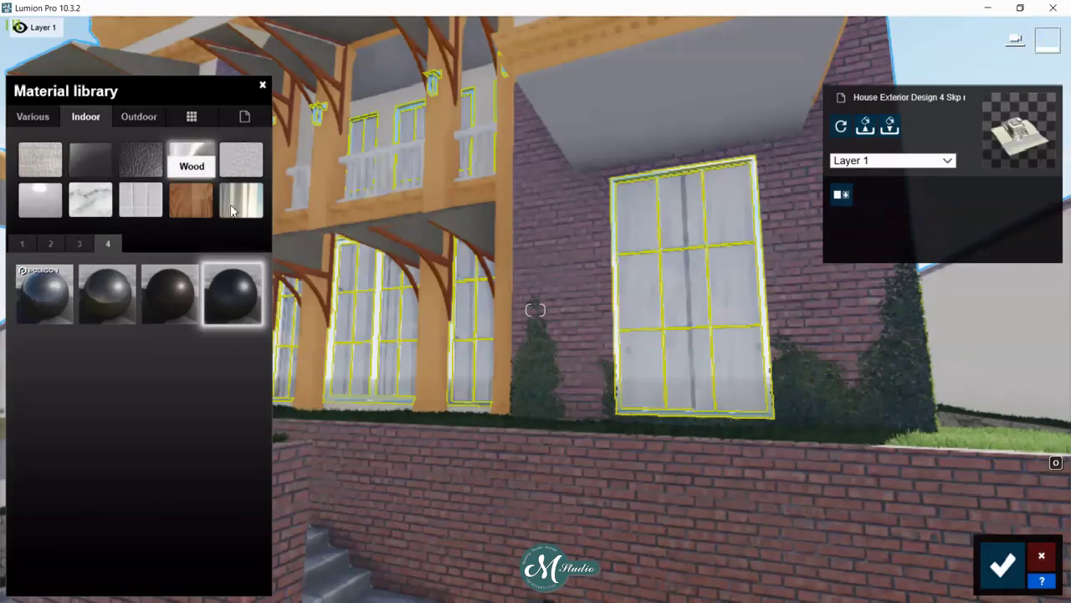
# - Switch the frames to Polii Wood Flooring 041 2k with gloss 0.5 and weathering about 0.3, and save
pyautogui.click(94, 165)
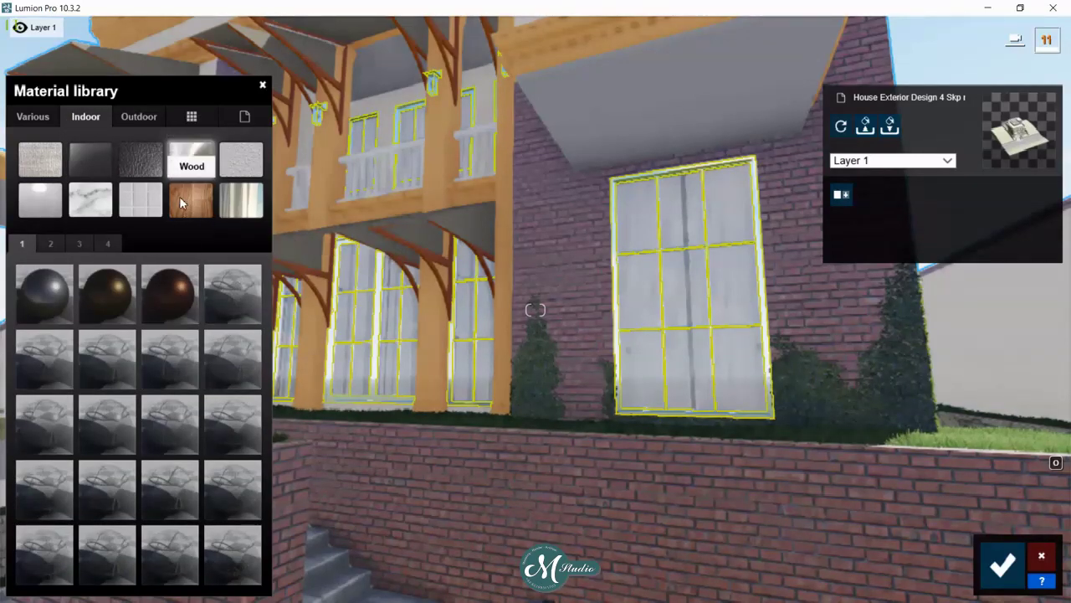
pyautogui.click(179, 196)
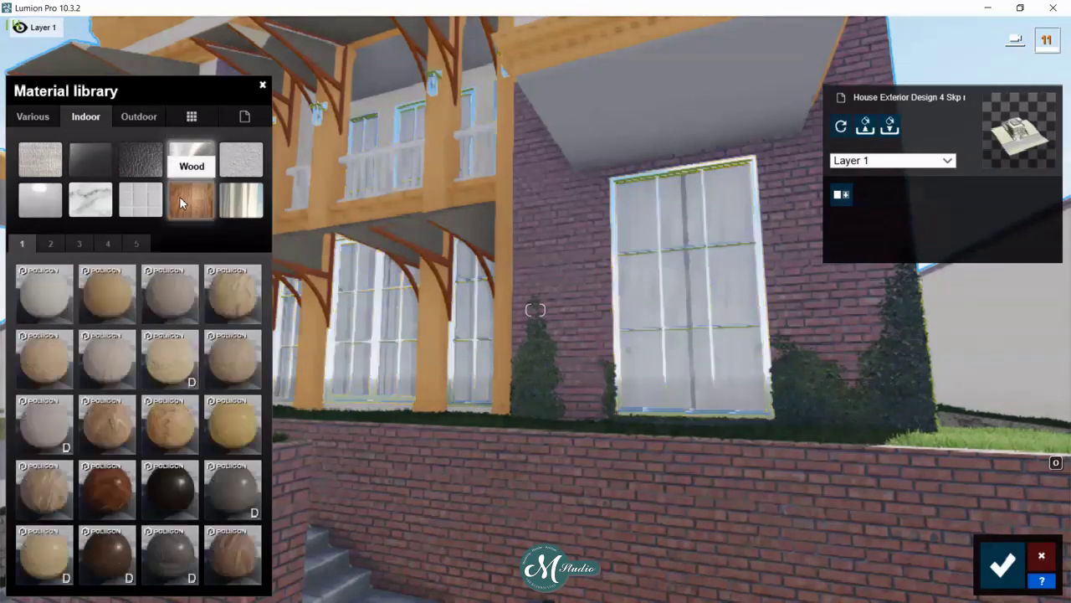
pyautogui.click(172, 494)
pyautogui.moveTo(610, 342); pyautogui.dragTo(693, 343, button='right')
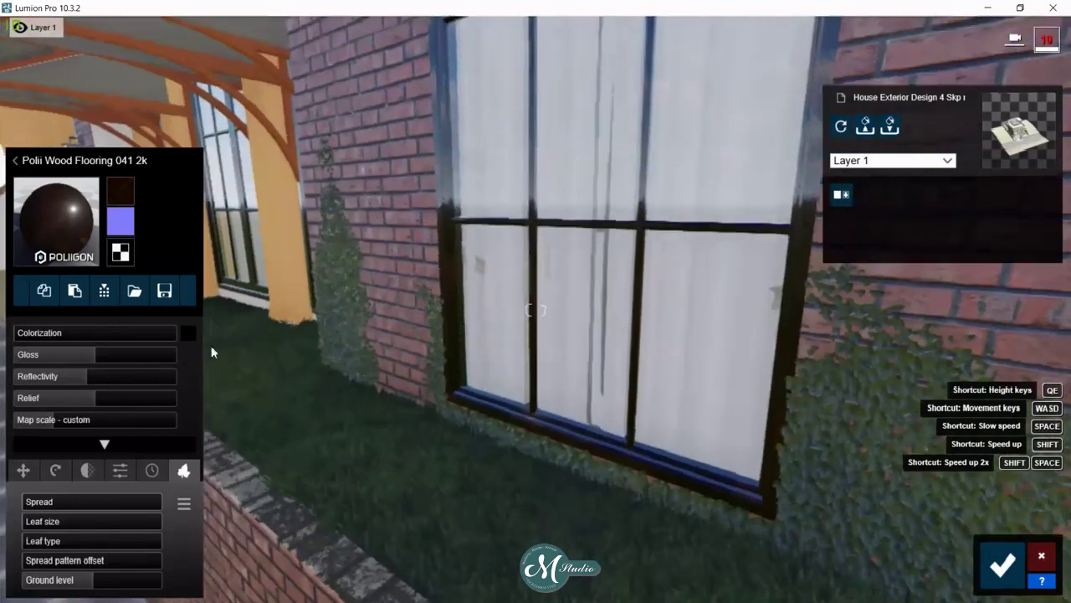
pyautogui.moveTo(694, 343); pyautogui.dragTo(75, 359, button='right')
pyautogui.moveTo(74, 358); pyautogui.dragTo(55, 364)
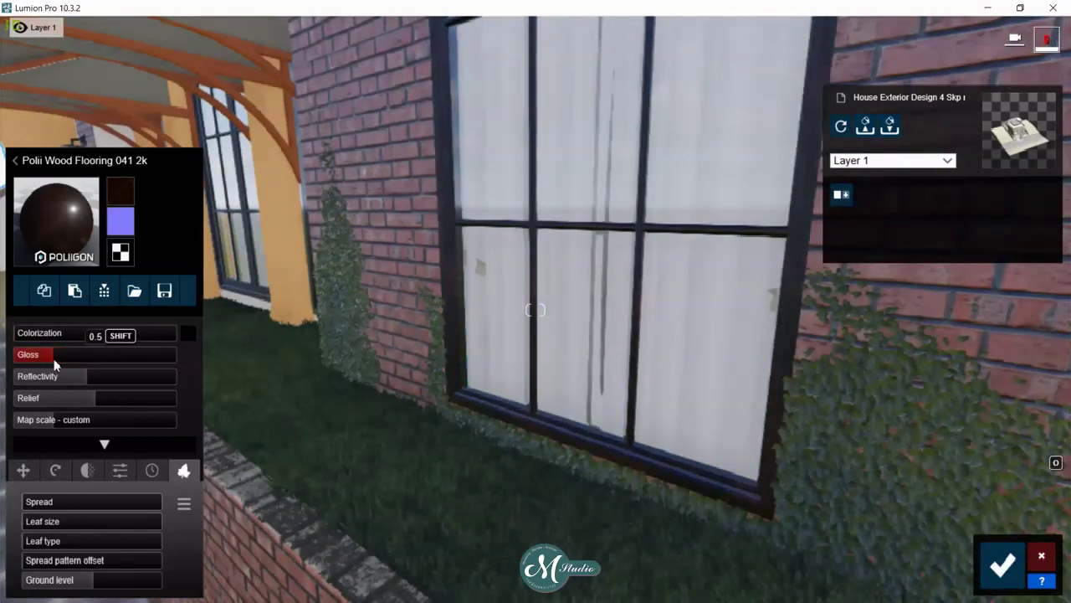
pyautogui.click(152, 470)
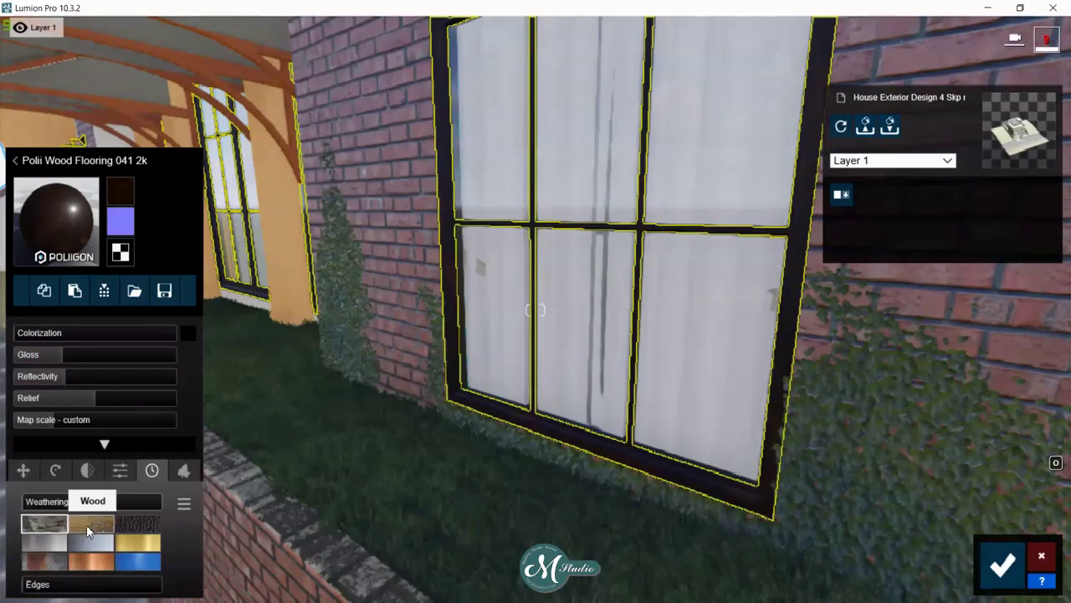
pyautogui.moveTo(68, 502); pyautogui.dragTo(98, 508)
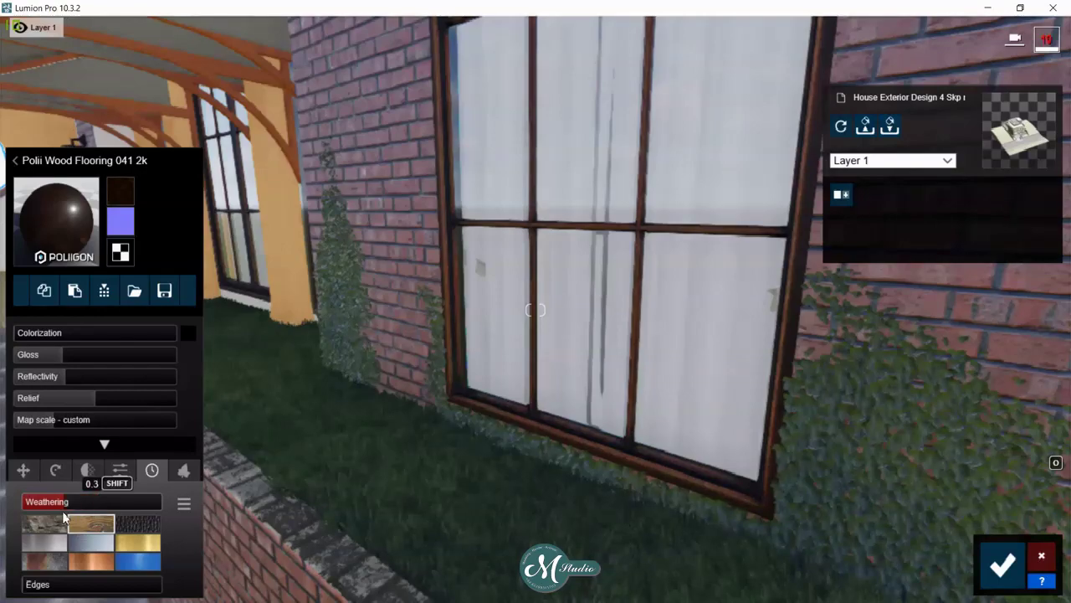
pyautogui.click(1001, 562)
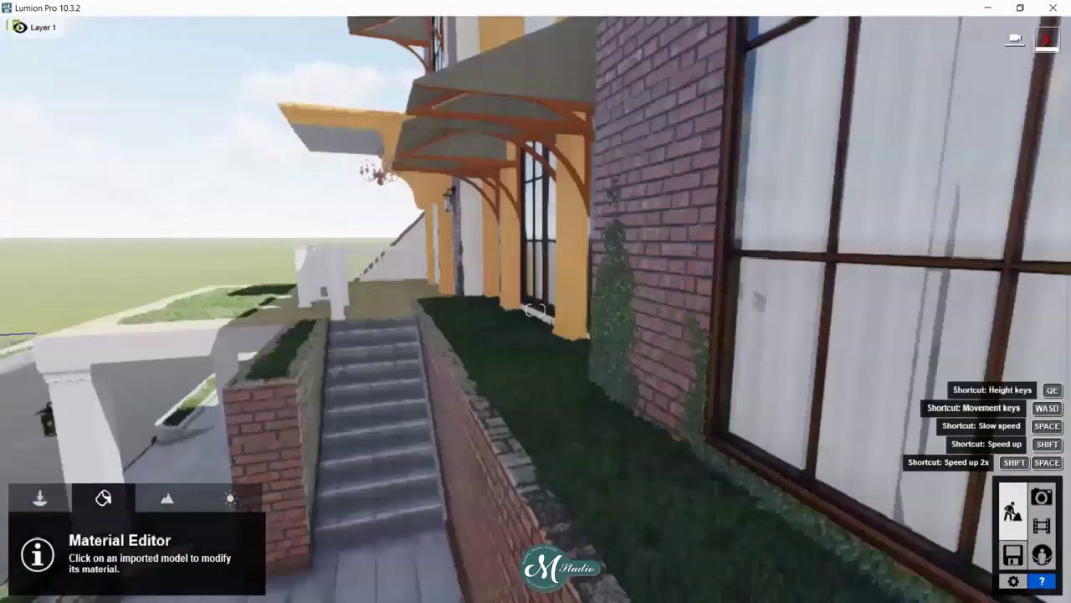
pyautogui.moveTo(861, 405)
pyautogui.mouseDown(button='right')
pyautogui.moveTo(636, 401)
pyautogui.moveTo(644, 287)
pyautogui.mouseUp(button='right')
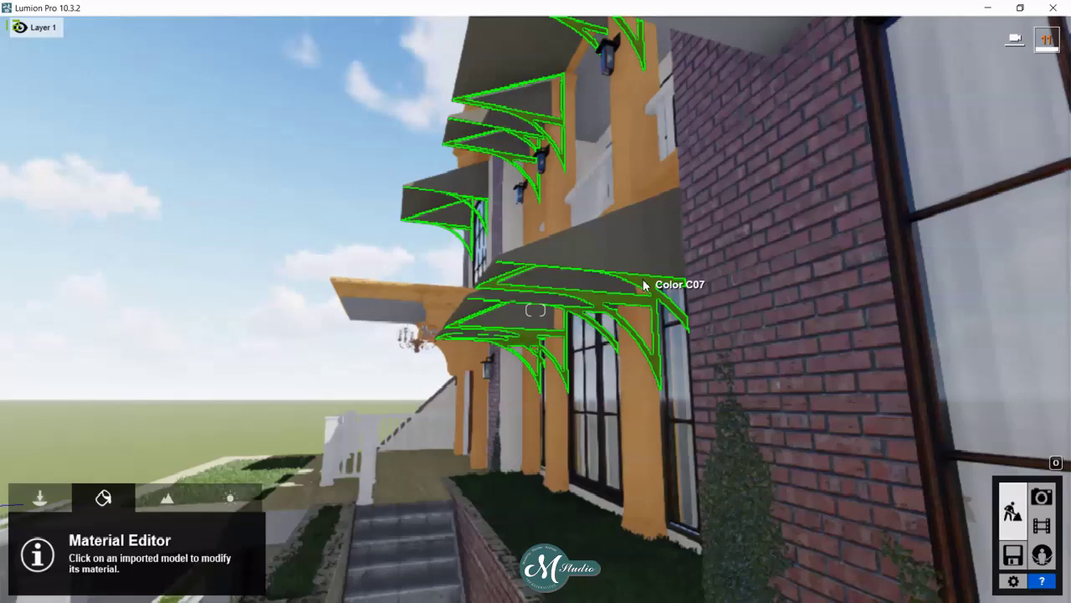
# - Apply Polii Wood Flooring 041 2k to the curved awning braces, lower gloss, add wood weathering, and save
pyautogui.click(643, 281)
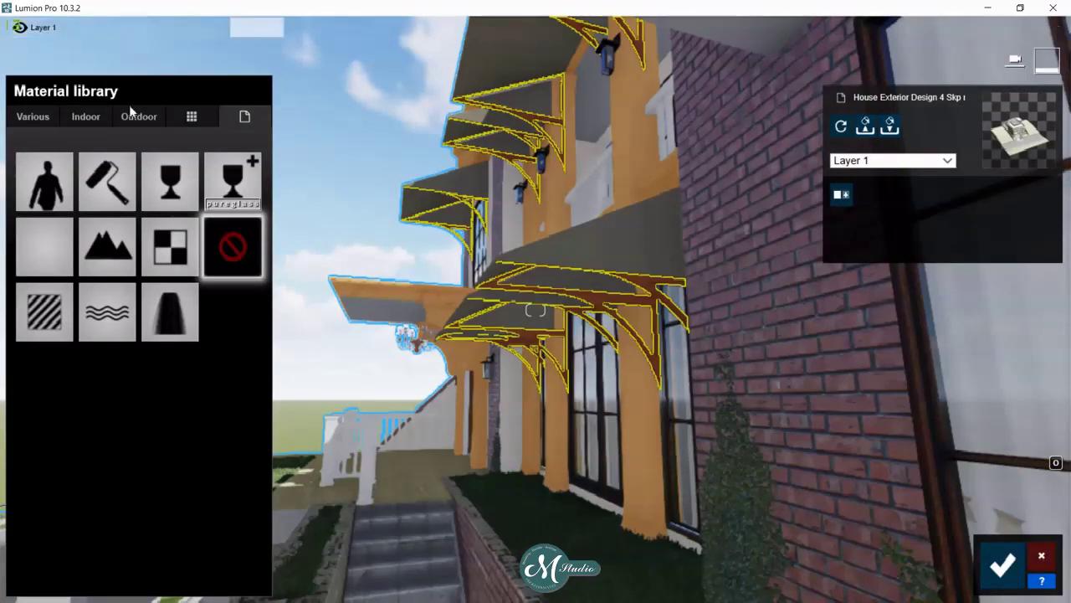
pyautogui.click(101, 118)
pyautogui.click(197, 191)
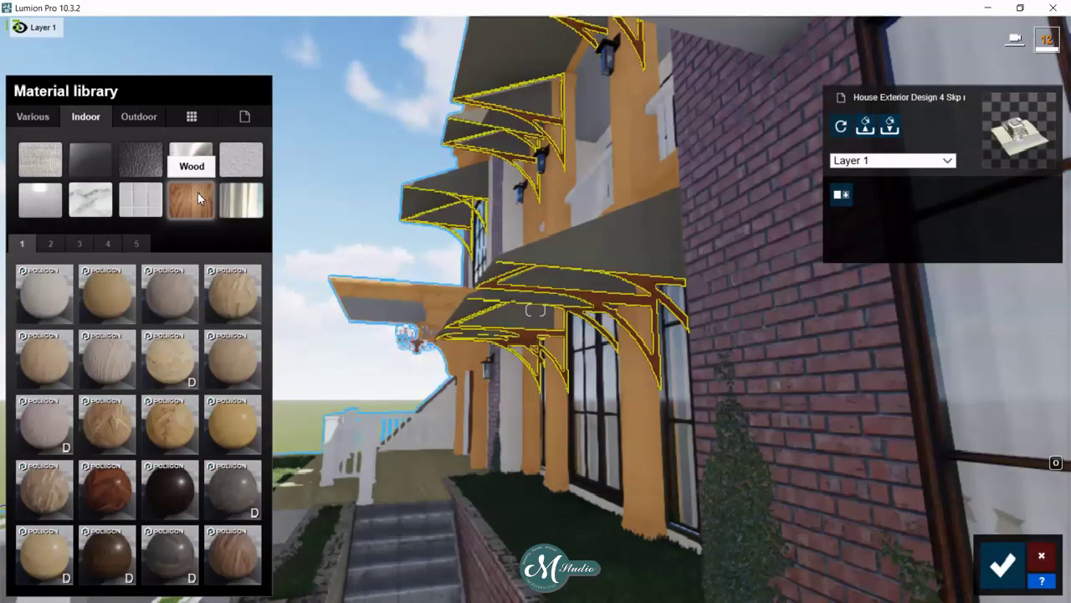
pyautogui.click(172, 485)
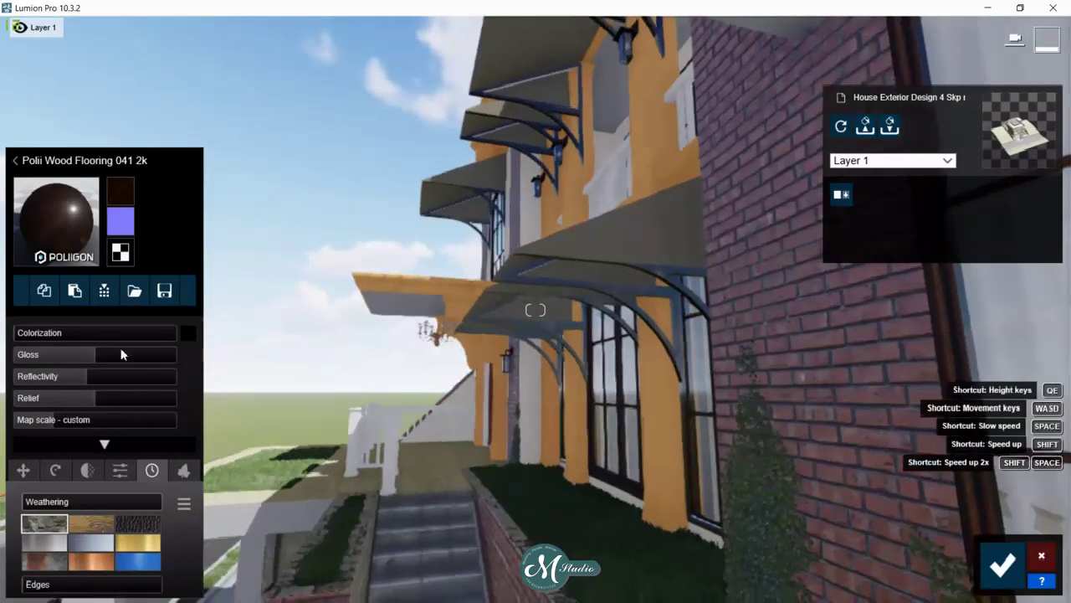
pyautogui.moveTo(122, 354); pyautogui.dragTo(49, 358)
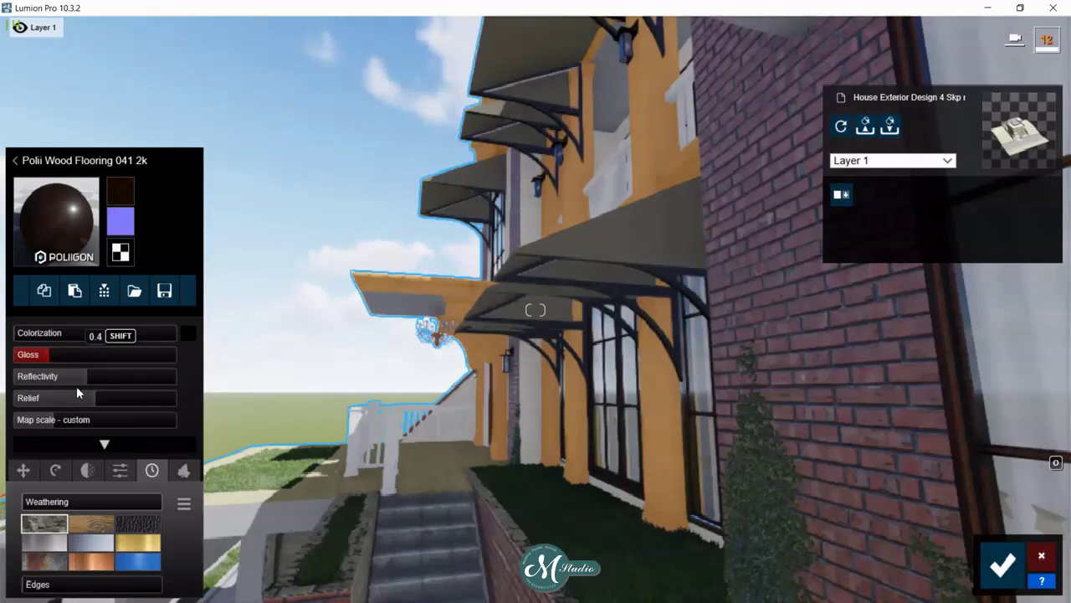
pyautogui.click(91, 523)
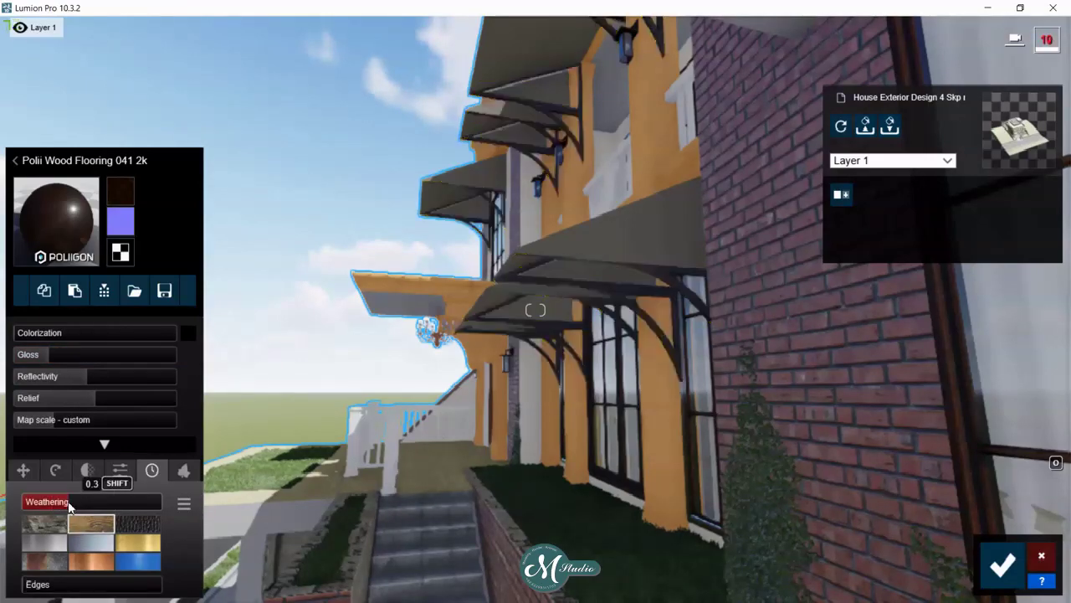
pyautogui.press('w')
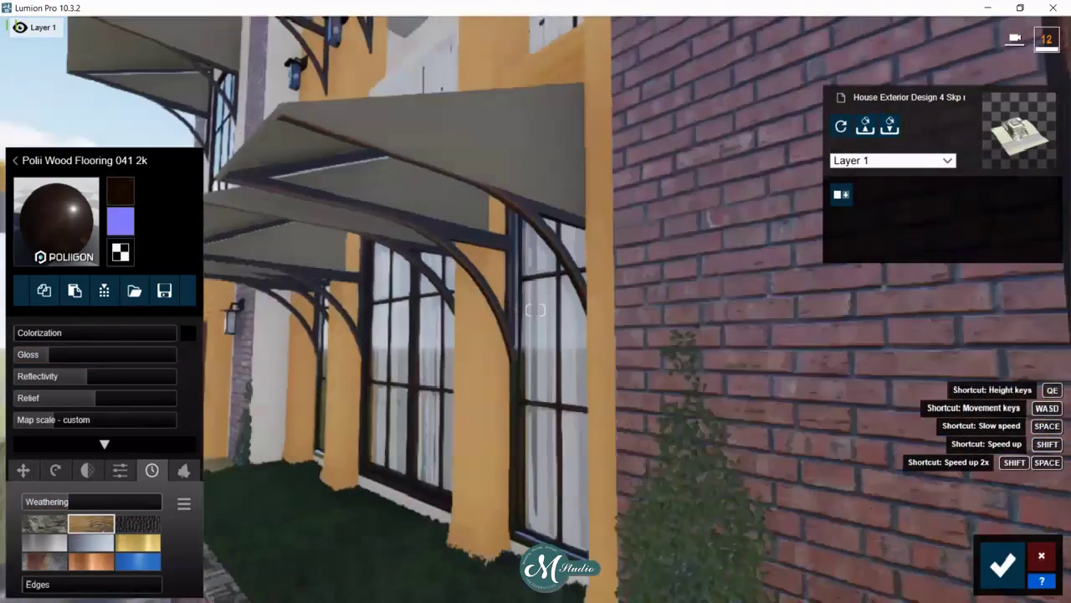
pyautogui.moveTo(754, 519); pyautogui.dragTo(914, 524, button='right')
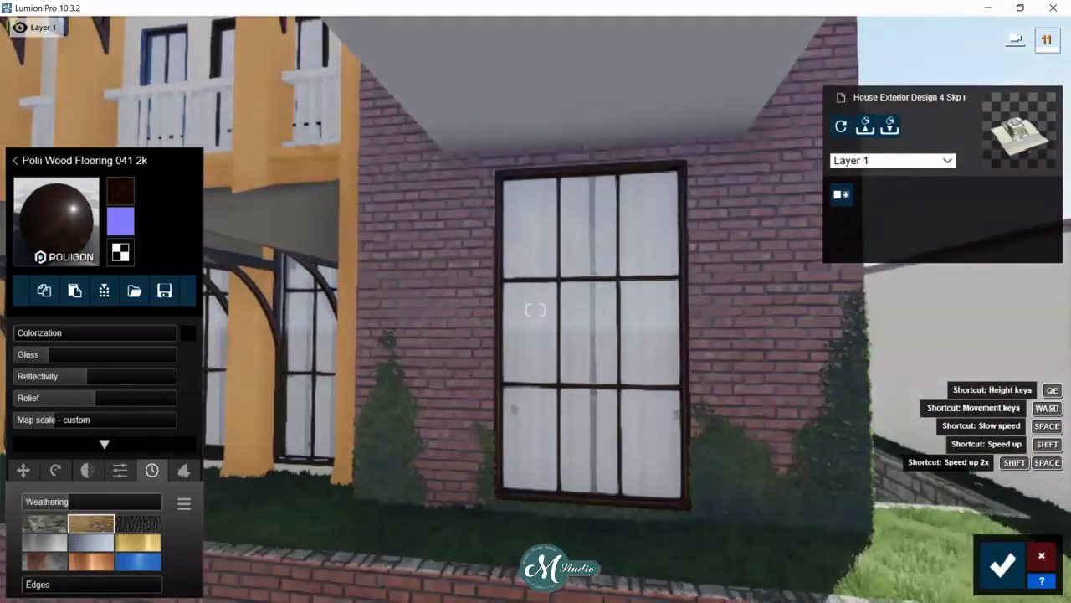
pyautogui.click(1003, 565)
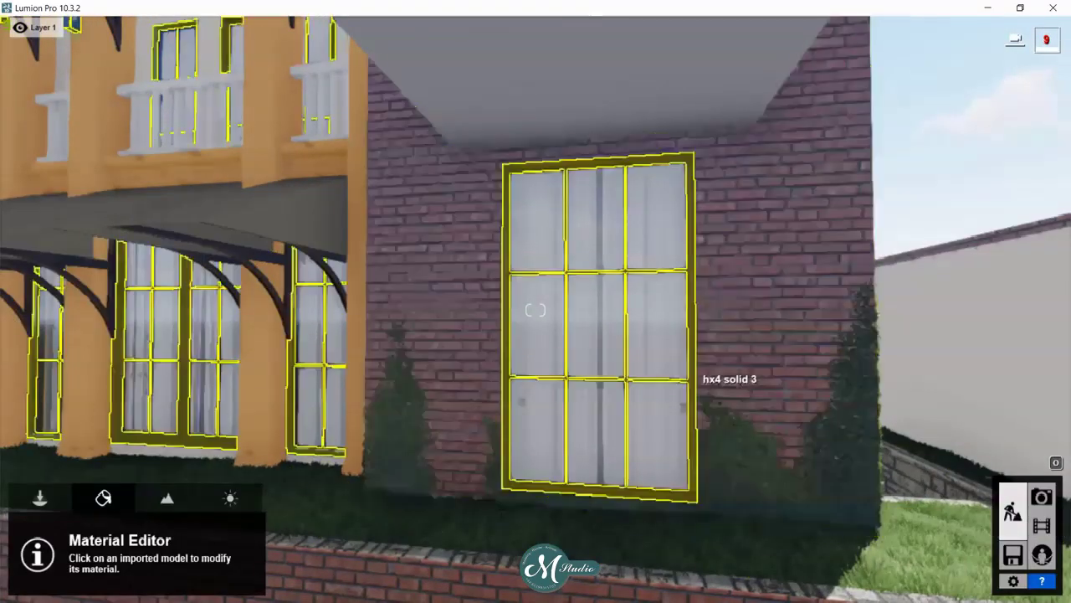
pyautogui.moveTo(690, 378); pyautogui.dragTo(369, 352, button='right')
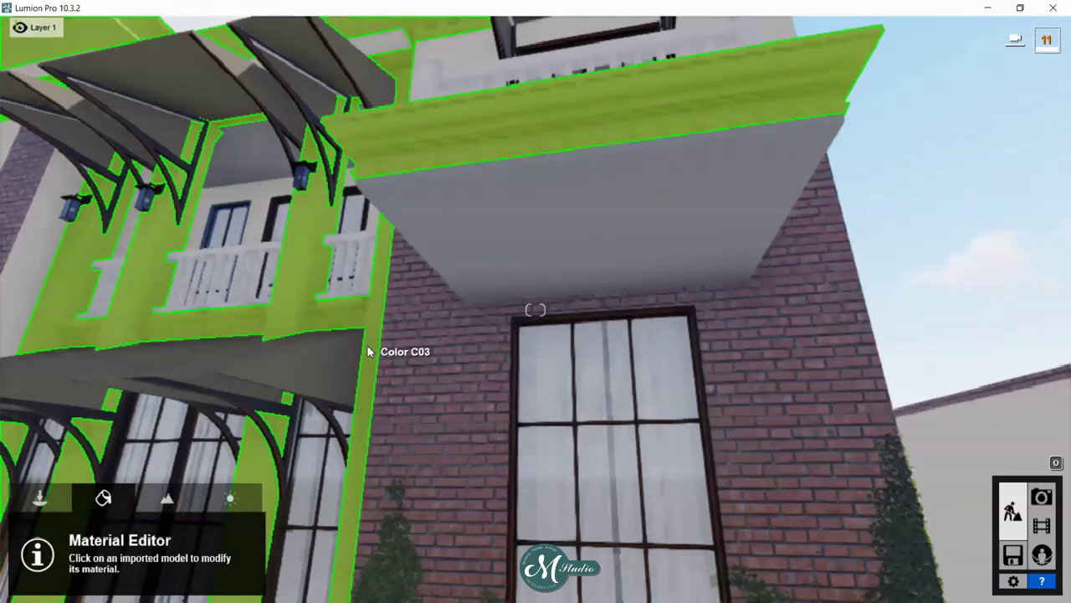
pyautogui.click(368, 351)
pyautogui.click(136, 116)
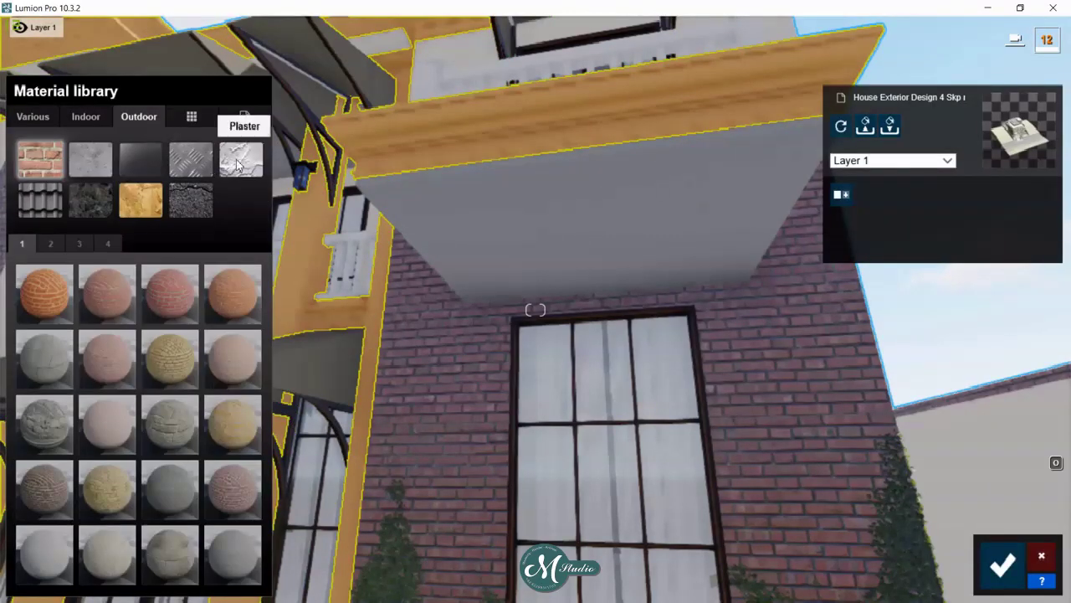
pyautogui.click(240, 163)
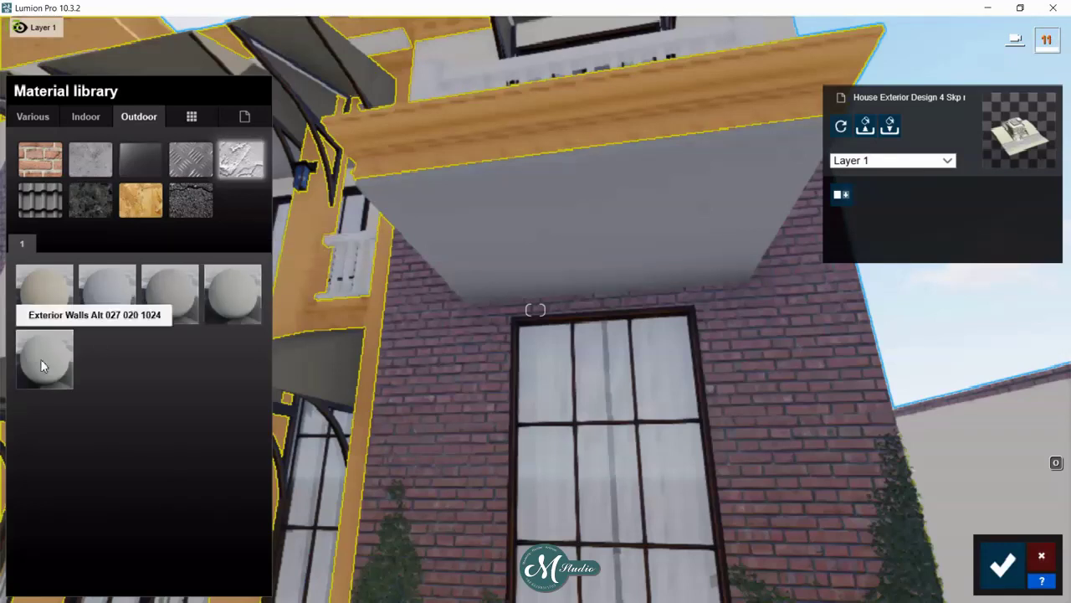
pyautogui.click(236, 295)
pyautogui.scroll(-10, 439, 316)
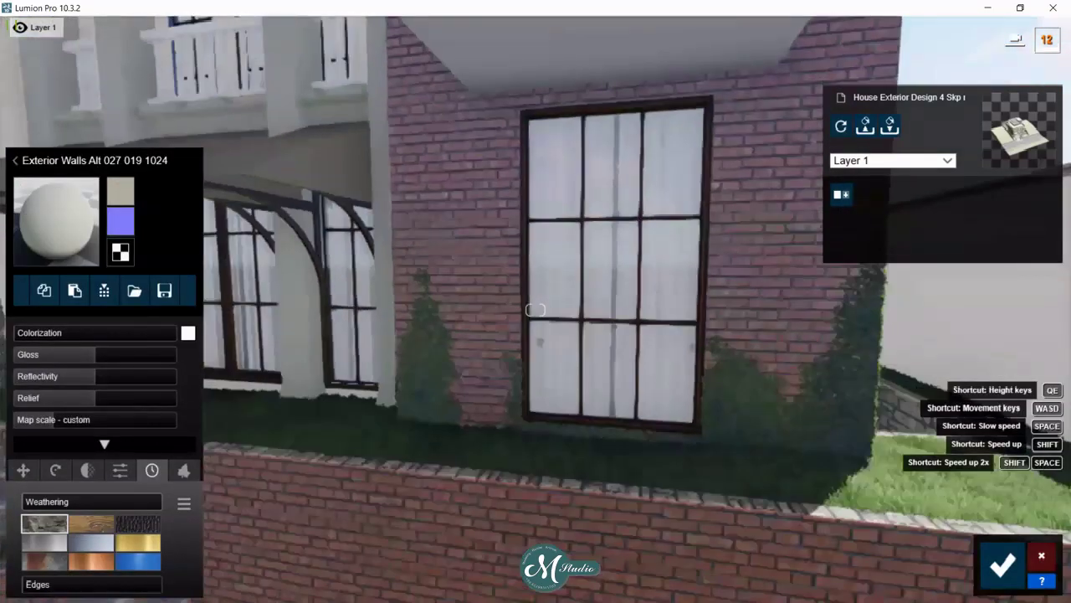
pyautogui.scroll(5, 562, 257)
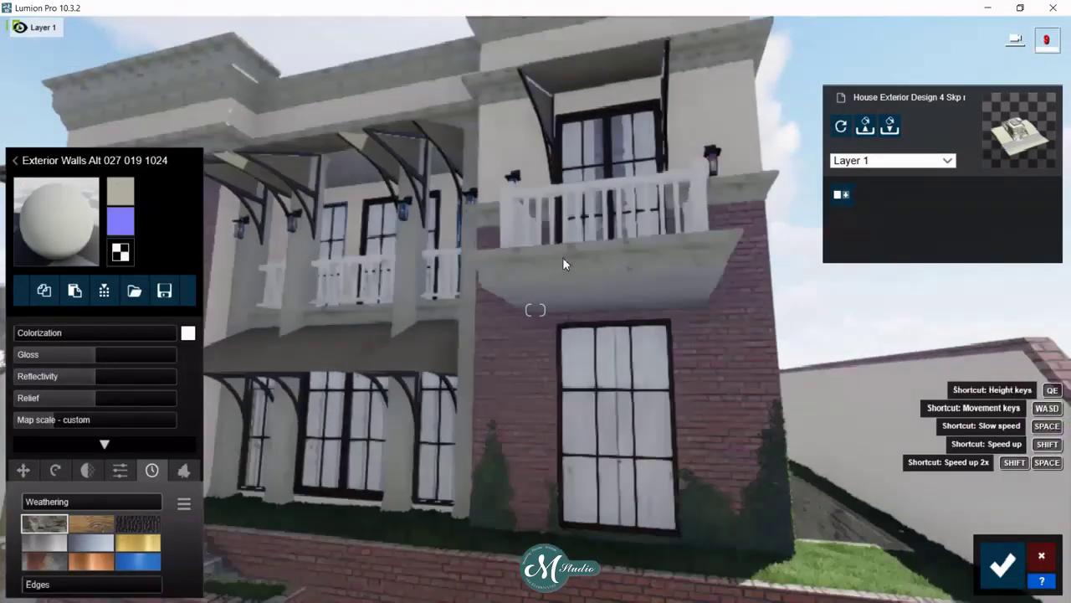
pyautogui.scroll(3, 520, 359)
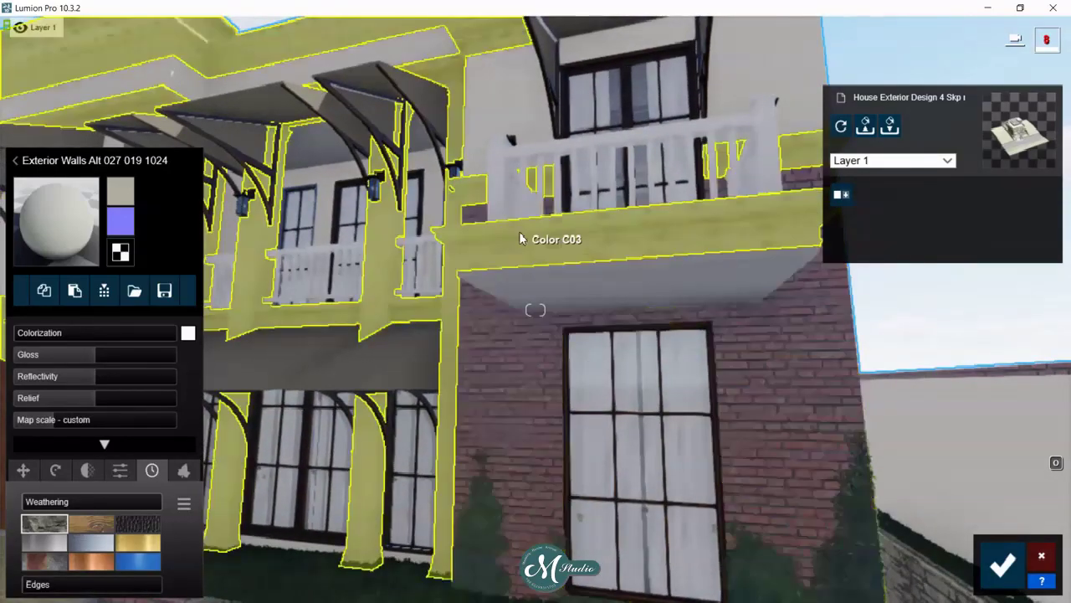
pyautogui.moveTo(520, 242); pyautogui.dragTo(520, 210, button='right')
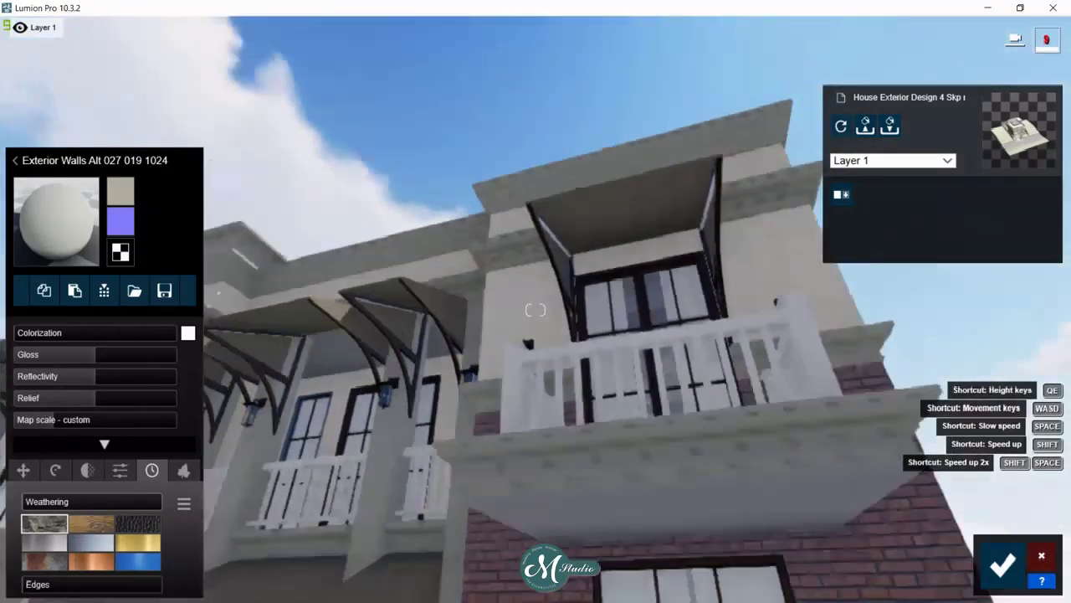
pyautogui.scroll(5, 535, 310)
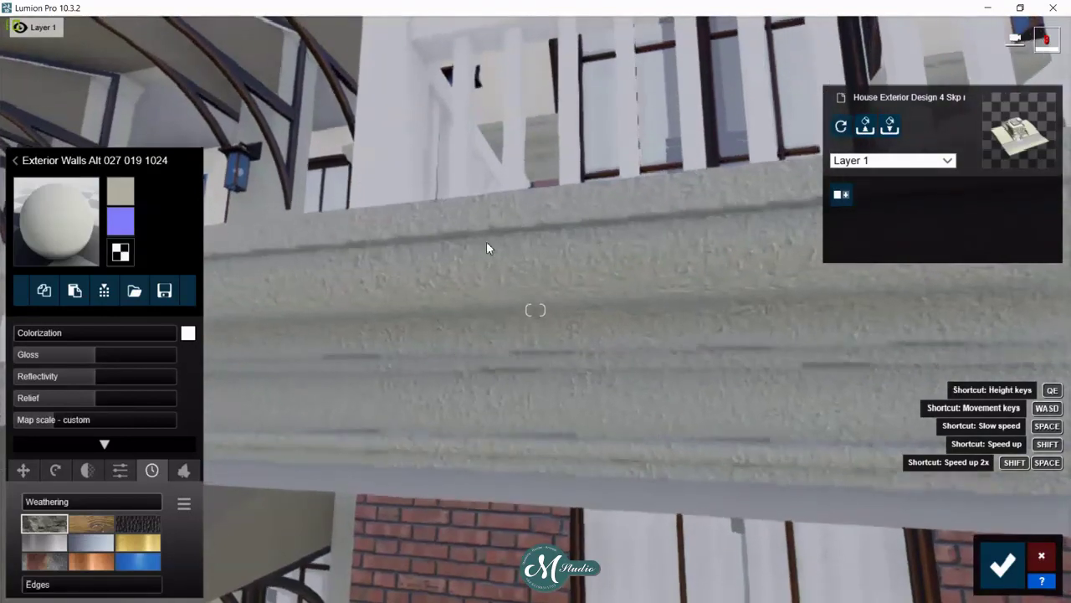
pyautogui.click(57, 210)
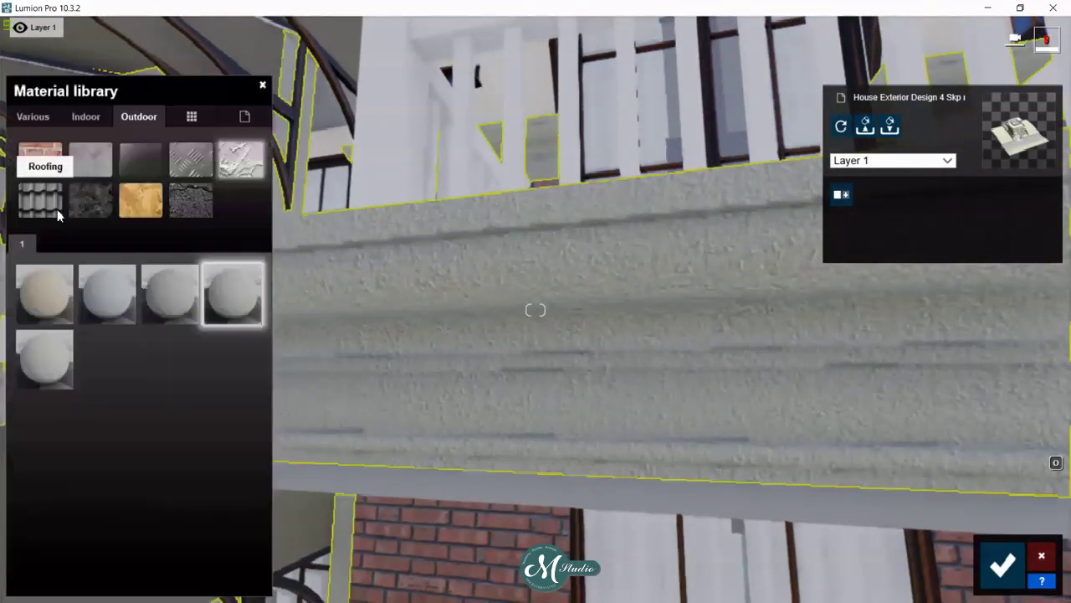
pyautogui.click(46, 290)
pyautogui.scroll(-5, 520, 366)
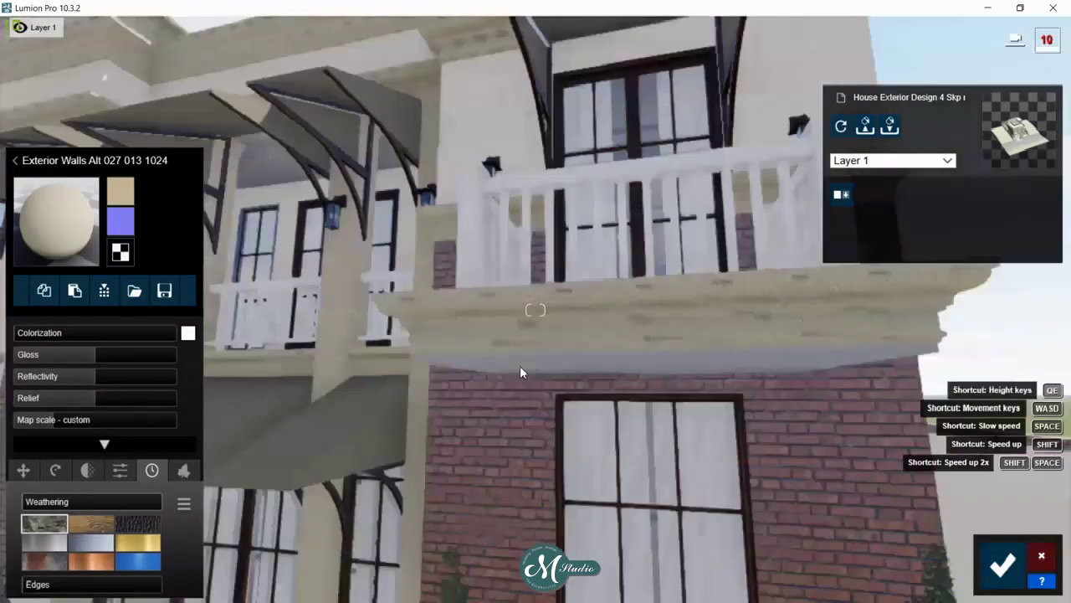
pyautogui.moveTo(519, 366); pyautogui.dragTo(493, 372, button='right')
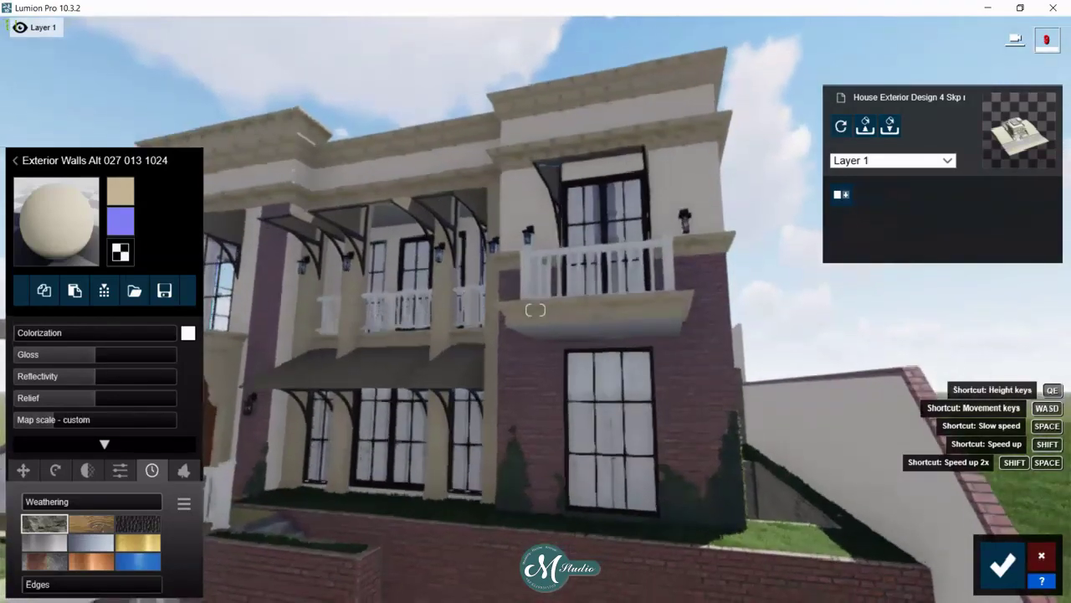
pyautogui.press('w')
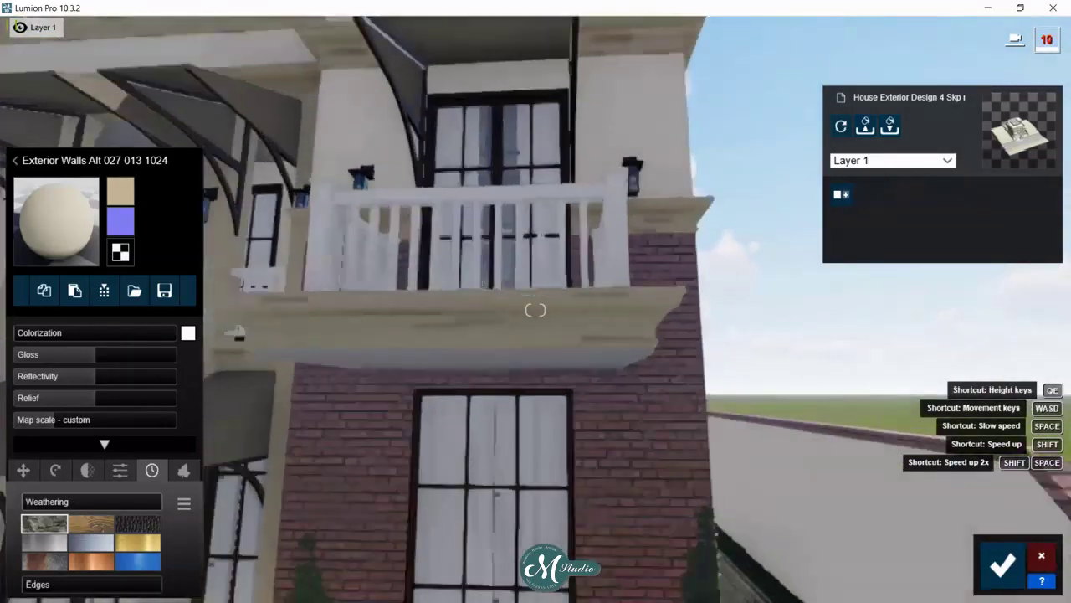
pyautogui.moveTo(519, 371); pyautogui.dragTo(519, 371, button='right')
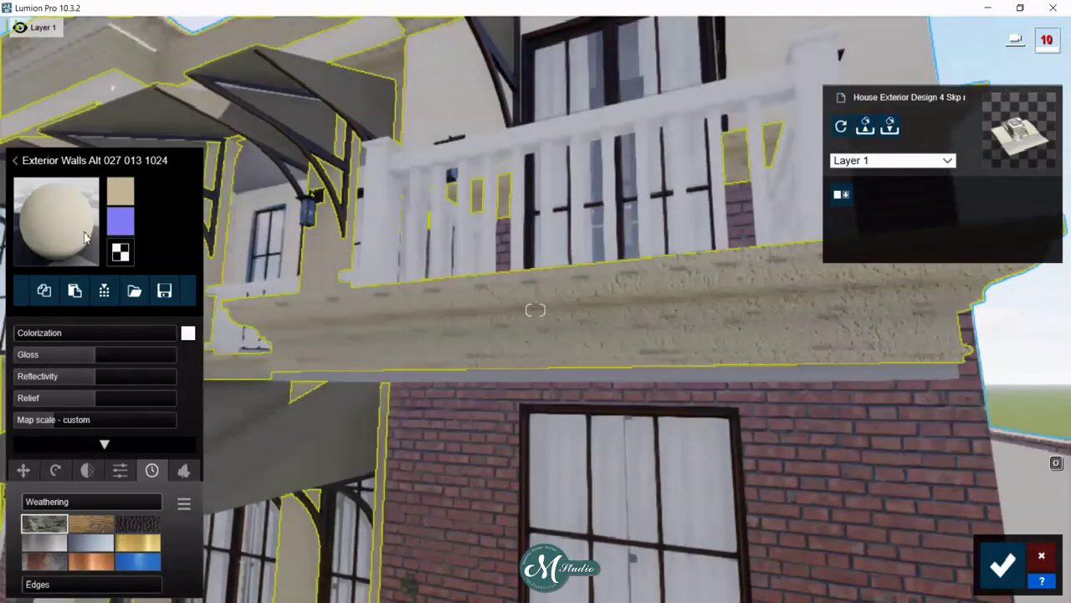
# - Lower the plaster's gloss to 0.6, reduce its relief, and set weathering to 0.2
pyautogui.moveTo(78, 353); pyautogui.dragTo(63, 356)
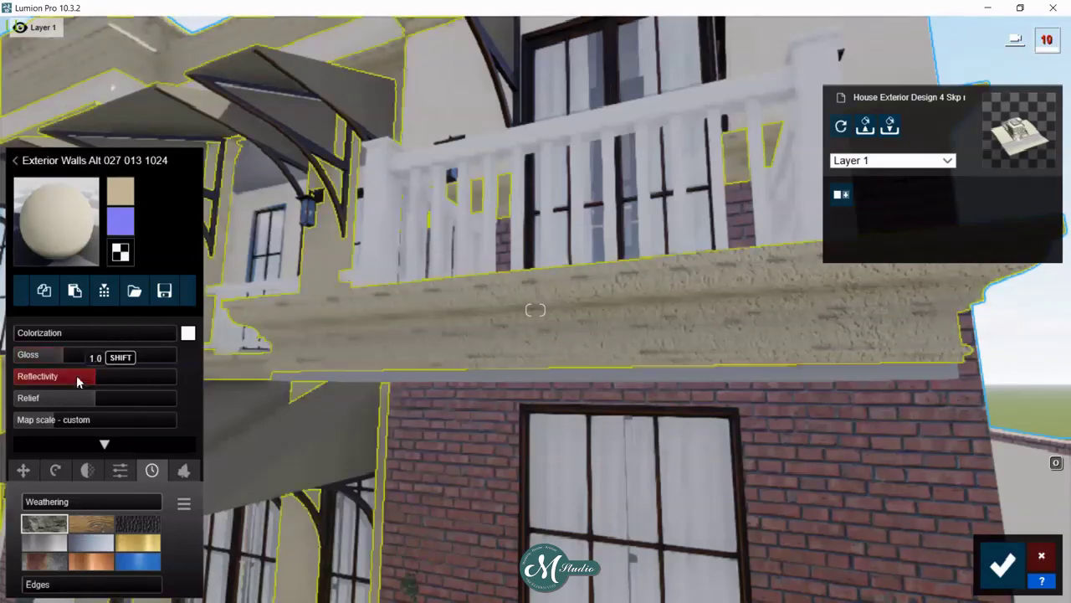
pyautogui.moveTo(70, 398); pyautogui.dragTo(60, 395)
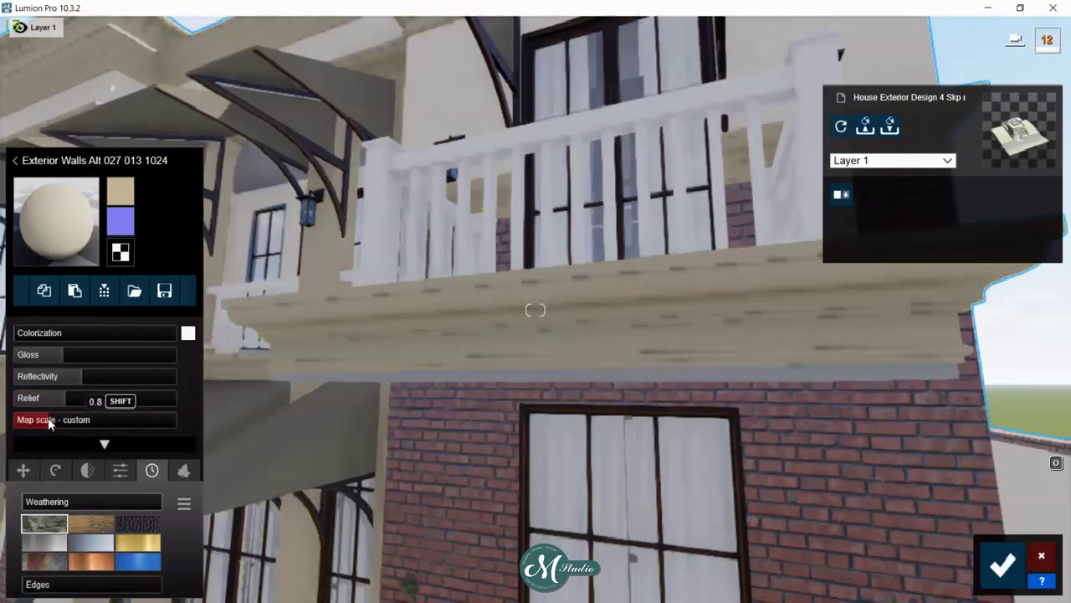
pyautogui.moveTo(218, 355)
pyautogui.mouseDown(button='right')
pyautogui.moveTo(285, 394)
pyautogui.moveTo(85, 493)
pyautogui.mouseUp(button='right')
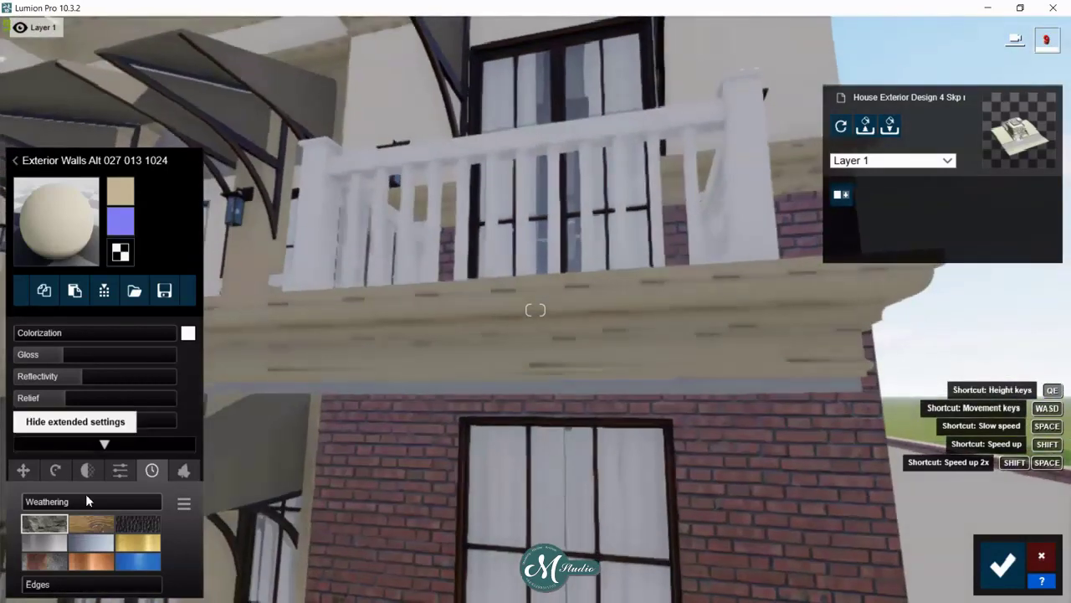
pyautogui.moveTo(118, 504); pyautogui.dragTo(44, 507)
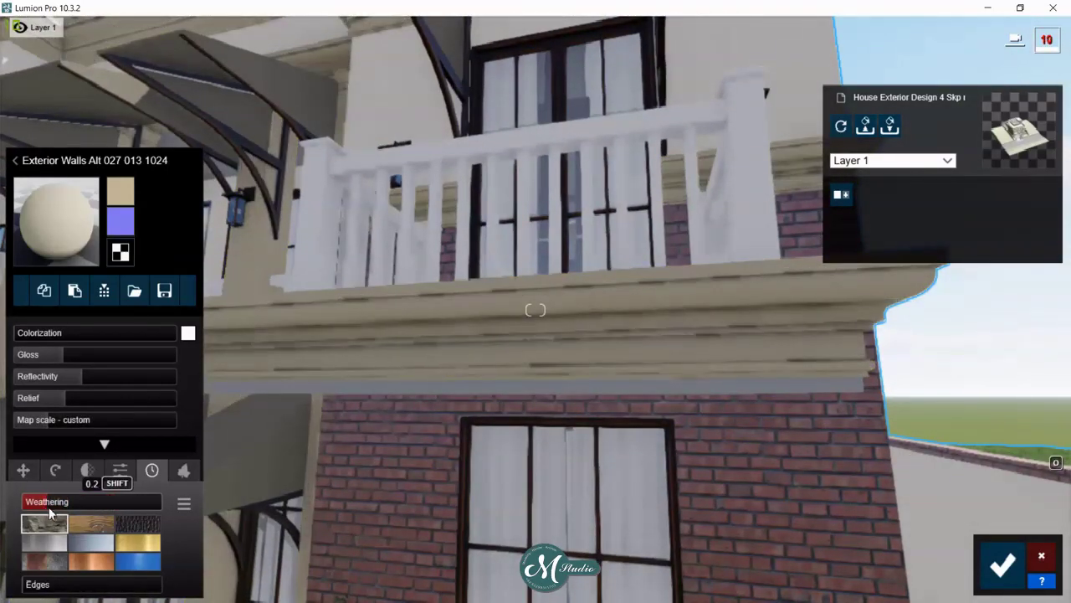
# - Save the wall plaster changes and pull back to view the whole facade
pyautogui.click(1002, 565)
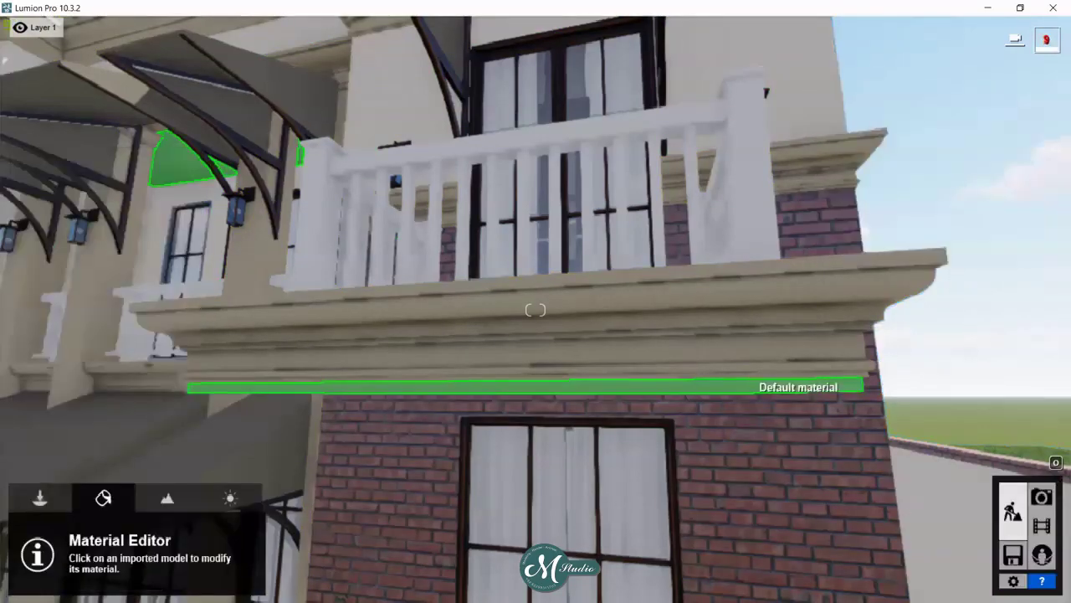
pyautogui.moveTo(812, 381); pyautogui.dragTo(803, 318, button='right')
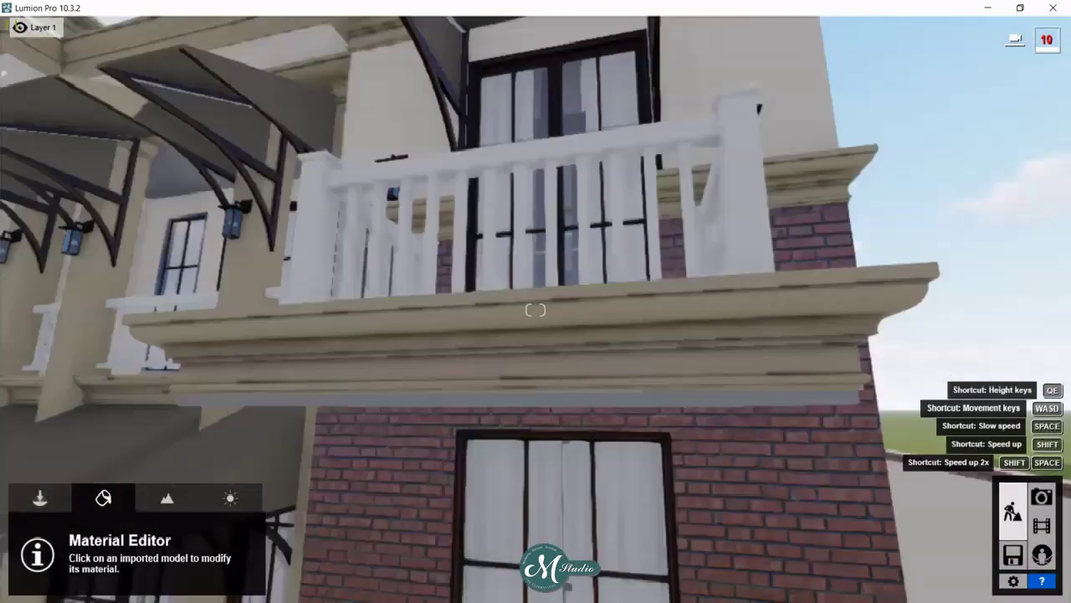
pyautogui.moveTo(535, 310); pyautogui.dragTo(535, 394, button='right')
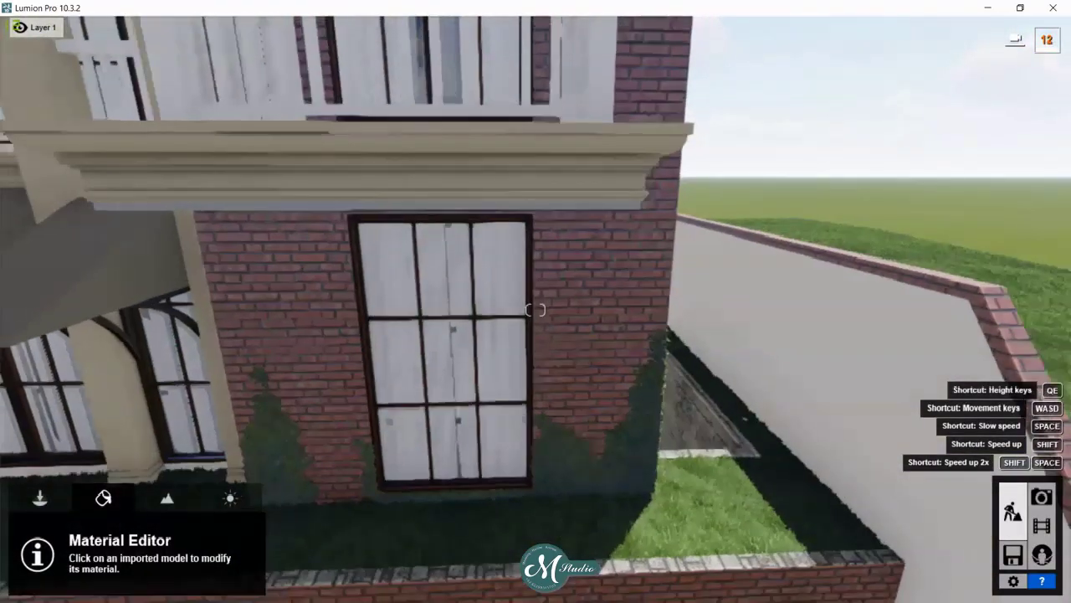
pyautogui.press('s')
pyautogui.moveTo(535, 310); pyautogui.dragTo(456, 406, button='right')
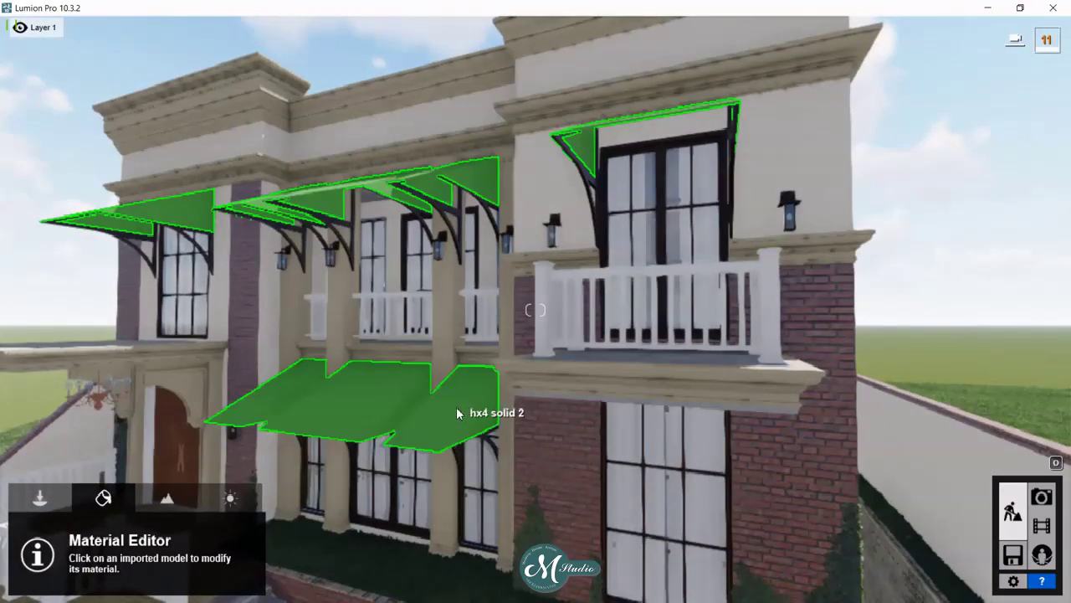
# - Try grey slate, orange roof tile and dark slate roofing materials on the awnings
pyautogui.click(458, 410)
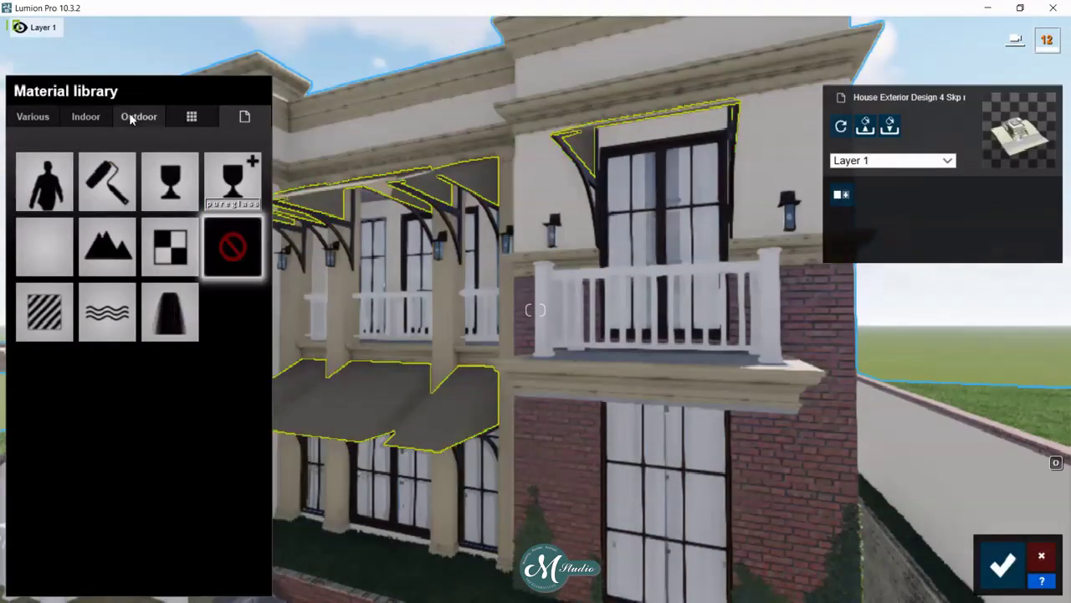
pyautogui.click(131, 118)
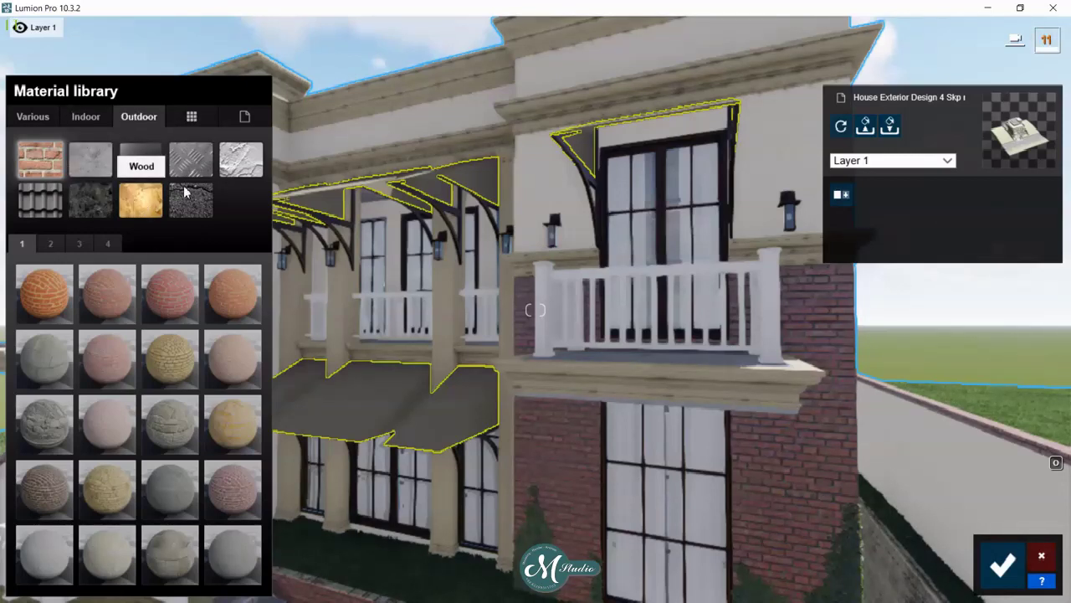
pyautogui.click(46, 204)
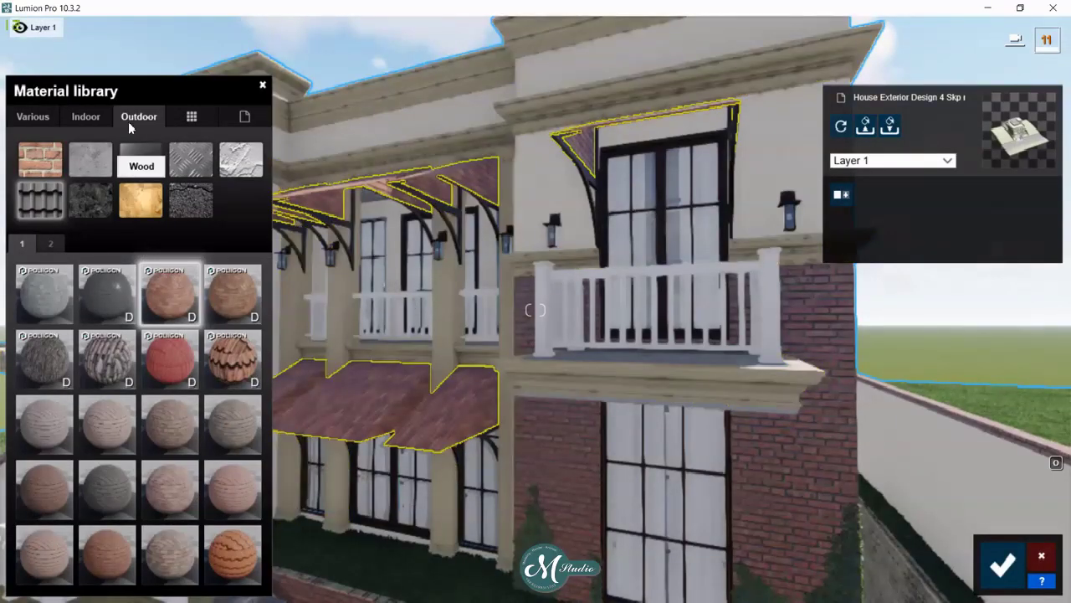
pyautogui.click(109, 292)
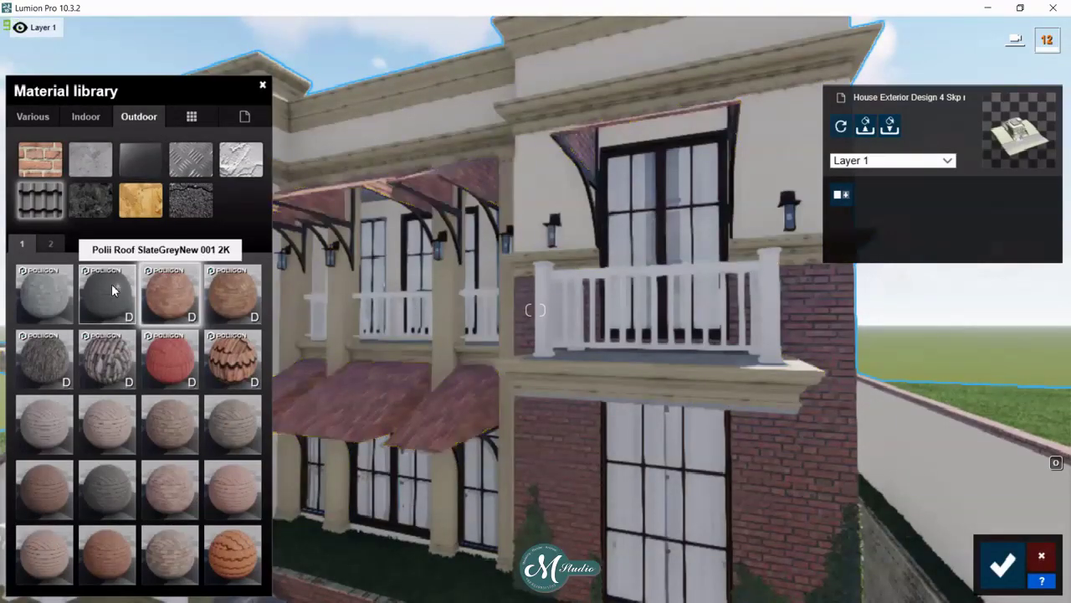
pyautogui.click(231, 547)
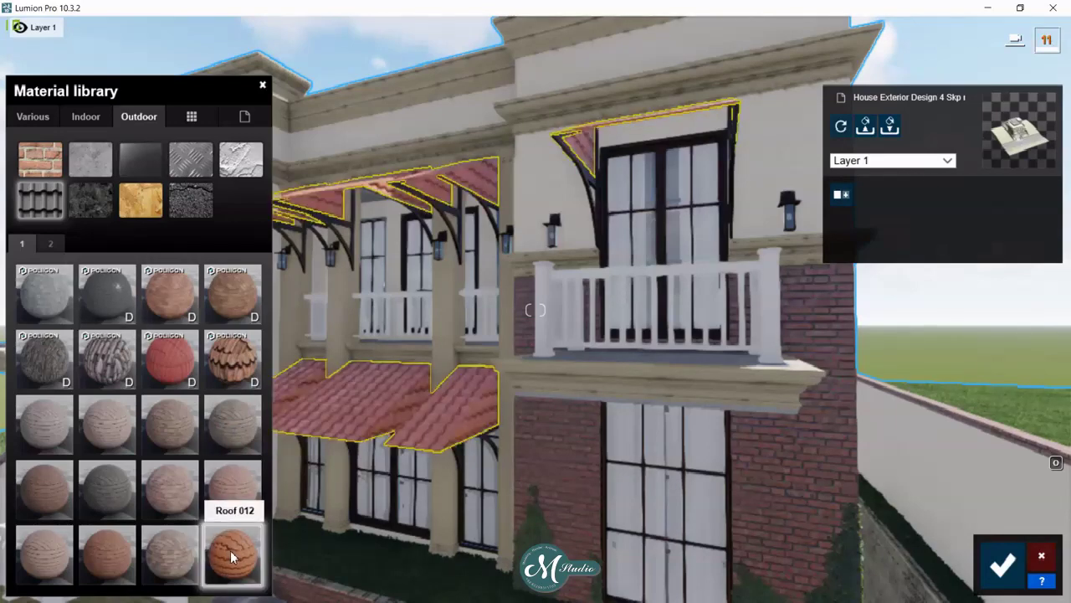
pyautogui.click(46, 357)
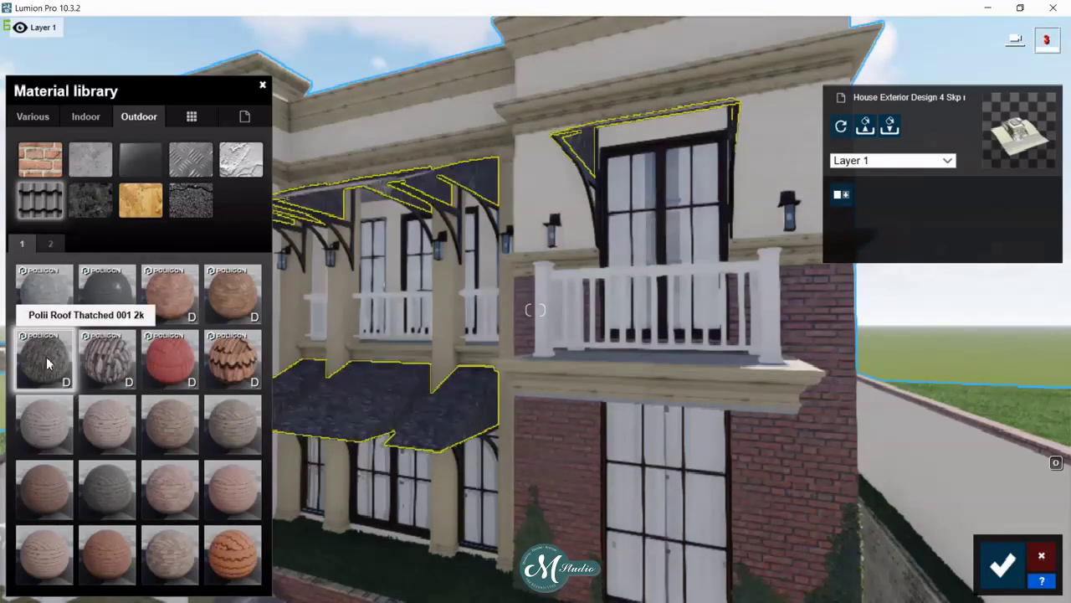
# - Apply orange Polii Fabric Cotton 002 2k from the indoor materials to the awnings
pyautogui.click(85, 117)
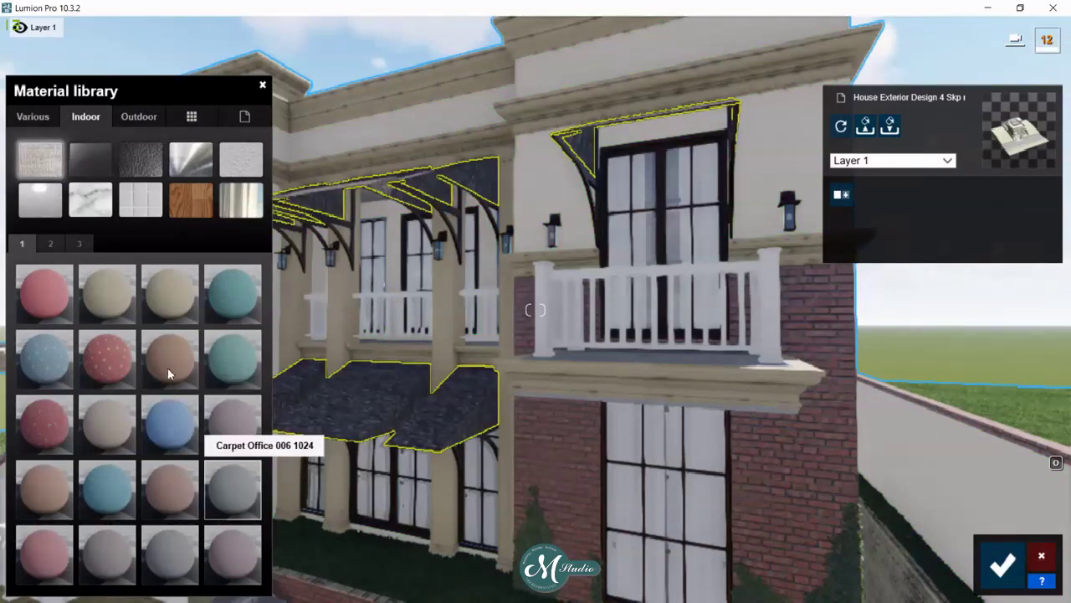
pyautogui.click(50, 243)
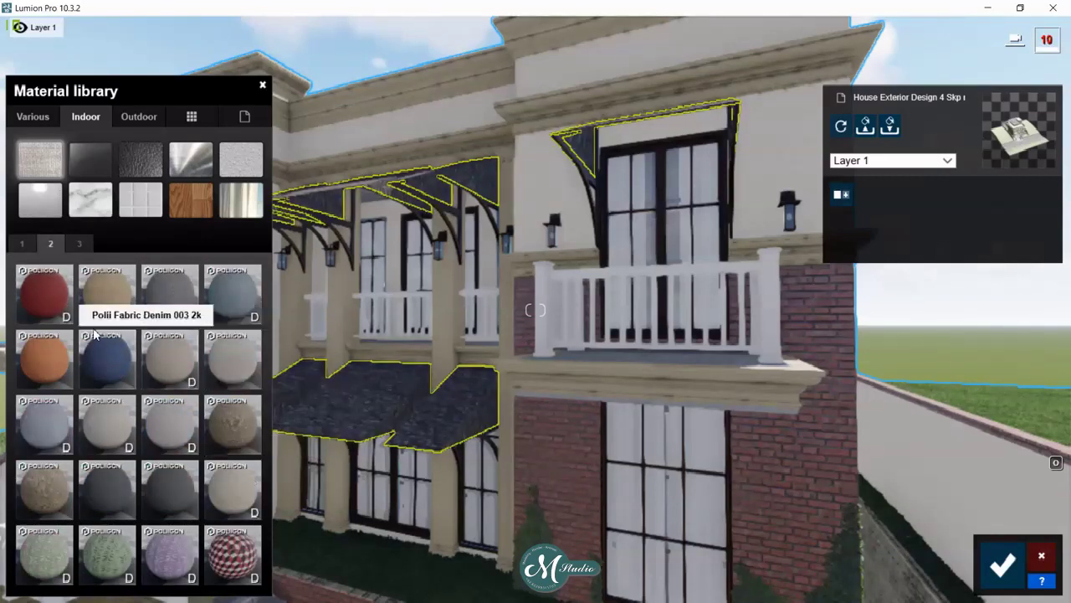
pyautogui.click(52, 362)
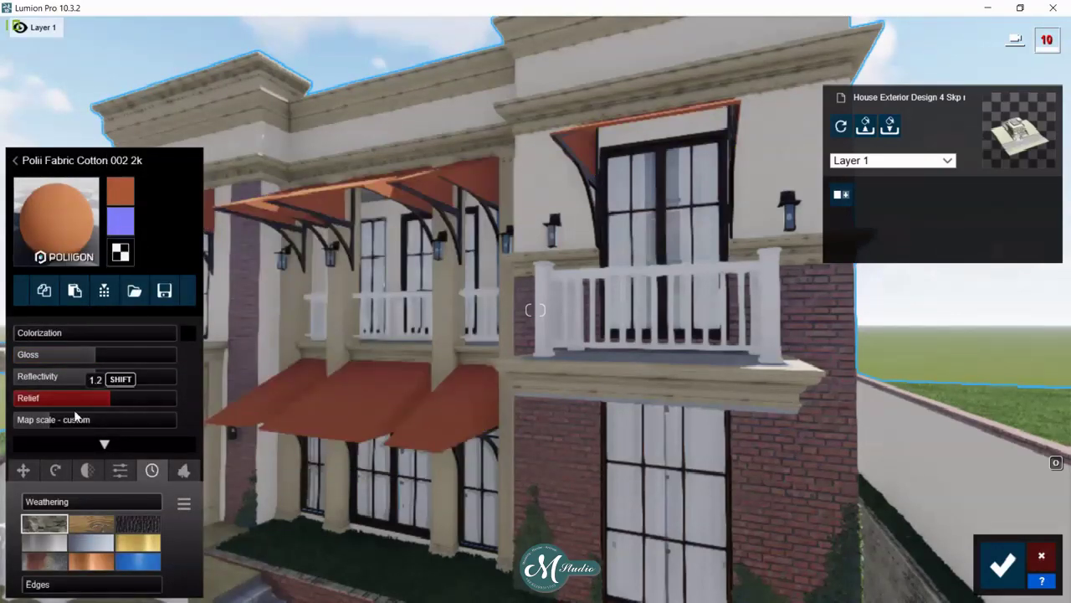
# - Raise the awning fabric's gloss to 1.6, use the third weathering preset at 0.7, and save
pyautogui.moveTo(361, 375); pyautogui.dragTo(335, 410, button='right')
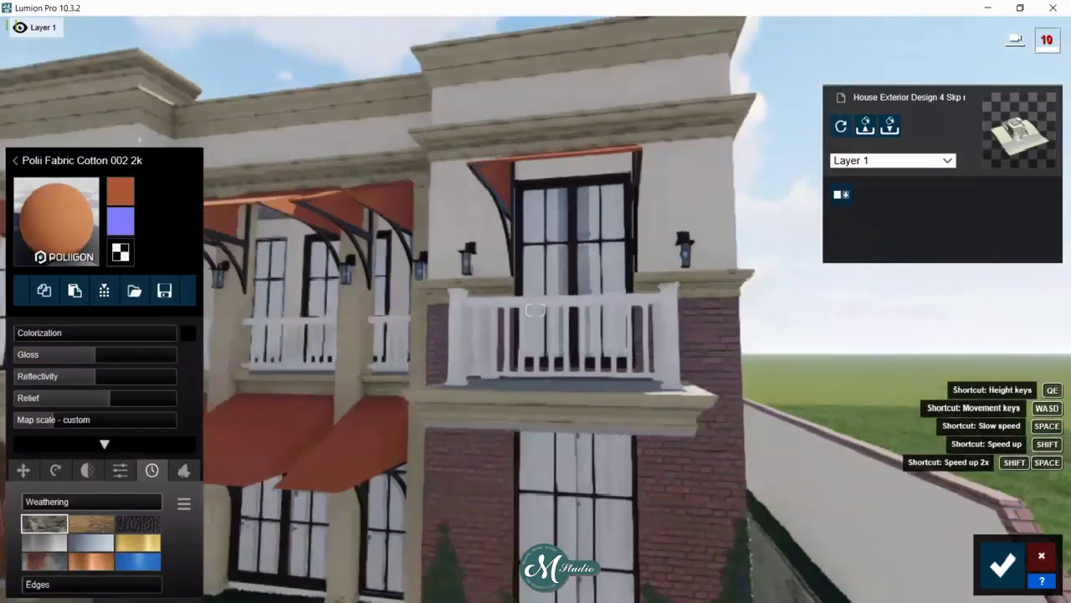
pyautogui.press('w')
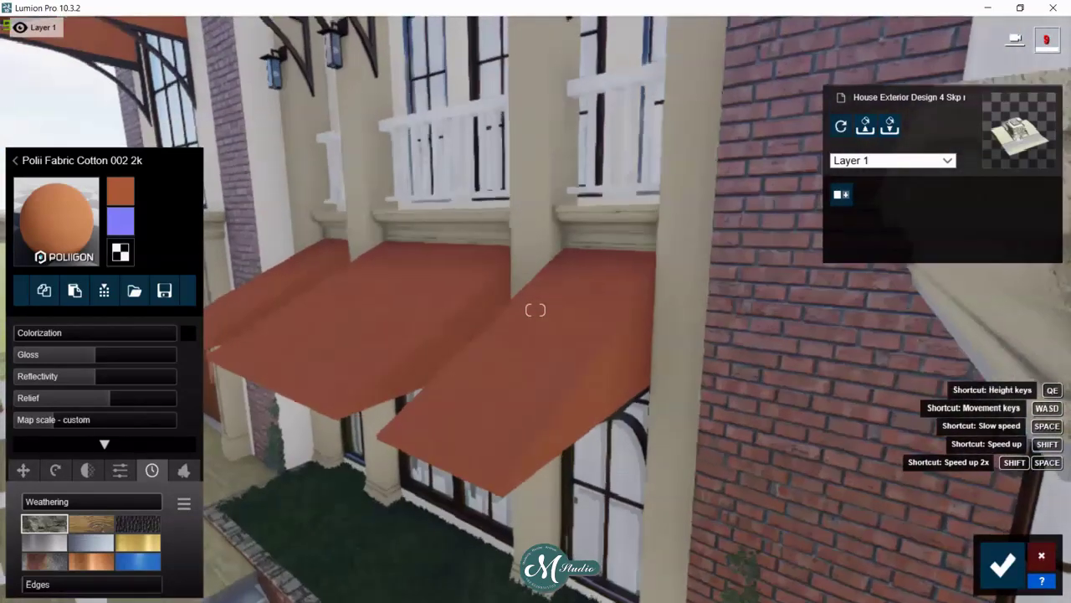
pyautogui.press('w')
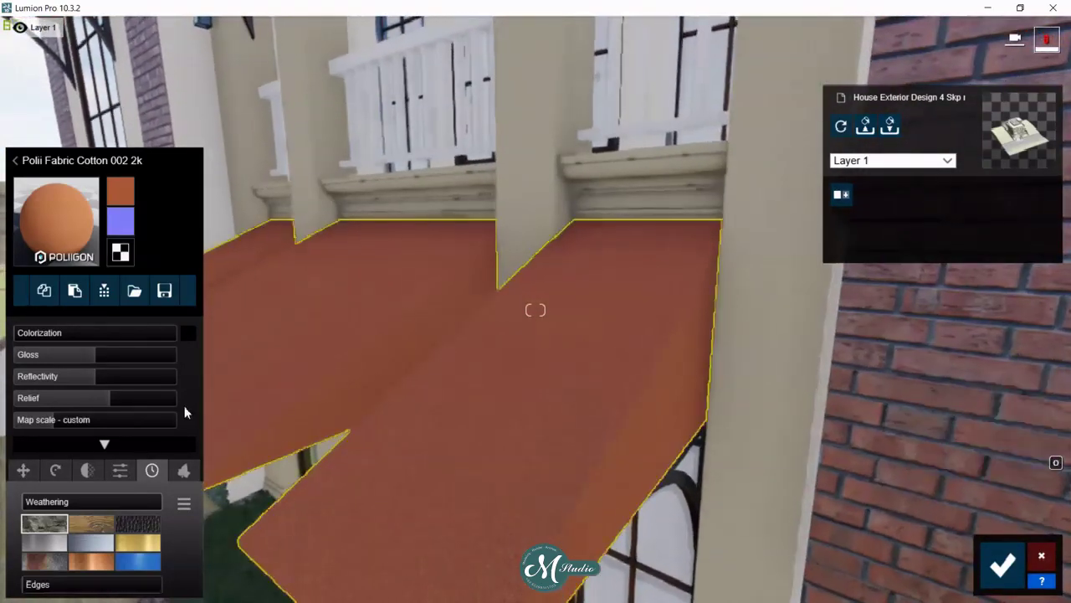
pyautogui.moveTo(90, 354); pyautogui.dragTo(143, 357)
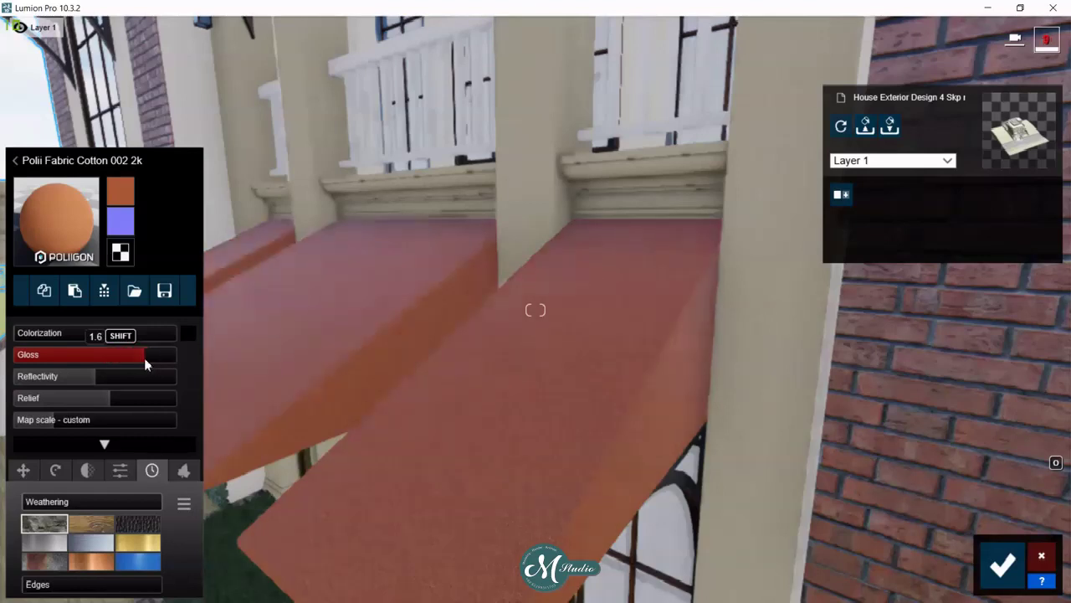
pyautogui.click(136, 524)
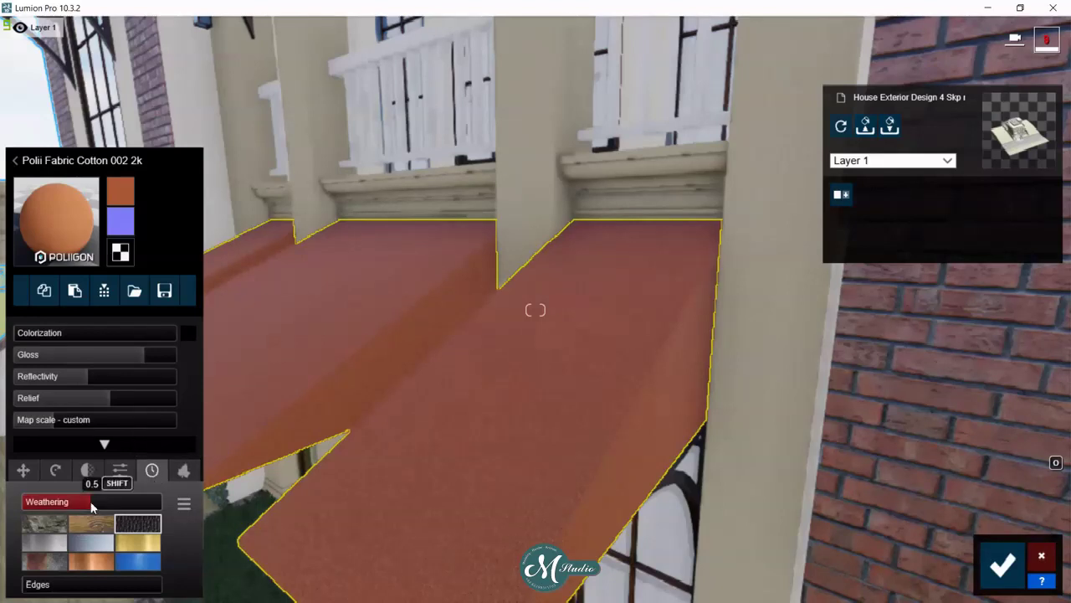
pyautogui.moveTo(92, 507); pyautogui.dragTo(120, 510)
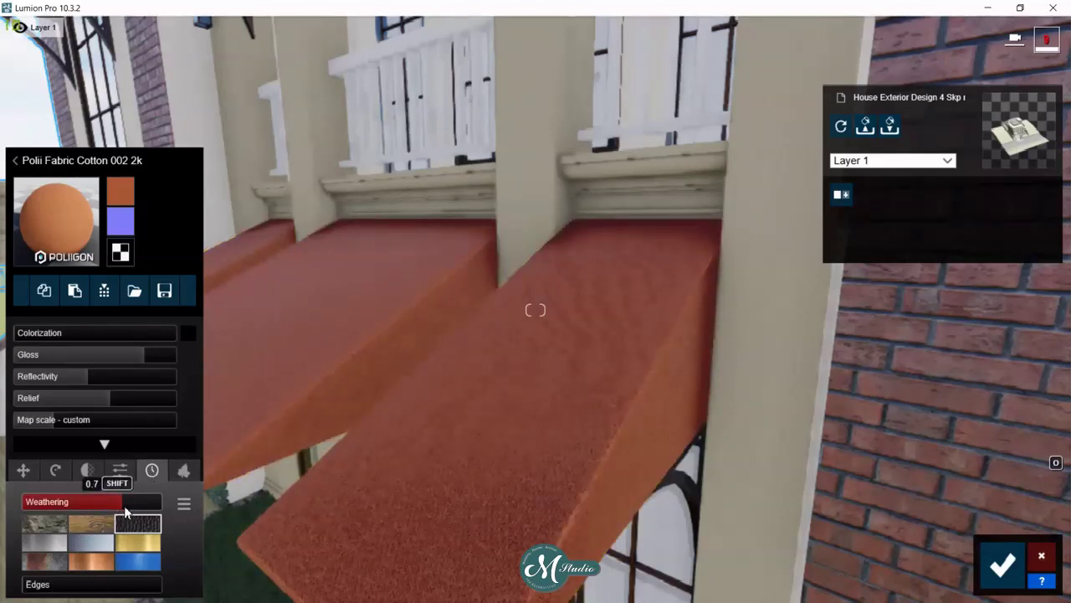
pyautogui.click(1002, 565)
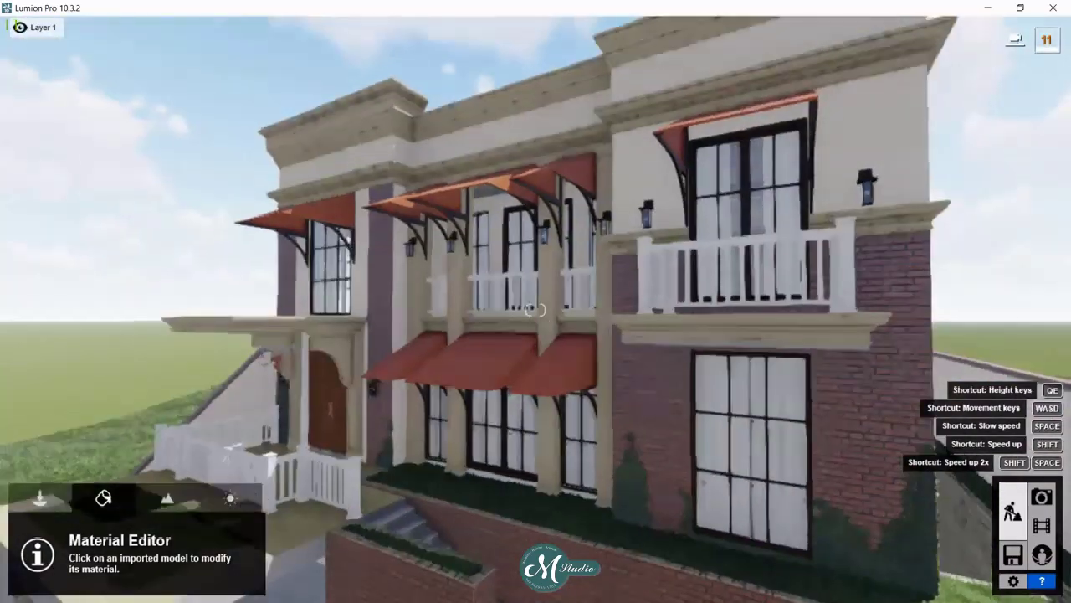
pyautogui.scroll(5, 582, 288)
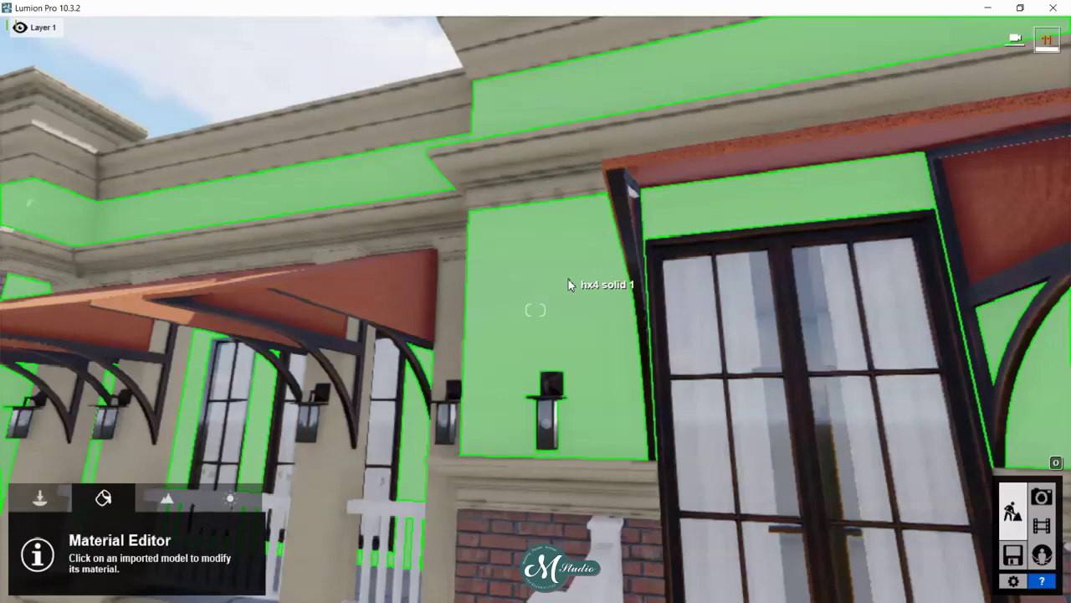
pyautogui.click(568, 285)
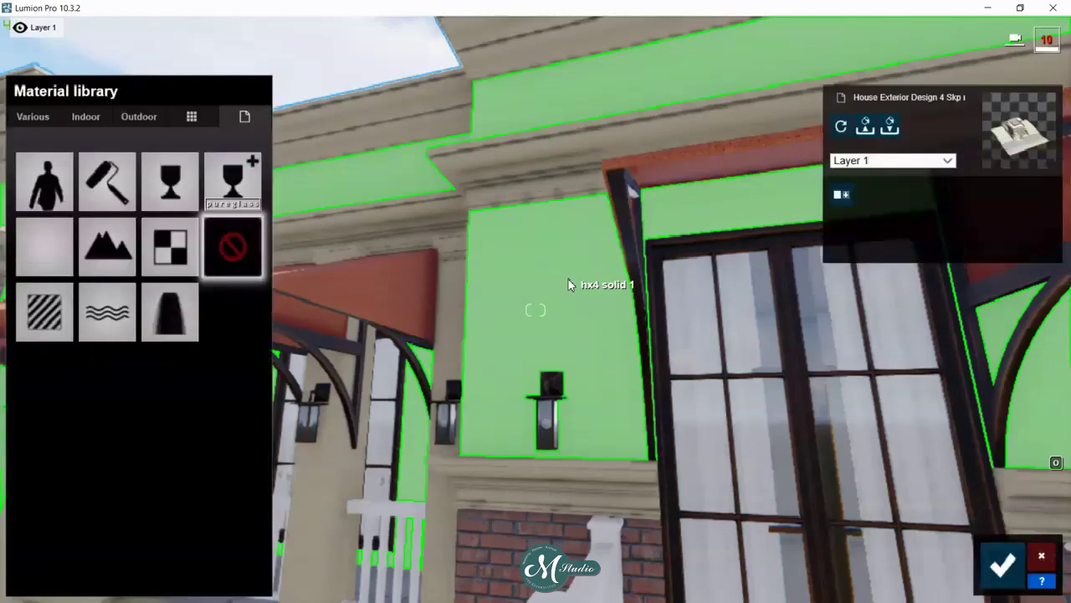
pyautogui.click(141, 117)
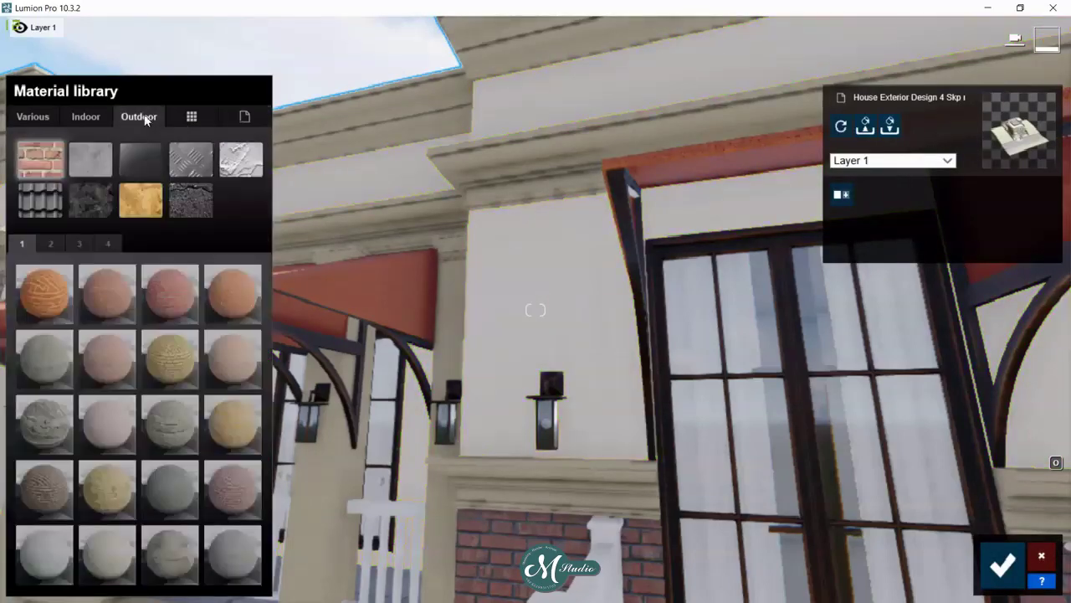
pyautogui.click(241, 161)
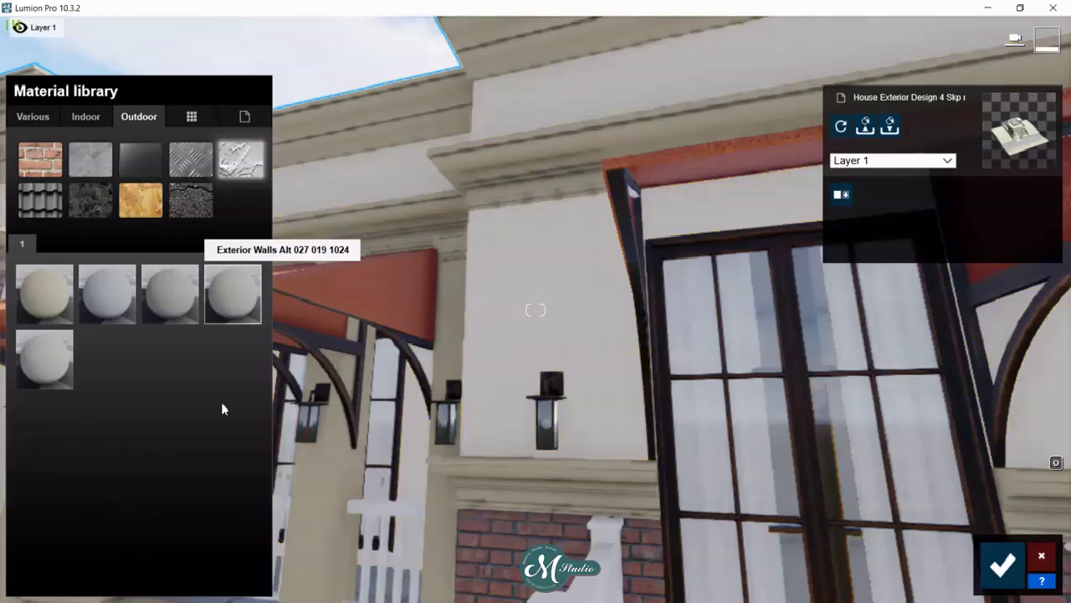
pyautogui.click(233, 293)
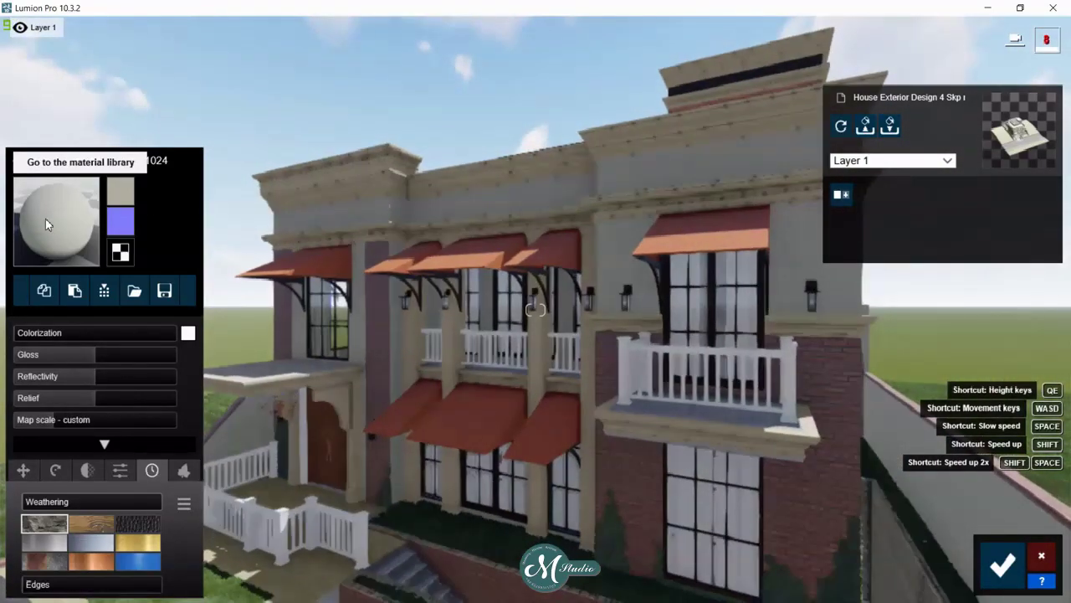
pyautogui.click(45, 219)
pyautogui.click(38, 349)
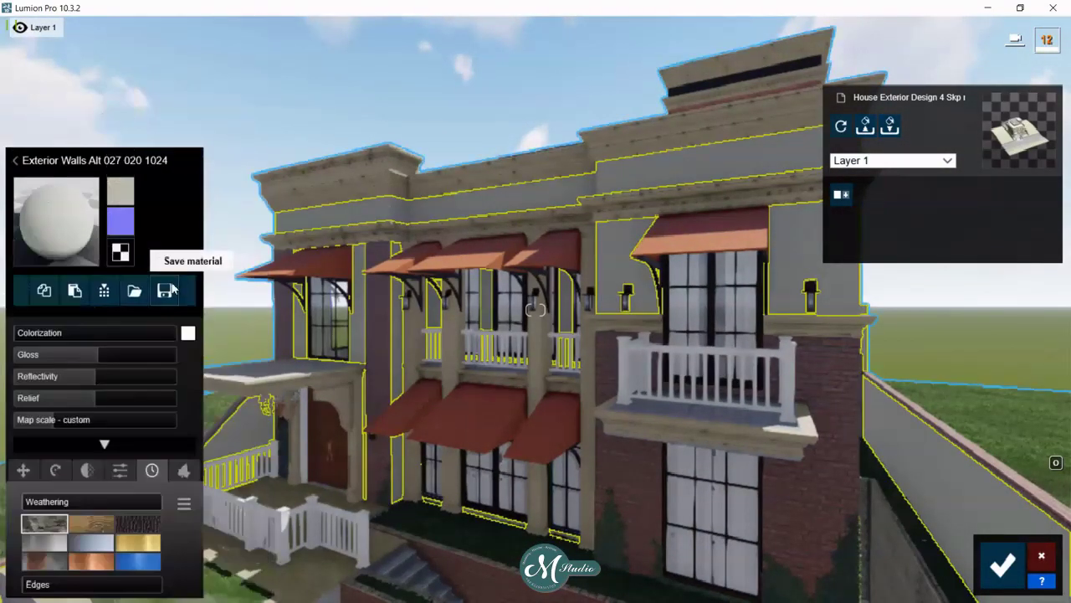
pyautogui.click(55, 219)
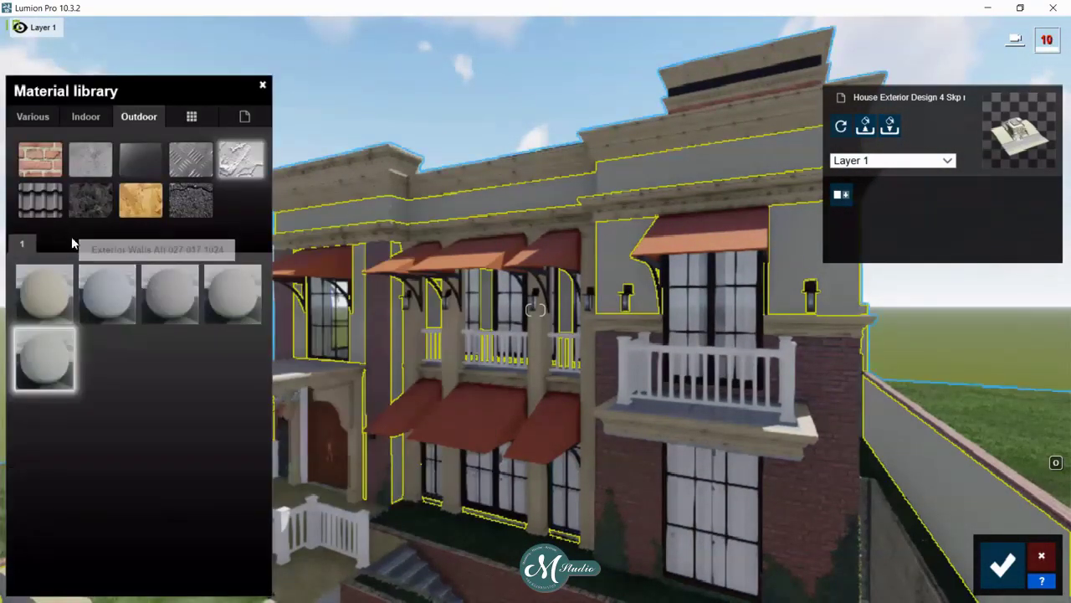
pyautogui.click(47, 299)
# - Lower the plaster's map scale to 1.4, reduce gloss, set weathering to 0.4, and save
pyautogui.press('w')
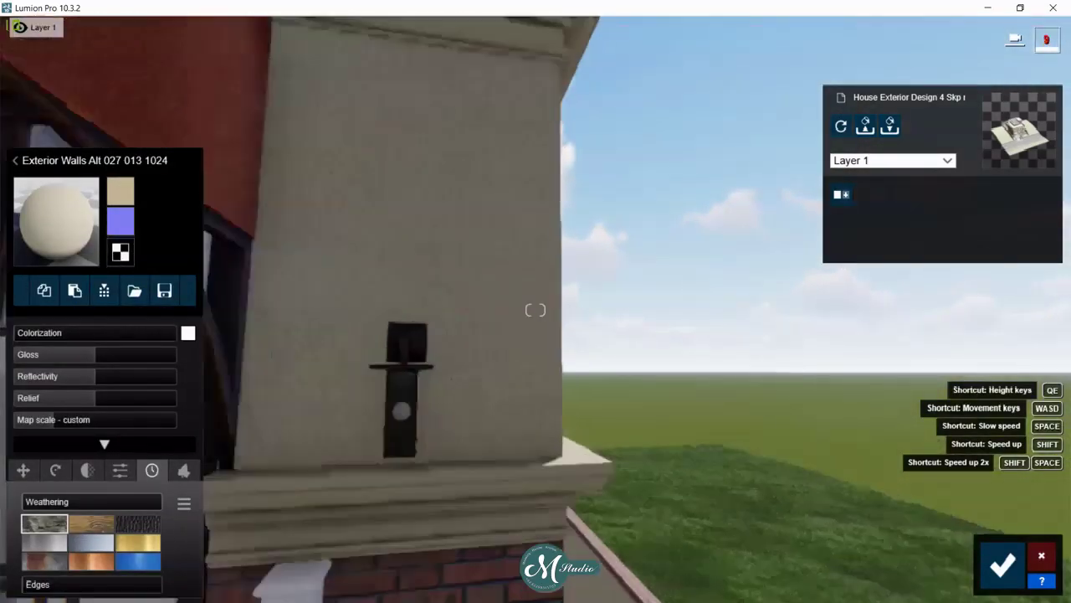
pyautogui.moveTo(562, 143); pyautogui.dragTo(468, 146, button='right')
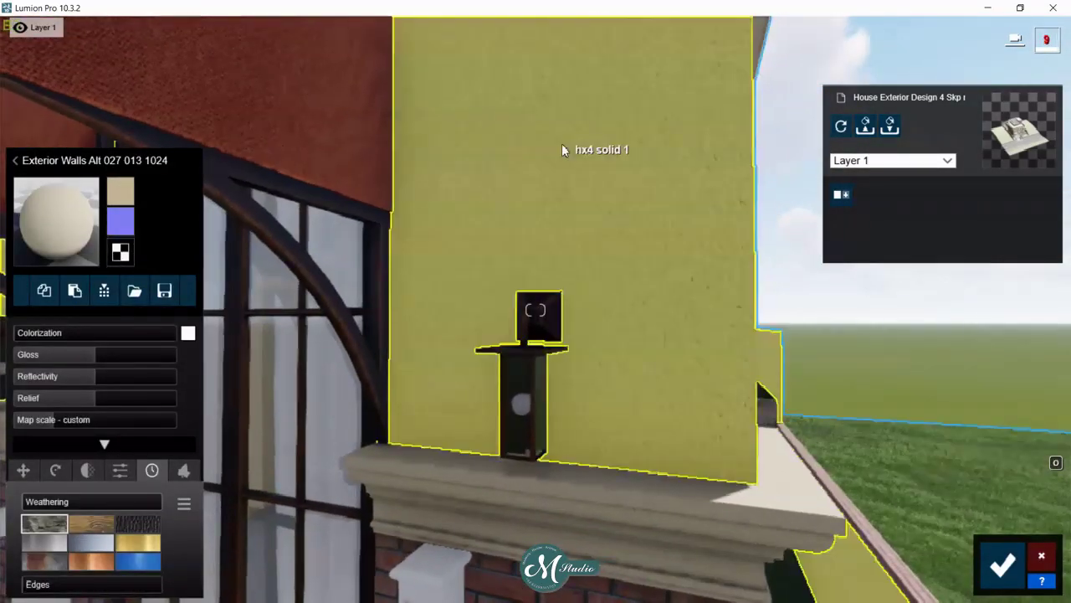
pyautogui.scroll(-2, 52, 423)
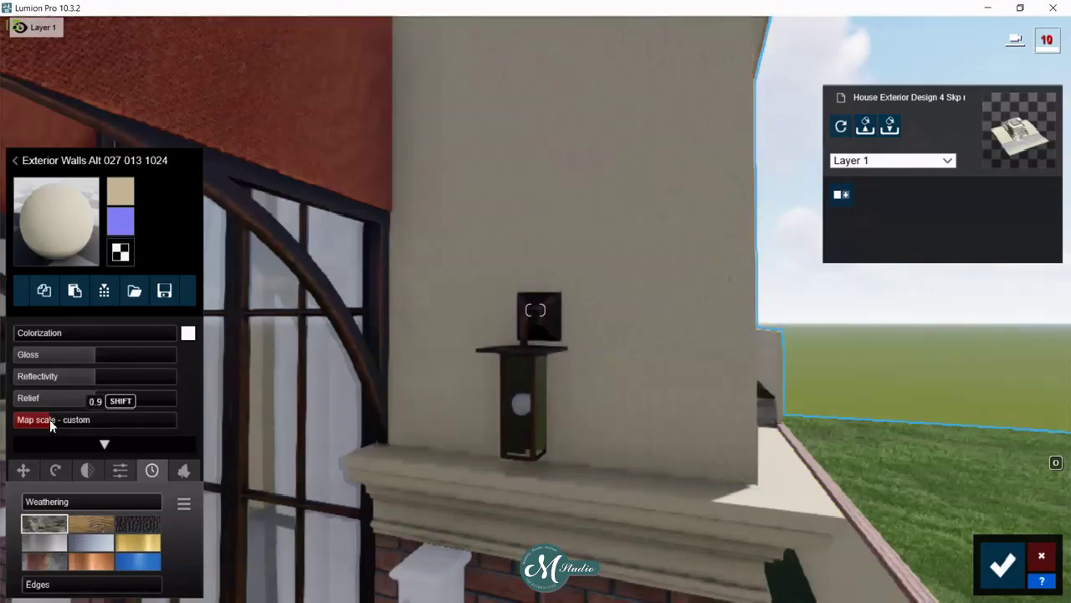
pyautogui.scroll(-1, 51, 423)
pyautogui.scroll(-1, 53, 423)
pyautogui.scroll(-2, 53, 423)
pyautogui.scroll(-3, 67, 355)
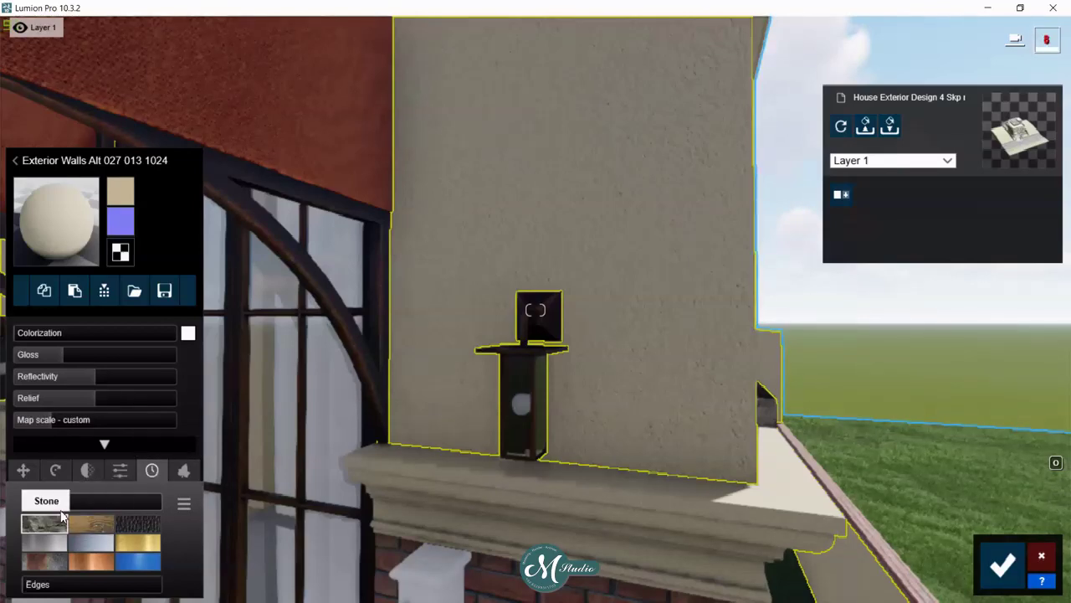
pyautogui.scroll(2, 57, 508)
pyautogui.scroll(2, 75, 512)
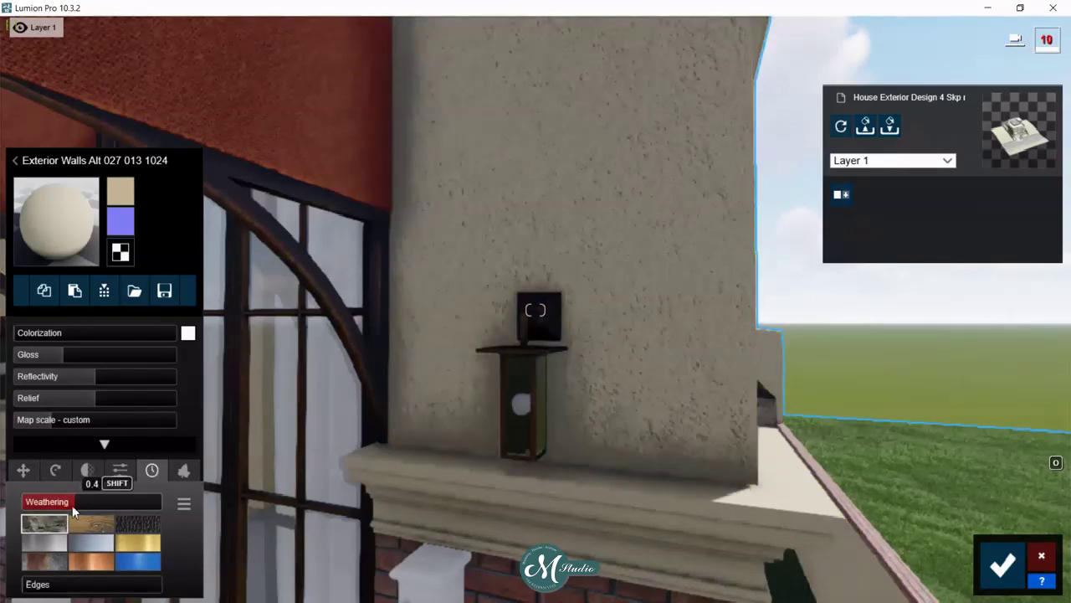
pyautogui.click(1003, 564)
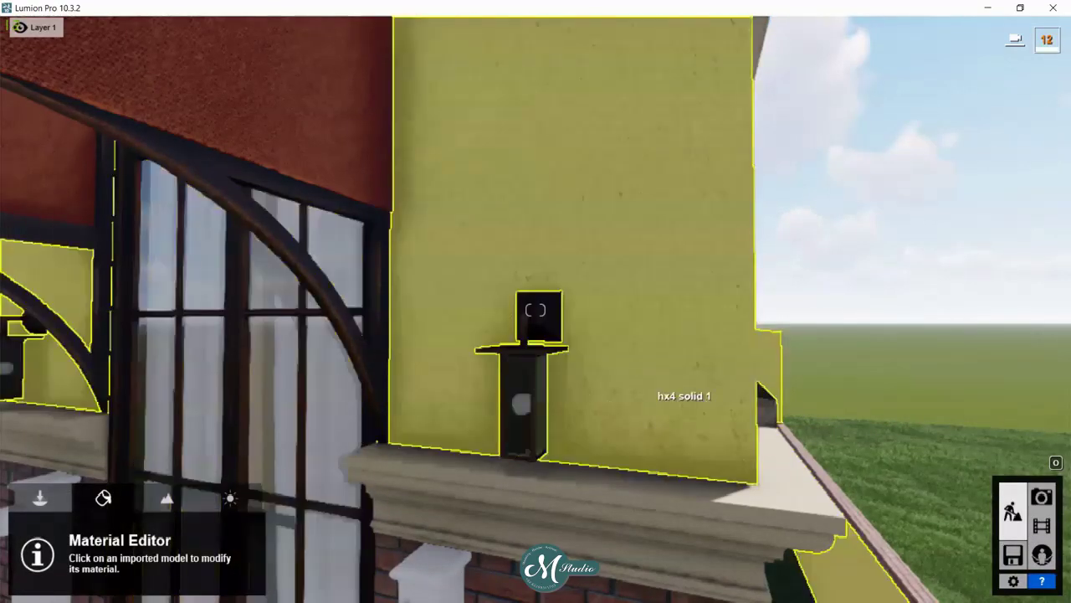
# - Fly the camera back over the balcony and garden stairs, turning toward the street
pyautogui.moveTo(649, 390); pyautogui.dragTo(536, 390, button='right')
pyautogui.press('s')
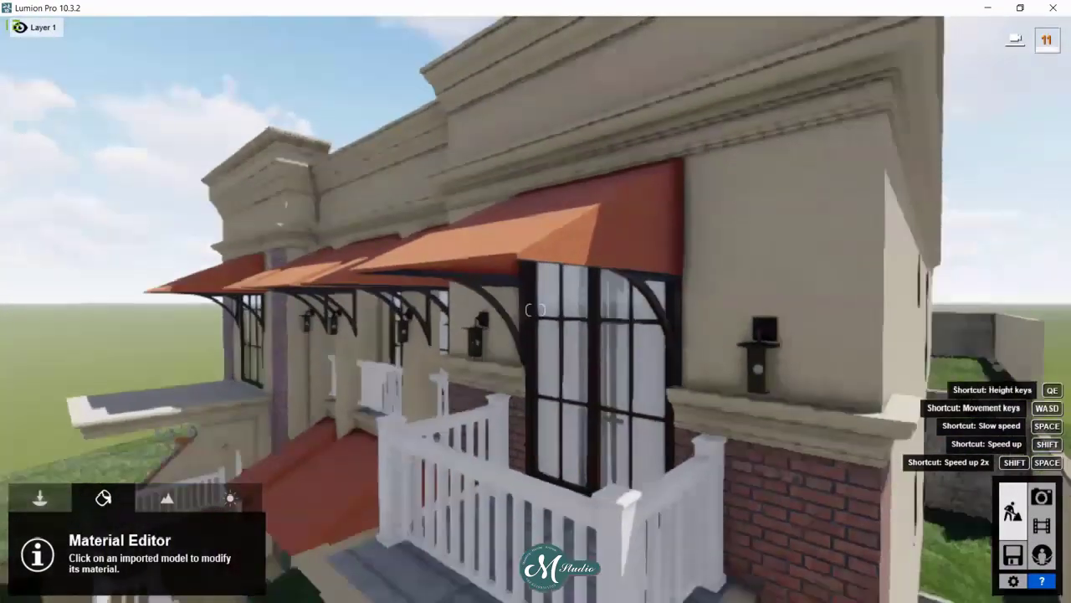
pyautogui.press('w')
pyautogui.press('q')
pyautogui.moveTo(536, 310); pyautogui.dragTo(435, 310, button='right')
# - Apply indoor Plaster 001 1024 to the terrace's Wood Lumber ButtJoined surface
pyautogui.press('w')
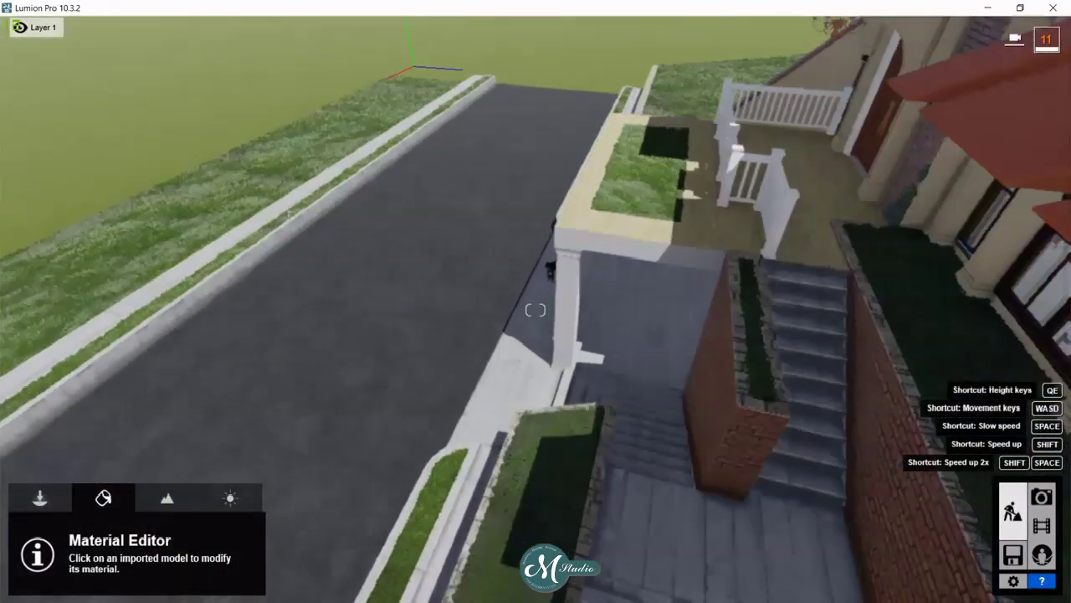
pyautogui.press('e')
pyautogui.moveTo(536, 310); pyautogui.dragTo(536, 309, button='right')
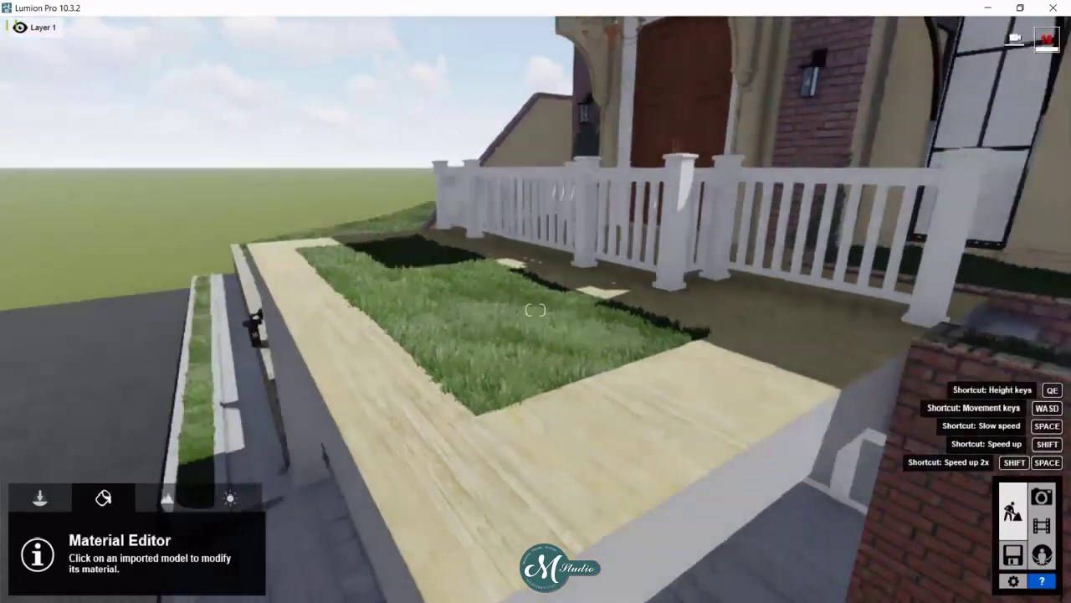
pyautogui.moveTo(536, 310); pyautogui.dragTo(727, 390, button='right')
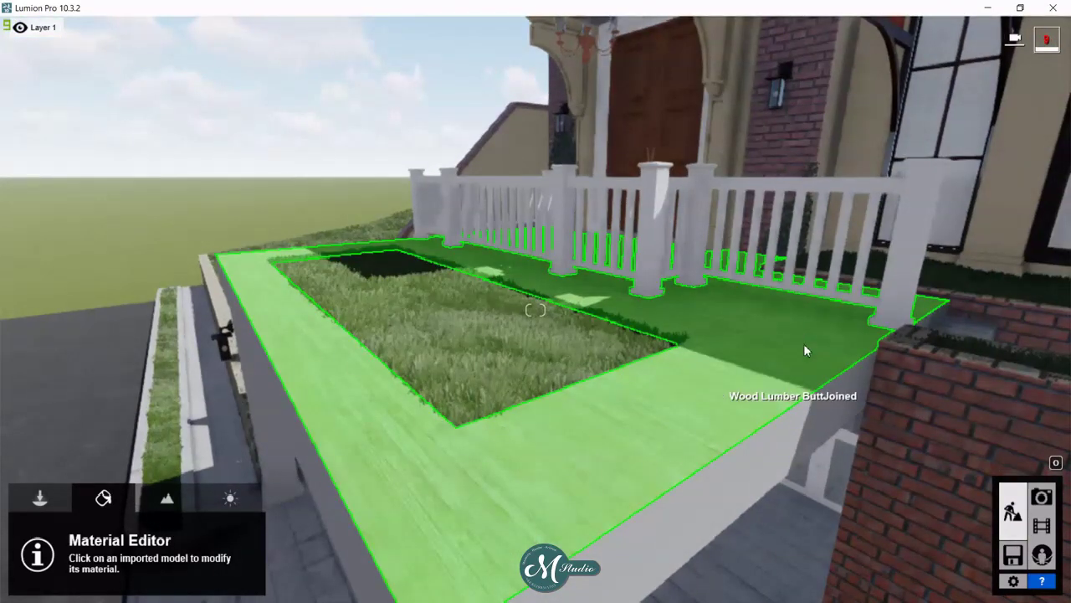
pyautogui.click(805, 332)
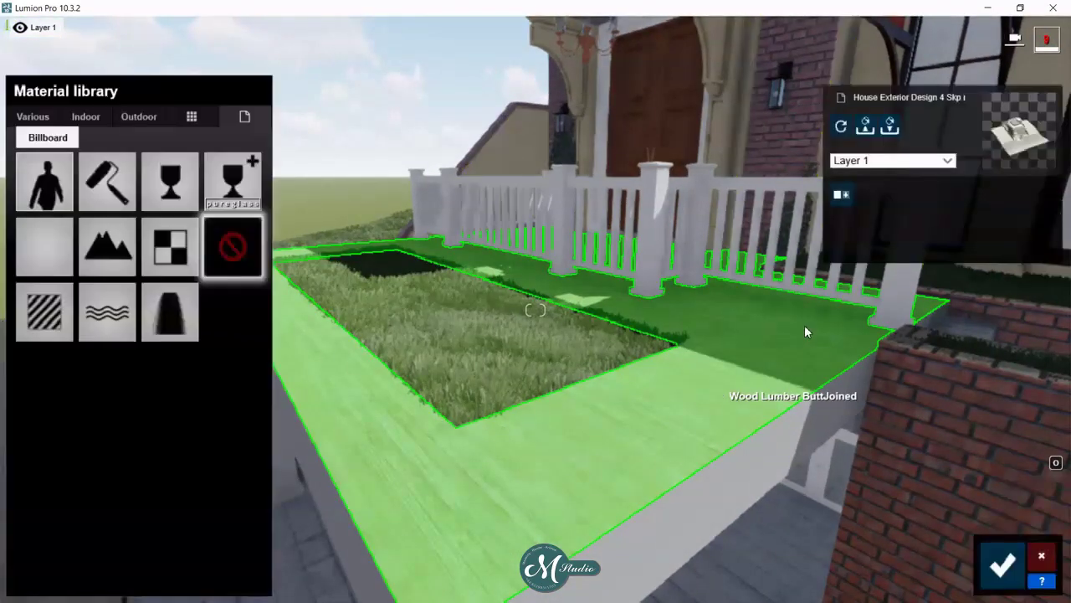
pyautogui.click(84, 116)
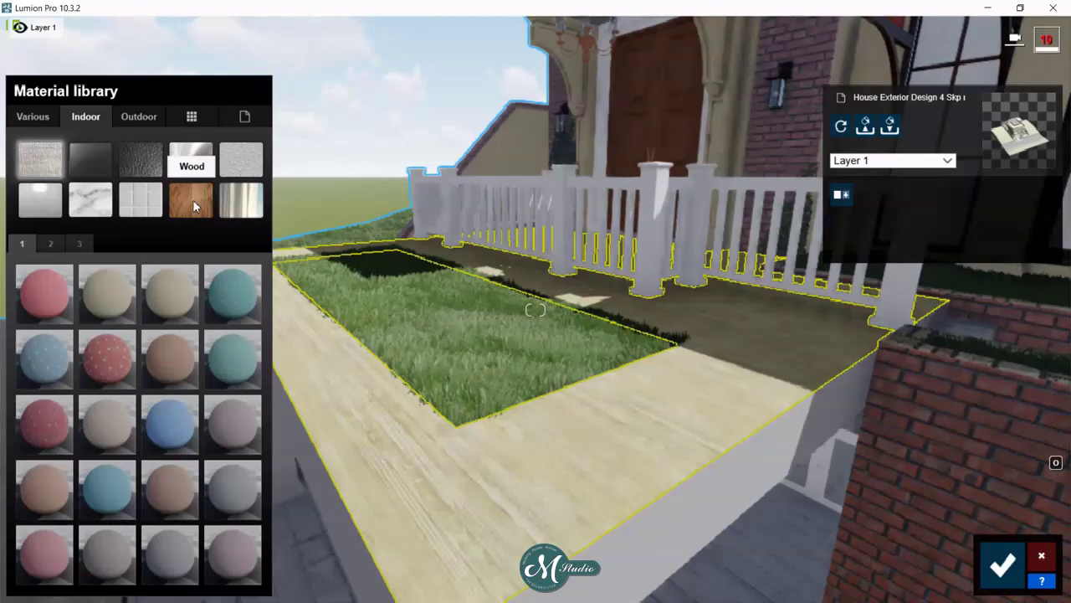
pyautogui.click(240, 163)
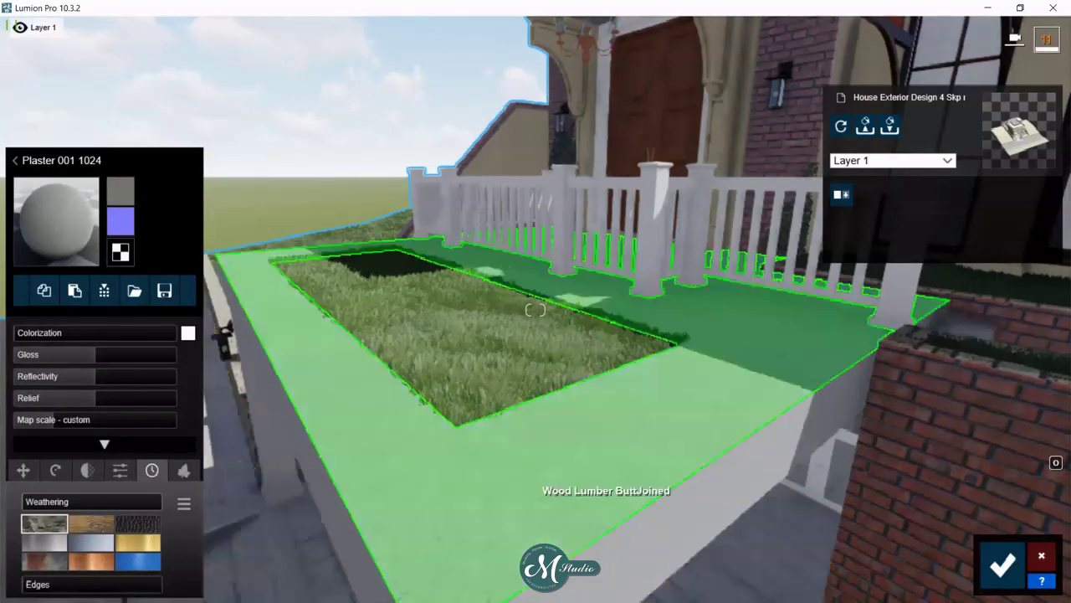
pyautogui.moveTo(570, 464); pyautogui.dragTo(687, 461, button='right')
pyautogui.press('s')
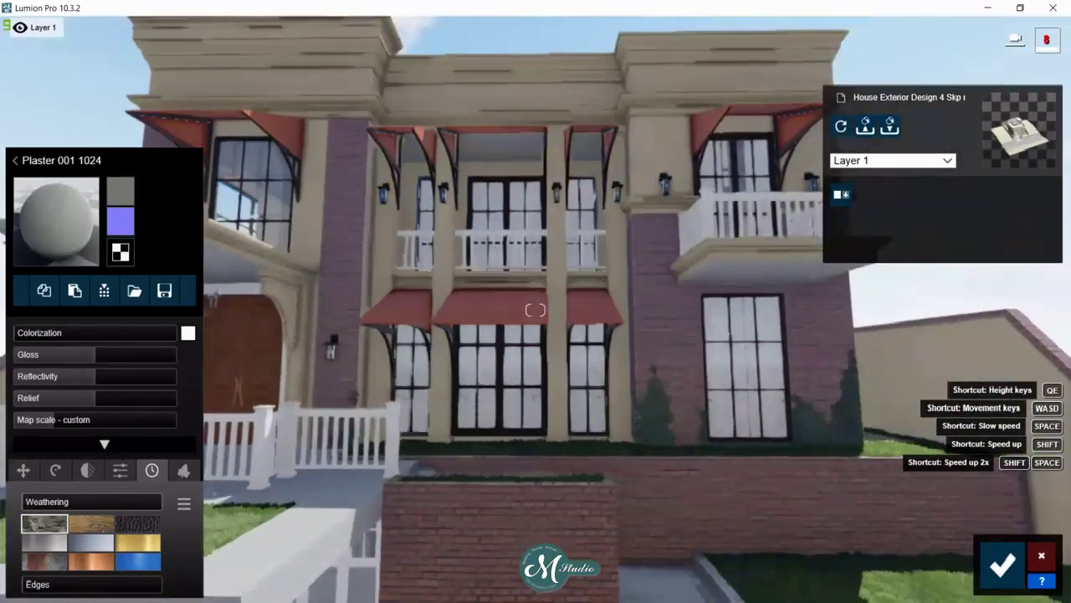
# - Give the porch railing Polii Wood Flooring 041 2k with wood weathering 0.3 and gloss 0.6
pyautogui.press('a')
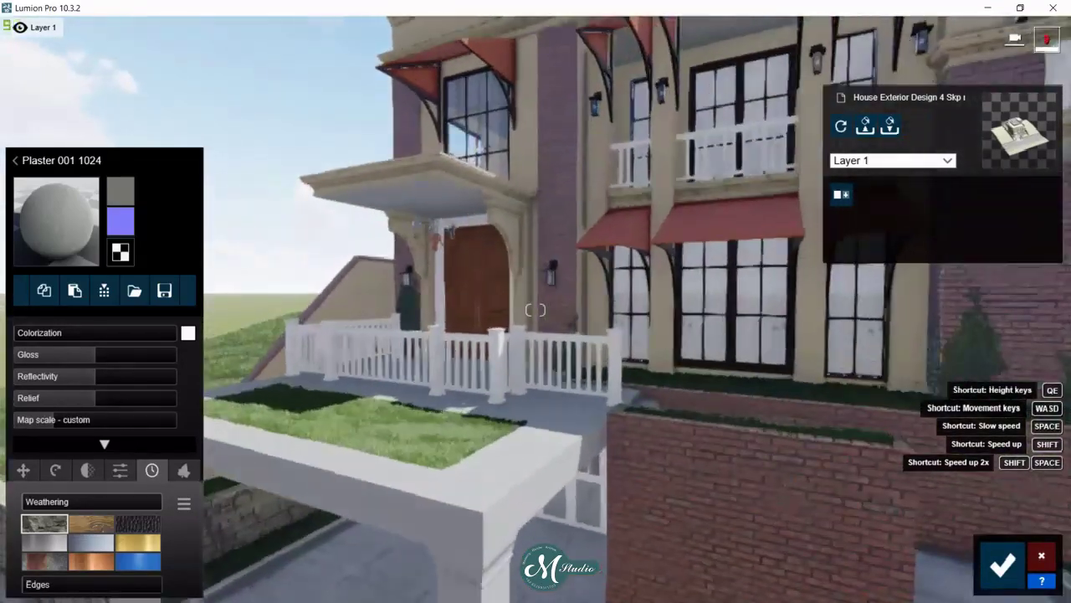
pyautogui.press('w')
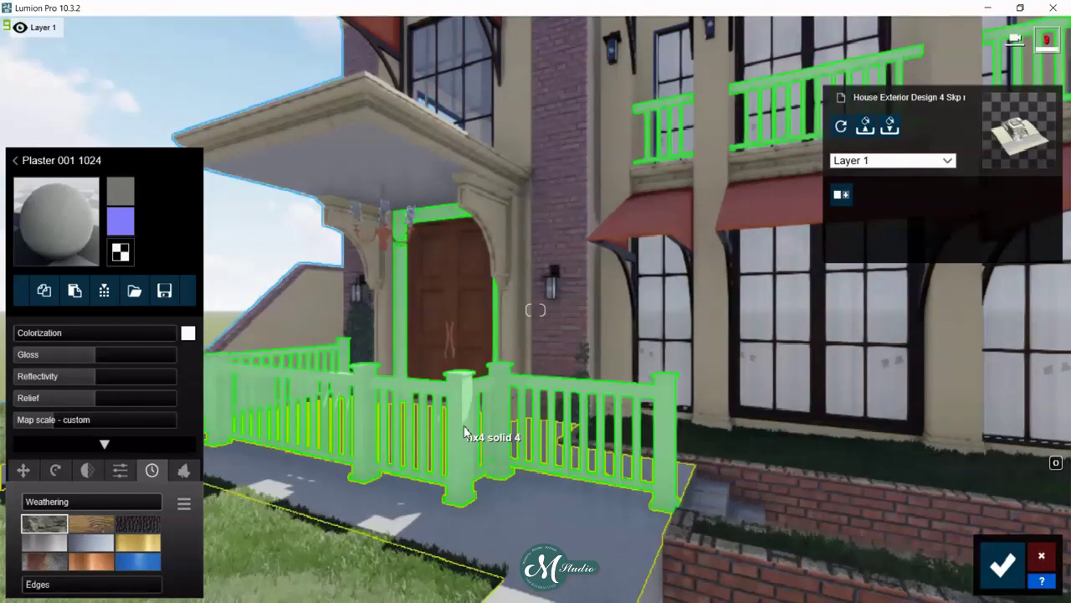
pyautogui.click(459, 441)
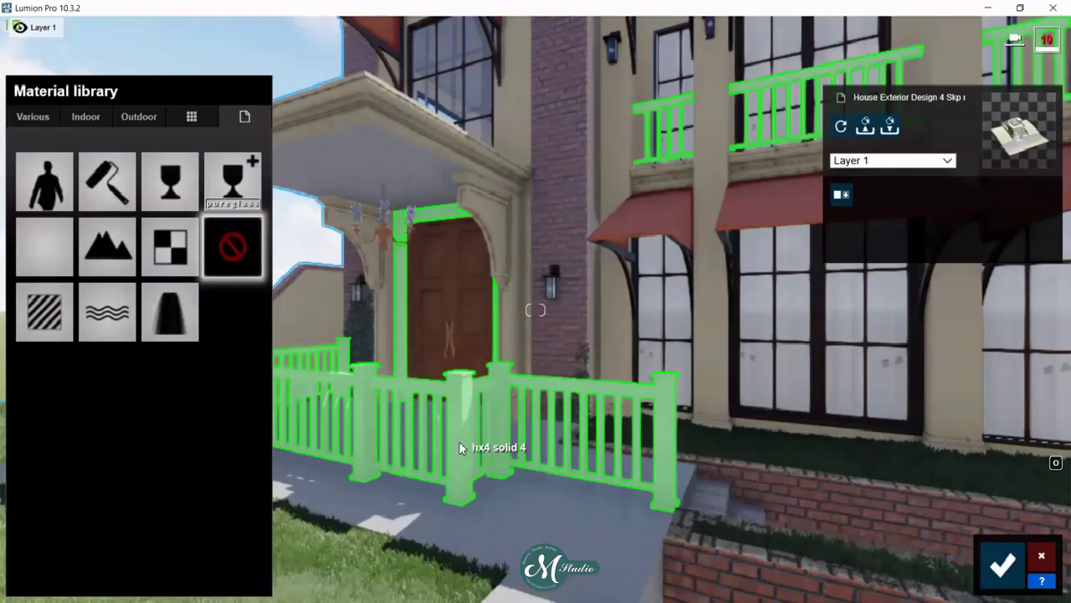
pyautogui.click(86, 117)
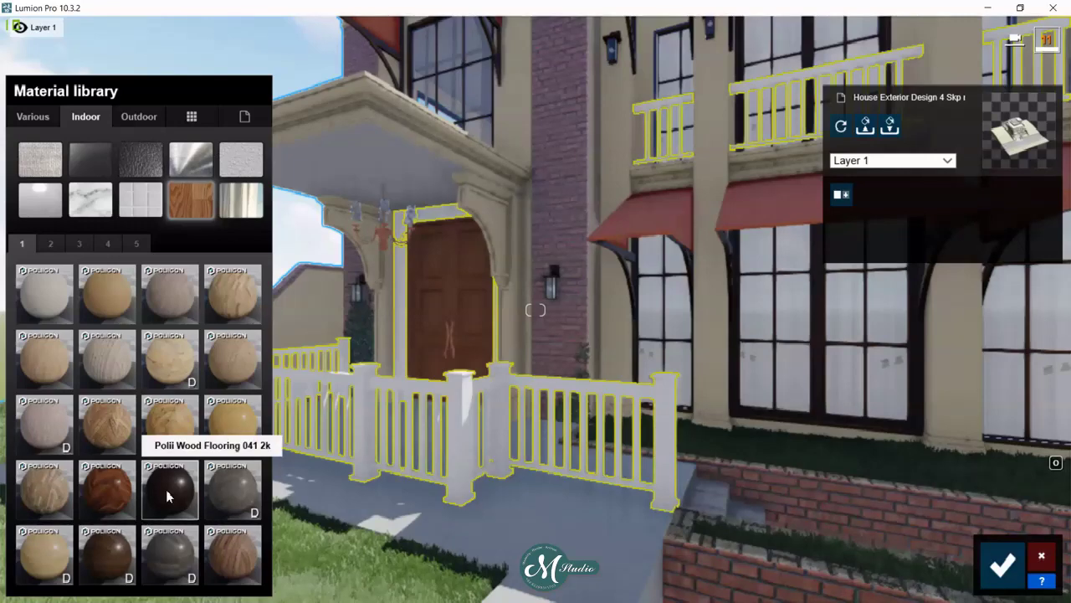
pyautogui.click(166, 490)
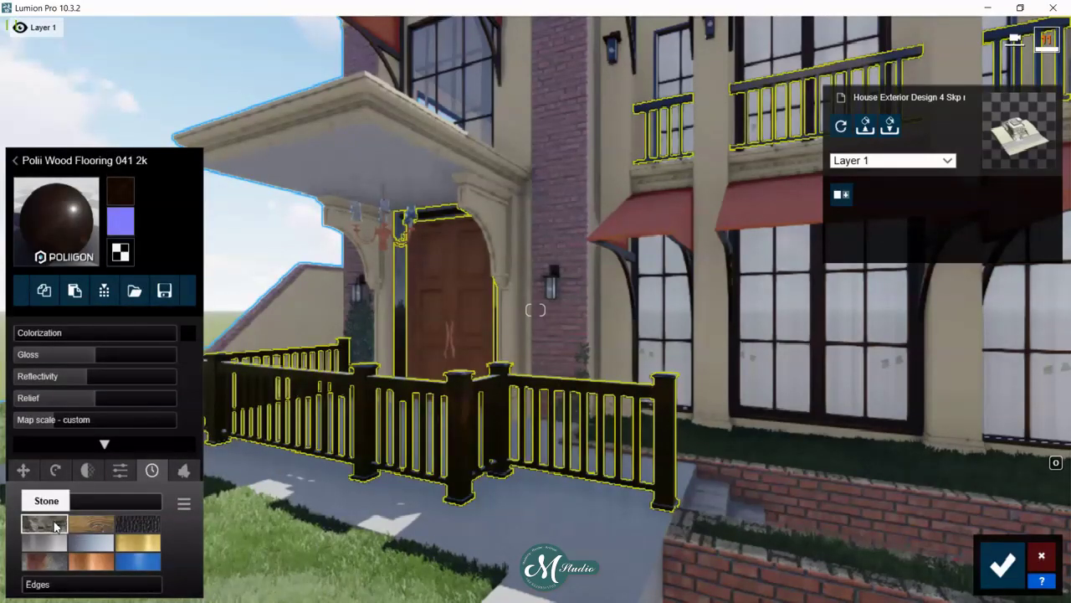
pyautogui.click(90, 523)
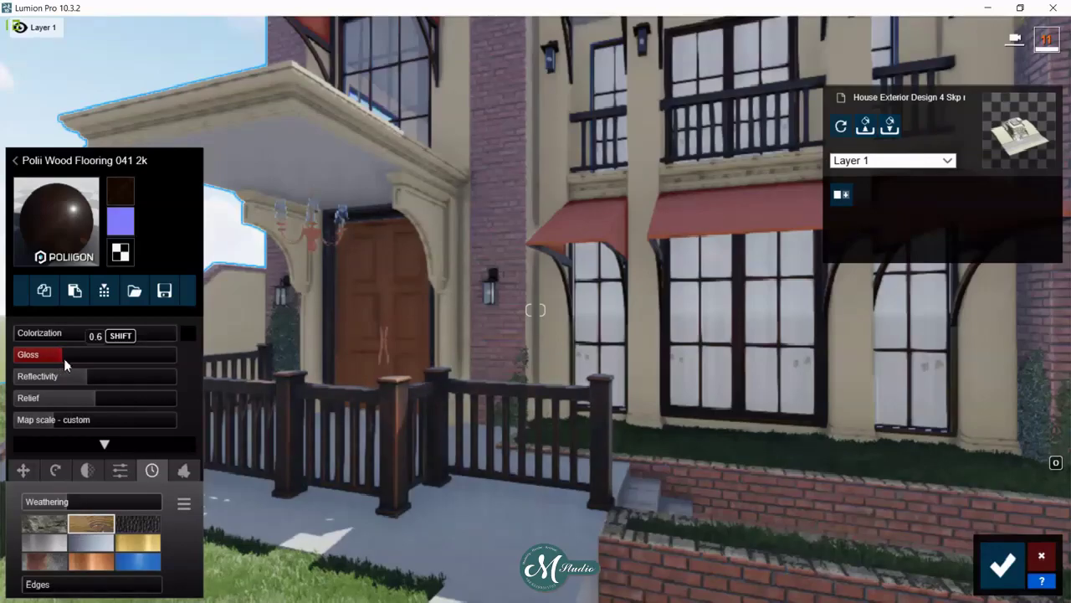
pyautogui.moveTo(335, 360); pyautogui.dragTo(335, 276, button='right')
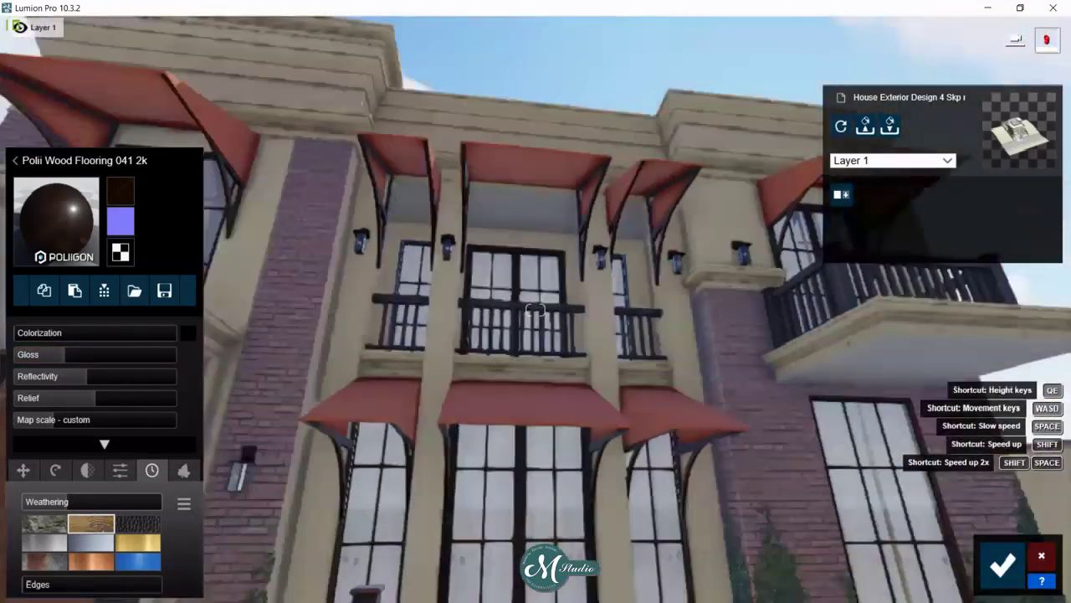
pyautogui.moveTo(536, 309); pyautogui.dragTo(469, 352, button='right')
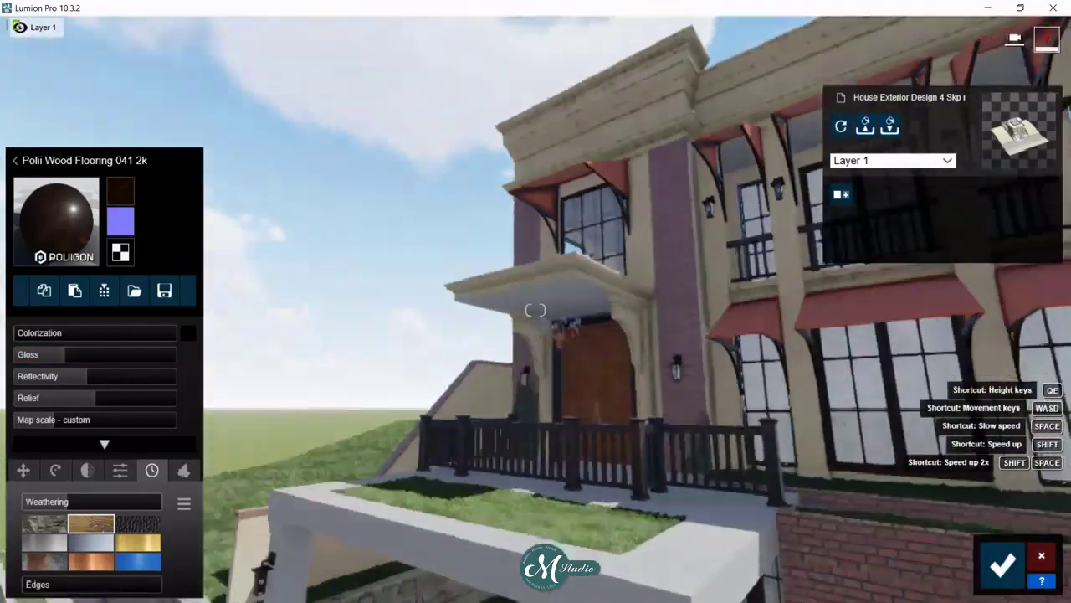
pyautogui.scroll(5, 535, 310)
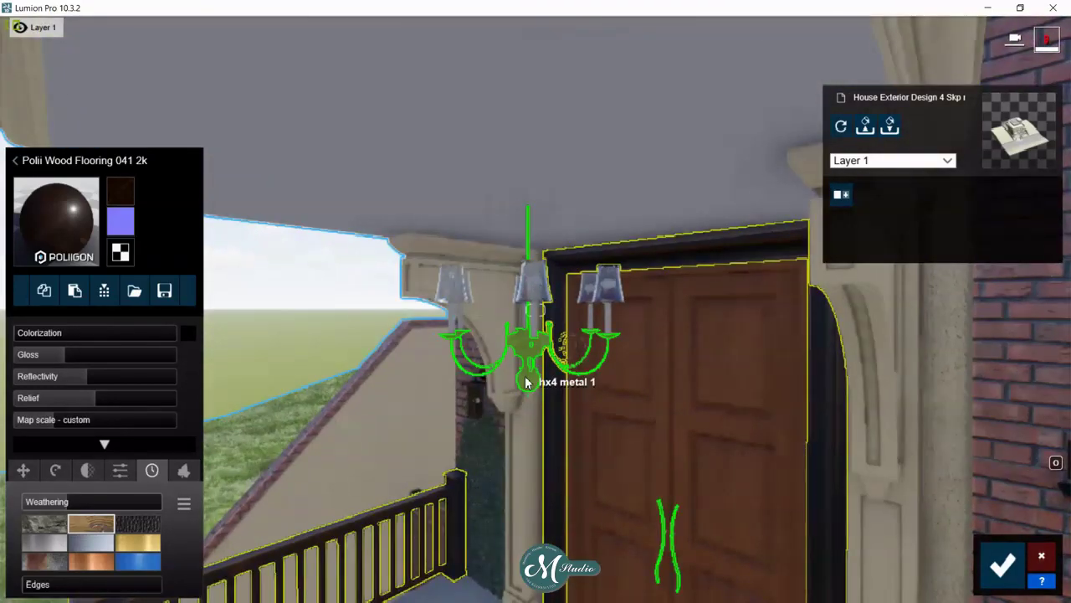
# - Set the chandelier to Standard with gloss 1.0, reflectivity 1.1 and gold weathering, and save
pyautogui.click(527, 376)
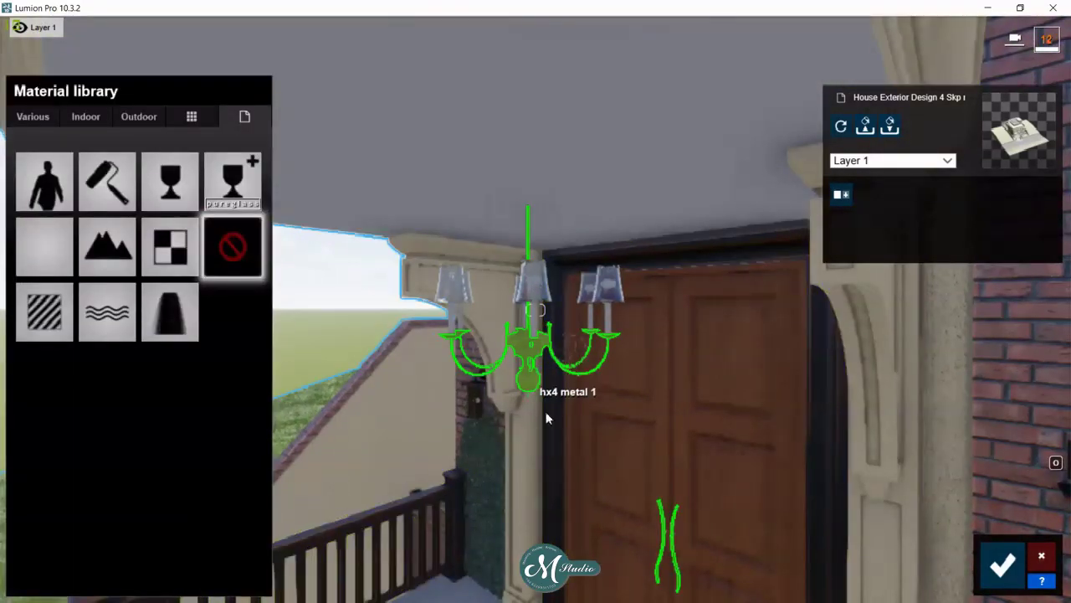
pyautogui.click(44, 312)
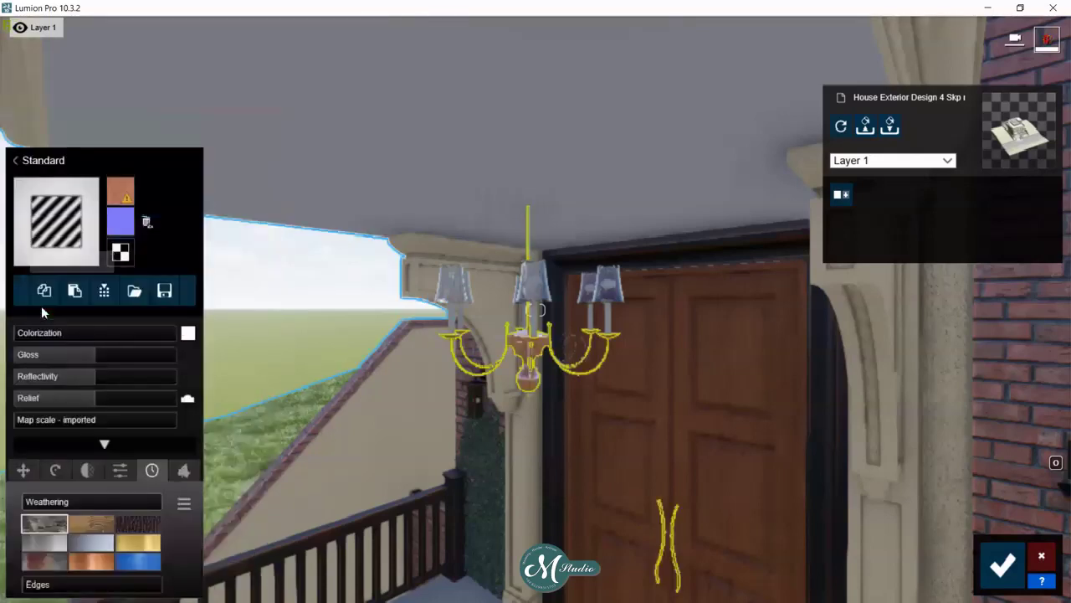
pyautogui.moveTo(96, 355)
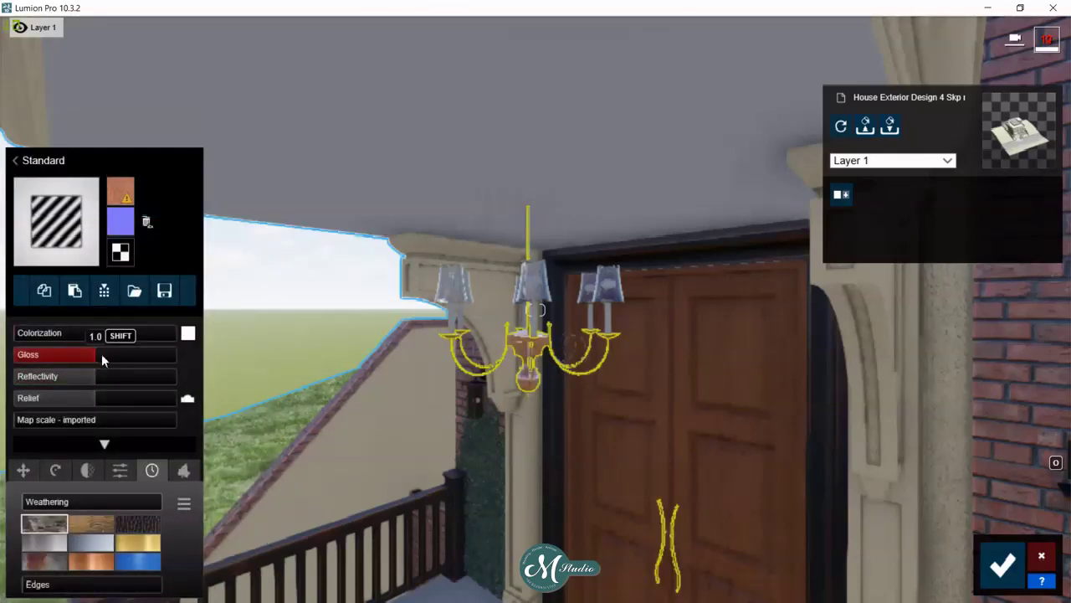
pyautogui.moveTo(93, 375)
pyautogui.mouseDown()
pyautogui.moveTo(103, 376)
pyautogui.moveTo(72, 354)
pyautogui.mouseUp()
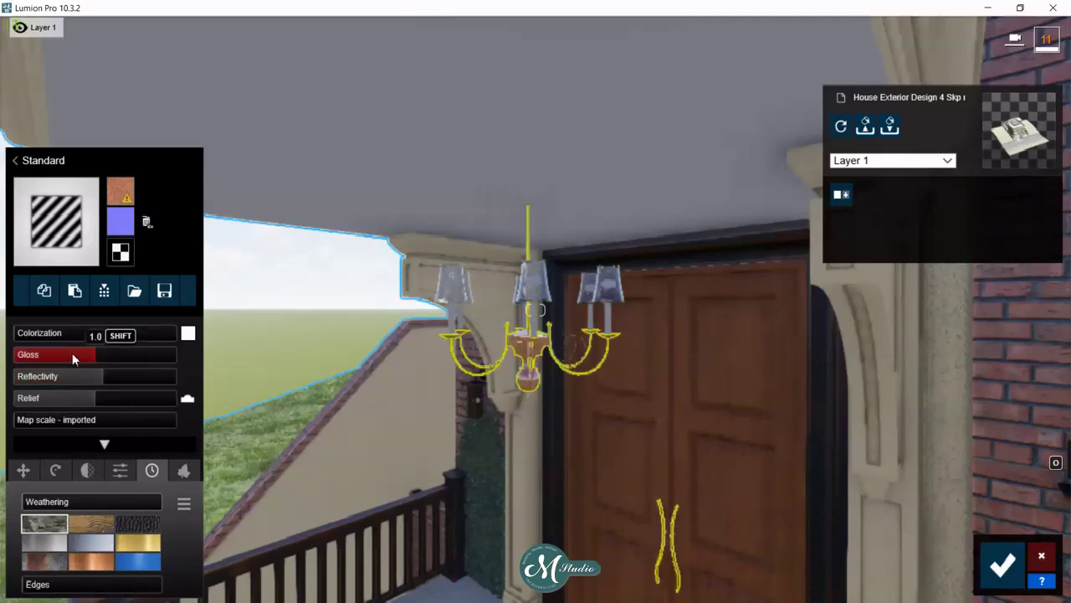
pyautogui.click(111, 377)
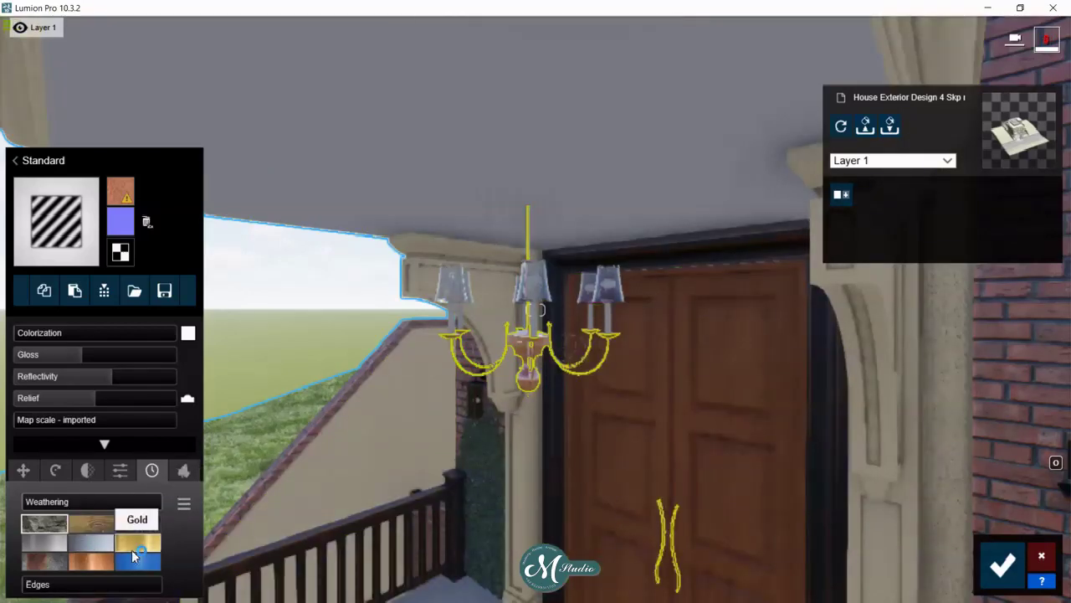
pyautogui.click(131, 545)
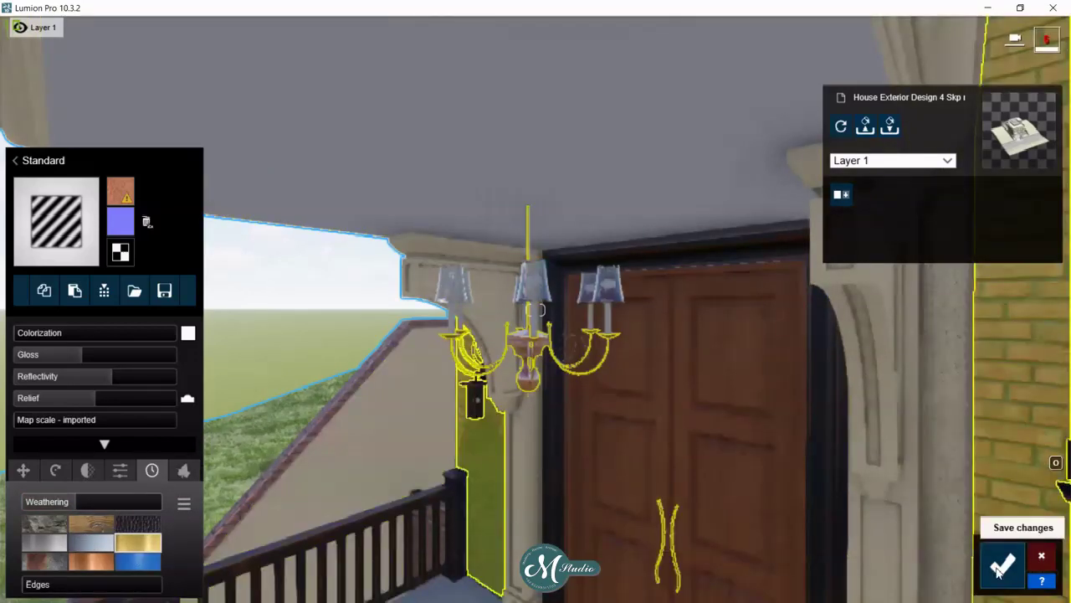
pyautogui.click(1003, 566)
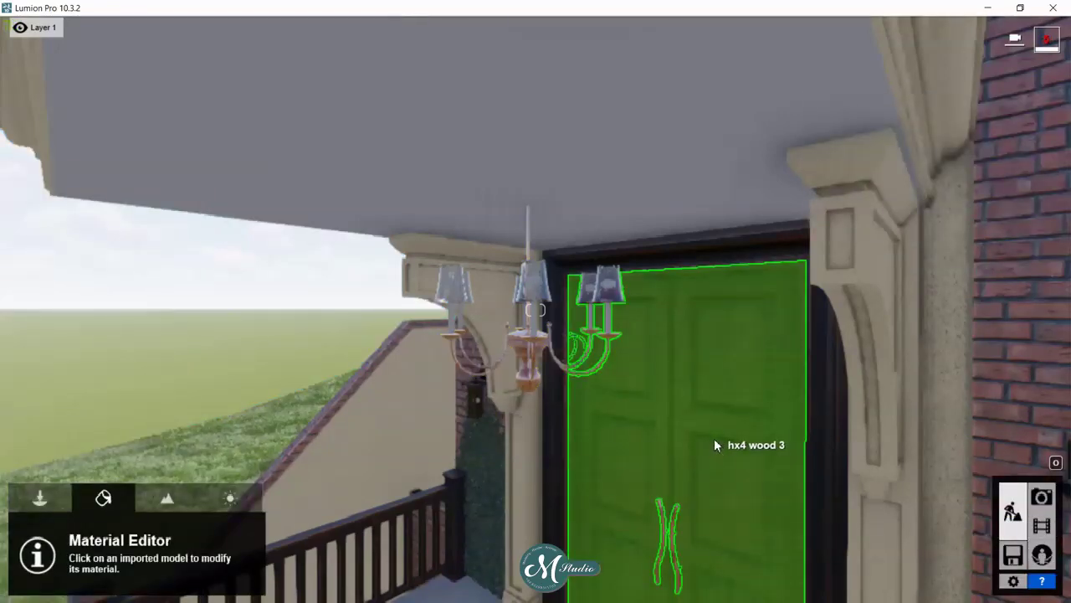
# - Apply Polii Wood Flooring 041 2k to the front doors with wood weathering 0.3, gloss 0.8, and accept
pyautogui.click(714, 444)
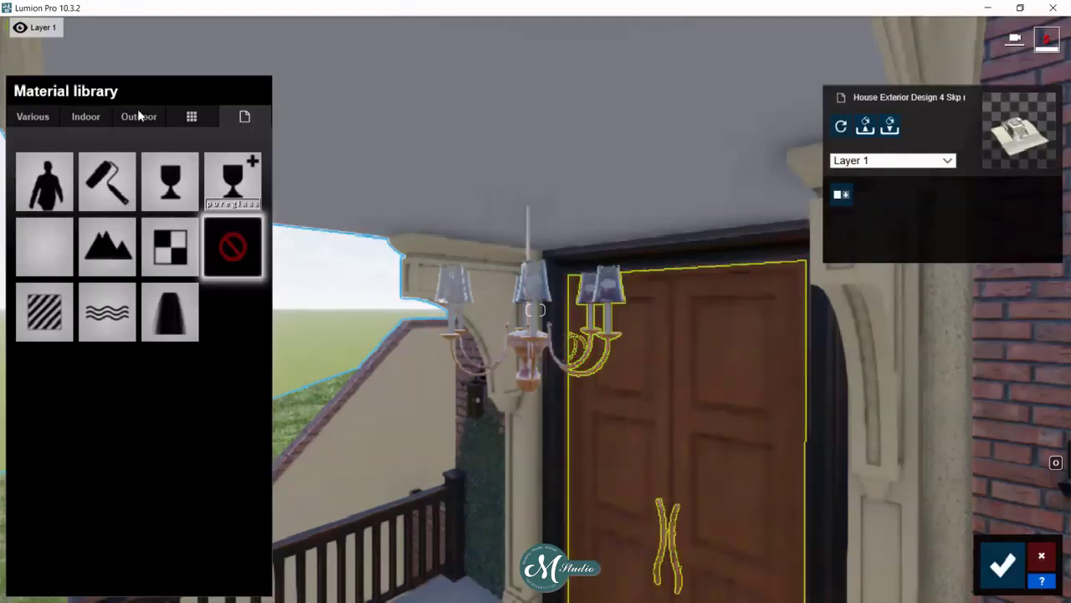
pyautogui.click(85, 116)
pyautogui.click(186, 201)
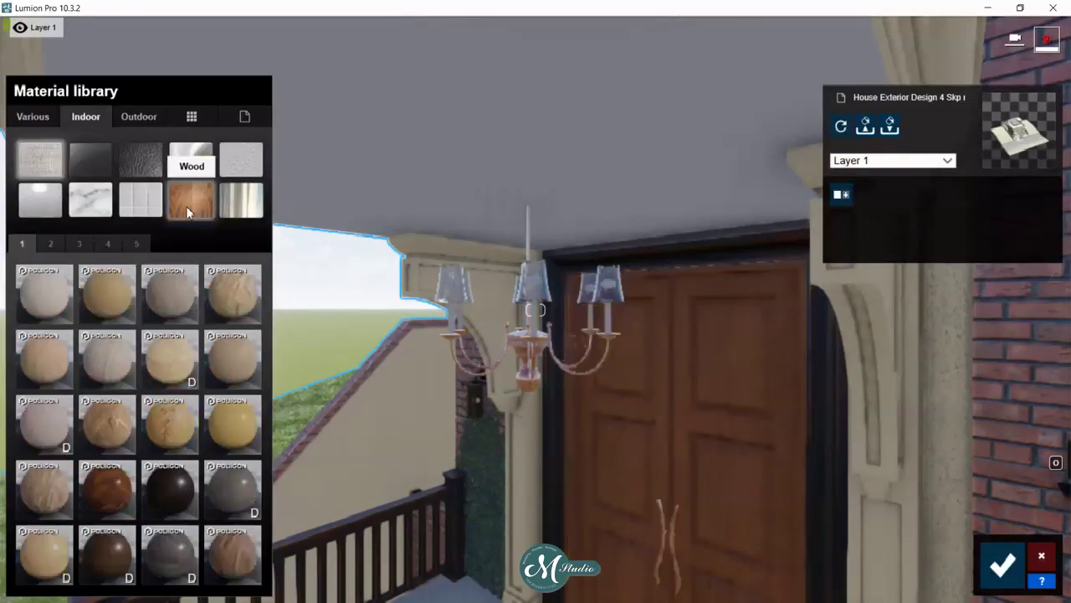
pyautogui.click(175, 487)
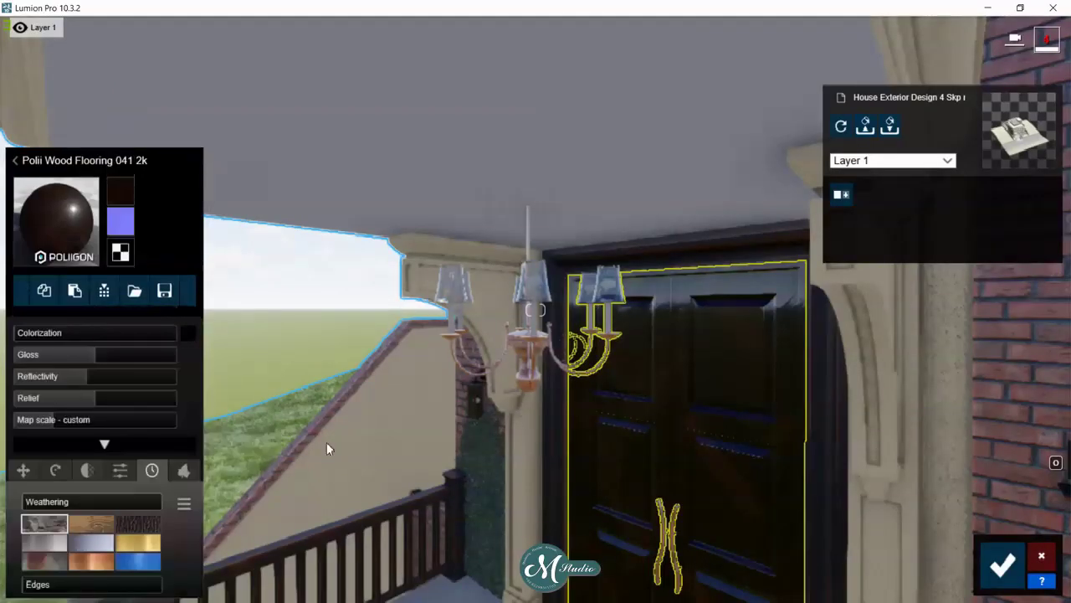
pyautogui.moveTo(694, 393); pyautogui.dragTo(837, 452, button='right')
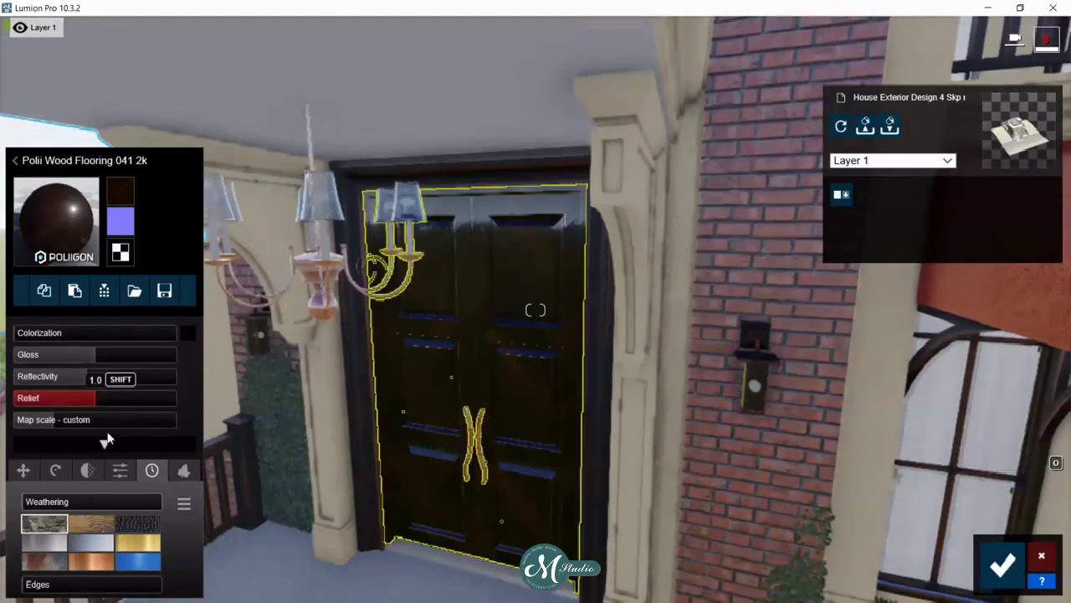
pyautogui.click(92, 523)
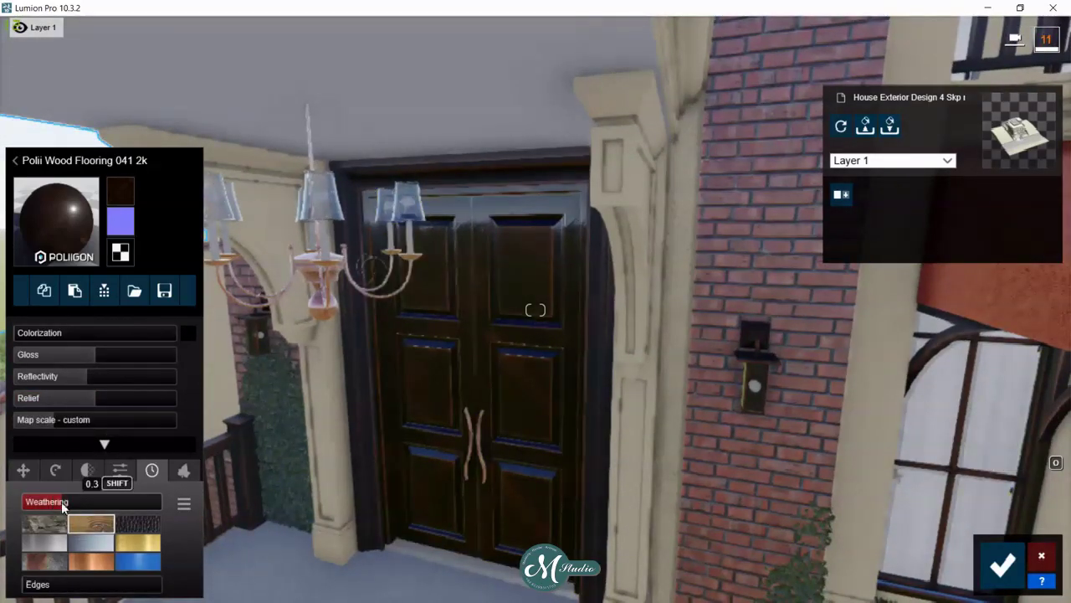
pyautogui.moveTo(70, 354); pyautogui.dragTo(81, 358)
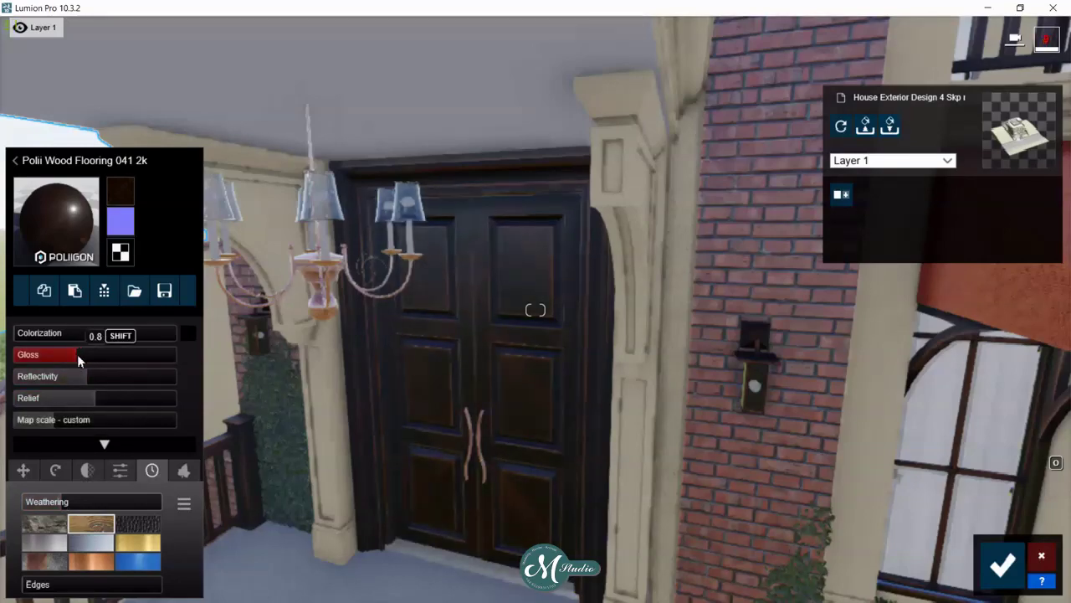
pyautogui.click(1003, 564)
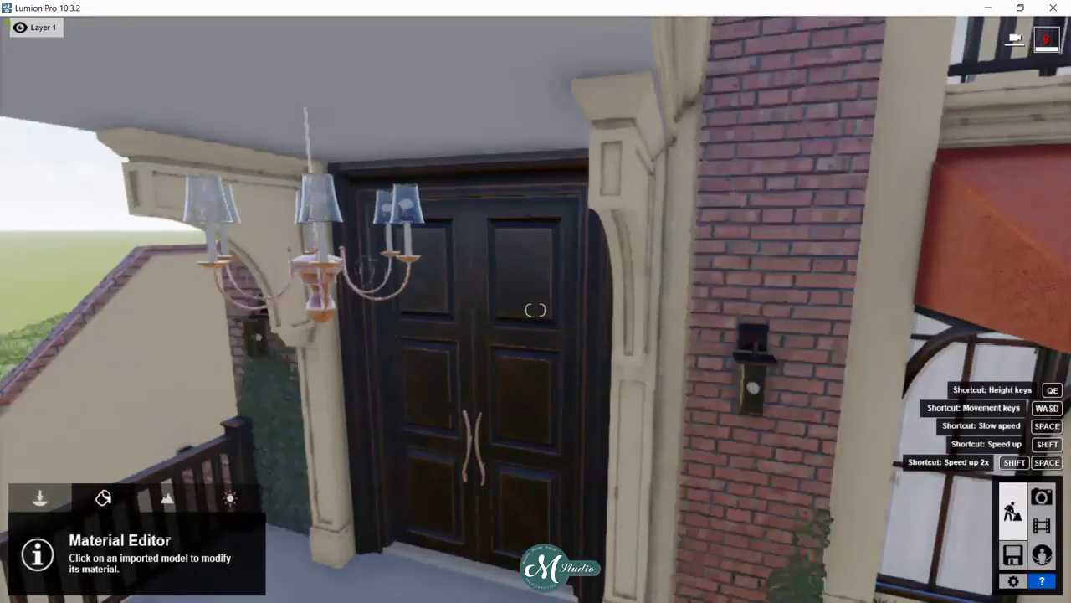
pyautogui.press('s')
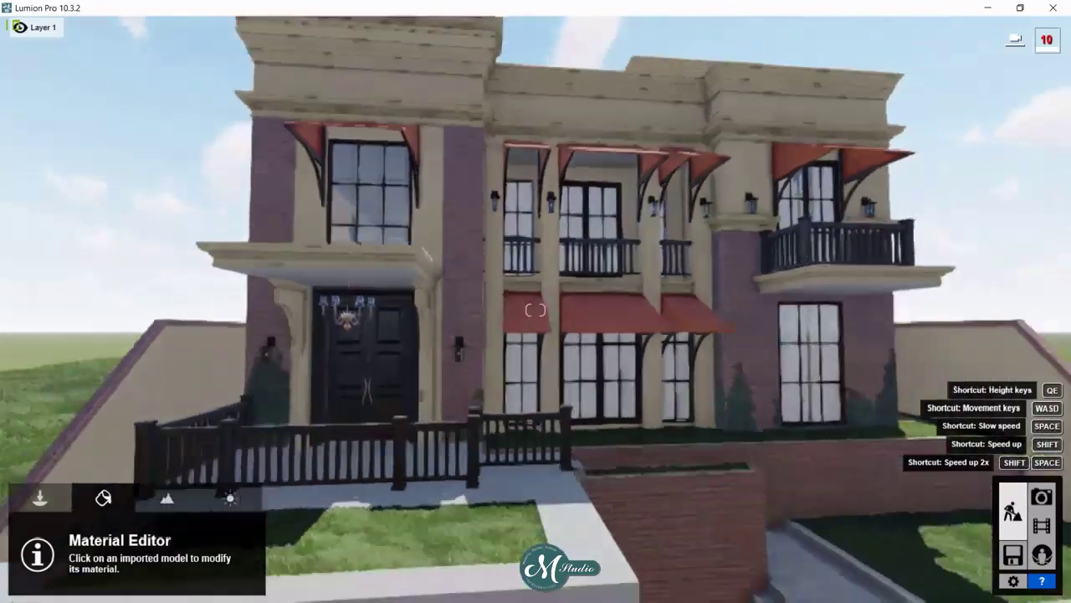
# - Fly into the garage and frame its folding glass doors
pyautogui.press('d')
pyautogui.moveTo(535, 310); pyautogui.dragTo(536, 311, button='right')
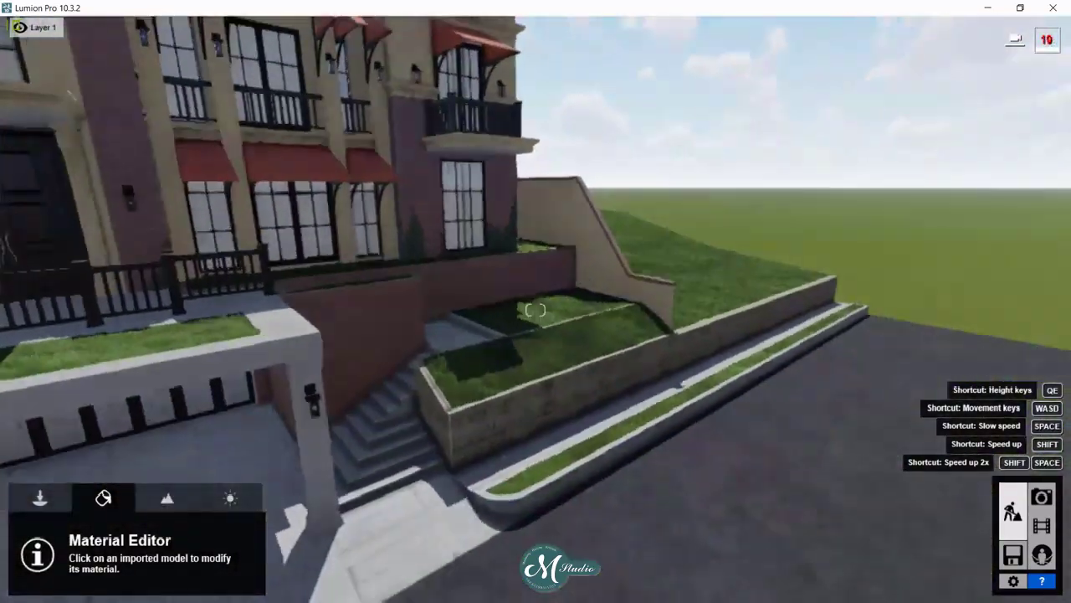
pyautogui.press('w')
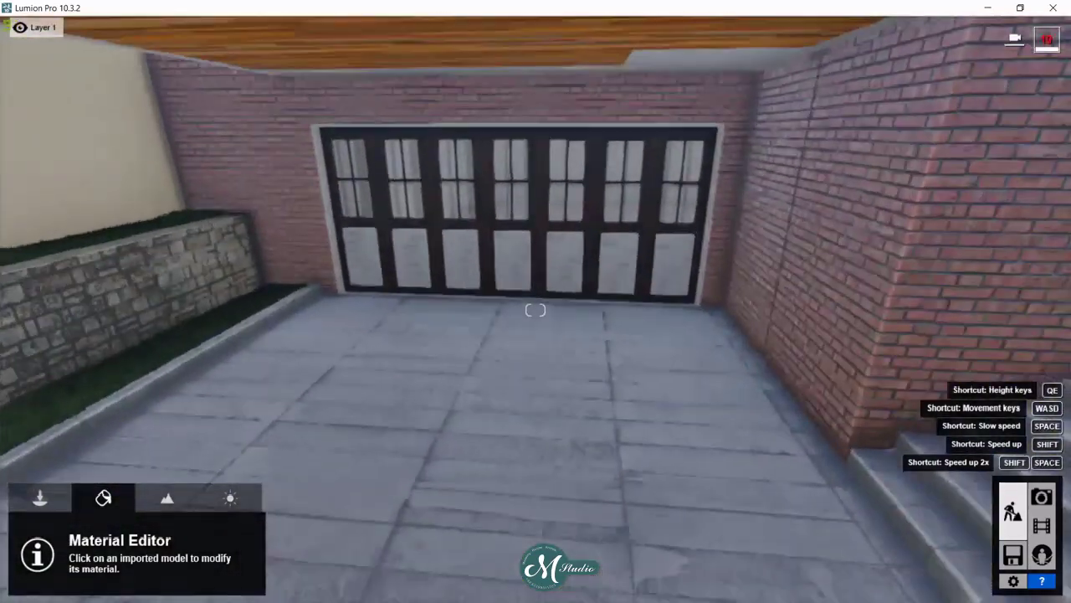
pyautogui.press('w')
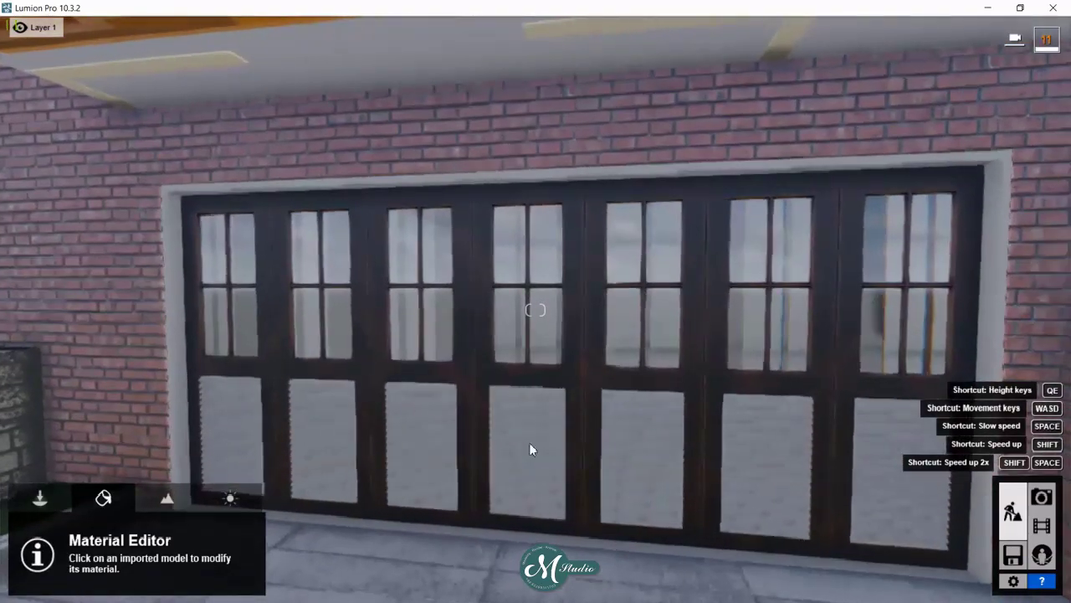
pyautogui.press('s')
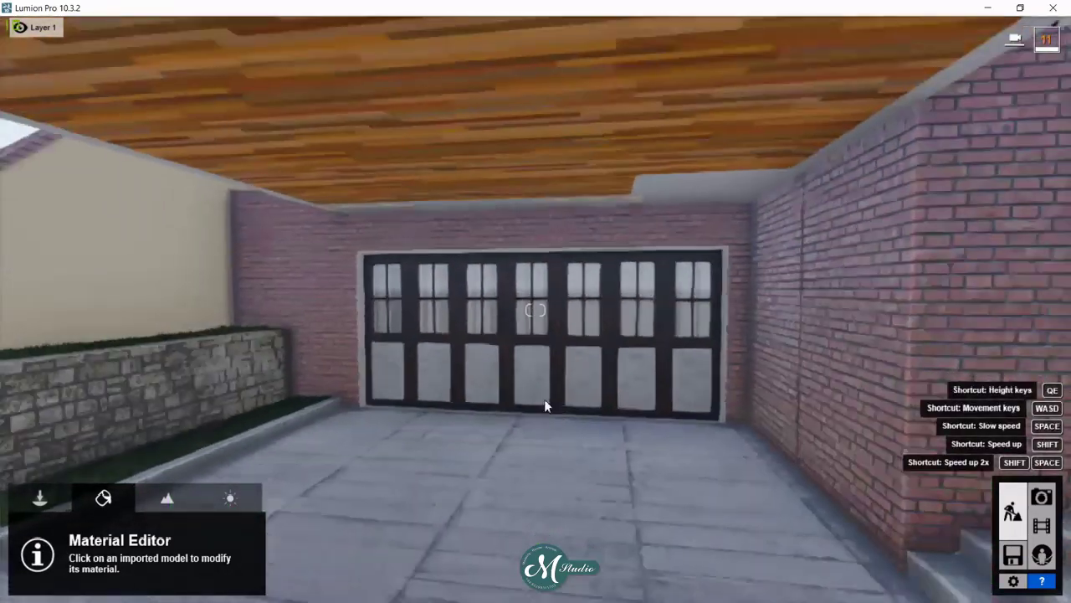
pyautogui.press('s')
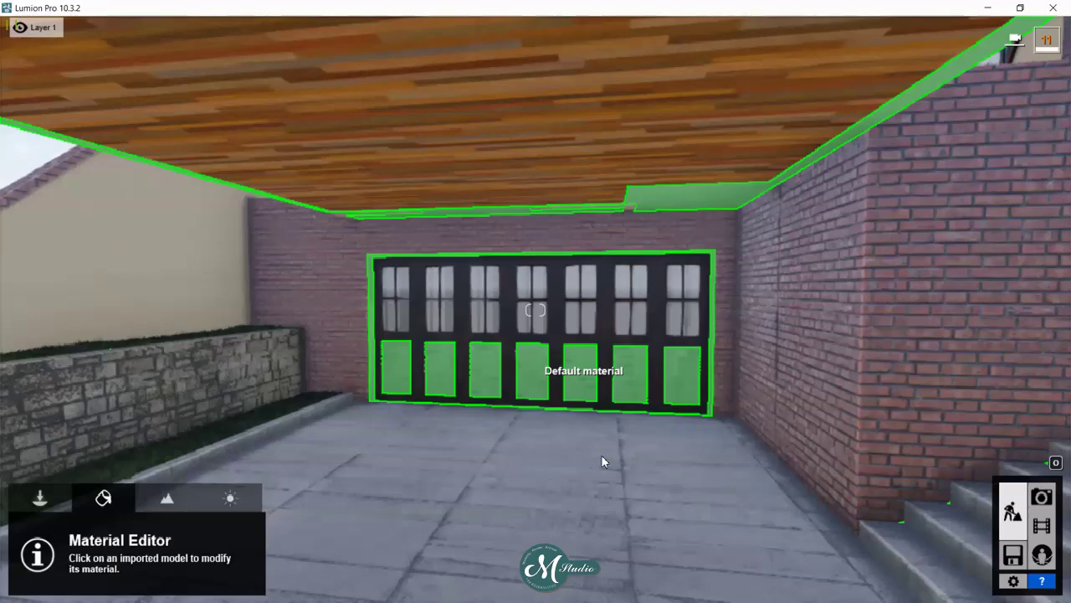
# - Give the garage doors the dark Polii Wood Flooring 041 2k material, then select the ceiling
pyautogui.click(602, 457)
pyautogui.click(87, 117)
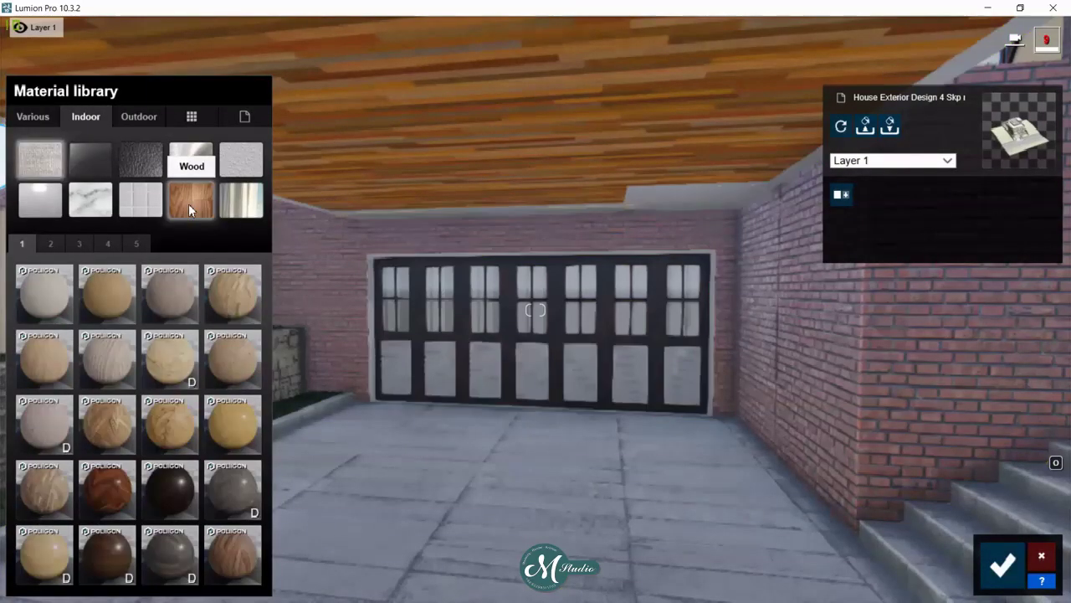
pyautogui.click(170, 498)
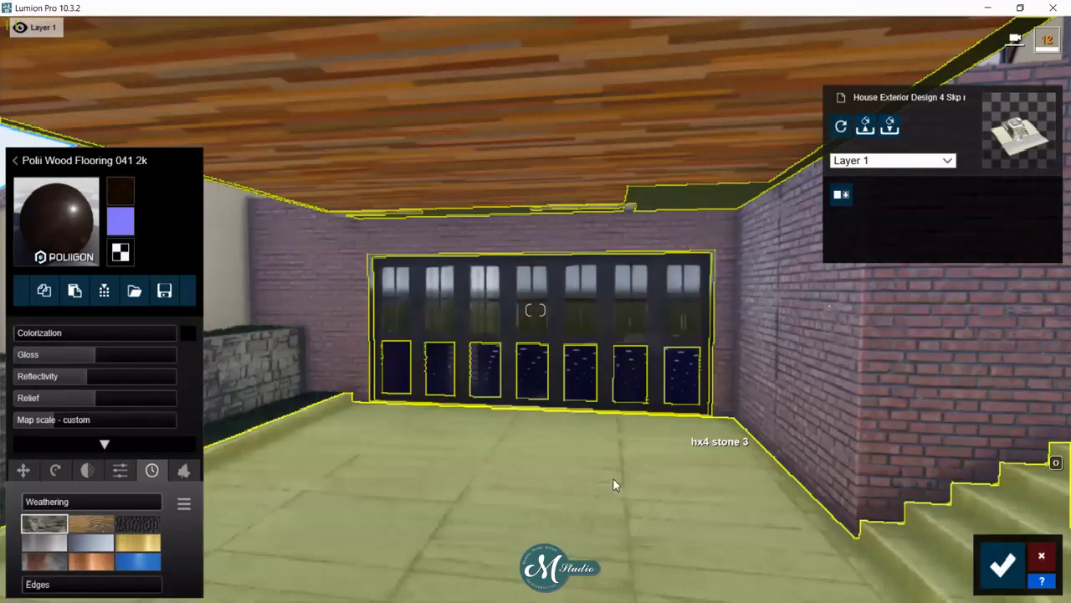
pyautogui.click(539, 127)
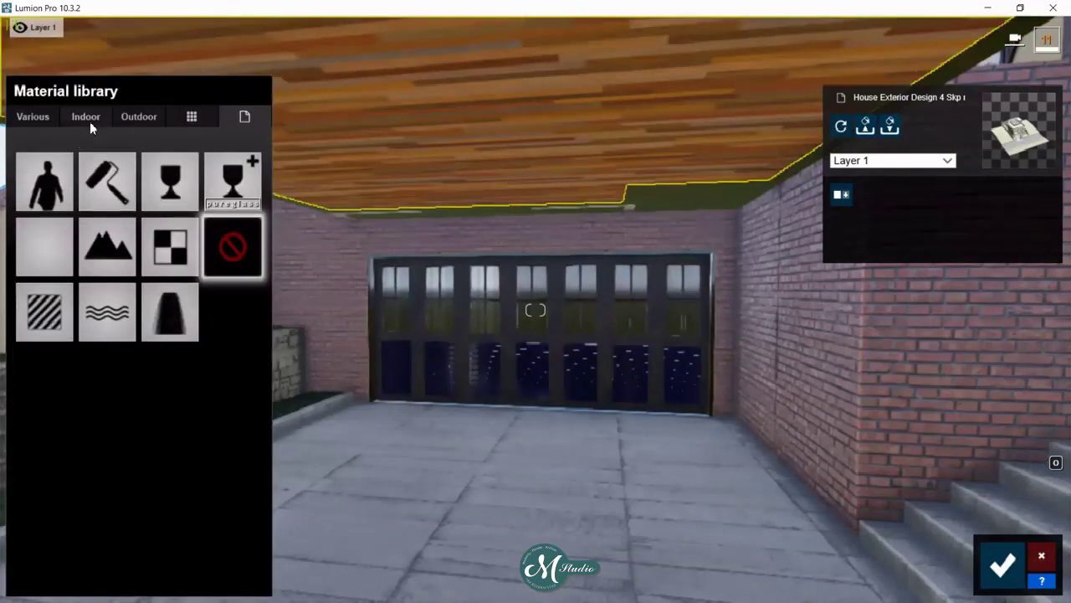
# - Apply Wood Floor 031a 1024 from page 4 of Indoor Wood to the garage ceiling
pyautogui.click(89, 118)
pyautogui.click(189, 207)
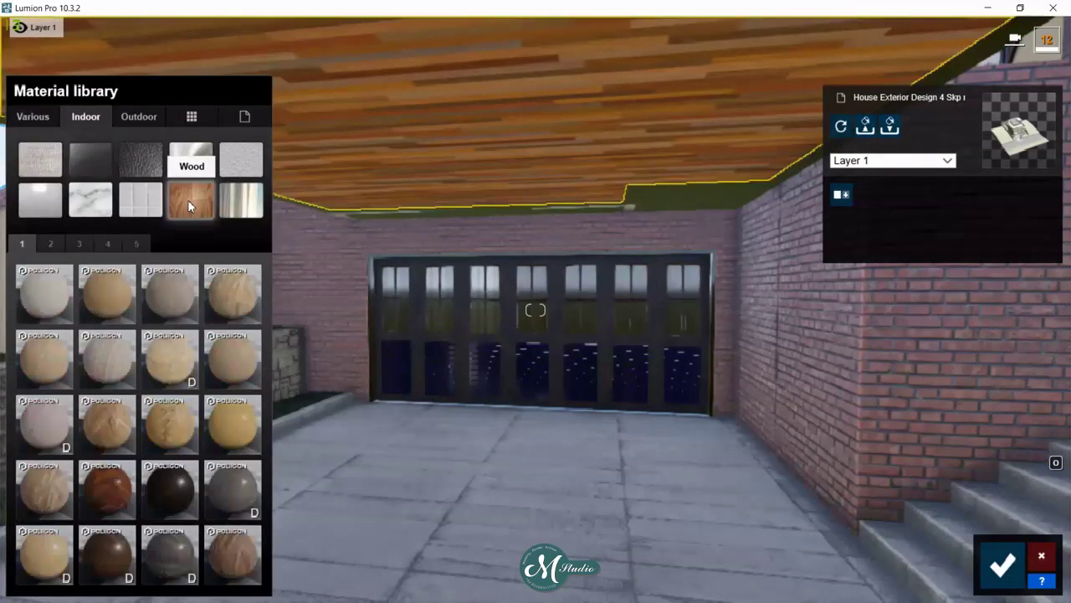
pyautogui.click(55, 242)
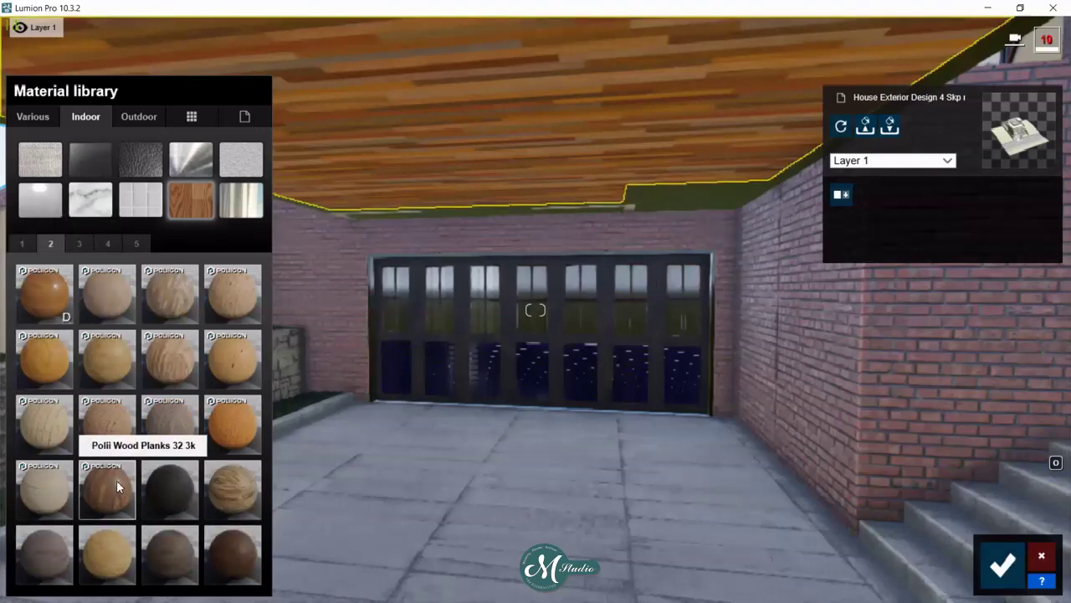
pyautogui.click(79, 243)
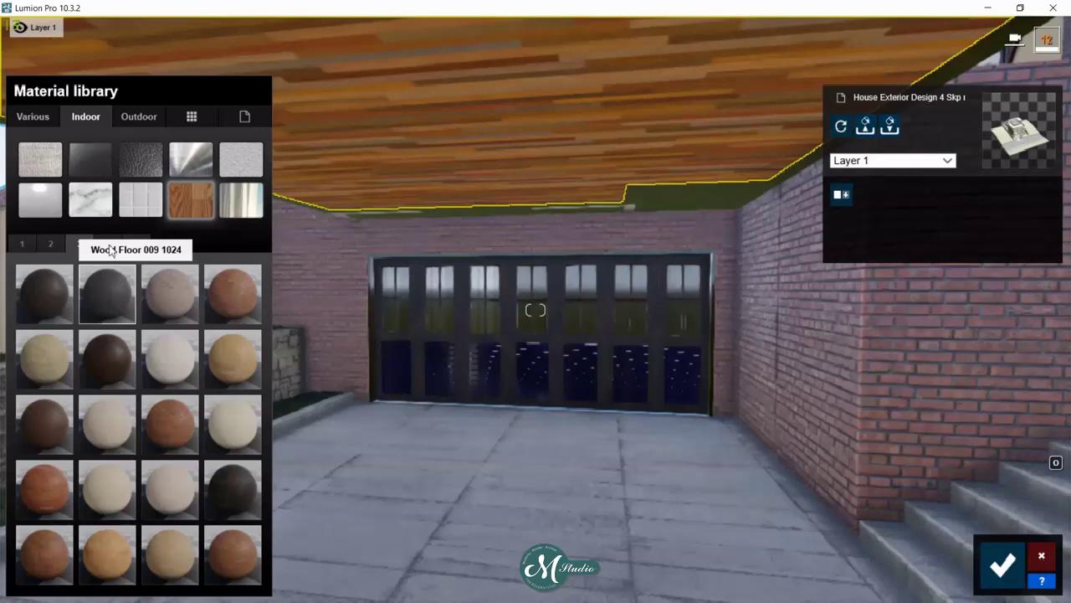
pyautogui.click(108, 244)
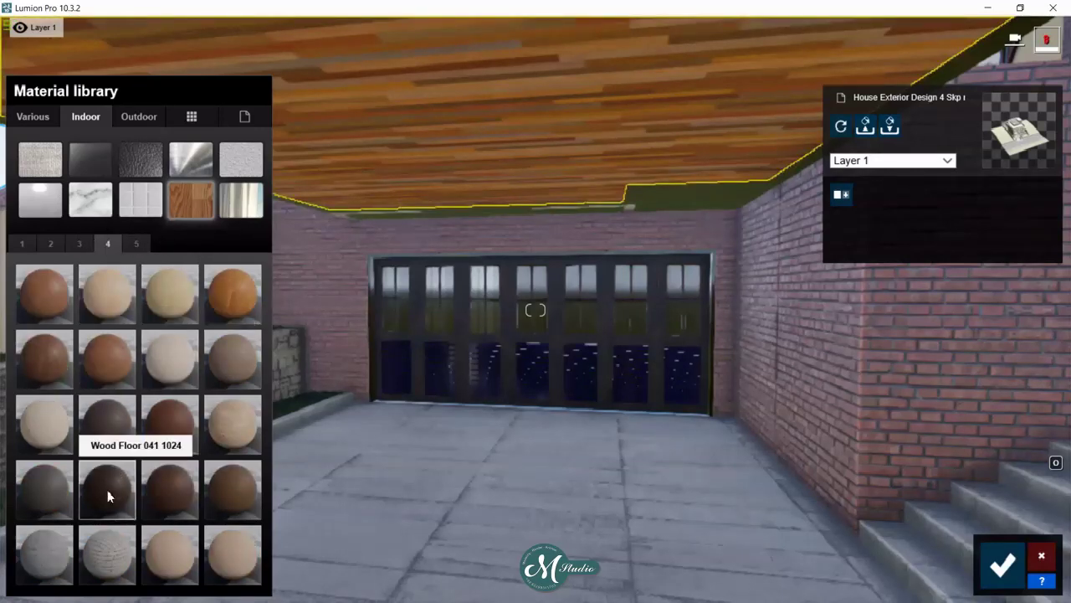
pyautogui.click(39, 286)
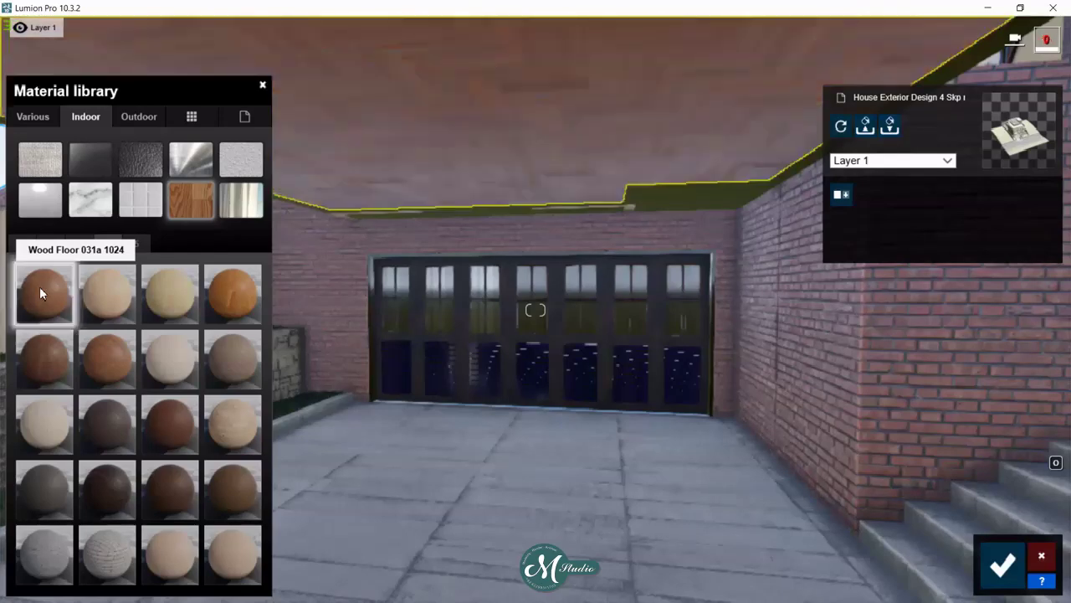
pyautogui.click(46, 290)
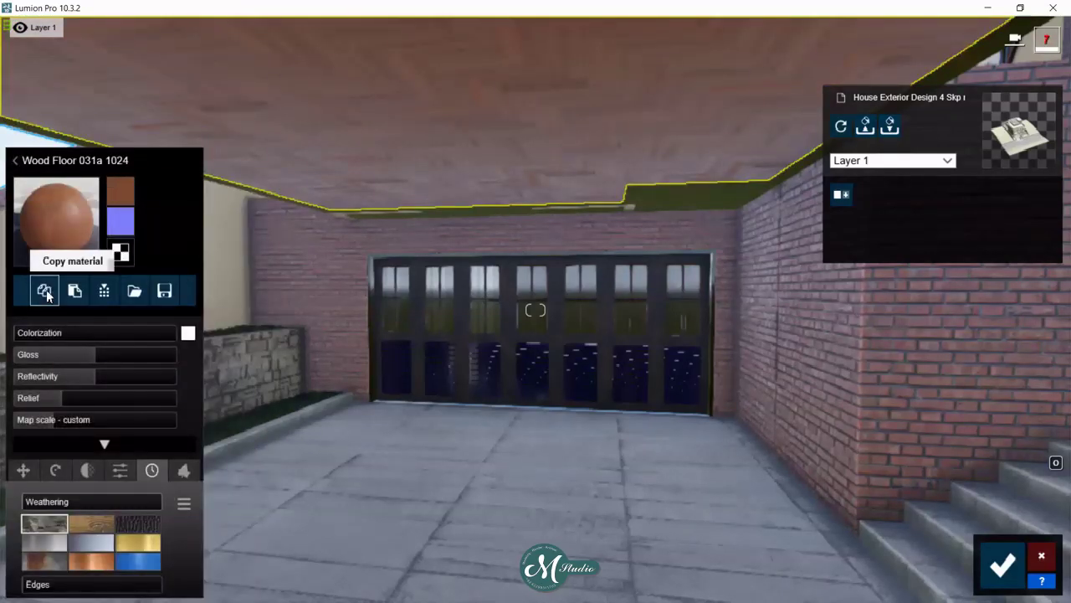
# - Move back out and select the carport beam and columns to edit their material
pyautogui.scroll(-2, 421, 300)
pyautogui.scroll(-3, 421, 300)
pyautogui.scroll(-3, 421, 300)
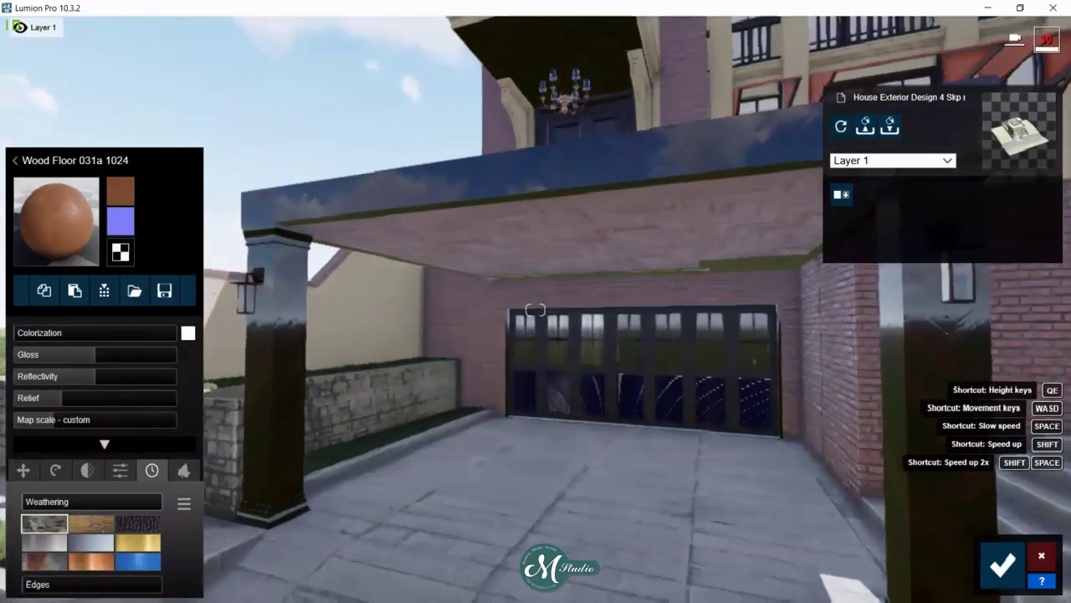
pyautogui.scroll(-3, 421, 299)
pyautogui.scroll(-3, 421, 300)
pyautogui.moveTo(535, 310); pyautogui.dragTo(535, 310, button='right')
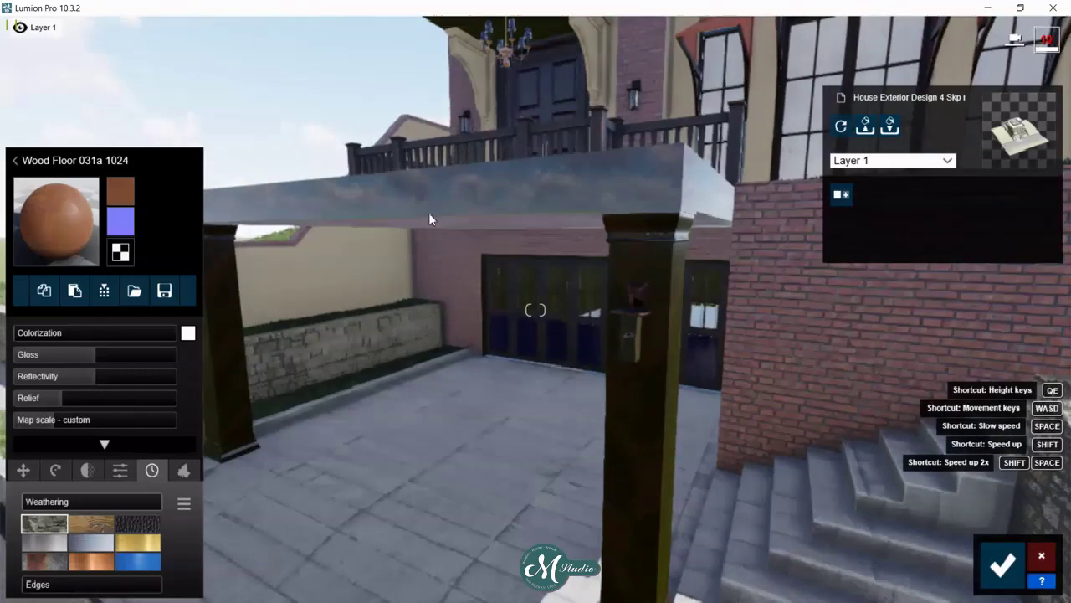
pyautogui.click(584, 192)
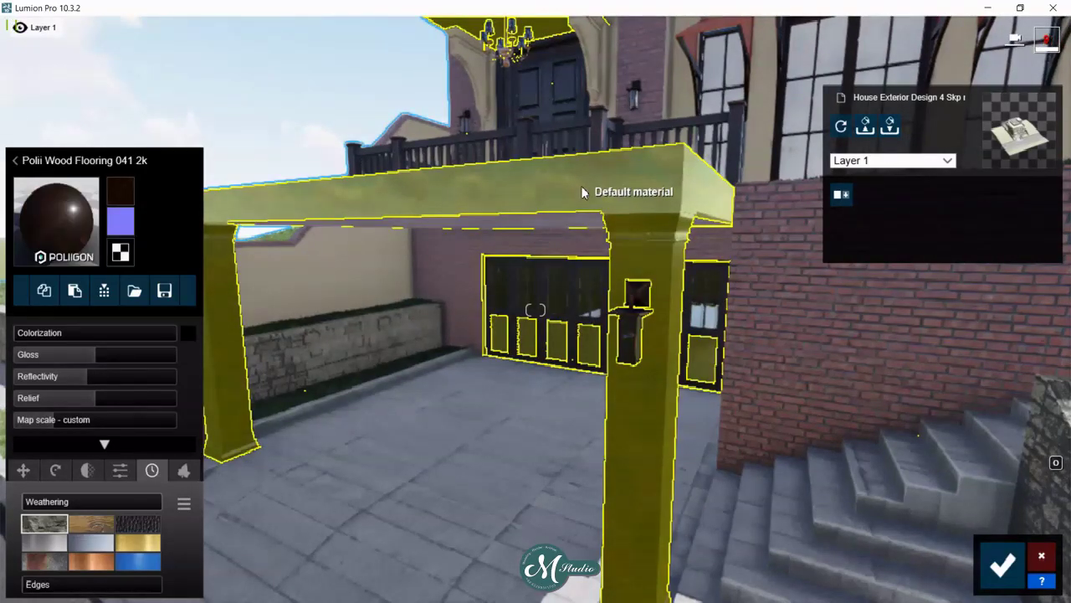
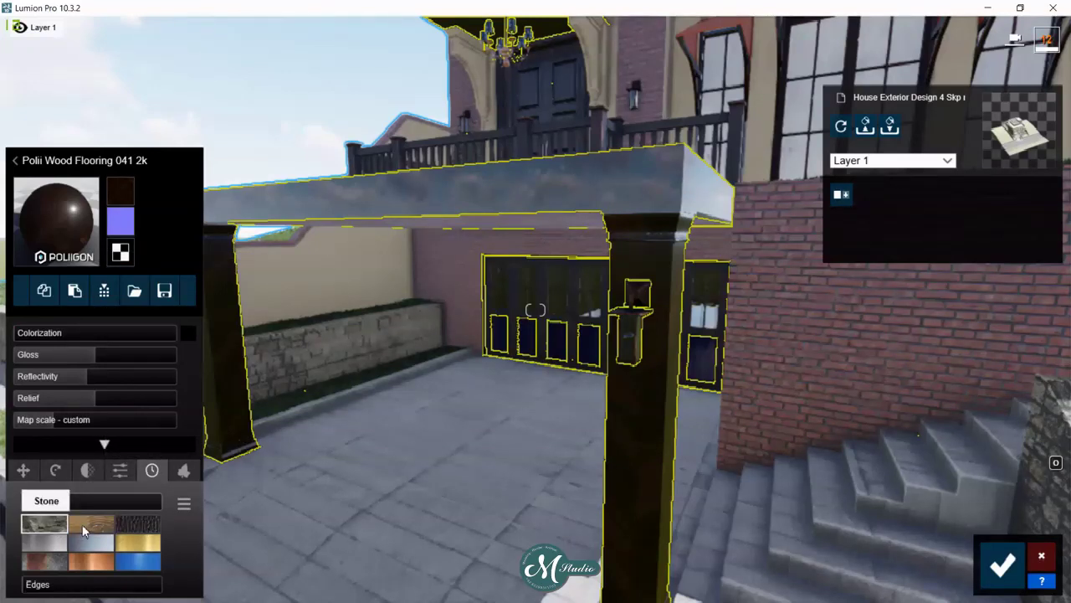
# - Give the porch's wood flooring the second Weathering preset, lowered to about 0.6, and accept it
pyautogui.click(83, 528)
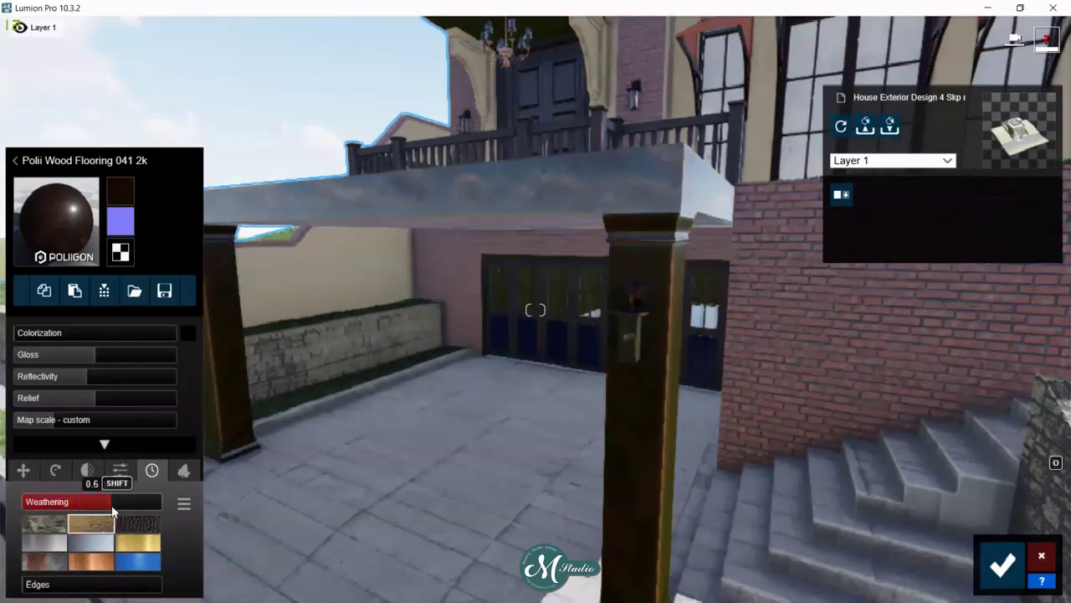
pyautogui.moveTo(112, 505); pyautogui.dragTo(106, 507)
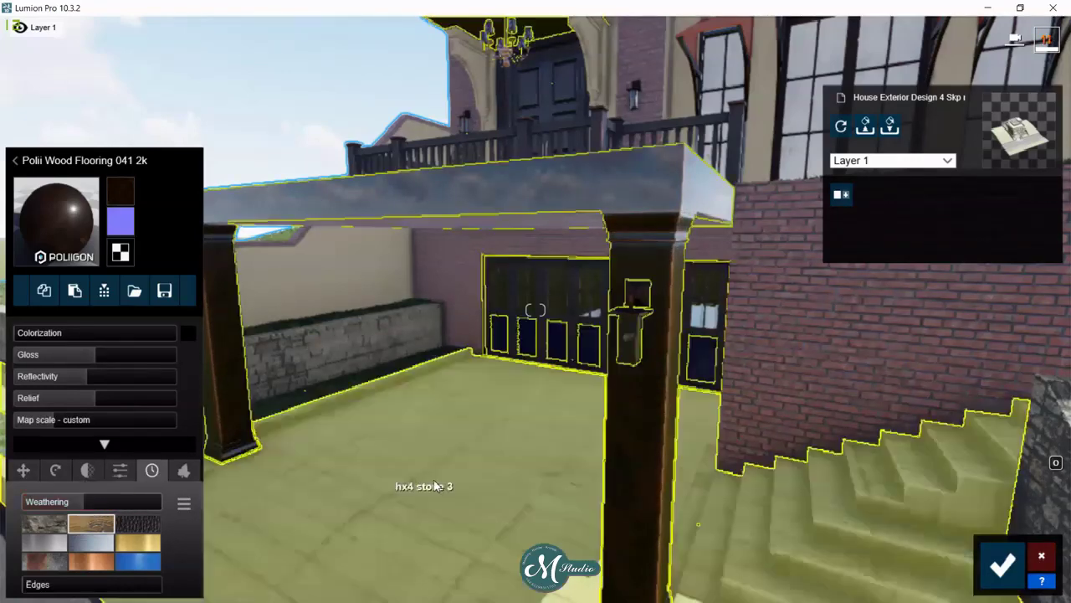
pyautogui.click(1002, 569)
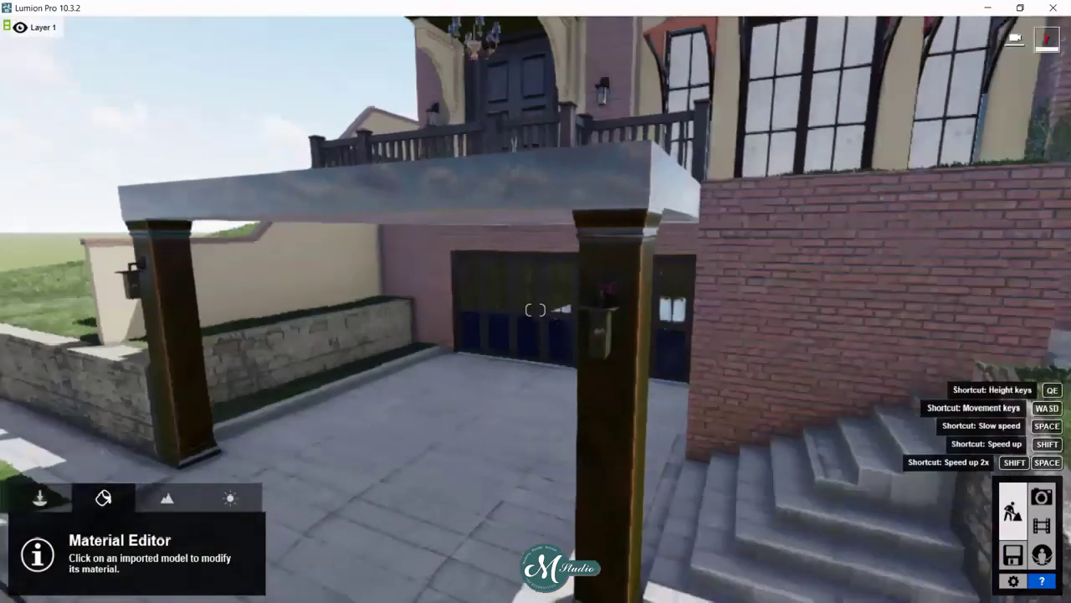
# - Apply the Realistic style to Photo 1 and refresh its preview
pyautogui.press('s')
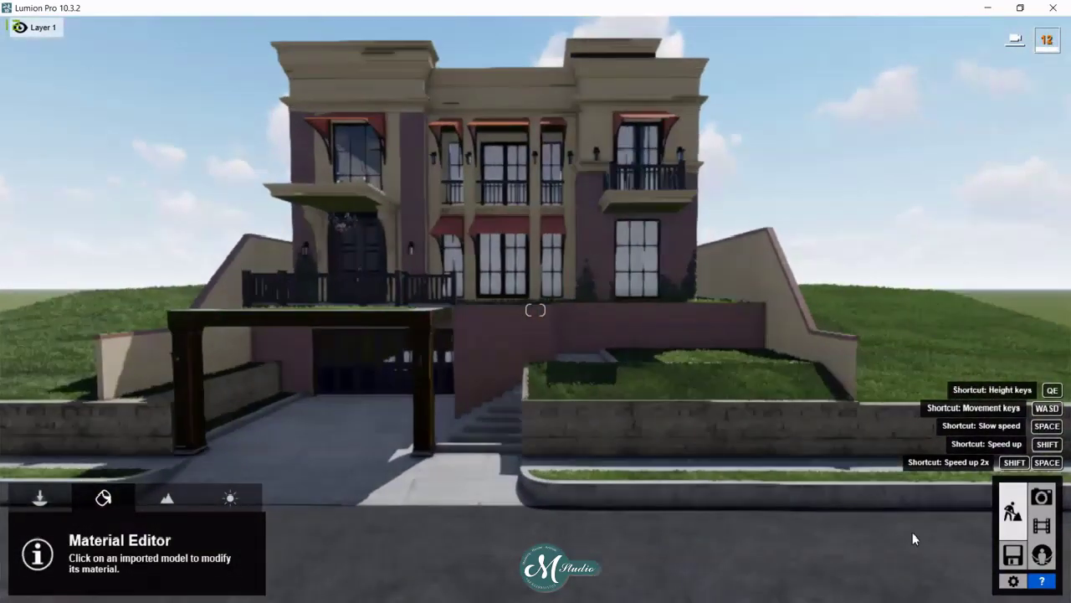
pyautogui.click(1041, 499)
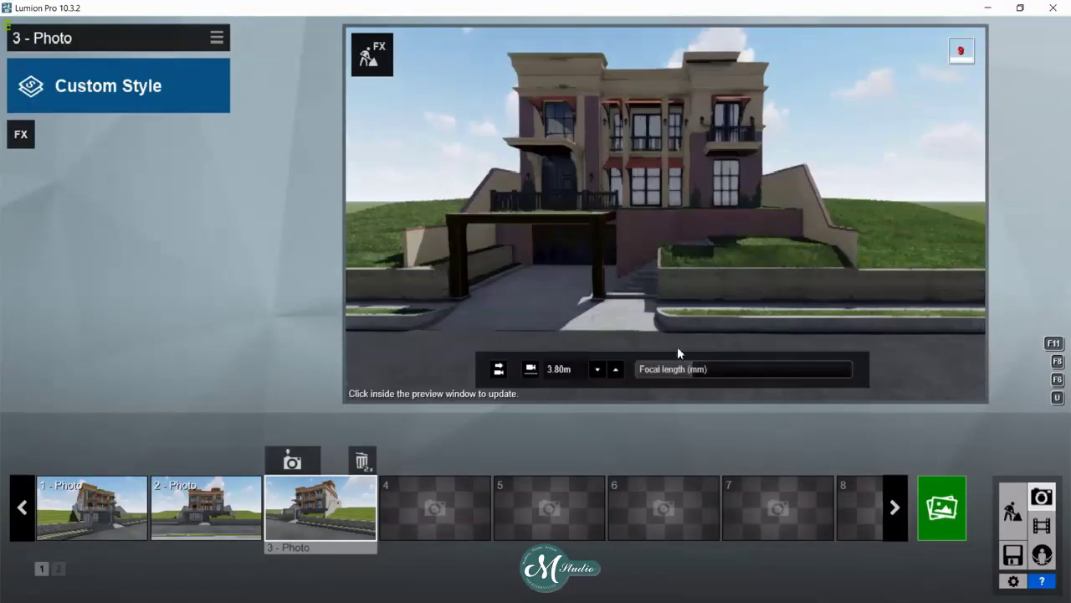
pyautogui.click(106, 502)
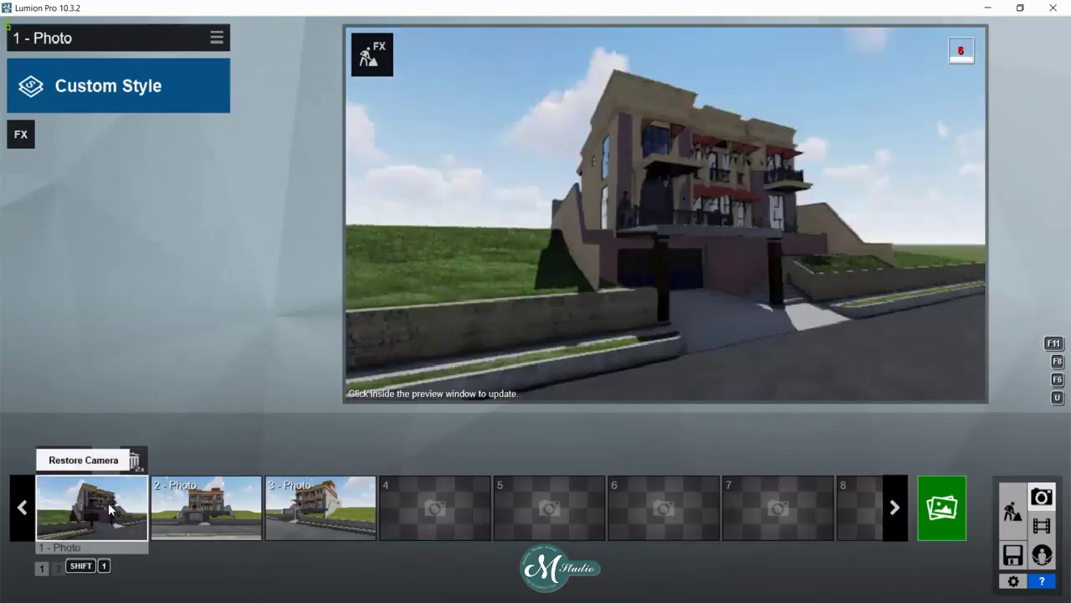
pyautogui.click(74, 86)
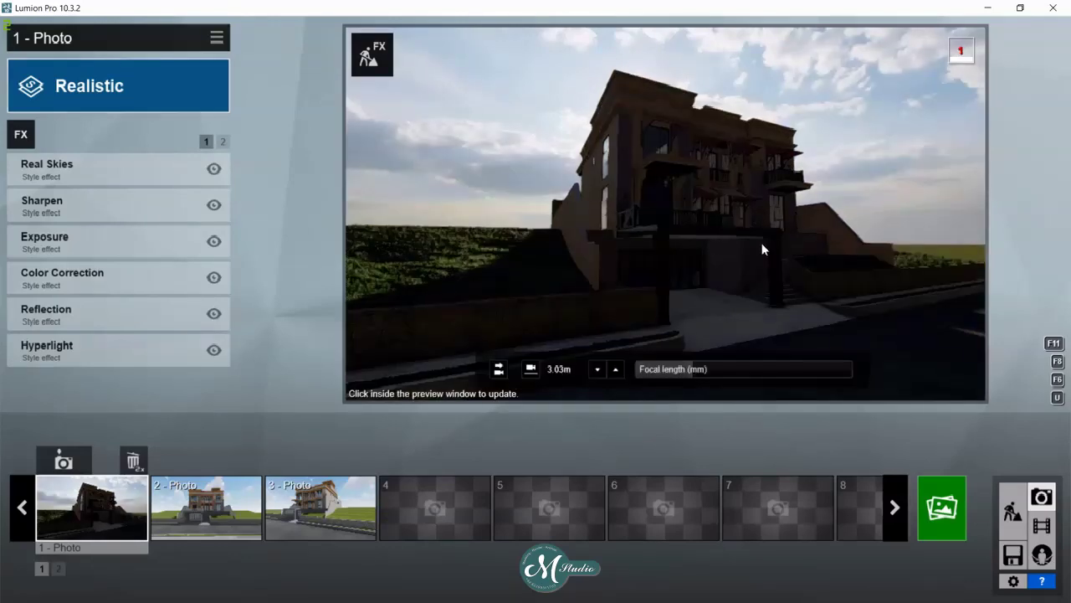
pyautogui.click(693, 289)
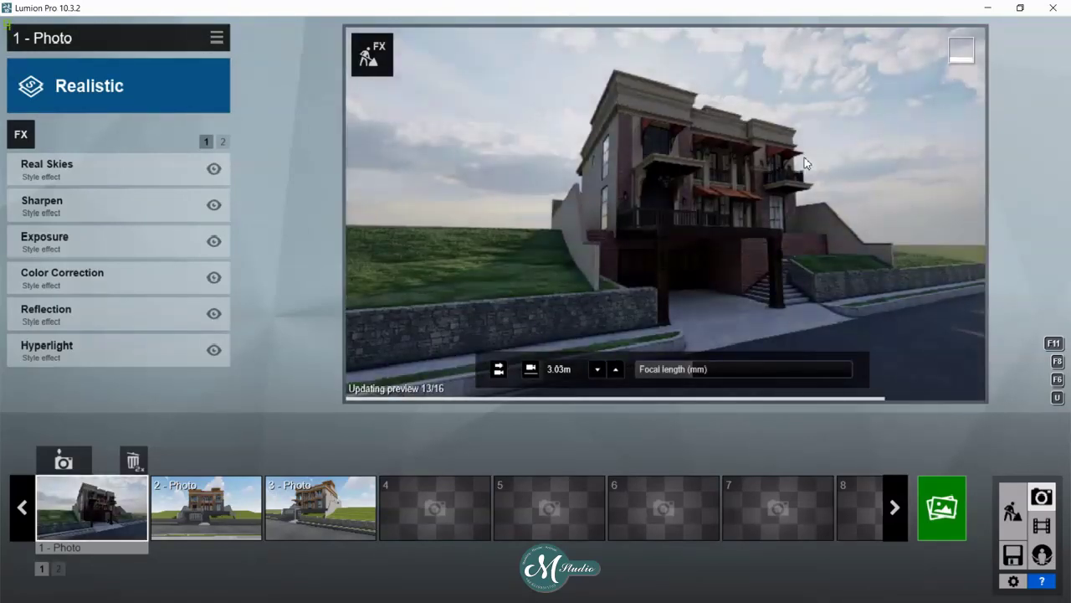
# - Apply the Realistic style to Photo 2, refresh its preview, and return to Build mode
pyautogui.click(231, 505)
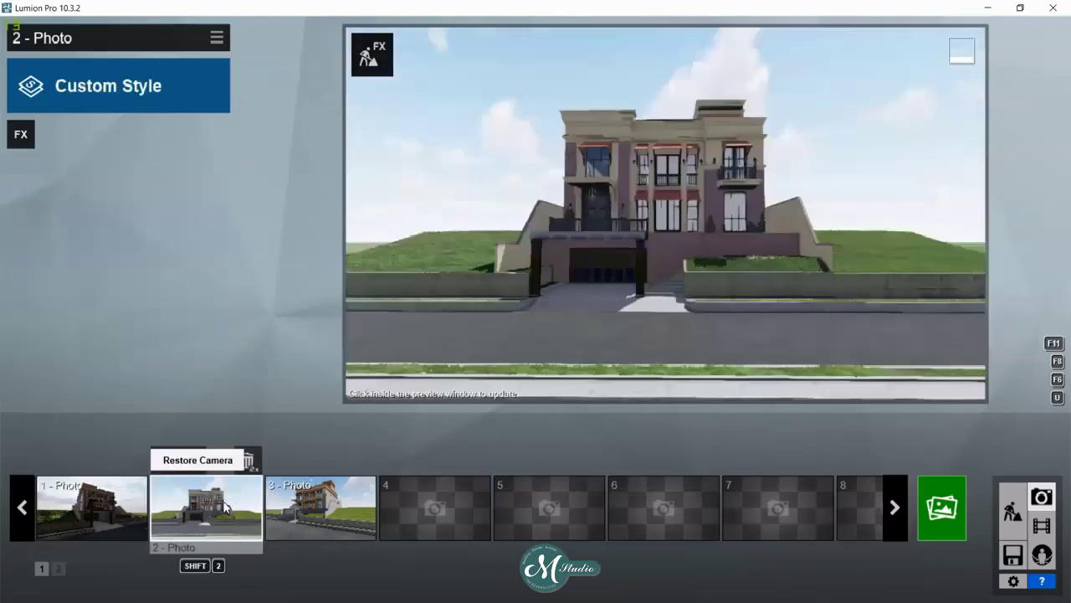
pyautogui.click(153, 90)
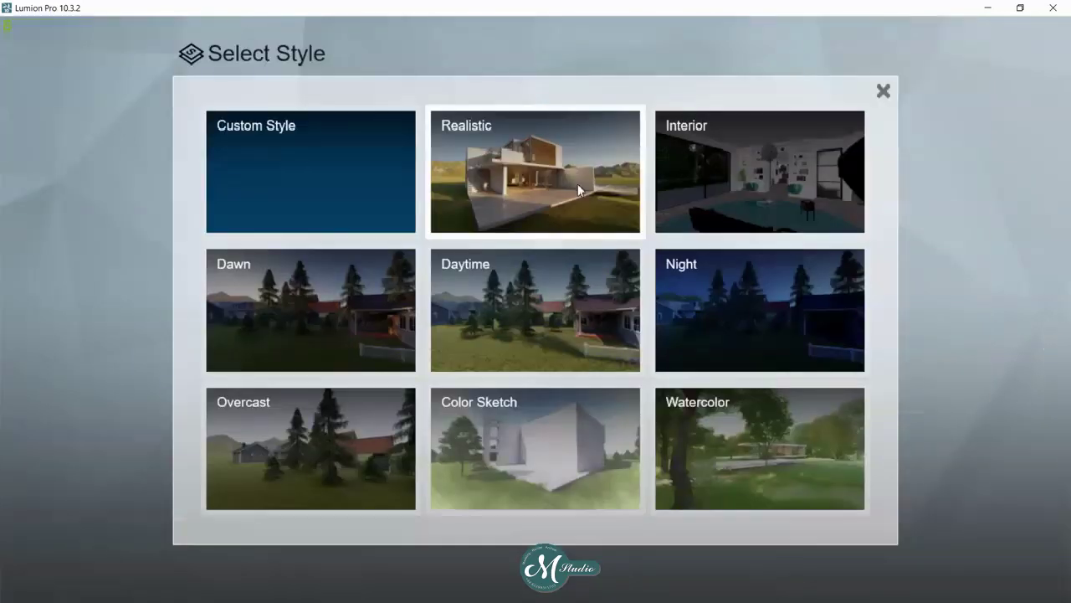
pyautogui.click(639, 227)
pyautogui.click(640, 230)
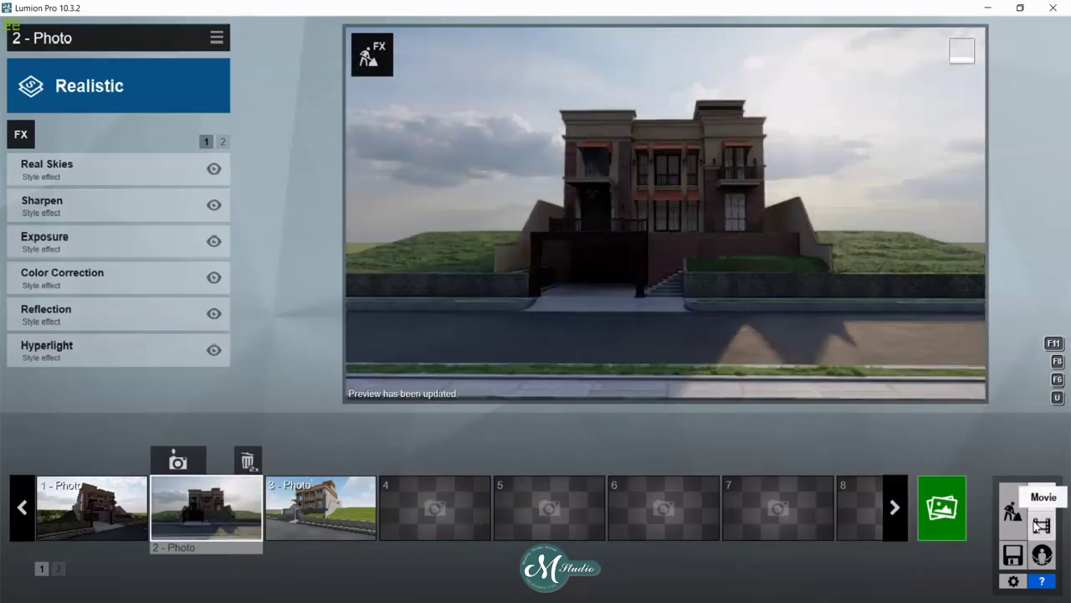
pyautogui.click(1013, 511)
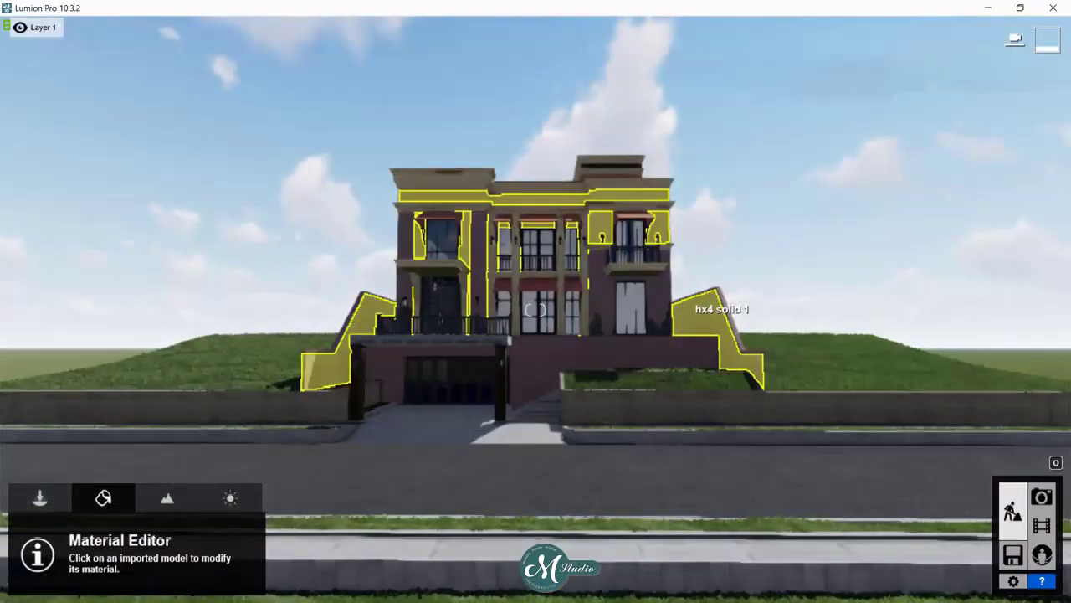
# - Place a silver sedan from the Transport library in the driveway under the carport
pyautogui.press('w')
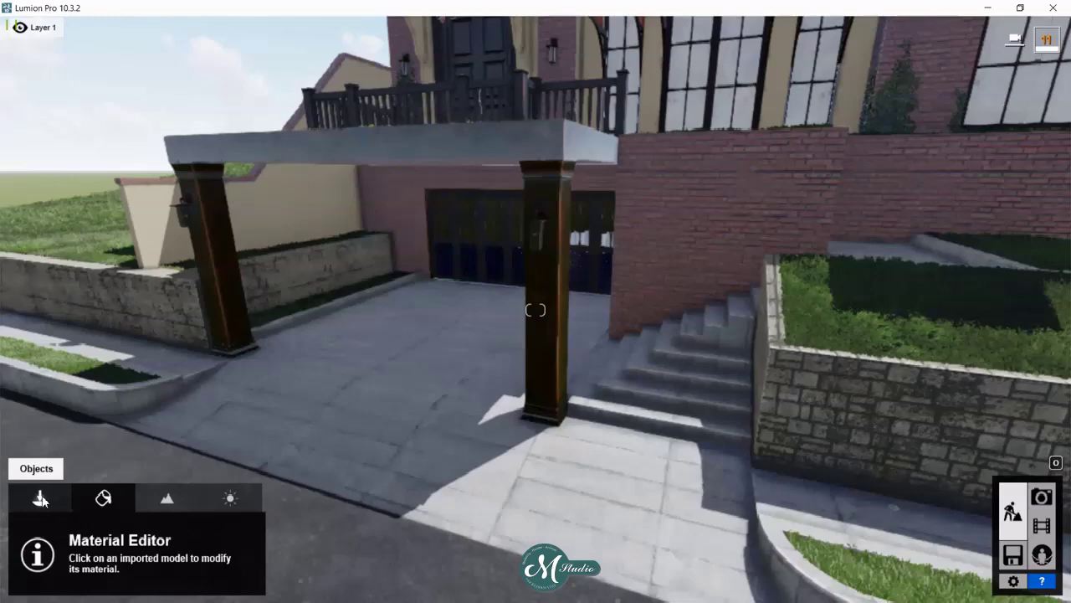
pyautogui.click(40, 499)
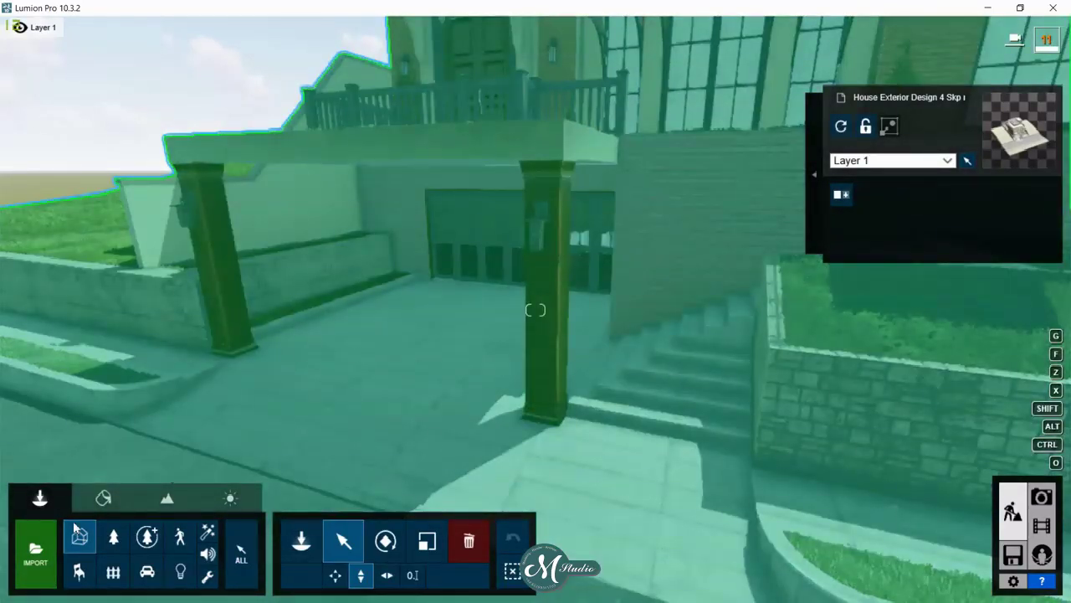
pyautogui.click(147, 572)
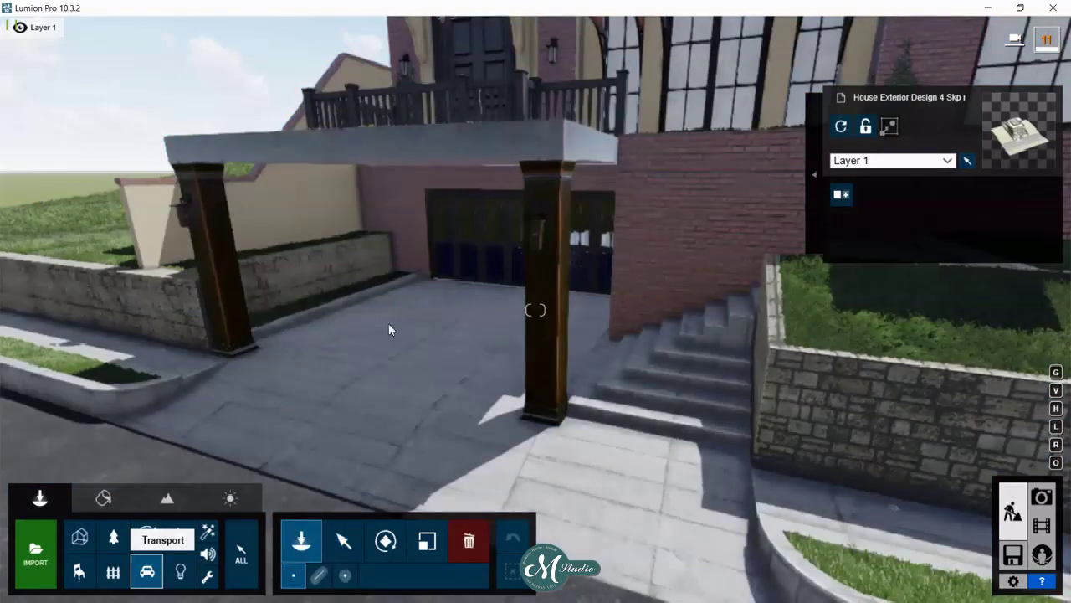
pyautogui.click(147, 572)
pyautogui.moveTo(184, 337)
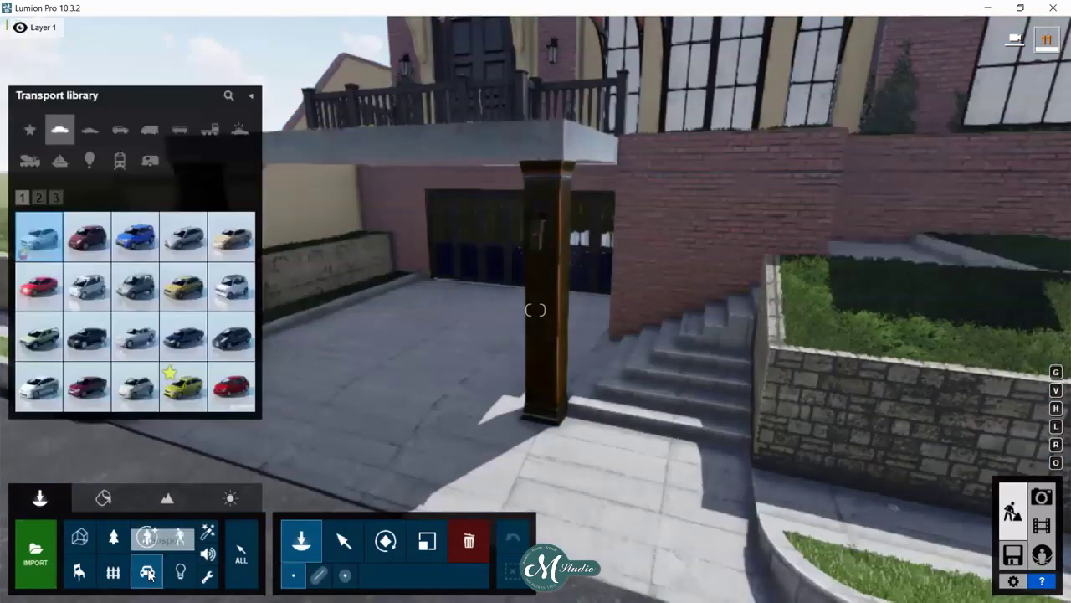
pyautogui.click(183, 339)
pyautogui.click(396, 339)
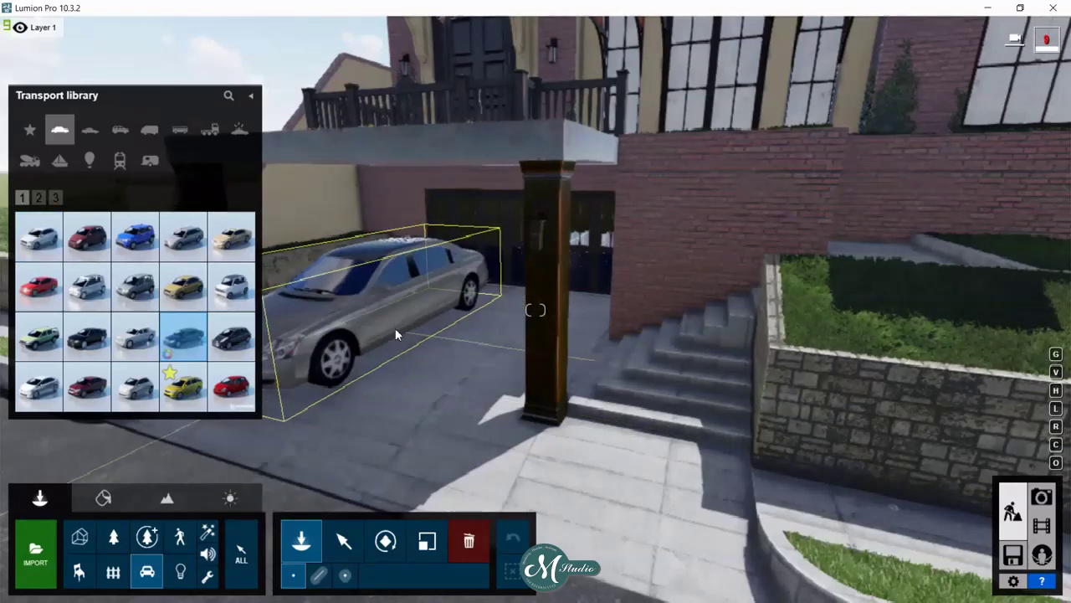
pyautogui.click(87, 337)
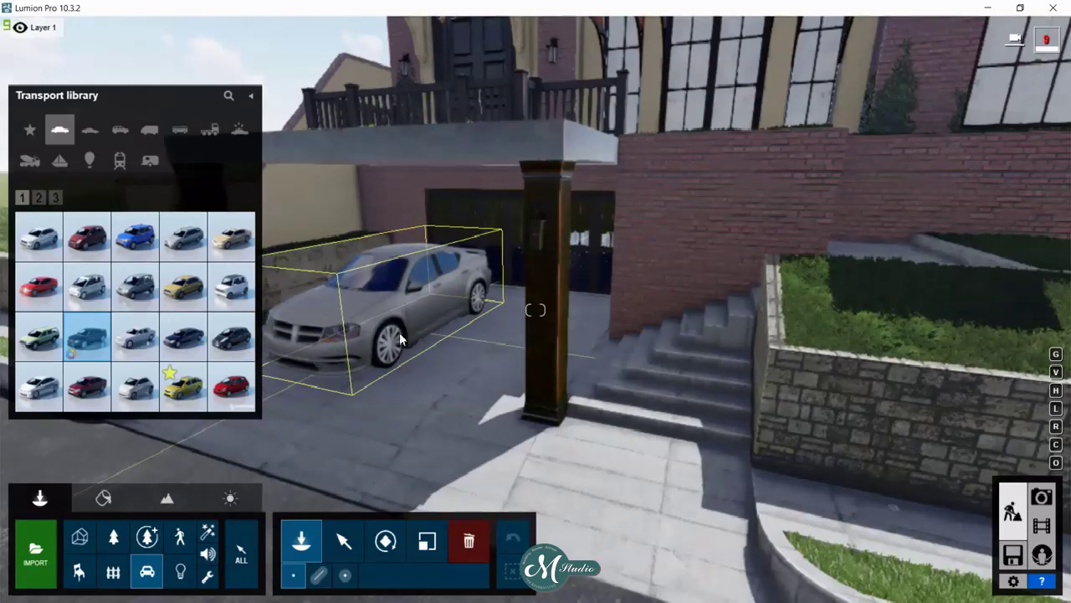
pyautogui.click(400, 332)
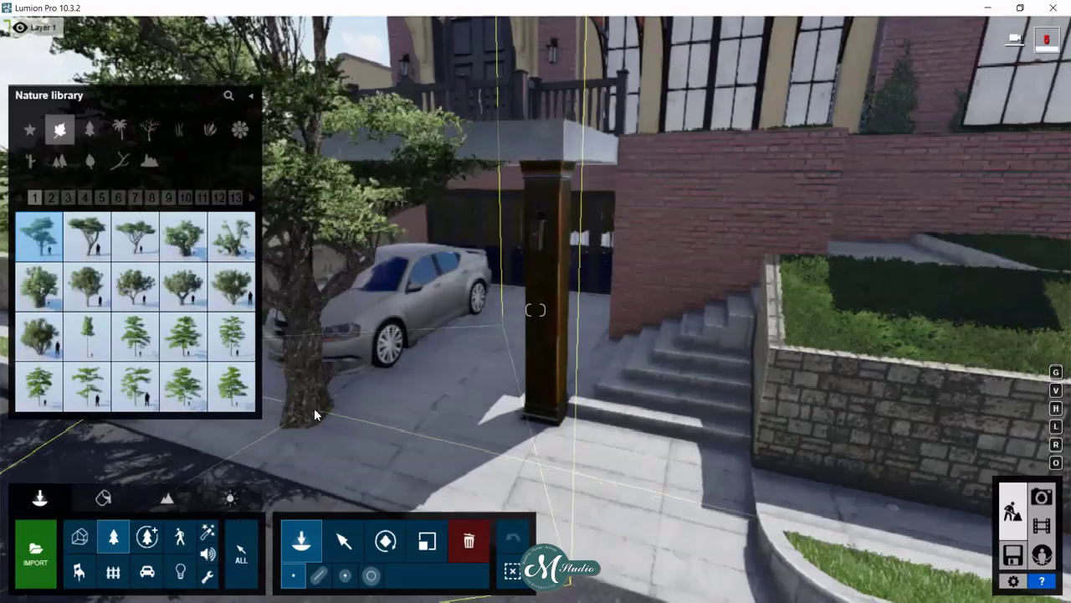
# - Move the Acacia2 RT tree onto the right corner of the raised front lawn
pyautogui.moveTo(314, 408); pyautogui.dragTo(468, 401, button='right')
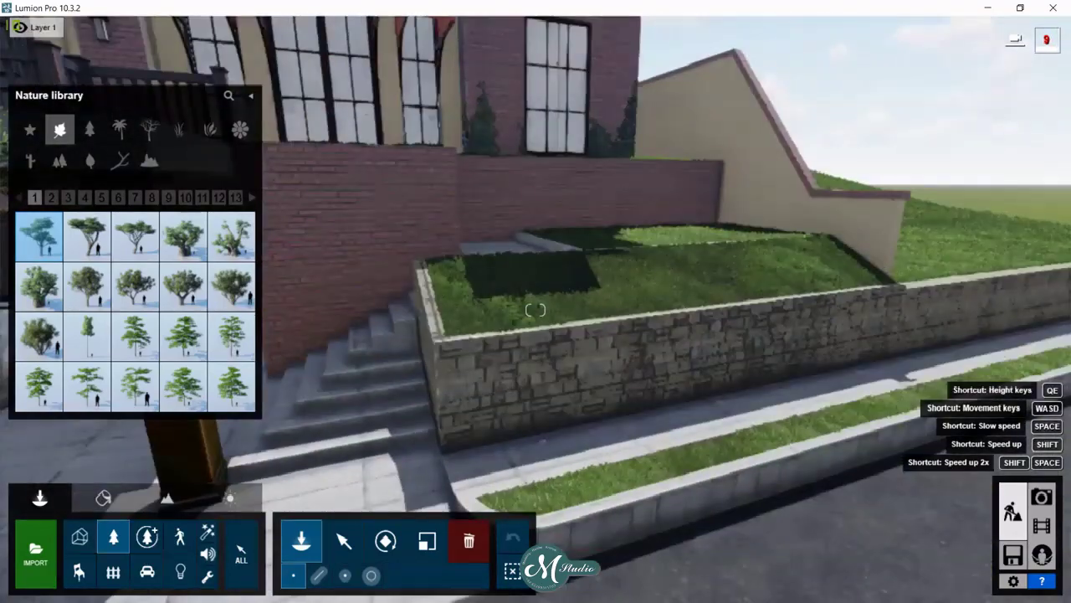
pyautogui.moveTo(536, 310); pyautogui.dragTo(469, 309, button='right')
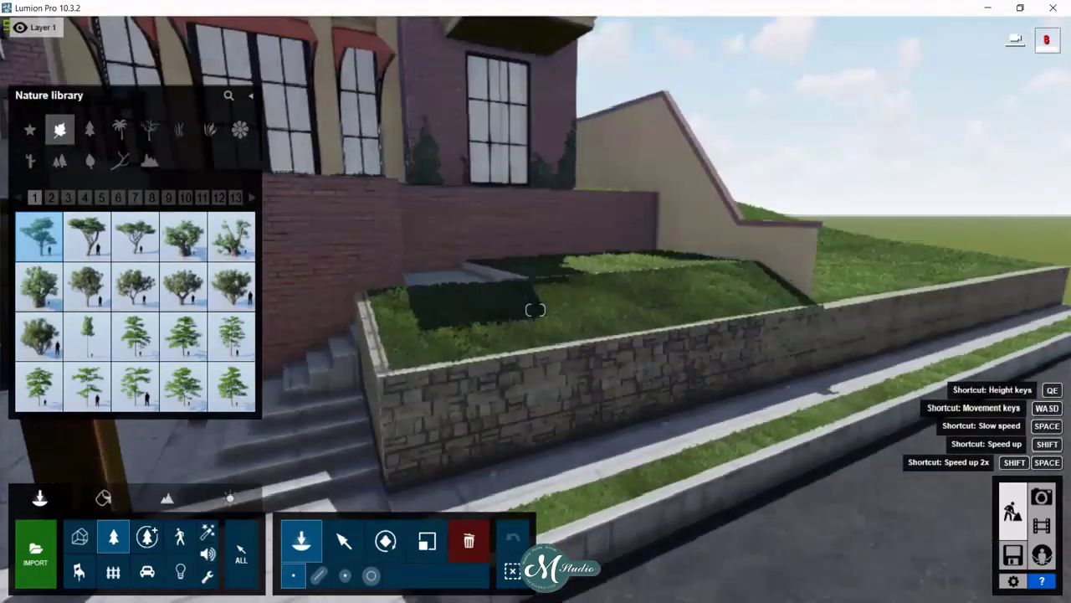
pyautogui.click(122, 130)
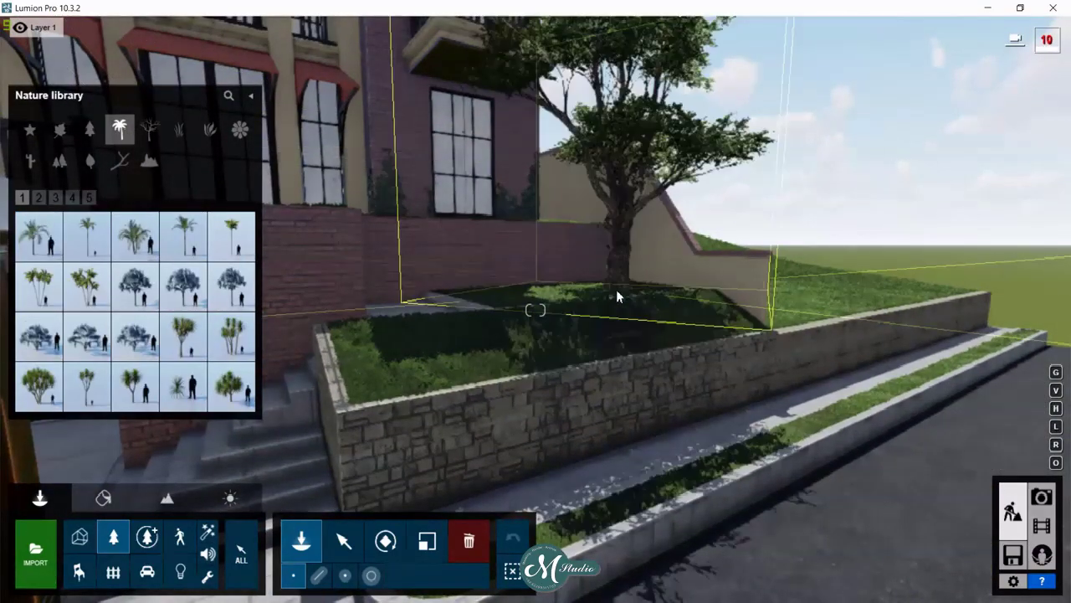
pyautogui.moveTo(409, 259); pyautogui.dragTo(586, 260, button='right')
pyautogui.moveTo(536, 310); pyautogui.dragTo(554, 250, button='right')
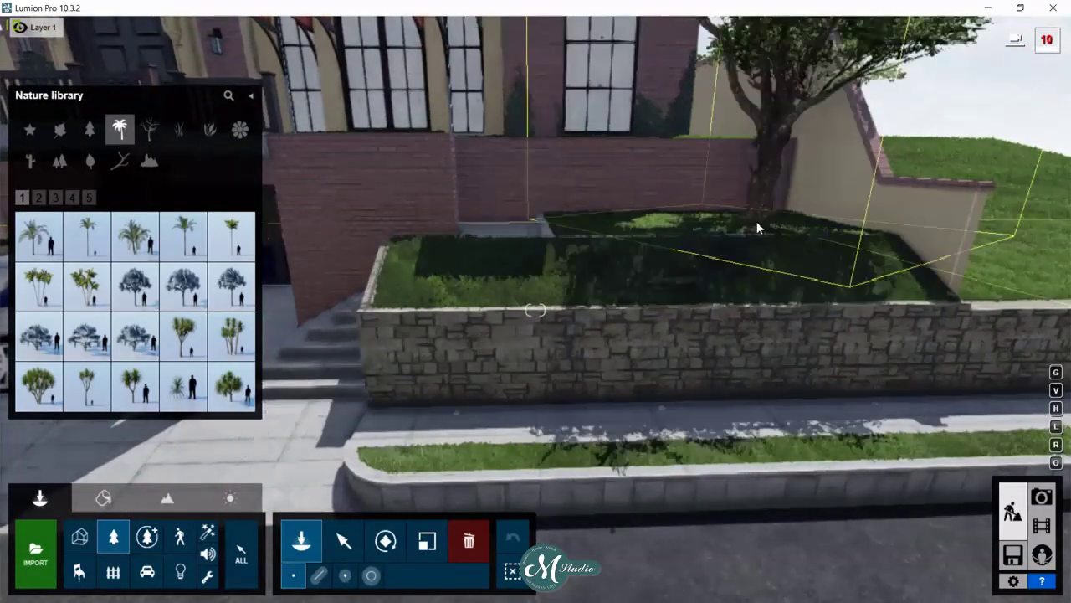
pyautogui.moveTo(756, 220); pyautogui.dragTo(757, 151, button='right')
pyautogui.moveTo(756, 221); pyautogui.dragTo(765, 240, button='right')
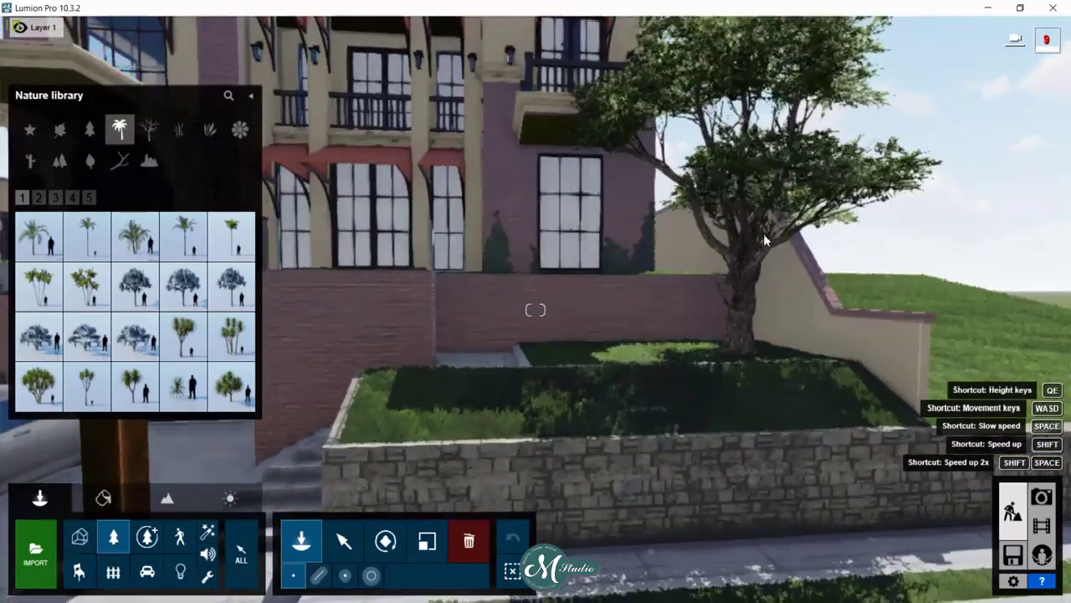
pyautogui.moveTo(738, 345)
pyautogui.mouseDown()
pyautogui.moveTo(824, 400)
pyautogui.moveTo(815, 392)
pyautogui.mouseUp()
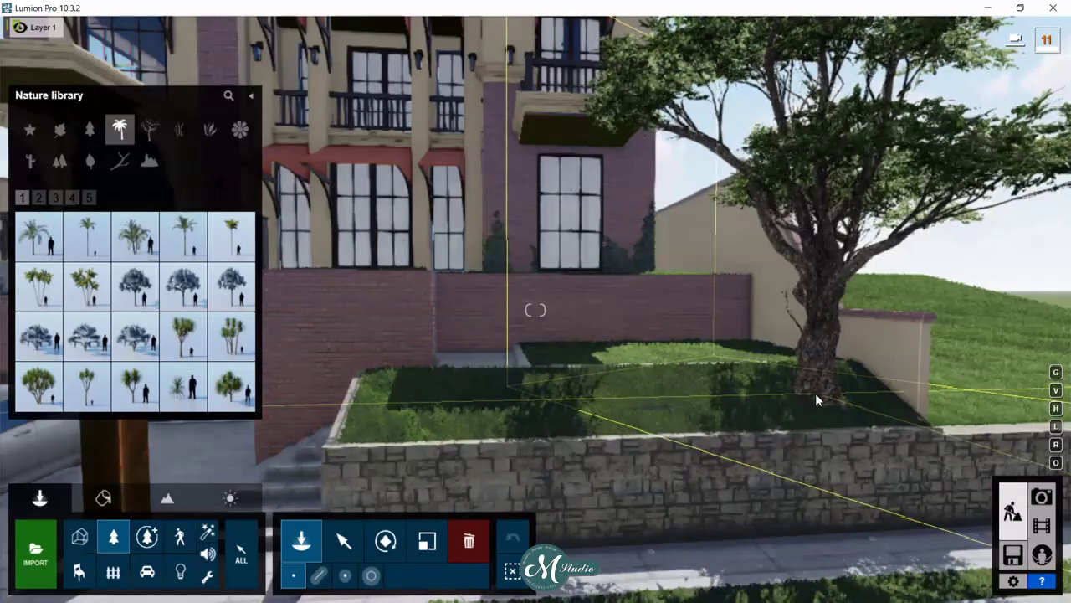
# - Select the acacia with the Scale tool, then switch back to placing Nature objects
pyautogui.click(427, 541)
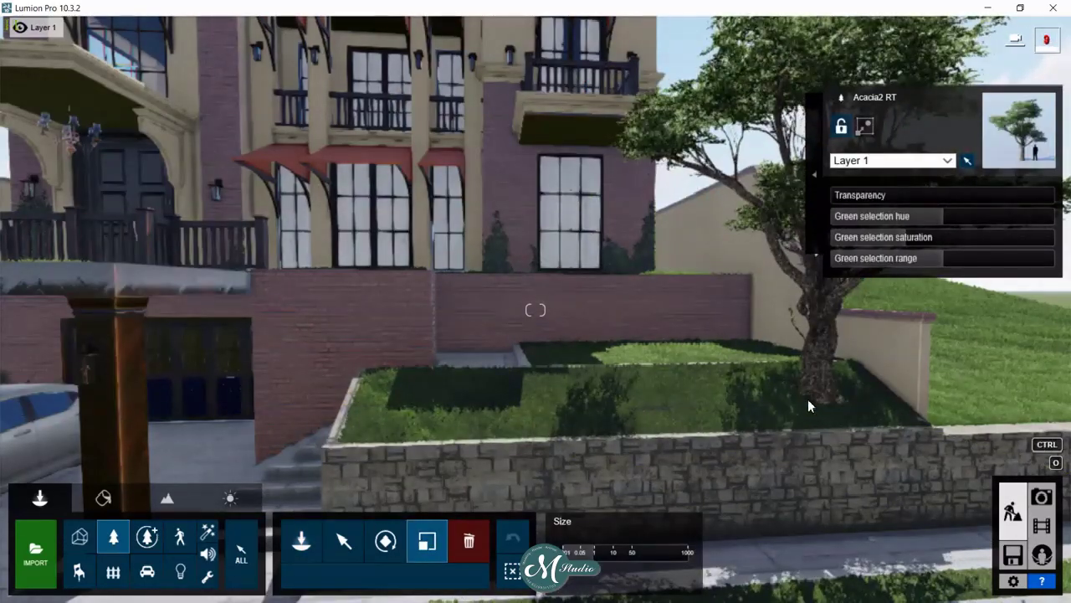
pyautogui.click(809, 402)
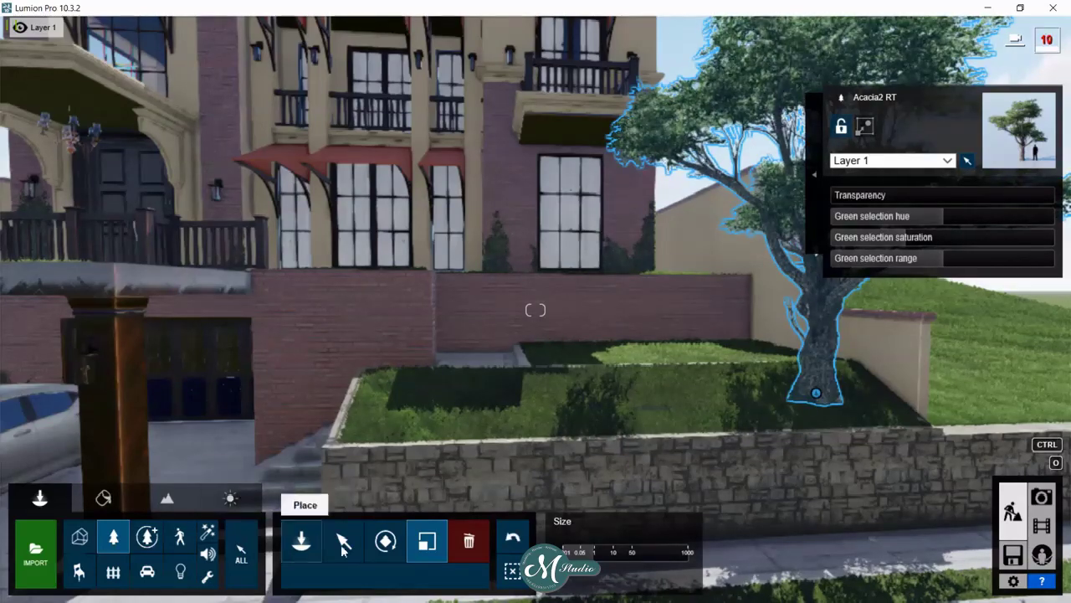
pyautogui.click(114, 539)
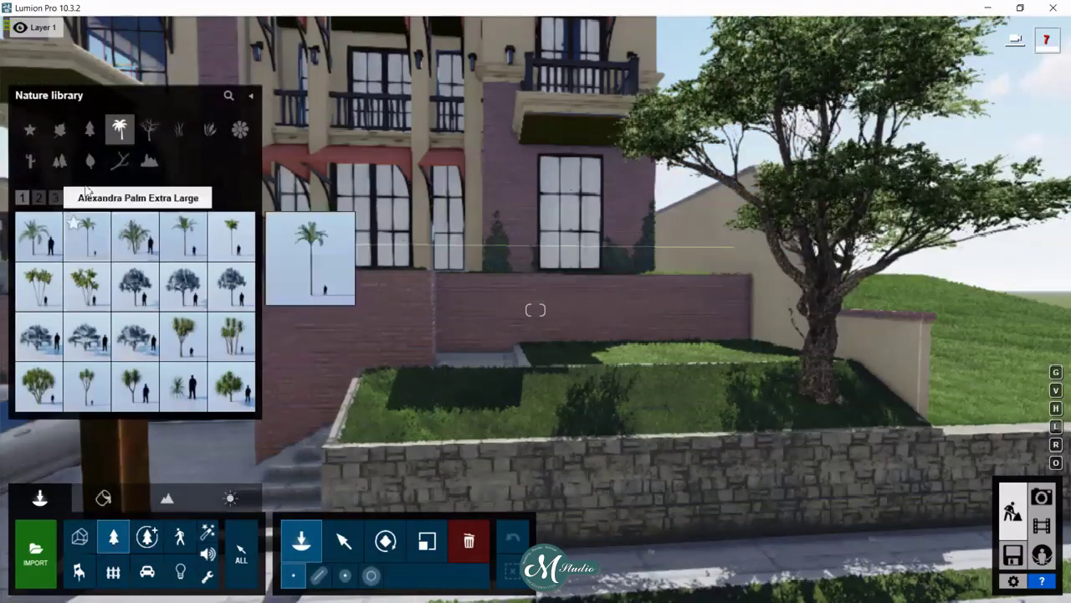
# - Plant two palms from the second page in the planter behind the acacia
pyautogui.click(40, 199)
pyautogui.moveTo(135, 236)
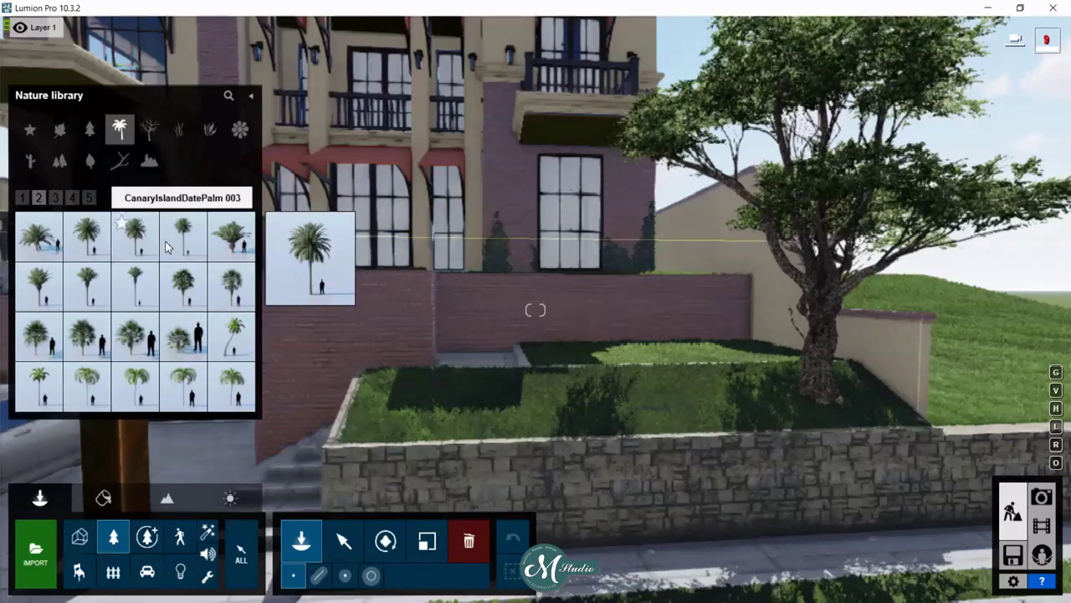
pyautogui.click(706, 340)
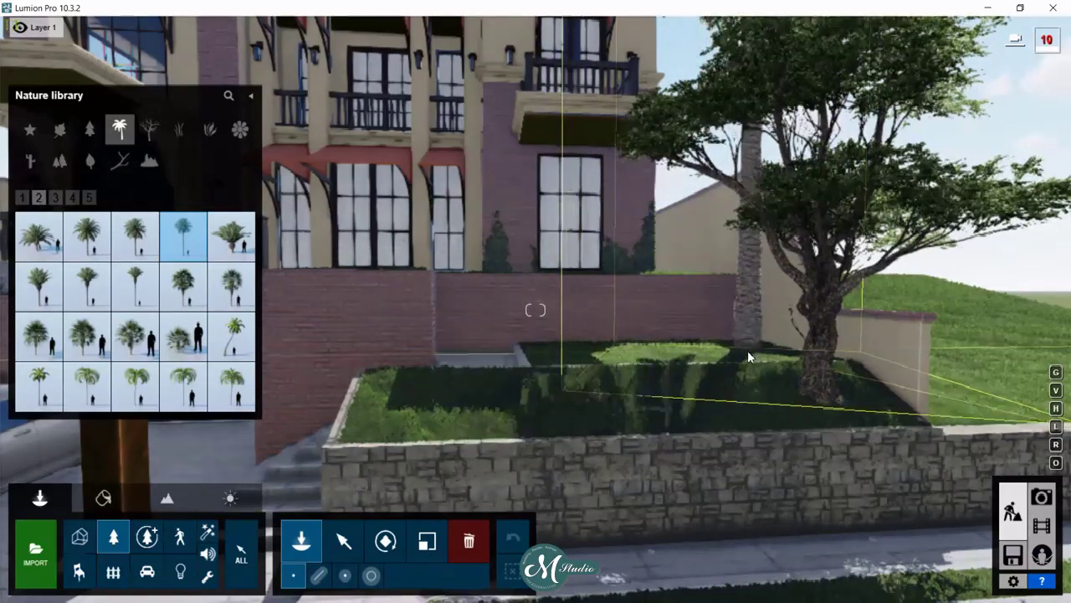
pyautogui.click(748, 350)
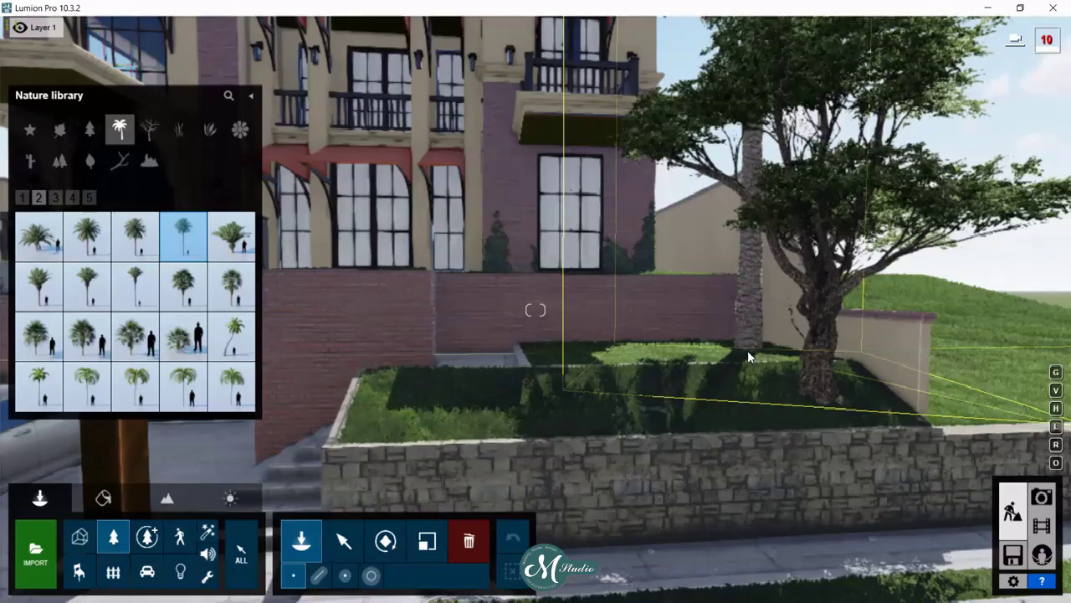
pyautogui.click(135, 236)
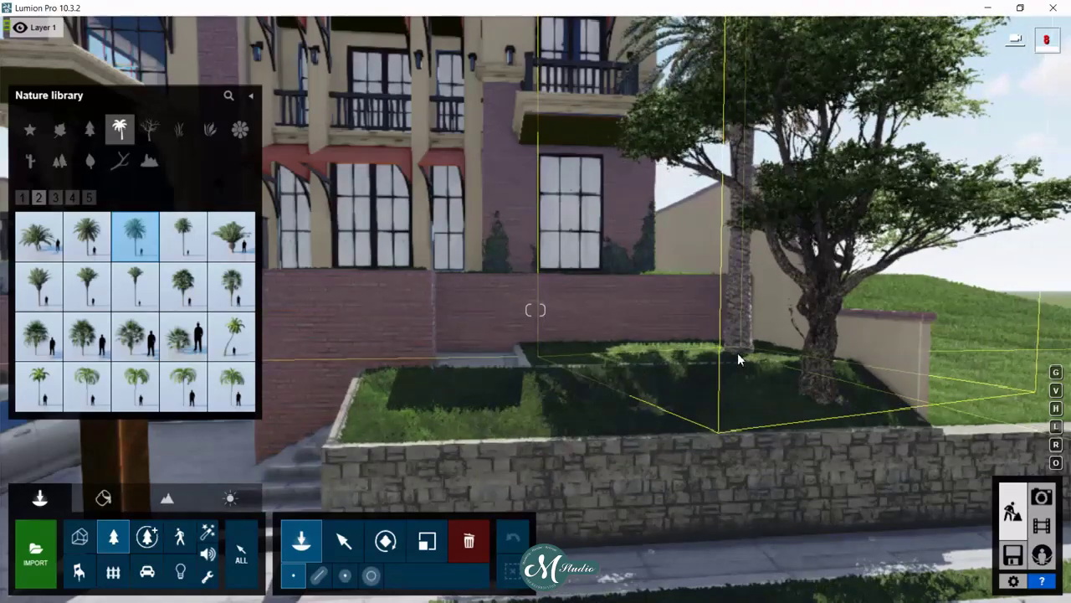
pyautogui.moveTo(800, 391); pyautogui.dragTo(106, 262, button='right')
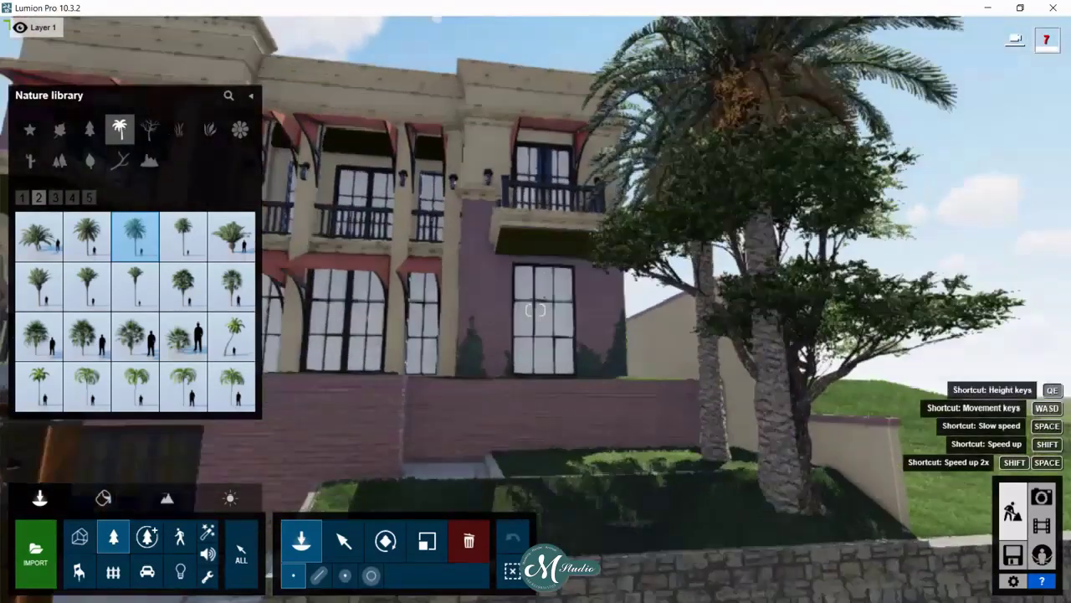
# - Plant a CanaryIslandDatePalm 005 in the front planter near the steps
pyautogui.click(231, 236)
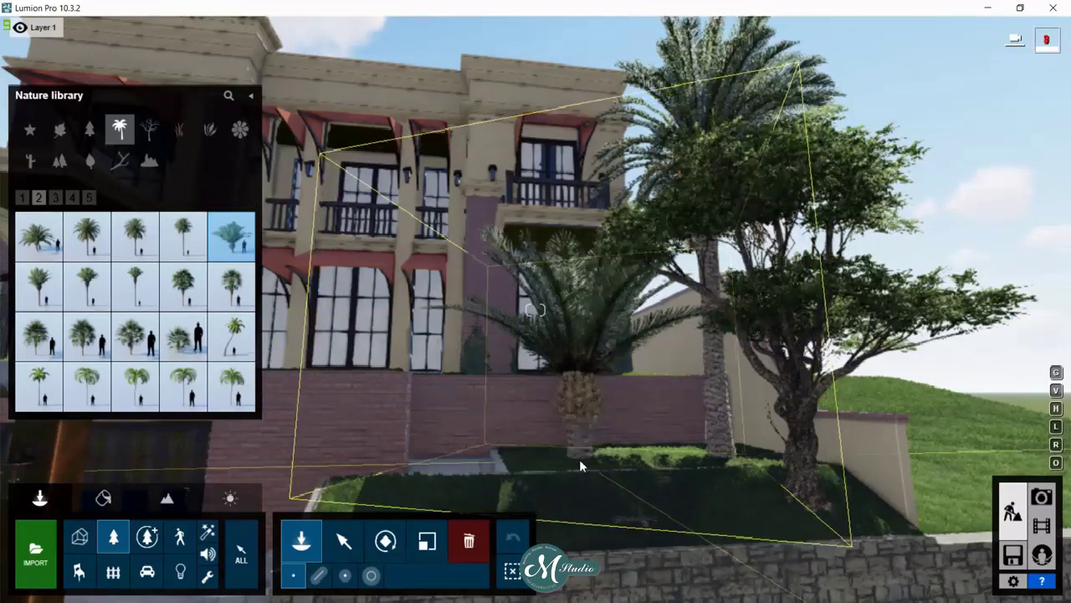
pyautogui.click(579, 458)
pyautogui.moveTo(580, 459); pyautogui.dragTo(251, 418, button='right')
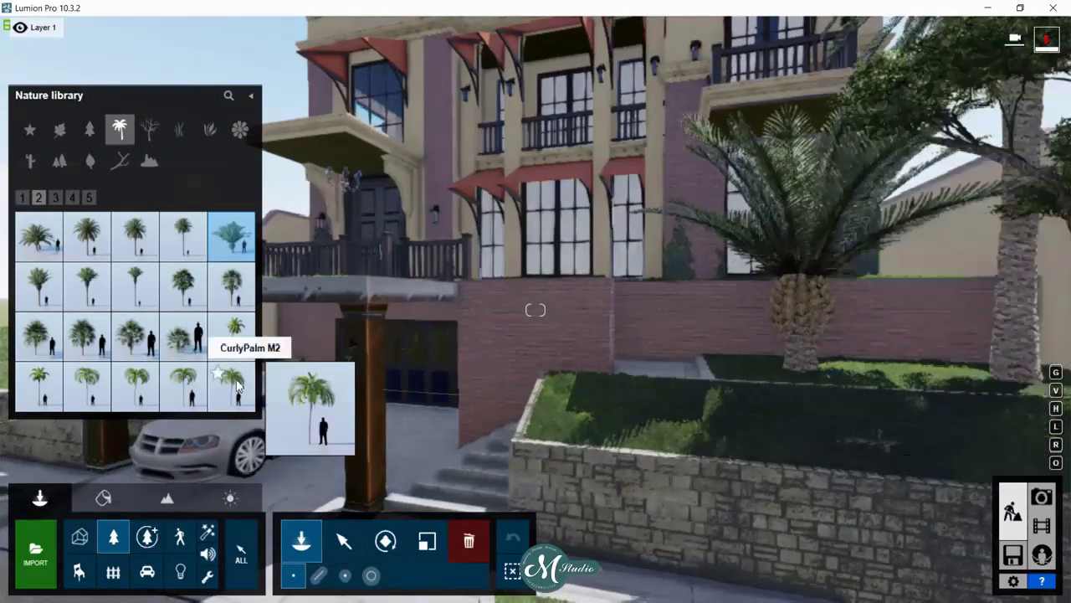
pyautogui.click(55, 197)
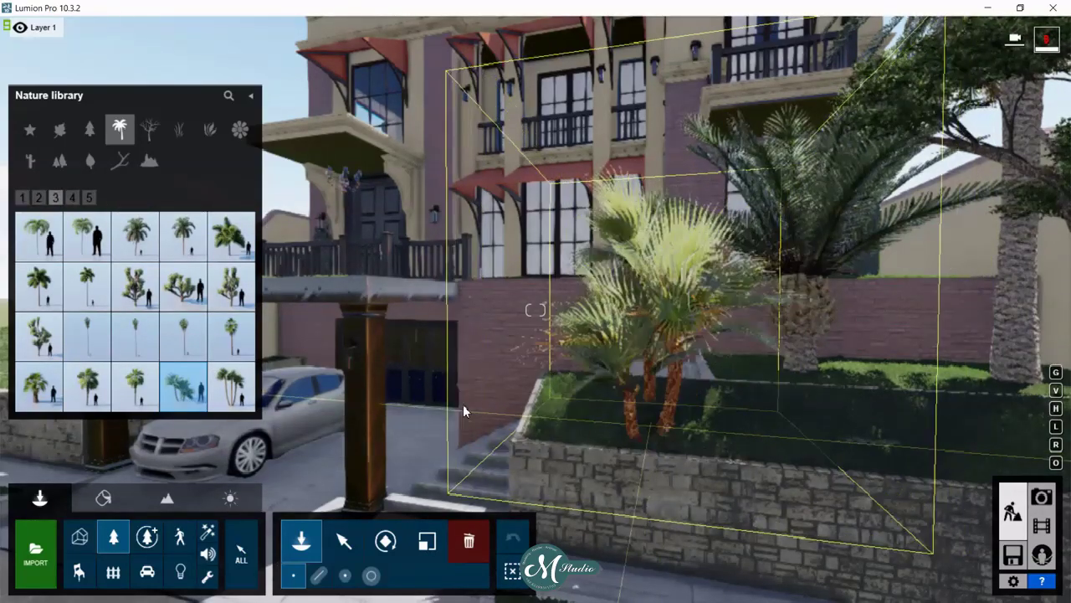
pyautogui.click(90, 199)
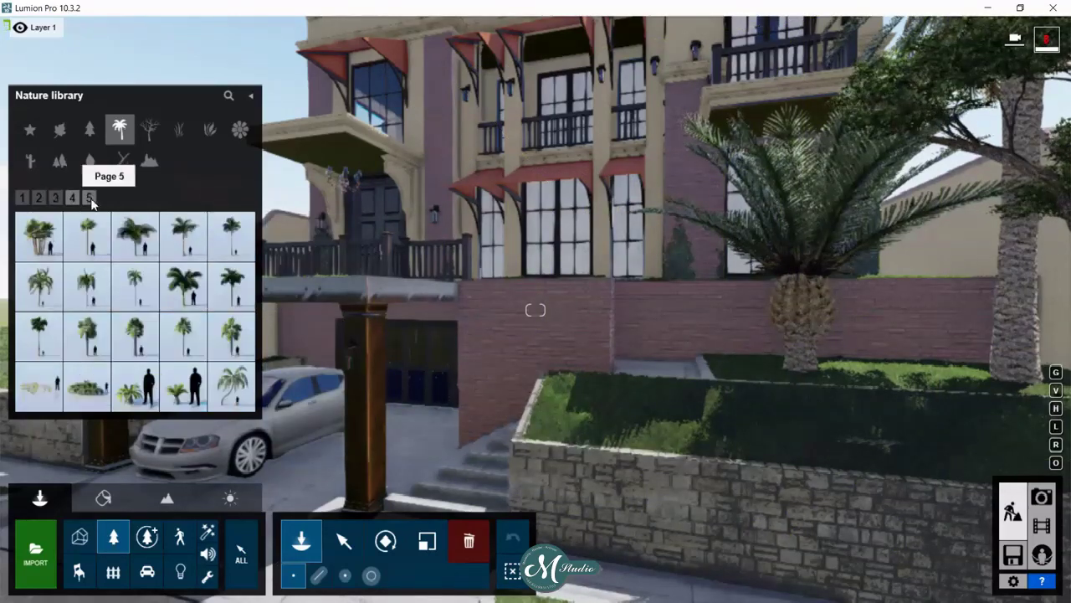
pyautogui.moveTo(135, 385)
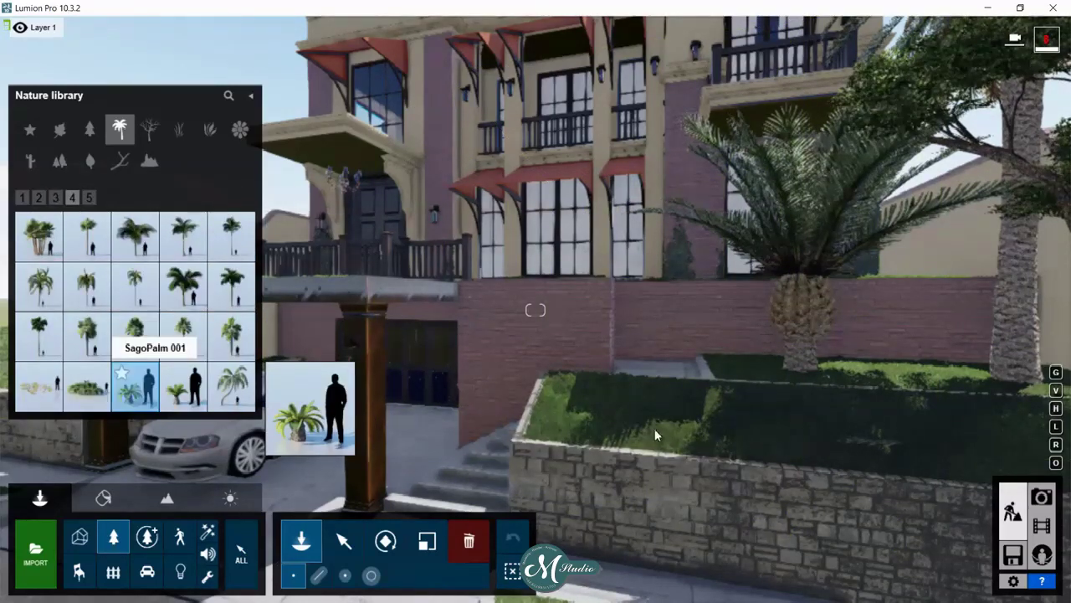
# - Plant SagoPalm 001 and a slightly scaled-down SabalPalmetto LowCluster in the planter
pyautogui.click(618, 417)
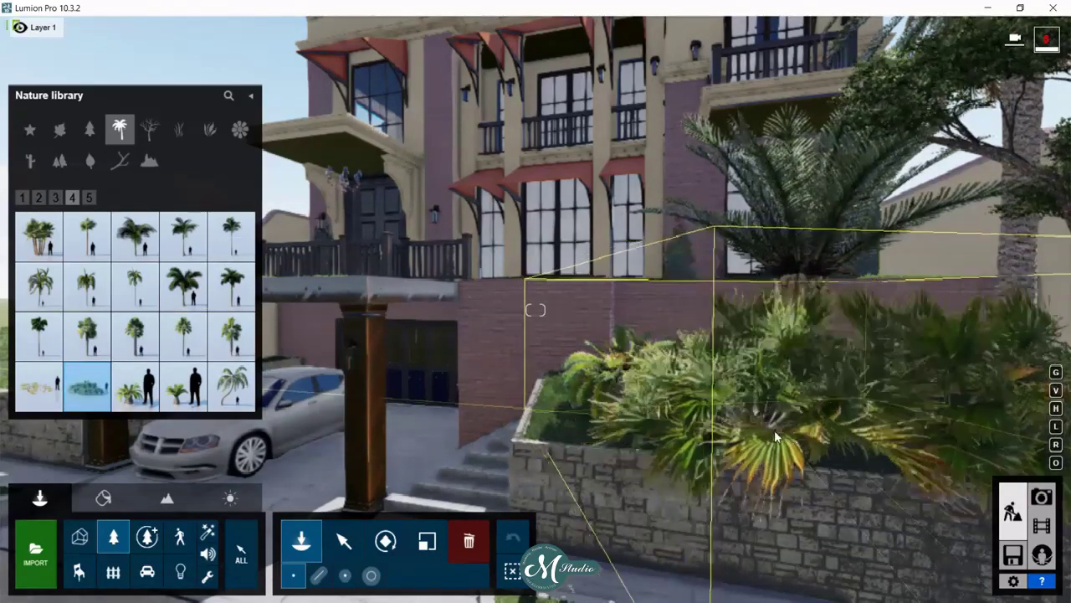
pyautogui.press('d')
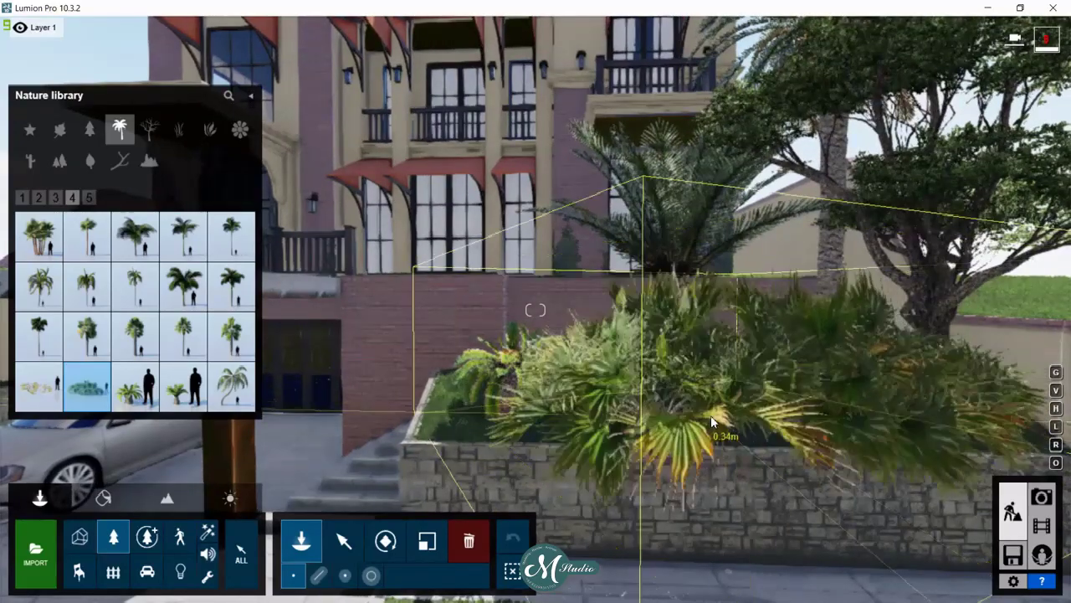
pyautogui.click(730, 412)
pyautogui.click(421, 548)
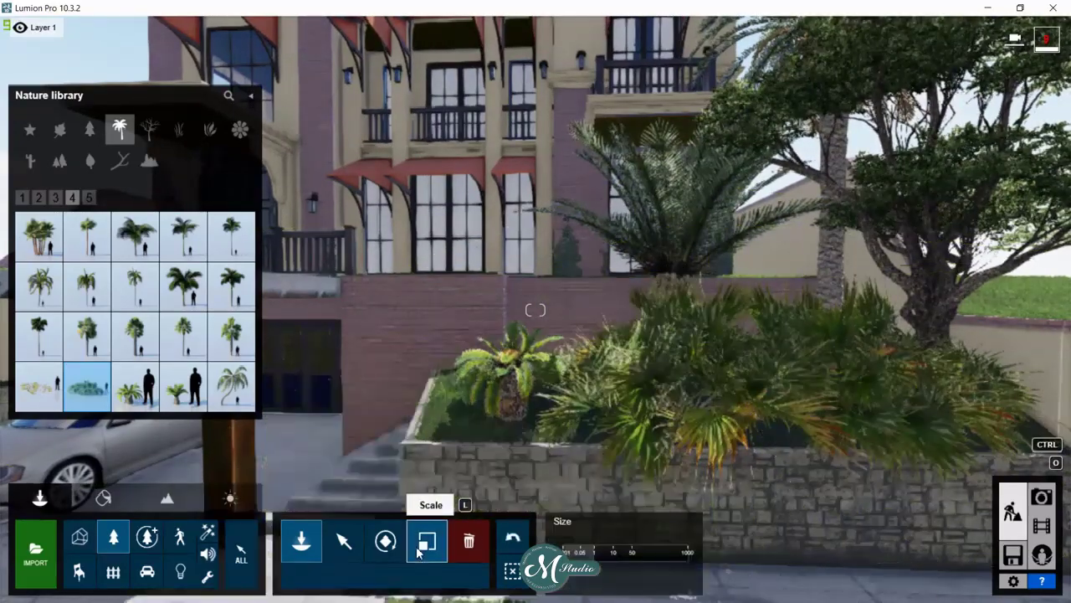
pyautogui.click(712, 416)
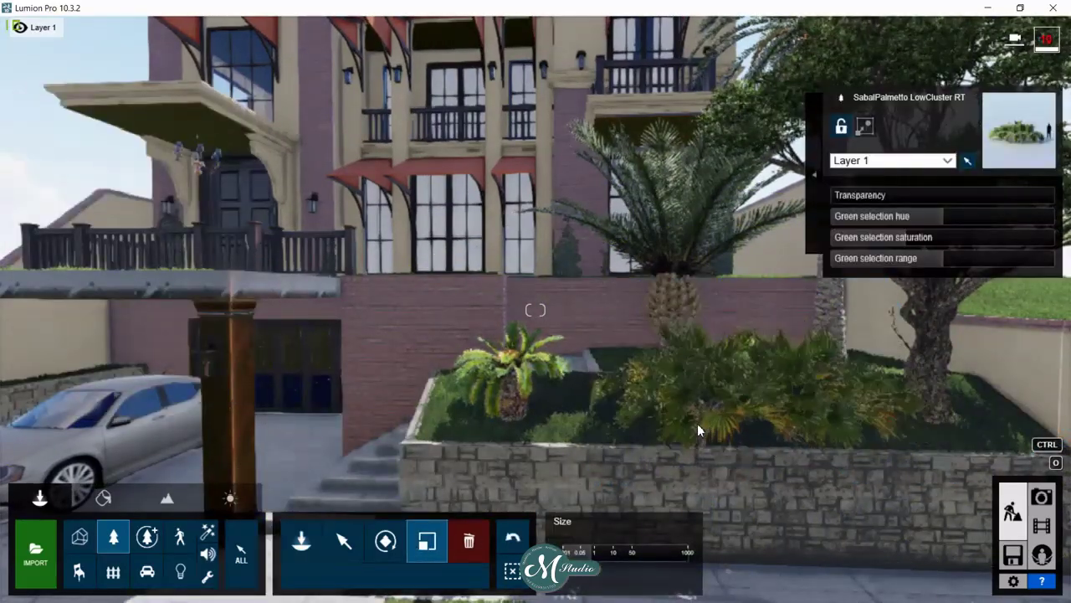
pyautogui.moveTo(697, 424); pyautogui.dragTo(693, 426)
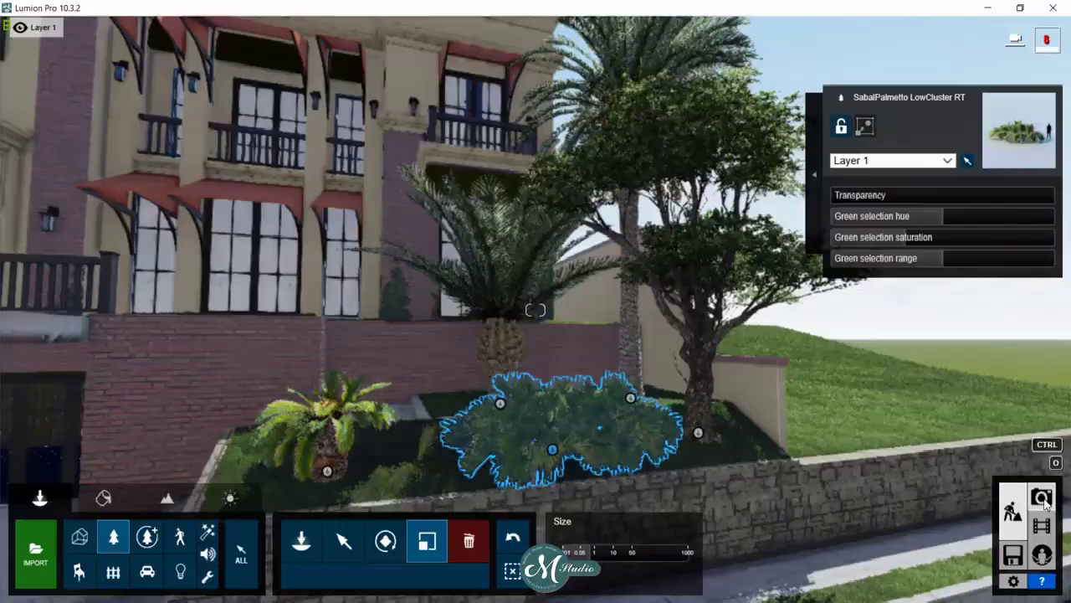
pyautogui.click(1042, 497)
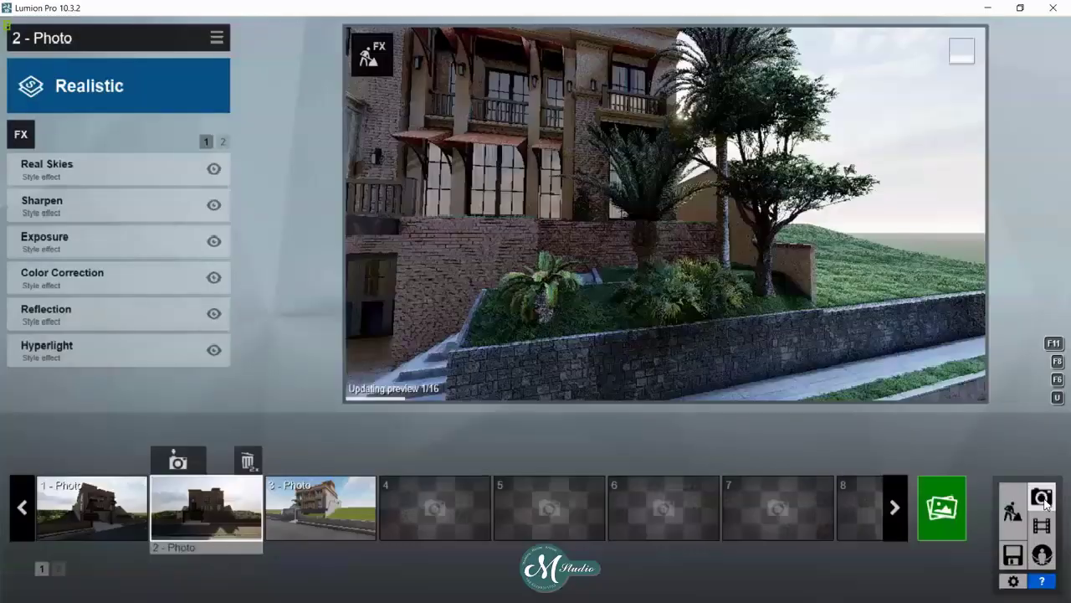
# - Preview photo 1 in Realistic style, then return to Build mode facing the street
pyautogui.click(121, 500)
pyautogui.click(643, 263)
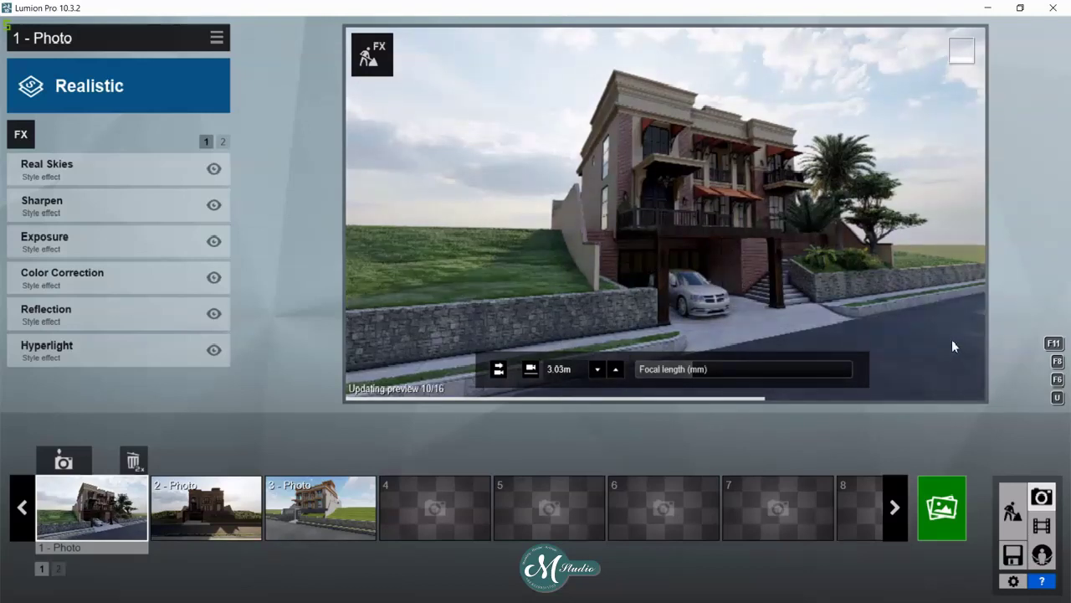
pyautogui.click(1012, 513)
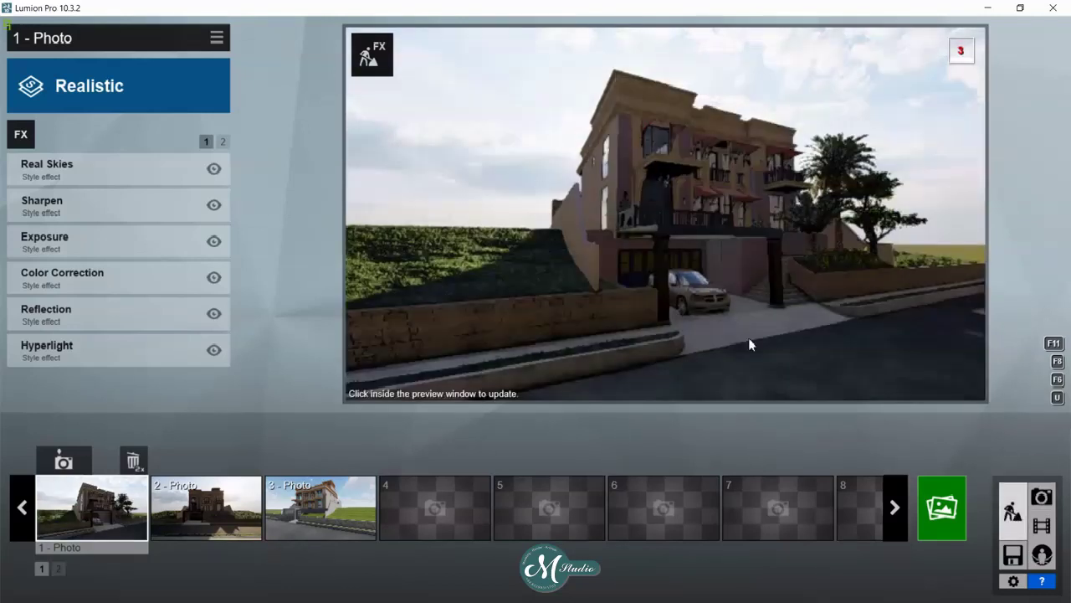
pyautogui.press('w')
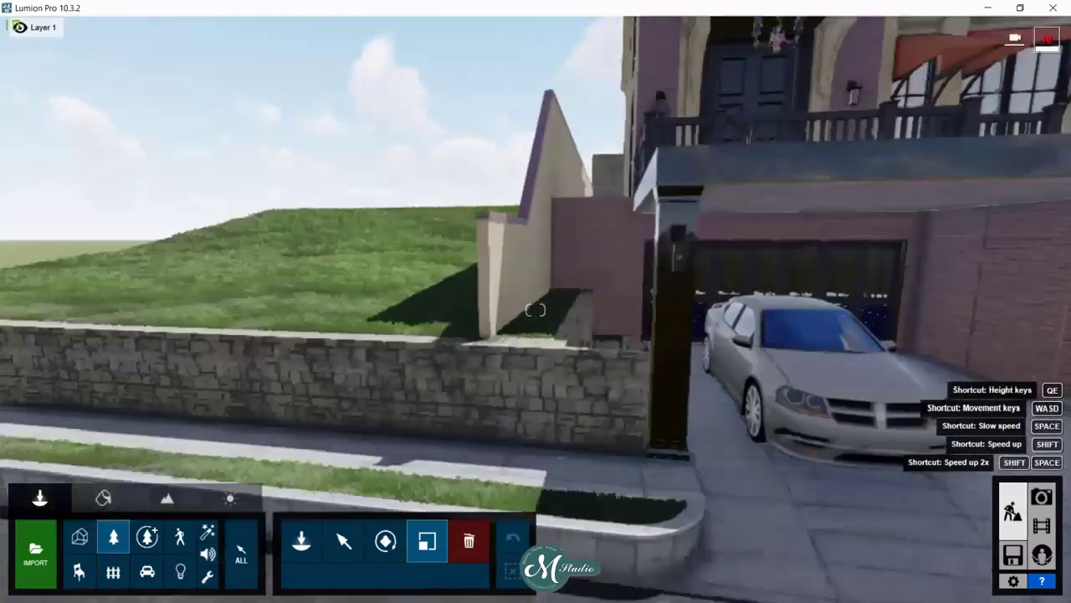
pyautogui.moveTo(536, 310); pyautogui.dragTo(535, 309, button='right')
pyautogui.press('s')
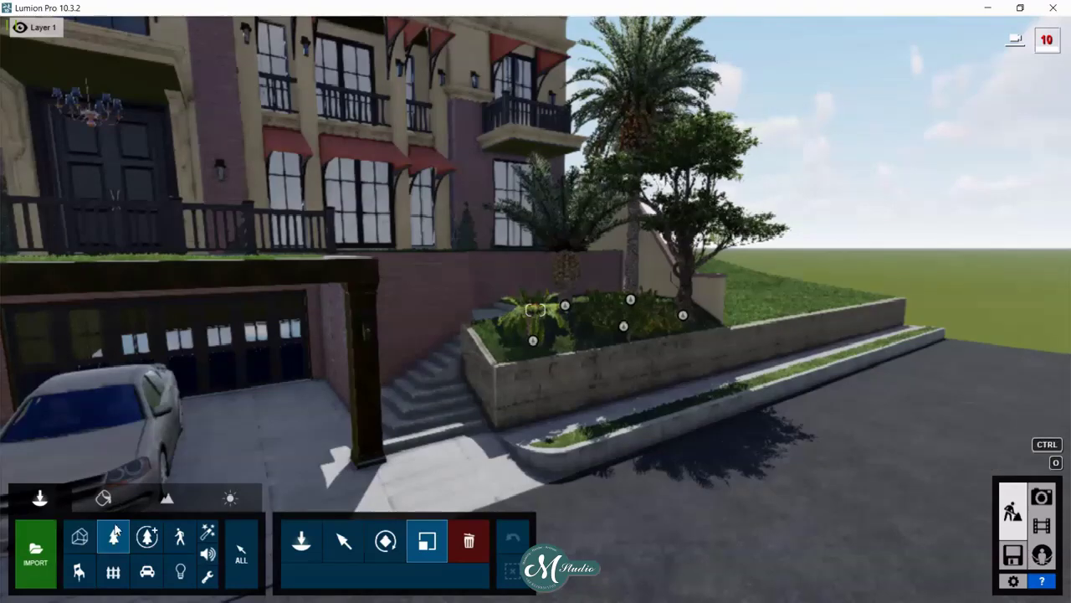
# - Place Esparto grass clumps in the raised planter beside the tree
pyautogui.click(117, 537)
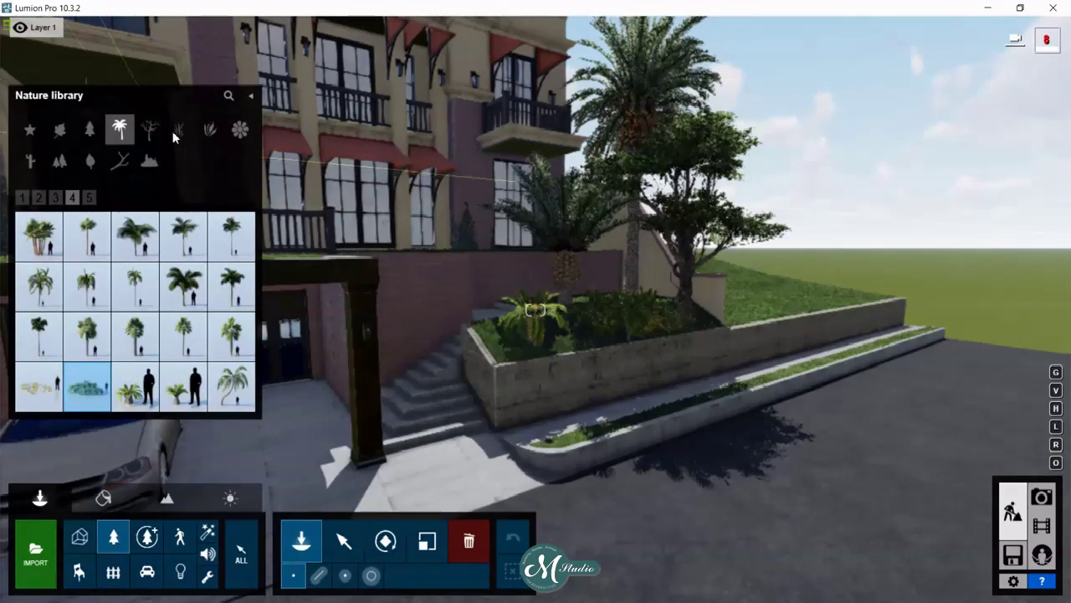
pyautogui.click(210, 132)
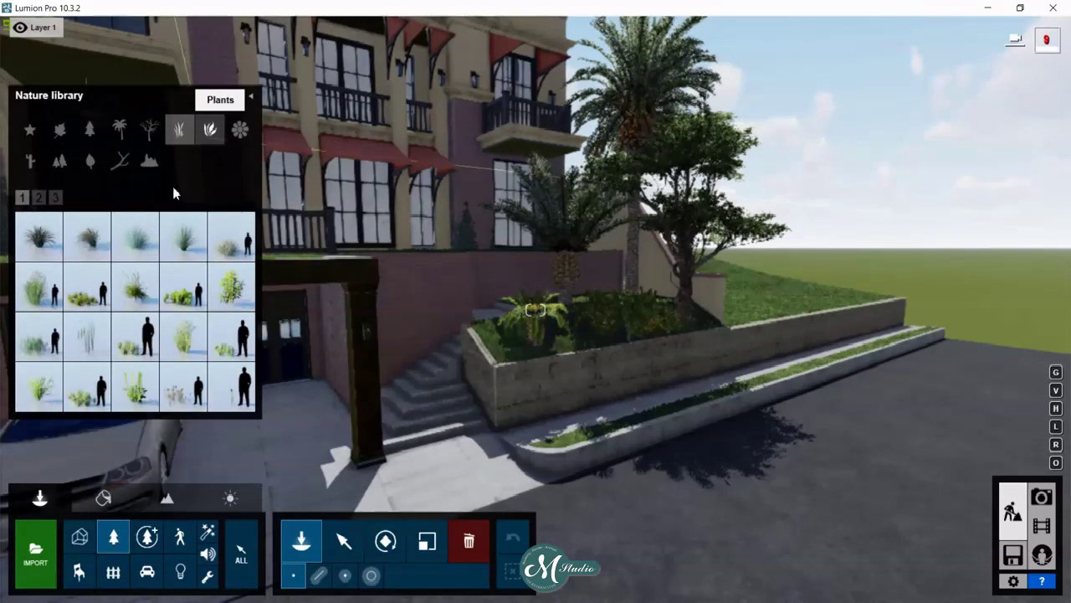
pyautogui.click(231, 256)
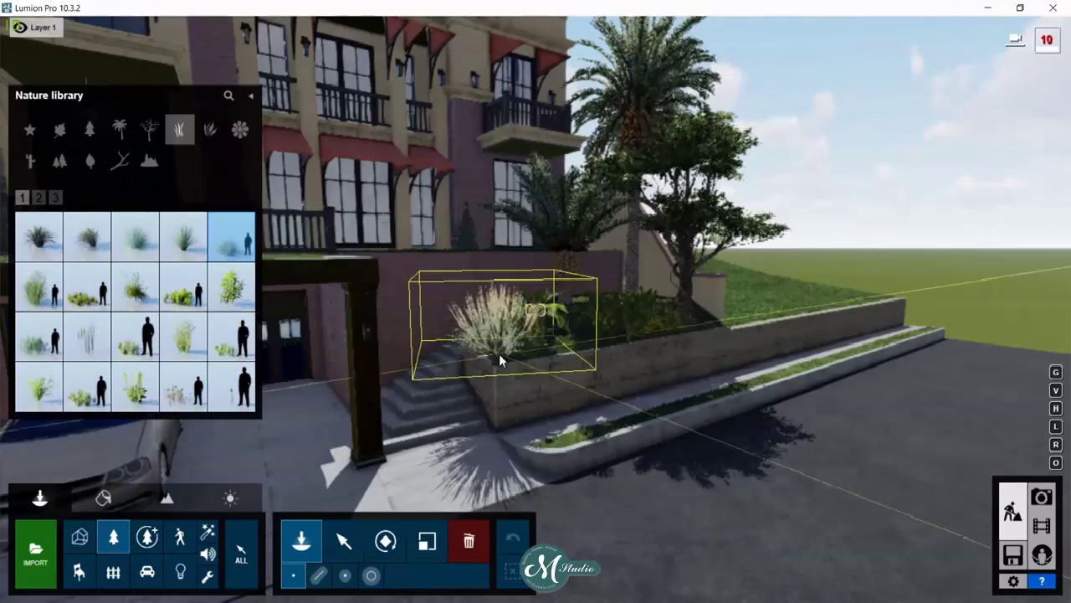
pyautogui.click(499, 353)
pyautogui.moveTo(498, 353); pyautogui.dragTo(676, 300, button='right')
pyautogui.click(675, 296)
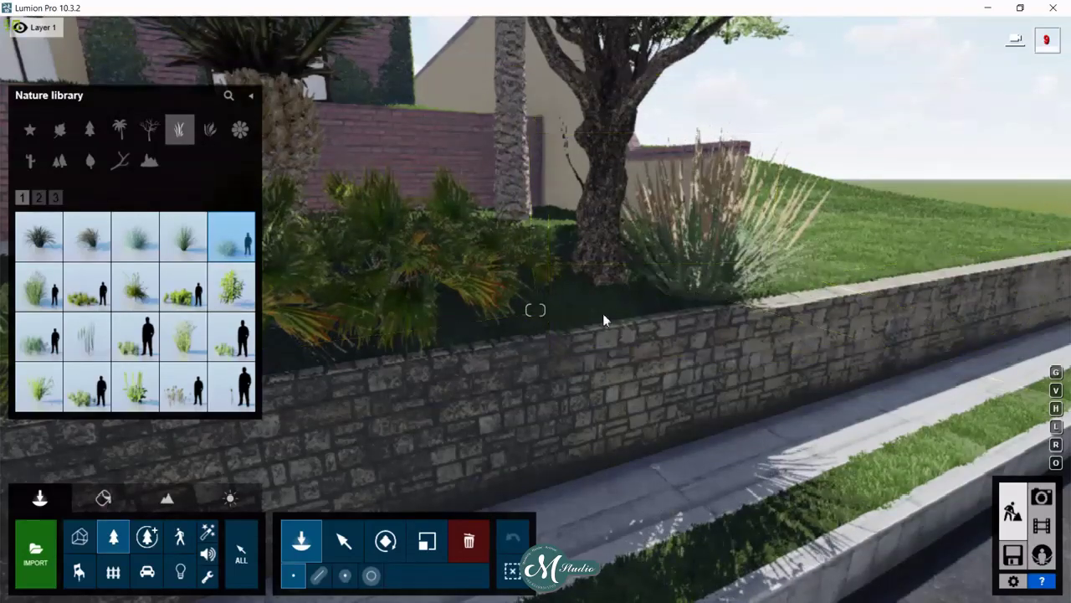
pyautogui.moveTo(603, 313); pyautogui.dragTo(446, 224, button='right')
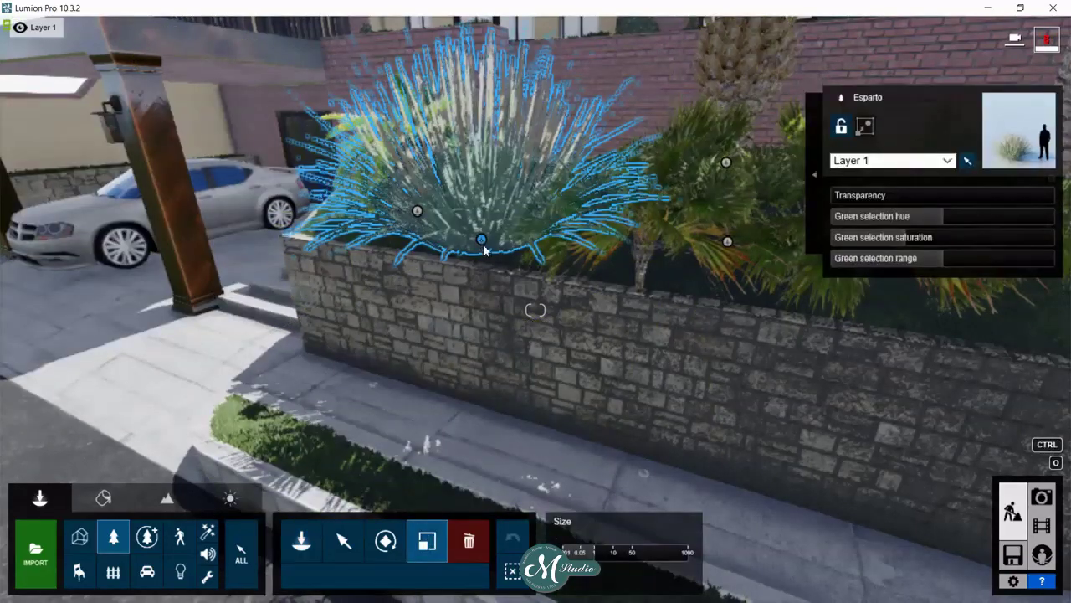
# - Shrink the Esparto clump and copy it along the planter's front edge
pyautogui.moveTo(483, 243); pyautogui.dragTo(483, 259)
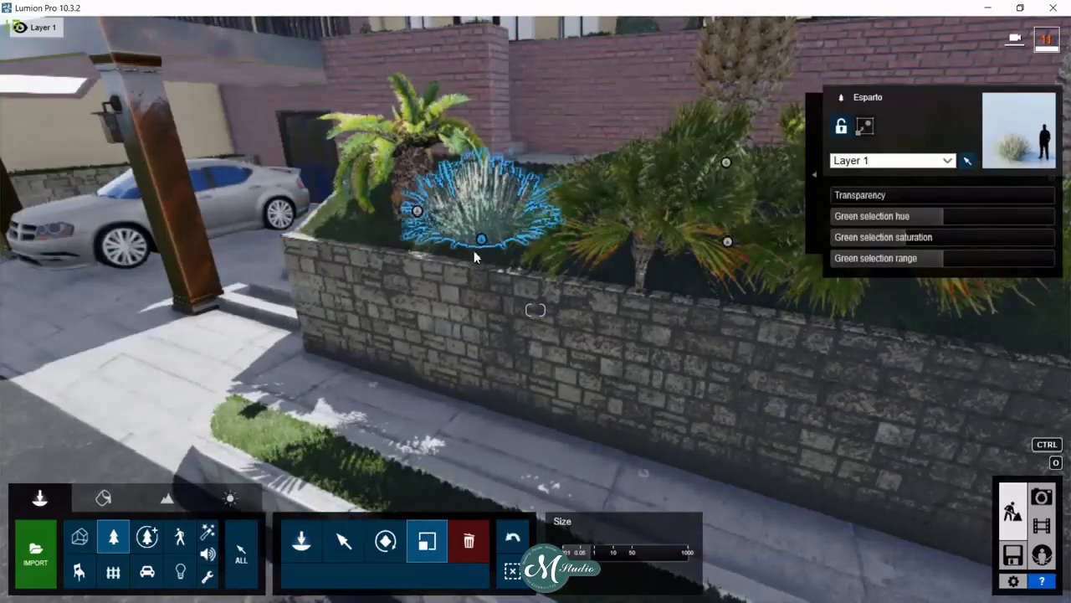
pyautogui.click(344, 542)
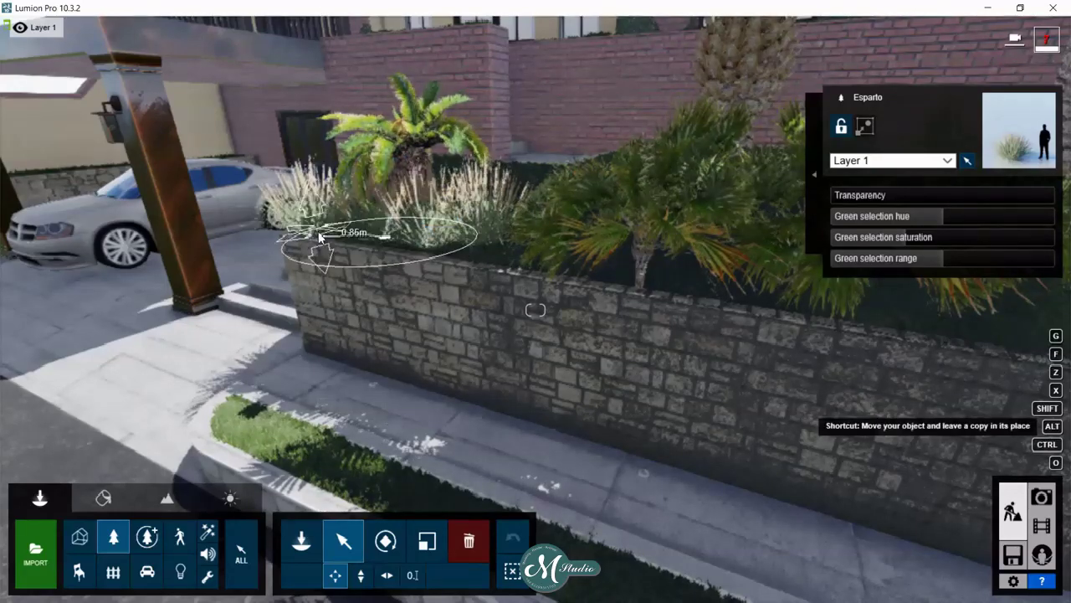
pyautogui.click(113, 540)
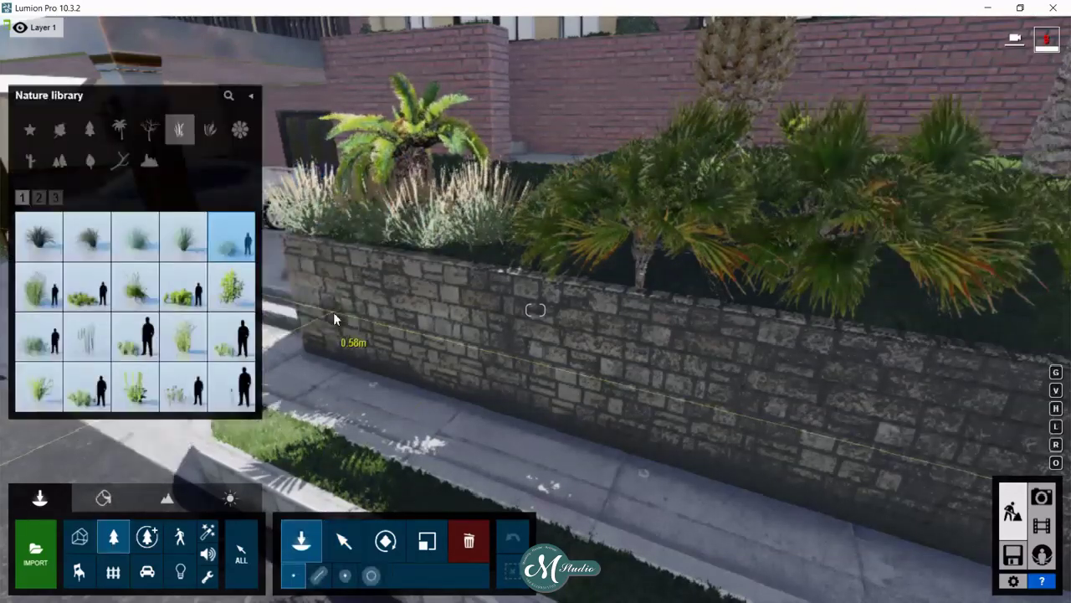
pyautogui.click(209, 128)
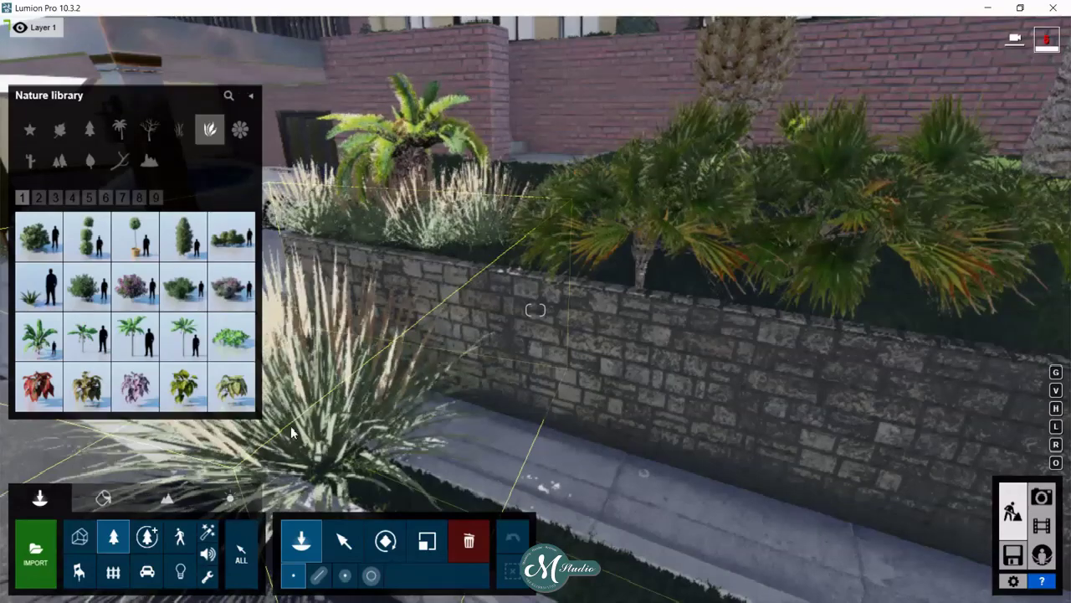
pyautogui.moveTo(55, 197)
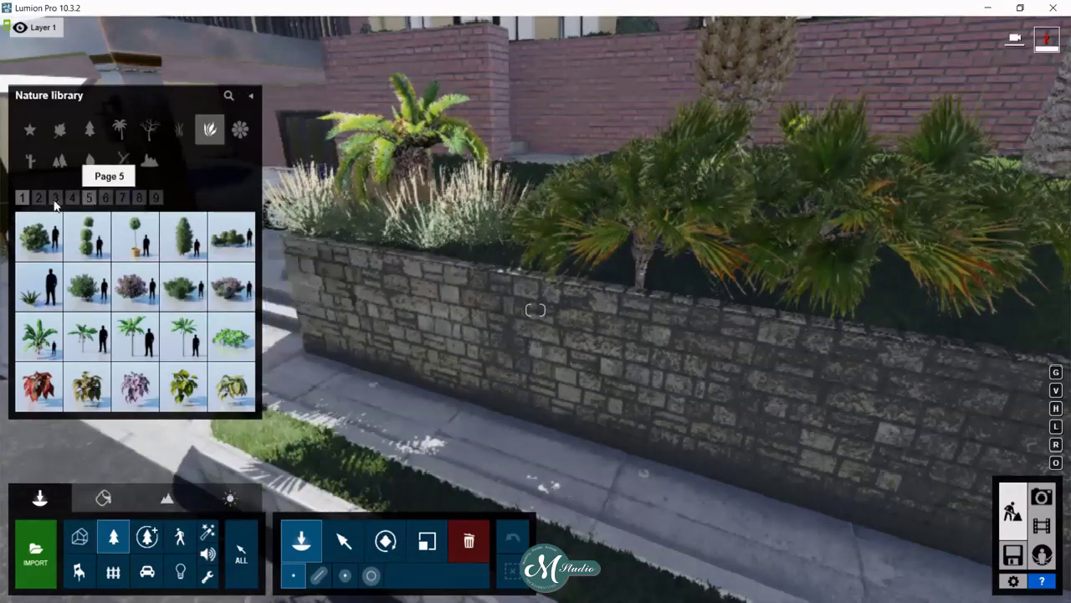
# - Place a small curly palm plant from page 3 beside the curb
pyautogui.click(56, 197)
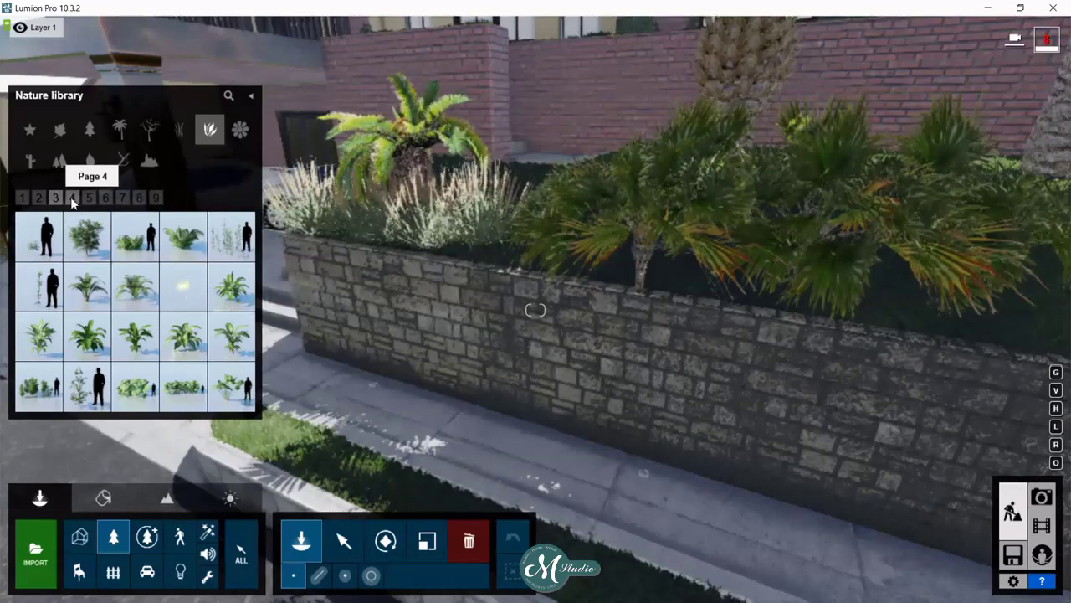
pyautogui.click(88, 302)
pyautogui.click(295, 444)
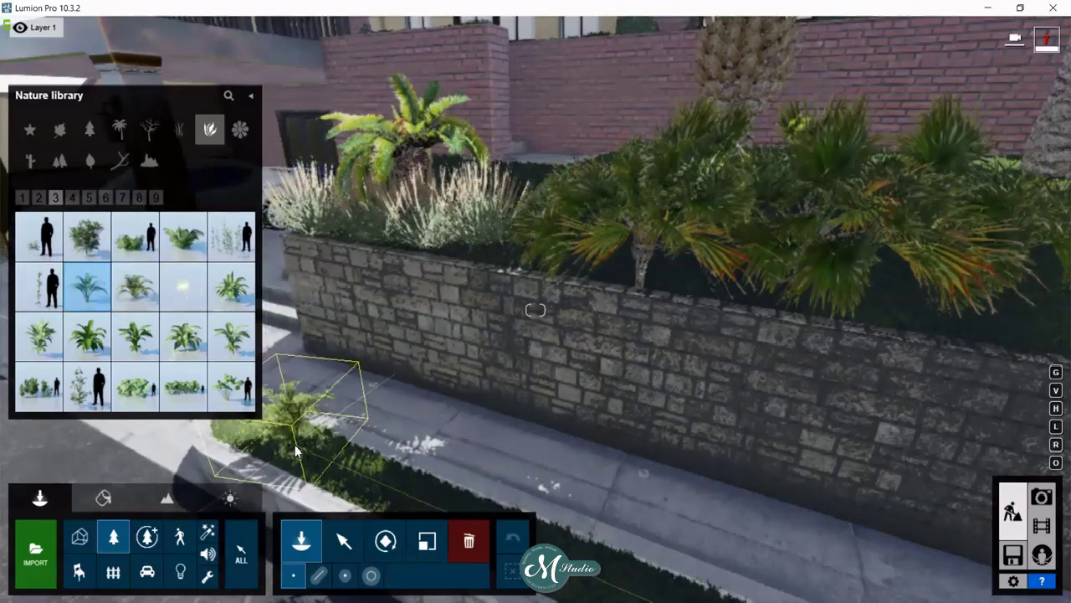
pyautogui.moveTo(294, 444); pyautogui.dragTo(352, 400, button='right')
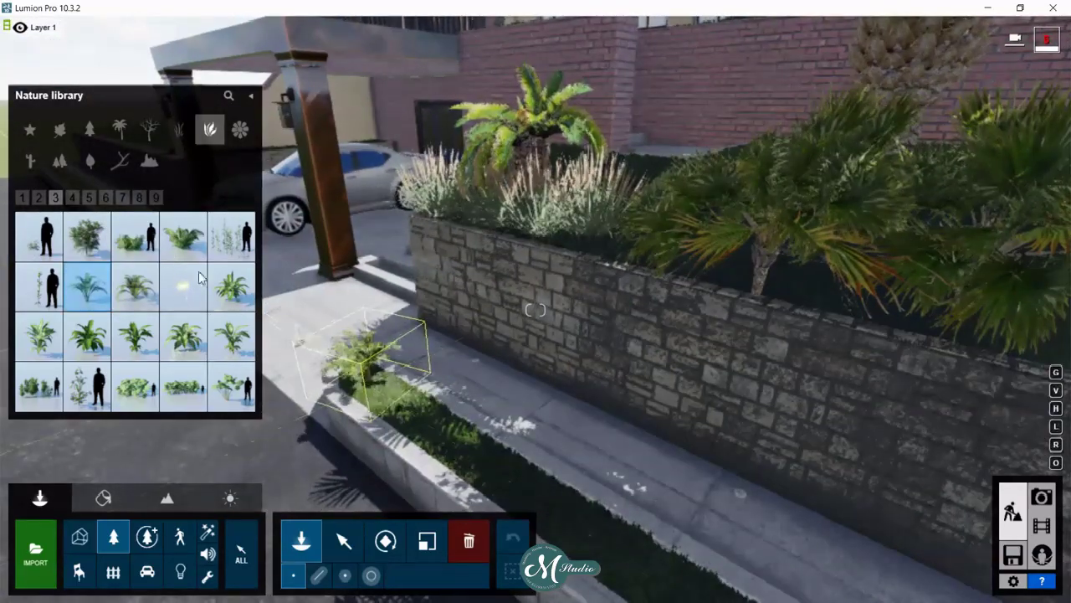
# - Plant two CinnamonFerns along the curbside grass strip below the stone wall
pyautogui.click(184, 236)
pyautogui.click(375, 393)
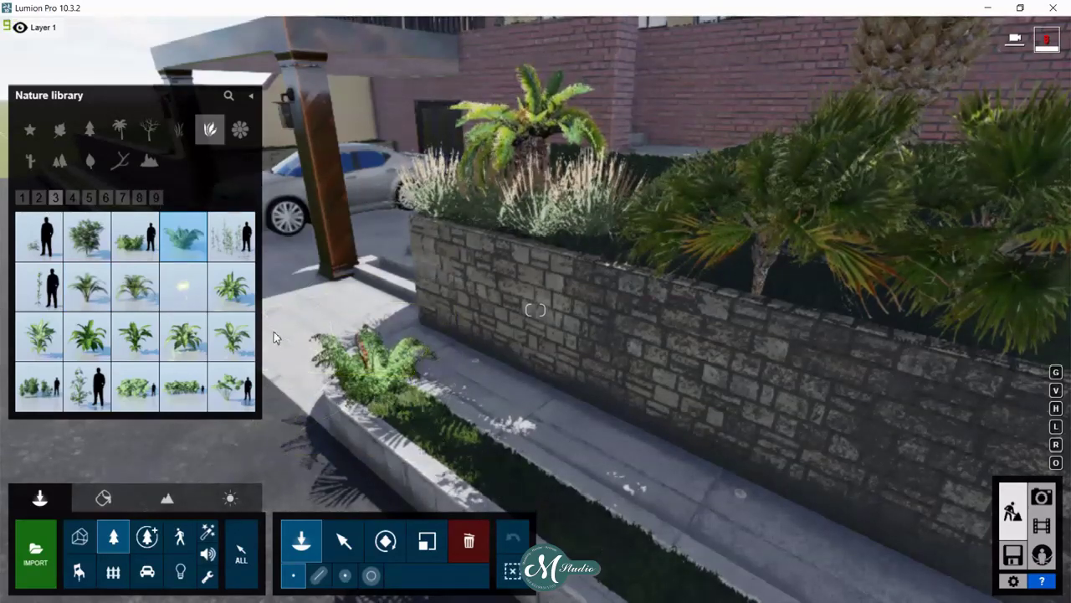
pyautogui.click(457, 447)
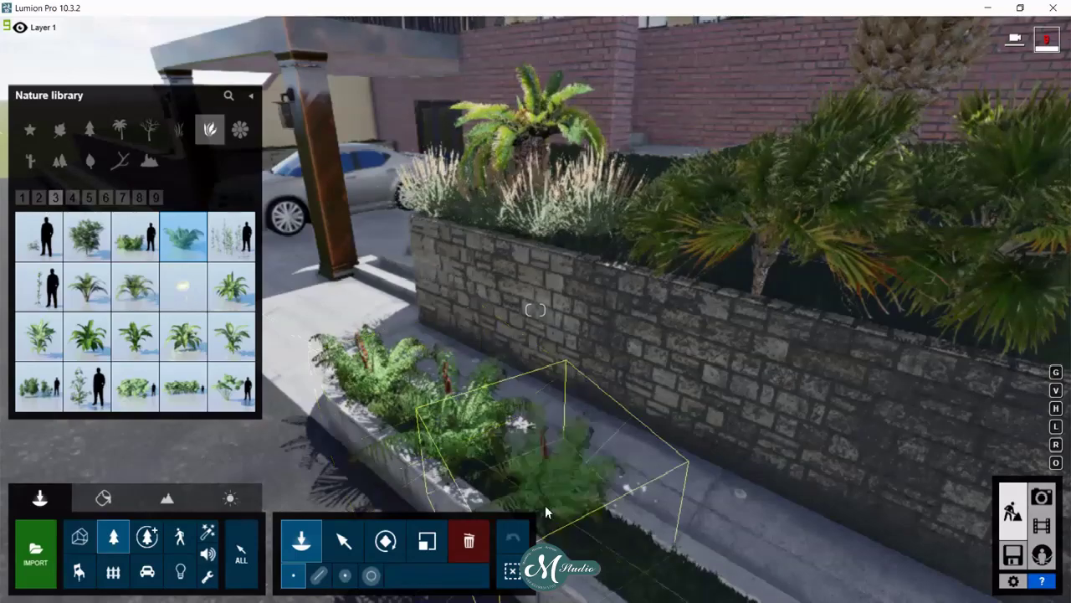
pyautogui.moveTo(544, 500); pyautogui.dragTo(636, 494, button='right')
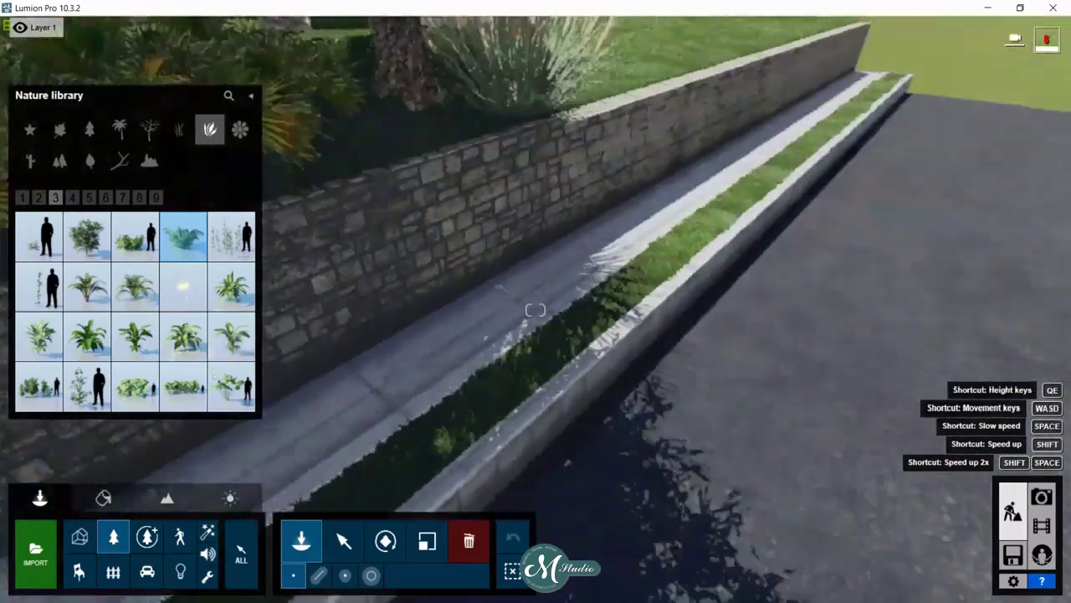
pyautogui.moveTo(536, 310); pyautogui.dragTo(602, 312, button='right')
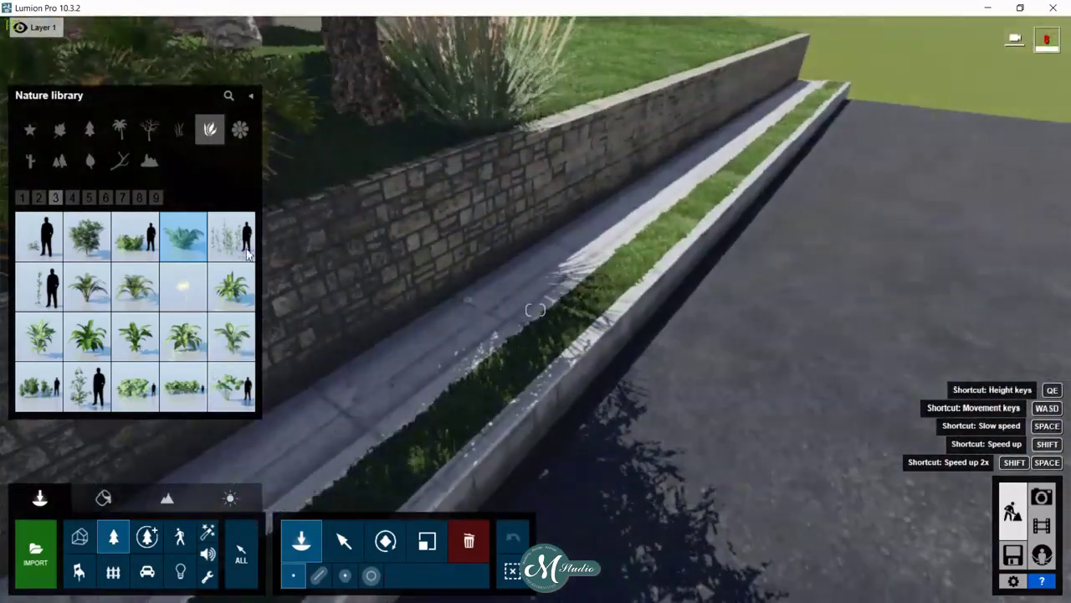
# - Plant four Balloon Flower Blue clumps in a row along the curbside strip
pyautogui.click(240, 132)
pyautogui.moveTo(232, 237)
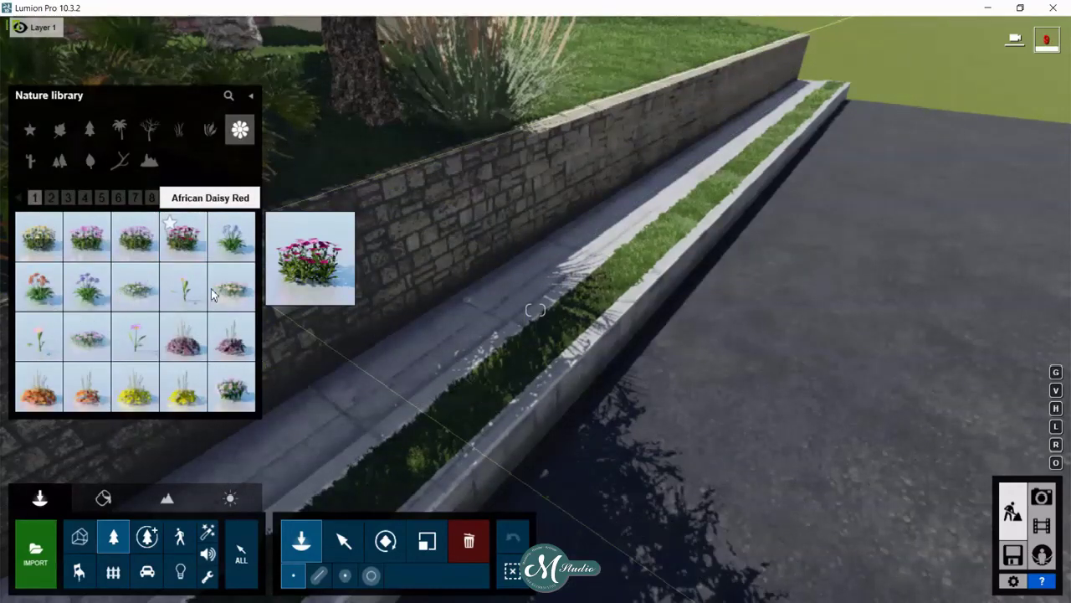
pyautogui.click(51, 198)
pyautogui.moveTo(183, 237)
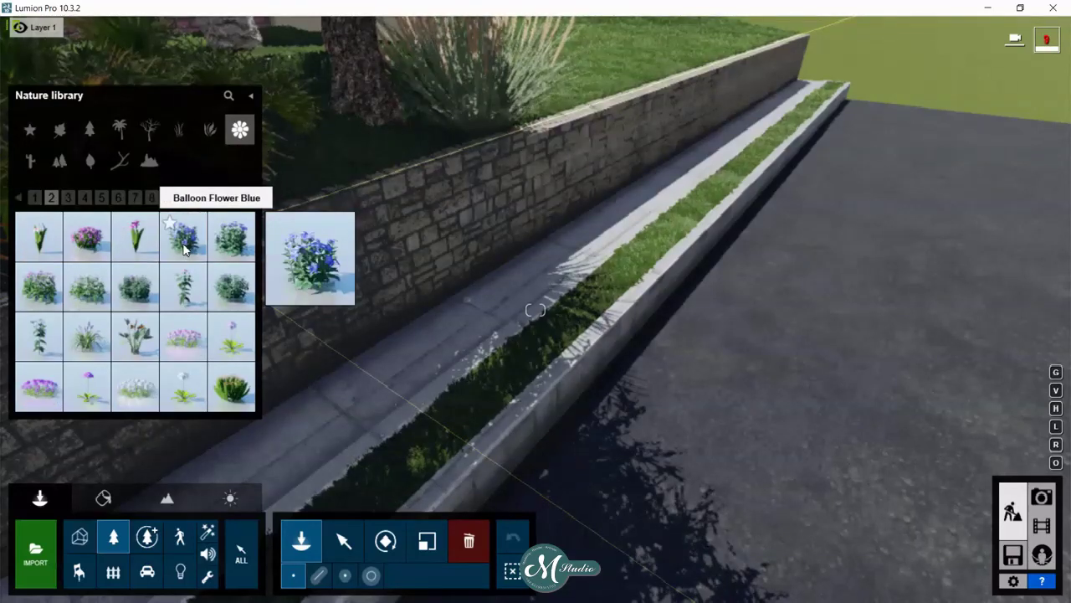
pyautogui.click(530, 353)
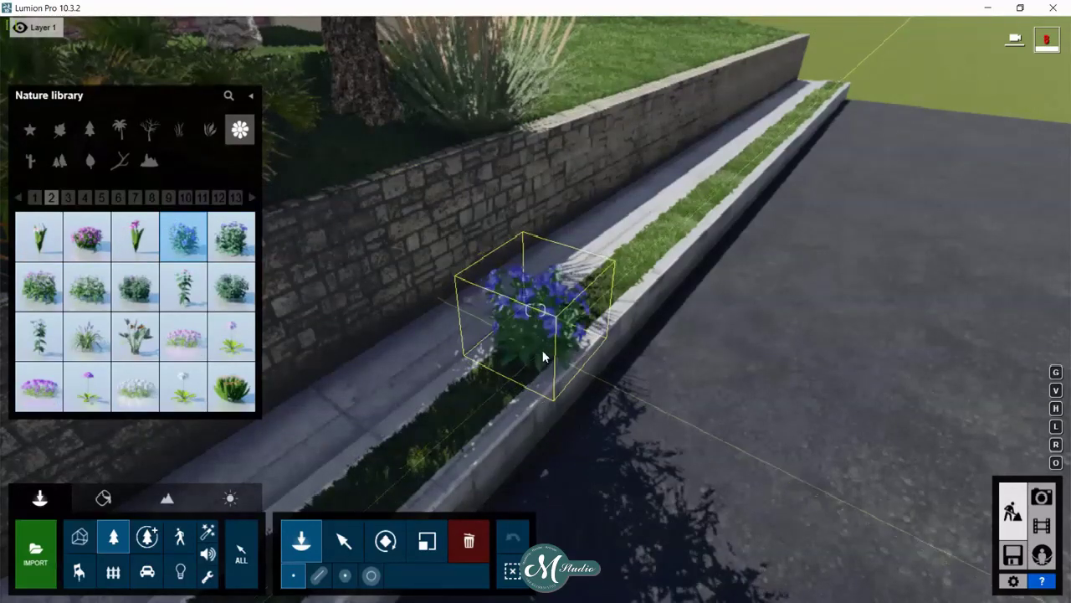
pyautogui.moveTo(592, 369); pyautogui.dragTo(529, 366, button='right')
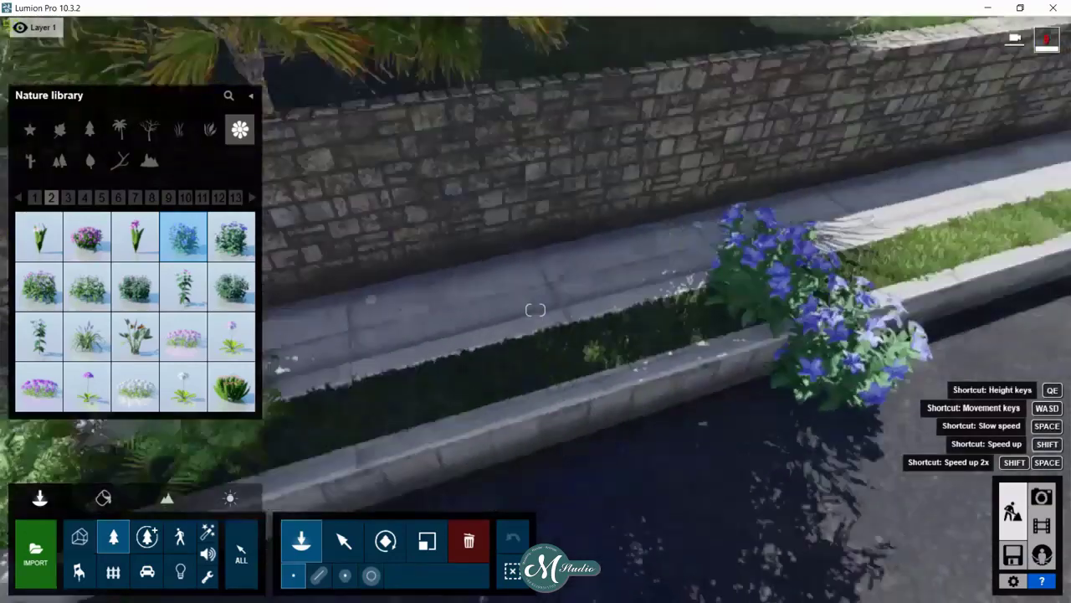
pyautogui.click(444, 363)
pyautogui.click(586, 350)
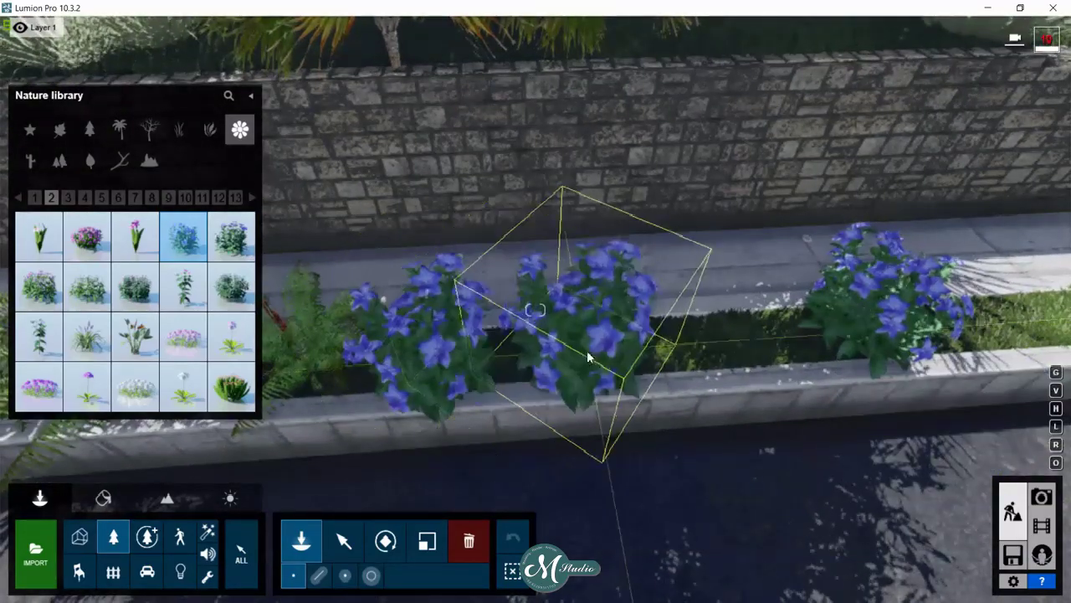
pyautogui.click(734, 347)
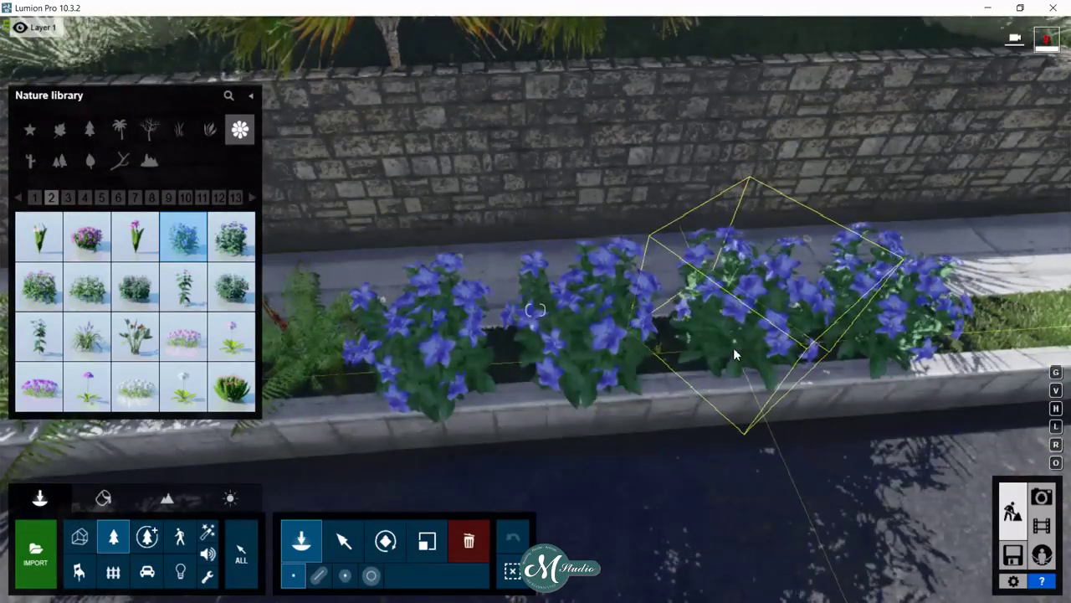
# - Plant an Alexandra Palm on the lawn above the stone wall
pyautogui.click(120, 132)
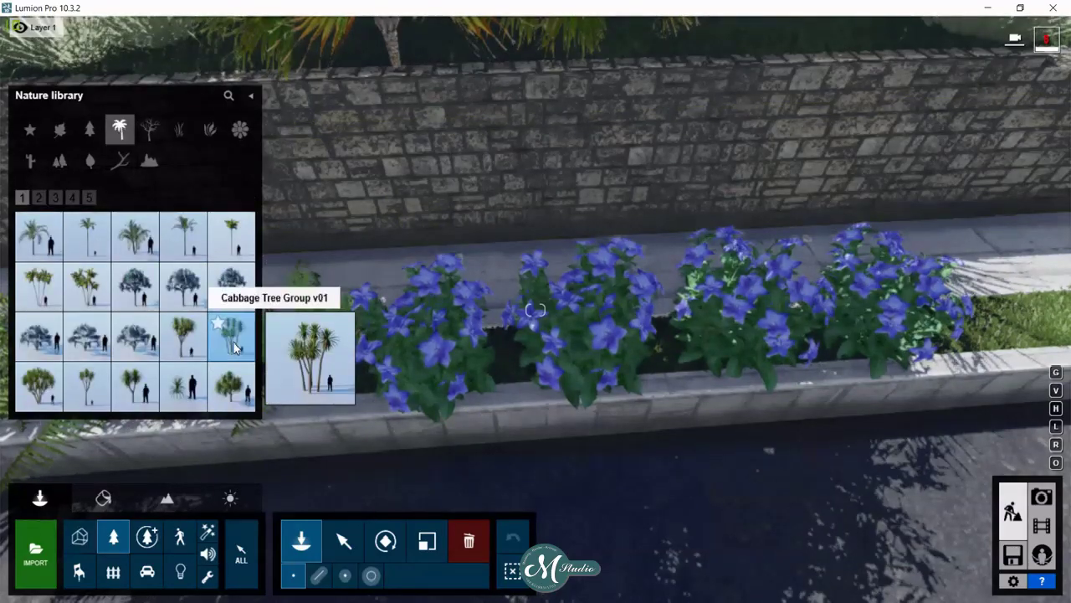
pyautogui.click(235, 348)
pyautogui.click(135, 235)
pyautogui.moveTo(377, 276)
pyautogui.mouseDown(button='right')
pyautogui.moveTo(586, 285)
pyautogui.moveTo(543, 279)
pyautogui.mouseUp(button='right')
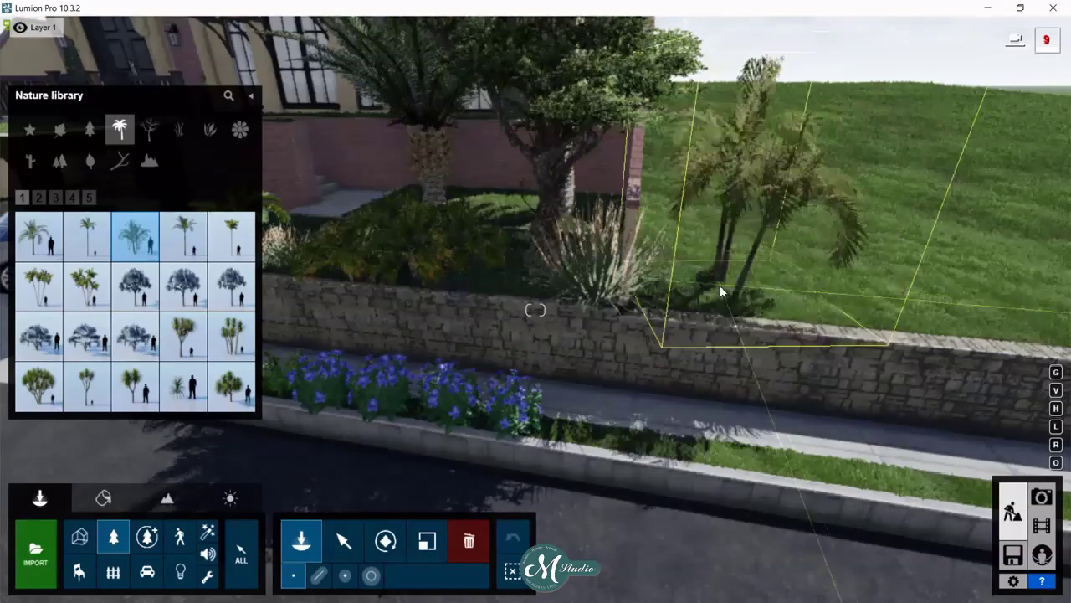
pyautogui.click(711, 287)
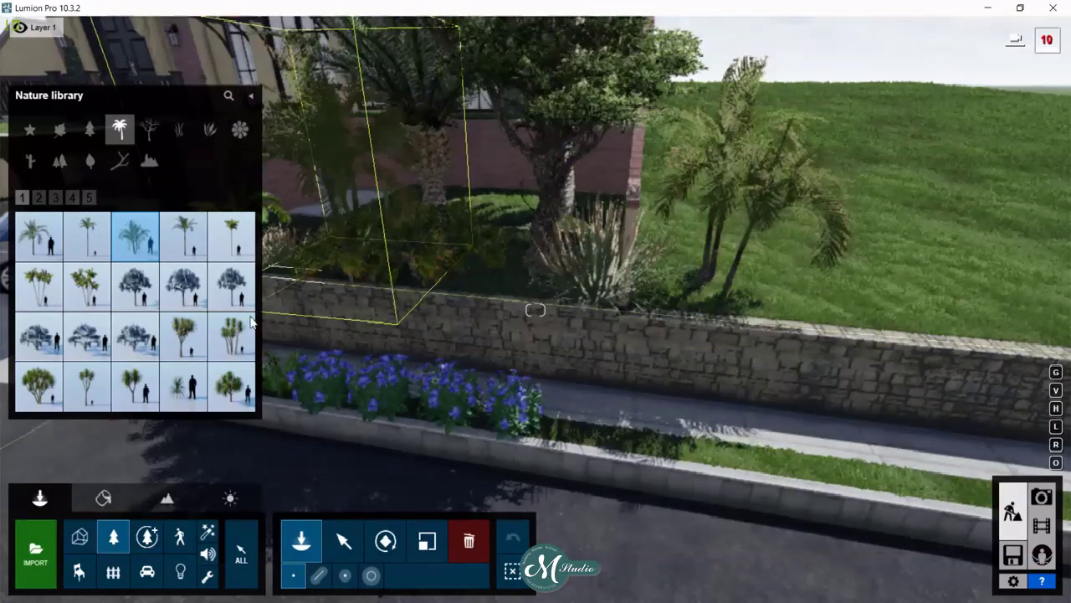
# - Plant a Cabbage Tree Group v01 further right on the same lawn
pyautogui.click(230, 339)
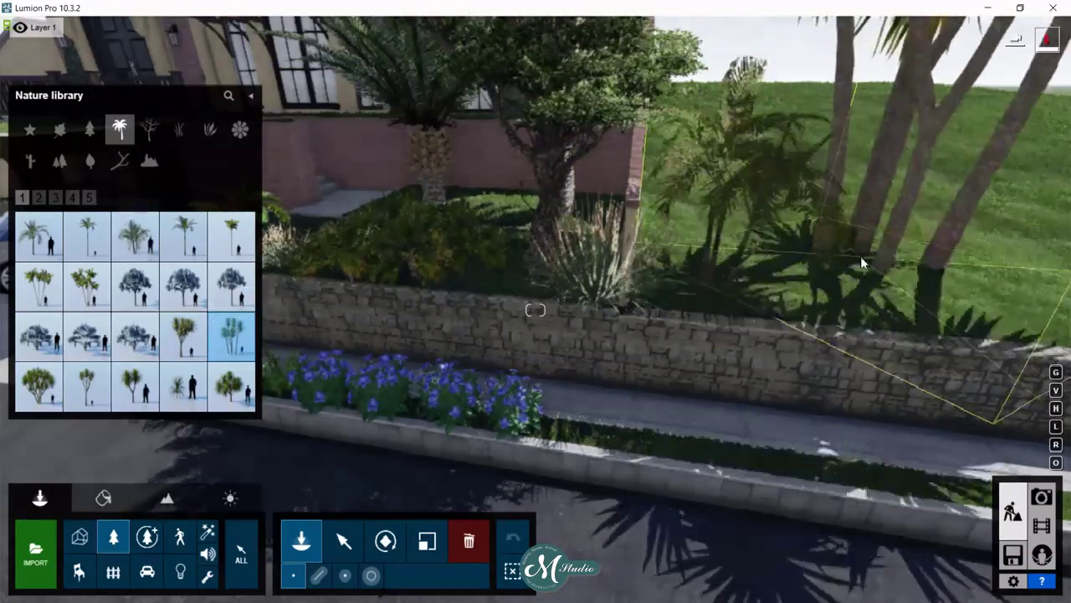
pyautogui.click(875, 261)
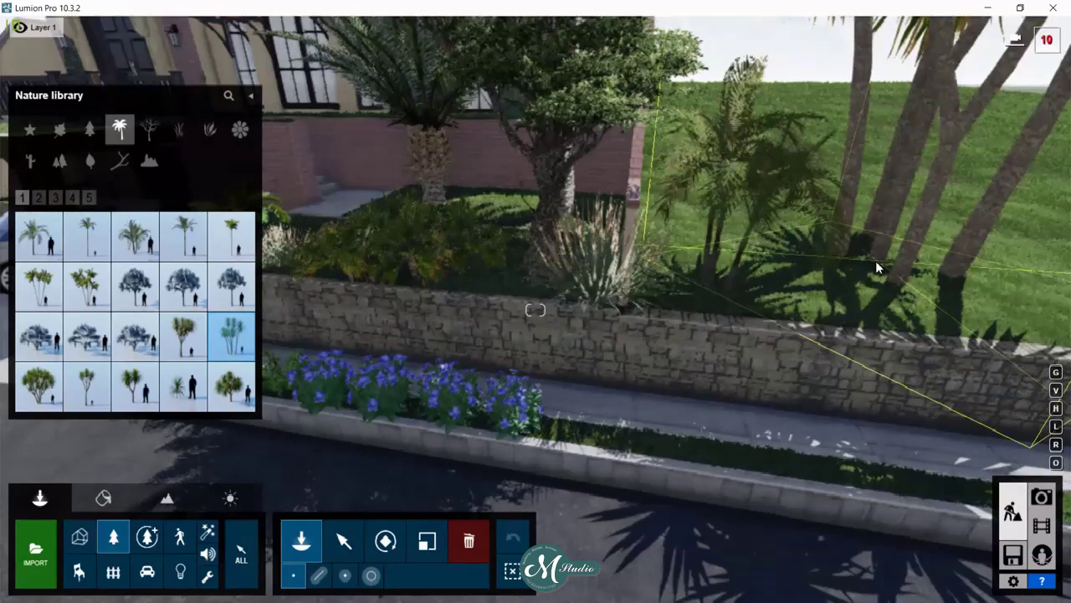
pyautogui.click(89, 128)
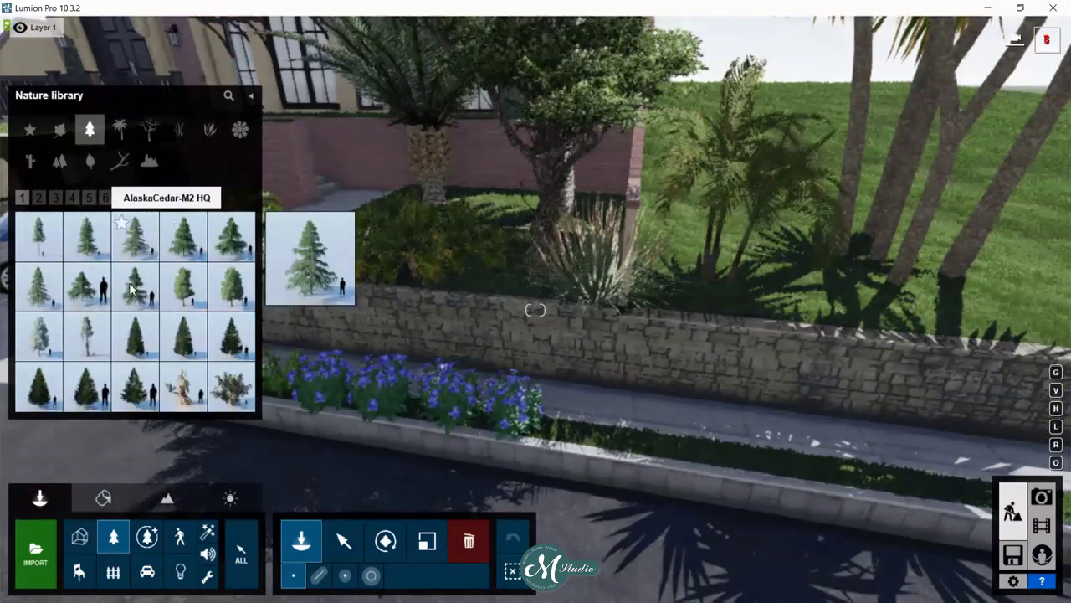
# - Plant a row of four cypress trees on the lawn behind the wall's far end
pyautogui.click(39, 197)
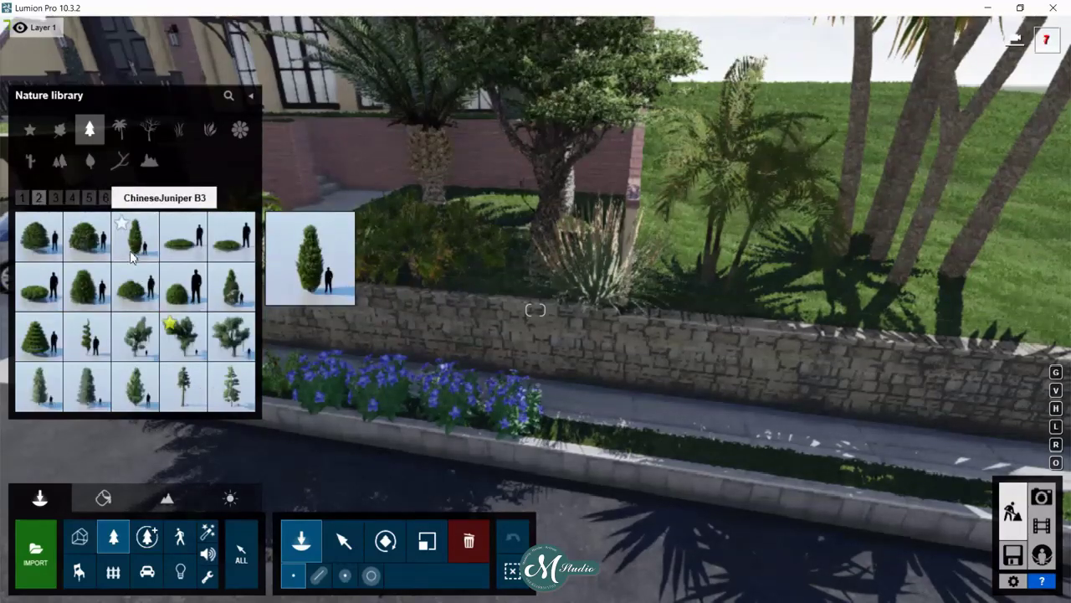
pyautogui.click(136, 236)
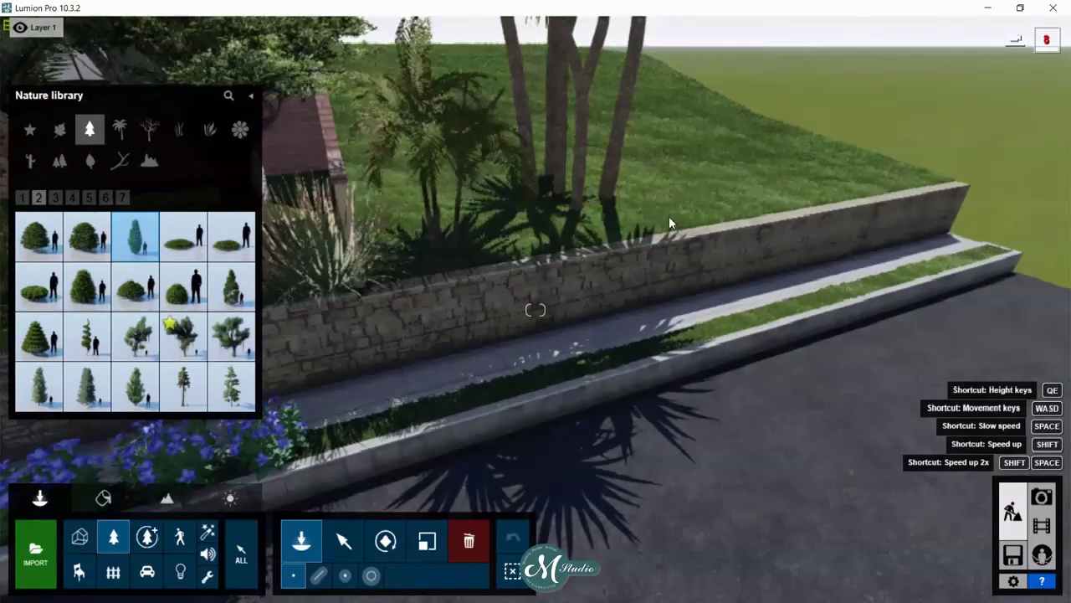
pyautogui.click(669, 215)
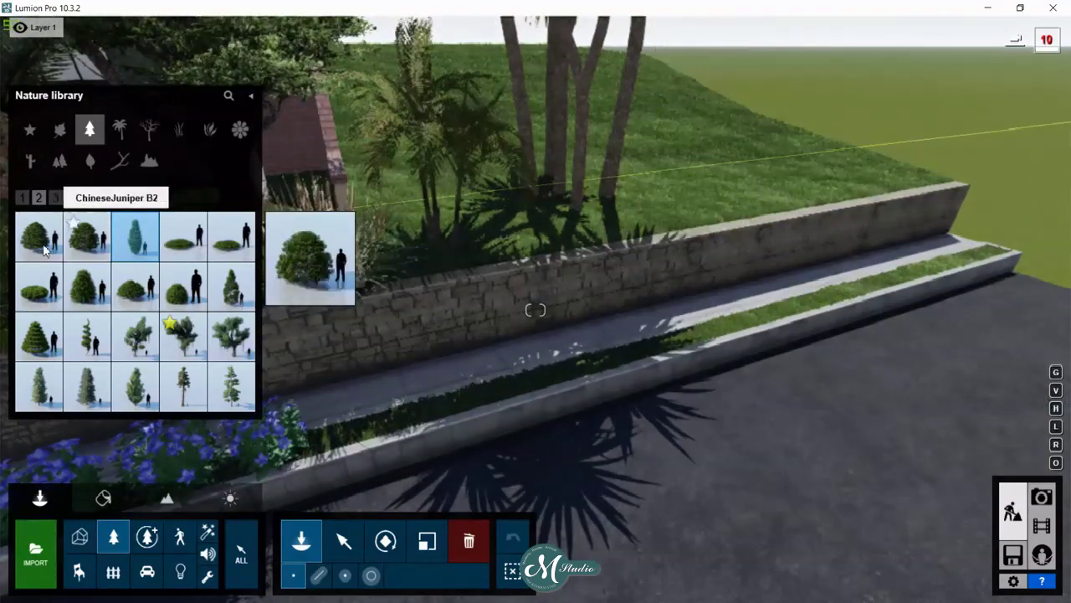
pyautogui.click(183, 286)
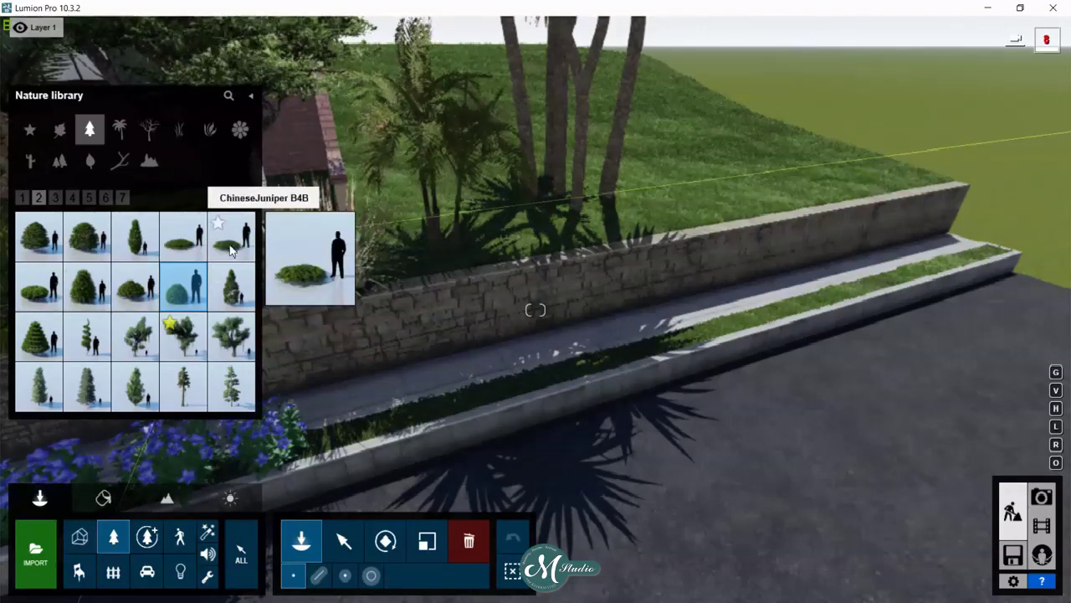
pyautogui.click(55, 197)
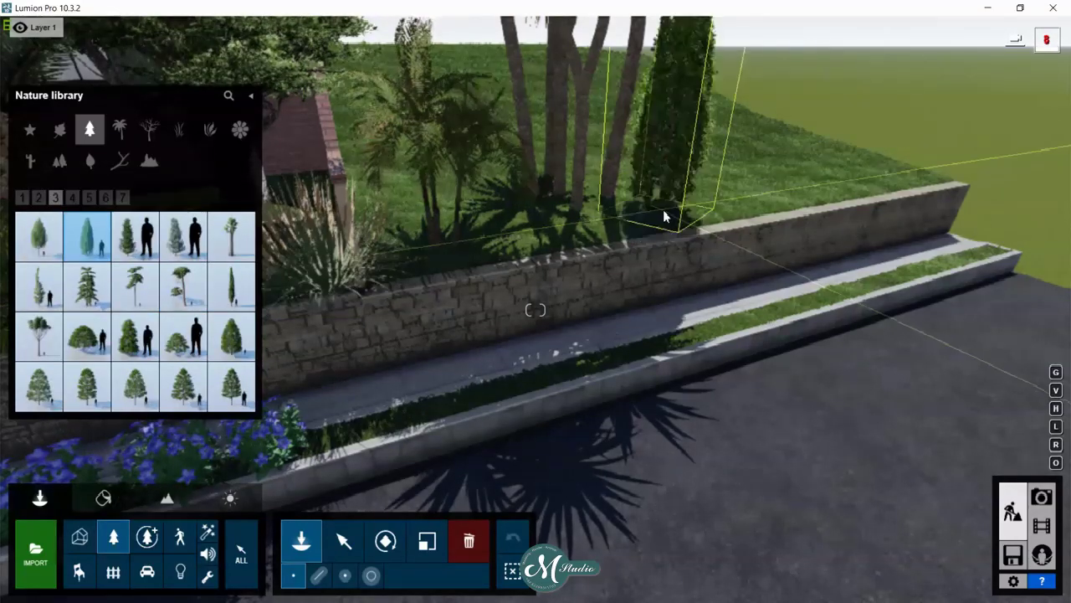
pyautogui.click(666, 214)
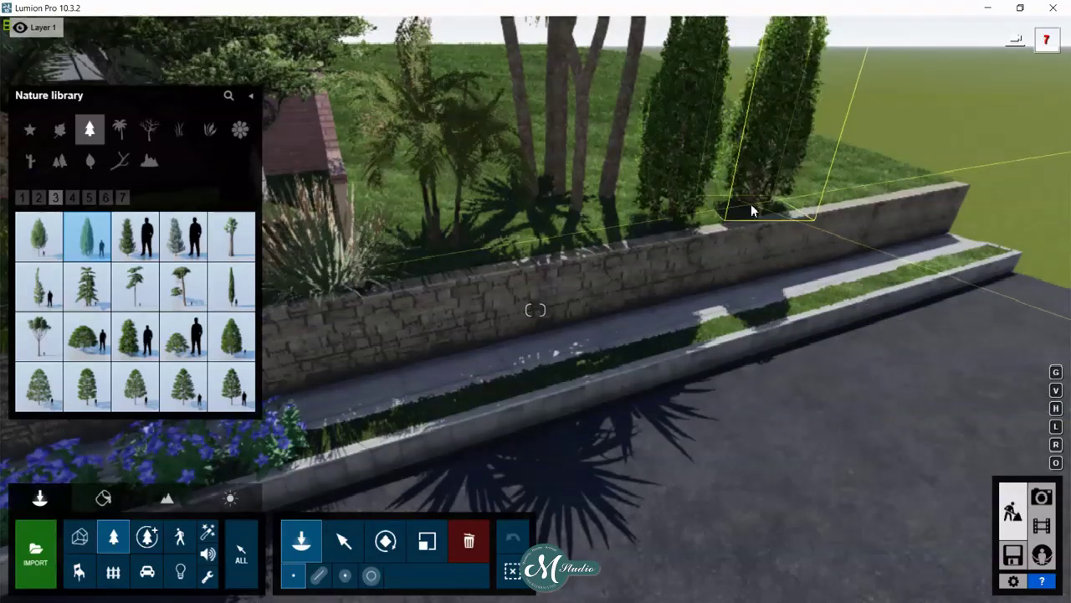
pyautogui.click(751, 205)
pyautogui.click(914, 181)
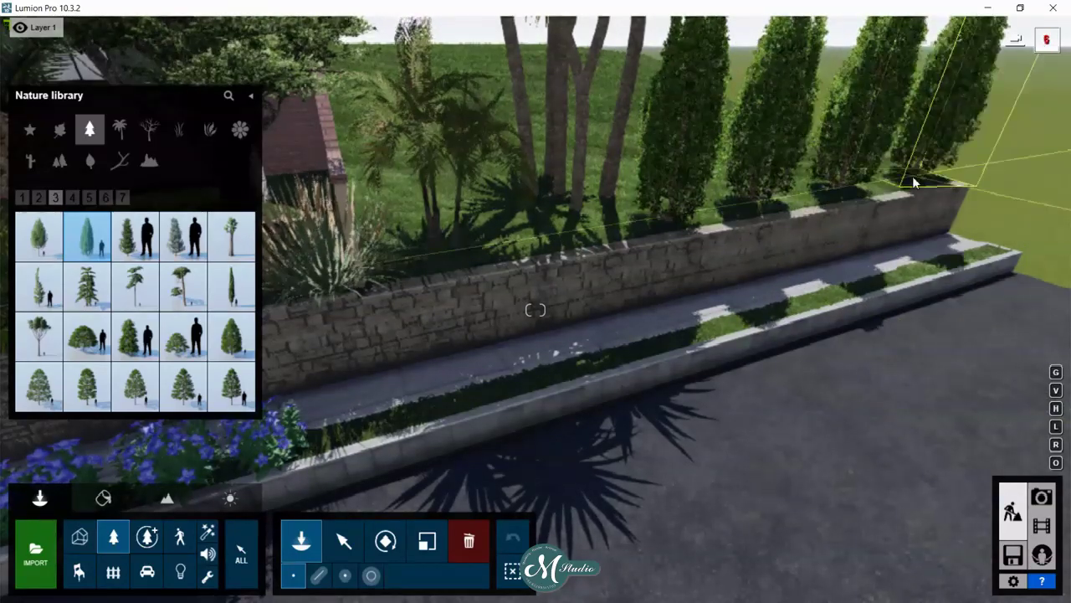
pyautogui.click(740, 238)
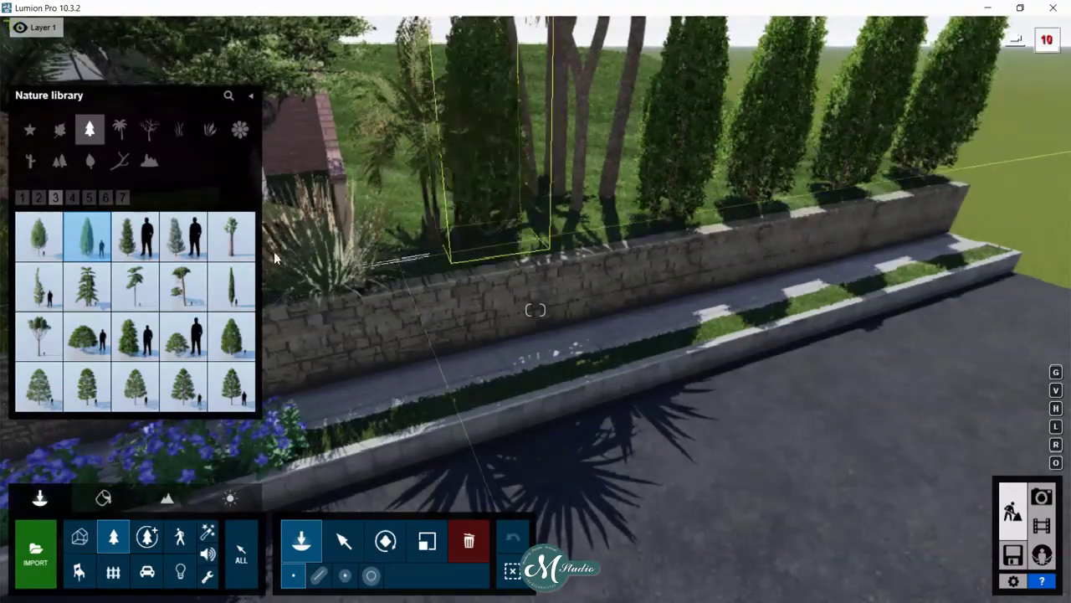
# - Fly over the wall and plant an American Sycamore on the lawn beside the house
pyautogui.click(60, 129)
pyautogui.moveTo(231, 285)
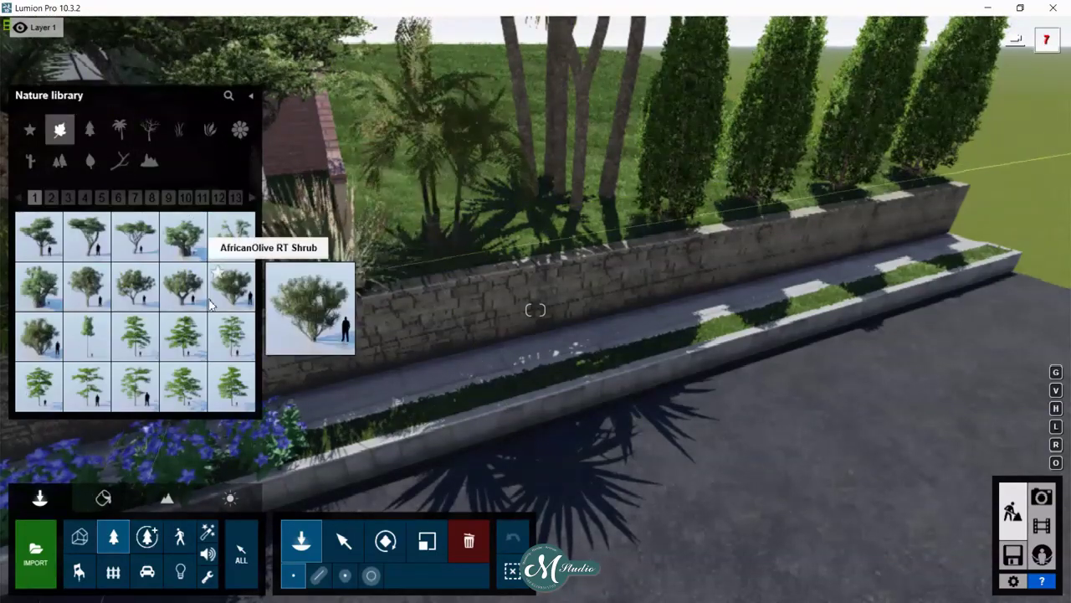
pyautogui.click(51, 197)
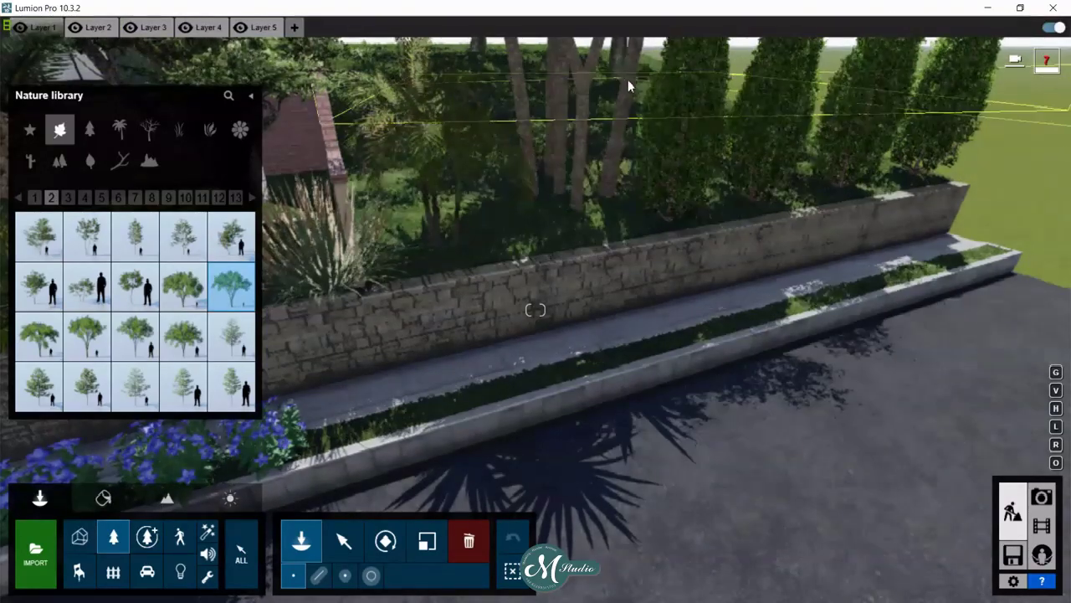
pyautogui.moveTo(498, 142); pyautogui.dragTo(535, 168, button='right')
pyautogui.press('w')
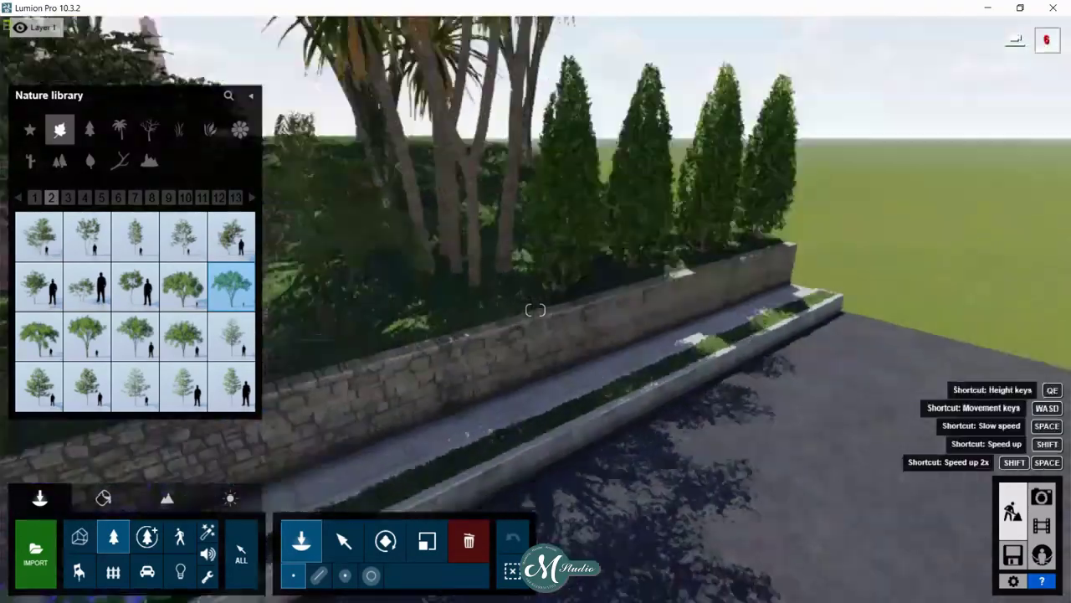
pyautogui.press('w')
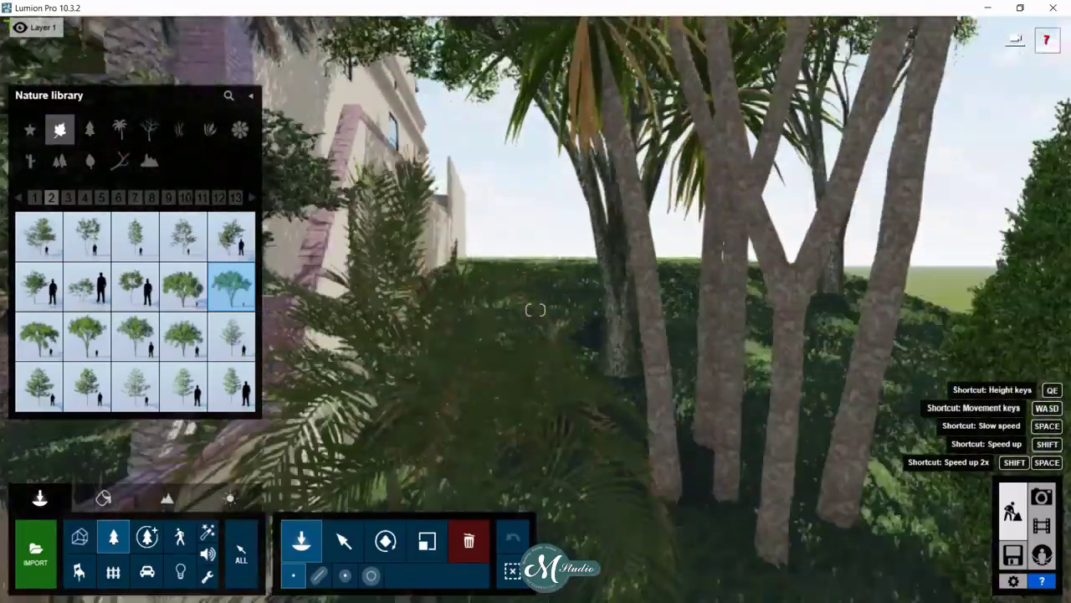
pyautogui.press('w')
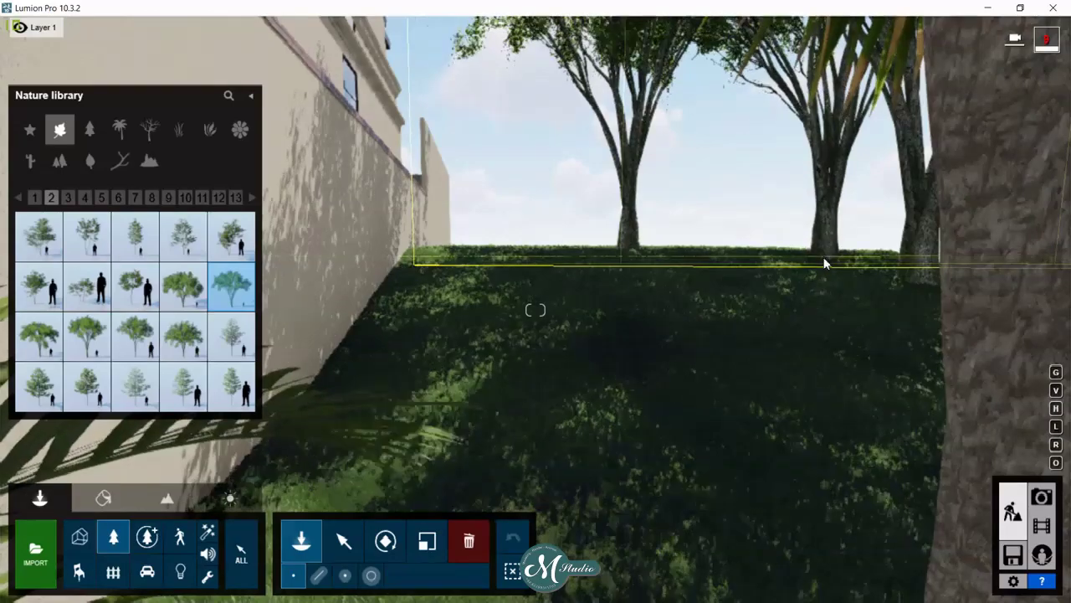
pyautogui.click(604, 415)
pyautogui.click(232, 334)
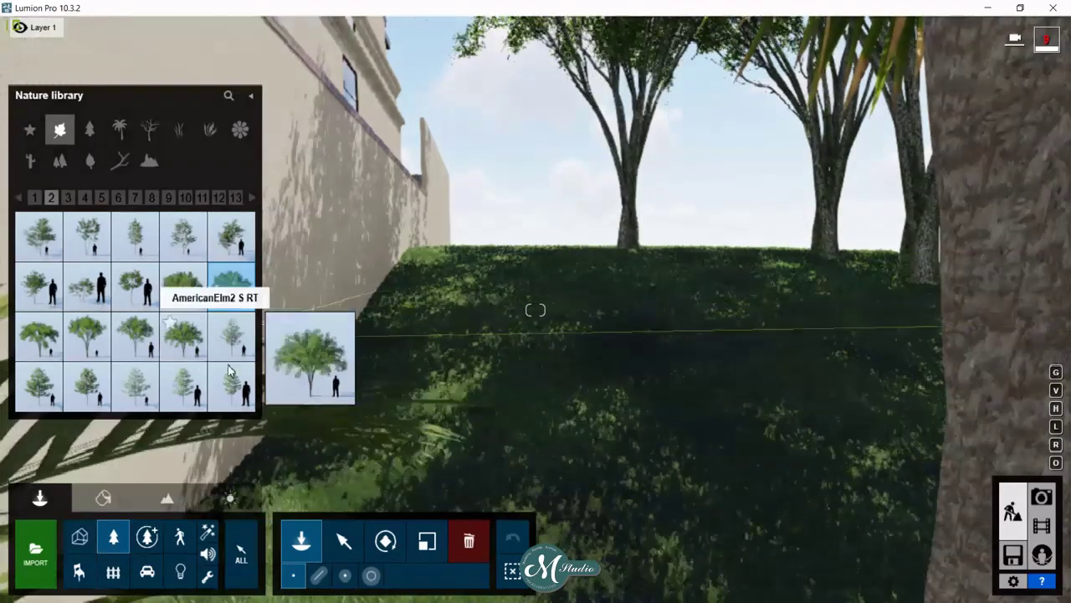
pyautogui.click(547, 330)
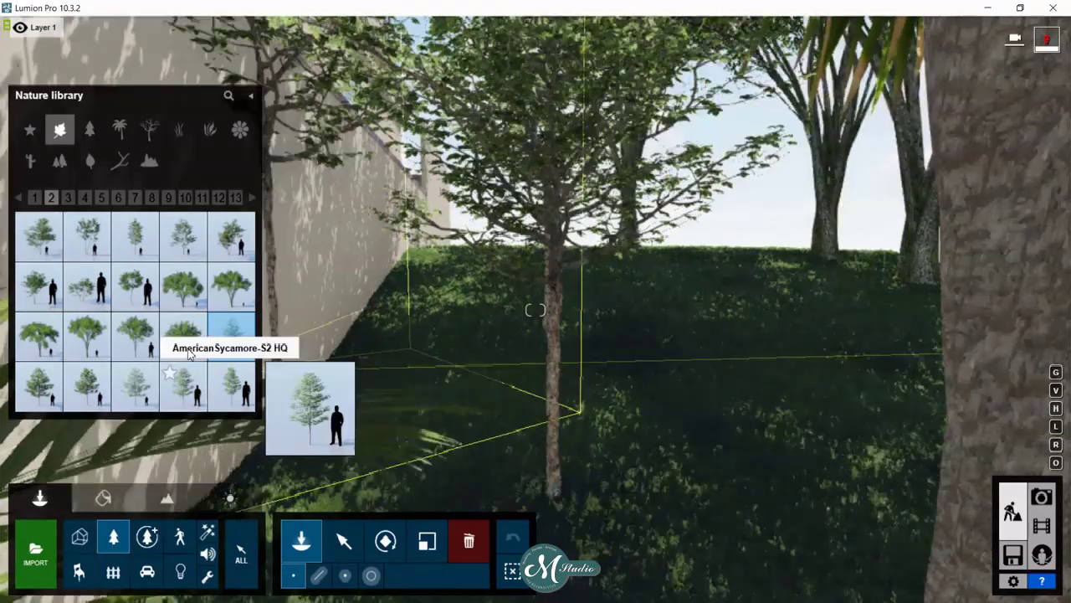
# - Select the Amur Cork Fall RT tree, then pull back to view the whole house and garden
pyautogui.click(67, 197)
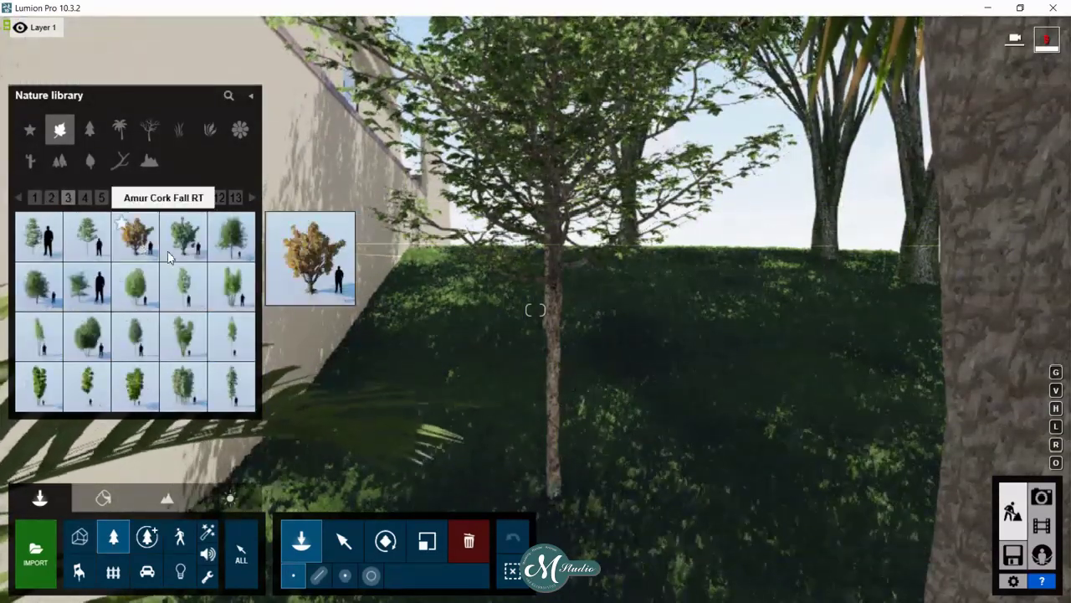
pyautogui.click(136, 236)
pyautogui.click(845, 372)
pyautogui.moveTo(737, 364)
pyautogui.mouseDown(button='right')
pyautogui.moveTo(854, 467)
pyautogui.moveTo(636, 468)
pyautogui.mouseUp(button='right')
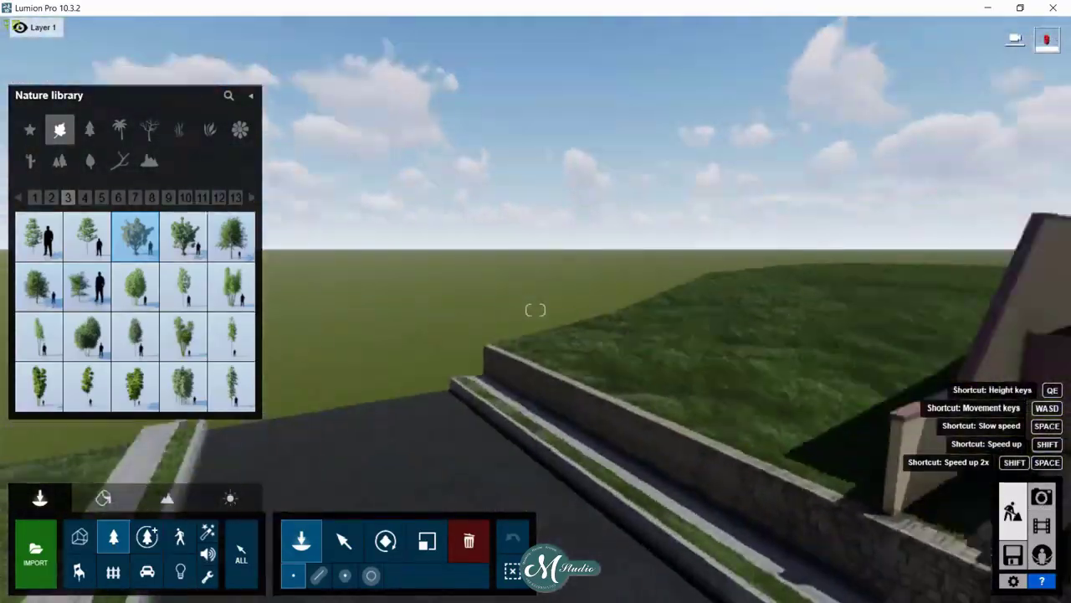
pyautogui.moveTo(535, 310); pyautogui.dragTo(536, 310, button='right')
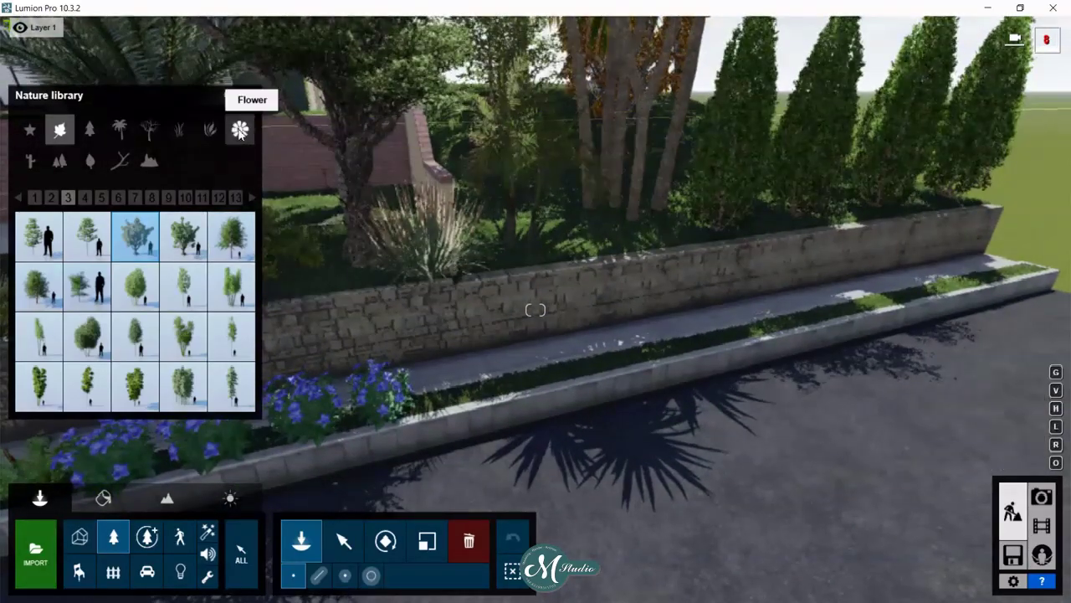
# - Pick the Evergreen Candytuft Bush from page 4 of the flower library
pyautogui.click(210, 131)
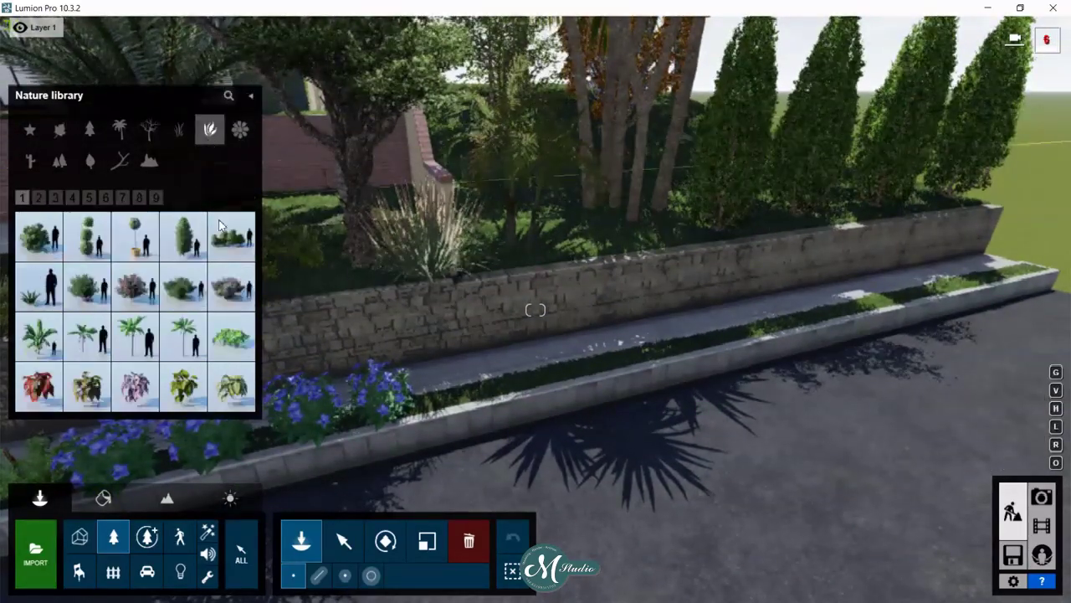
pyautogui.click(40, 198)
pyautogui.click(56, 197)
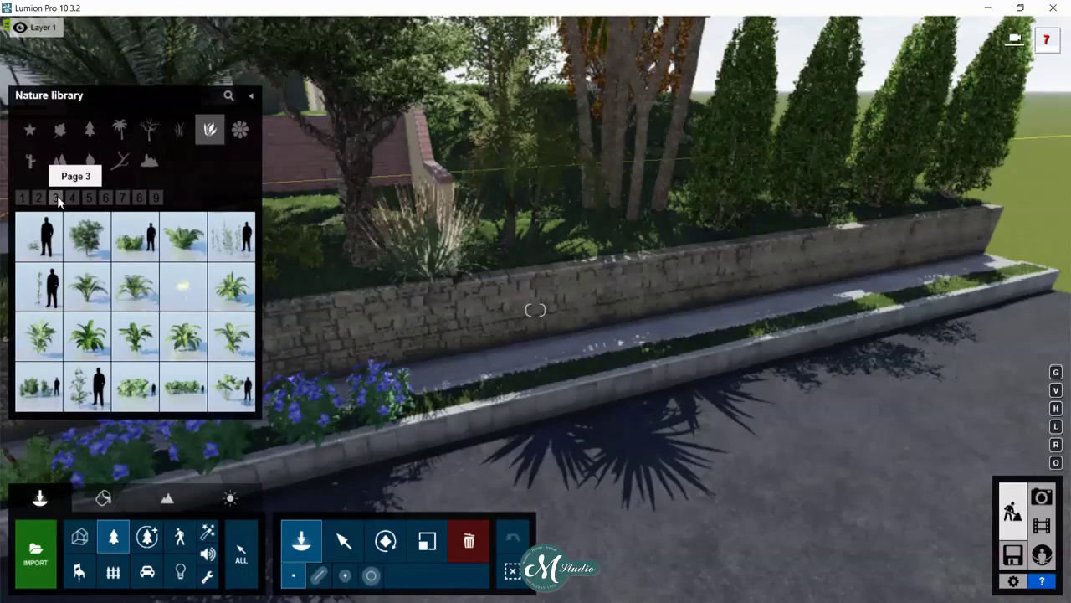
pyautogui.click(40, 198)
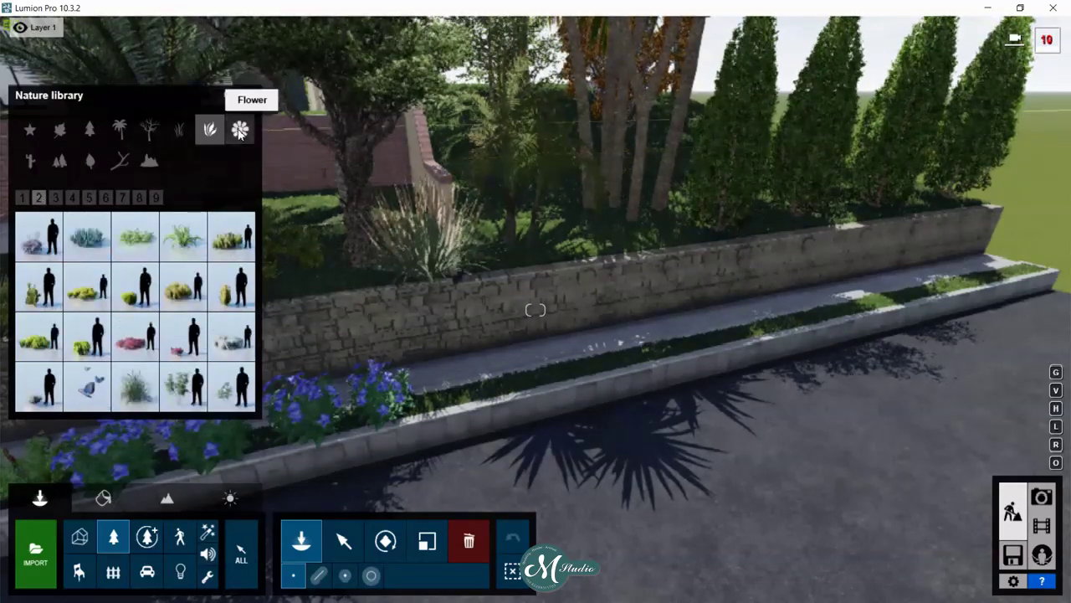
pyautogui.click(241, 130)
pyautogui.click(52, 197)
pyautogui.moveTo(232, 386)
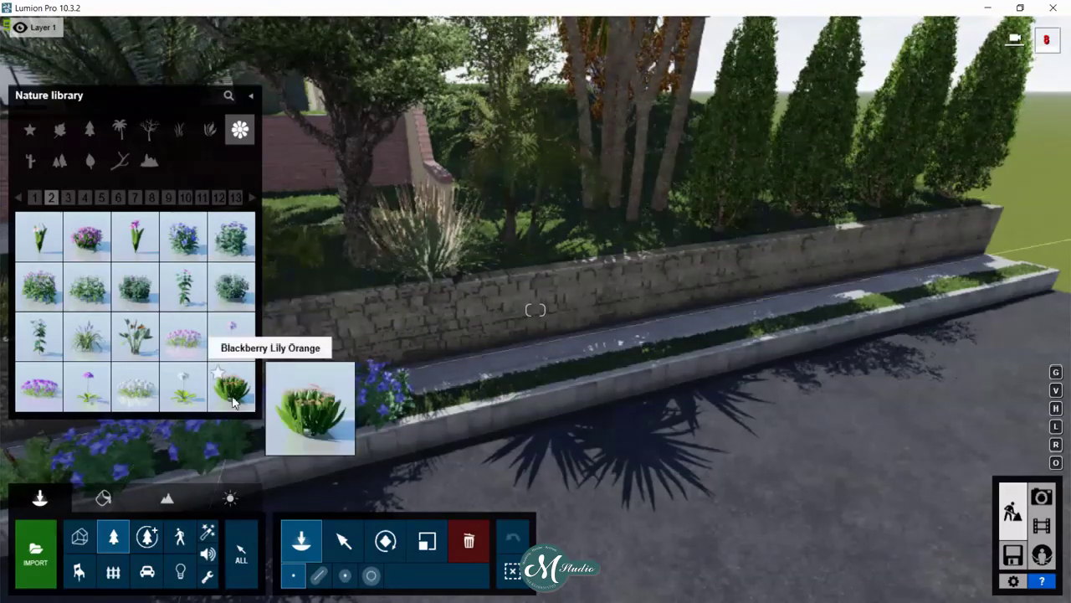
pyautogui.click(86, 198)
pyautogui.moveTo(136, 237)
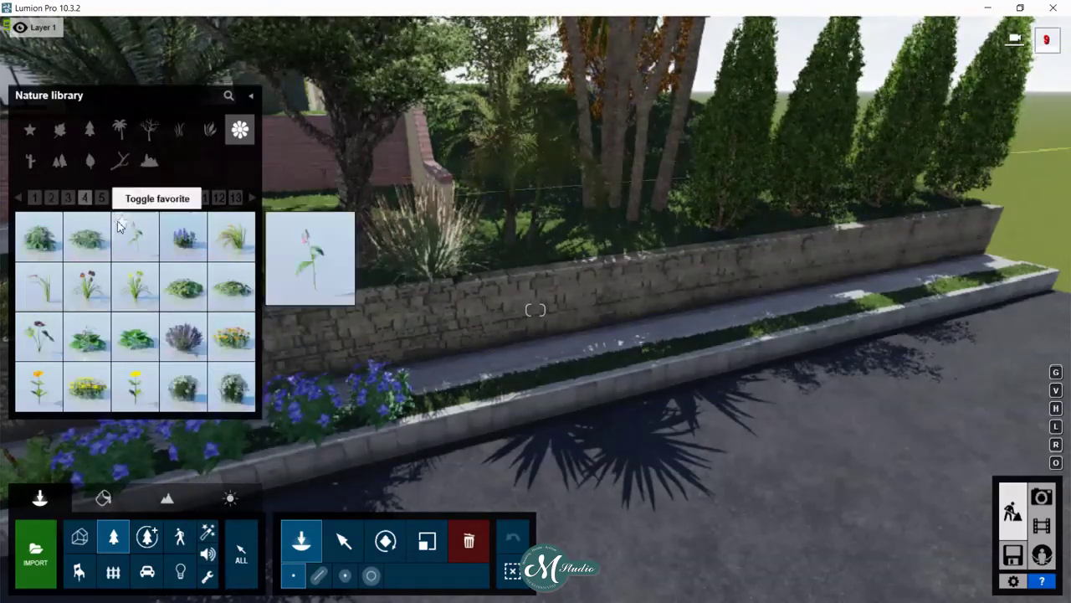
pyautogui.click(236, 398)
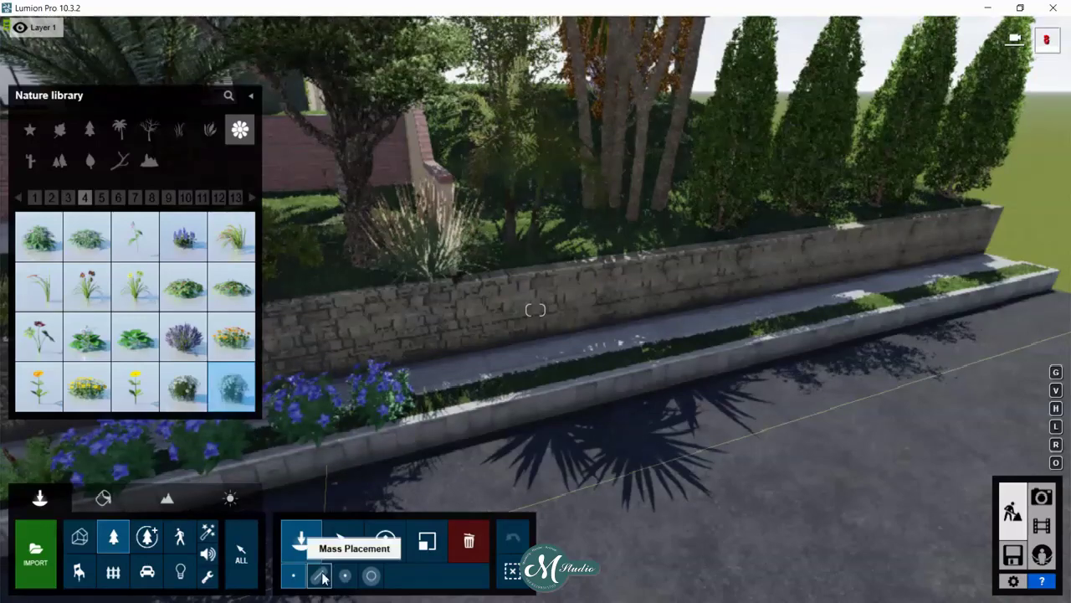
# - Mass-place 25 Candytuft bushes along the planter from end to end
pyautogui.click(322, 577)
pyautogui.click(436, 399)
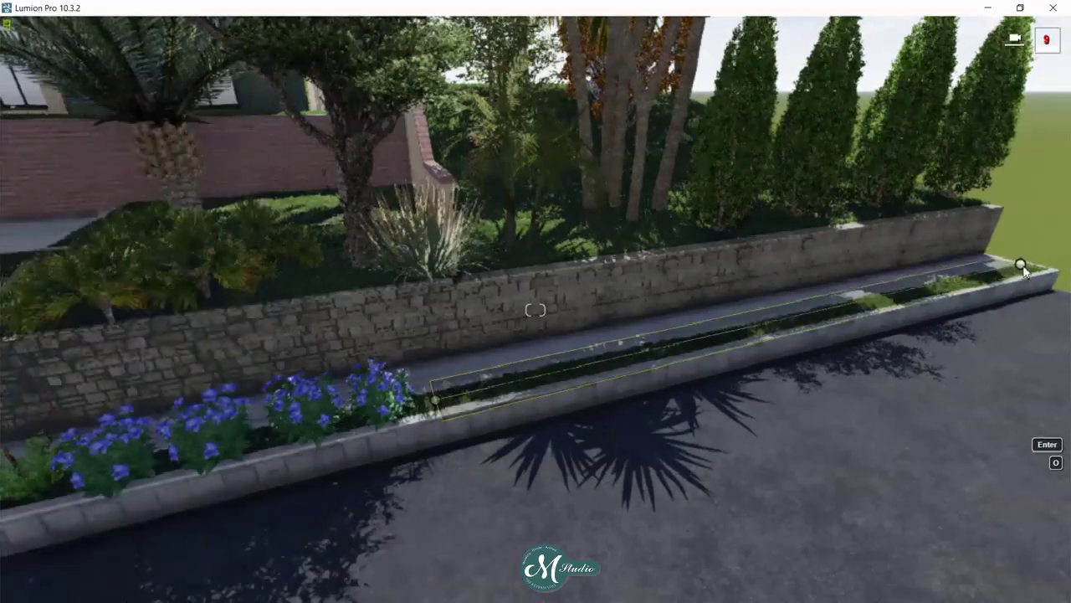
pyautogui.click(1025, 266)
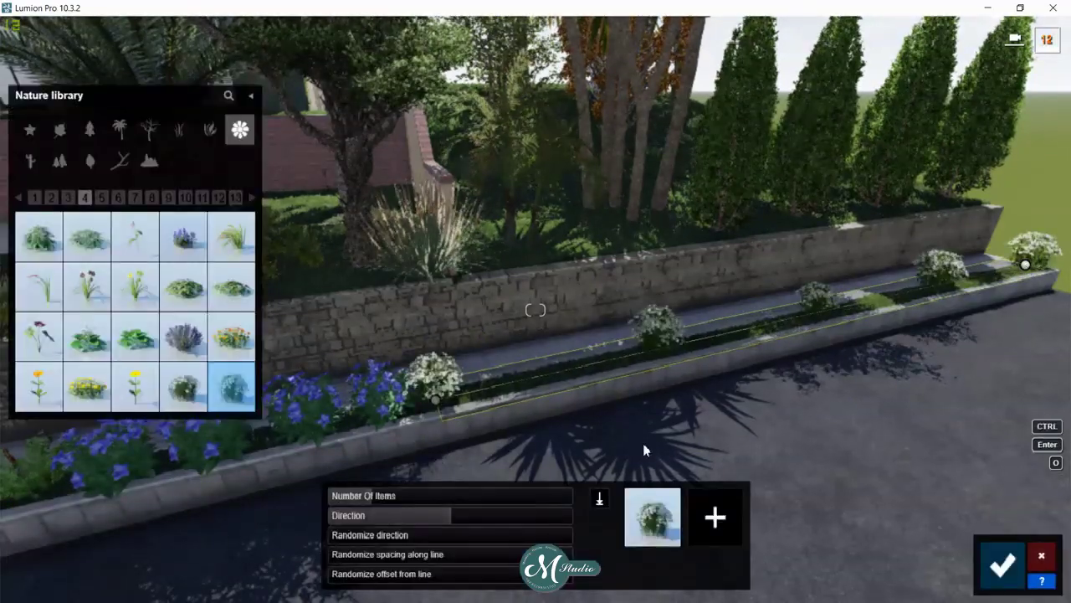
pyautogui.moveTo(391, 495); pyautogui.dragTo(448, 501)
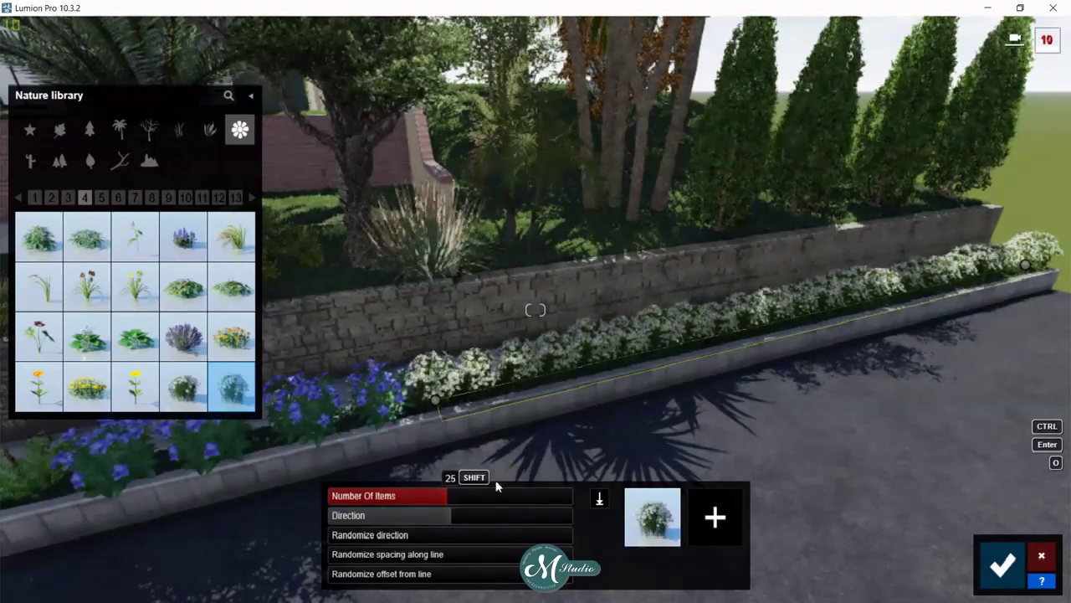
pyautogui.click(1004, 566)
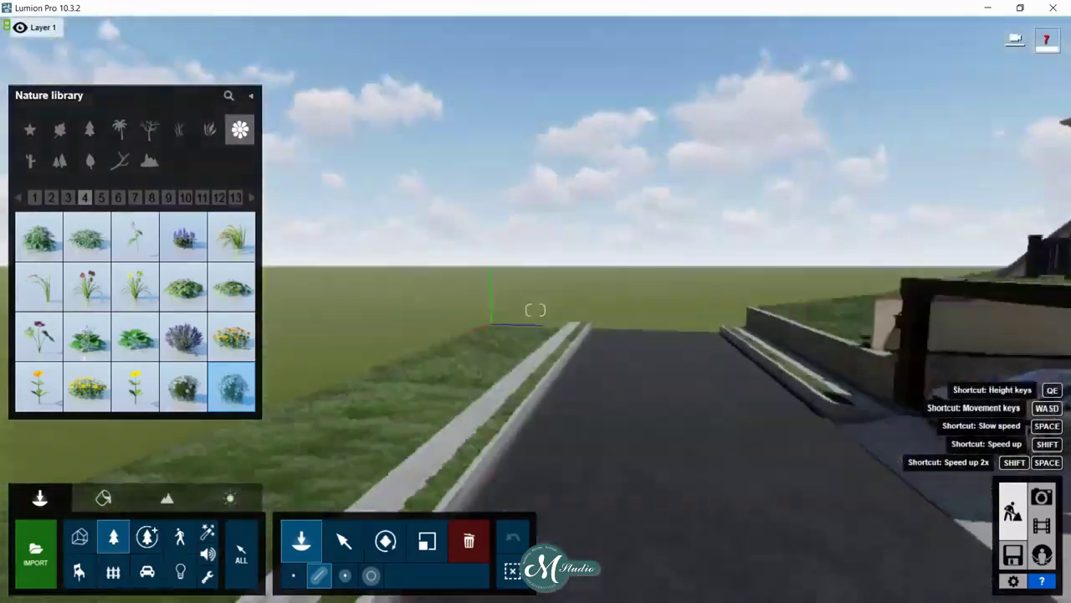
# - Plant a Cabbage Tree Small v03 palm in the grass verge by the driveway
pyautogui.moveTo(536, 309); pyautogui.dragTo(536, 310, button='right')
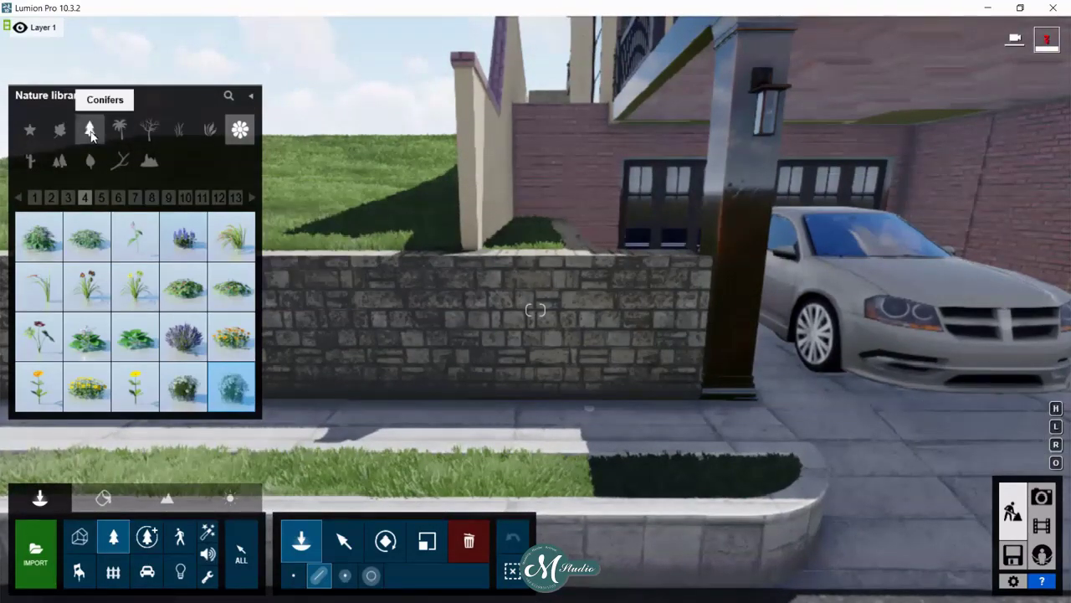
pyautogui.click(119, 130)
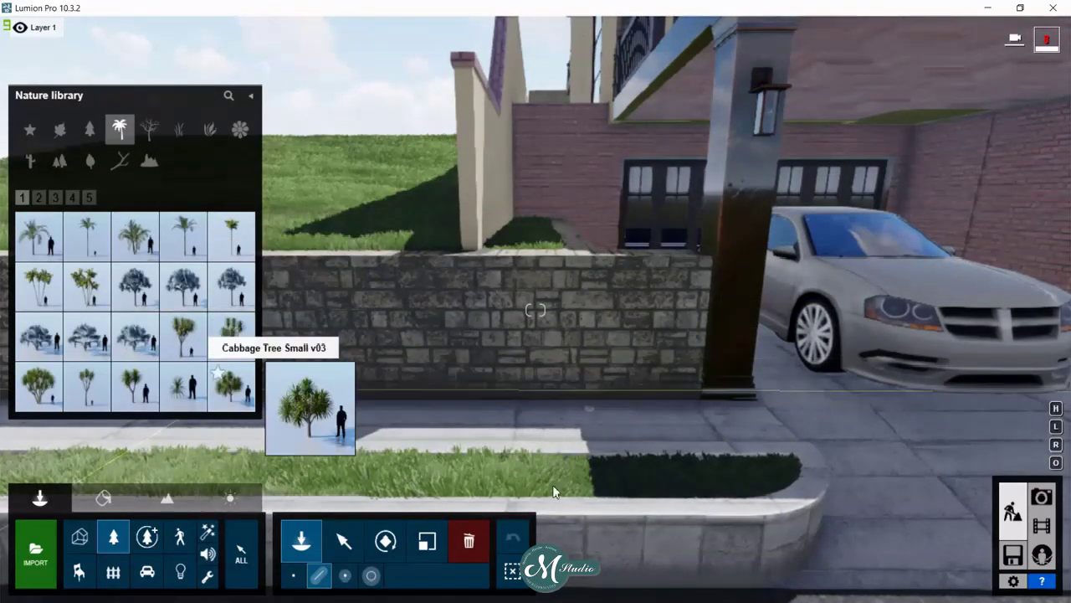
pyautogui.click(231, 385)
pyautogui.click(682, 490)
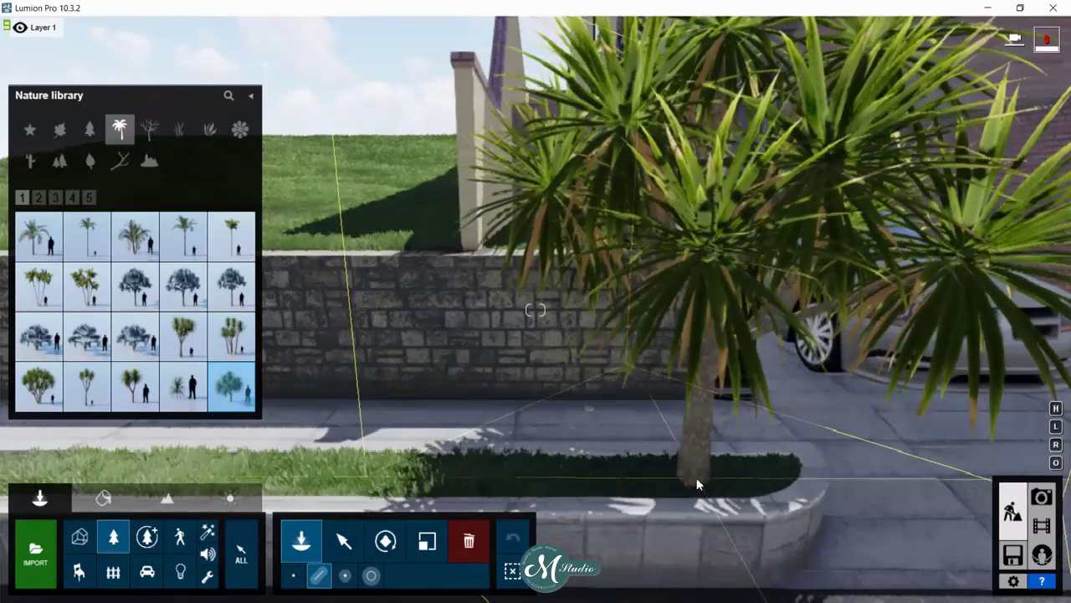
# - Lay out a mass-placement line in the verge, then cancel it and return to single placement
pyautogui.moveTo(667, 478); pyautogui.dragTo(447, 418, button='right')
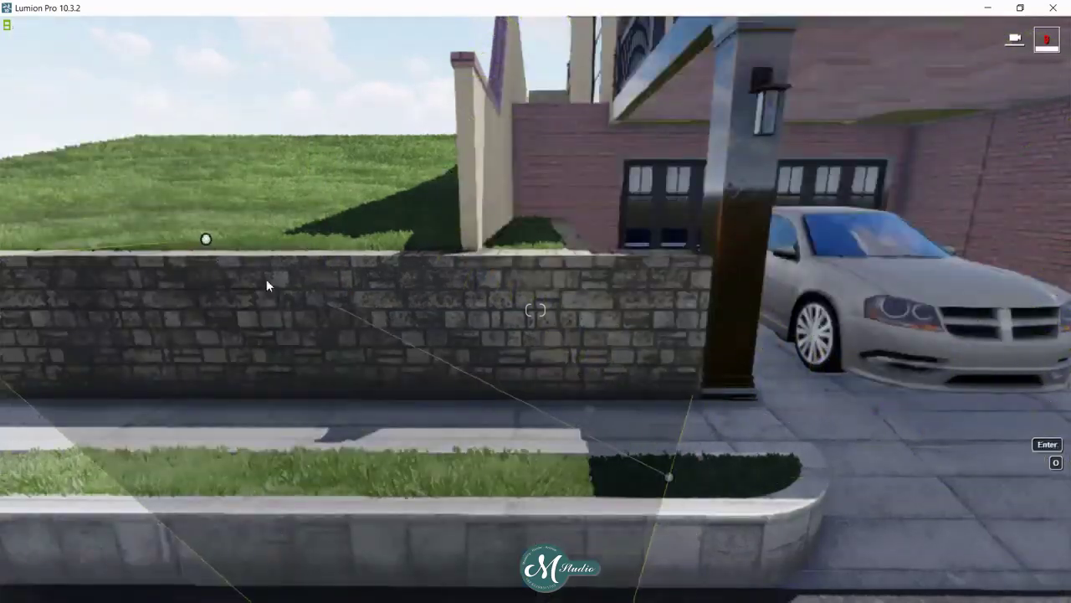
pyautogui.click(446, 416)
pyautogui.click(534, 469)
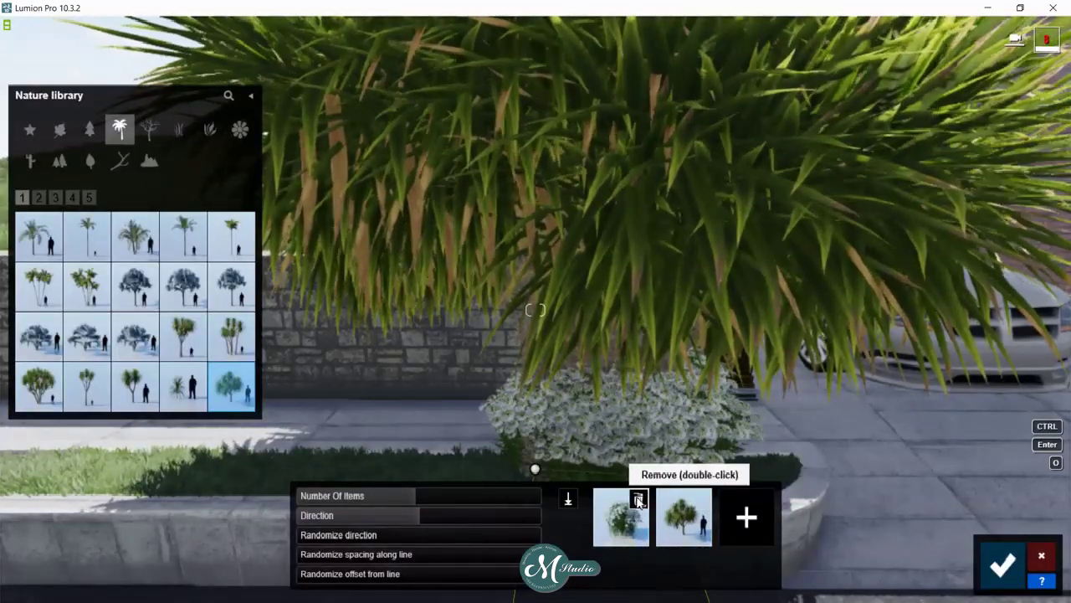
pyautogui.doubleClick(639, 501)
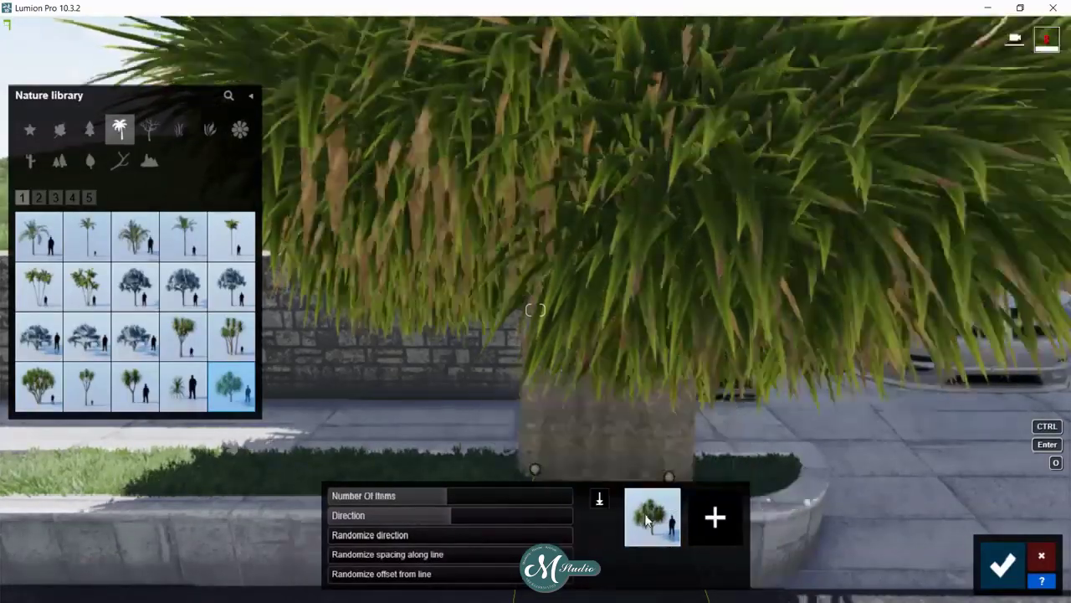
pyautogui.click(1041, 559)
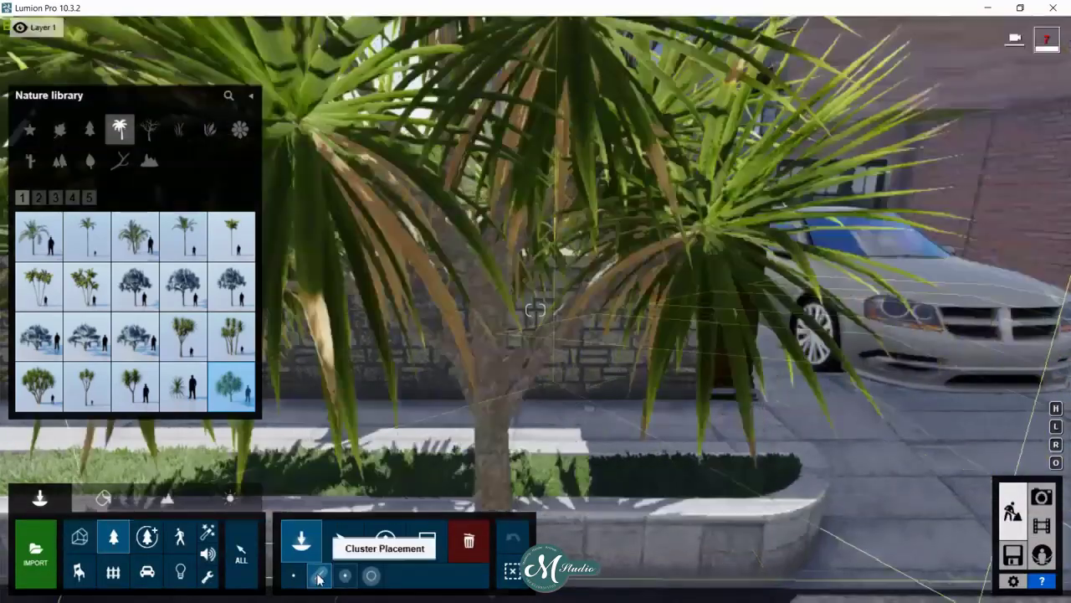
pyautogui.click(293, 575)
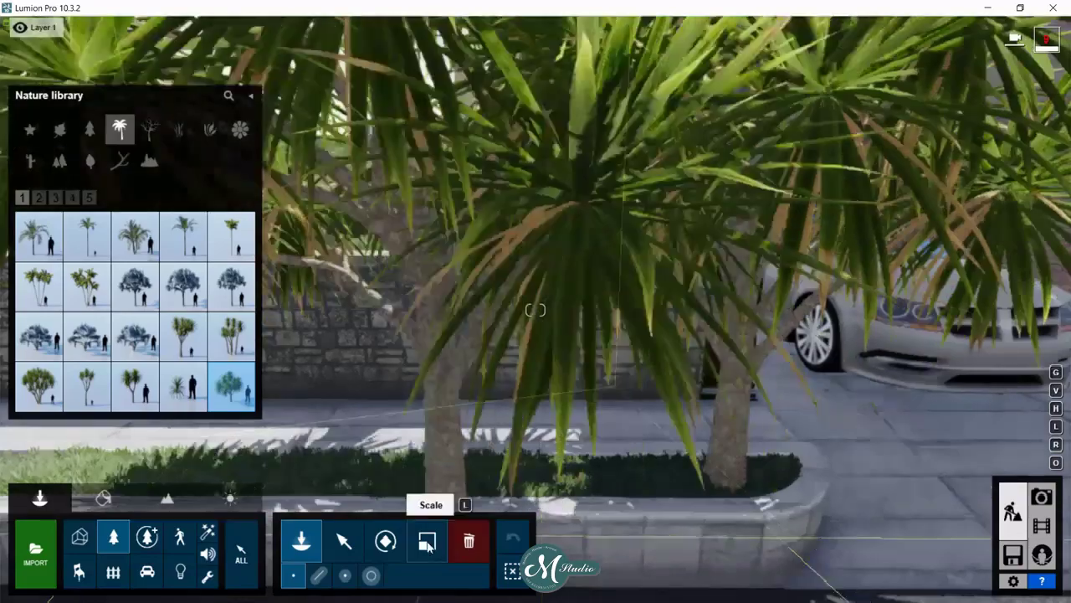
# - Shrink the Cabbage Tree Small v03 palm with the Scale tool
pyautogui.click(427, 541)
pyautogui.moveTo(722, 470); pyautogui.dragTo(708, 488)
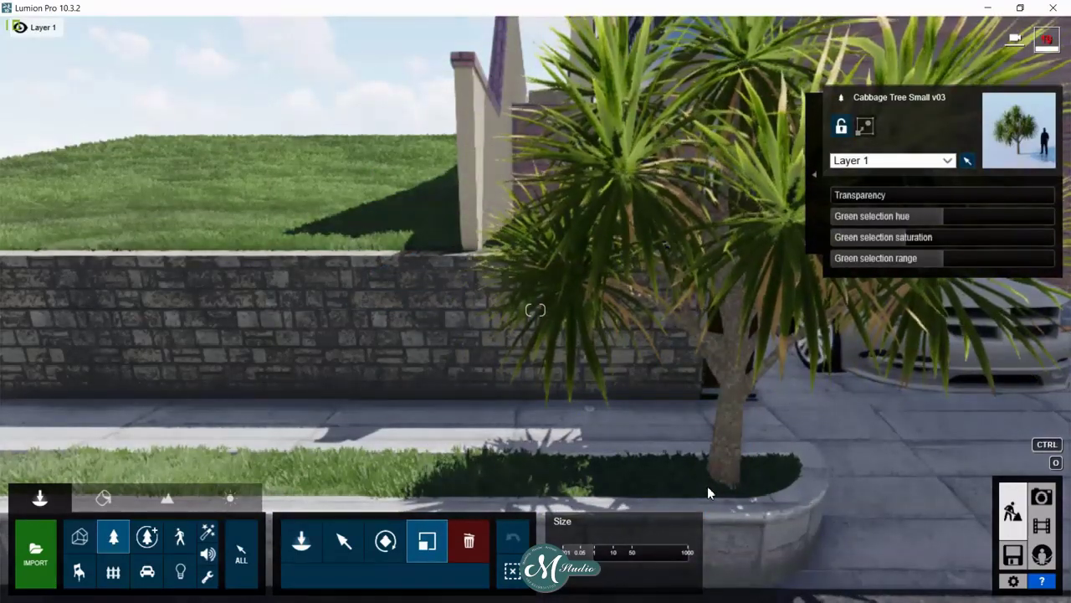
pyautogui.click(343, 543)
pyautogui.click(102, 499)
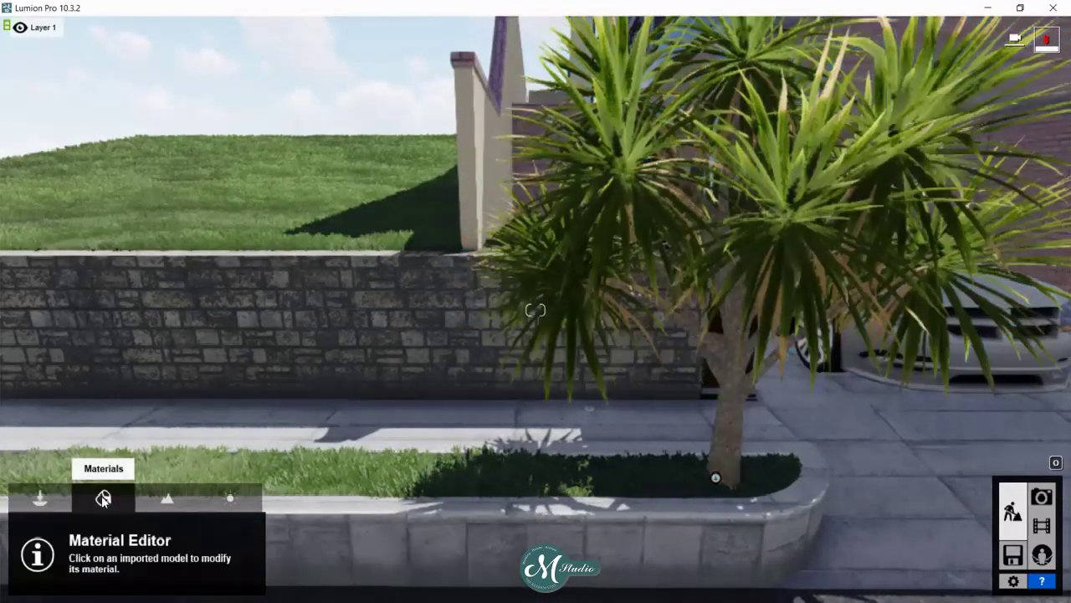
pyautogui.click(39, 499)
# - Plant three white chrysanthemums in the planter around the cabbage tree
pyautogui.click(114, 536)
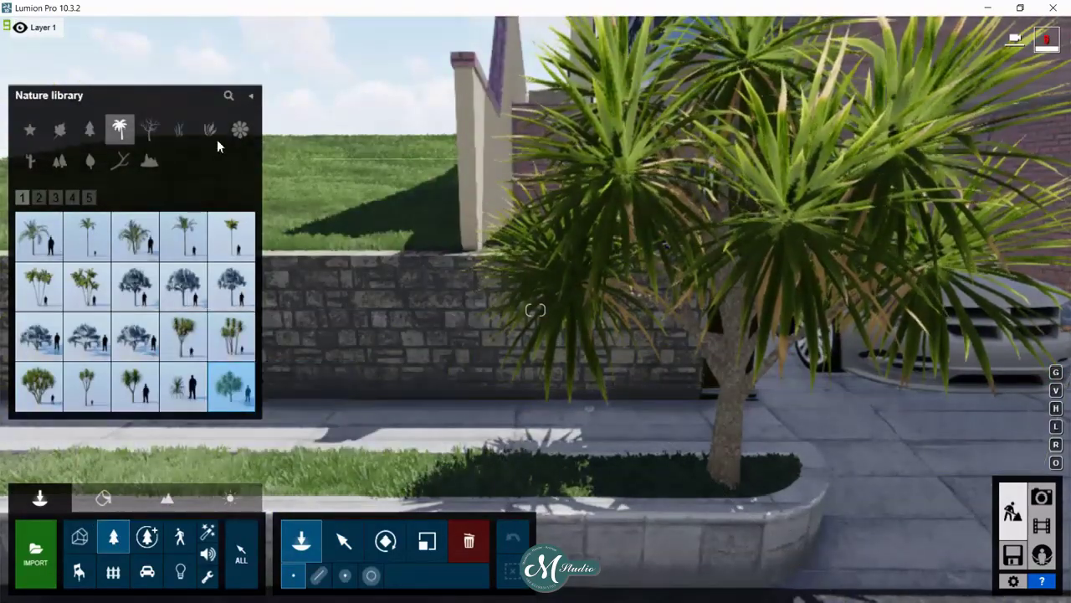
pyautogui.click(241, 130)
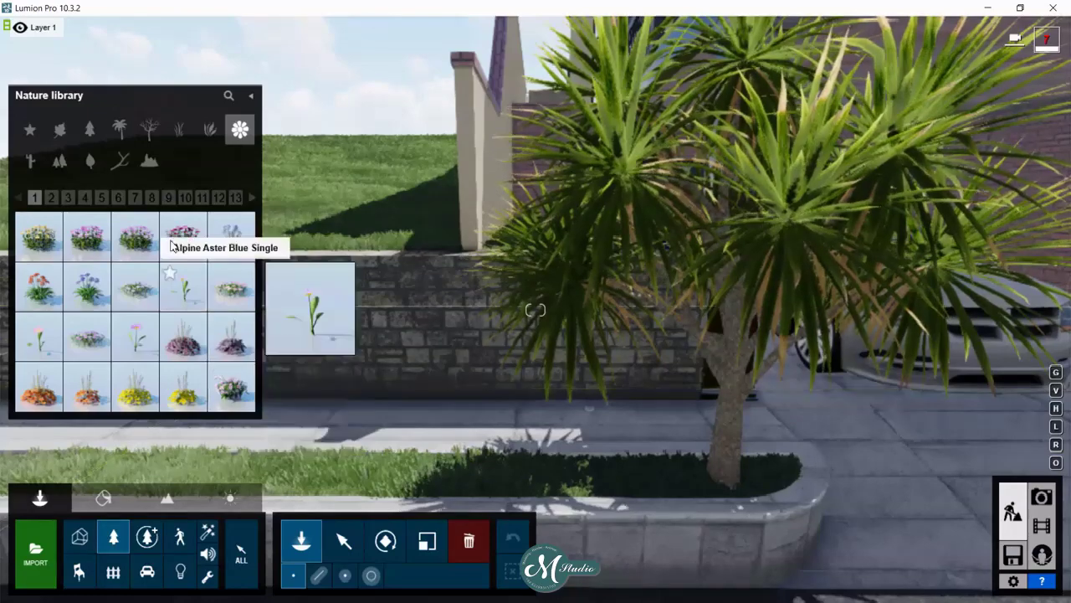
pyautogui.click(53, 199)
pyautogui.click(69, 199)
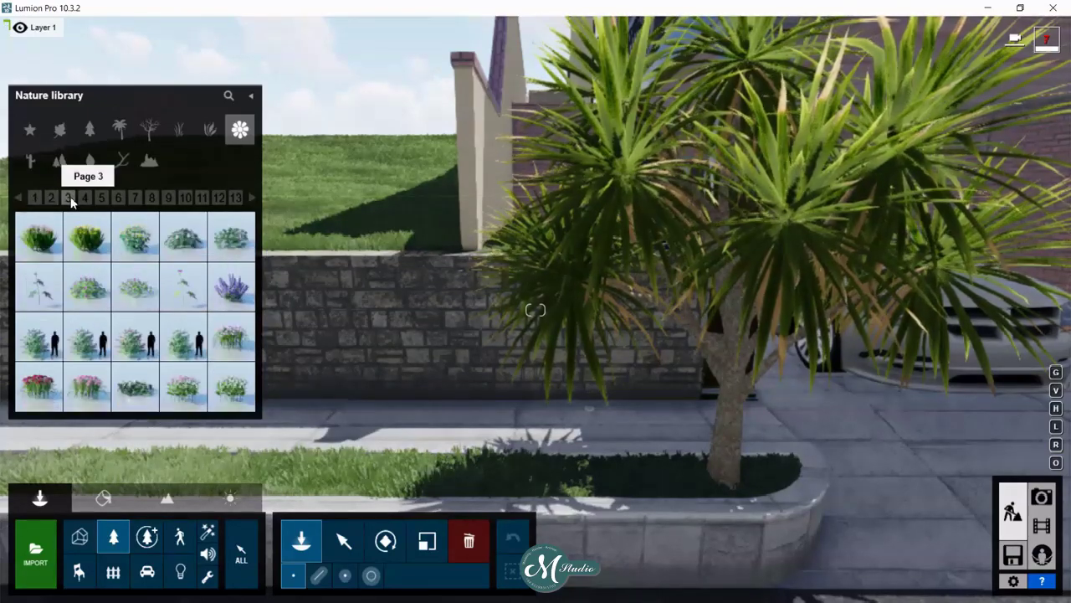
pyautogui.click(231, 286)
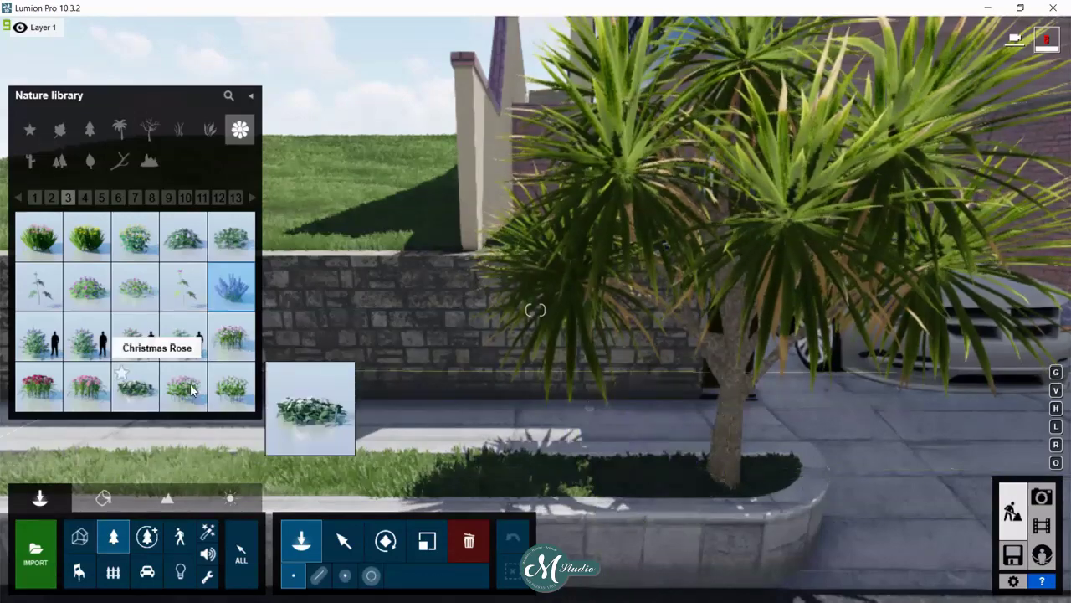
pyautogui.click(231, 385)
pyautogui.click(645, 477)
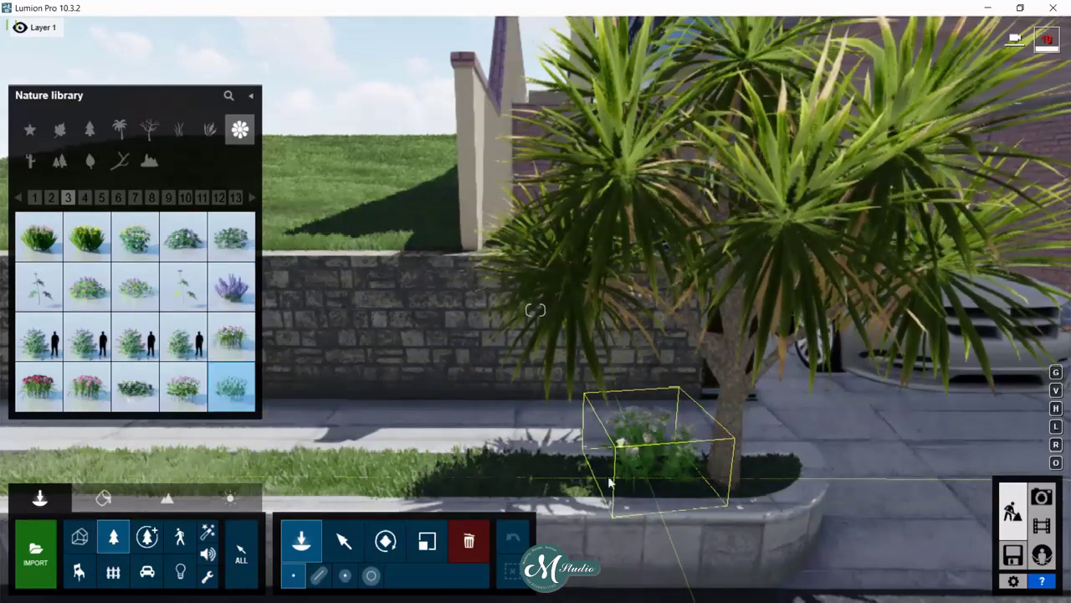
pyautogui.click(548, 479)
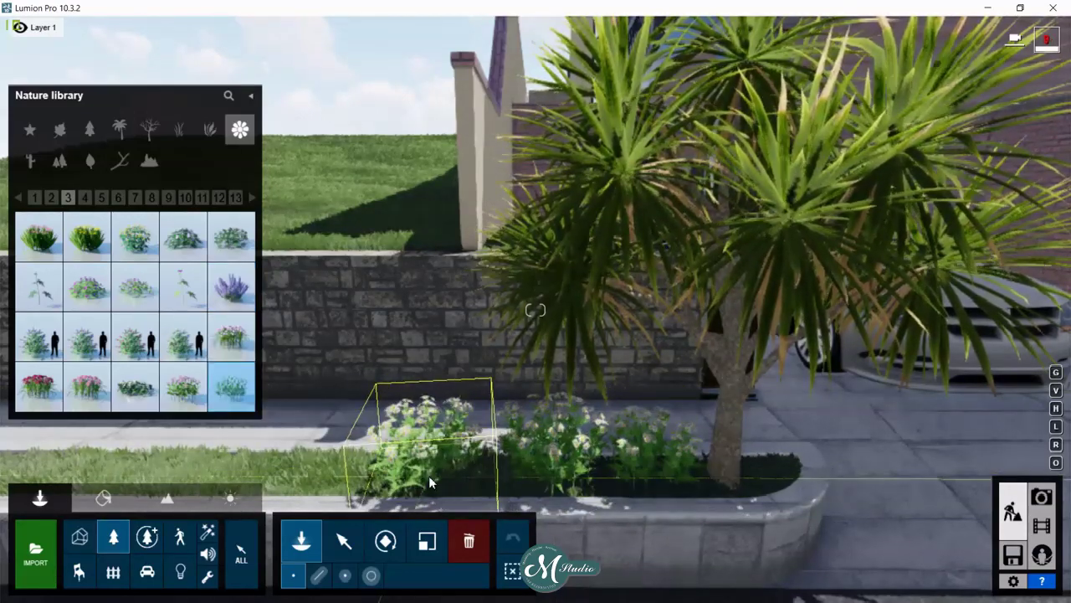
pyautogui.moveTo(429, 483); pyautogui.dragTo(497, 436, button='right')
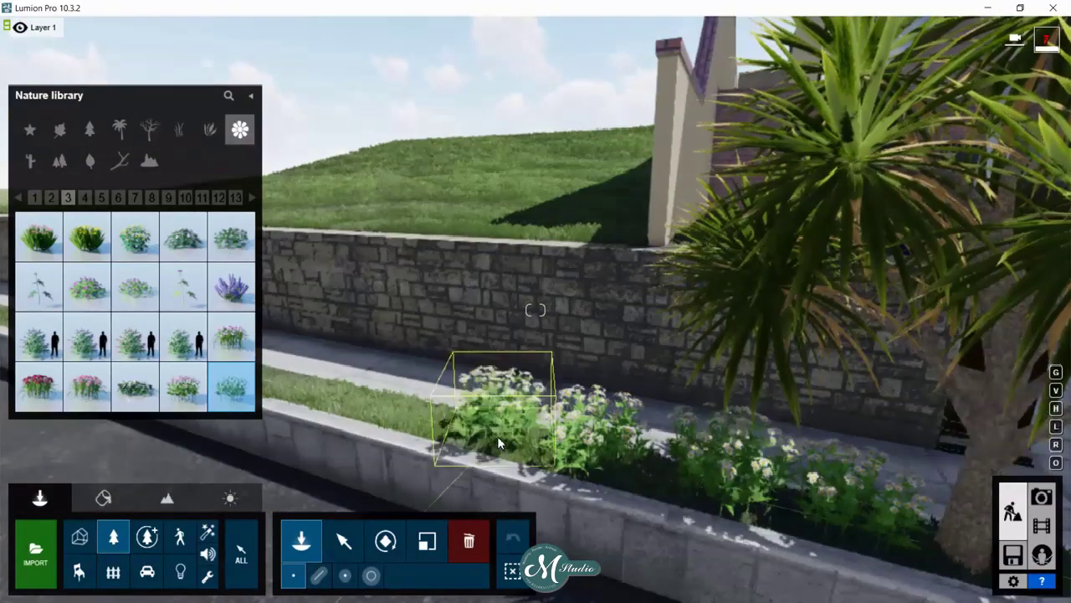
pyautogui.click(501, 438)
# - Add a clump of purple Blue Wonder Catmint at the planter's left end
pyautogui.click(231, 286)
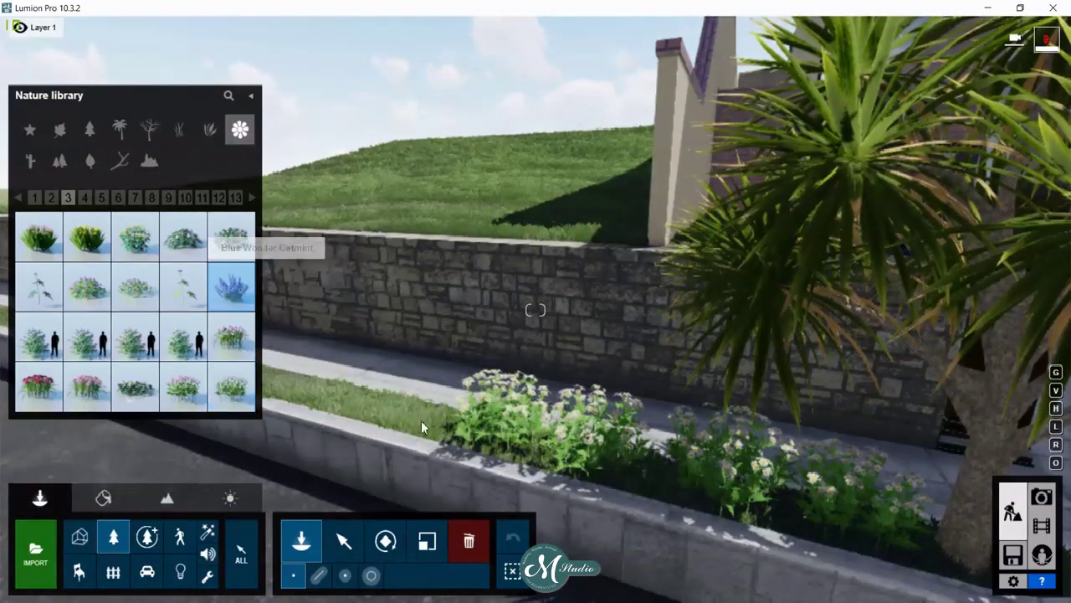
pyautogui.click(434, 421)
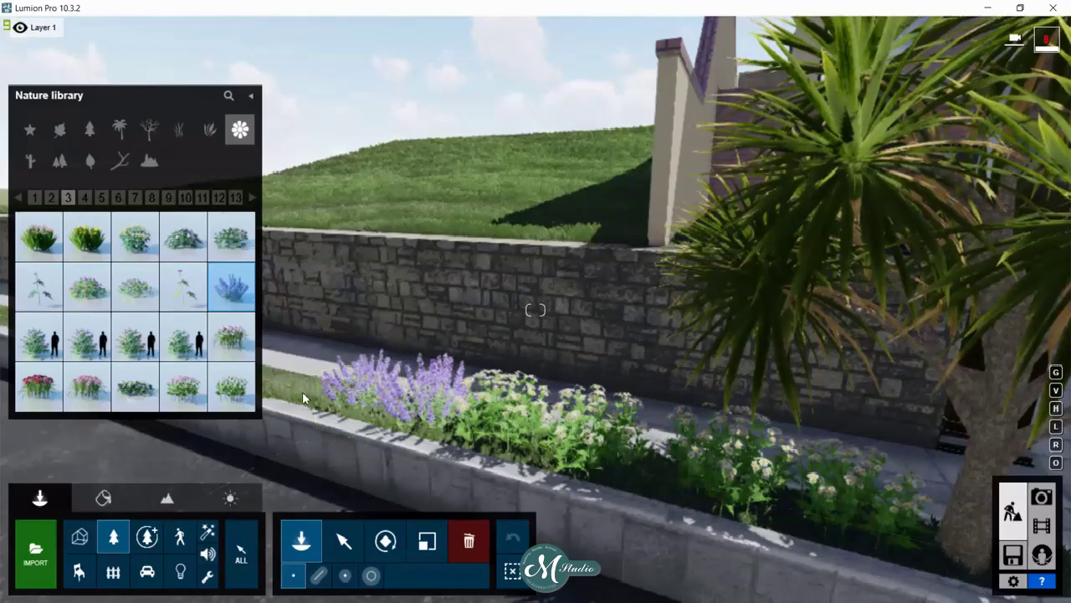
pyautogui.moveTo(553, 360); pyautogui.dragTo(754, 360, button='right')
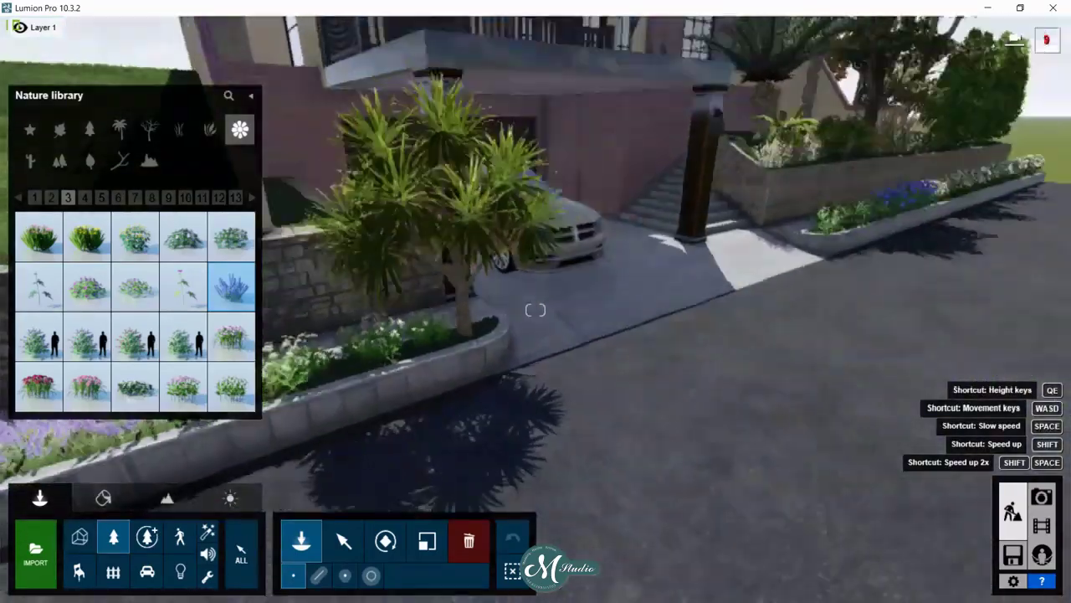
# - Survey the facade, wall and driveway while browsing flower, conifer and palm library pages
pyautogui.moveTo(535, 309); pyautogui.dragTo(352, 268, button='right')
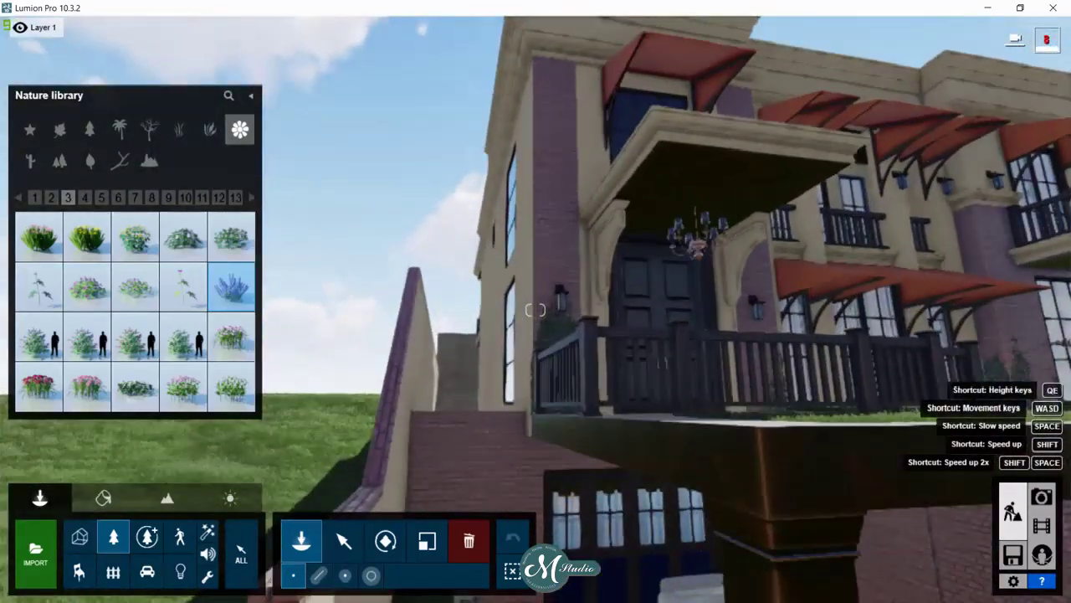
pyautogui.moveTo(536, 309); pyautogui.dragTo(636, 394, button='right')
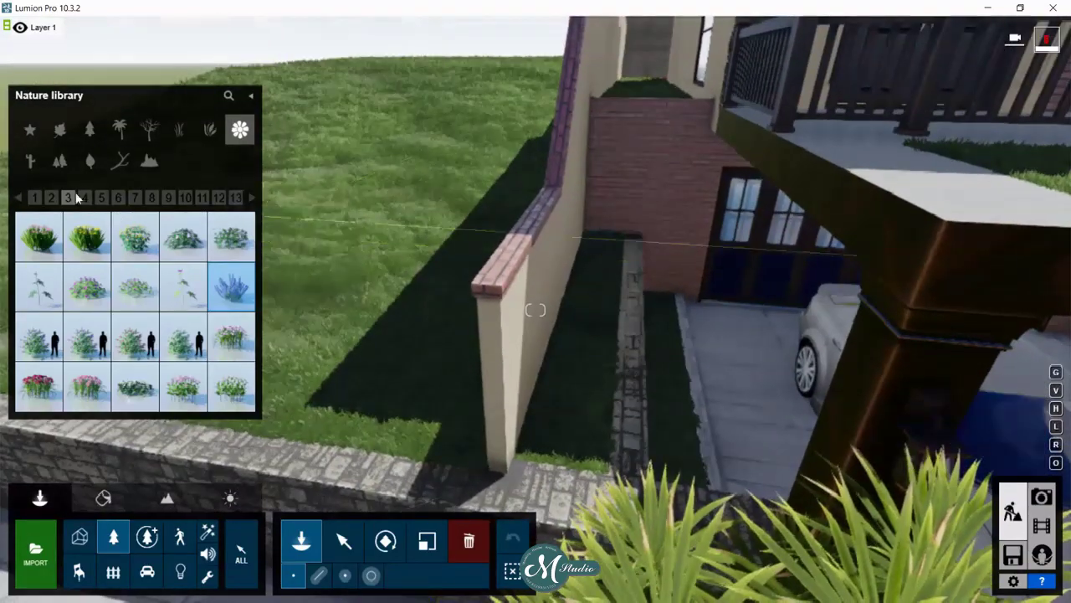
pyautogui.click(85, 197)
pyautogui.click(62, 162)
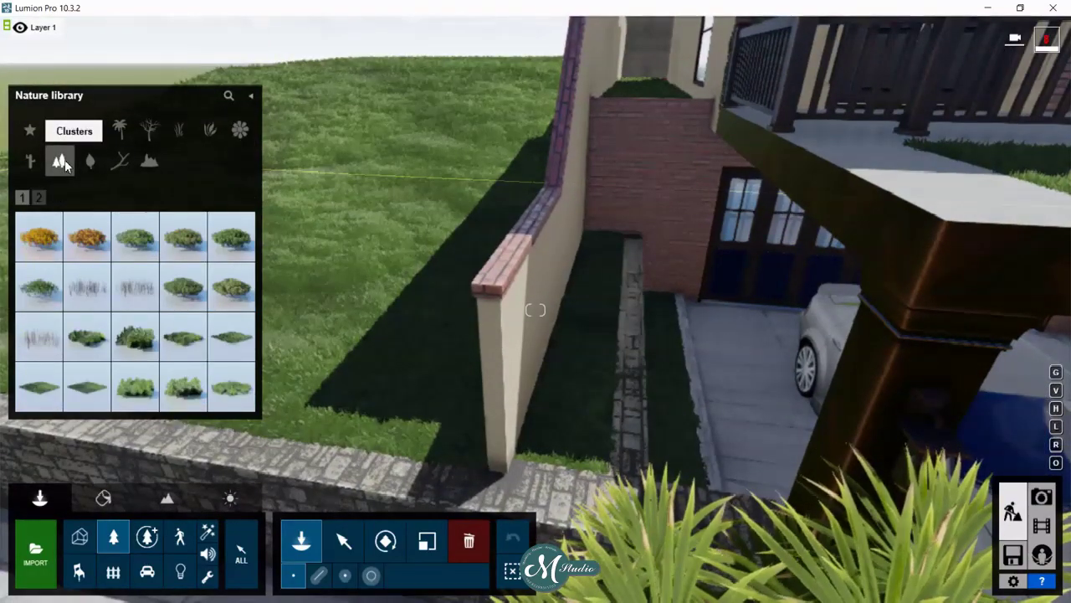
pyautogui.click(89, 132)
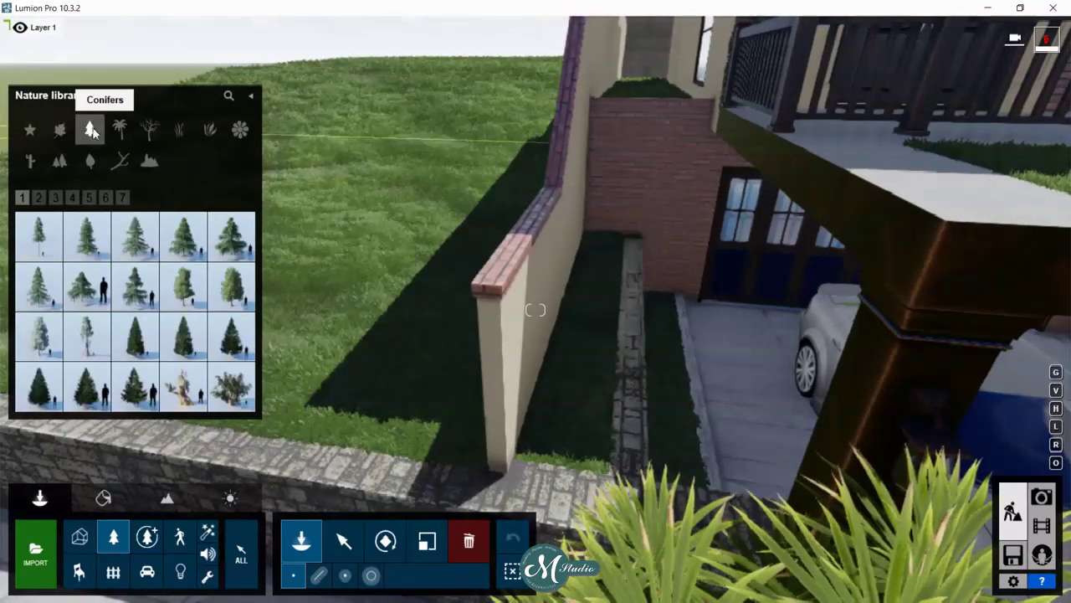
pyautogui.click(105, 199)
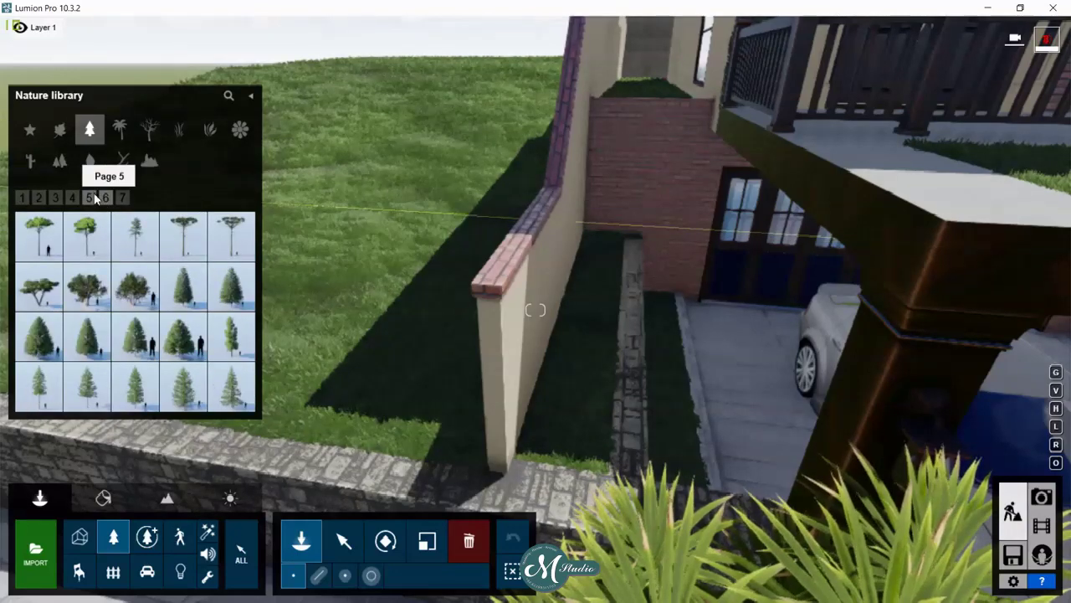
pyautogui.click(73, 199)
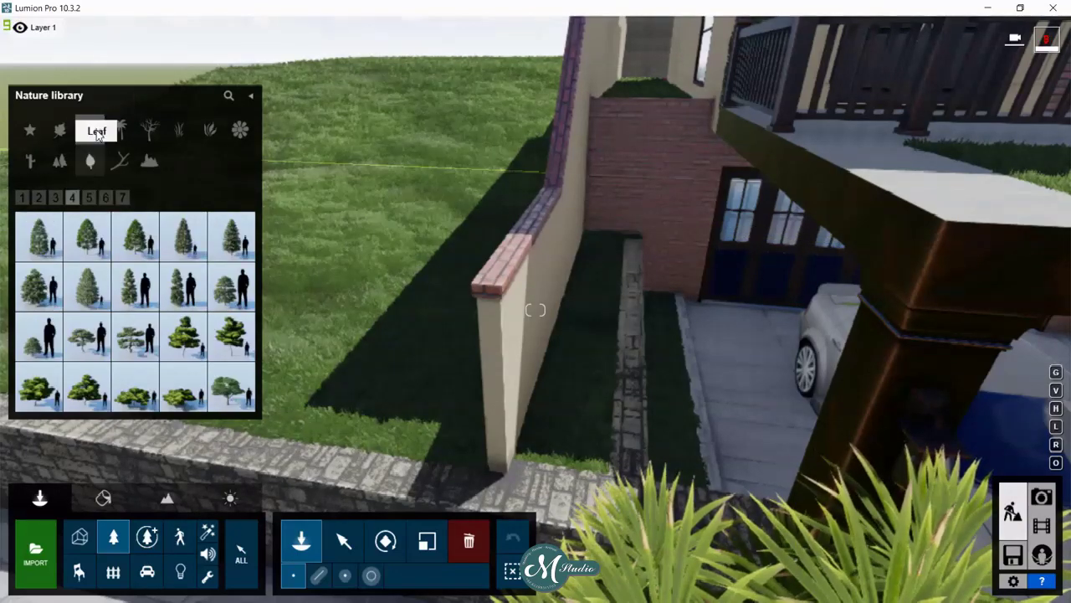
pyautogui.click(119, 132)
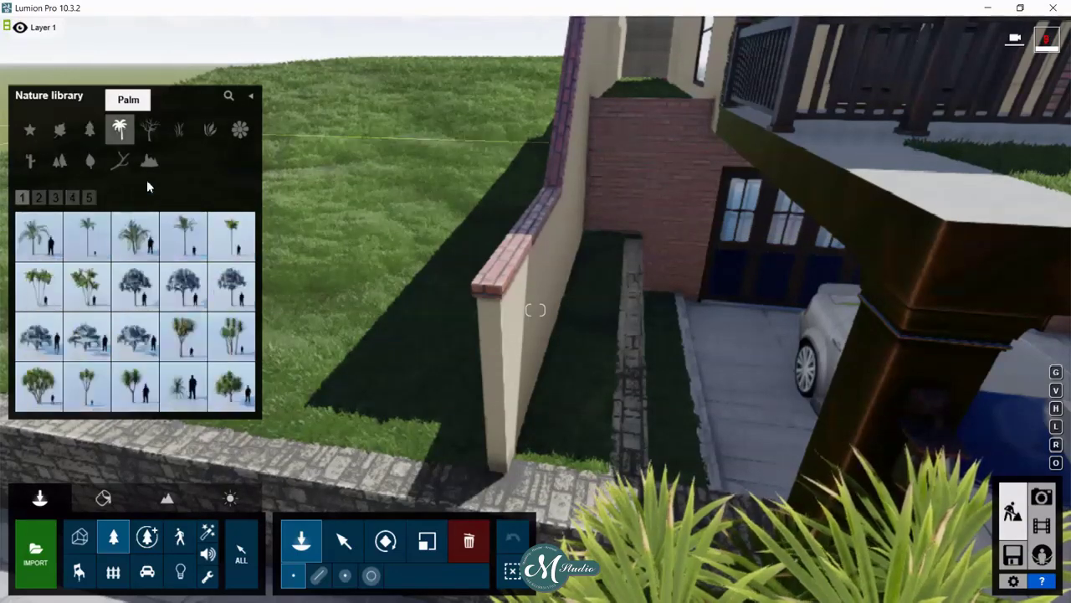
pyautogui.click(39, 198)
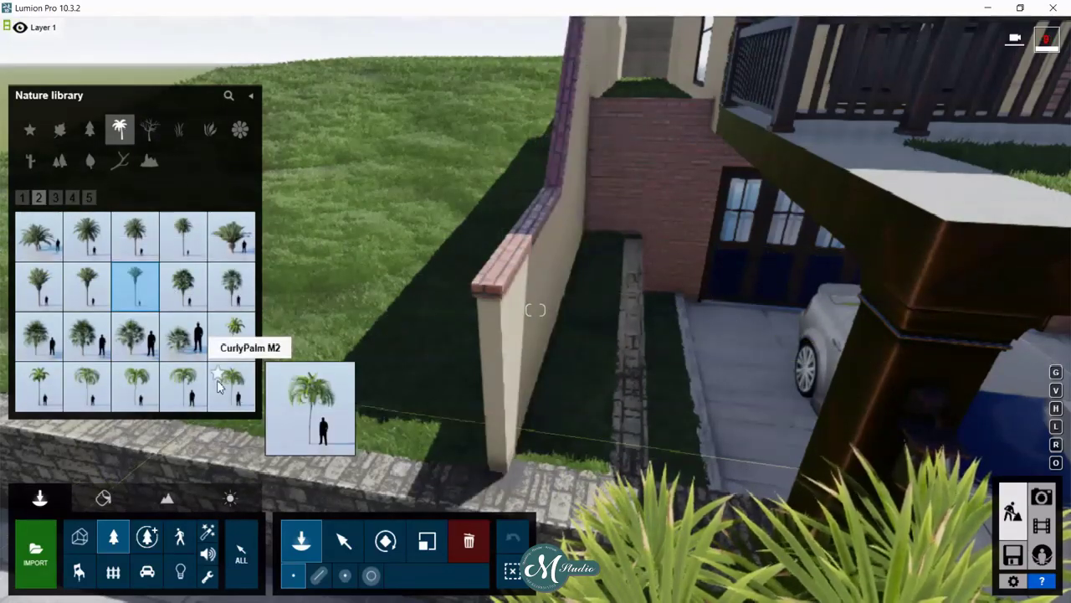
pyautogui.moveTo(222, 377); pyautogui.dragTo(295, 456, button='right')
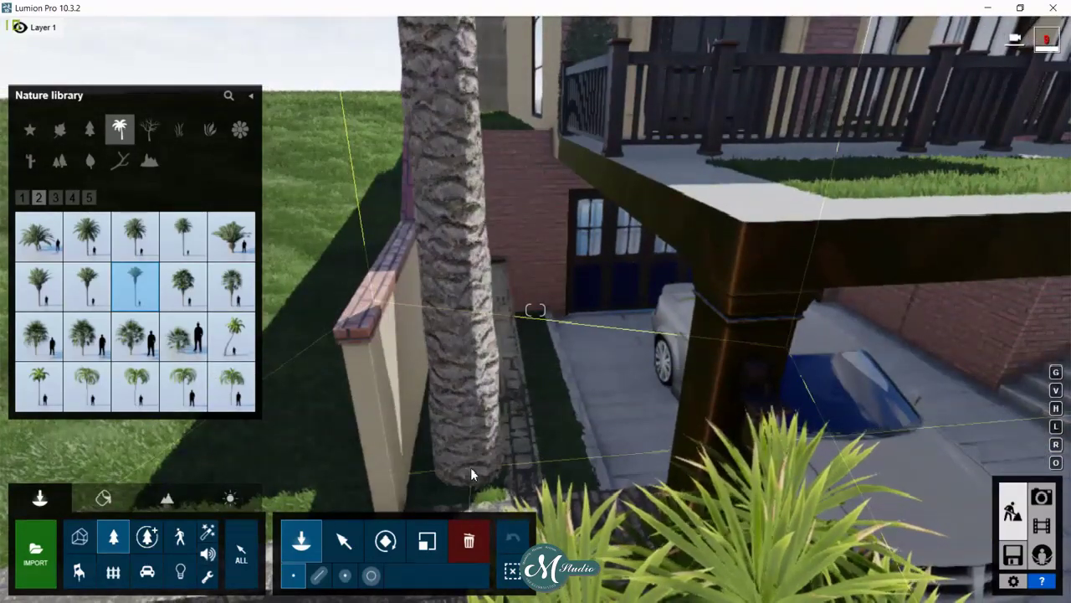
# - Plant three thin fan palms at and behind the base of the wall
pyautogui.click(231, 286)
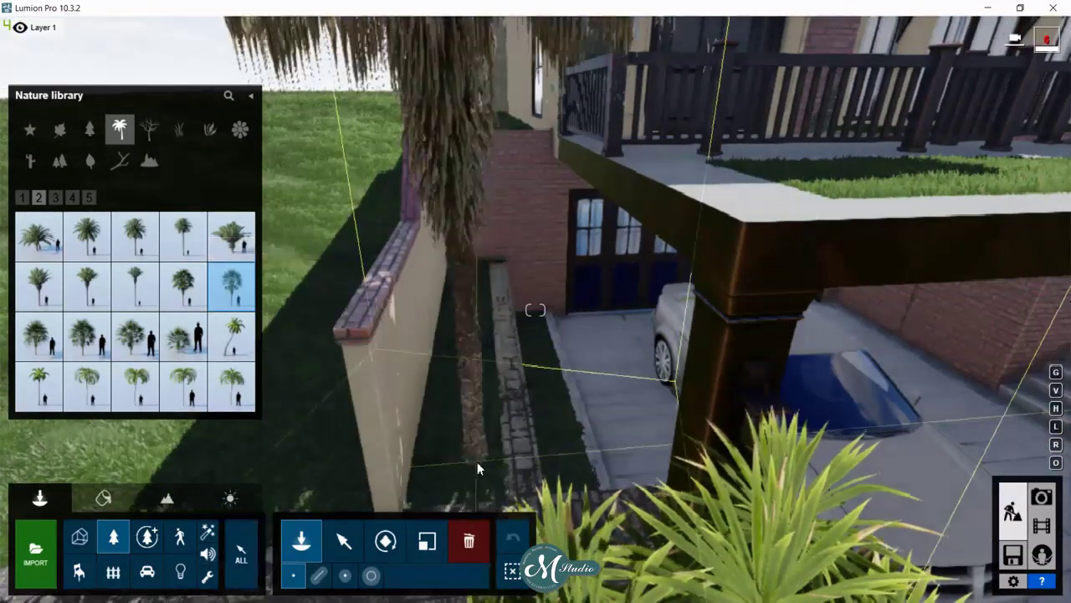
pyautogui.click(470, 471)
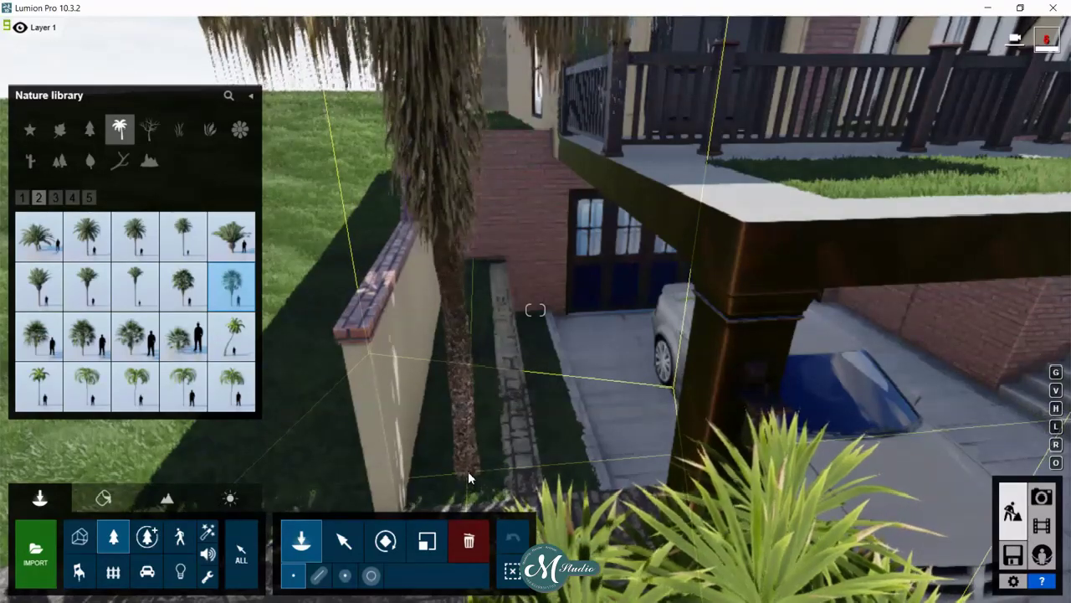
pyautogui.click(472, 318)
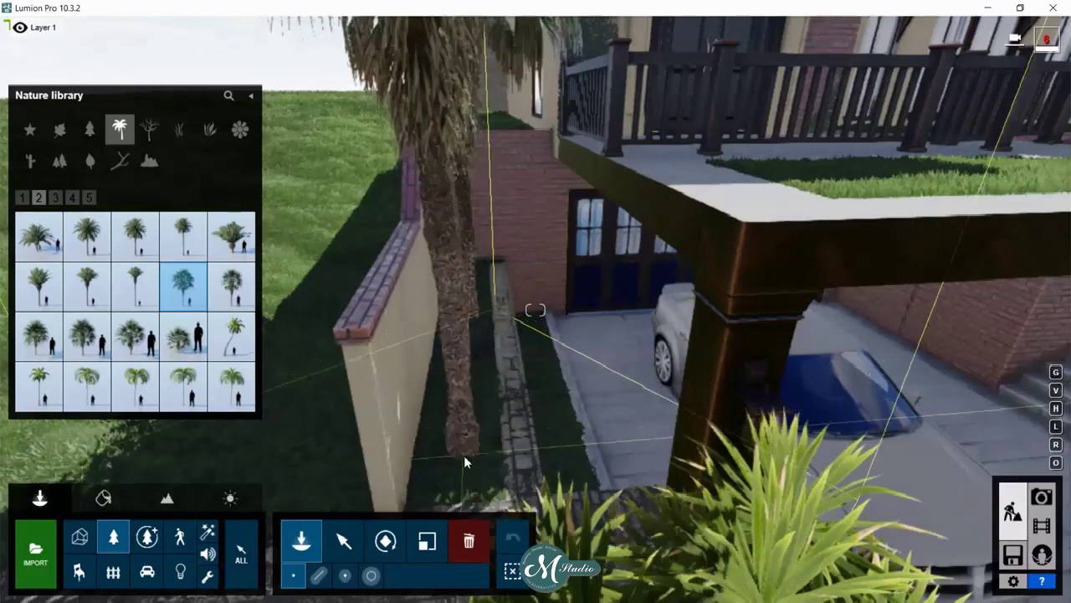
pyautogui.click(464, 455)
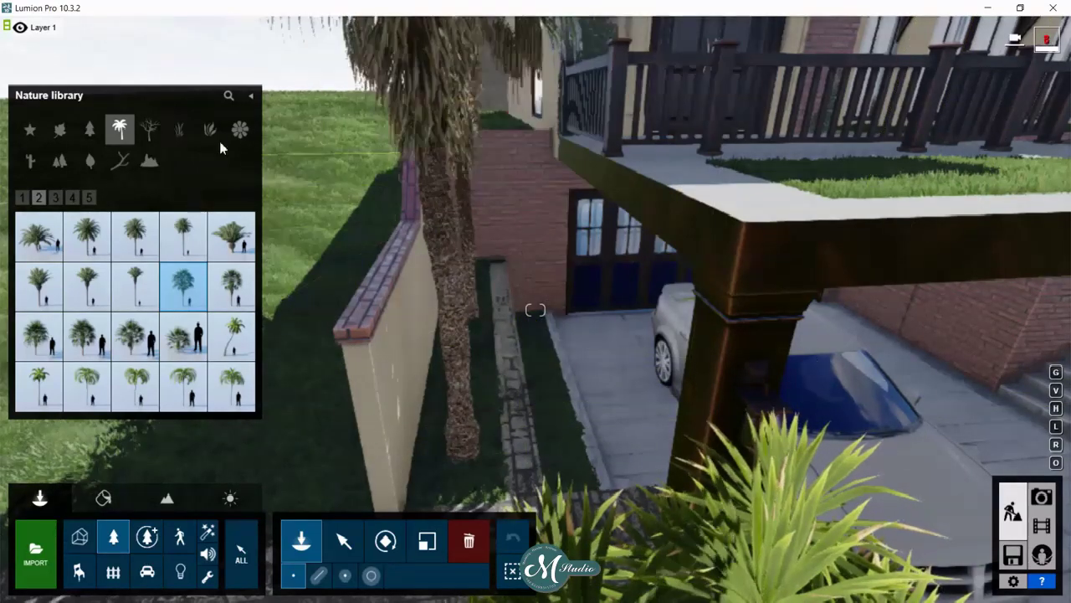
# - Plant an orange FoxCoral, a purple FoxCoralPurple and Flax Green grass by the driveway
pyautogui.click(209, 130)
pyautogui.click(231, 286)
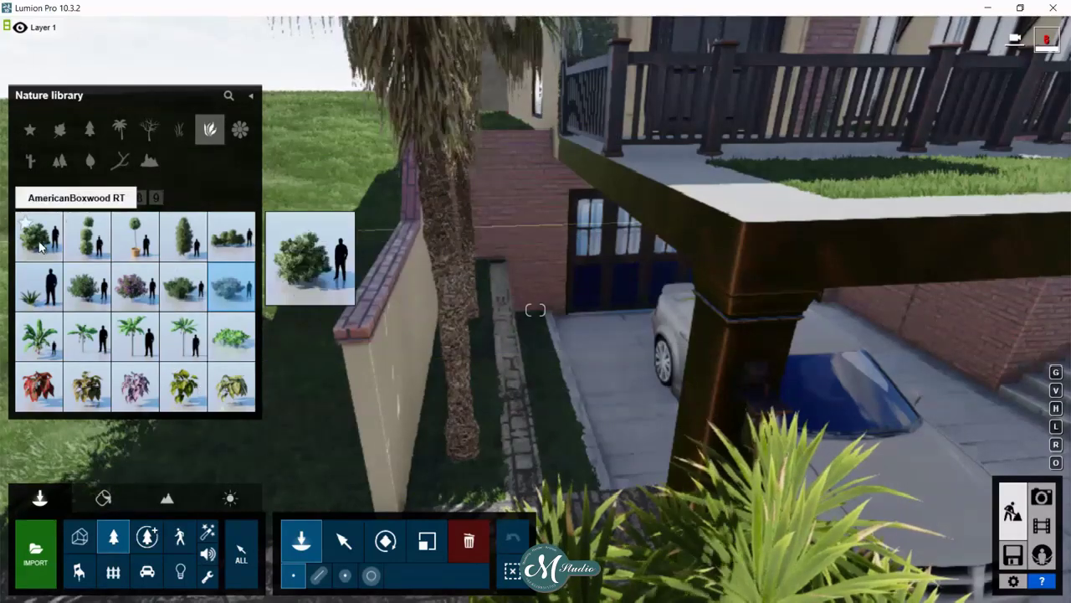
pyautogui.click(40, 198)
pyautogui.click(55, 198)
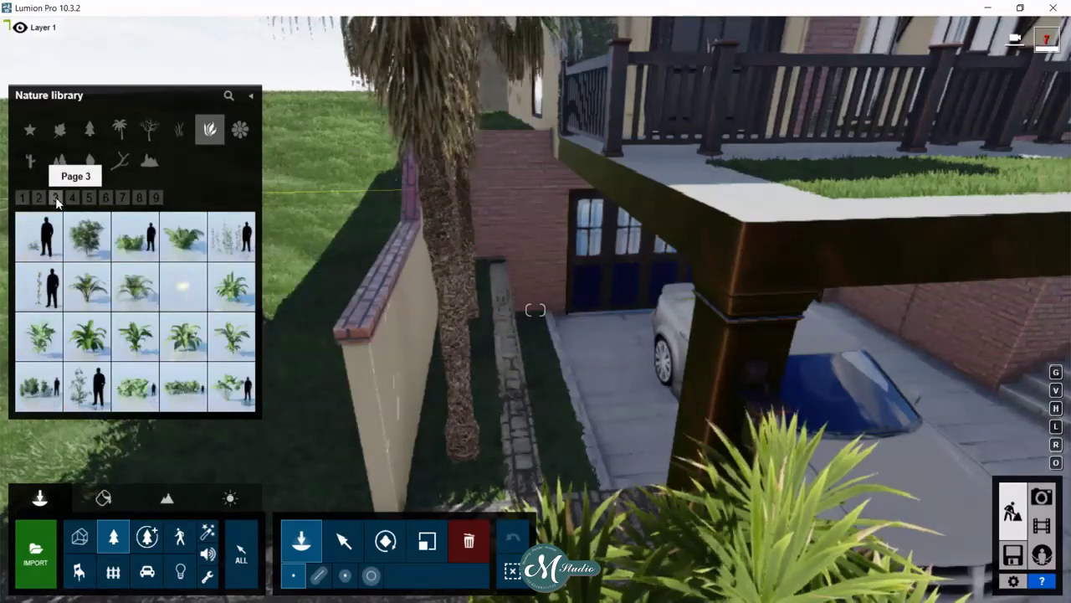
pyautogui.click(72, 198)
pyautogui.moveTo(231, 286)
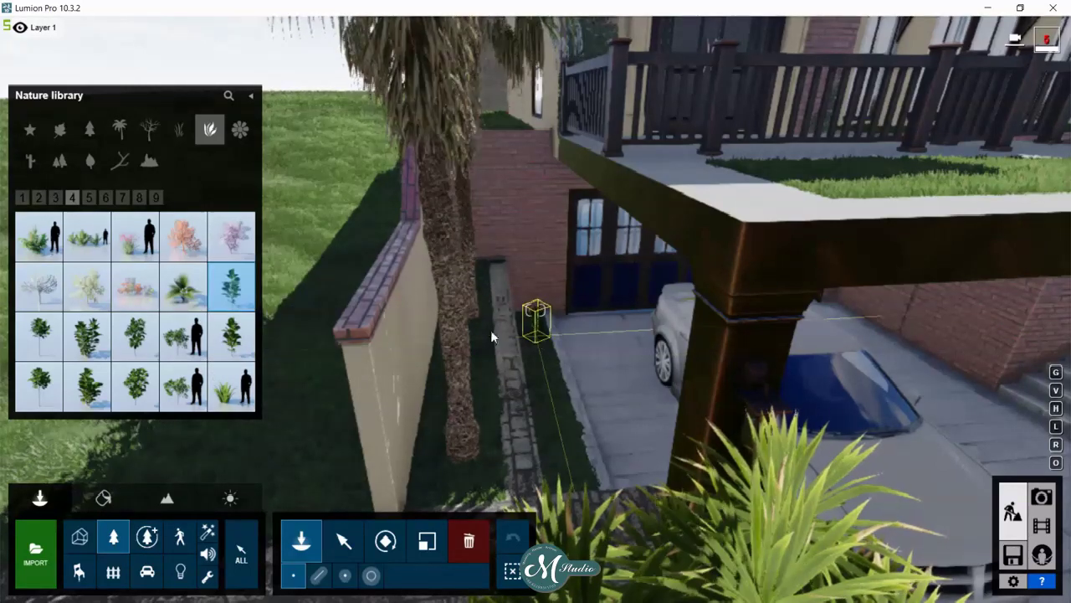
pyautogui.click(190, 246)
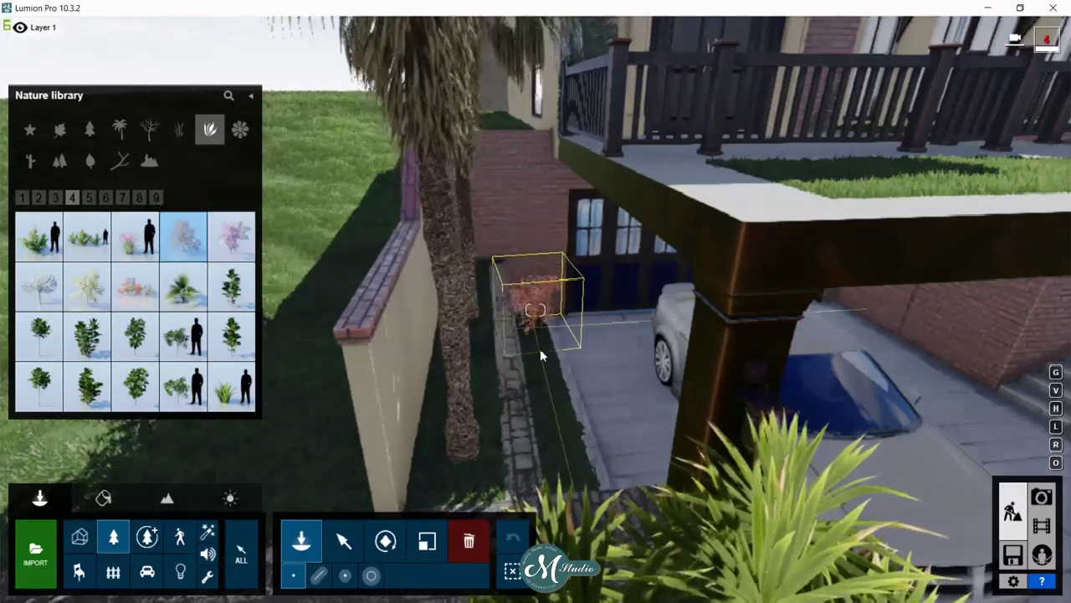
pyautogui.click(540, 349)
pyautogui.click(232, 237)
pyautogui.click(540, 368)
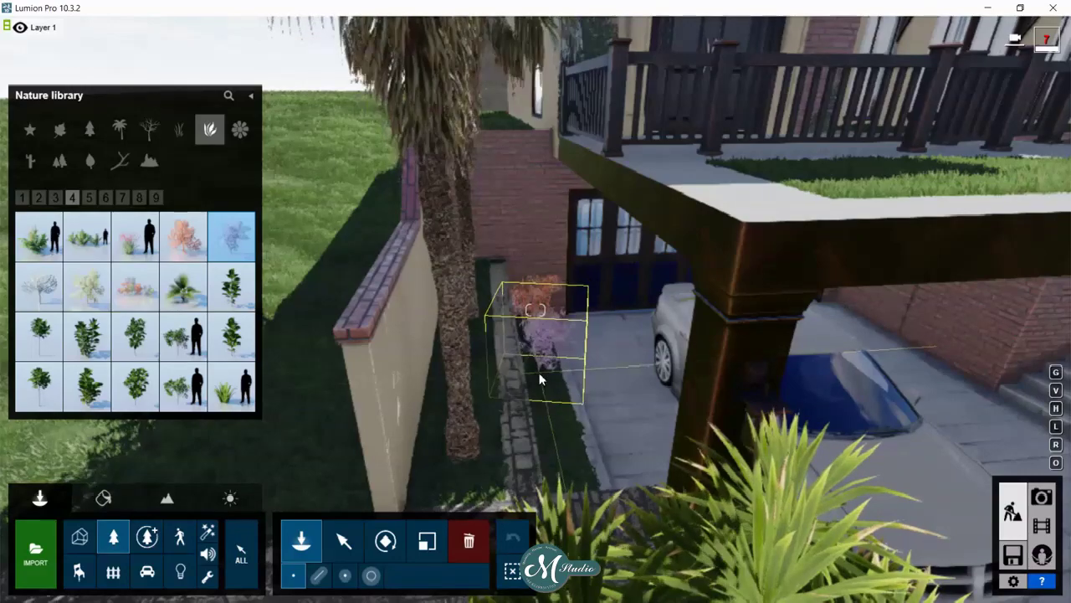
pyautogui.click(232, 387)
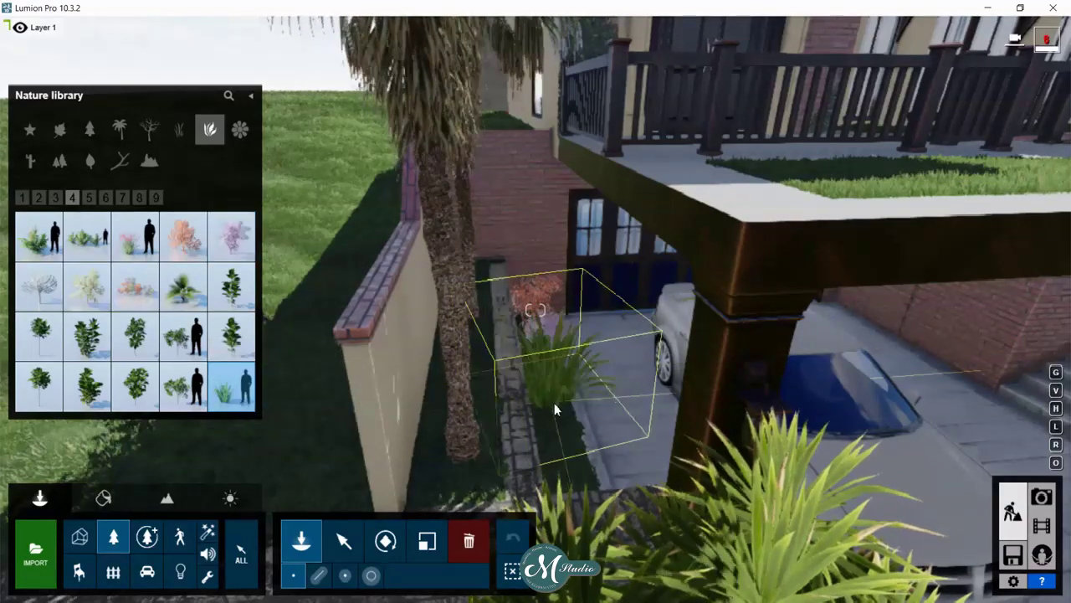
pyautogui.click(586, 480)
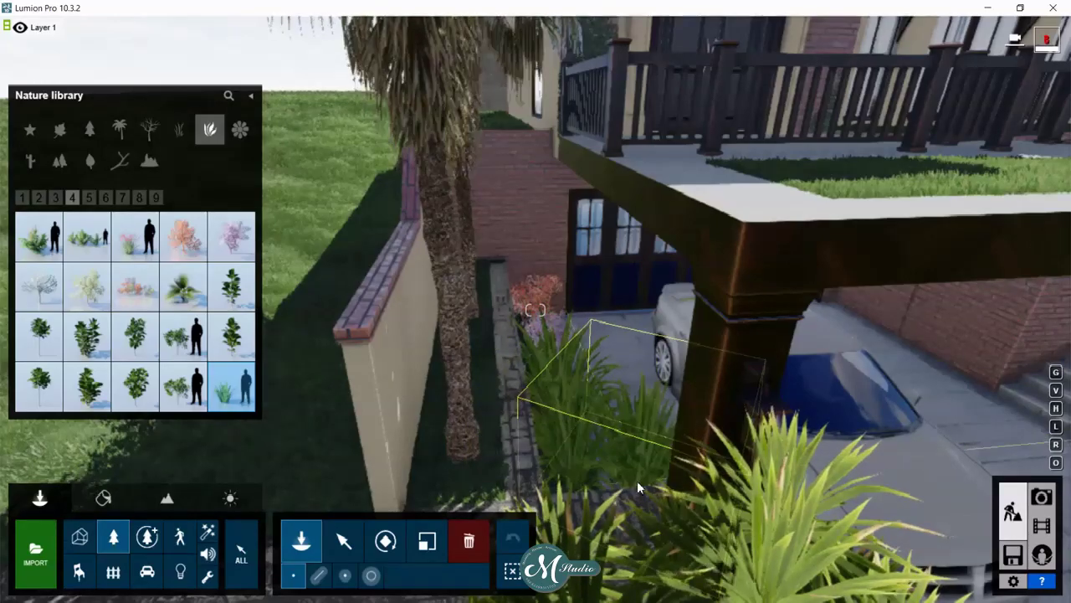
pyautogui.moveTo(637, 480)
pyautogui.mouseDown(button='right')
pyautogui.moveTo(586, 480)
pyautogui.moveTo(661, 483)
pyautogui.moveTo(644, 457)
pyautogui.mouseUp(button='right')
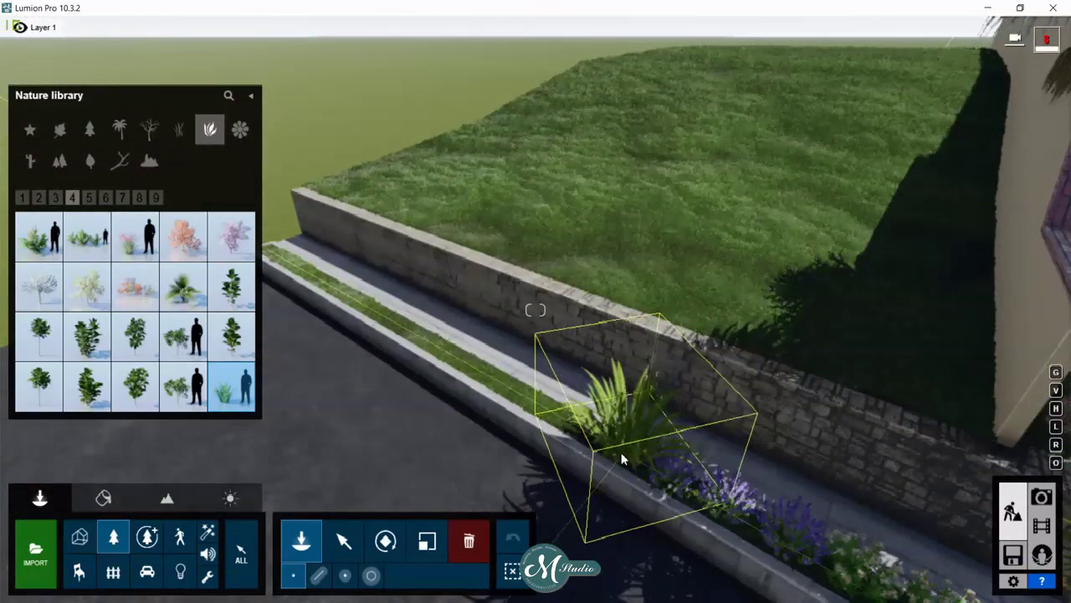
# - Add two flax clumps at the wall base and four French Lavender Purple along the planter's left end
pyautogui.click(617, 452)
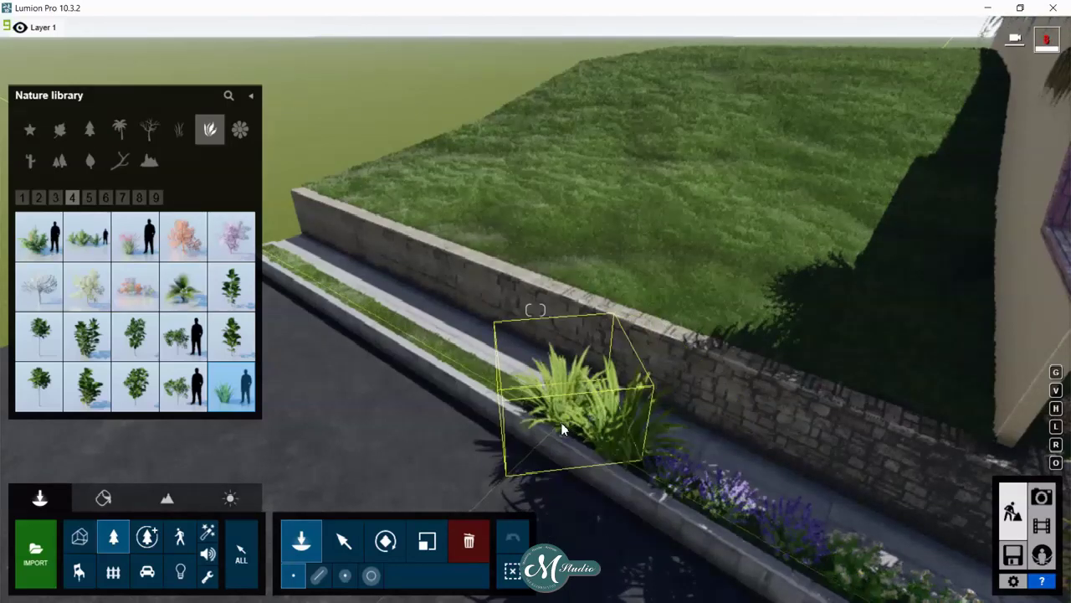
pyautogui.click(561, 422)
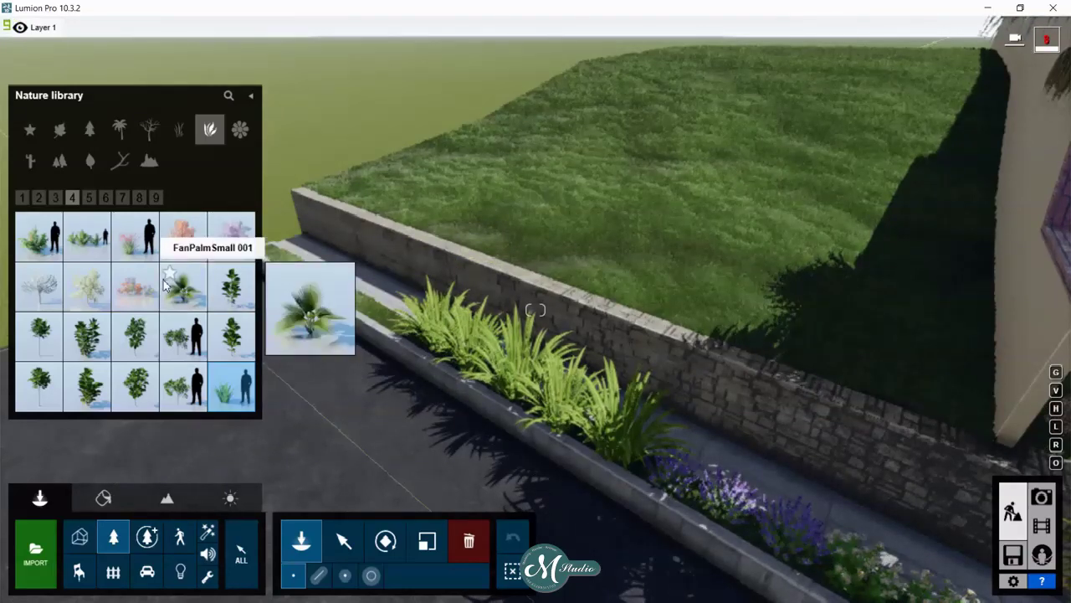
pyautogui.click(90, 197)
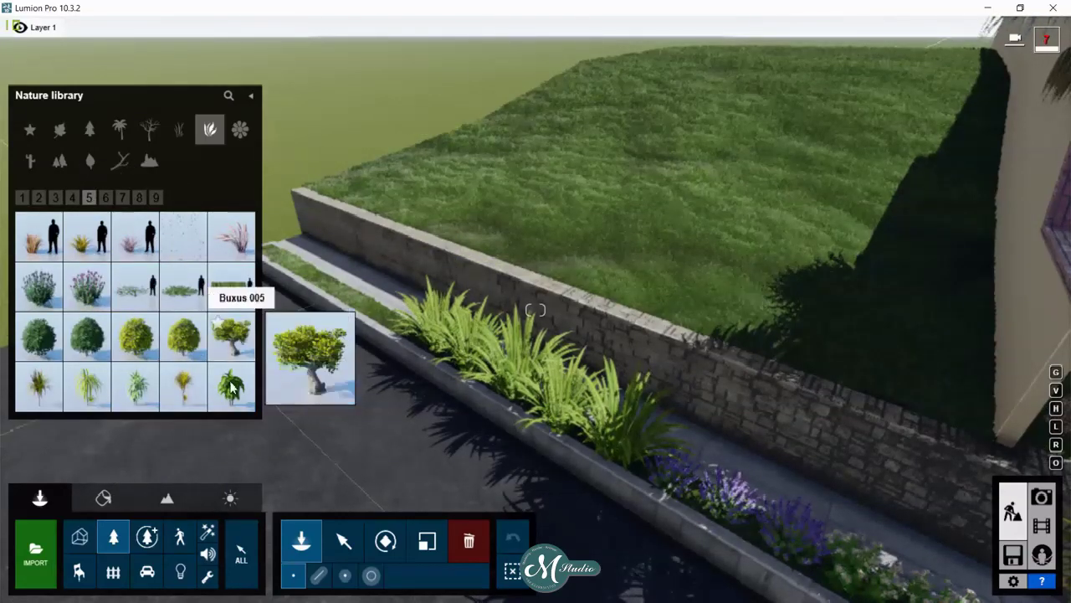
pyautogui.moveTo(87, 286)
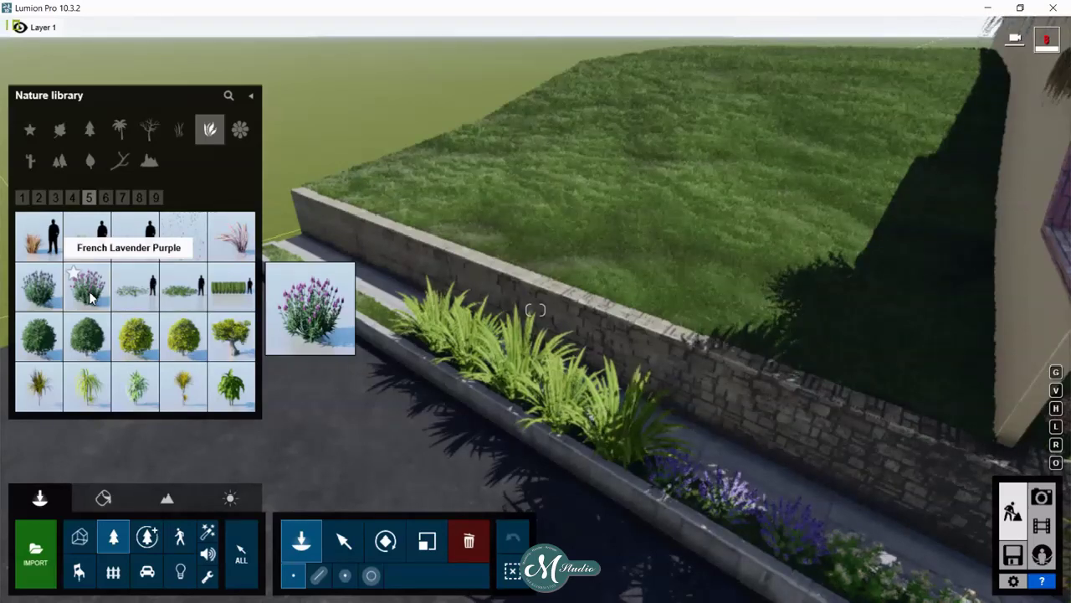
pyautogui.click(90, 297)
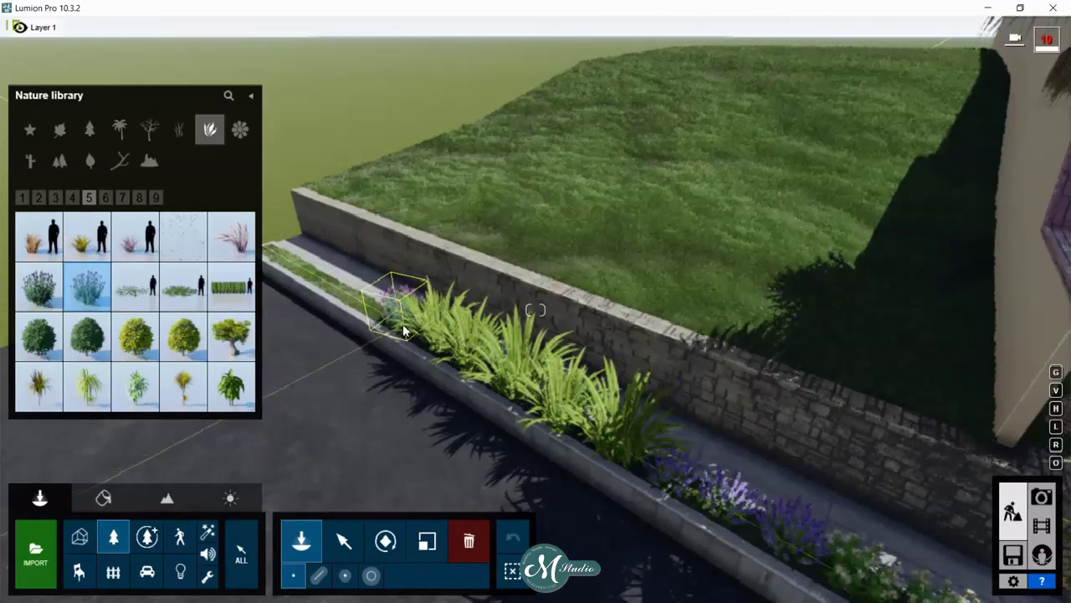
pyautogui.click(403, 326)
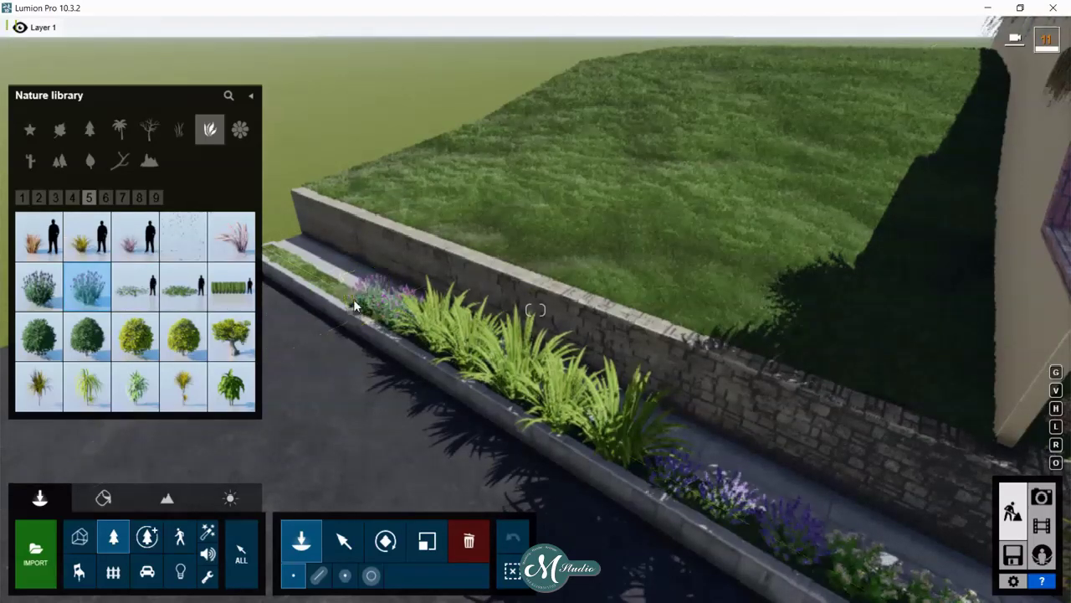
pyautogui.click(353, 298)
pyautogui.click(328, 285)
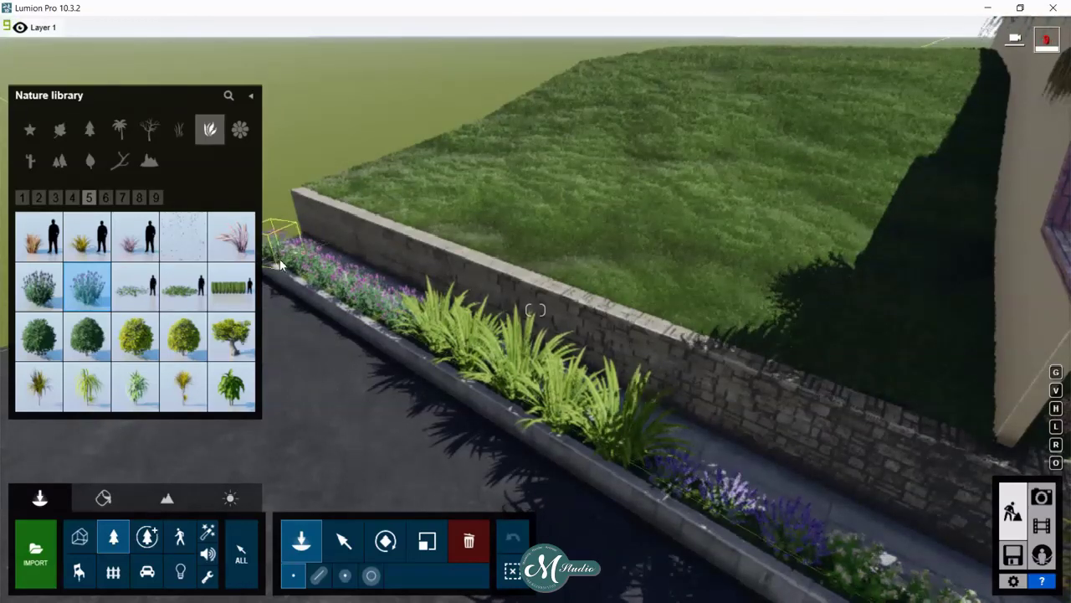
pyautogui.click(280, 260)
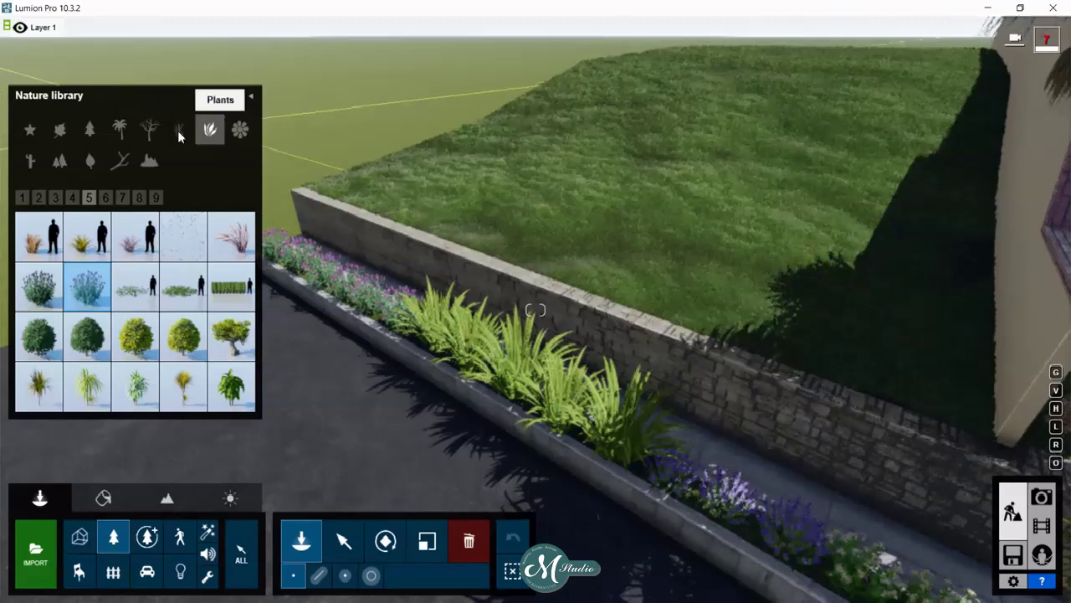
# - Plant three Chinese Juniper trees from conifer page 2 along the top of the wall
pyautogui.click(91, 131)
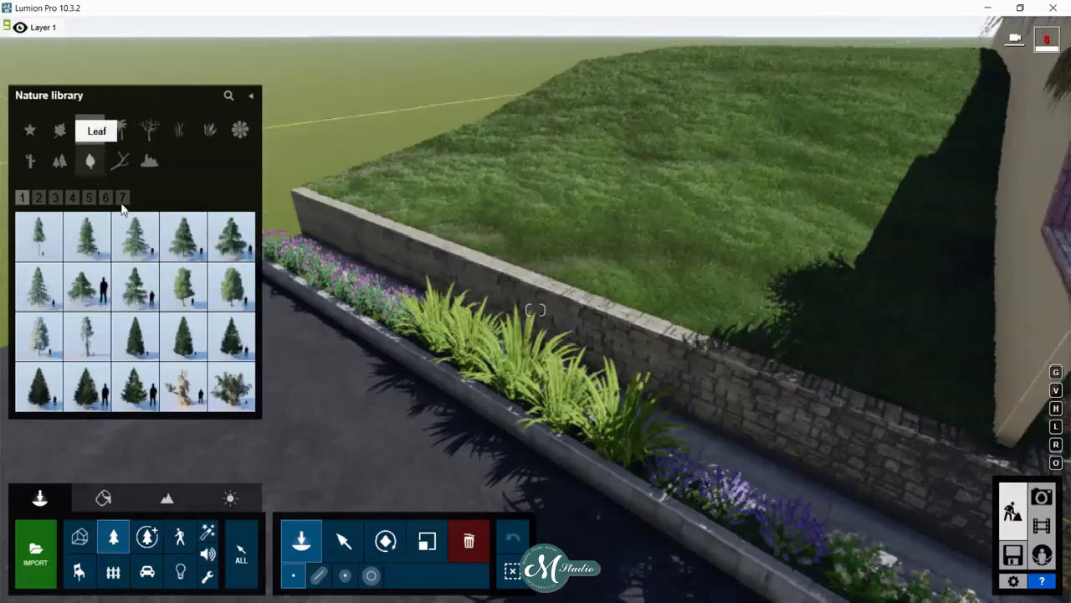
pyautogui.click(39, 199)
pyautogui.click(141, 243)
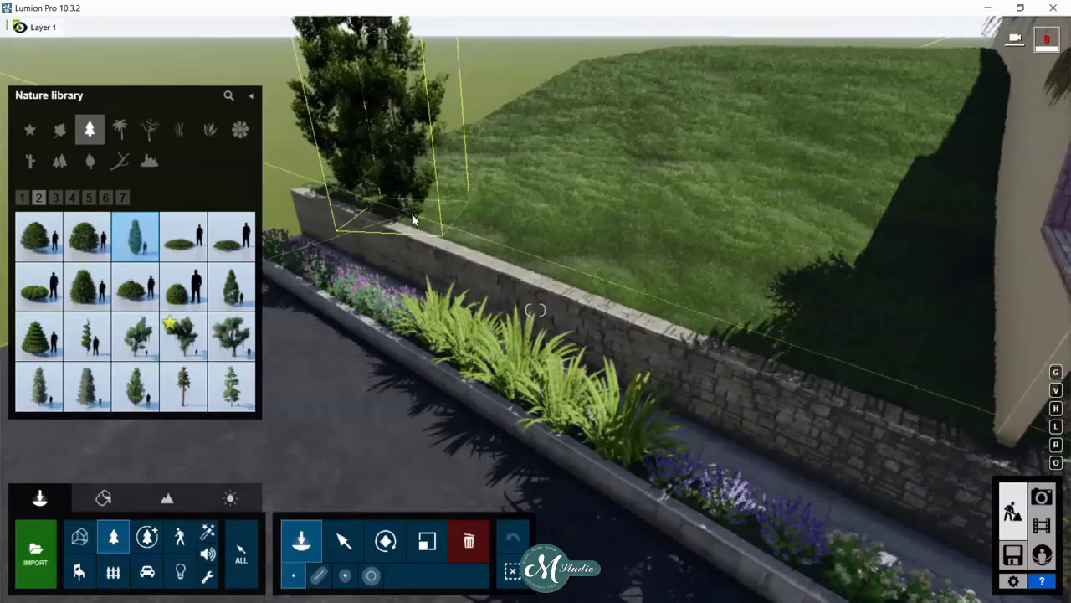
pyautogui.click(424, 218)
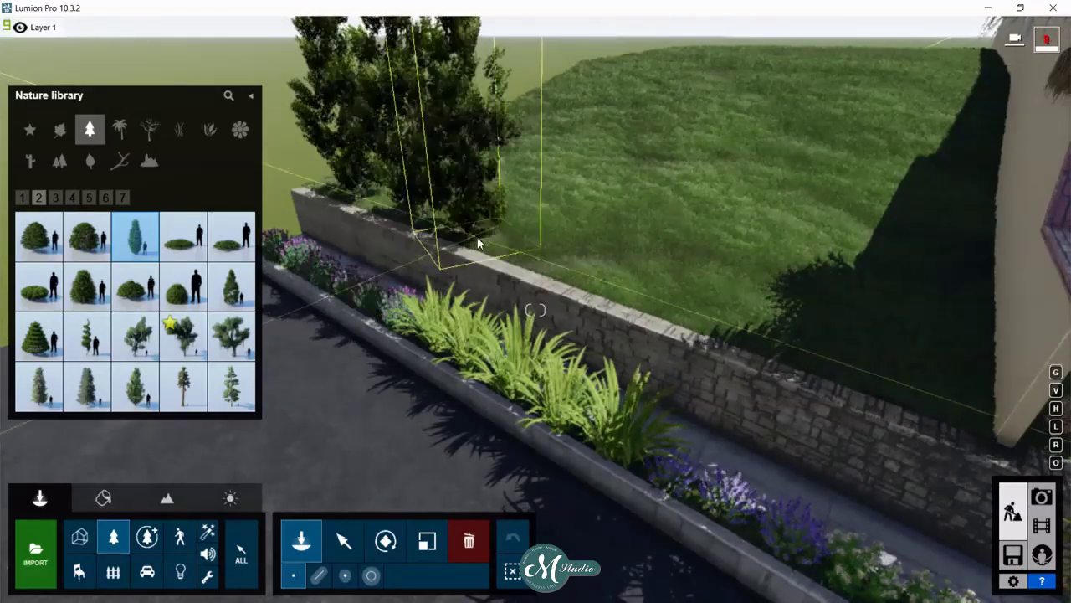
pyautogui.click(488, 241)
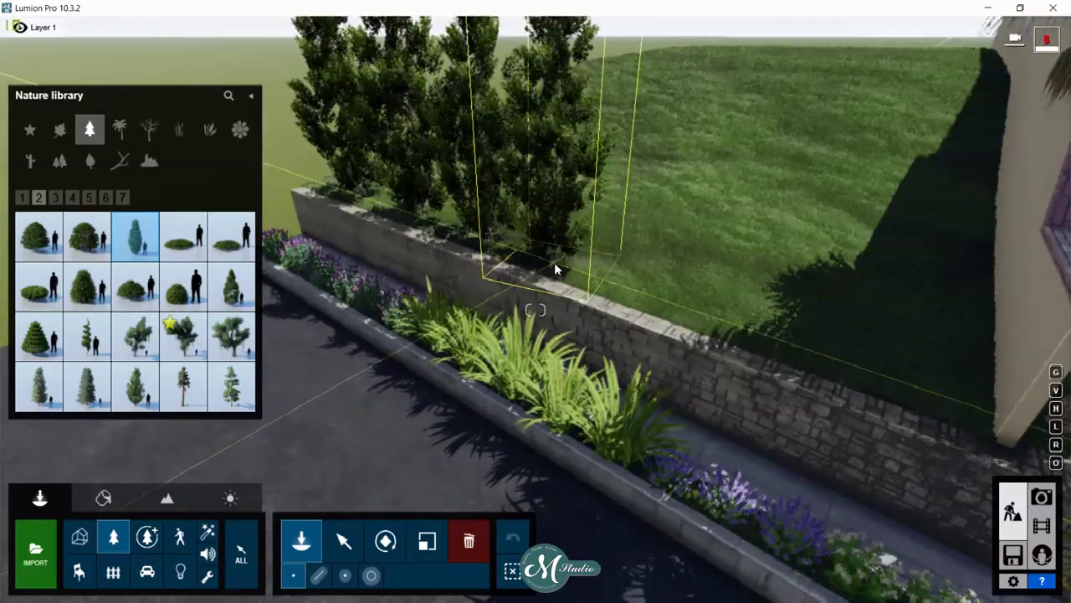
pyautogui.click(554, 262)
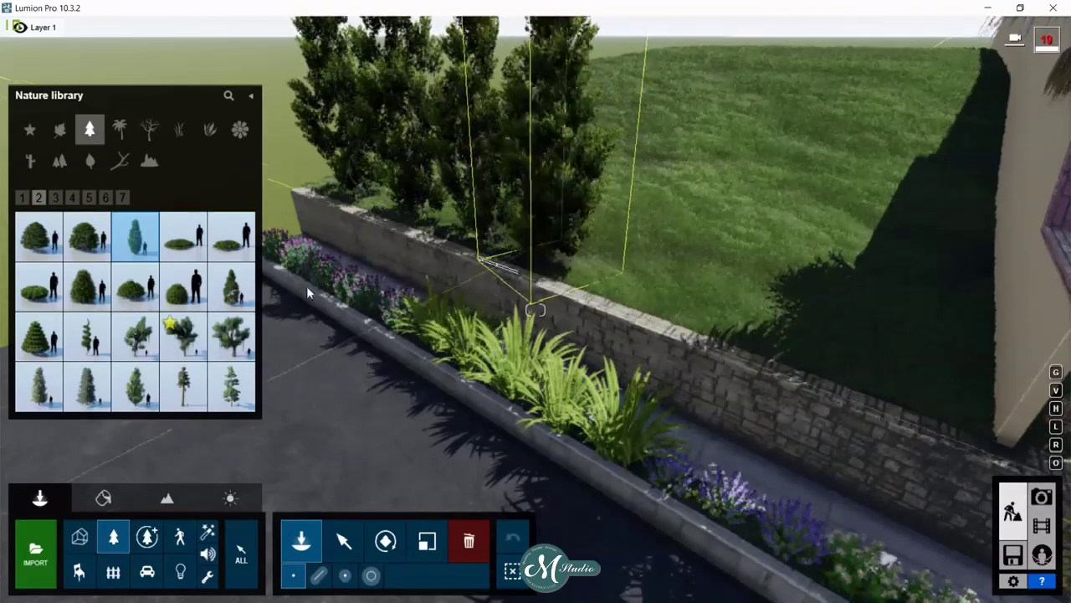
pyautogui.click(223, 345)
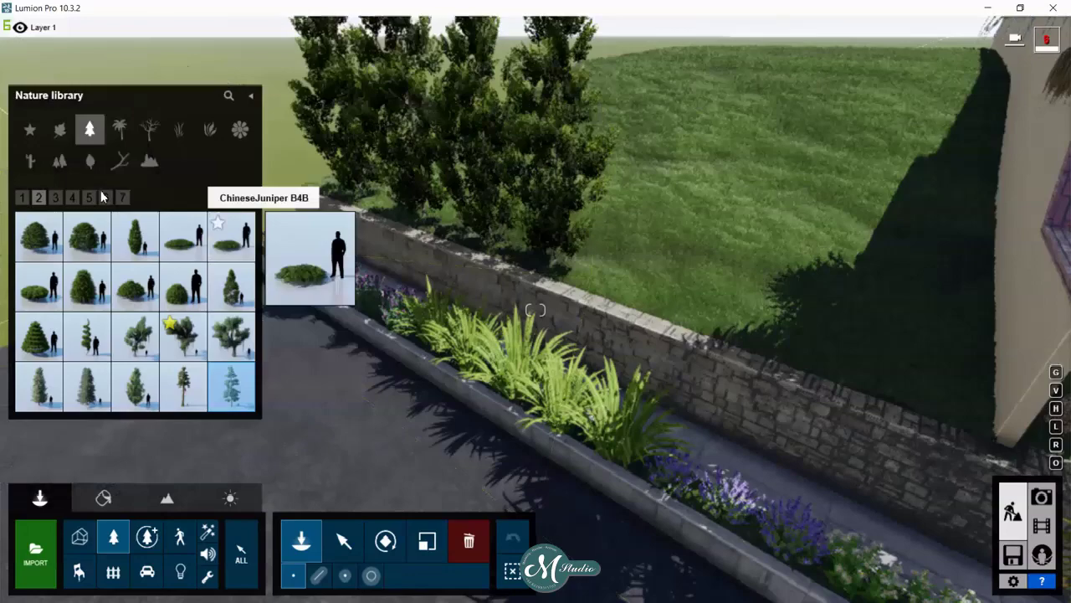
pyautogui.click(73, 197)
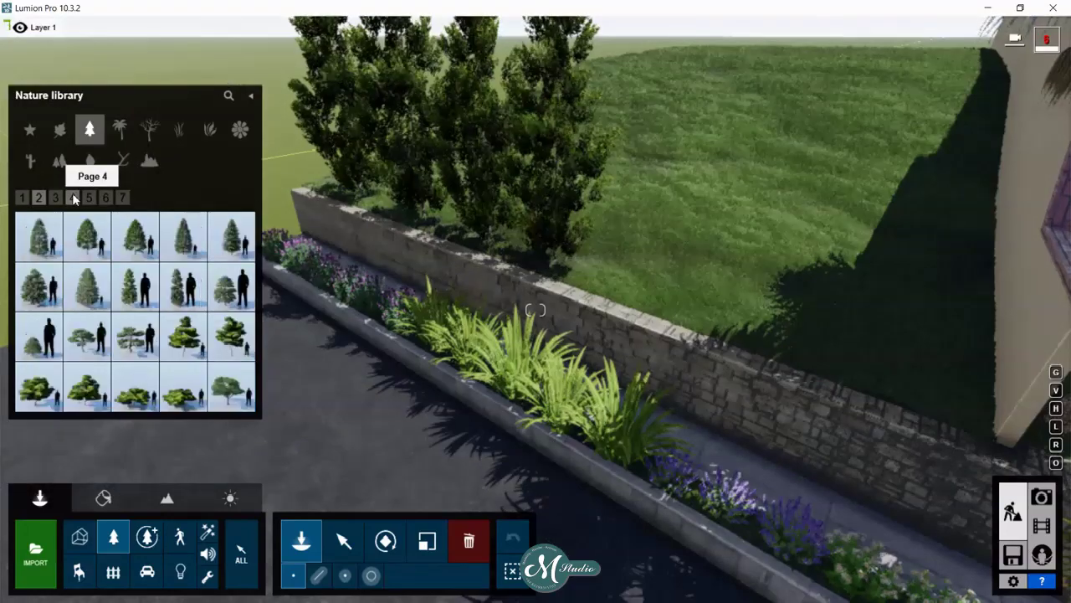
# - Plant an Areca palm behind the wall and scale it up considerably
pyautogui.click(121, 129)
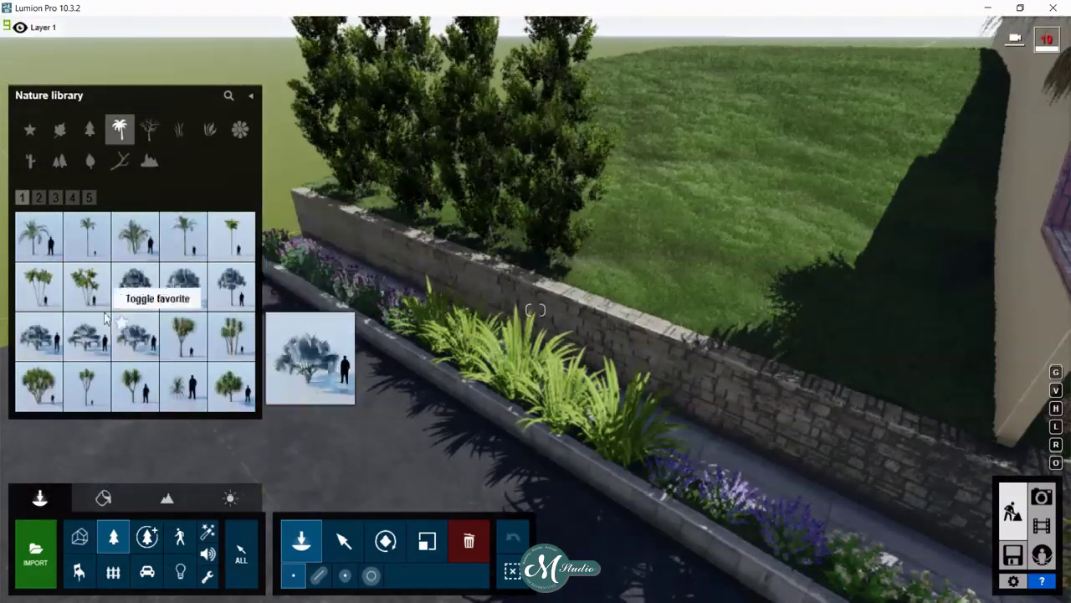
pyautogui.click(88, 287)
pyautogui.moveTo(760, 301)
pyautogui.mouseDown(button='right')
pyautogui.moveTo(753, 251)
pyautogui.moveTo(704, 219)
pyautogui.mouseUp(button='right')
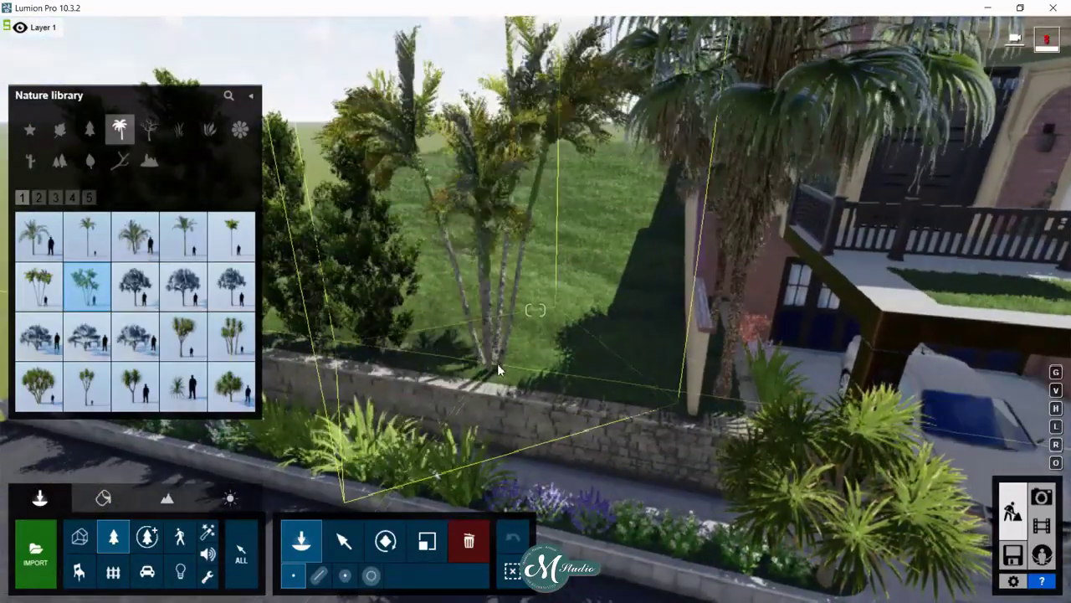
pyautogui.click(498, 364)
pyautogui.click(426, 539)
pyautogui.moveTo(507, 360); pyautogui.dragTo(520, 320)
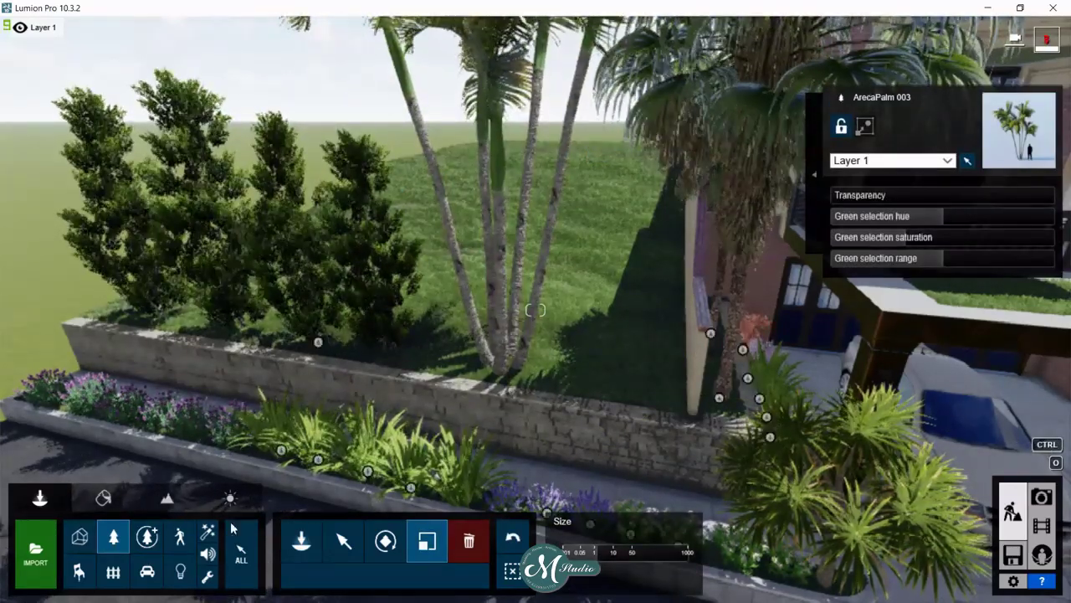
pyautogui.click(345, 541)
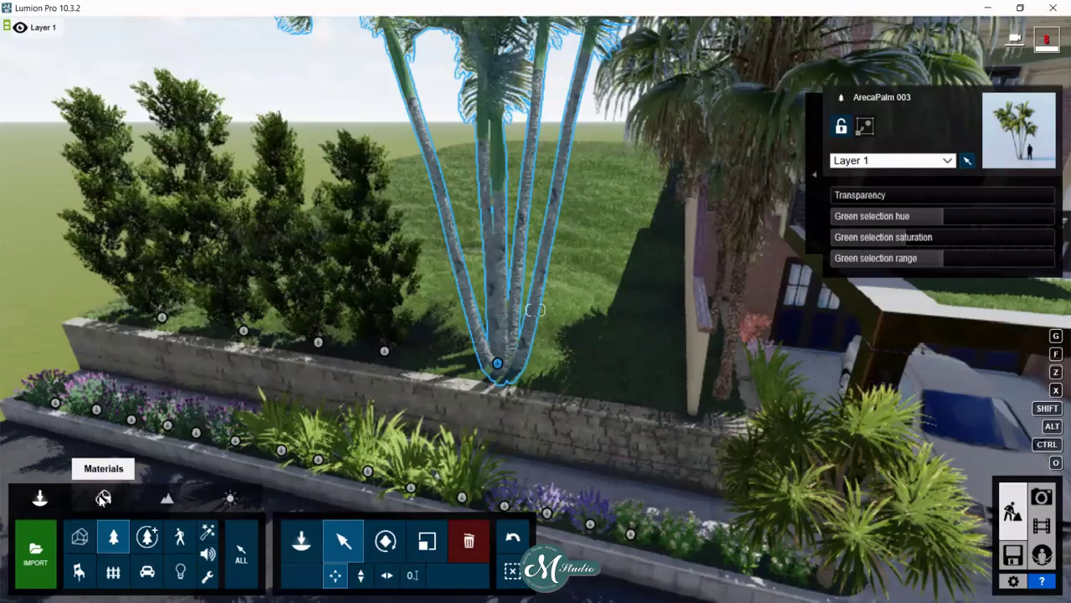
# - Plant a Joshua tree beside the palms and an Alaska Cedar behind them
pyautogui.click(114, 536)
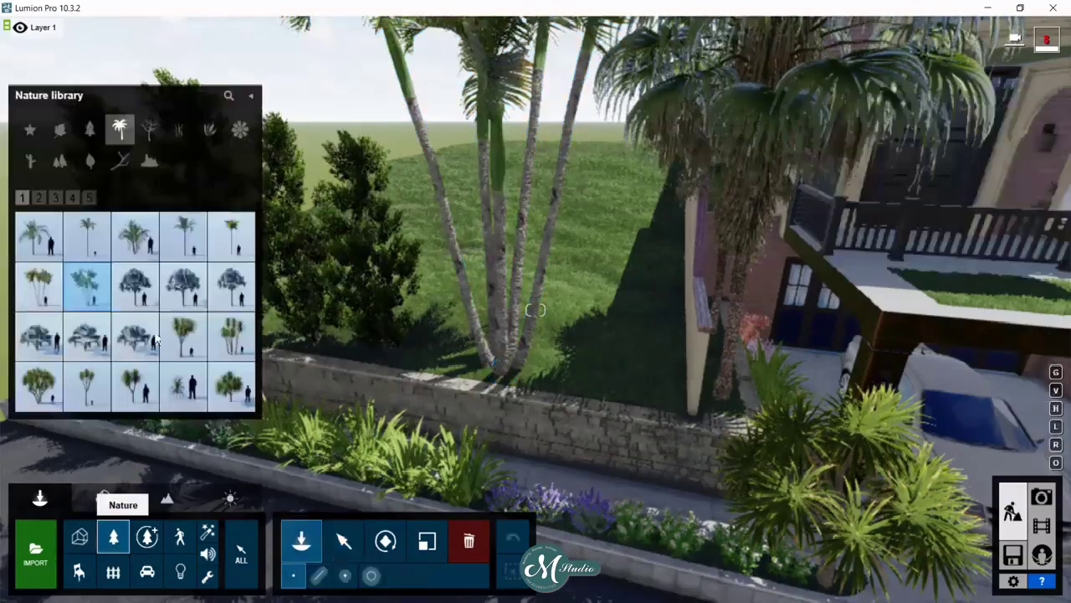
pyautogui.click(89, 196)
pyautogui.moveTo(87, 236)
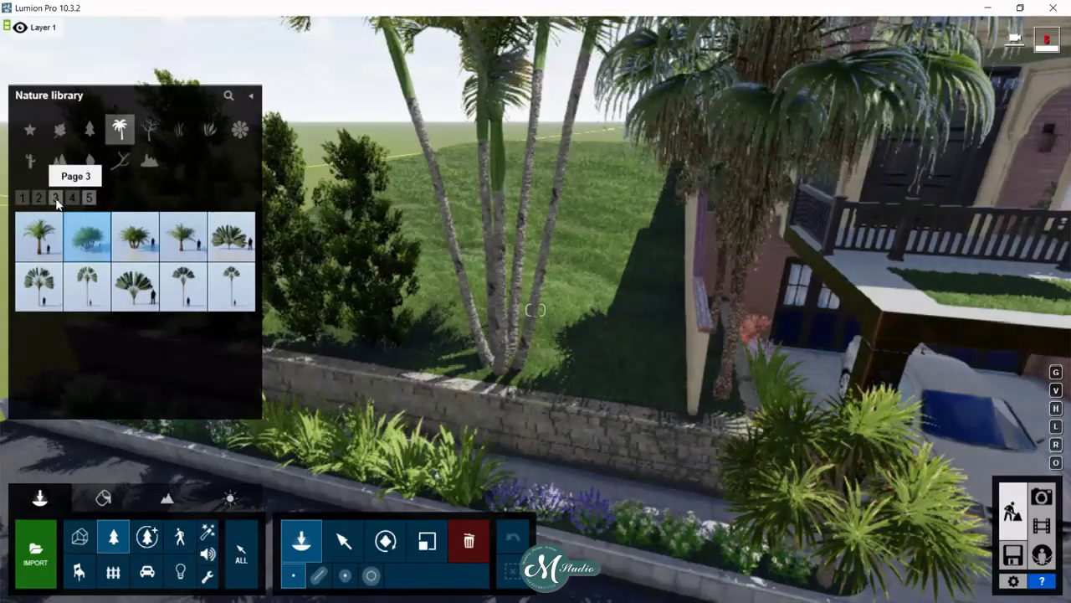
pyautogui.click(56, 196)
pyautogui.moveTo(183, 285)
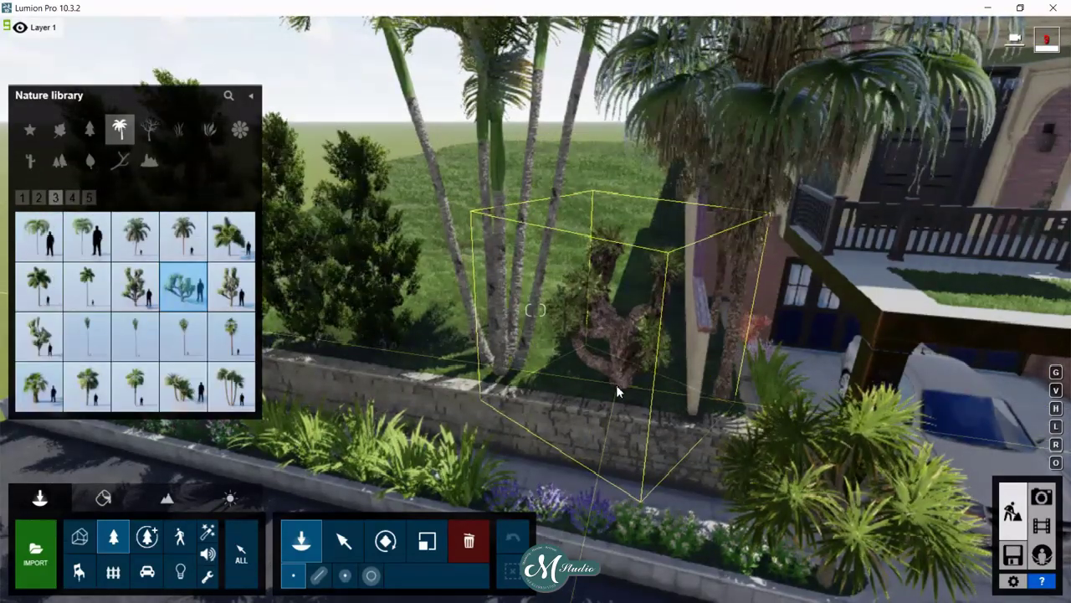
pyautogui.click(617, 387)
pyautogui.click(90, 129)
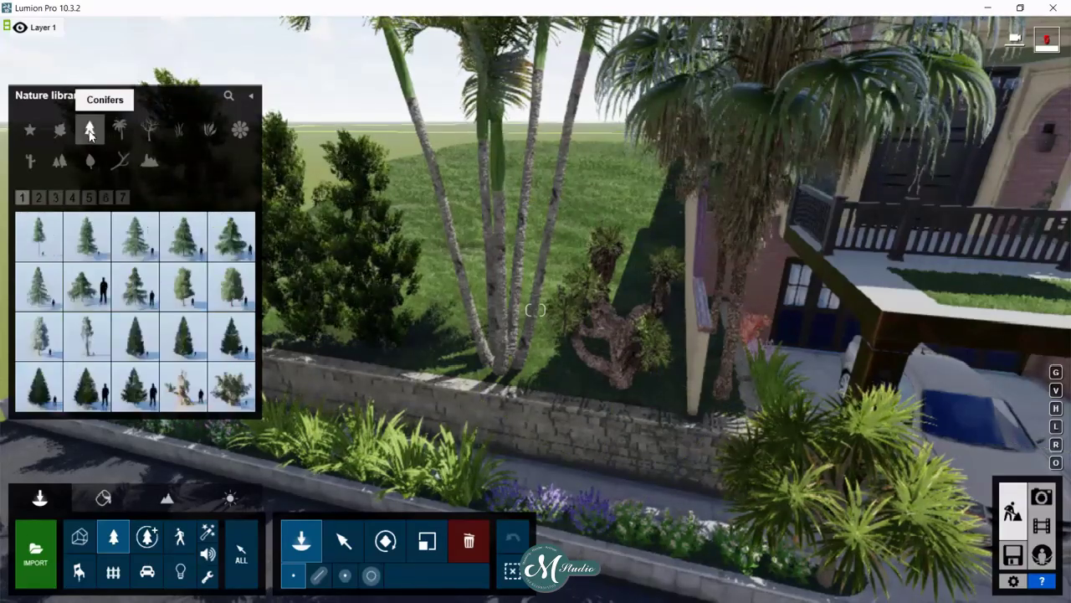
pyautogui.moveTo(183, 238)
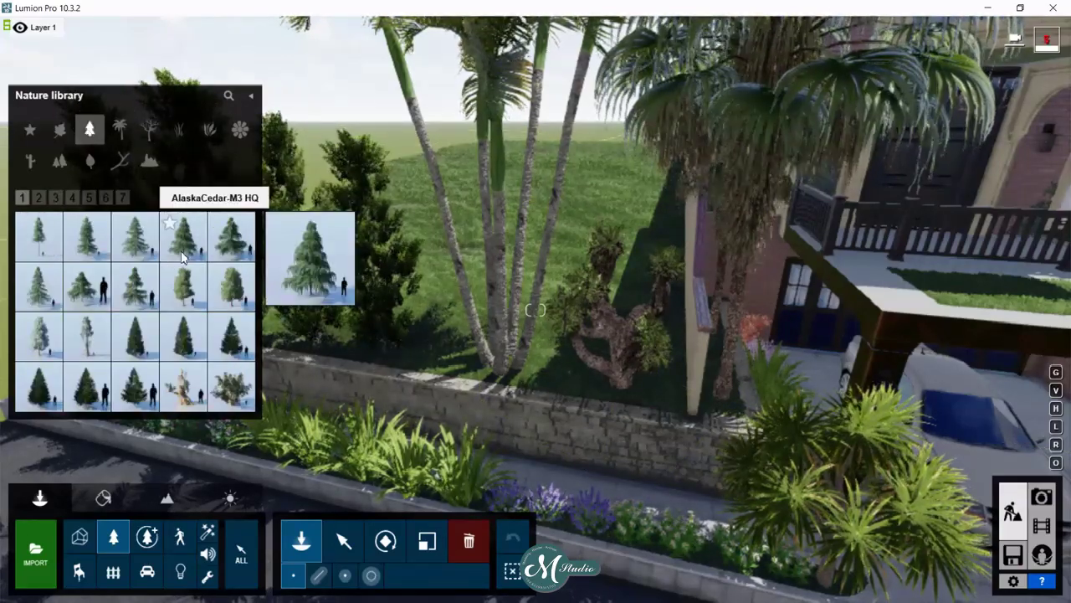
pyautogui.click(102, 248)
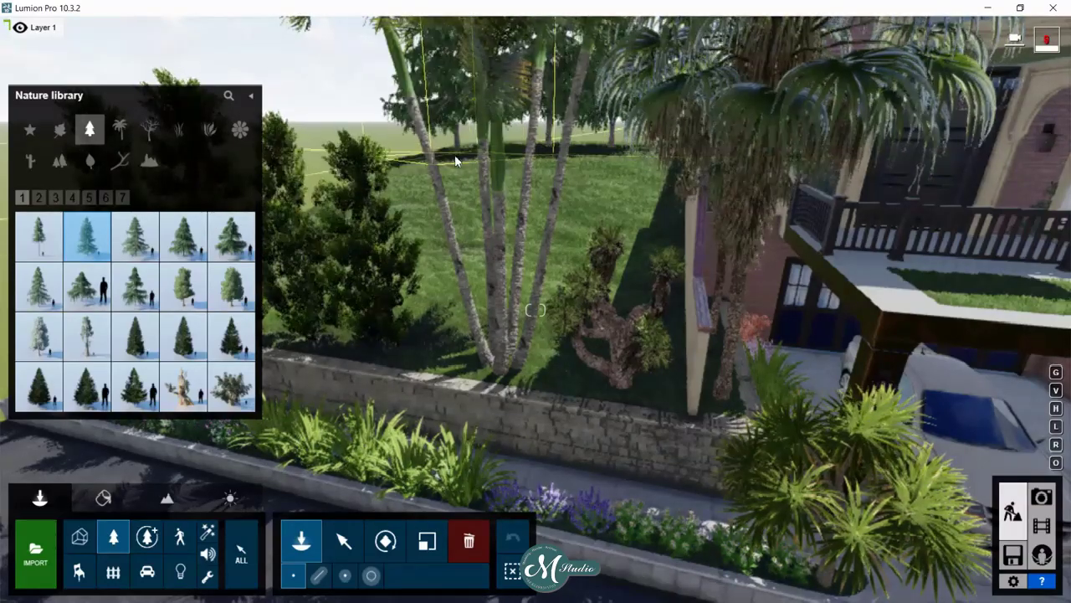
pyautogui.click(398, 172)
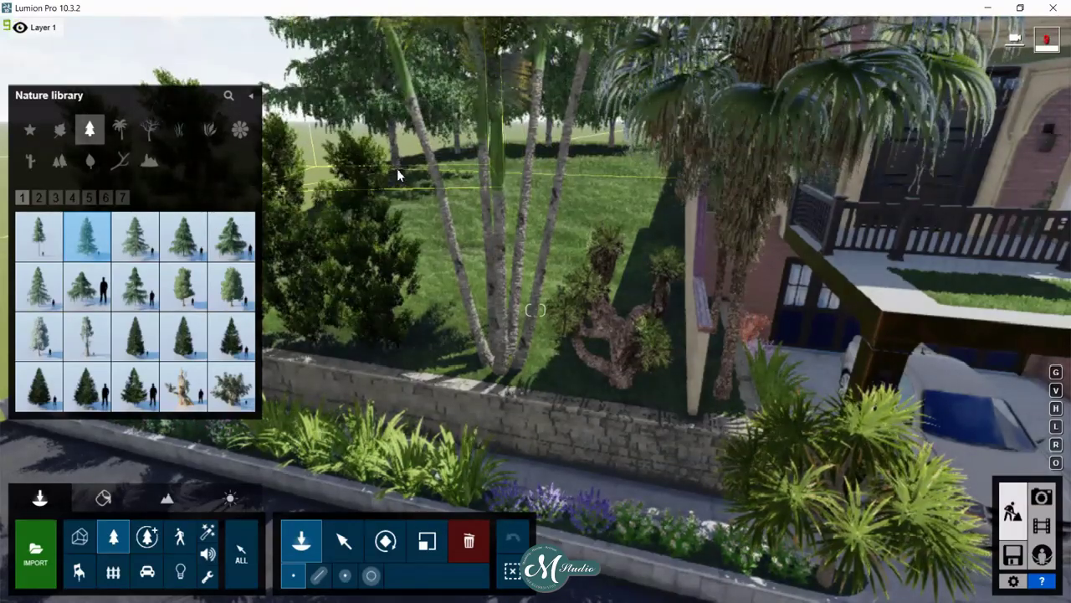
pyautogui.click(233, 286)
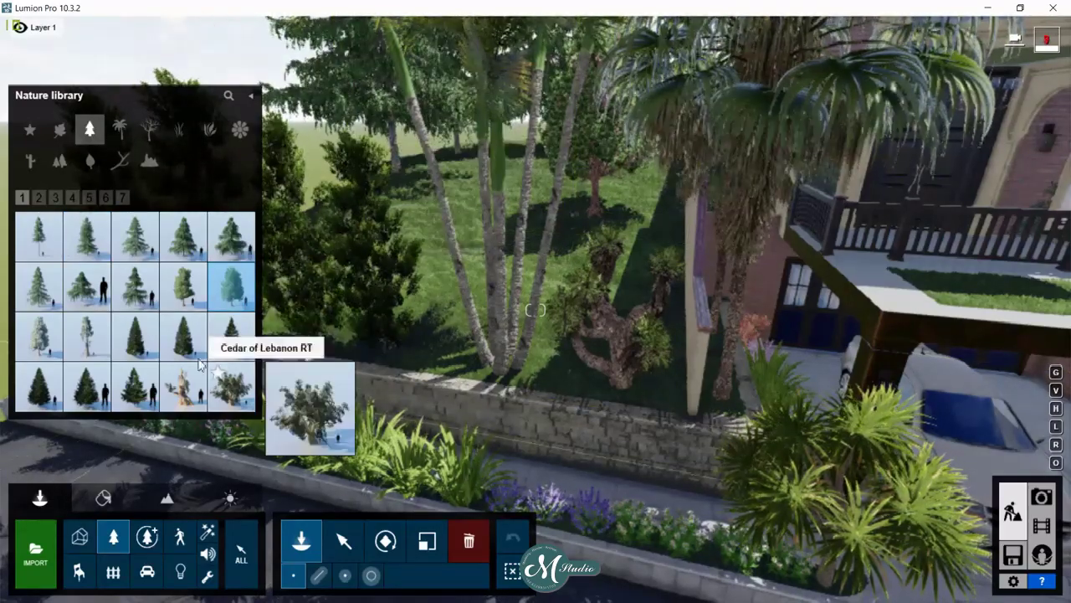
# - Pick the Cabbage Tree, then switch to Photo mode's Realistic preview of photo 1
pyautogui.click(149, 129)
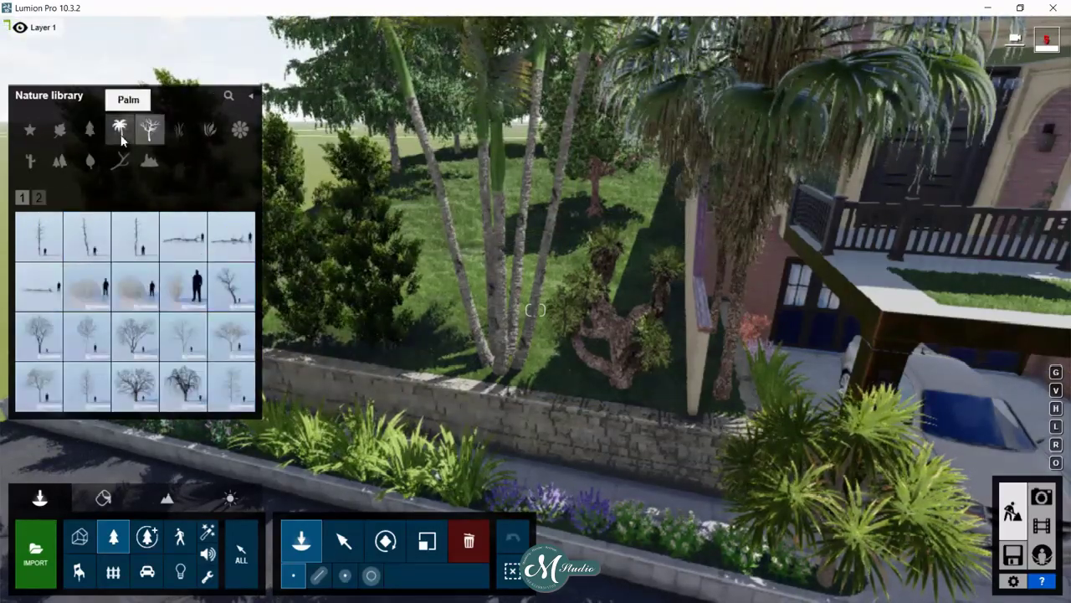
pyautogui.click(120, 129)
pyautogui.click(184, 336)
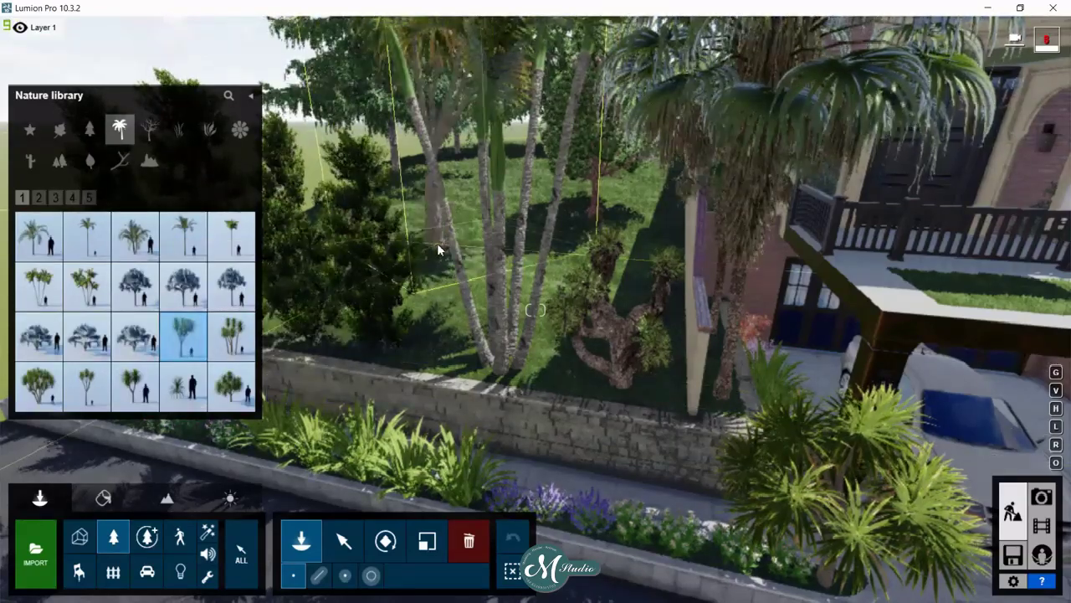
pyautogui.moveTo(437, 247)
pyautogui.mouseDown(button='right')
pyautogui.moveTo(502, 251)
pyautogui.moveTo(377, 255)
pyautogui.mouseUp(button='right')
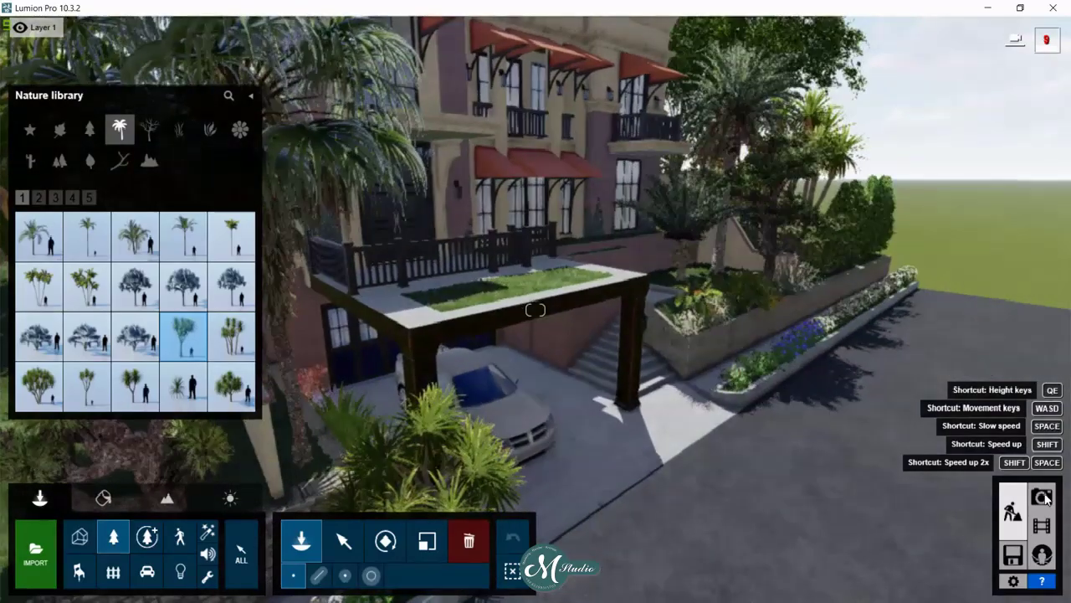
pyautogui.click(1041, 498)
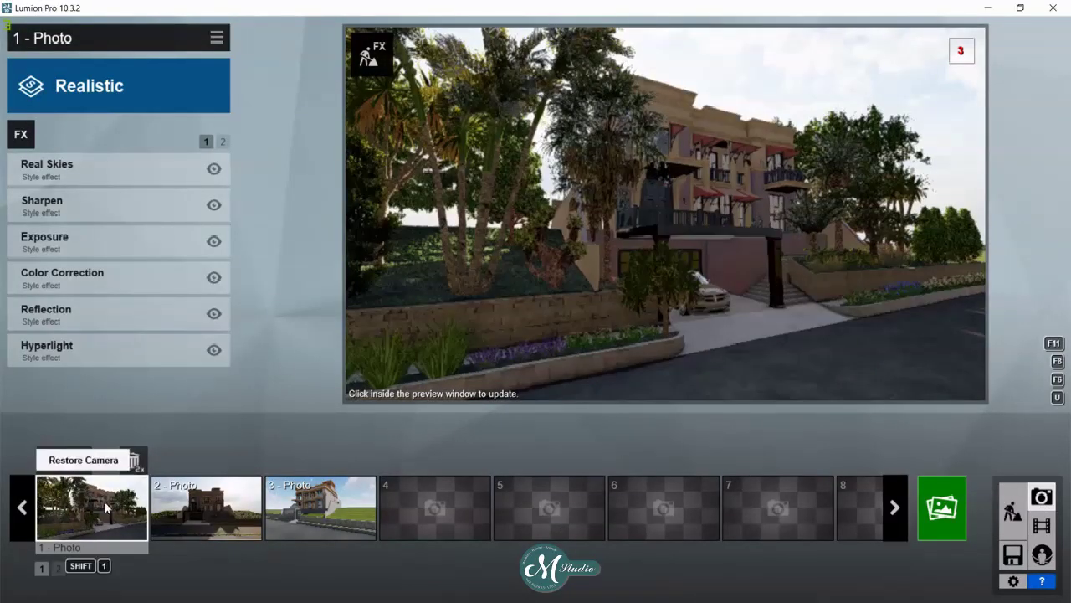
# - Refresh photo 1's Realistic preview, then go back to Build mode
pyautogui.click(499, 306)
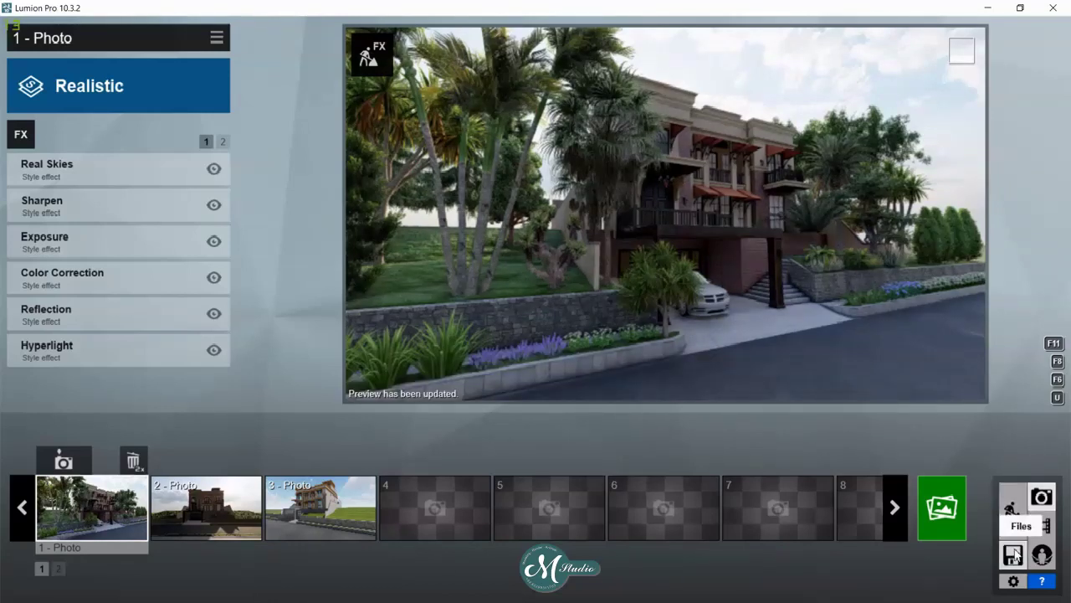
pyautogui.click(1014, 511)
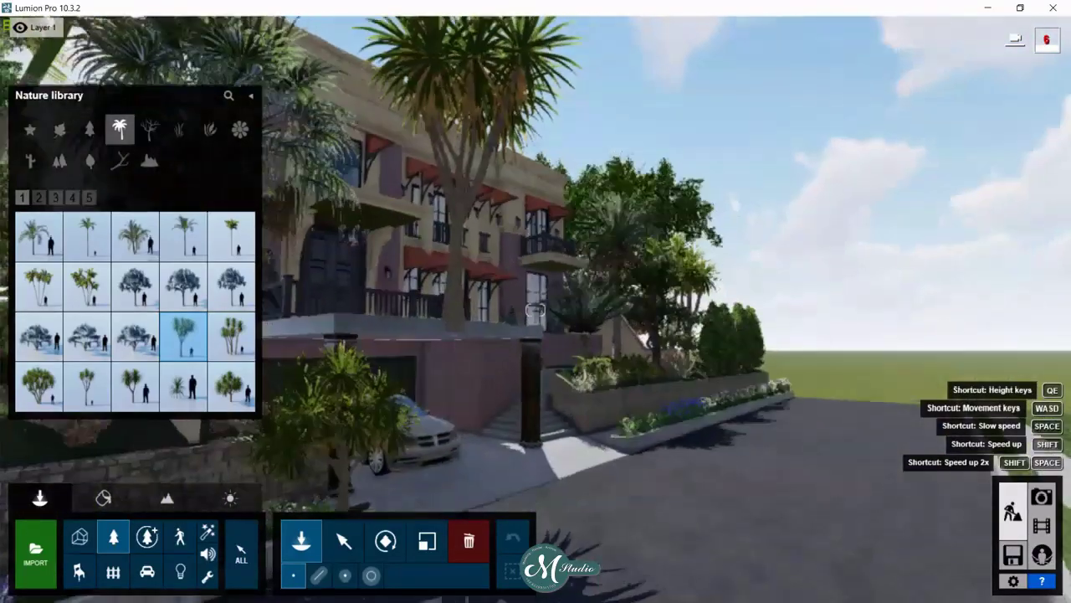
# - Pick a tree from the Broadleaf category while flying the camera up over the house
pyautogui.moveTo(156, 227); pyautogui.dragTo(157, 227, button='right')
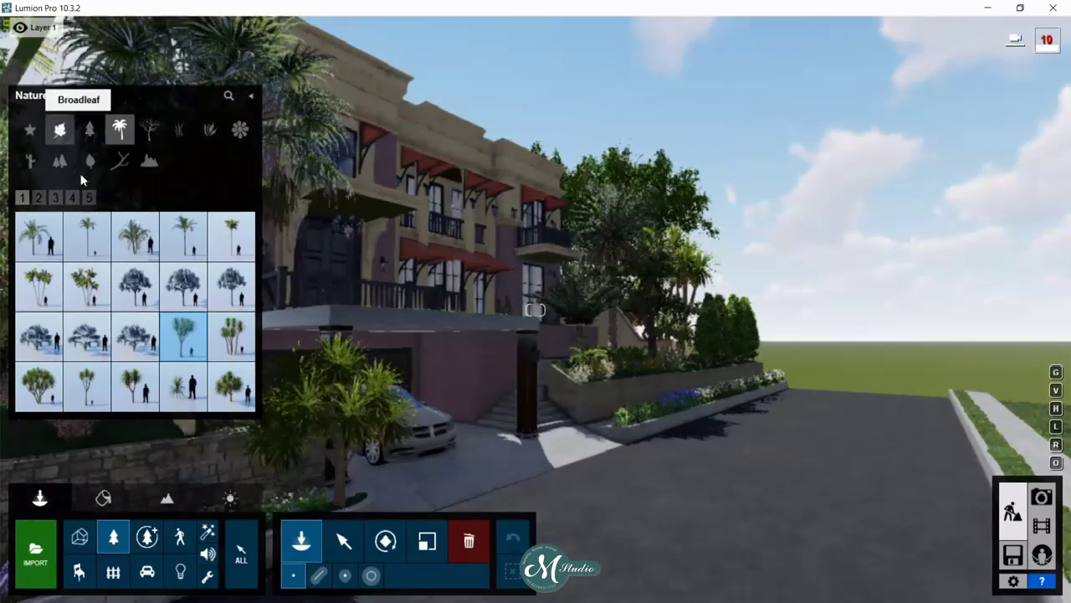
pyautogui.click(59, 129)
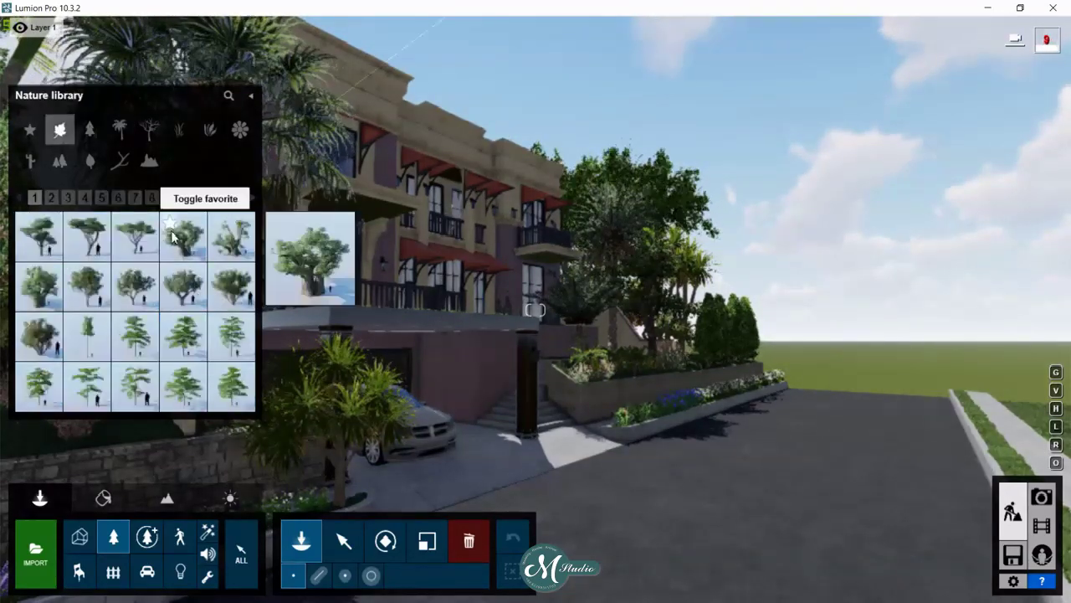
pyautogui.click(185, 350)
pyautogui.moveTo(695, 334); pyautogui.dragTo(695, 334, button='right')
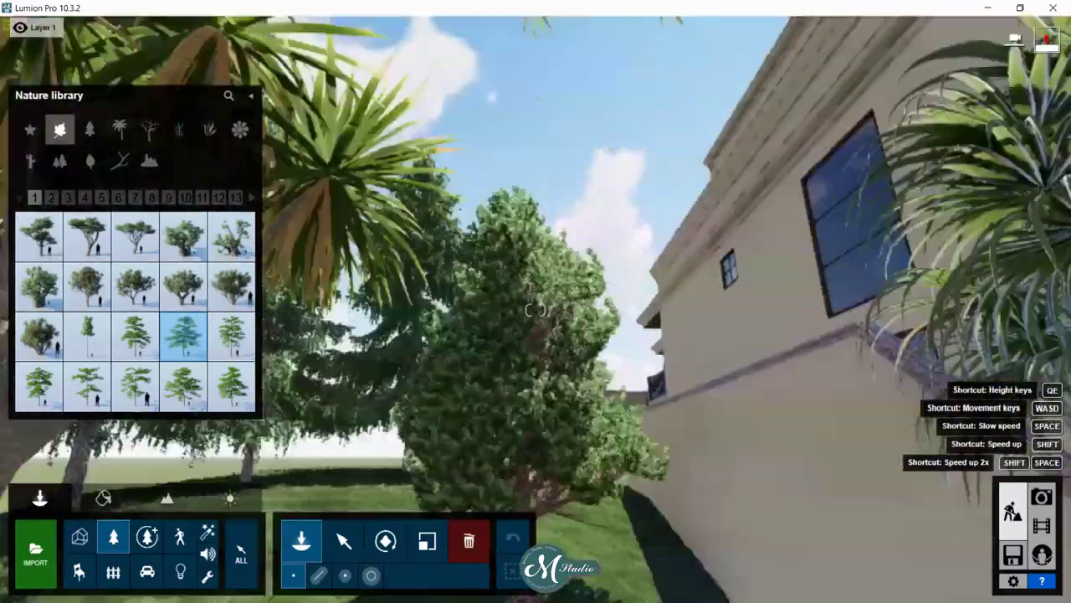
pyautogui.moveTo(536, 310); pyautogui.dragTo(535, 310, button='right')
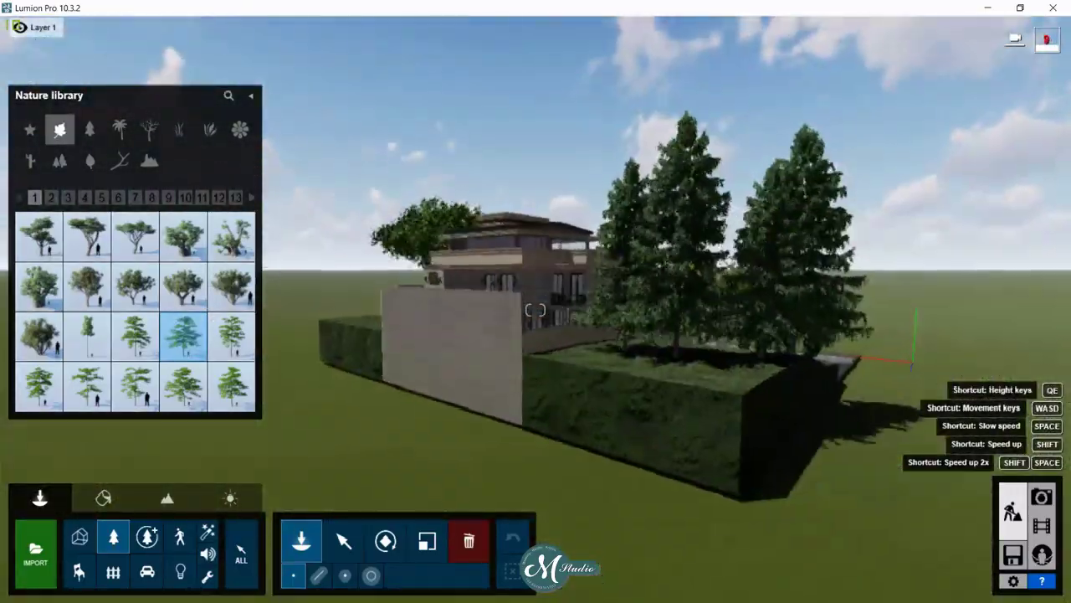
# - Plant four AlaskaCedar-L HQ conifers in a group in front of the house
pyautogui.moveTo(536, 310); pyautogui.dragTo(557, 431, button='right')
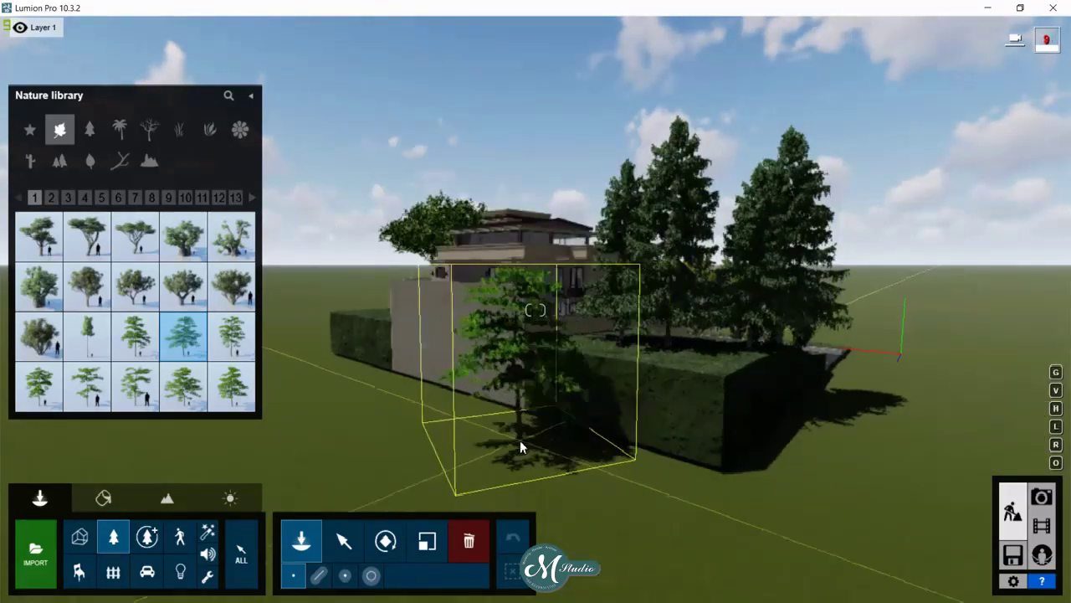
pyautogui.moveTo(89, 129)
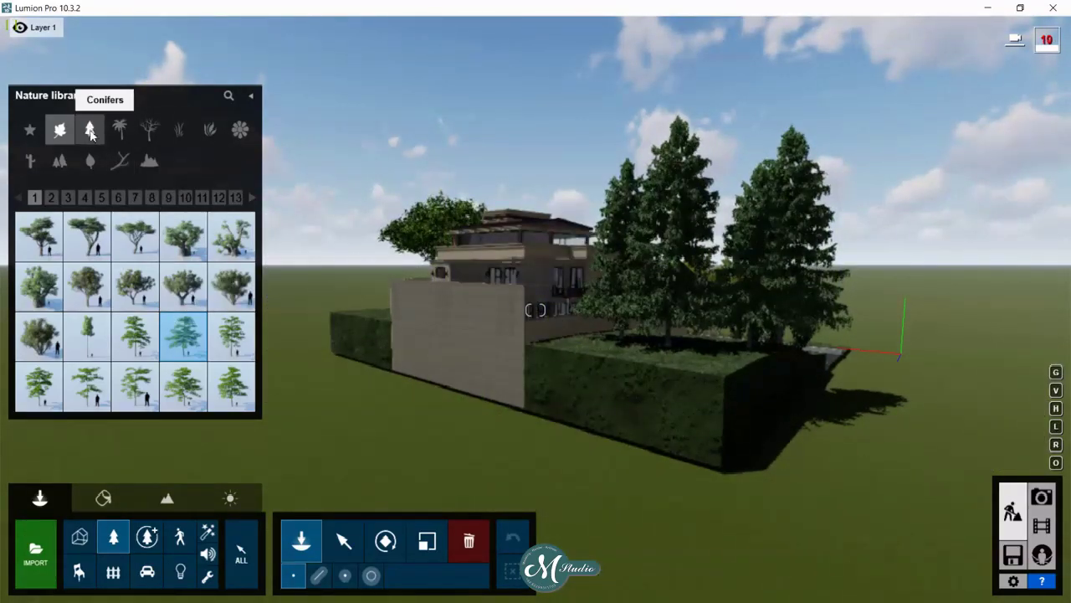
pyautogui.click(91, 132)
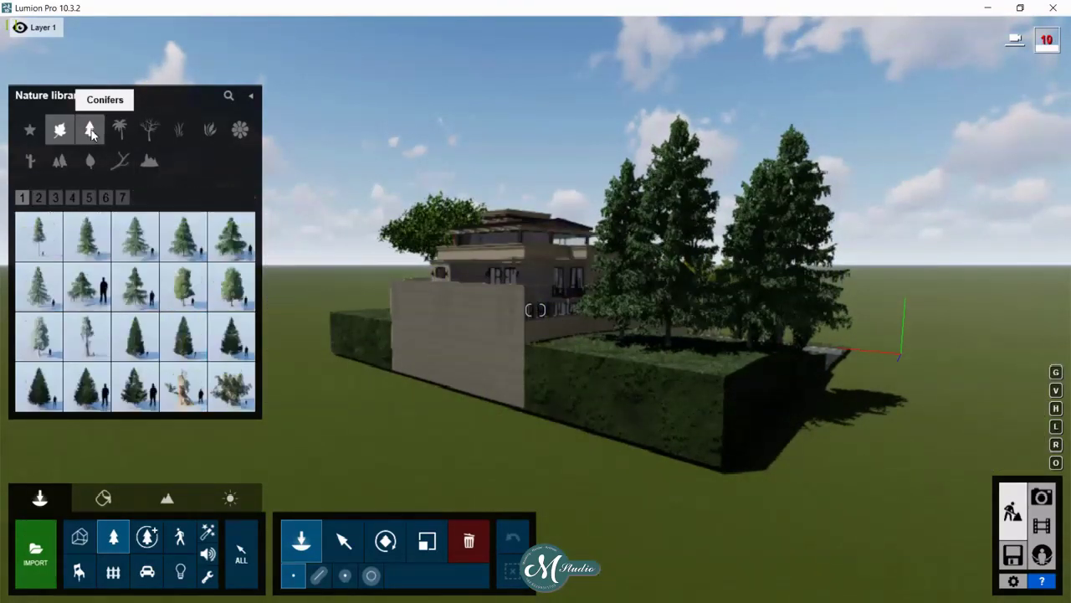
pyautogui.click(86, 235)
pyautogui.click(529, 455)
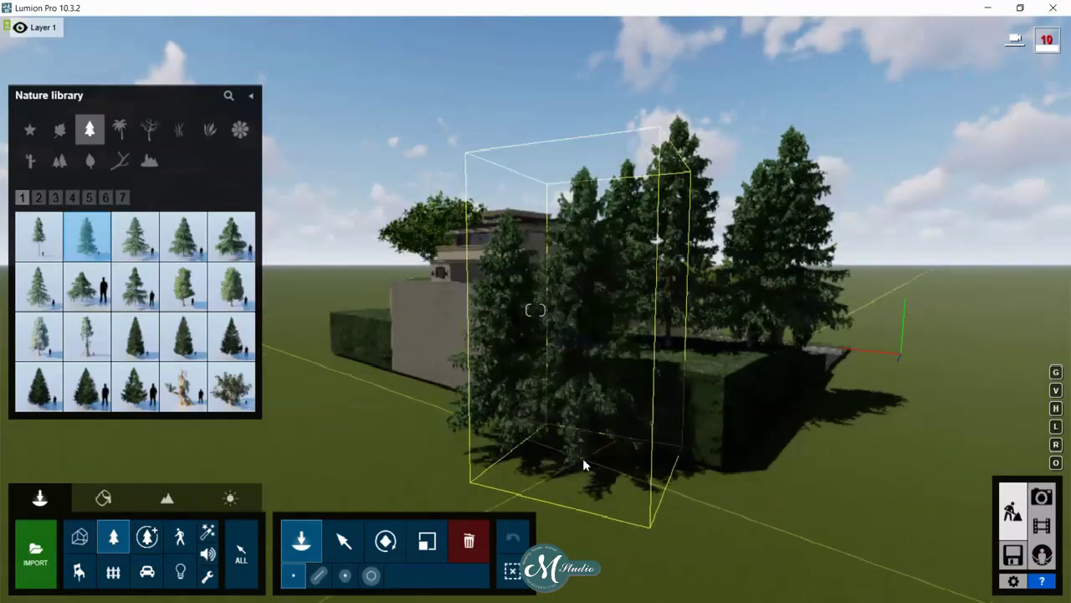
pyautogui.click(583, 458)
pyautogui.click(692, 509)
pyautogui.click(831, 483)
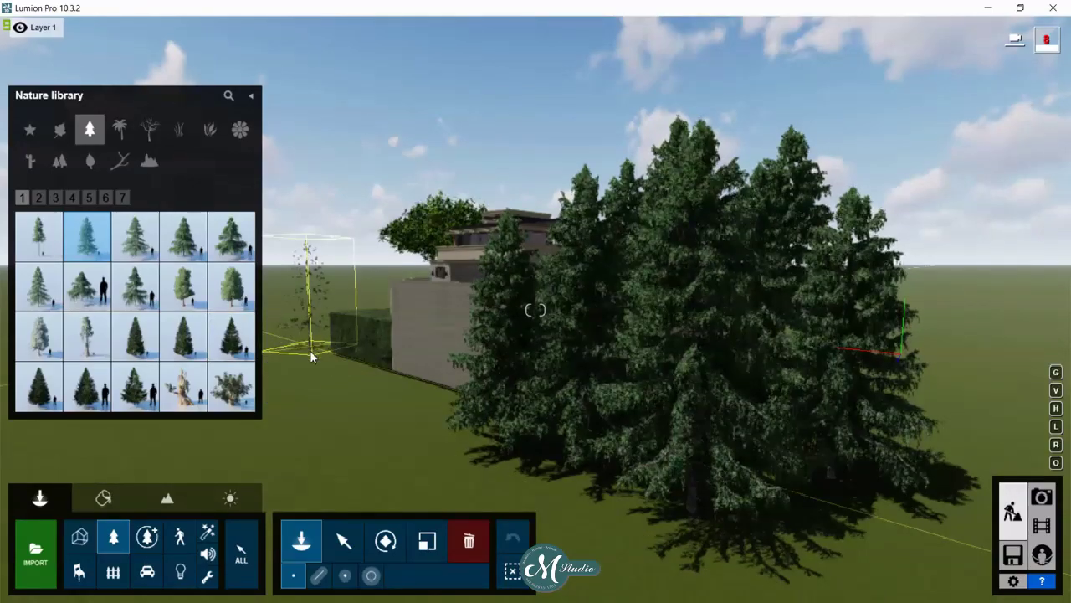
# - Plant two more AlaskaCedar-L HQ conifers on the left side of the house
pyautogui.click(346, 379)
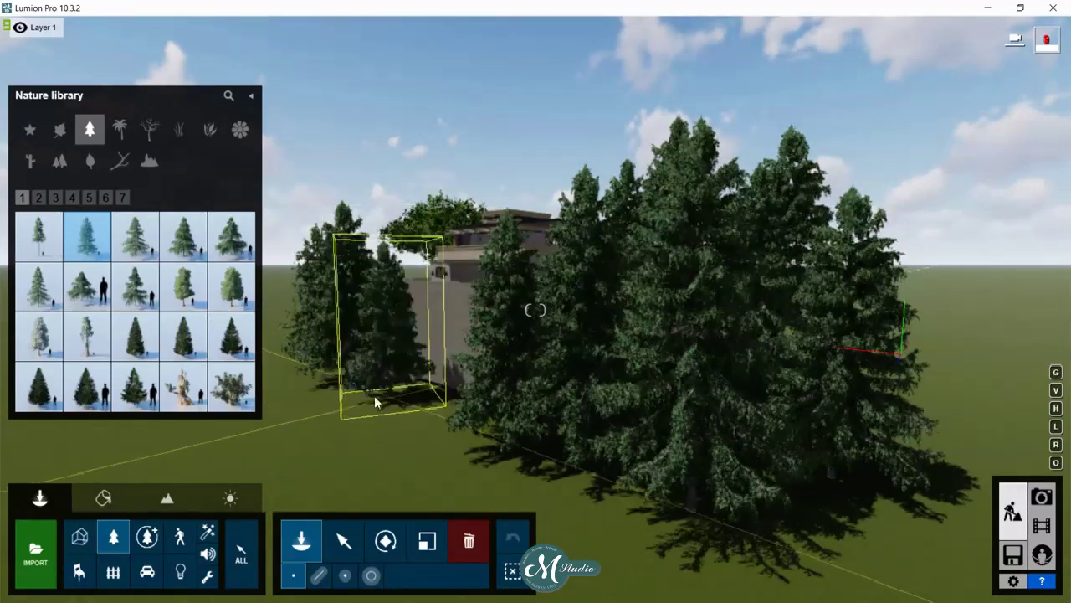
pyautogui.click(372, 395)
pyautogui.moveTo(412, 278); pyautogui.dragTo(412, 243, button='right')
pyautogui.press('w')
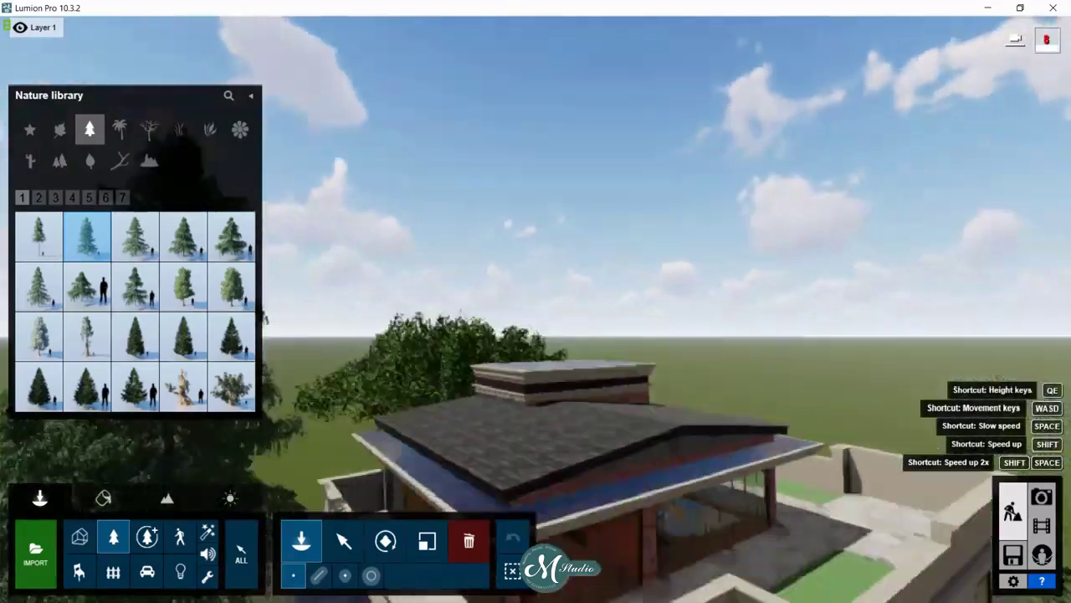
pyautogui.moveTo(536, 309); pyautogui.dragTo(427, 257, button='right')
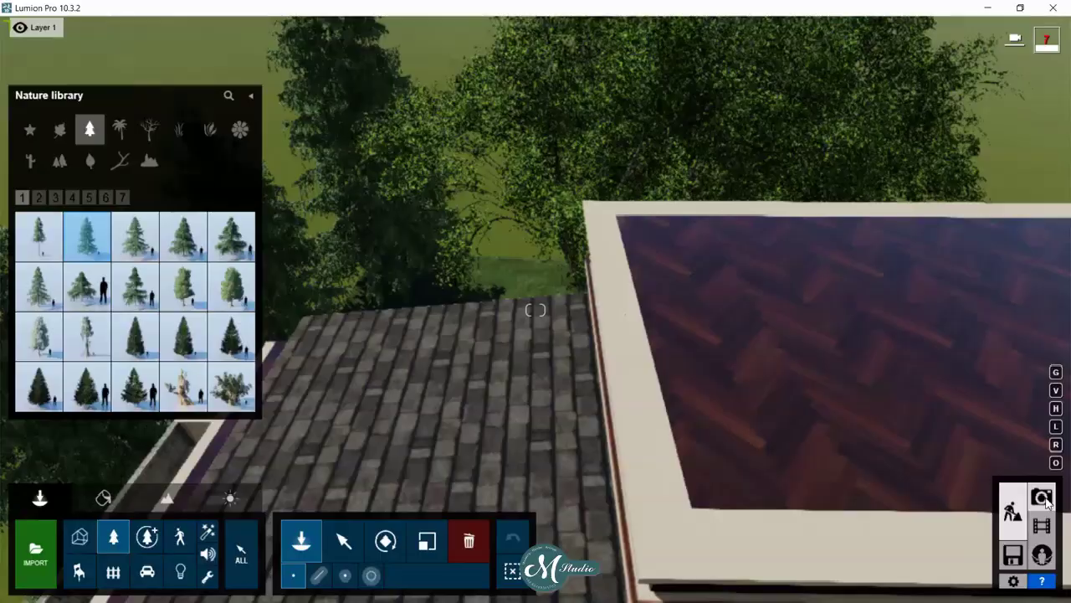
# - Refresh photo 2's street-front preview showing the new conifers, then return to Build mode
pyautogui.click(1042, 498)
pyautogui.click(123, 508)
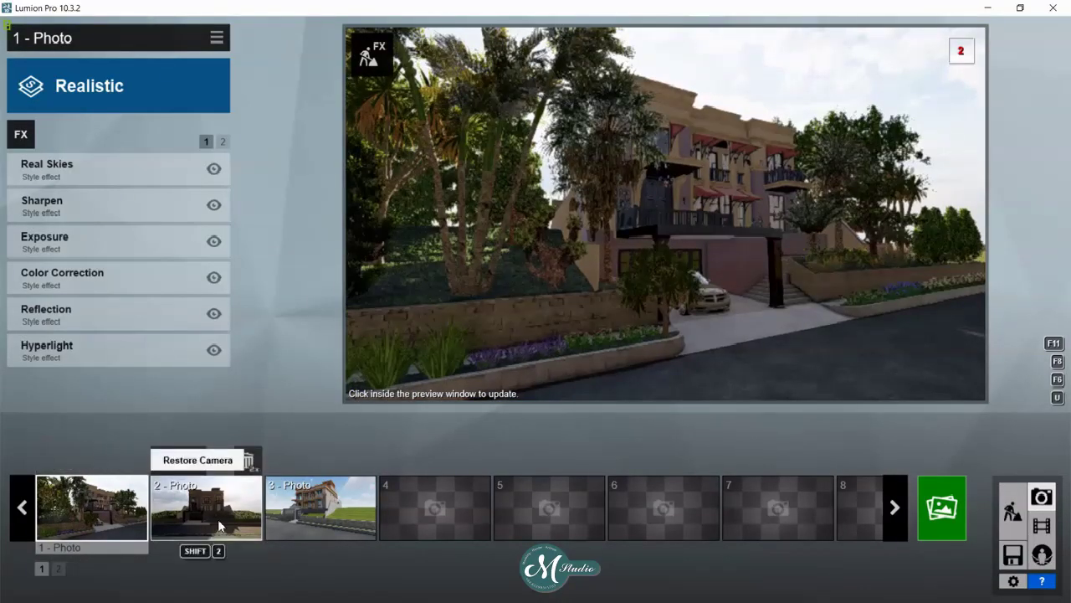
pyautogui.click(217, 519)
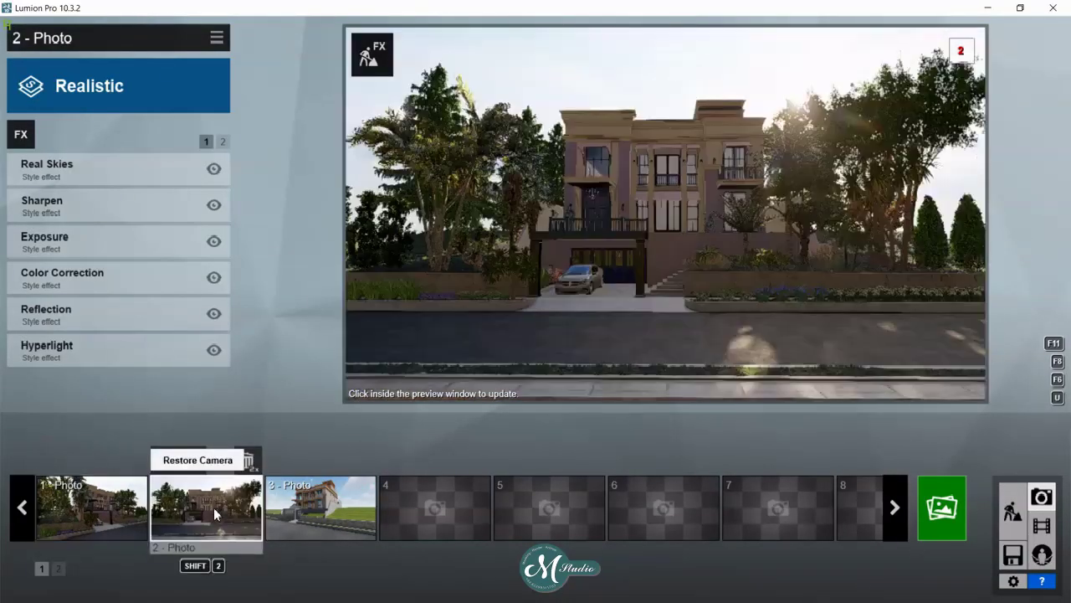
pyautogui.click(730, 235)
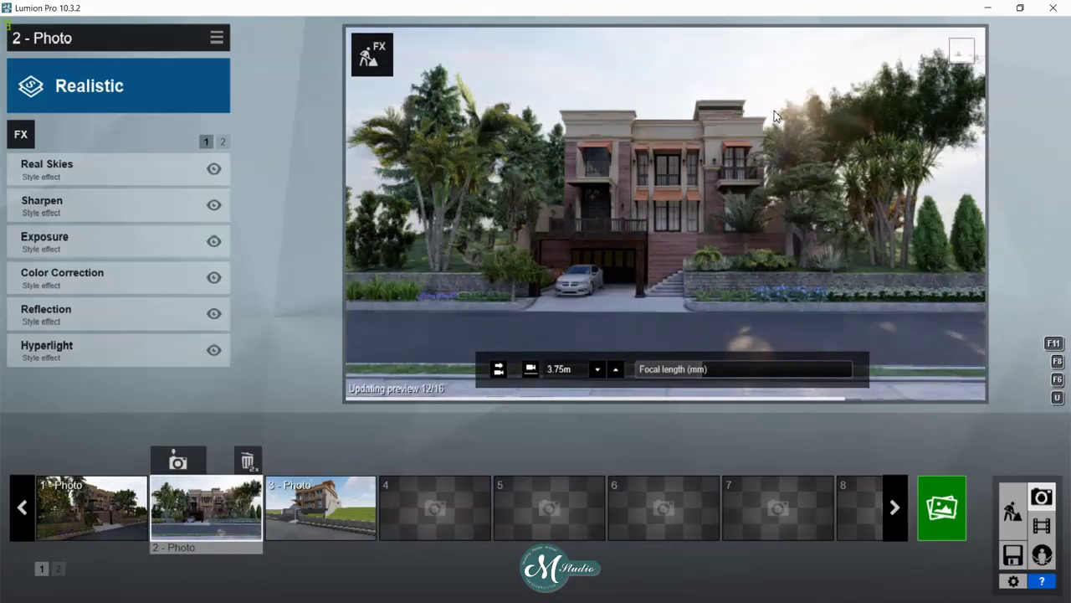
pyautogui.click(1014, 514)
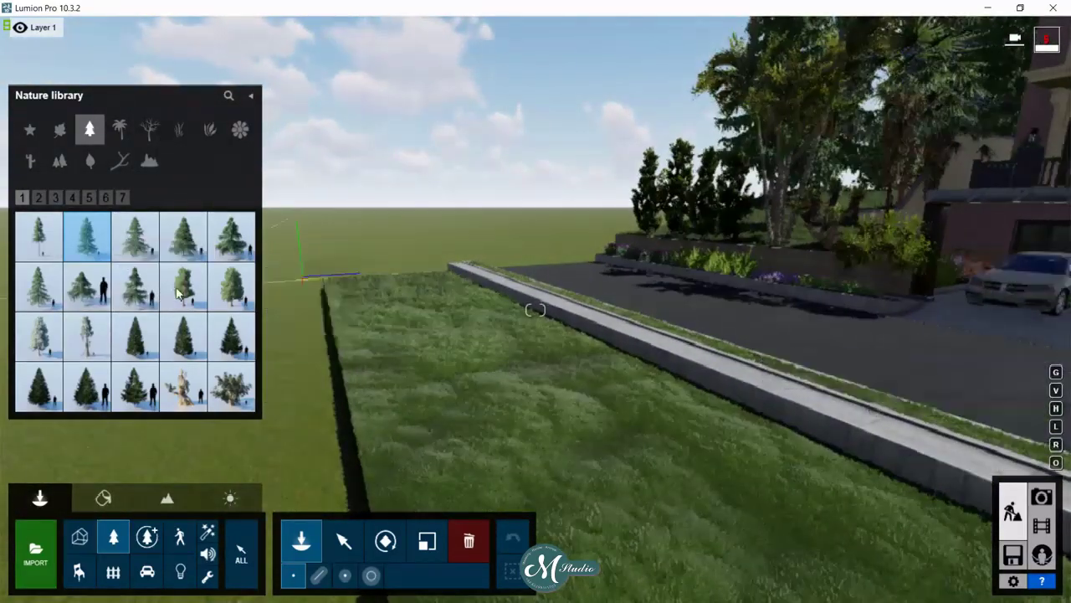
# - Plant an EasternWhitePine RT from Conifers page 2 on the roadside grass verge
pyautogui.click(39, 198)
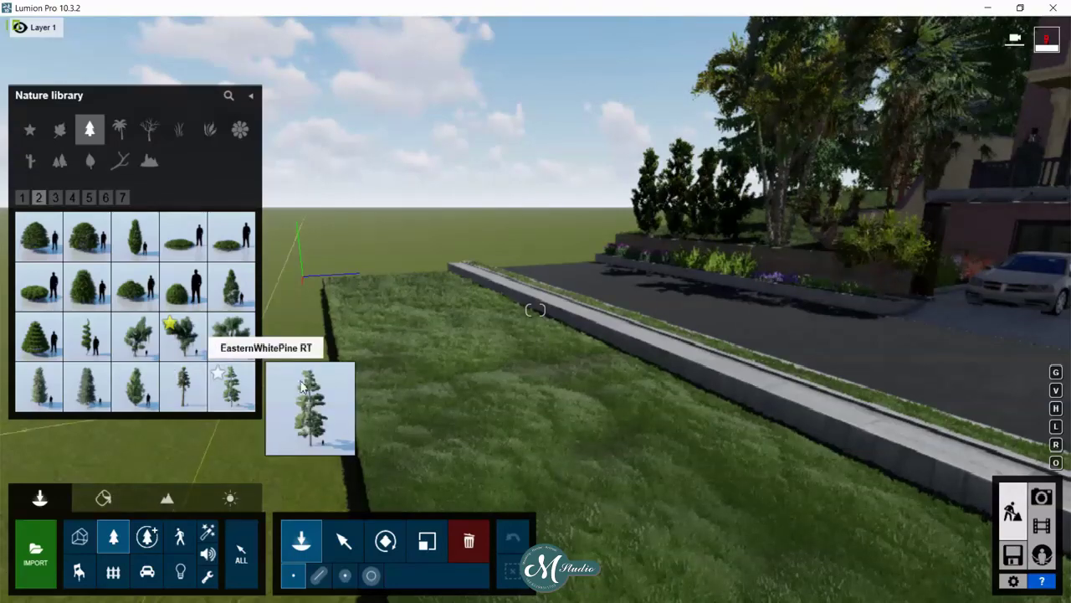
pyautogui.click(302, 385)
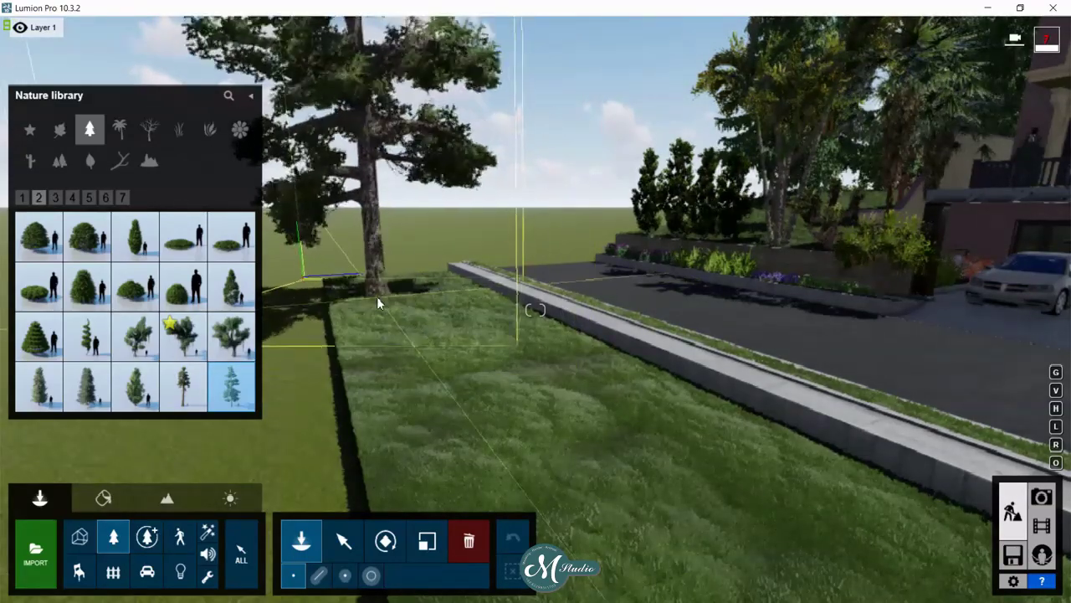
pyautogui.click(378, 298)
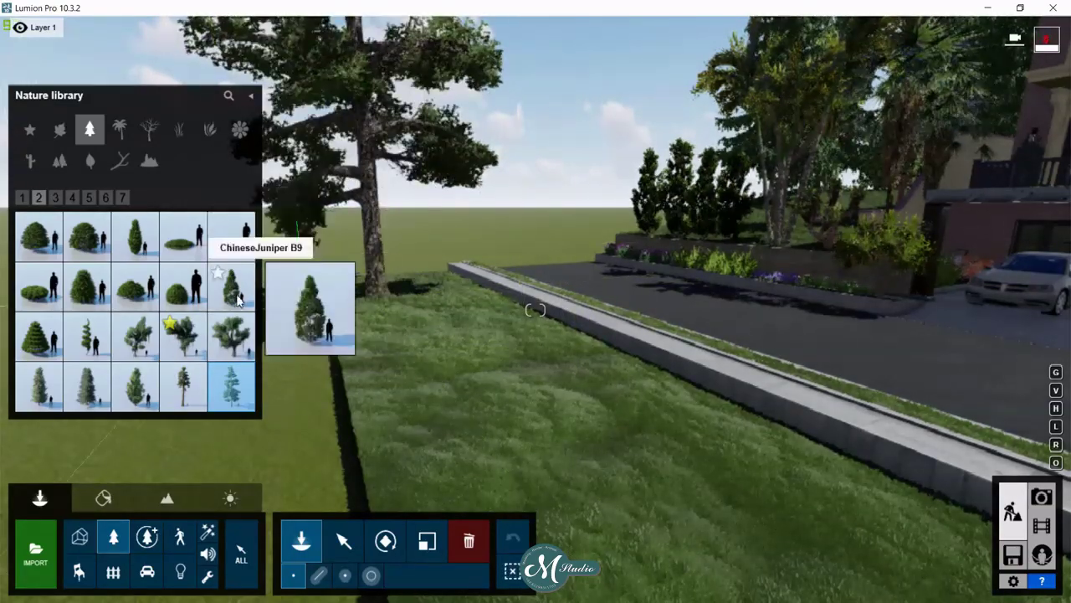
# - Find NorwaySpruce-L1 RT on Conifers page 6 and plant it behind the hedge
pyautogui.click(55, 198)
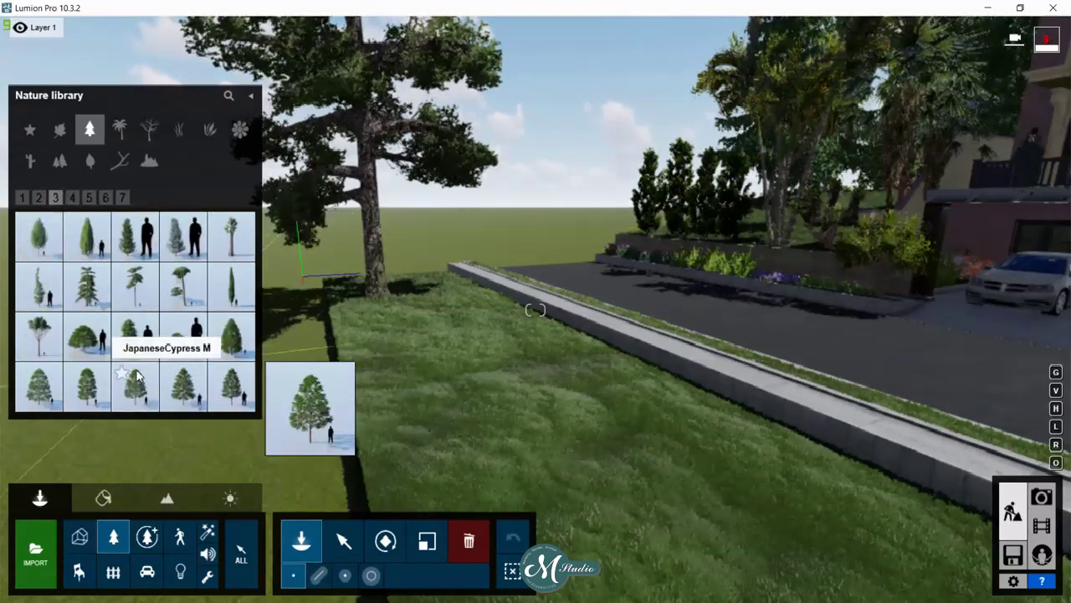
pyautogui.click(72, 199)
pyautogui.moveTo(134, 336)
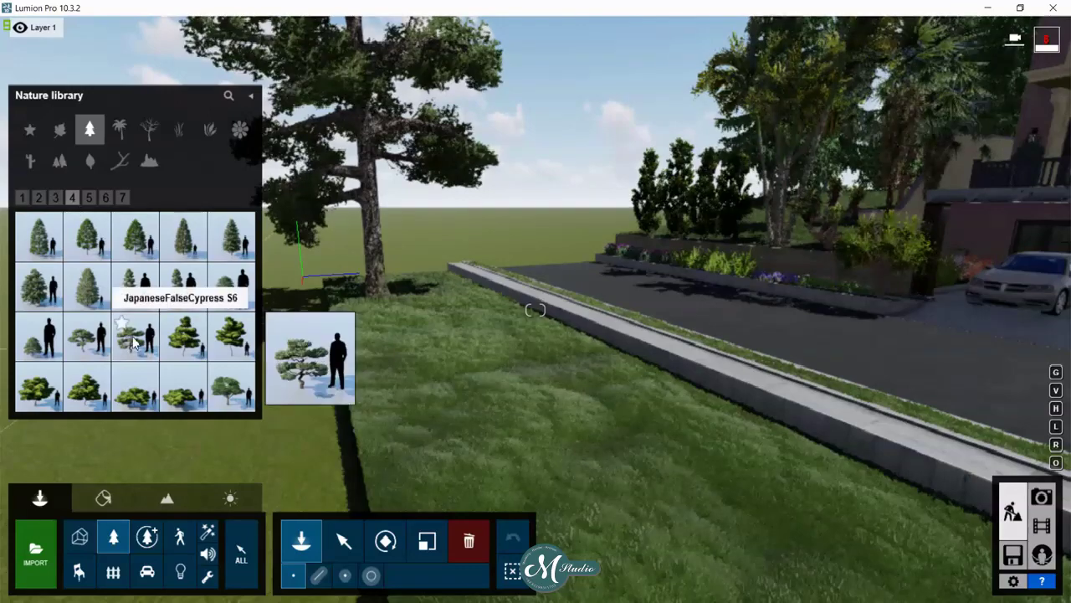
pyautogui.click(89, 197)
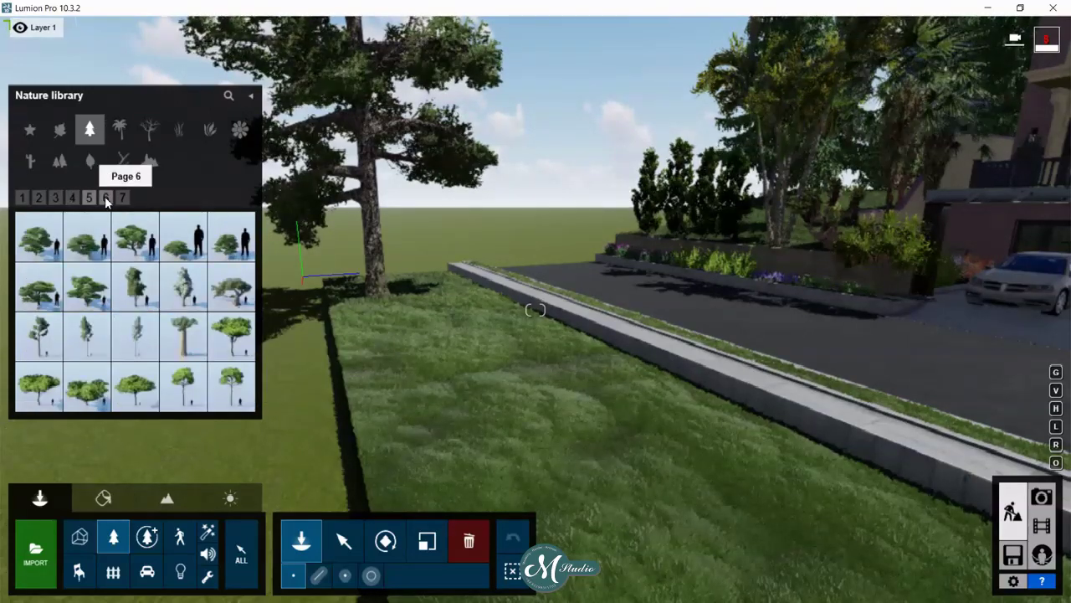
pyautogui.moveTo(134, 287)
pyautogui.click(61, 131)
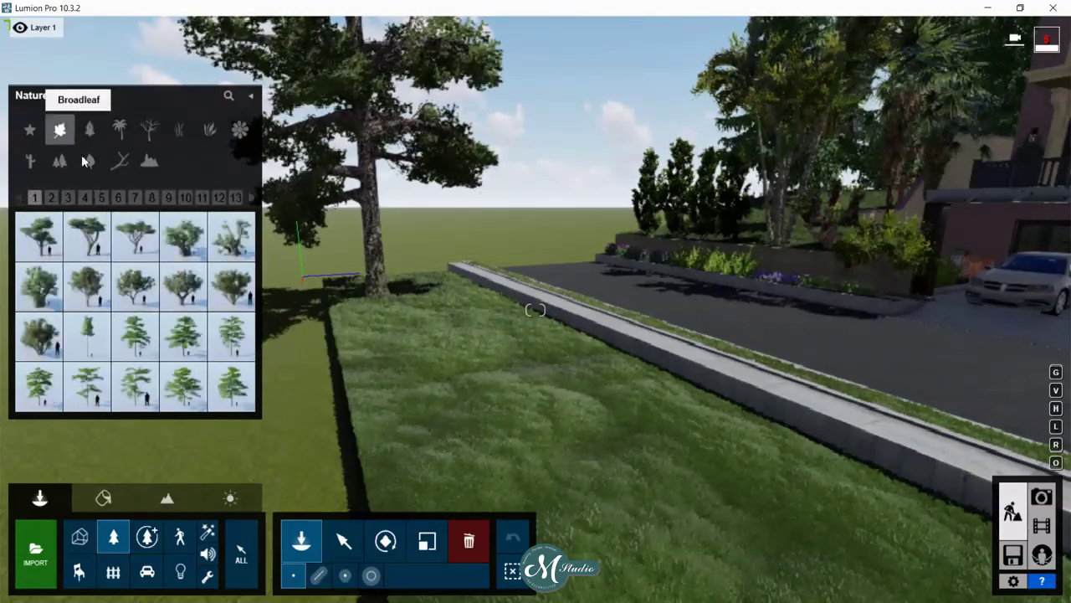
pyautogui.click(67, 199)
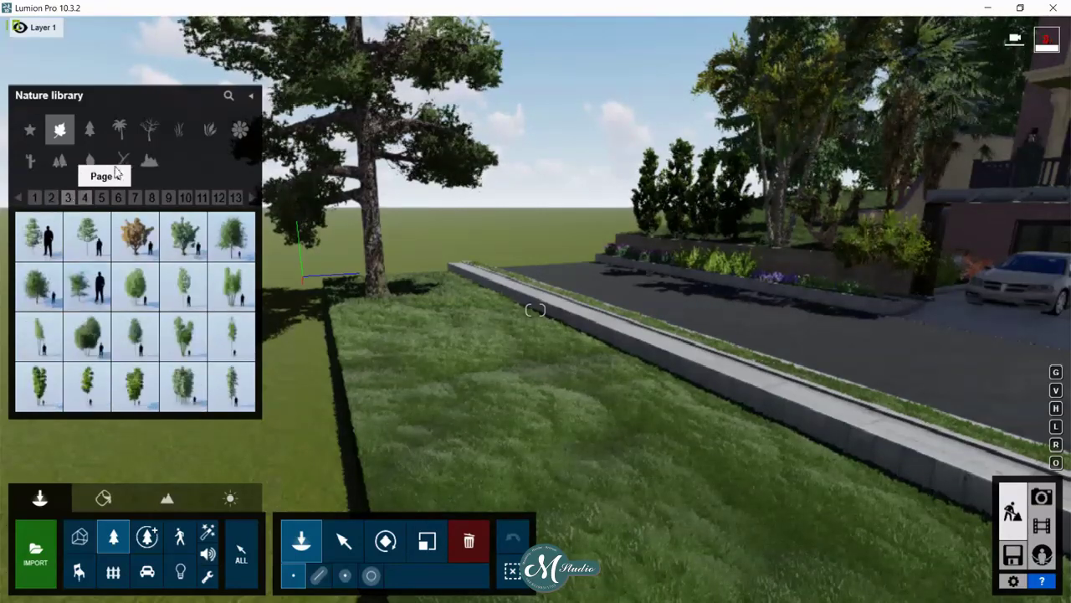
pyautogui.click(121, 132)
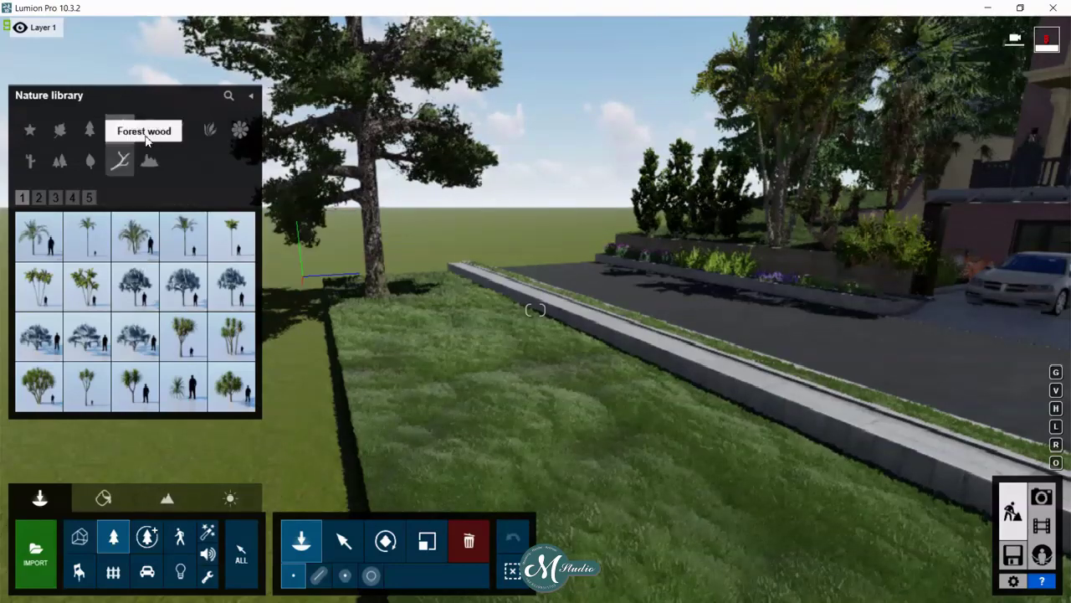
pyautogui.click(89, 128)
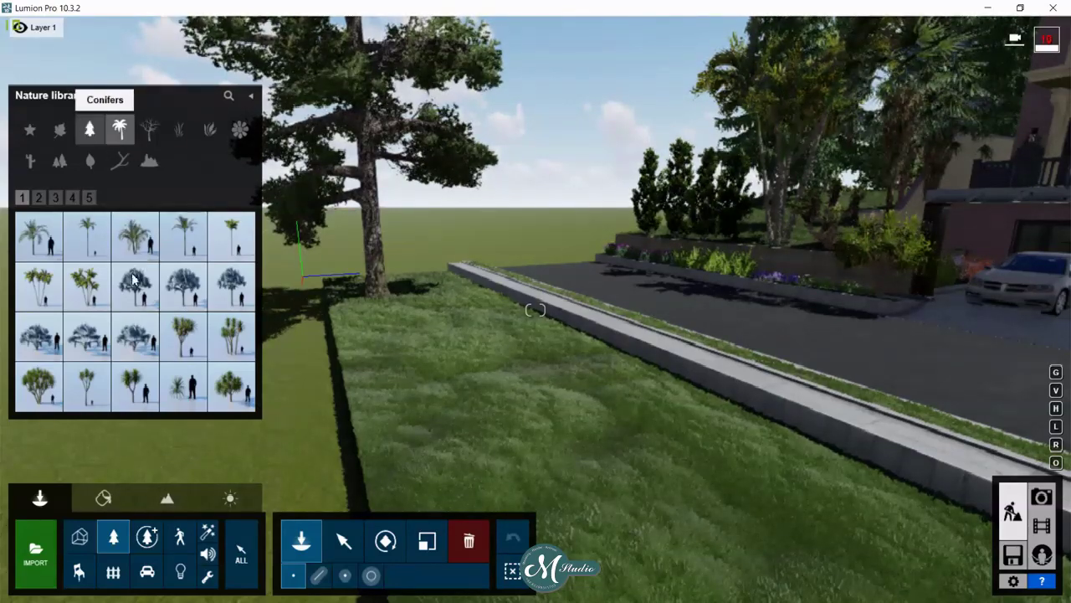
pyautogui.click(72, 199)
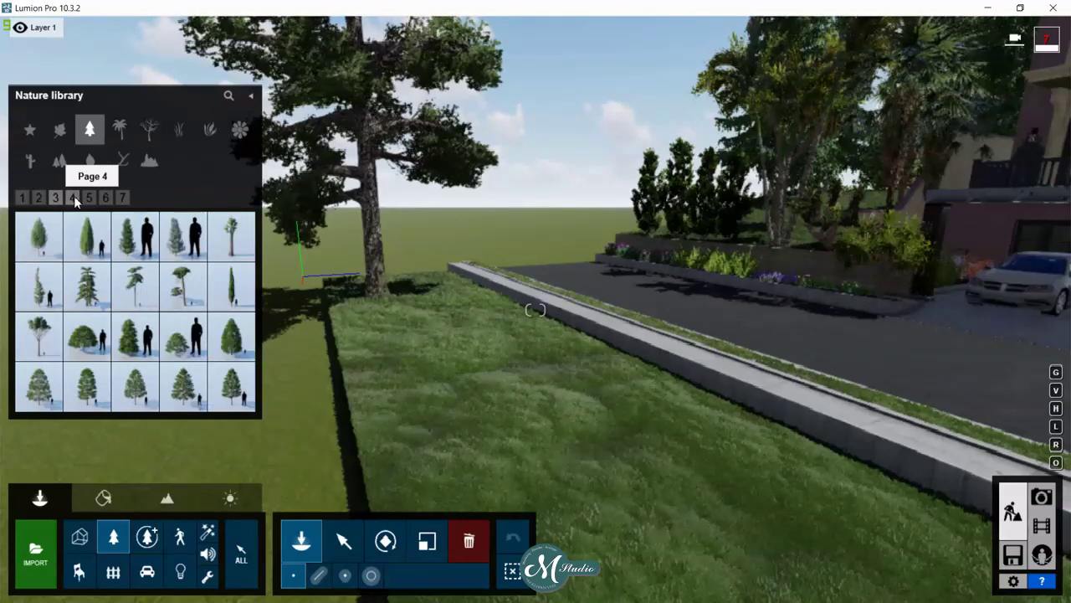
pyautogui.click(73, 199)
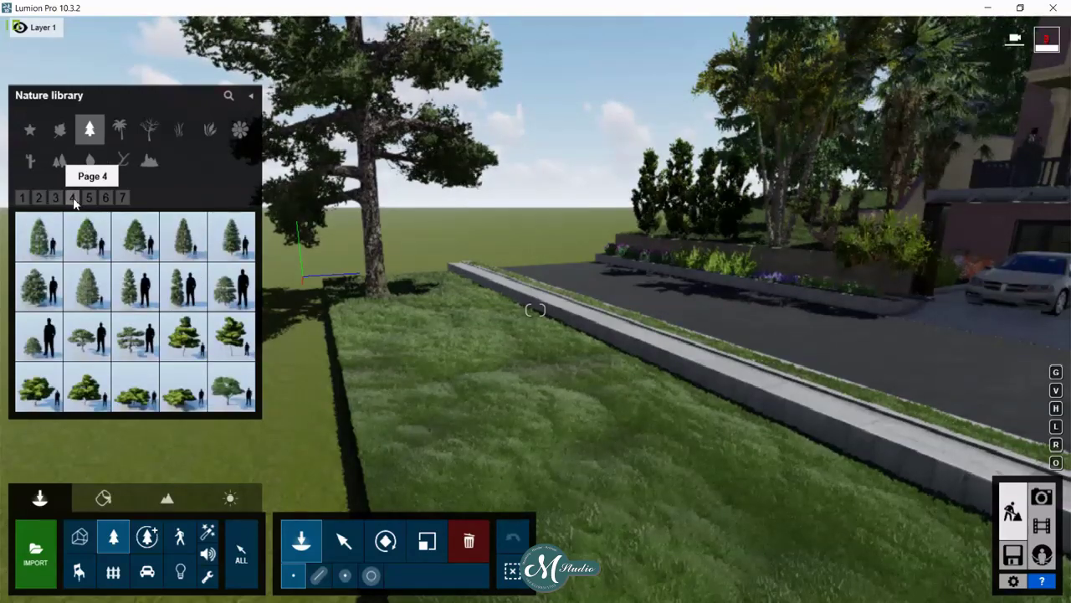
pyautogui.click(90, 198)
pyautogui.click(107, 199)
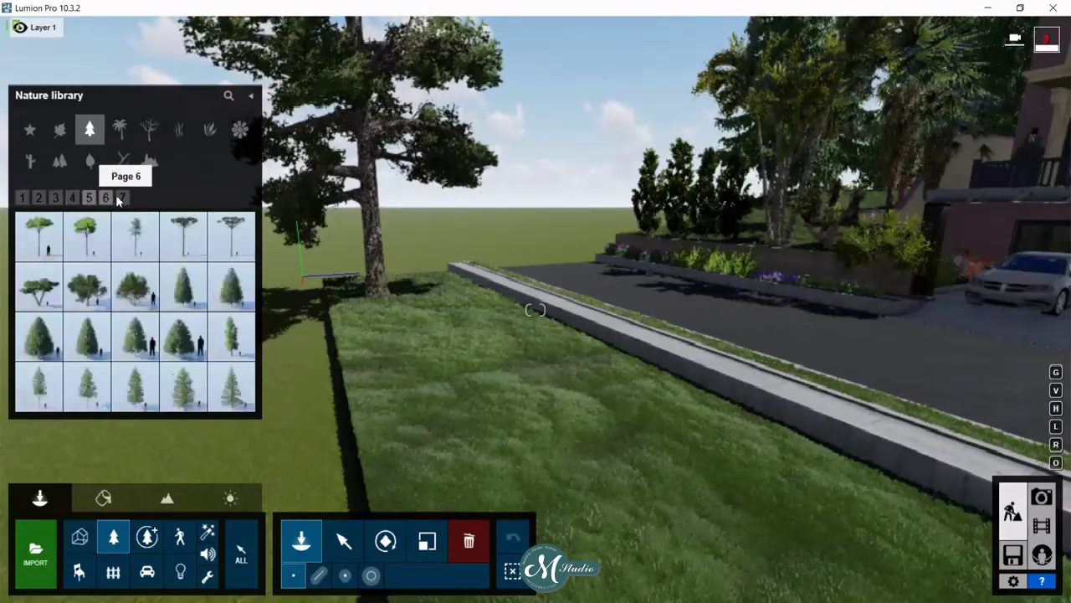
pyautogui.moveTo(183, 286)
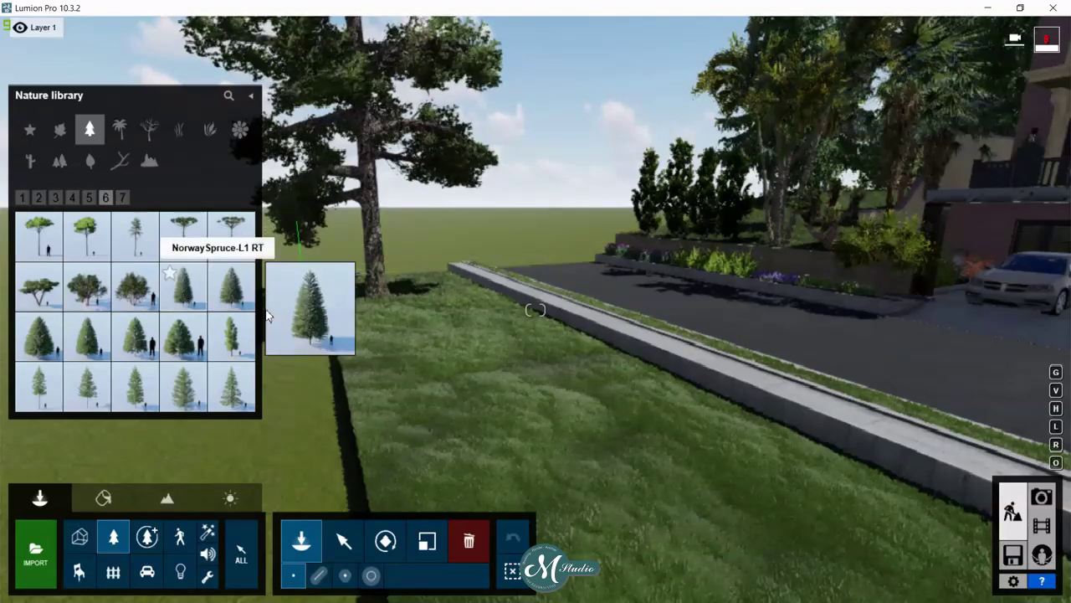
pyautogui.click(300, 343)
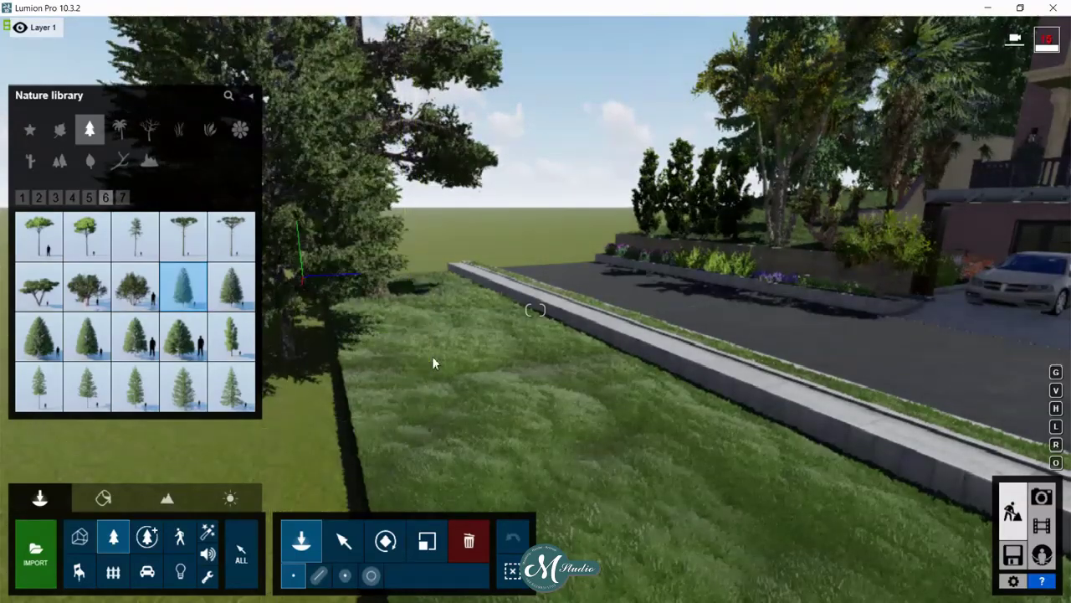
pyautogui.click(621, 247)
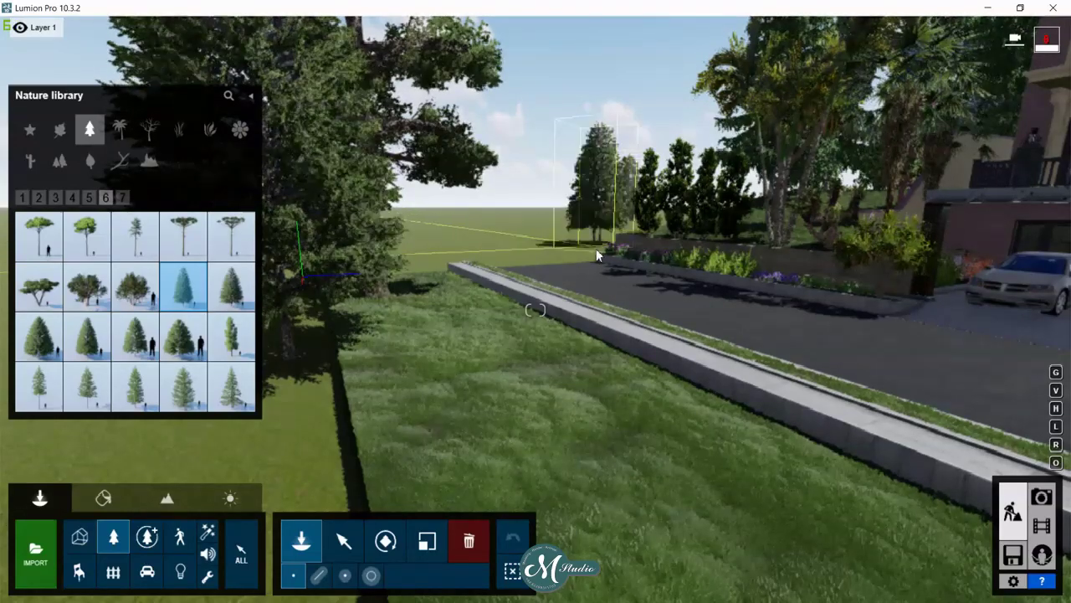
# - Place the Norway Spruce-L1 RT at the end of the cypress row by the driveway
pyautogui.moveTo(431, 305); pyautogui.dragTo(653, 310, button='right')
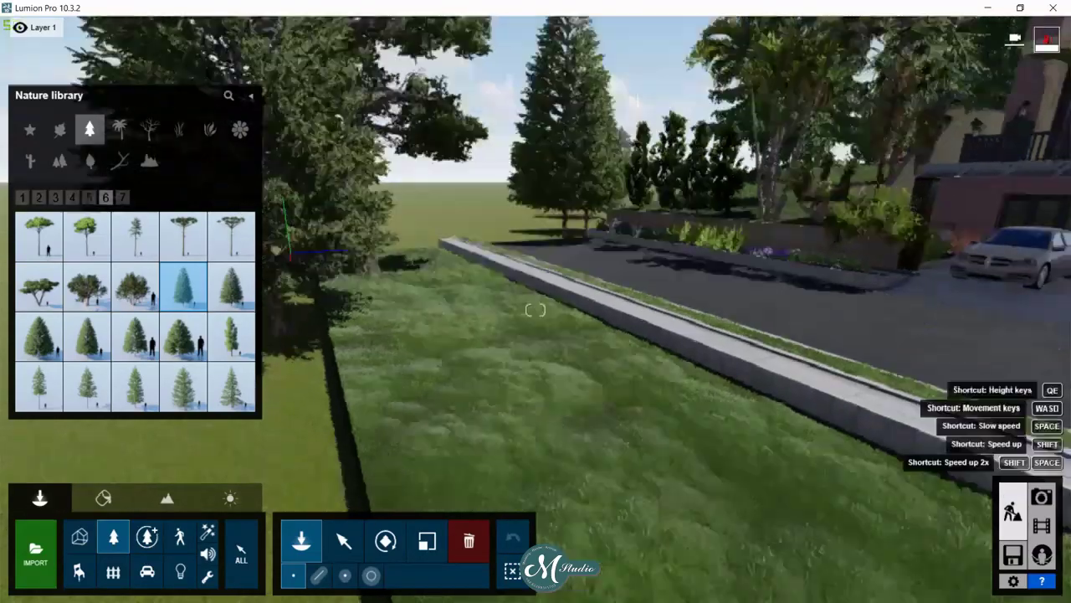
pyautogui.moveTo(502, 293); pyautogui.dragTo(562, 287, button='right')
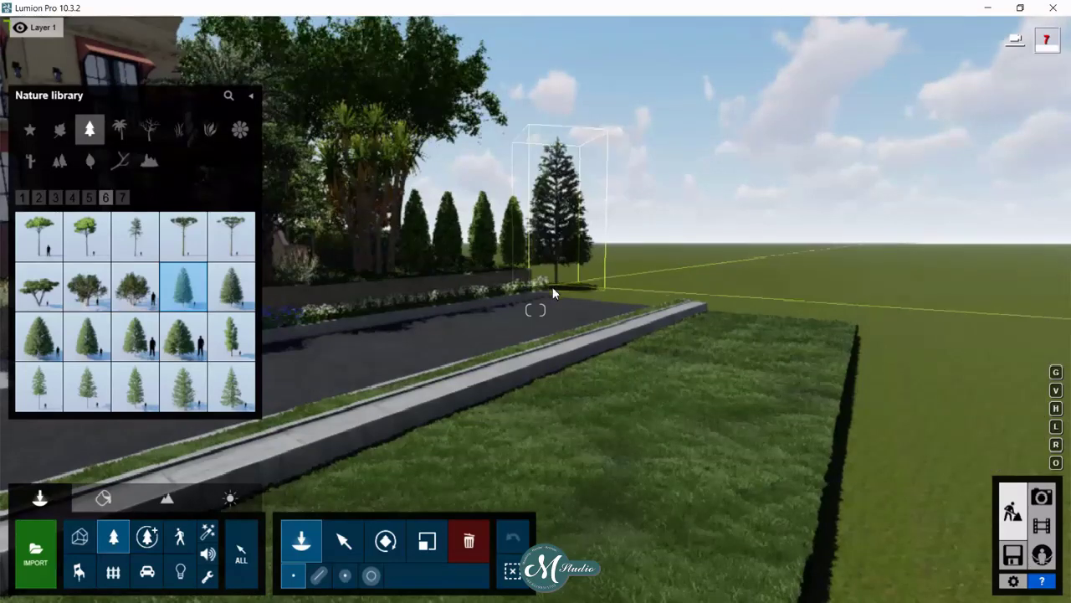
pyautogui.click(551, 287)
pyautogui.moveTo(183, 234)
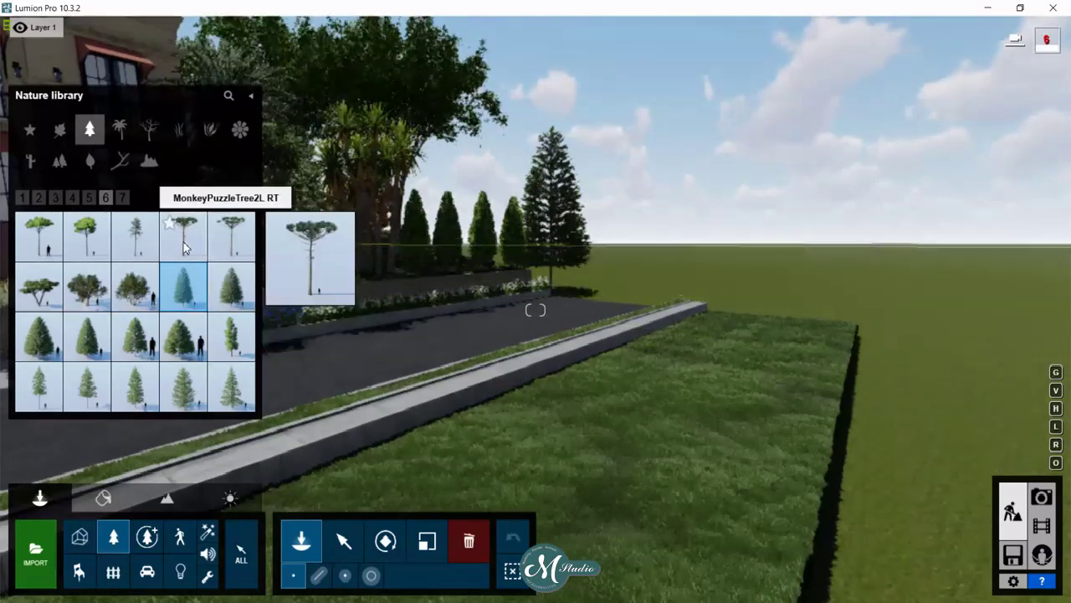
# - Page through the conifers to reach page 4 of the broadleaf trees
pyautogui.click(72, 196)
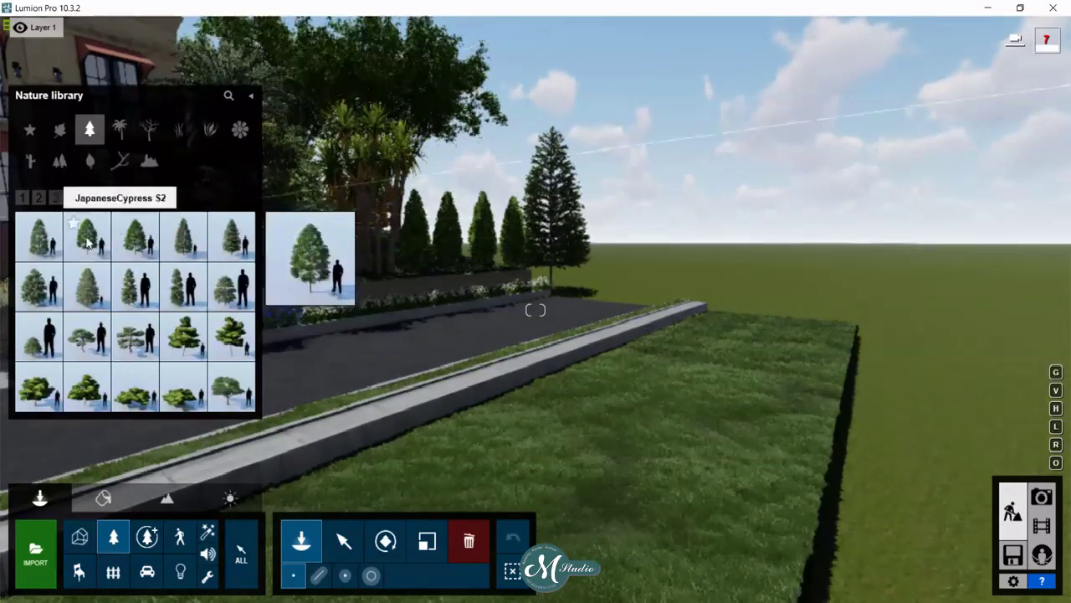
pyautogui.click(59, 199)
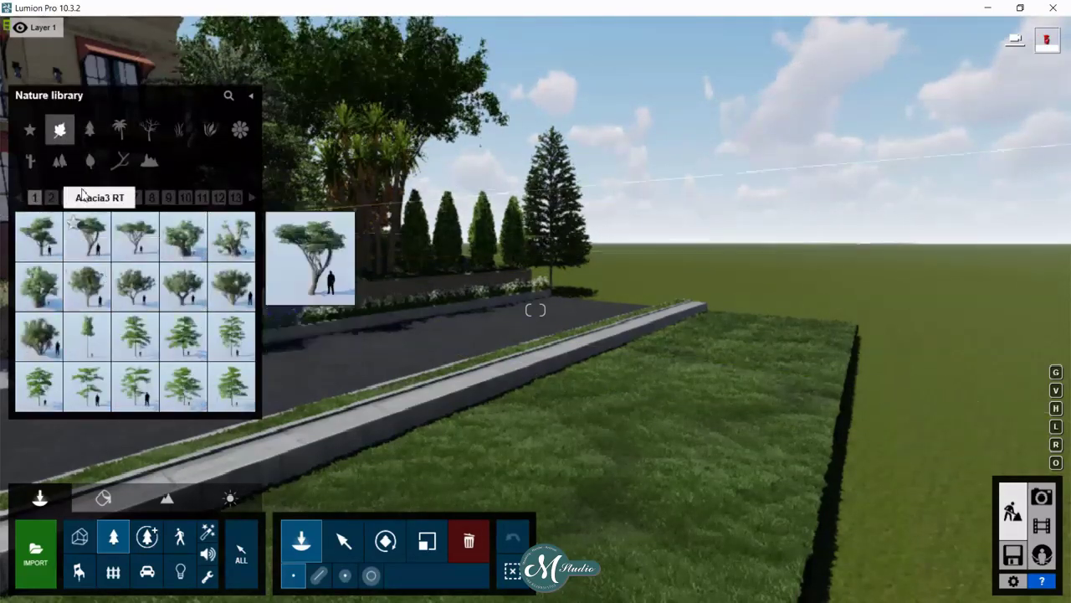
pyautogui.click(84, 197)
pyautogui.moveTo(183, 285)
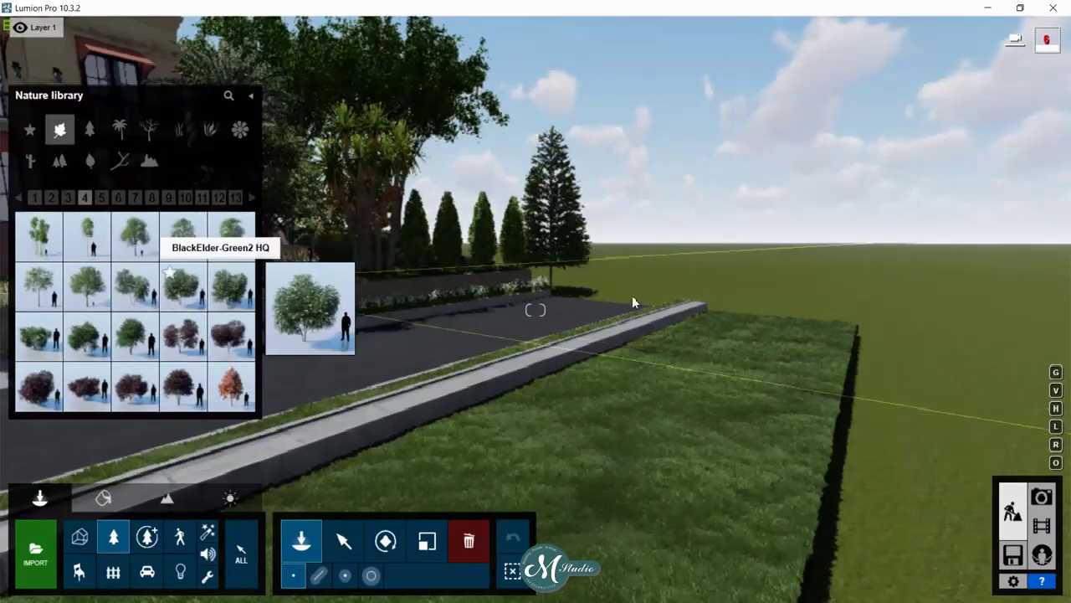
# - Plant a flowering BlackElder tree among the conifers
pyautogui.moveTo(707, 310); pyautogui.dragTo(544, 318, button='right')
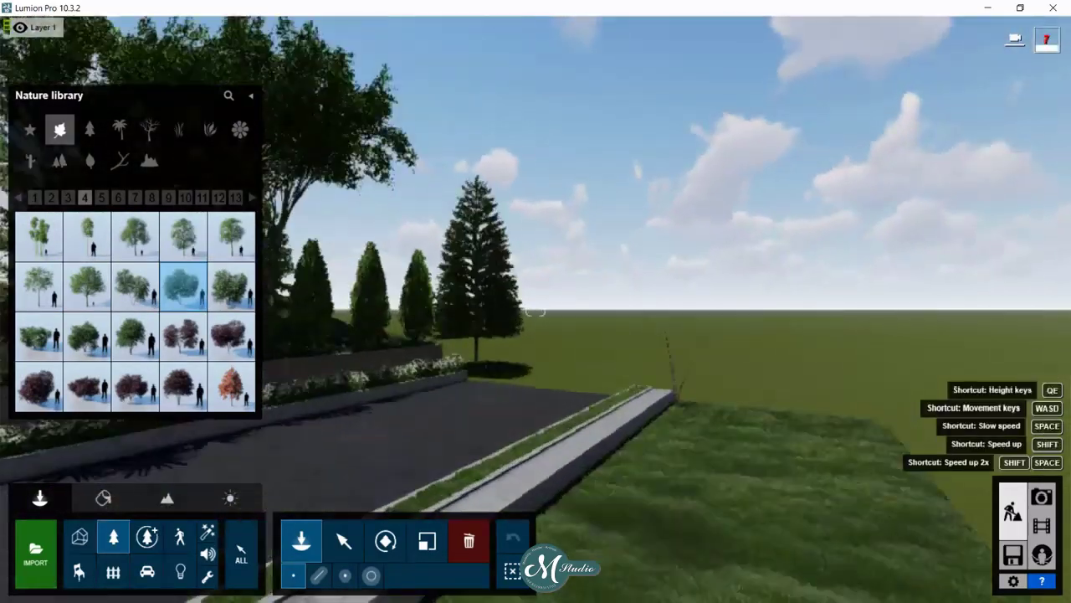
pyautogui.press('w')
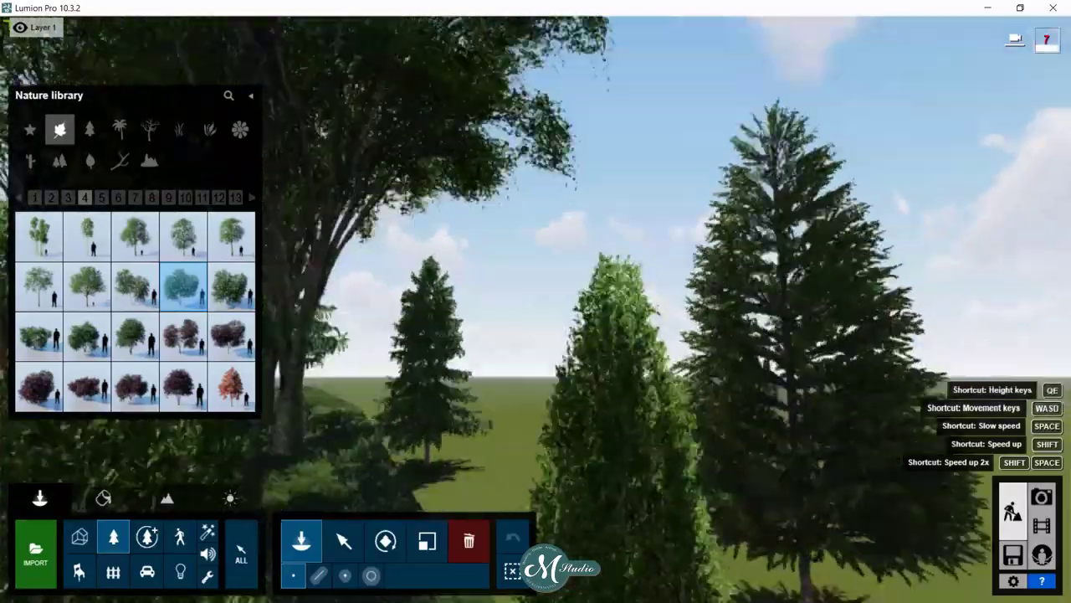
pyautogui.moveTo(544, 318); pyautogui.dragTo(415, 397, button='right')
pyautogui.click(424, 402)
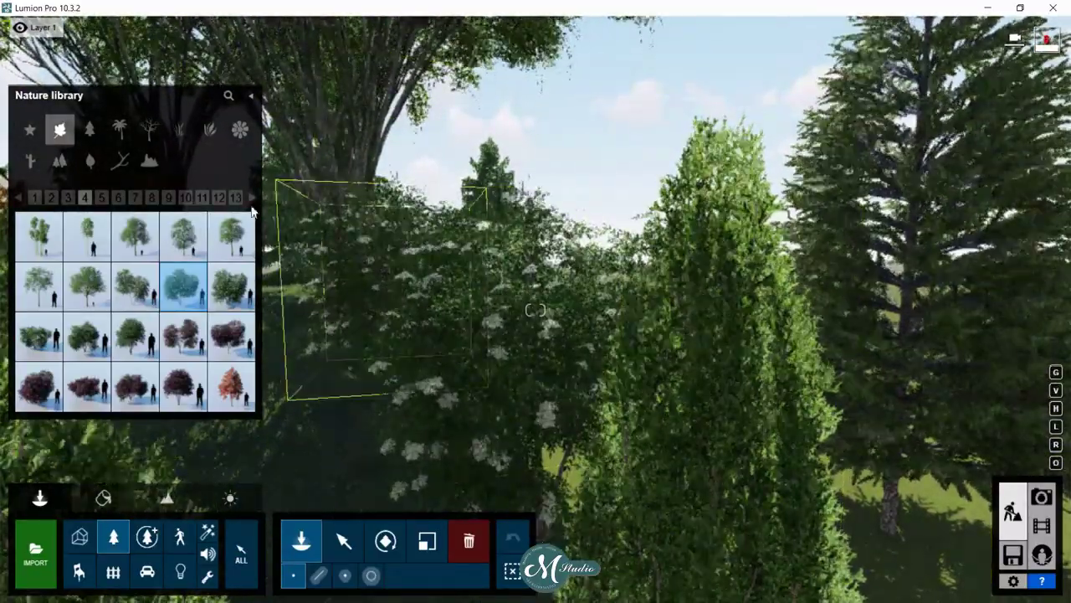
# - Turn the view down the road to face the grassy roadside verge
pyautogui.press('s')
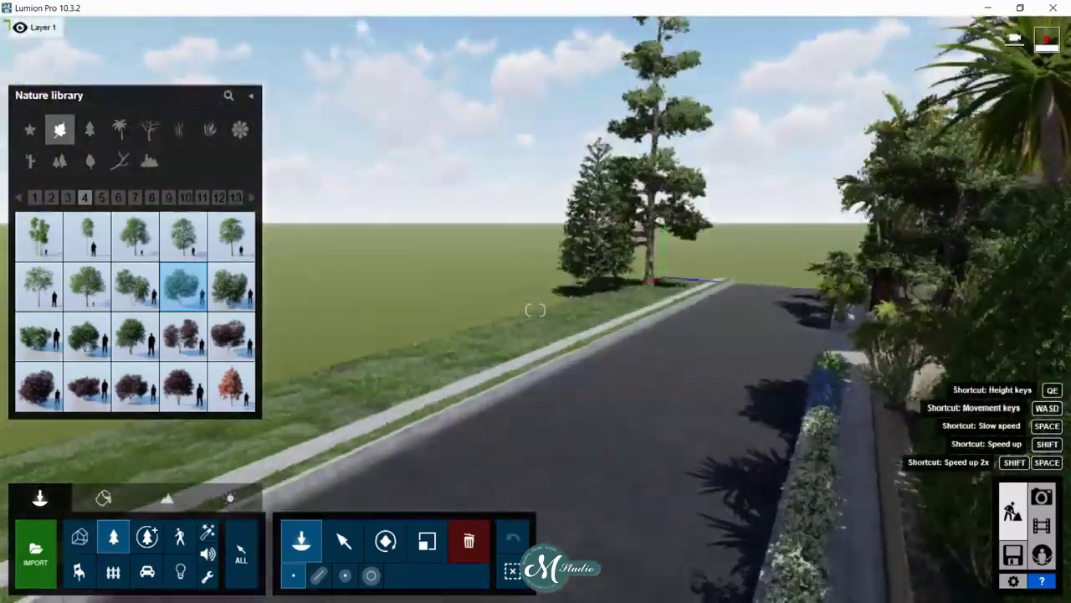
pyautogui.moveTo(535, 310); pyautogui.dragTo(452, 351, button='right')
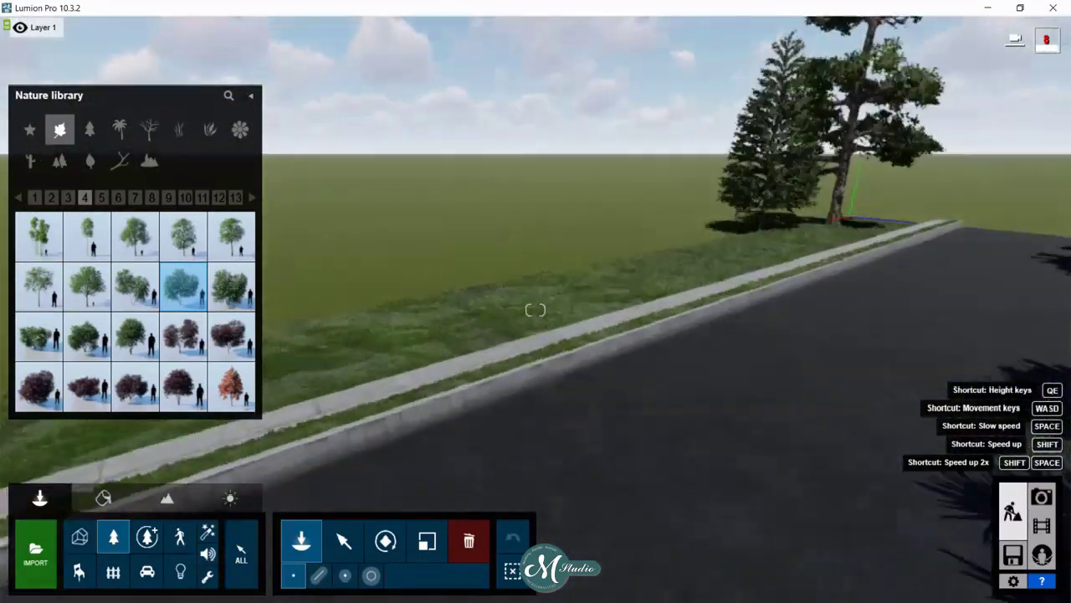
pyautogui.moveTo(535, 310); pyautogui.dragTo(664, 306, button='right')
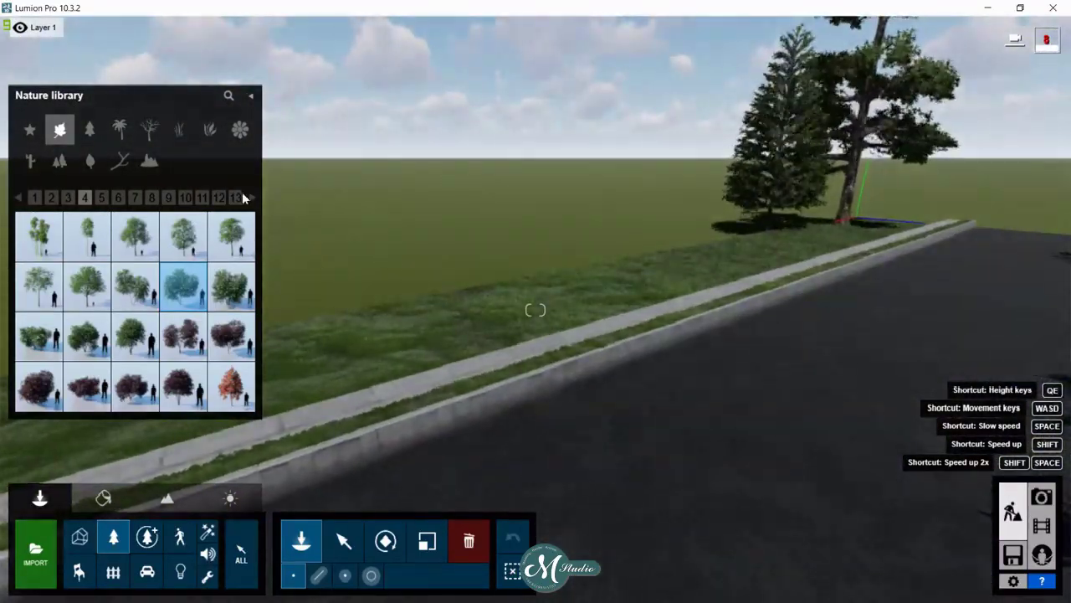
# - Place a cedar on the verge beside the existing tree
pyautogui.click(90, 130)
pyautogui.moveTo(87, 237)
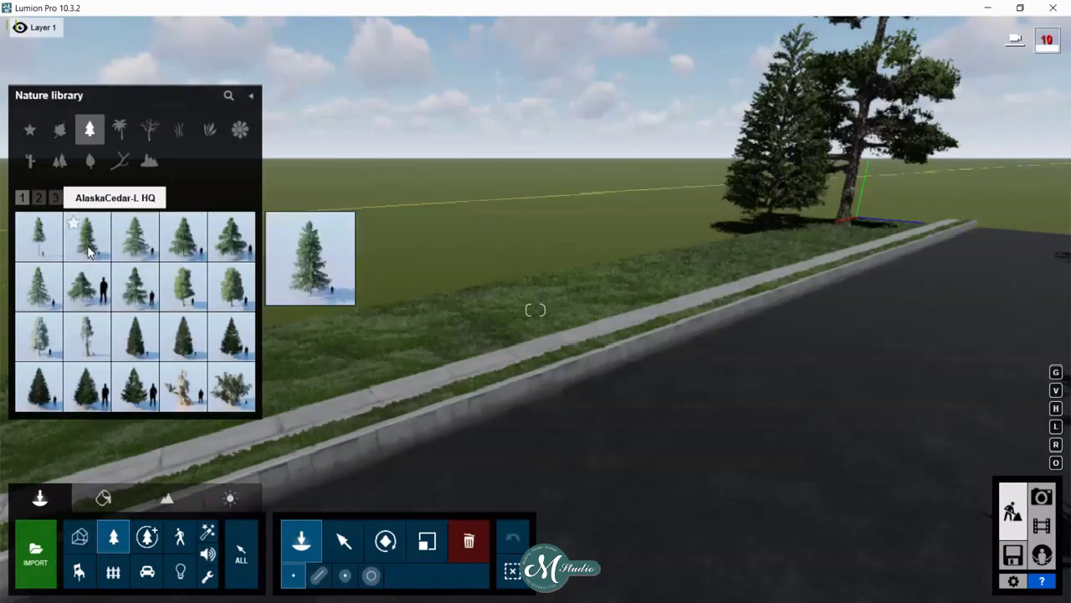
pyautogui.click(680, 251)
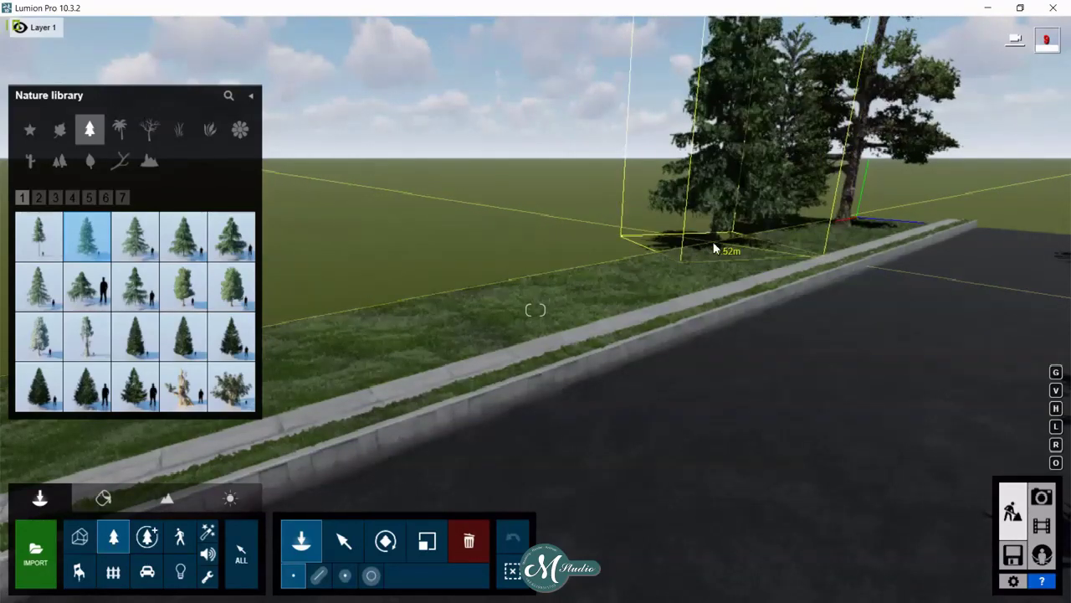
pyautogui.click(712, 235)
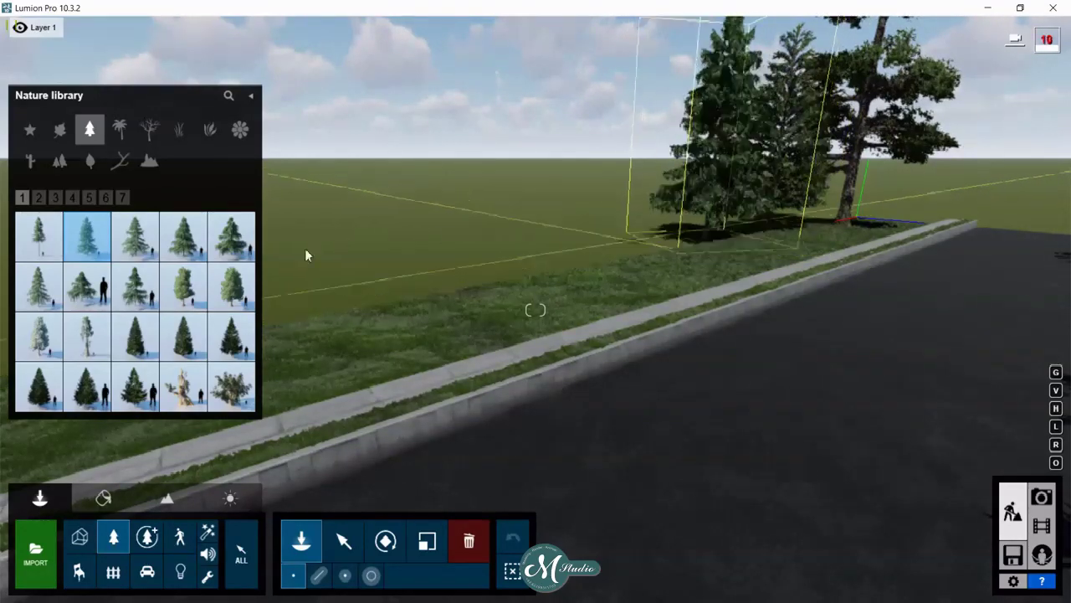
# - Plant a maple from Broadleaf page 4 on the verge beside the conifer
pyautogui.click(39, 197)
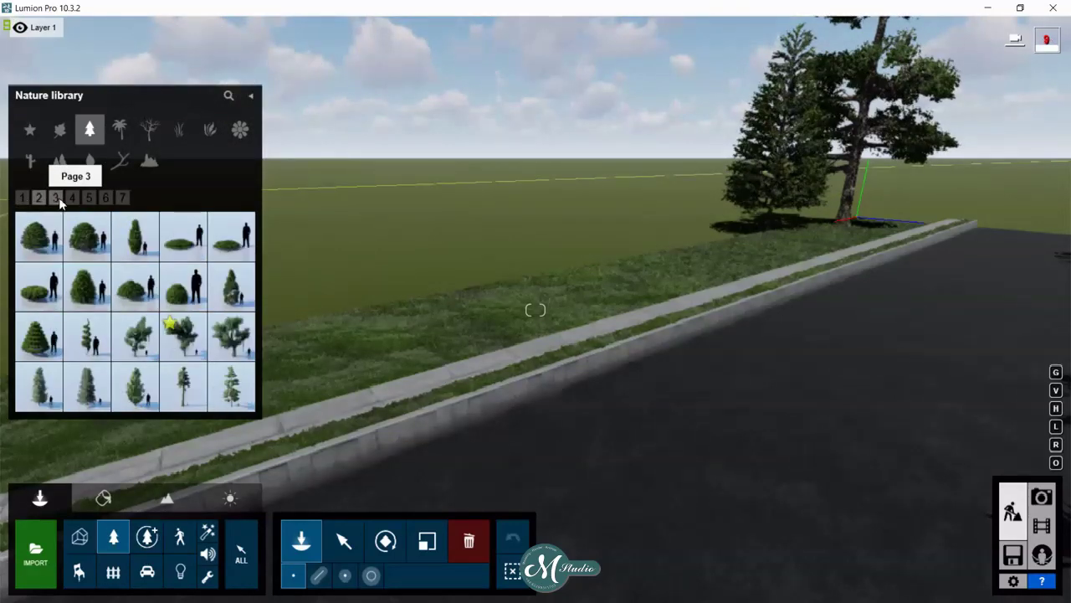
pyautogui.click(56, 197)
pyautogui.click(72, 196)
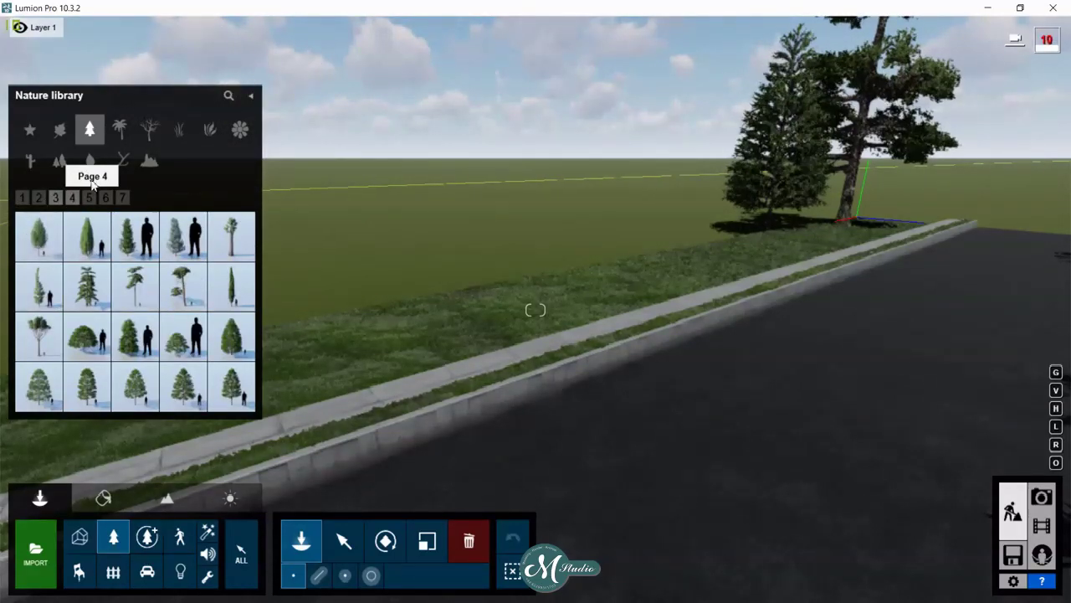
pyautogui.click(62, 134)
pyautogui.click(69, 196)
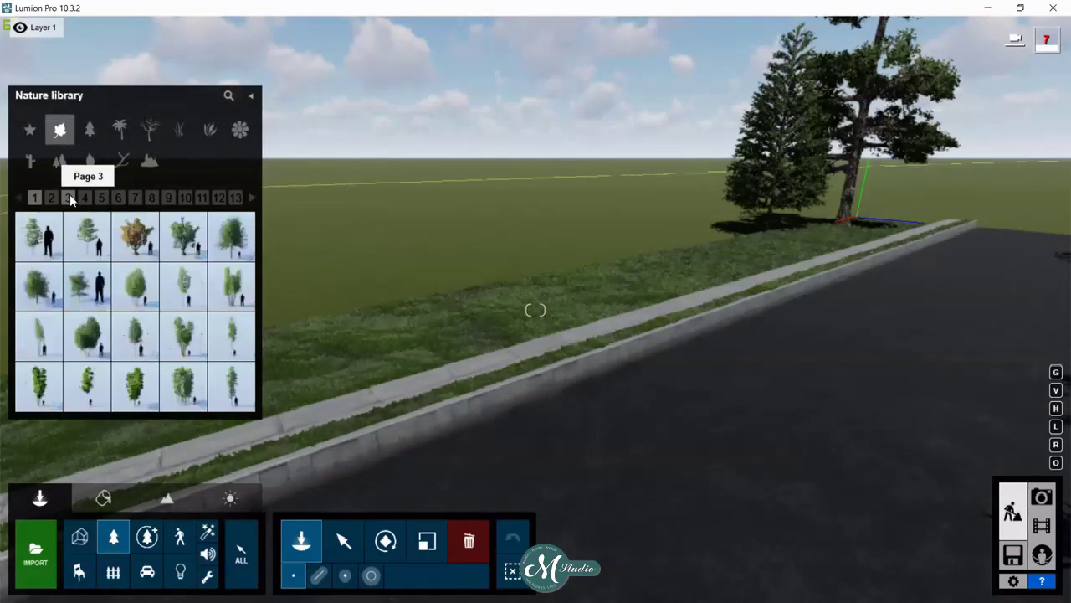
pyautogui.click(85, 197)
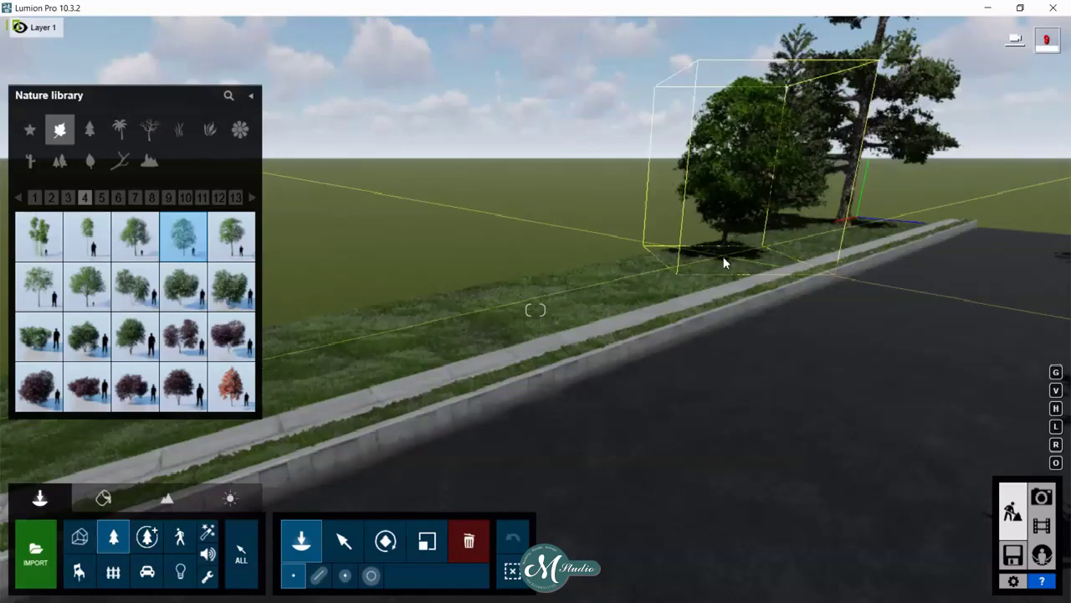
pyautogui.click(723, 256)
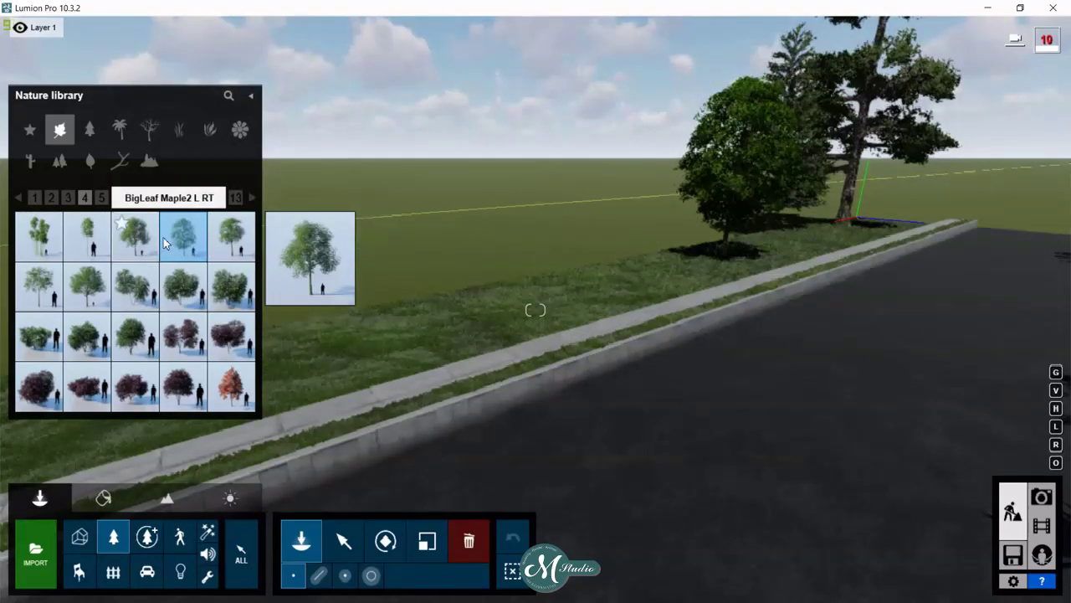
# - Plant two more maples further along the verge, using Broadleaf pages 4 and 5
pyautogui.click(135, 237)
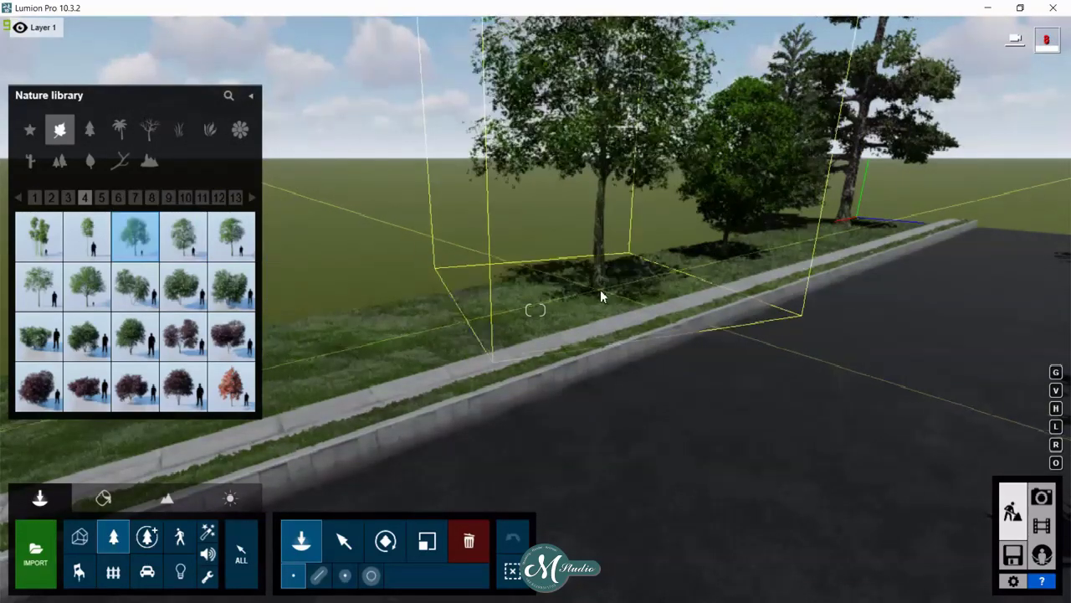
pyautogui.click(588, 289)
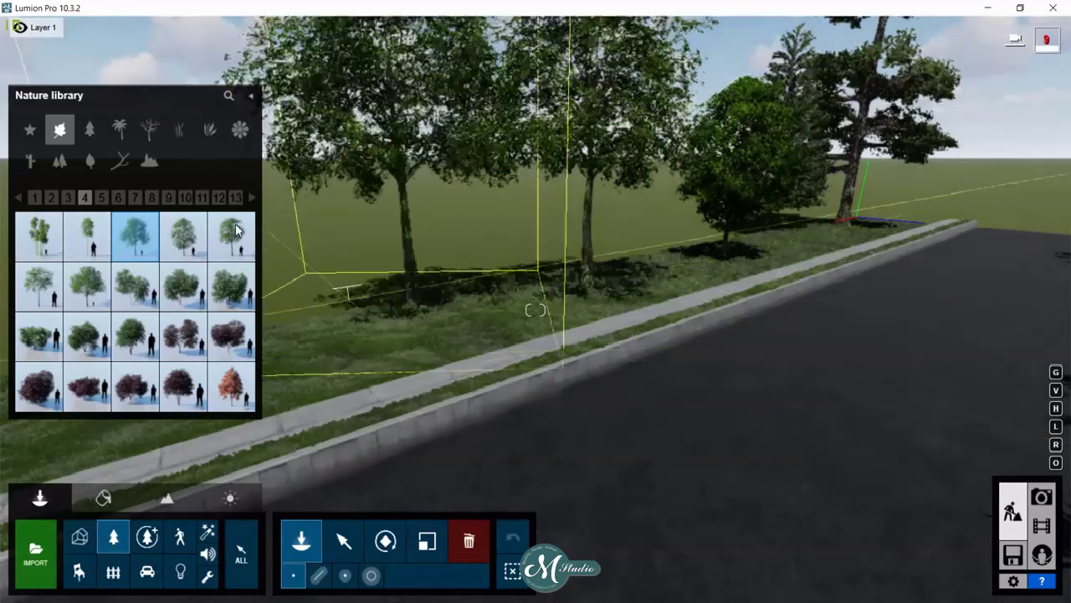
pyautogui.moveTo(352, 293)
pyautogui.mouseDown(button='right')
pyautogui.moveTo(536, 310)
pyautogui.moveTo(657, 284)
pyautogui.mouseUp(button='right')
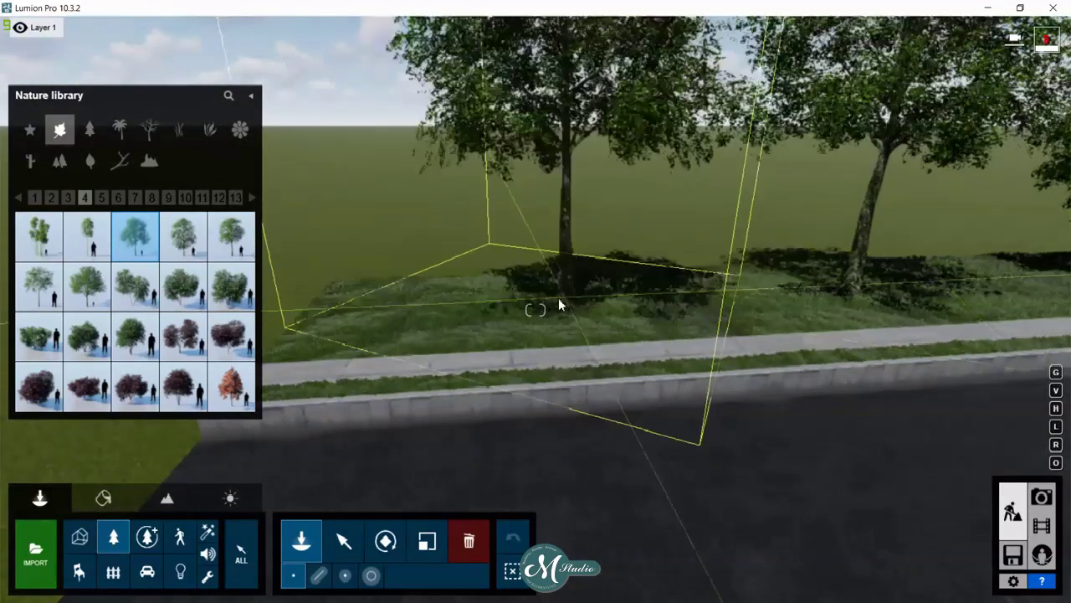
pyautogui.click(104, 196)
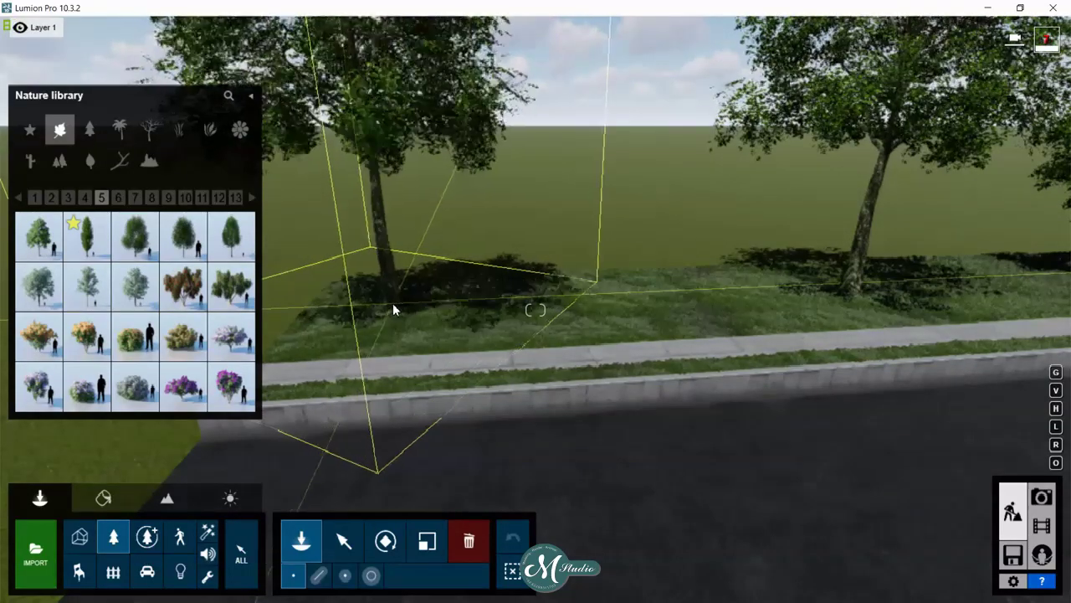
pyautogui.click(393, 303)
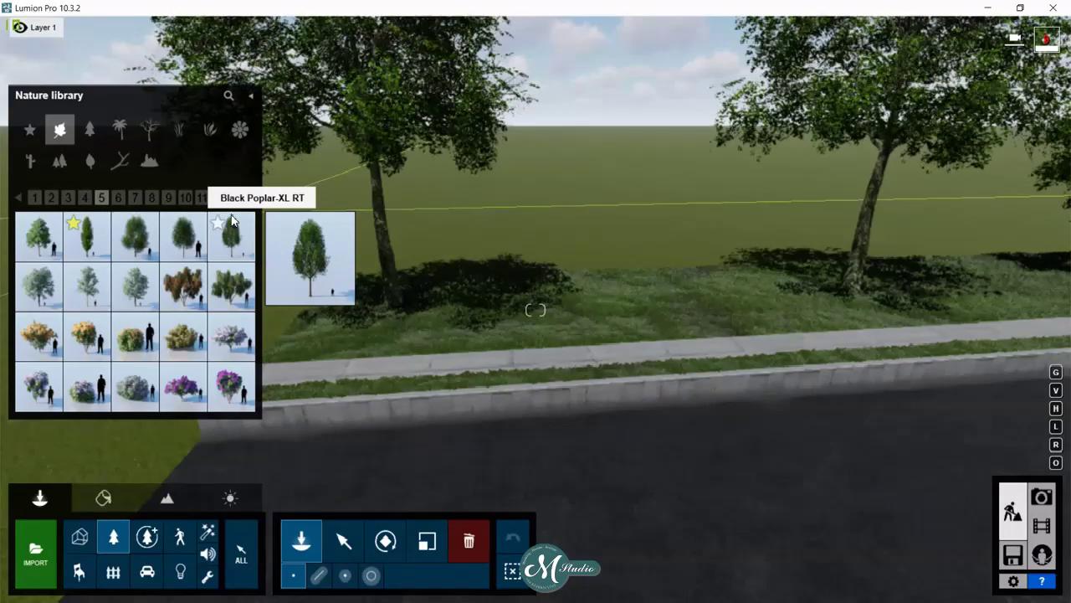
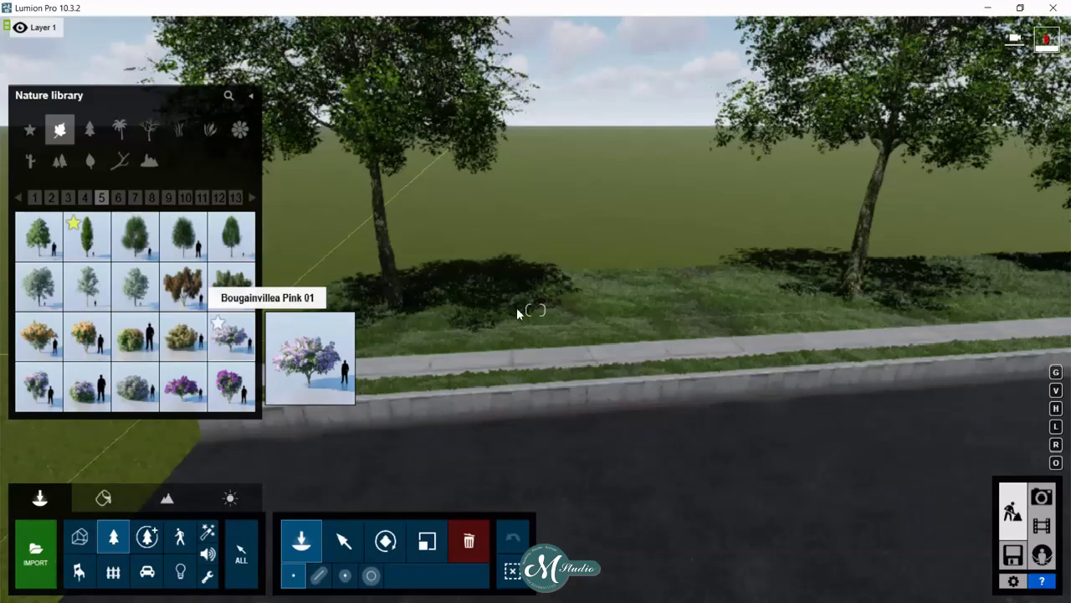
# - Place a purple bougainvillea bush by the trees and plant two conifers in the tree row
pyautogui.click(501, 288)
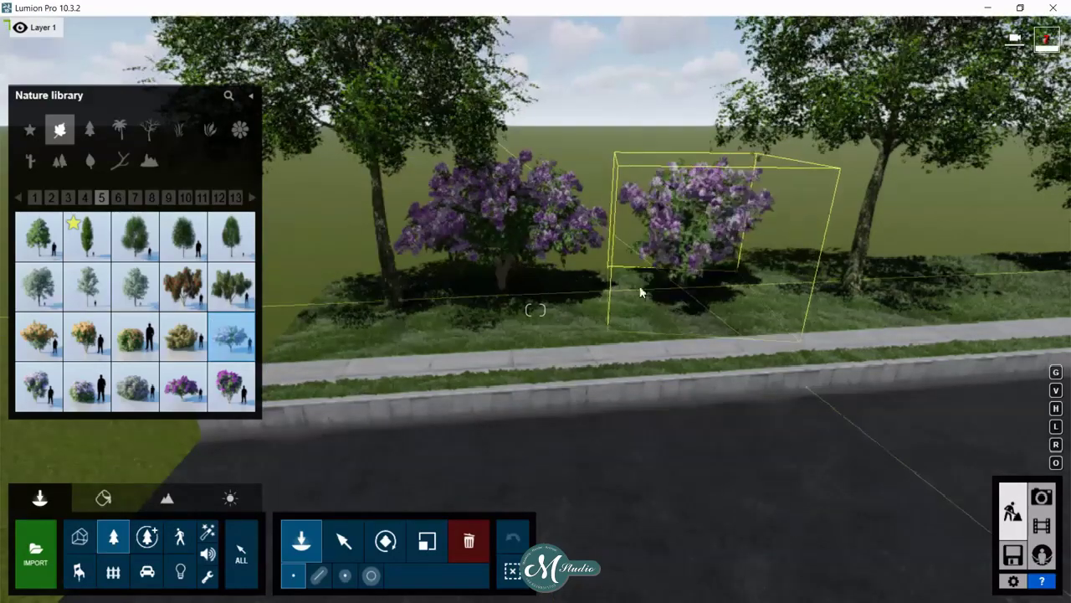
pyautogui.moveTo(641, 291); pyautogui.dragTo(591, 248, button='right')
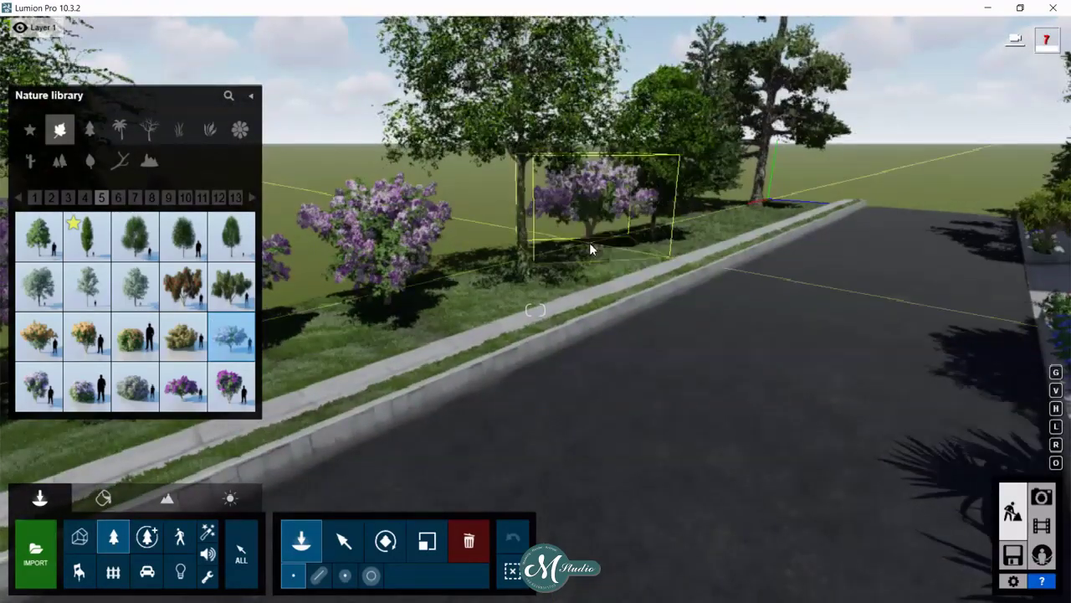
pyautogui.click(90, 131)
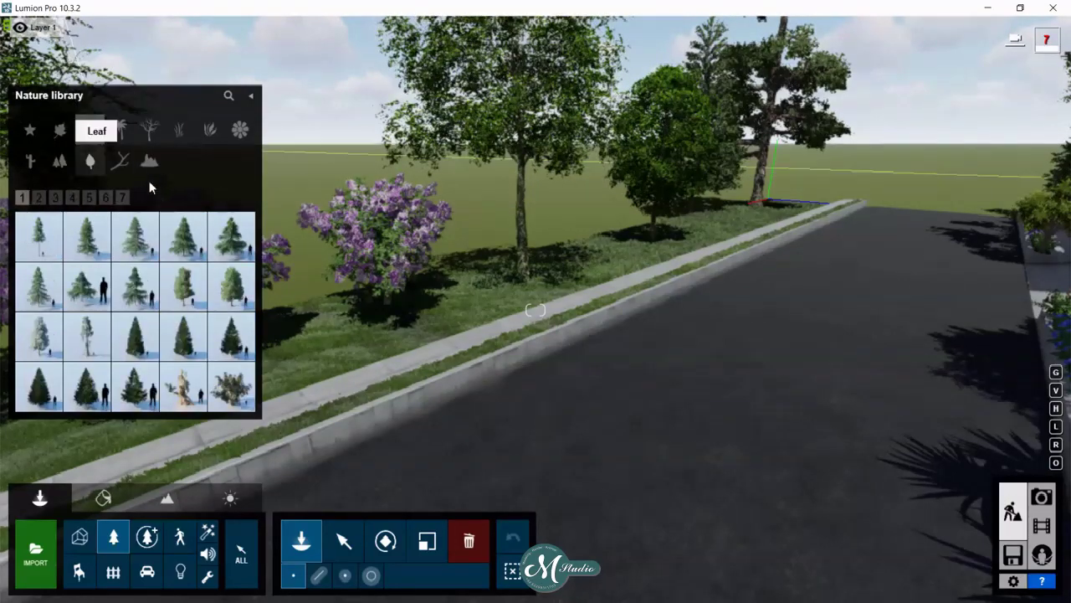
pyautogui.click(39, 237)
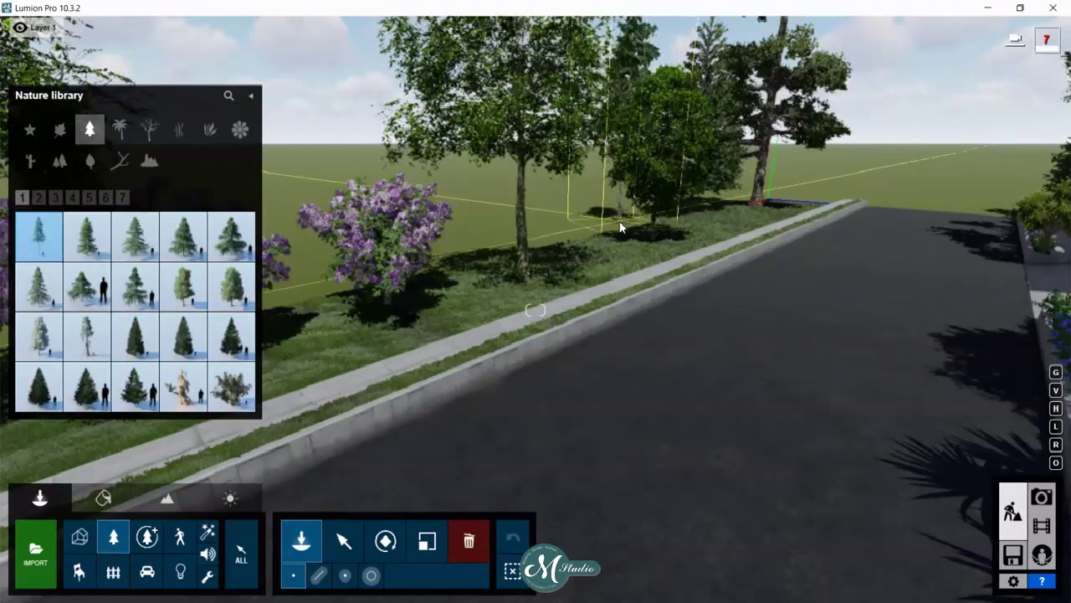
pyautogui.click(554, 238)
pyautogui.click(479, 246)
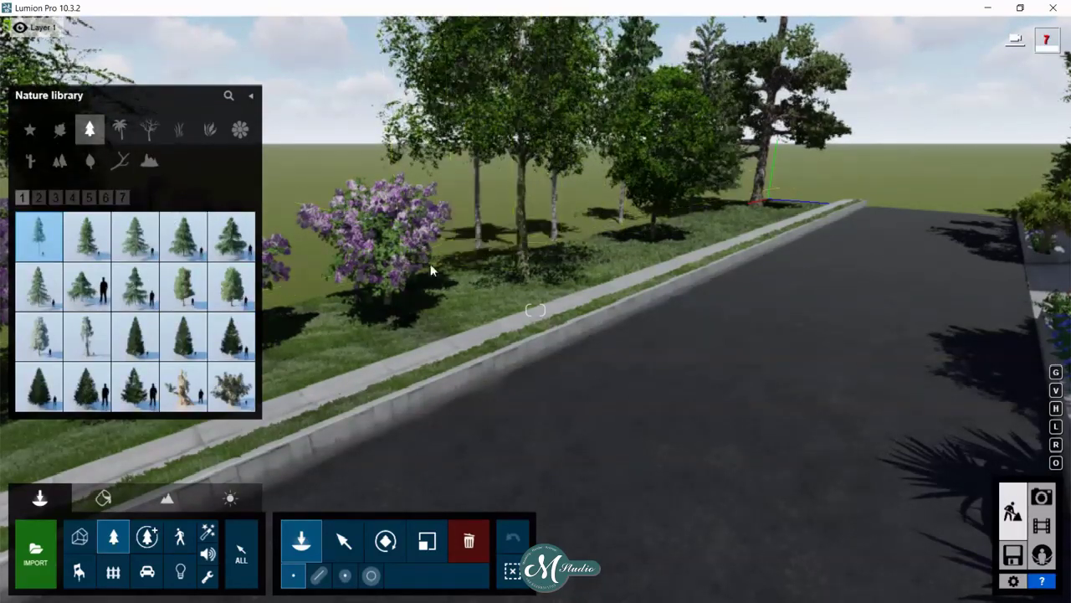
# - Plant a different conifer behind the bougainvillea bushes, then fly the camera toward the house
pyautogui.click(135, 236)
pyautogui.moveTo(622, 272); pyautogui.dragTo(399, 229, button='right')
pyautogui.click(395, 229)
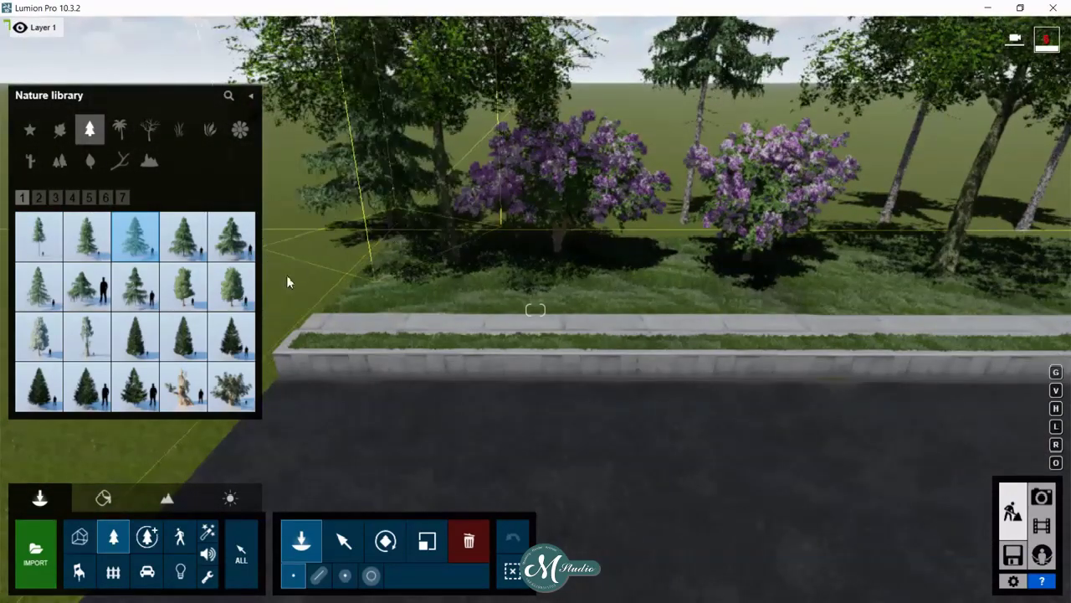
pyautogui.moveTo(278, 289); pyautogui.dragTo(791, 207, button='right')
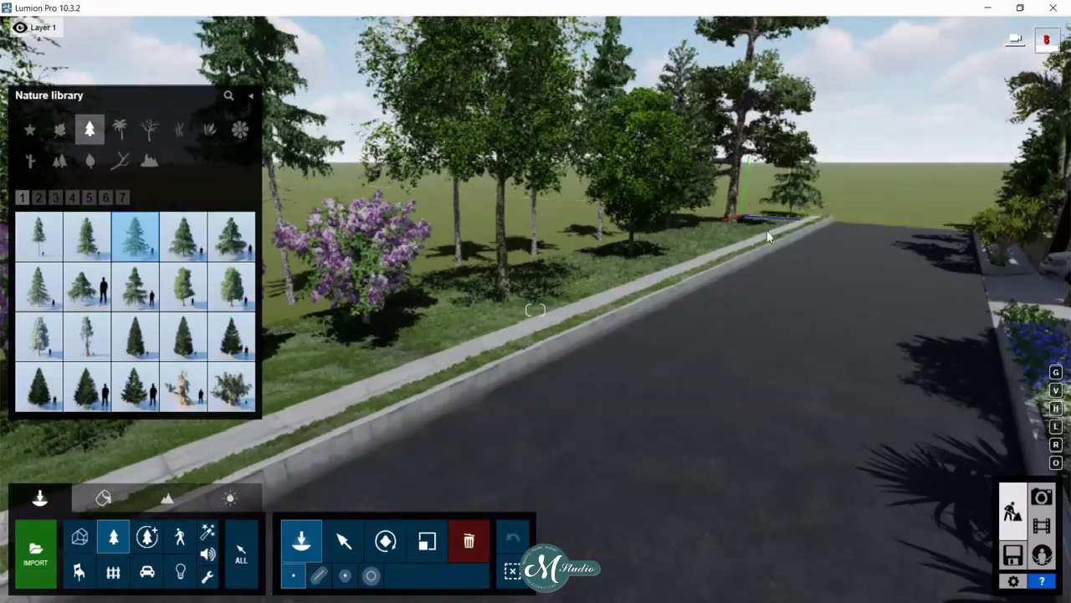
pyautogui.click(71, 197)
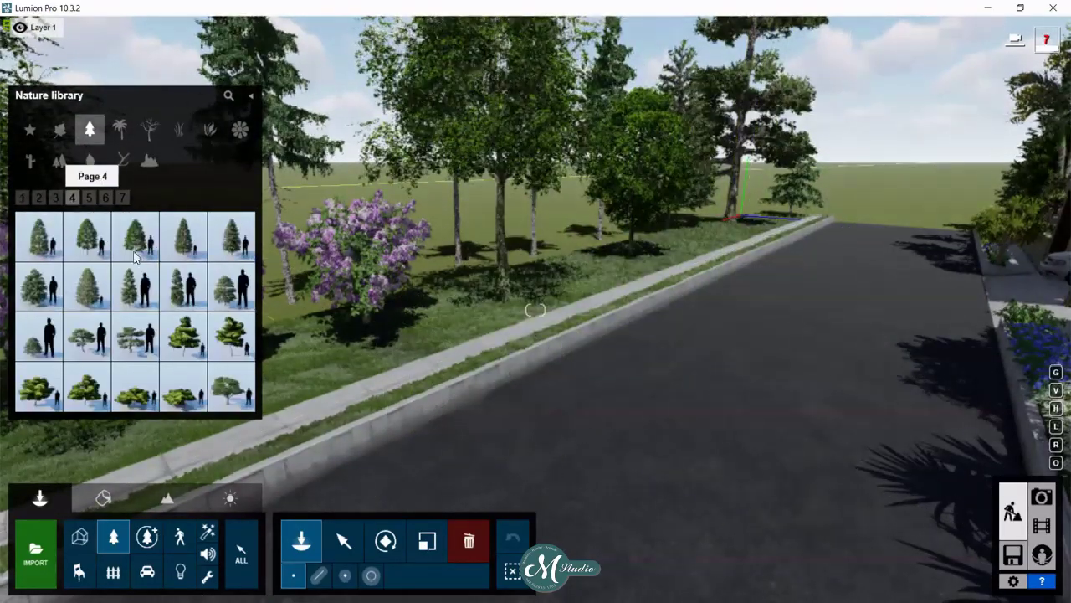
pyautogui.moveTo(184, 335)
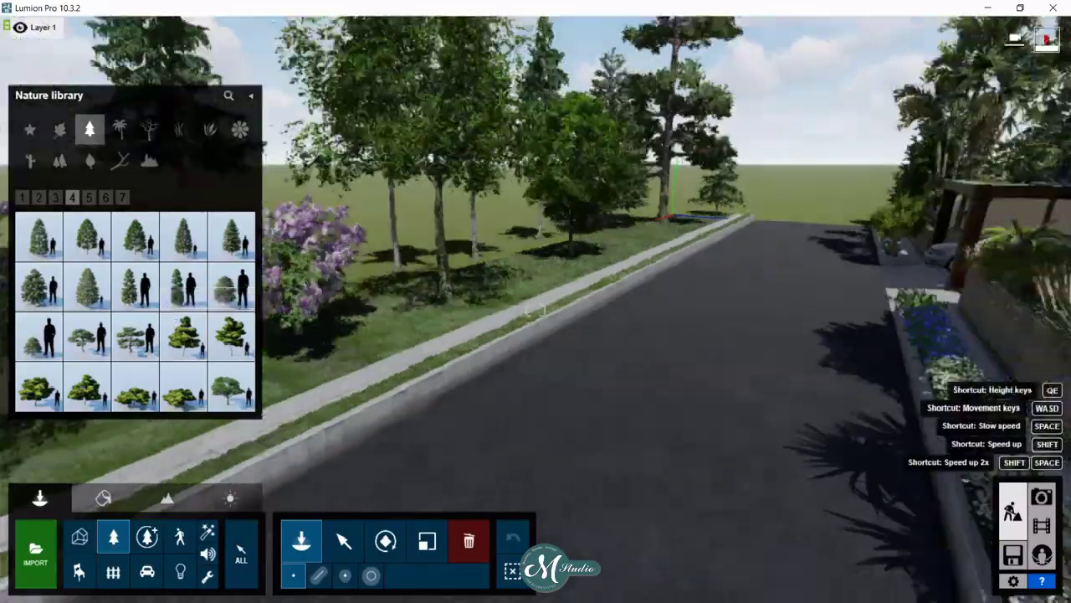
pyautogui.moveTo(418, 351); pyautogui.dragTo(401, 352, button='right')
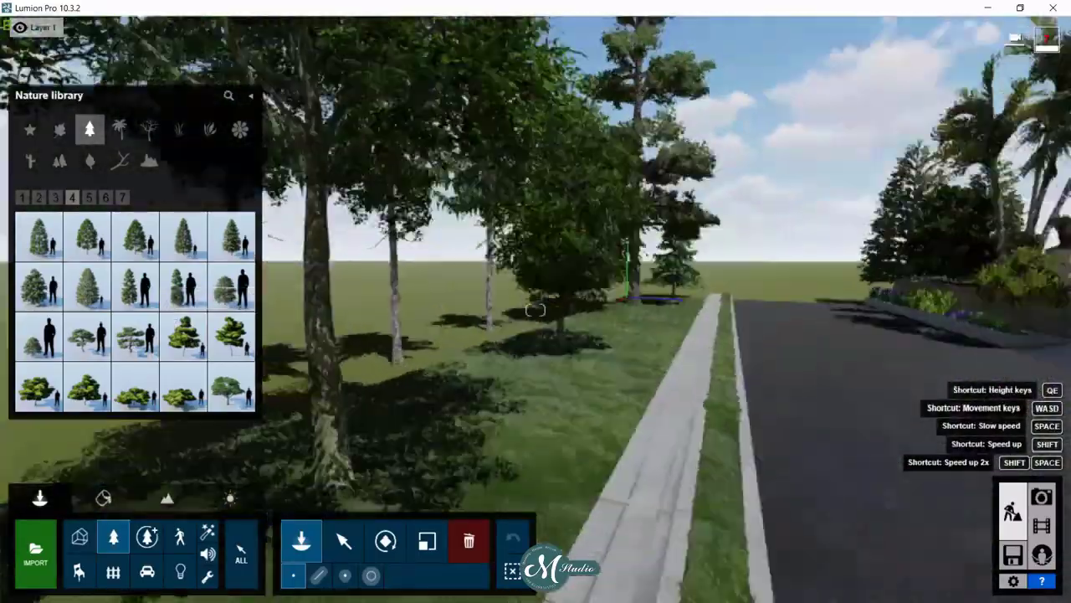
pyautogui.press('w')
pyautogui.moveTo(536, 310); pyautogui.dragTo(536, 310, button='right')
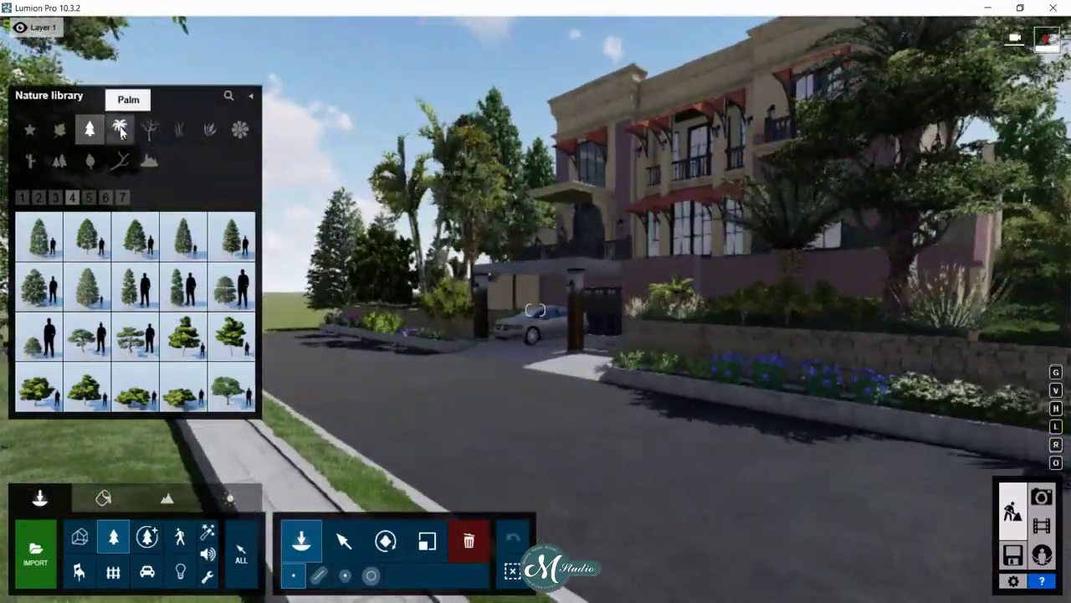
# - Place two flower clumps on the lawn beside the sidewalk
pyautogui.click(119, 128)
pyautogui.click(210, 128)
pyautogui.moveTo(240, 129)
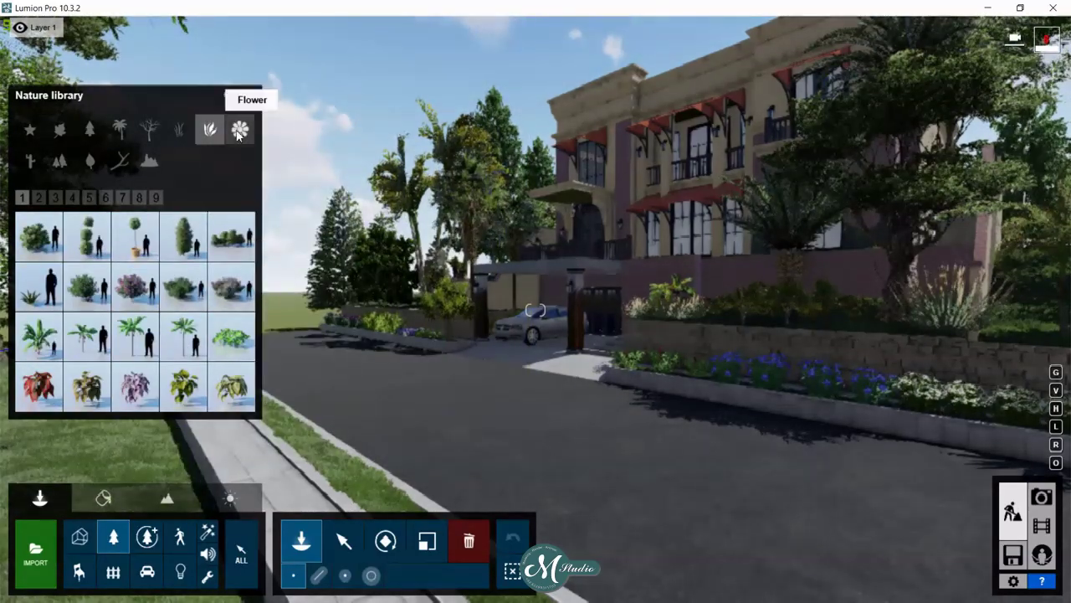
pyautogui.click(240, 128)
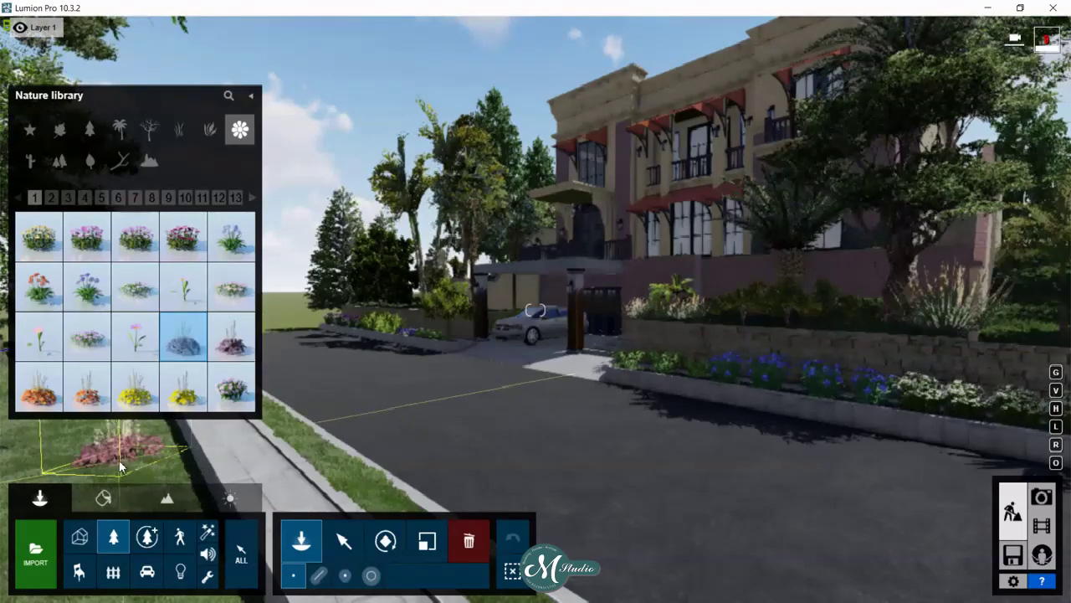
pyautogui.moveTo(309, 439); pyautogui.dragTo(431, 312, button='right')
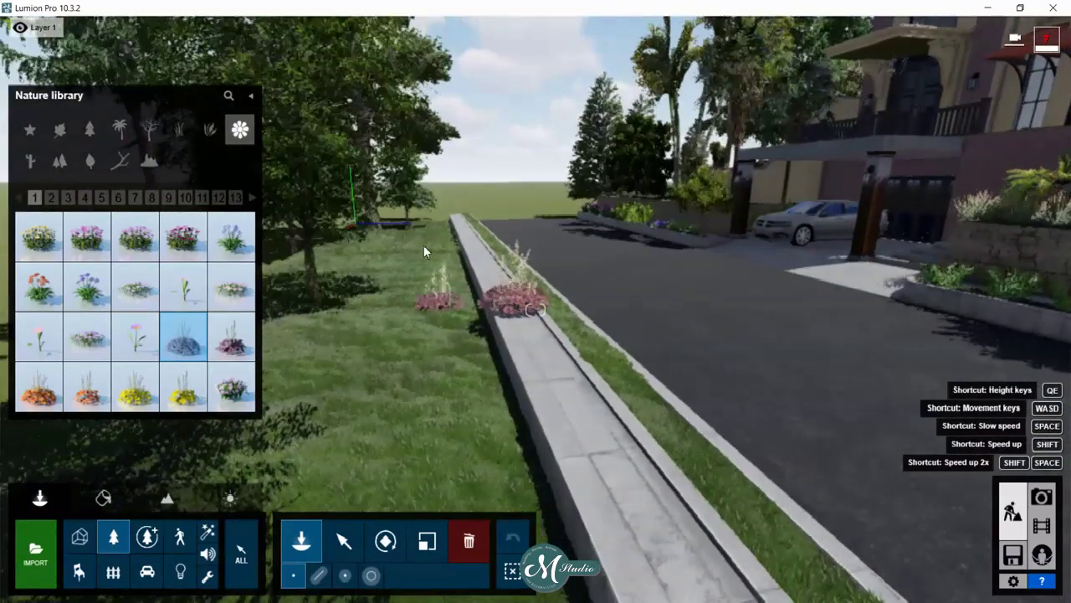
pyautogui.click(423, 244)
pyautogui.click(376, 261)
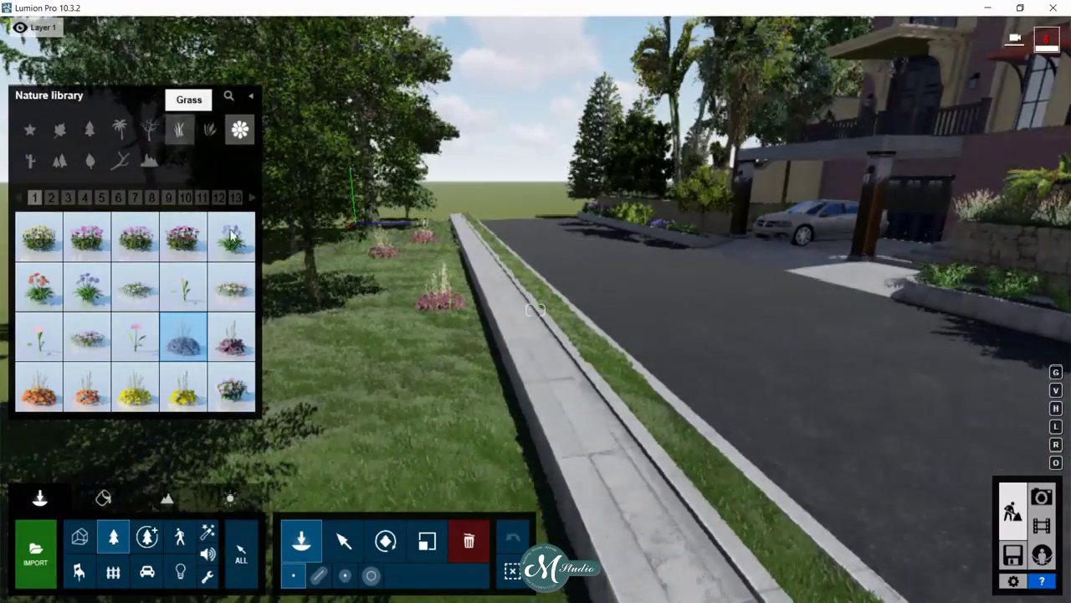
# - Add grass clumps on the lawn and on the strip beside the kerb
pyautogui.click(178, 128)
pyautogui.moveTo(183, 237)
pyautogui.click(382, 322)
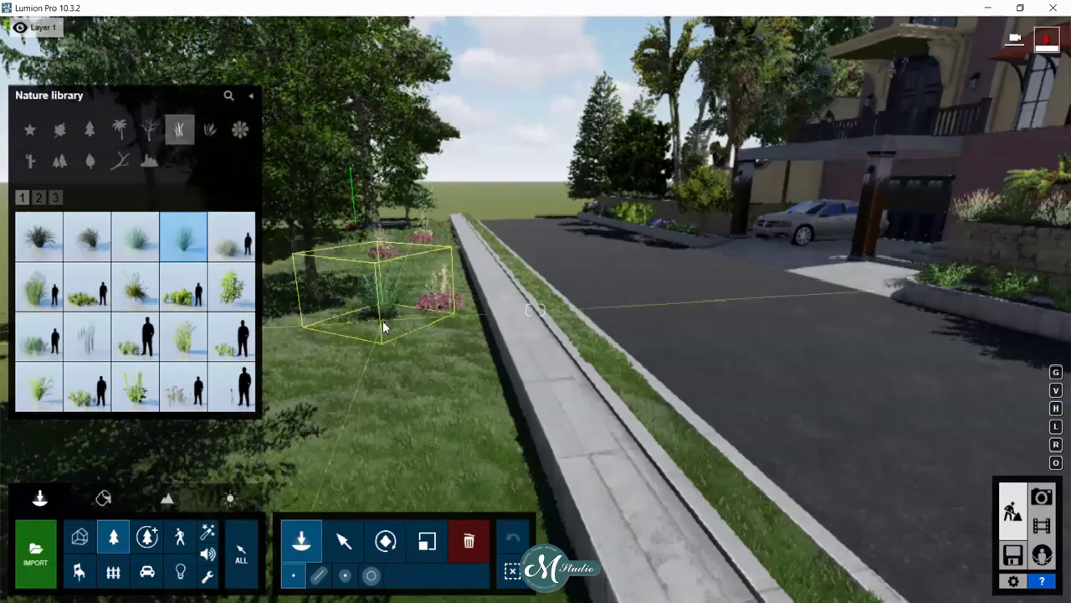
pyautogui.click(509, 494)
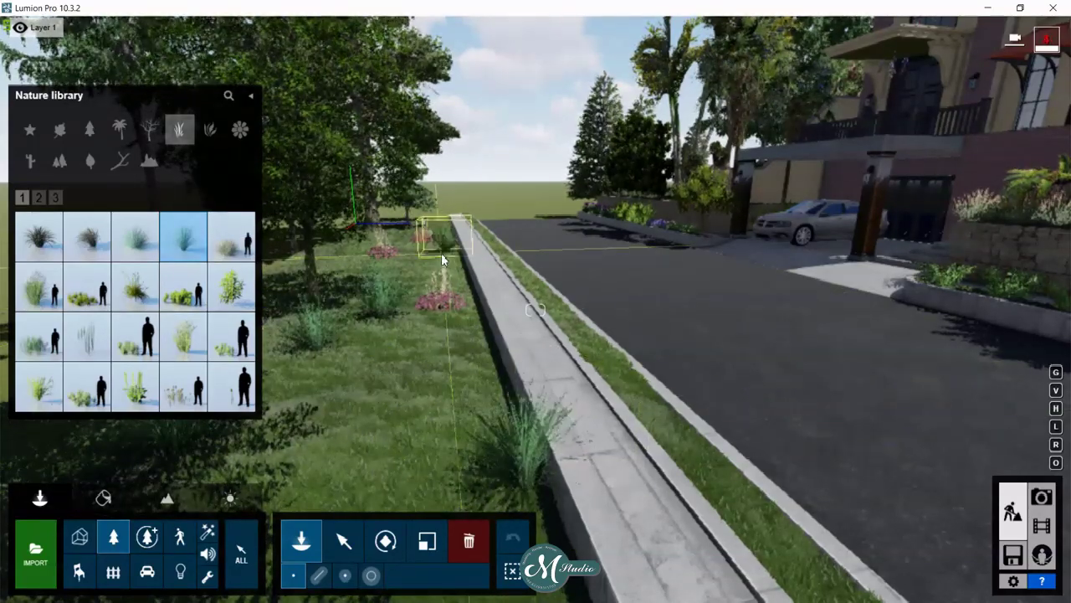
pyautogui.click(134, 286)
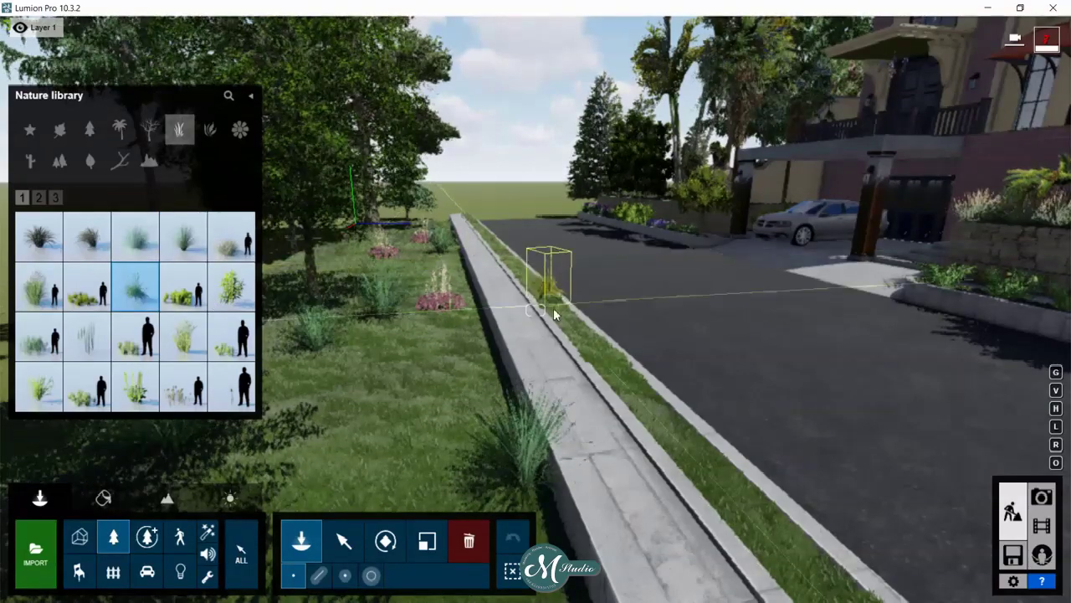
pyautogui.click(554, 308)
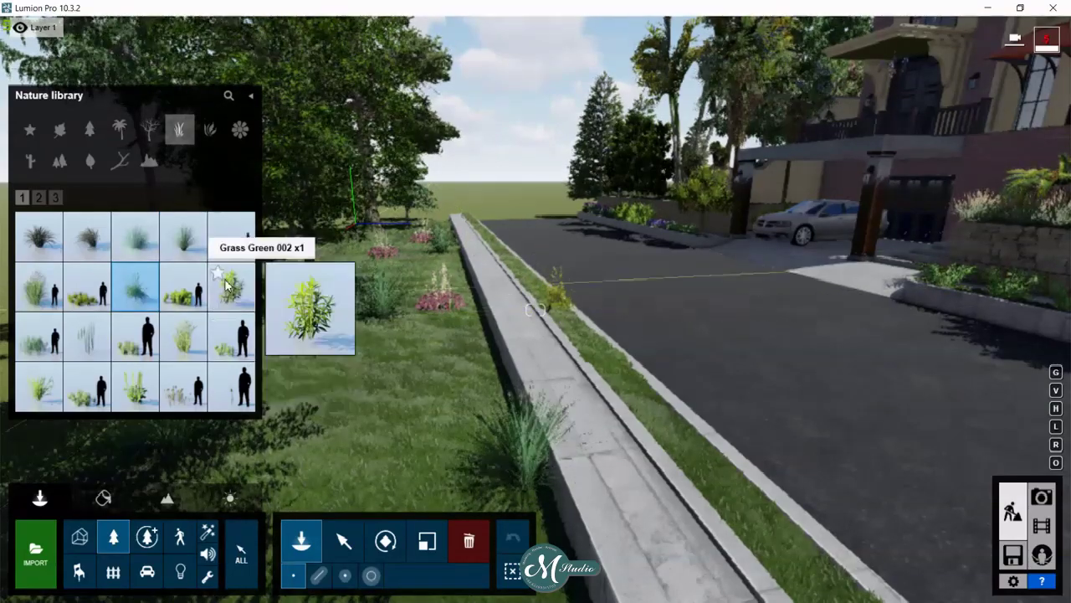
# - Plant two pink flowering clumps along the kerb strip
pyautogui.click(240, 129)
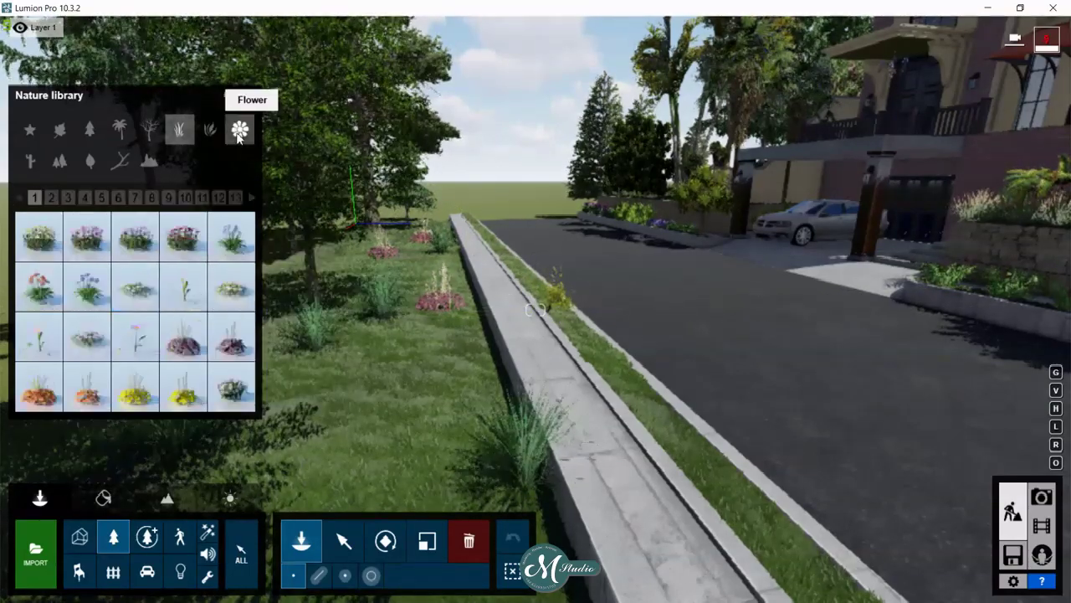
pyautogui.click(231, 387)
pyautogui.click(660, 414)
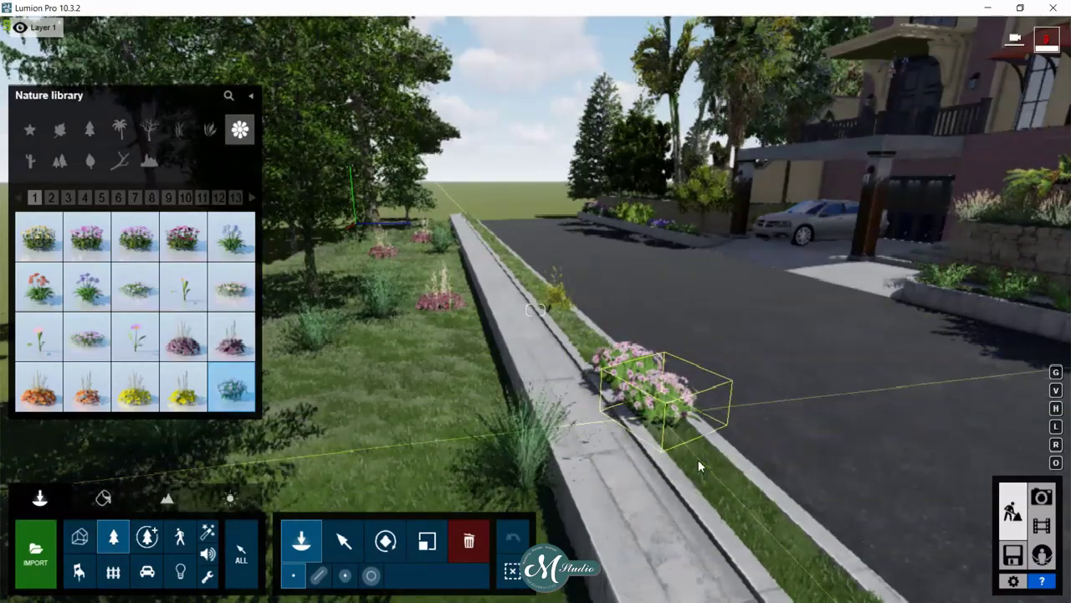
pyautogui.click(700, 462)
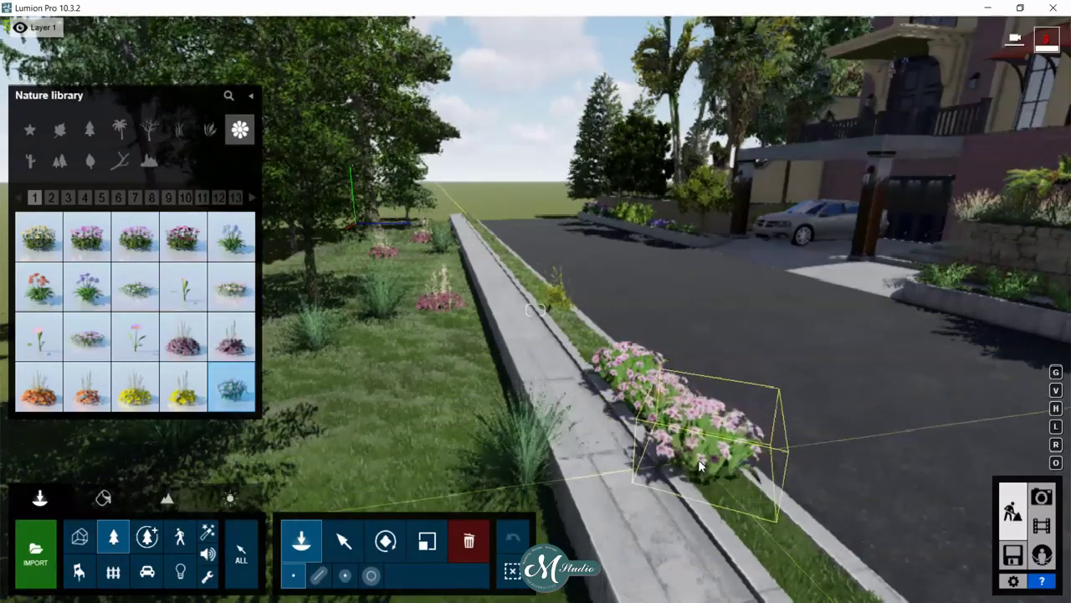
# - Pick the Evergreen Candytuft plant from flowers page 4
pyautogui.click(51, 197)
pyautogui.click(68, 197)
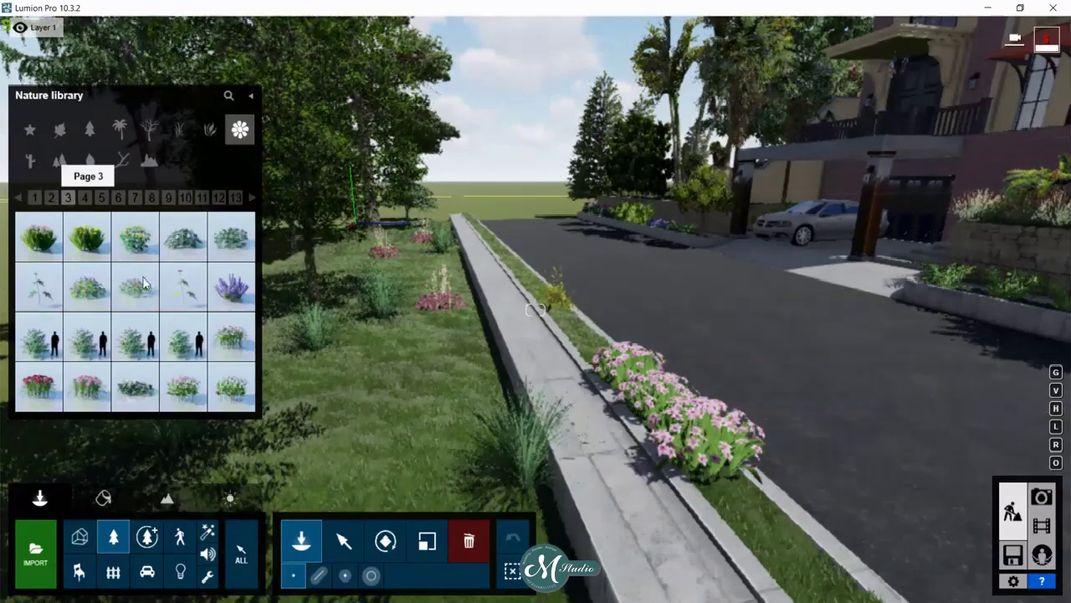
pyautogui.click(84, 198)
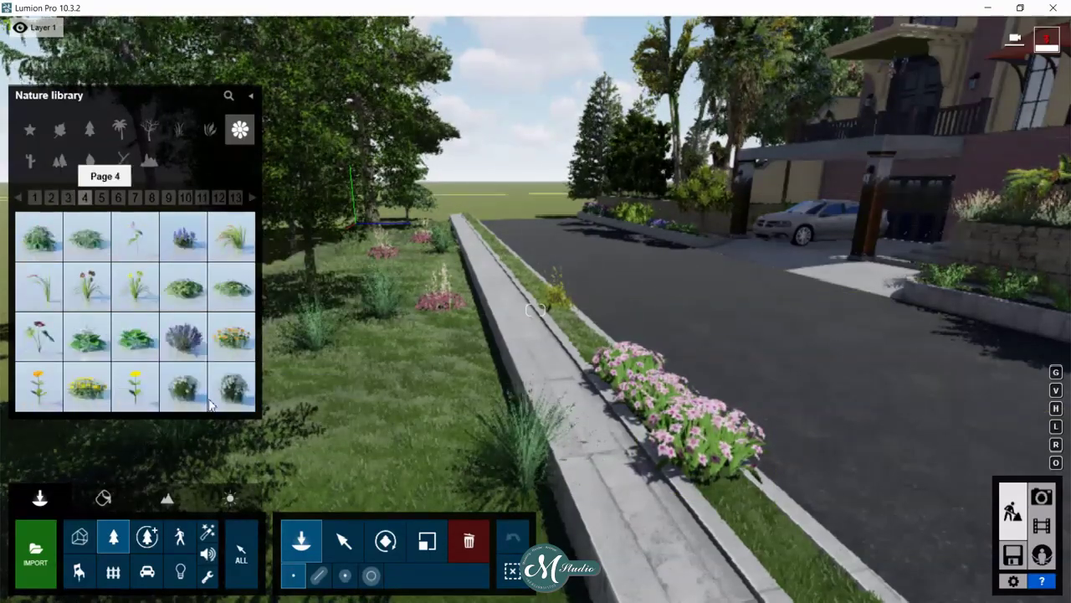
pyautogui.click(184, 385)
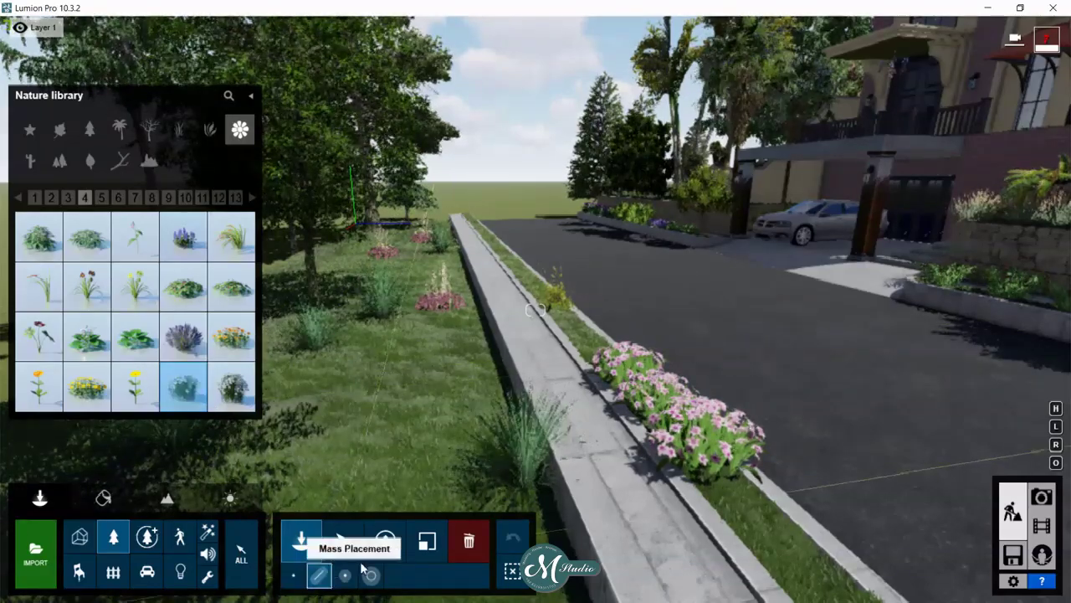
# - Place a candytuft beside the pink flowers at the kerb
pyautogui.click(319, 575)
pyautogui.moveTo(376, 351)
pyautogui.mouseDown(button='right')
pyautogui.moveTo(581, 384)
pyautogui.moveTo(358, 389)
pyautogui.mouseUp(button='right')
pyautogui.press('w')
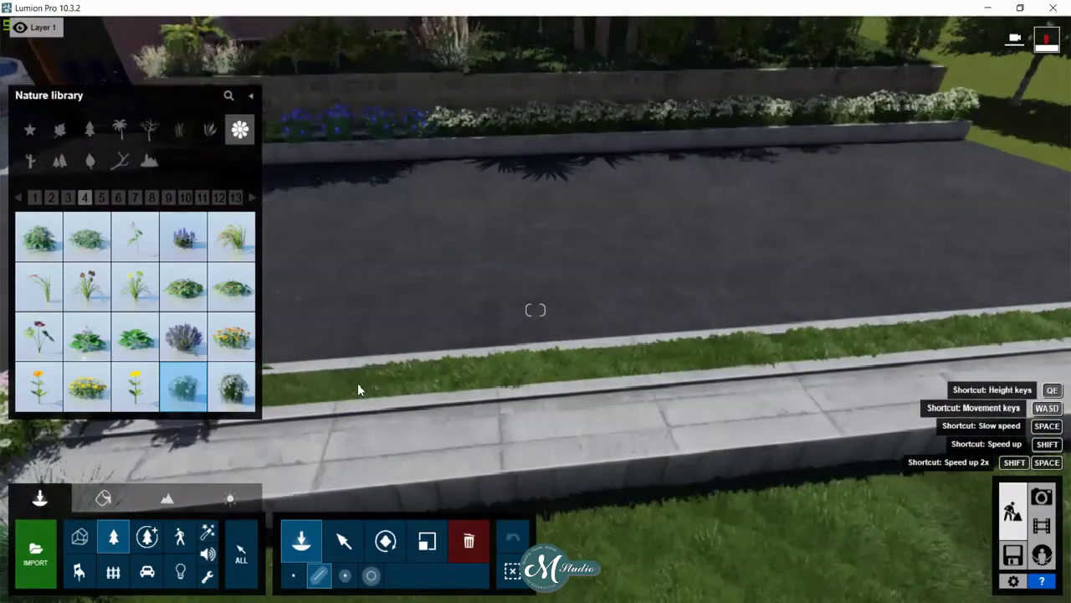
pyautogui.click(357, 382)
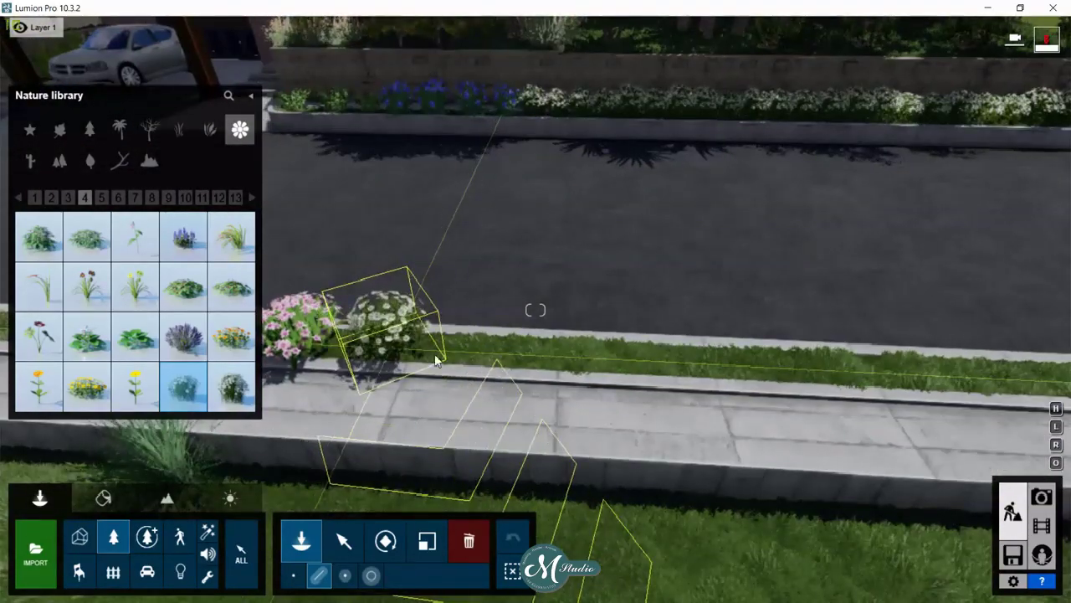
# - Mass-place a line of white candytuft shrubs along the far kerb without palms, and confirm
pyautogui.click(377, 350)
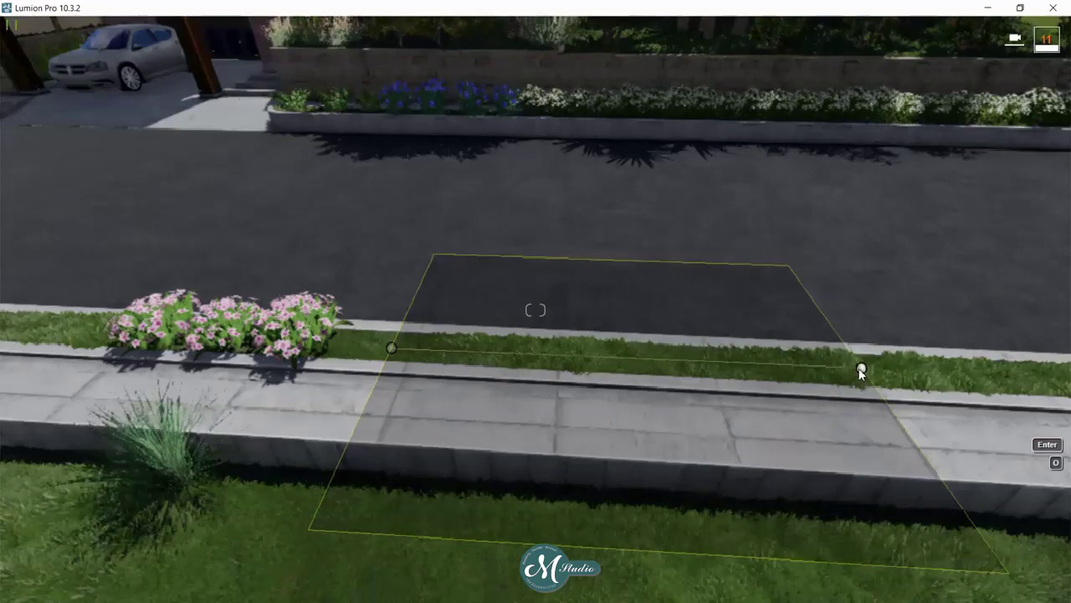
pyautogui.moveTo(862, 371); pyautogui.dragTo(938, 261, button='right')
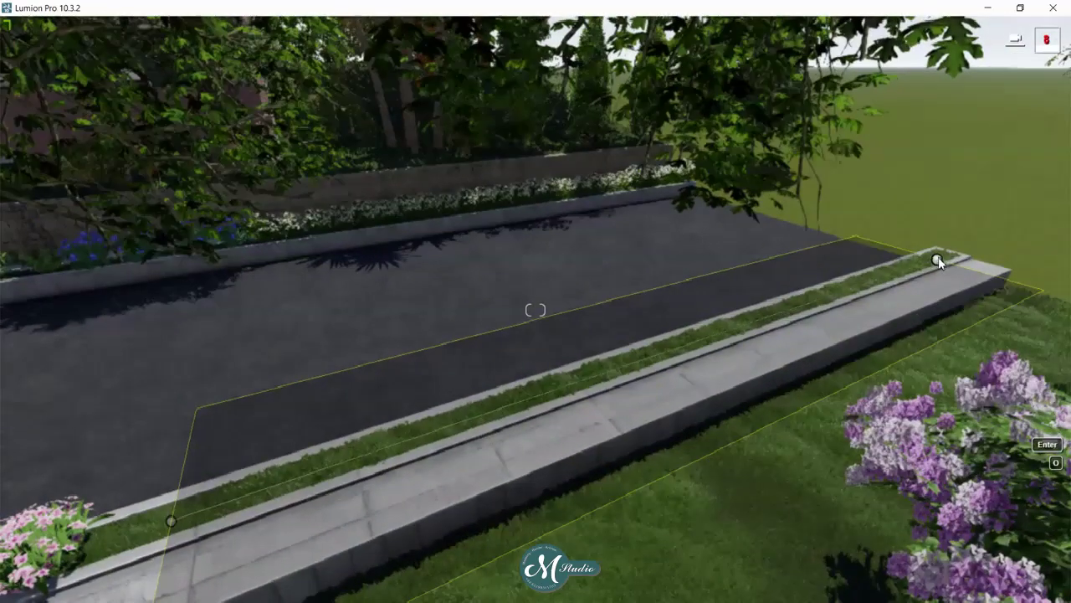
pyautogui.click(938, 256)
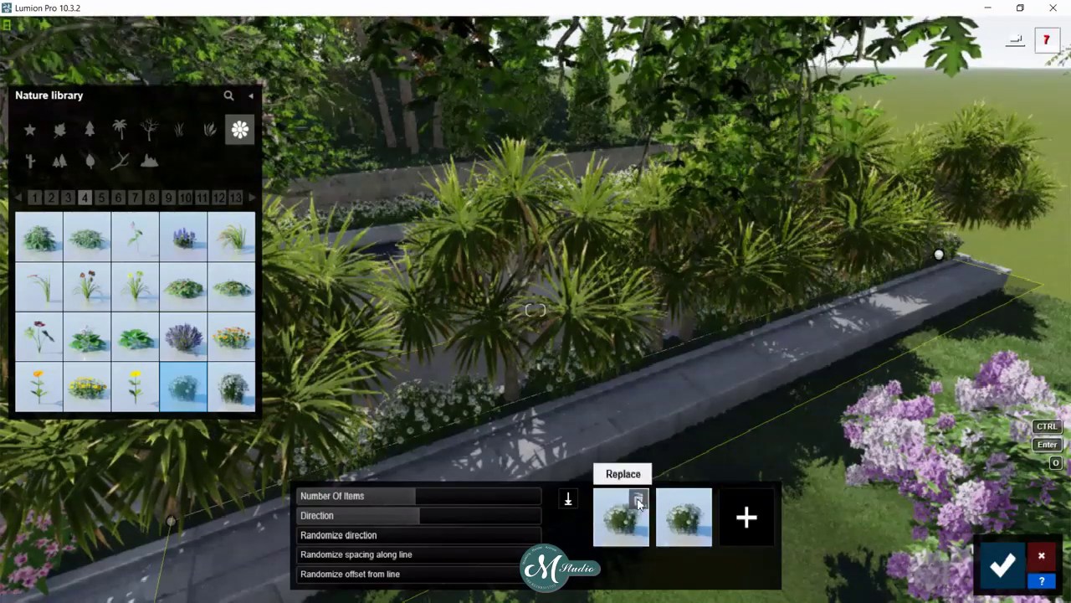
pyautogui.doubleClick(621, 517)
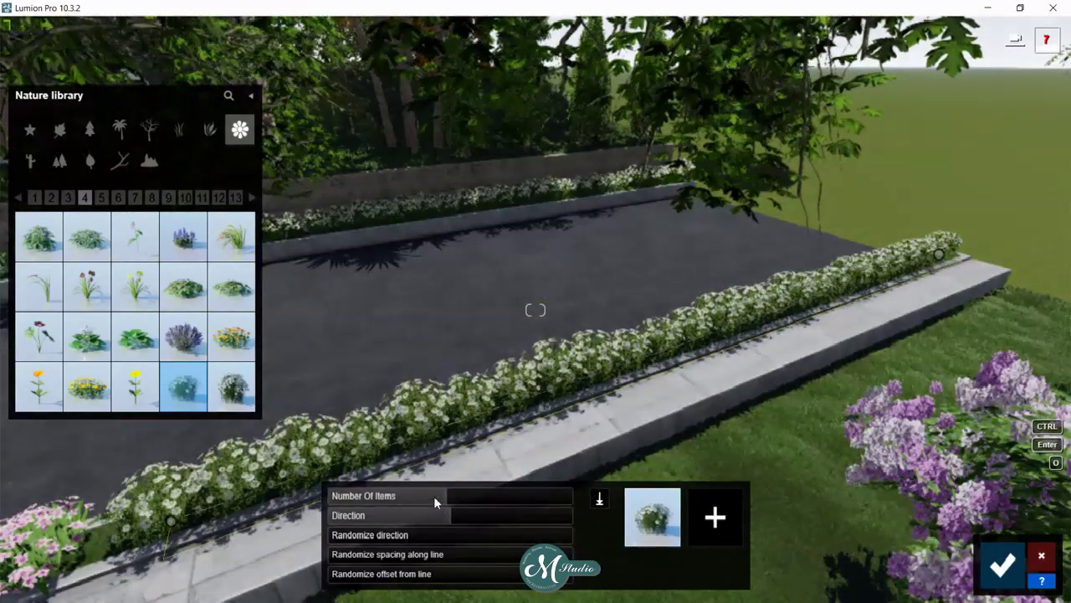
pyautogui.moveTo(434, 495); pyautogui.dragTo(427, 496)
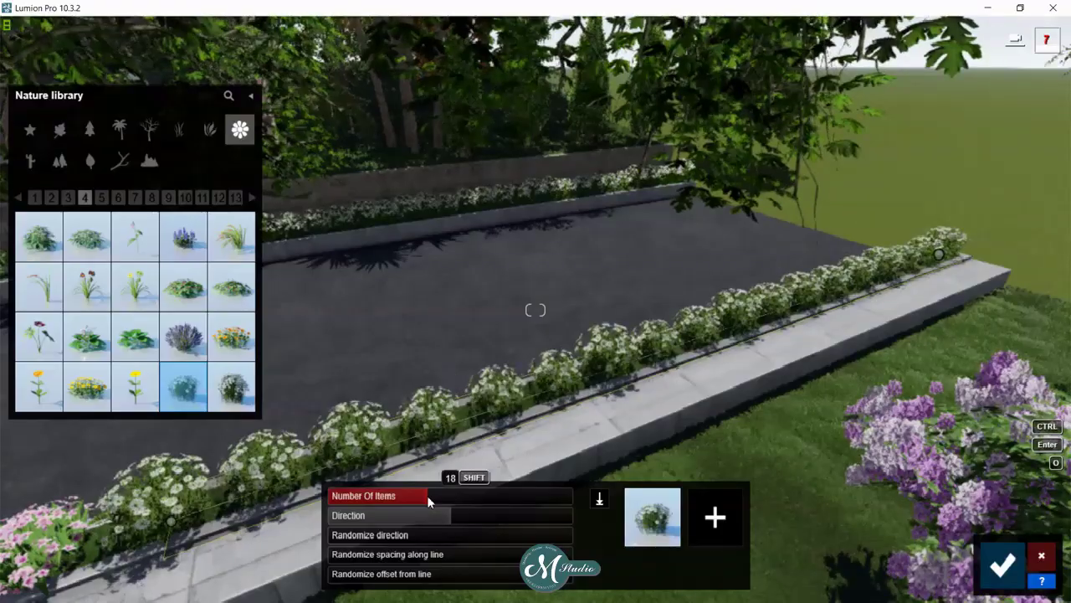
pyautogui.click(1003, 570)
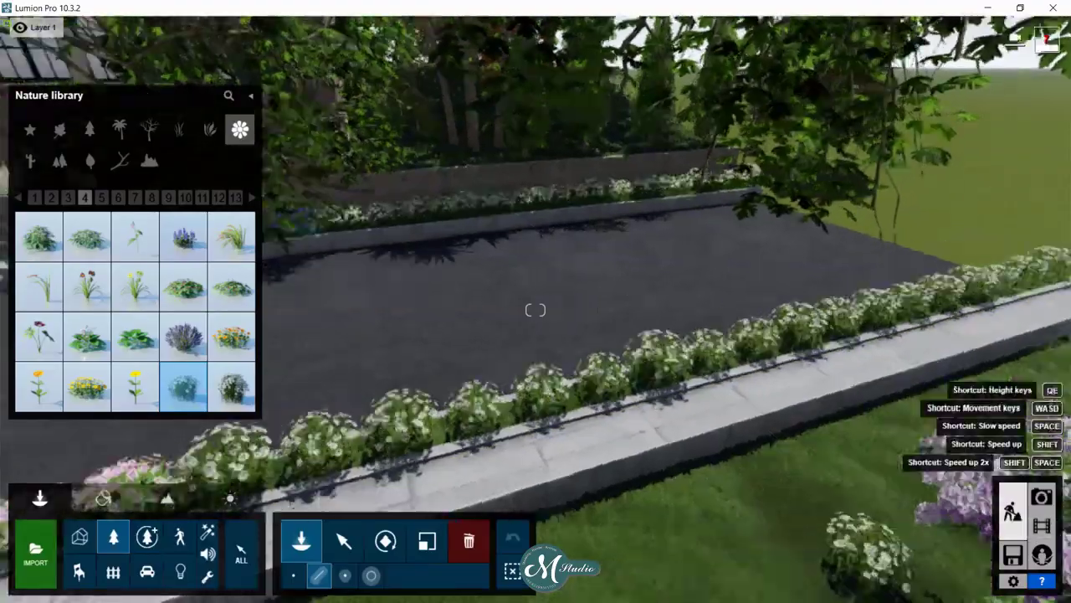
pyautogui.moveTo(911, 547)
pyautogui.mouseDown(button='right')
pyautogui.moveTo(753, 545)
pyautogui.moveTo(744, 563)
pyautogui.moveTo(728, 561)
pyautogui.mouseUp(button='right')
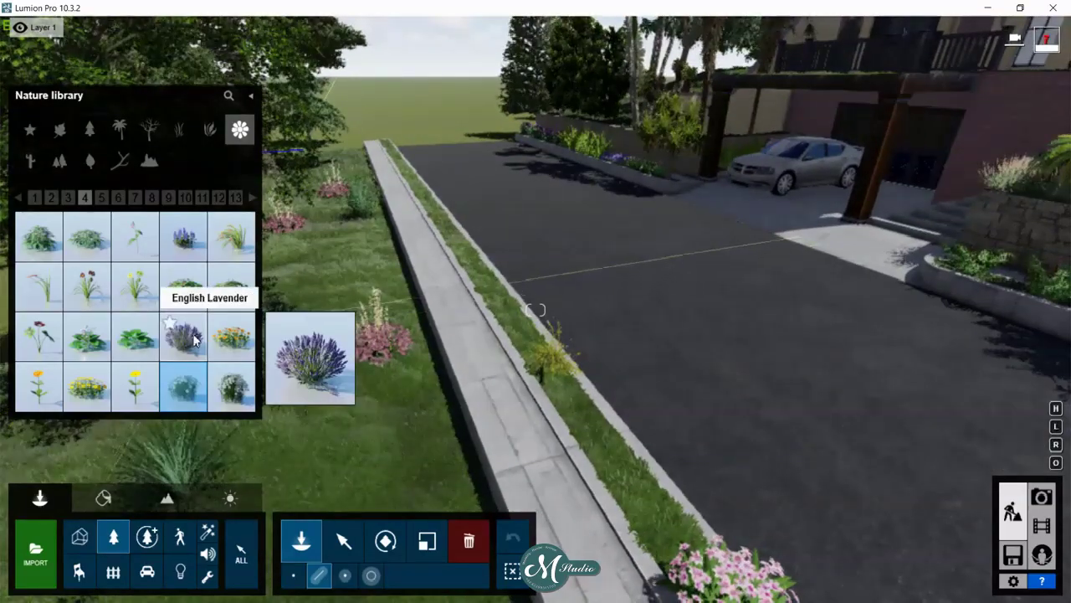
# - Lay a dense white shrub line along the driveway-side strip, with more items and adjusted direction
pyautogui.click(664, 527)
pyautogui.click(385, 142)
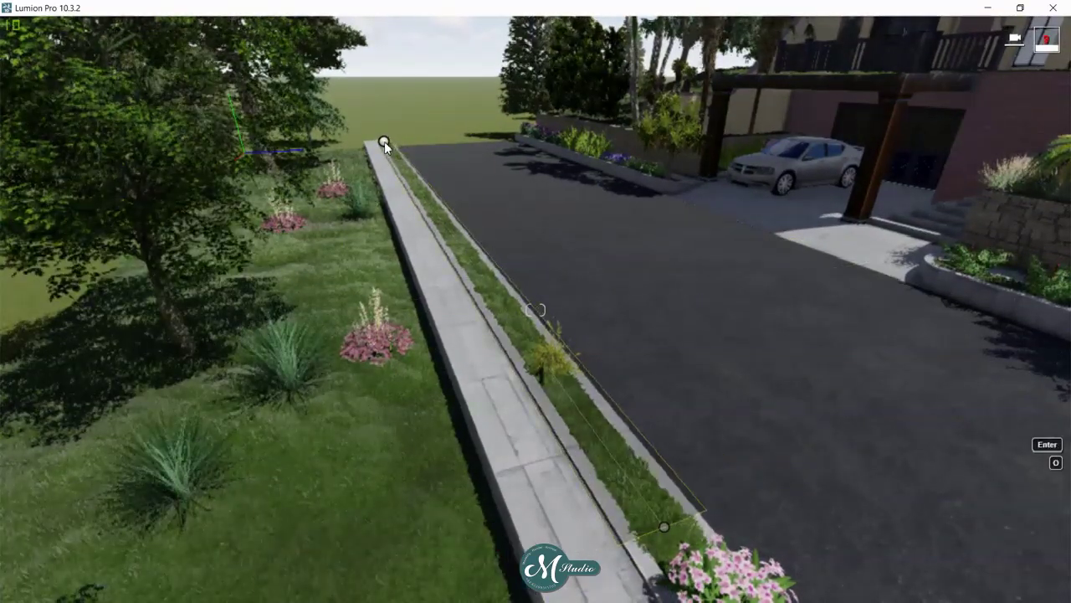
pyautogui.moveTo(416, 499); pyautogui.dragTo(468, 503)
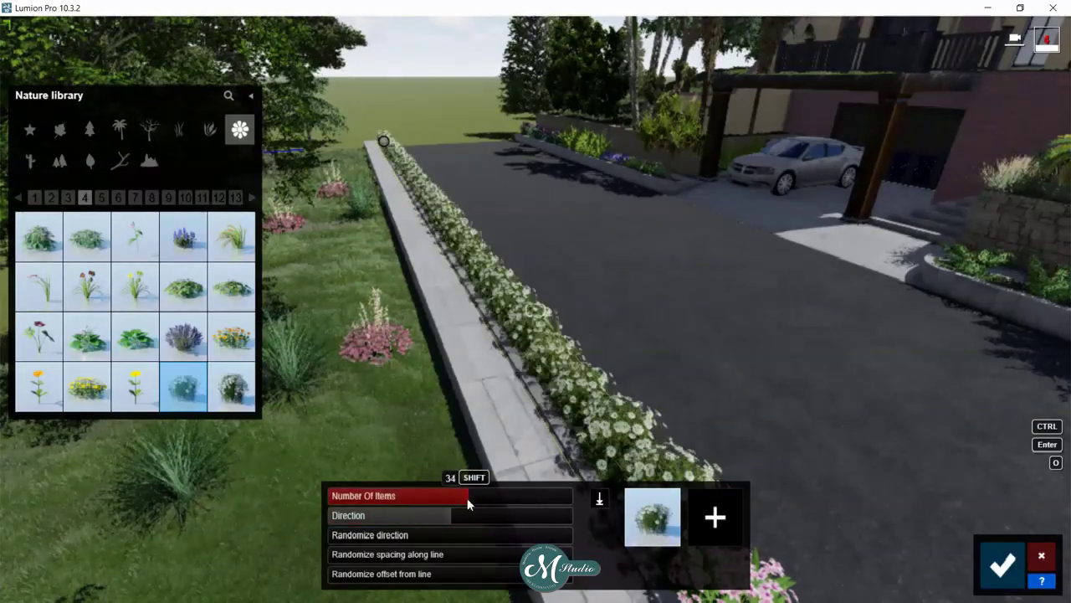
pyautogui.click(413, 519)
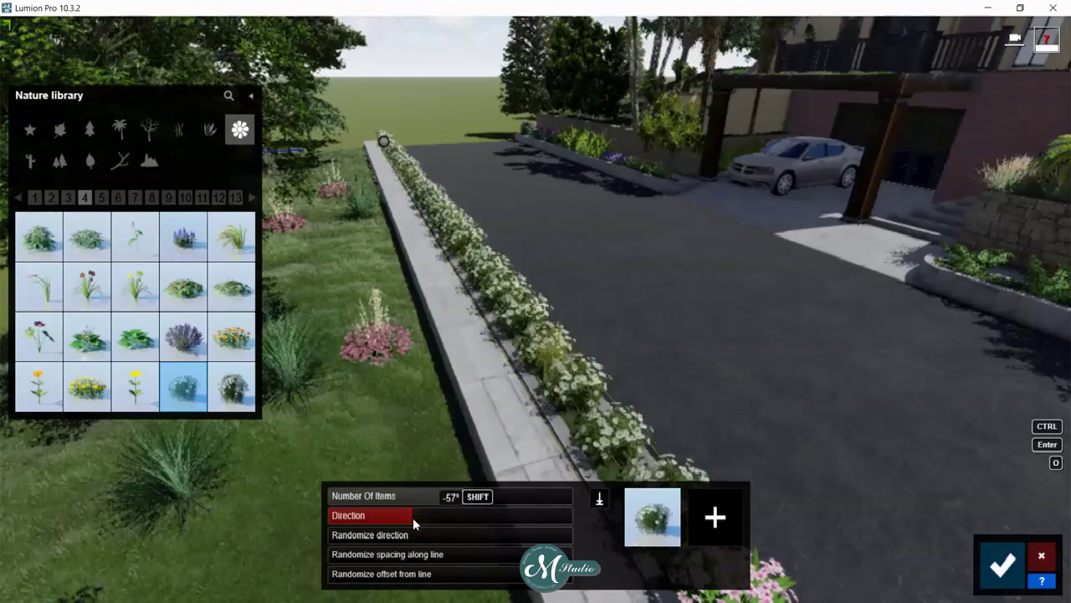
pyautogui.click(1002, 569)
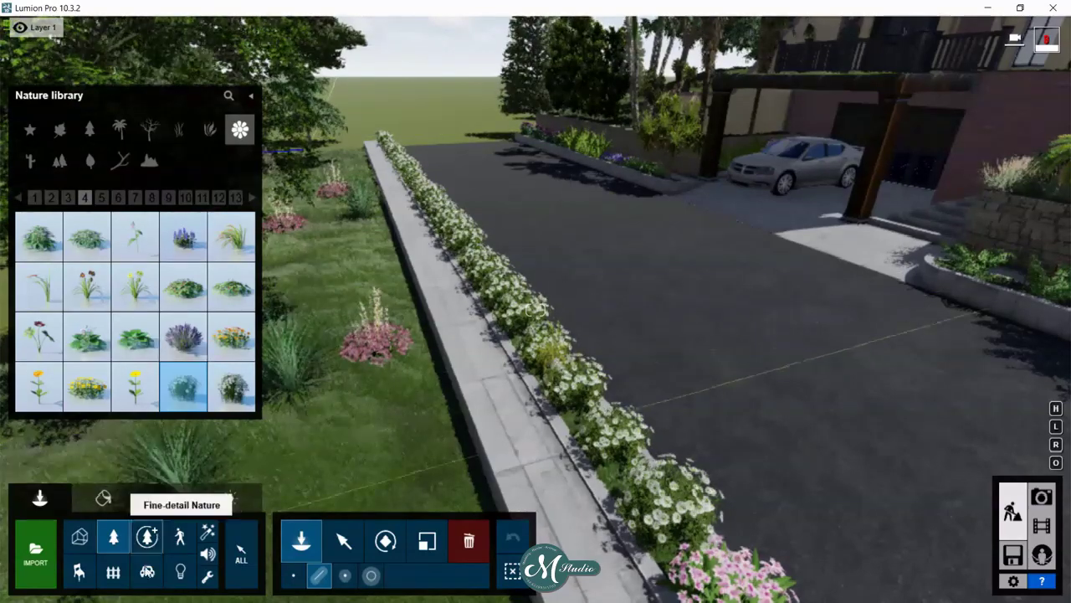
# - Place the man asian 0009 bicycle figure on the road in front of the house
pyautogui.click(146, 571)
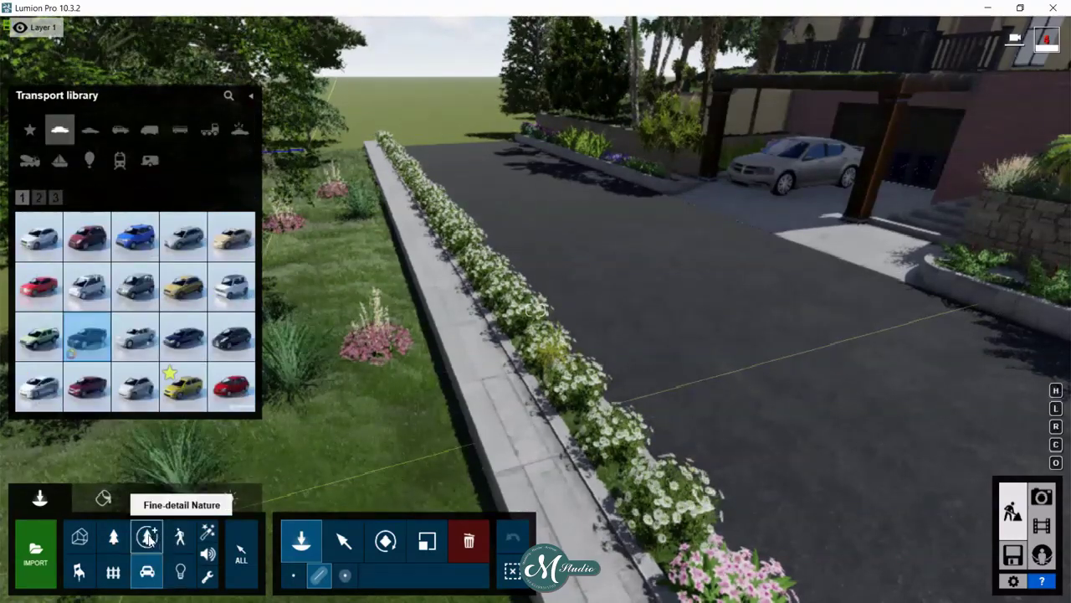
pyautogui.click(180, 537)
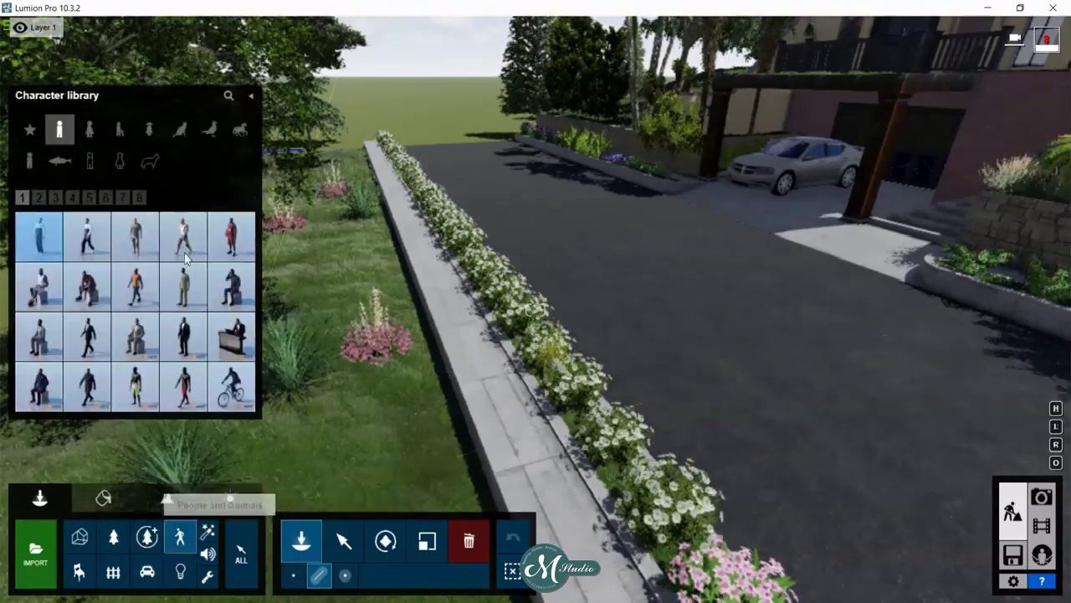
pyautogui.click(40, 197)
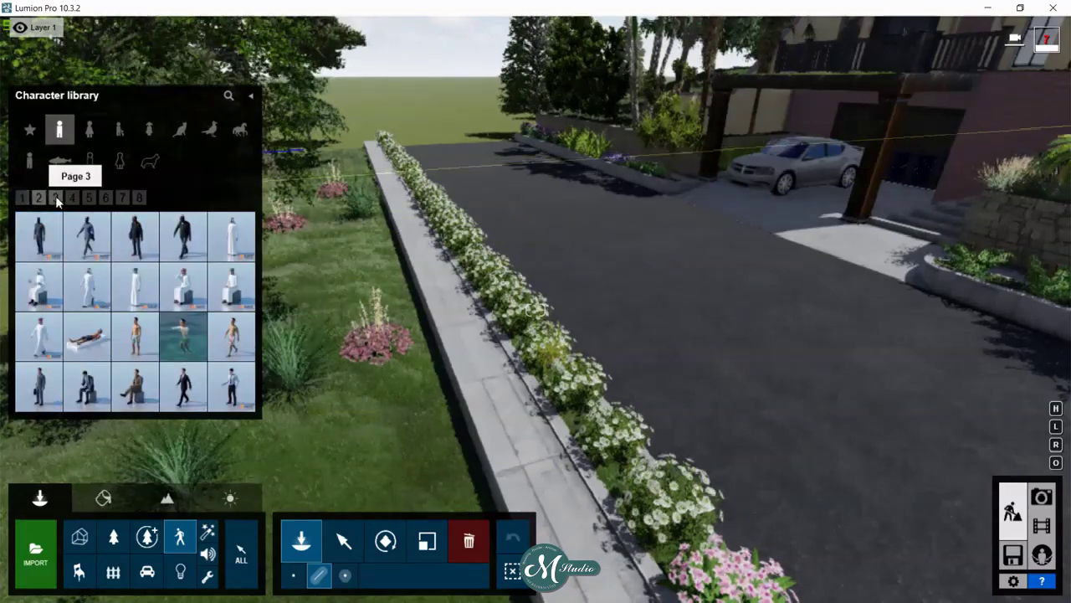
pyautogui.click(56, 198)
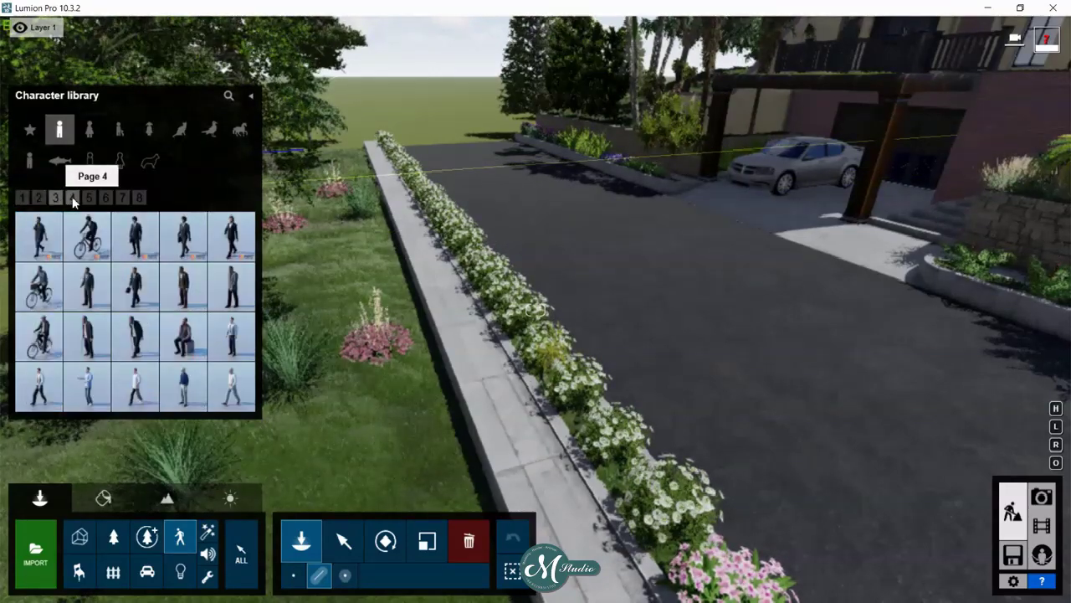
pyautogui.moveTo(39, 286)
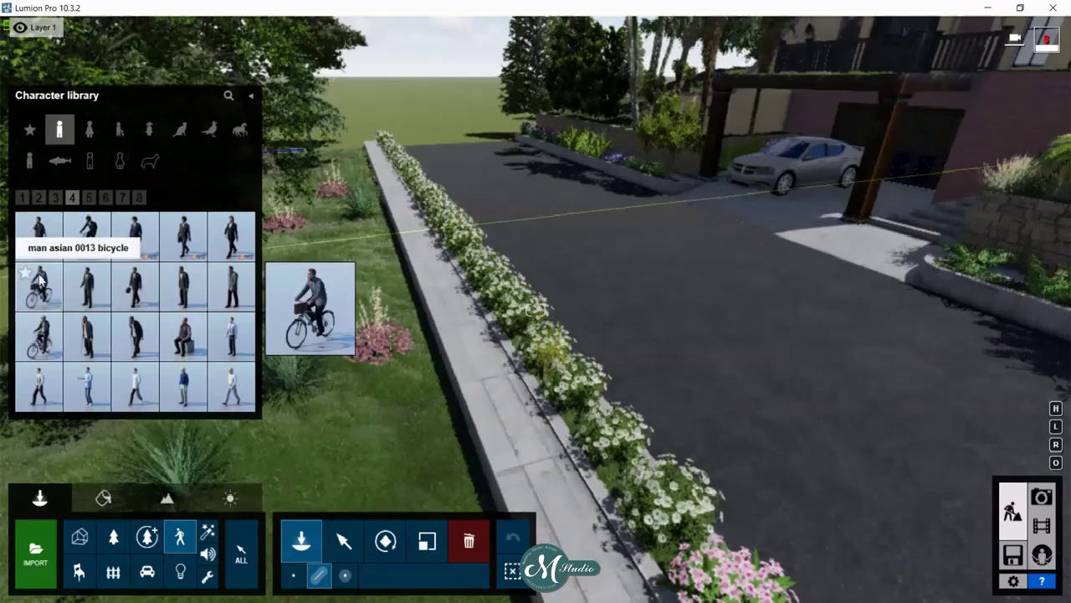
pyautogui.click(88, 241)
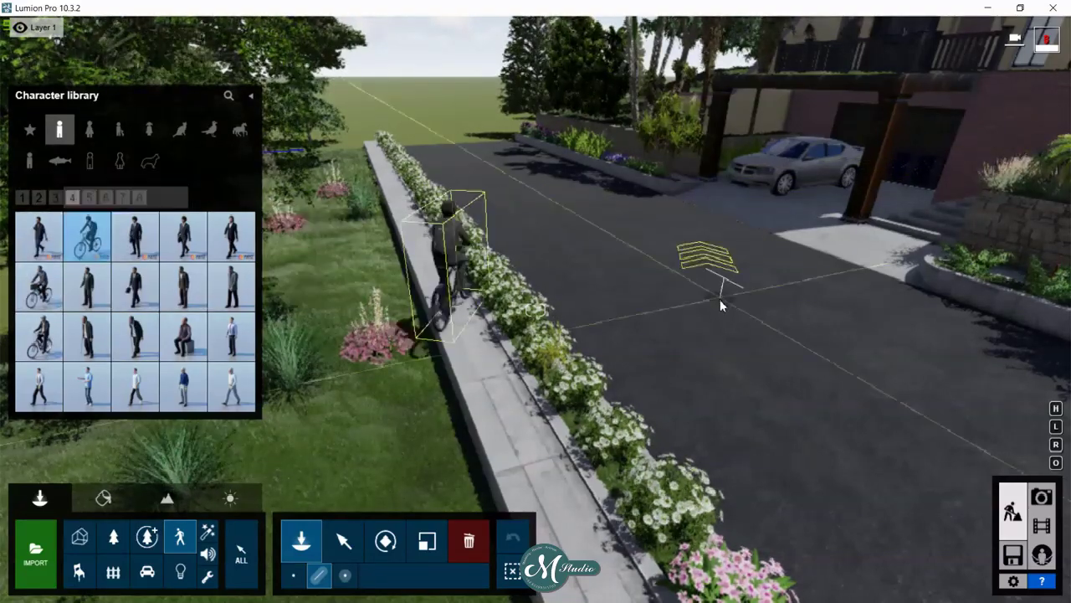
pyautogui.click(613, 314)
pyautogui.moveTo(613, 314); pyautogui.dragTo(535, 309, button='right')
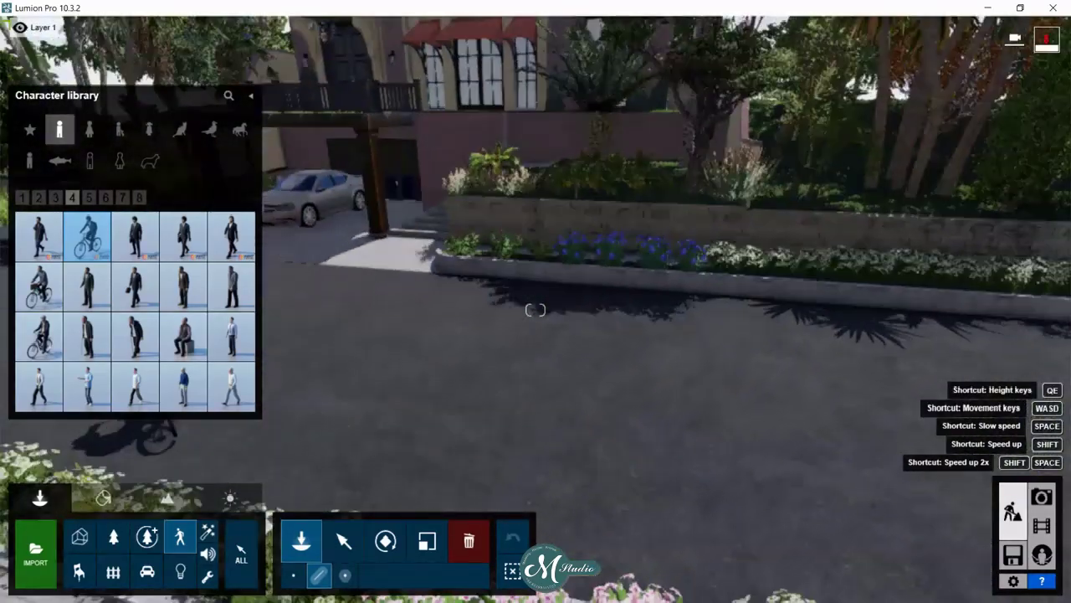
pyautogui.moveTo(536, 309); pyautogui.dragTo(590, 458, button='right')
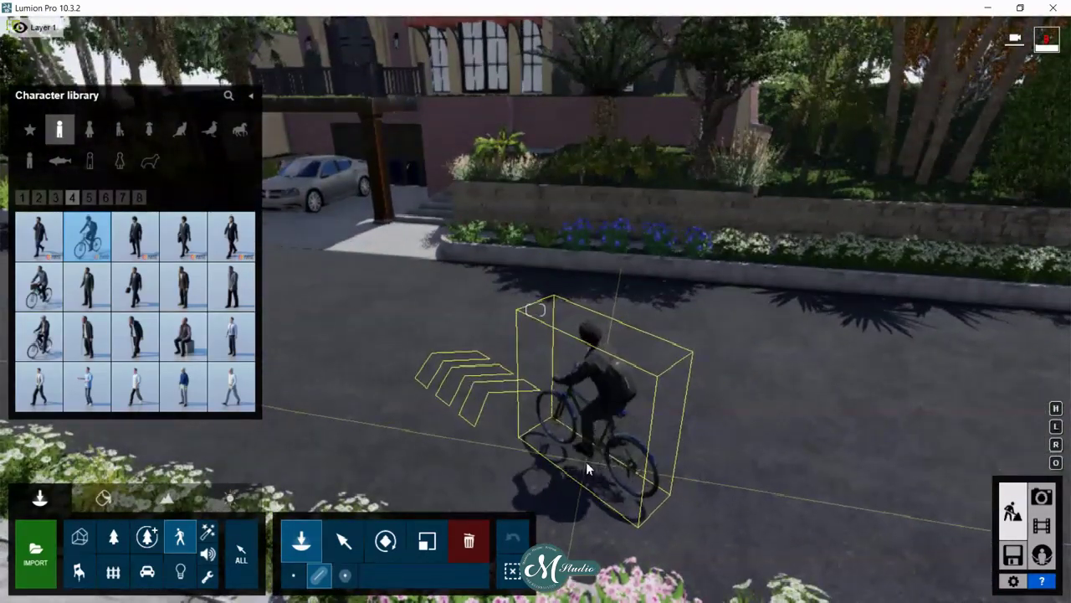
# - Rotate the cyclist so he rides rightward along the road
pyautogui.click(293, 575)
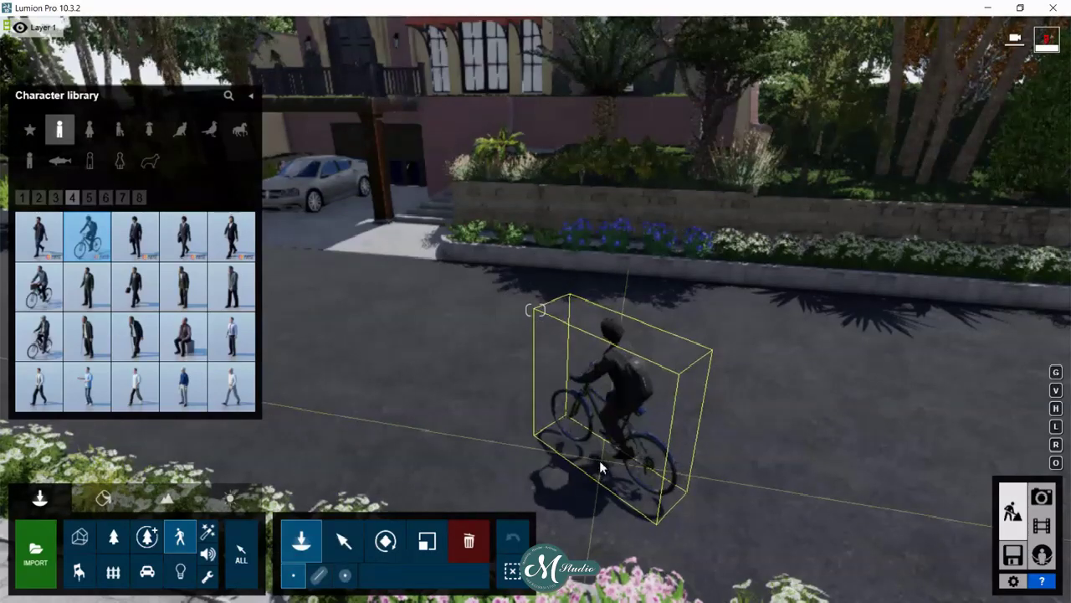
pyautogui.click(385, 540)
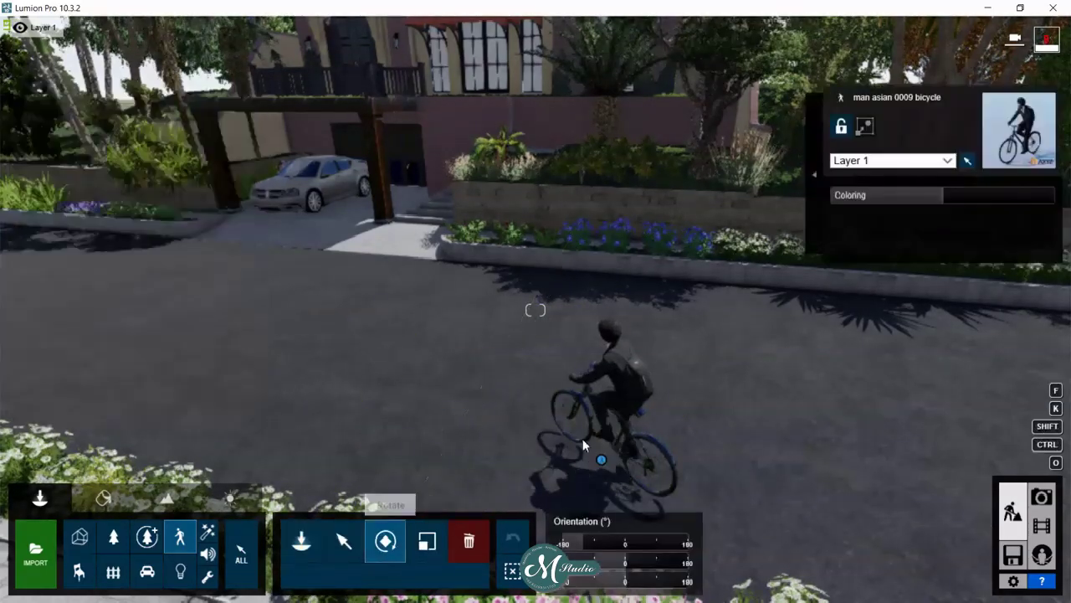
pyautogui.moveTo(601, 460); pyautogui.dragTo(539, 451)
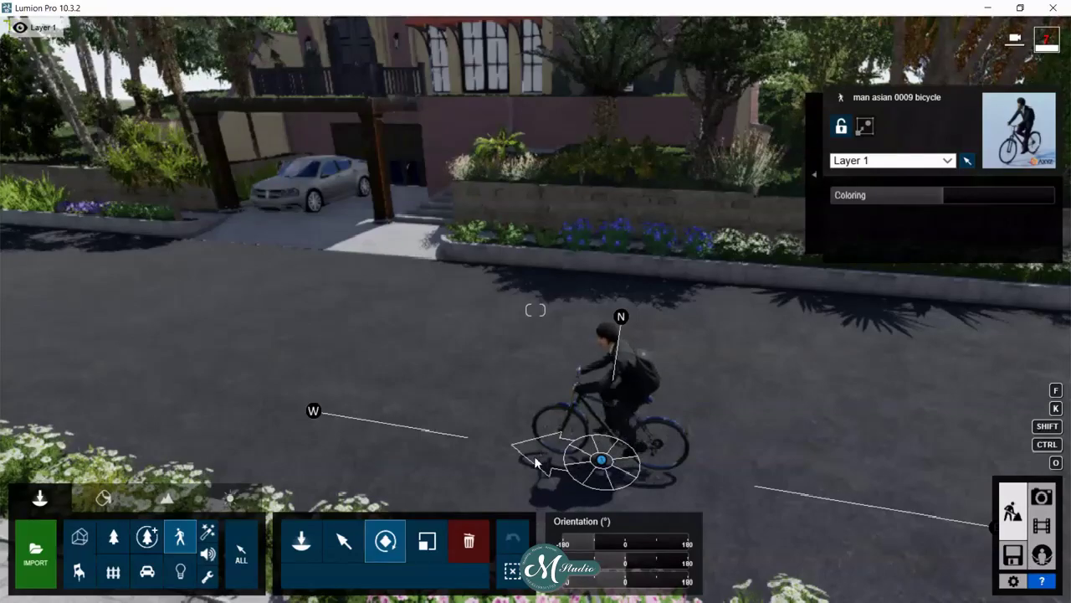
pyautogui.moveTo(534, 455); pyautogui.dragTo(298, 374, button='right')
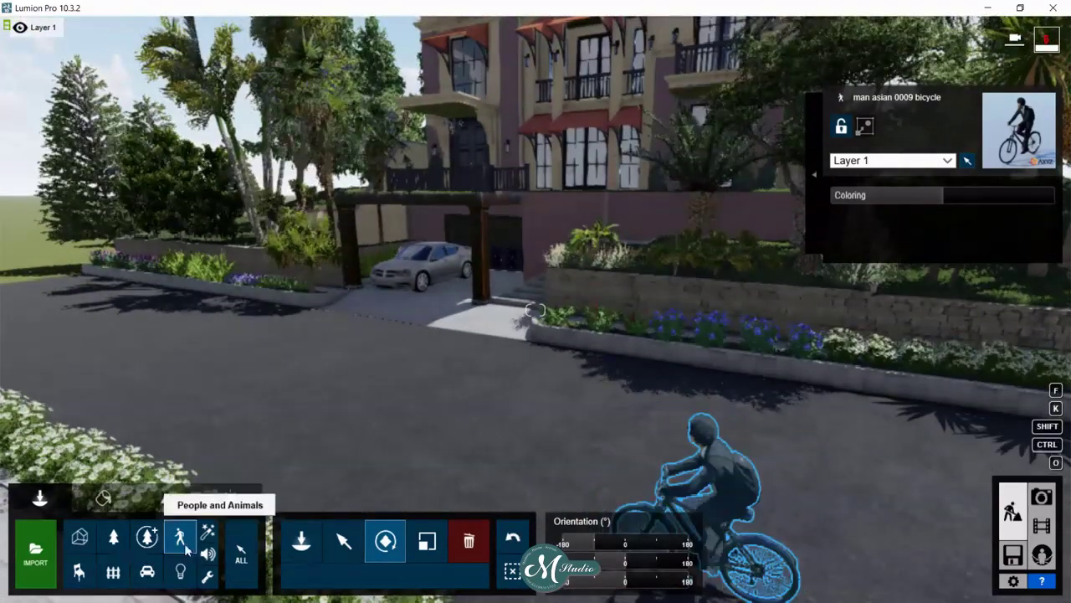
# - Browse the Women, Boys, Girls and Pets characters while moving the view toward the carport pillar
pyautogui.click(180, 540)
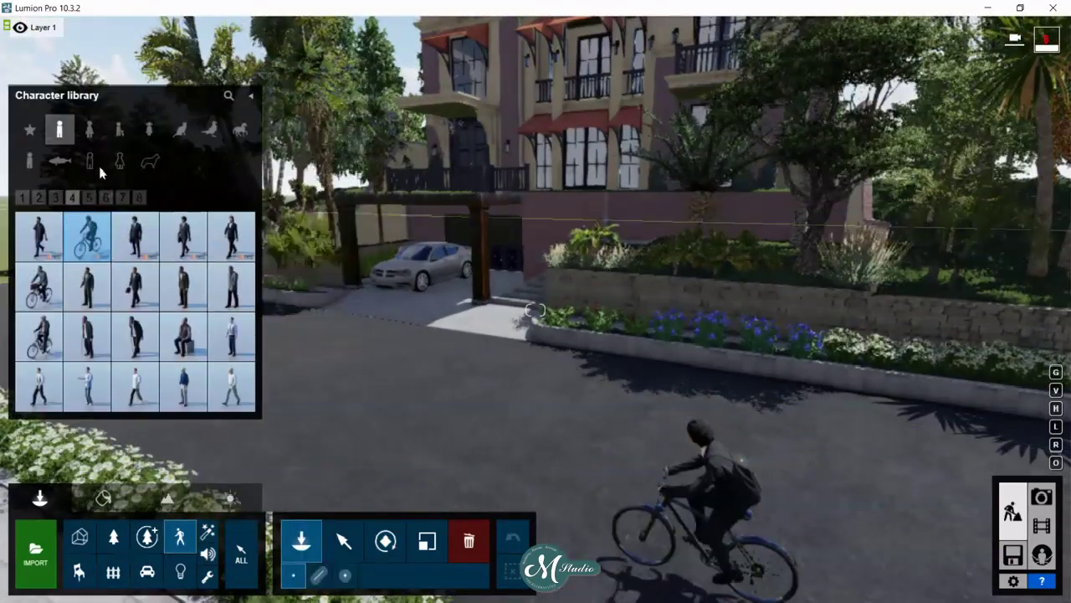
pyautogui.click(90, 130)
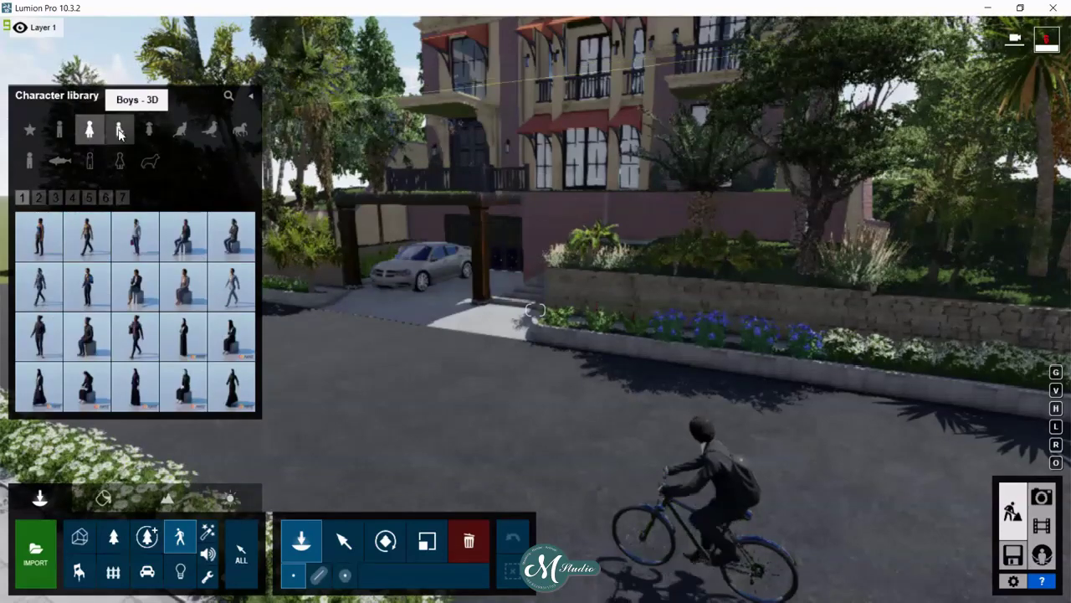
pyautogui.click(120, 133)
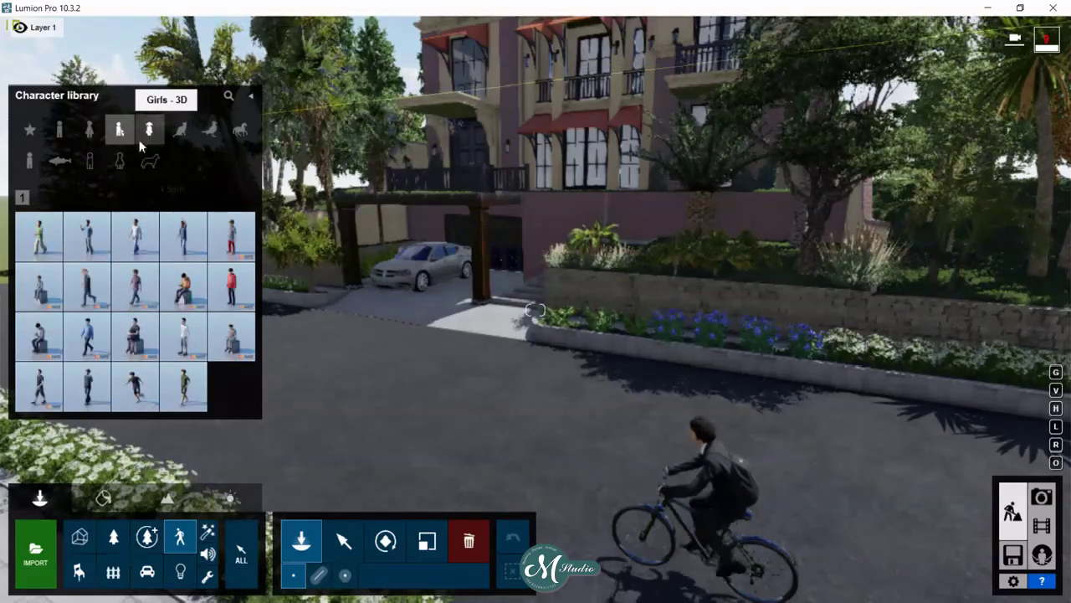
pyautogui.click(149, 131)
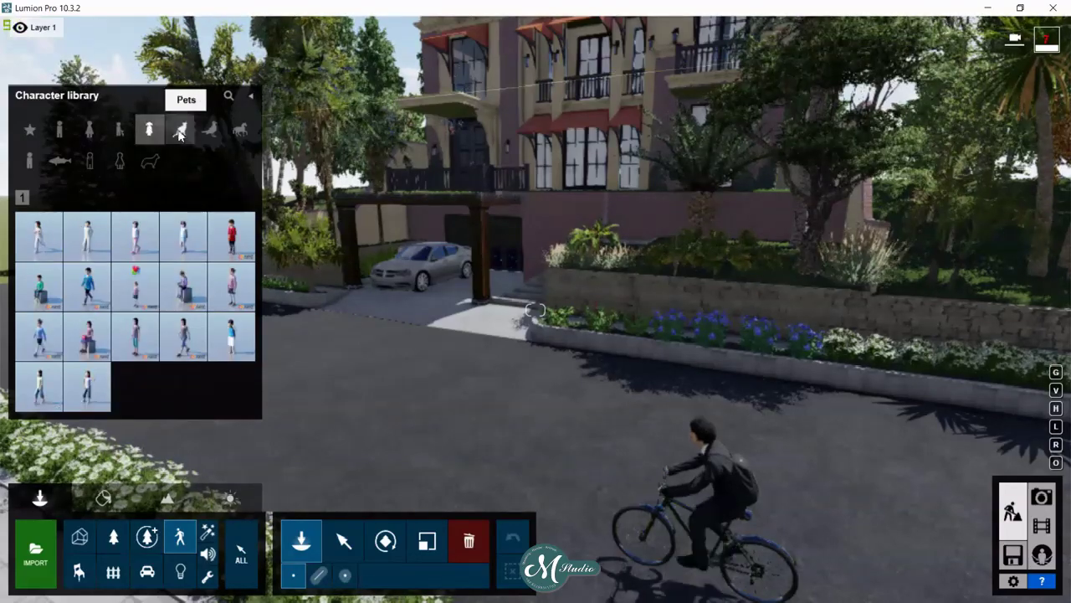
pyautogui.click(181, 133)
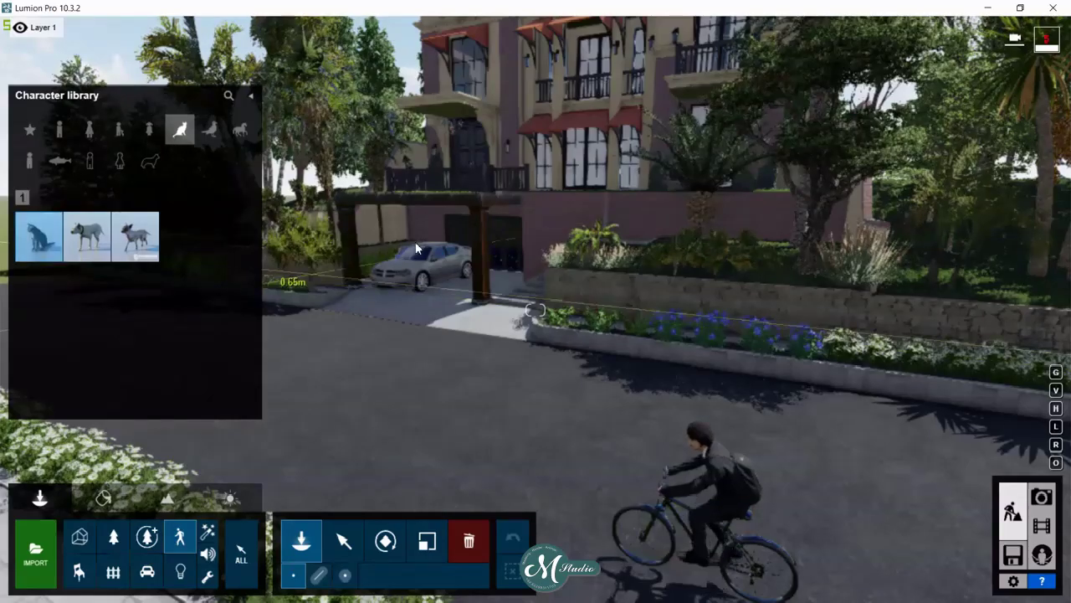
pyautogui.moveTo(481, 196); pyautogui.dragTo(481, 201, button='right')
pyautogui.press('w')
pyautogui.press('w')
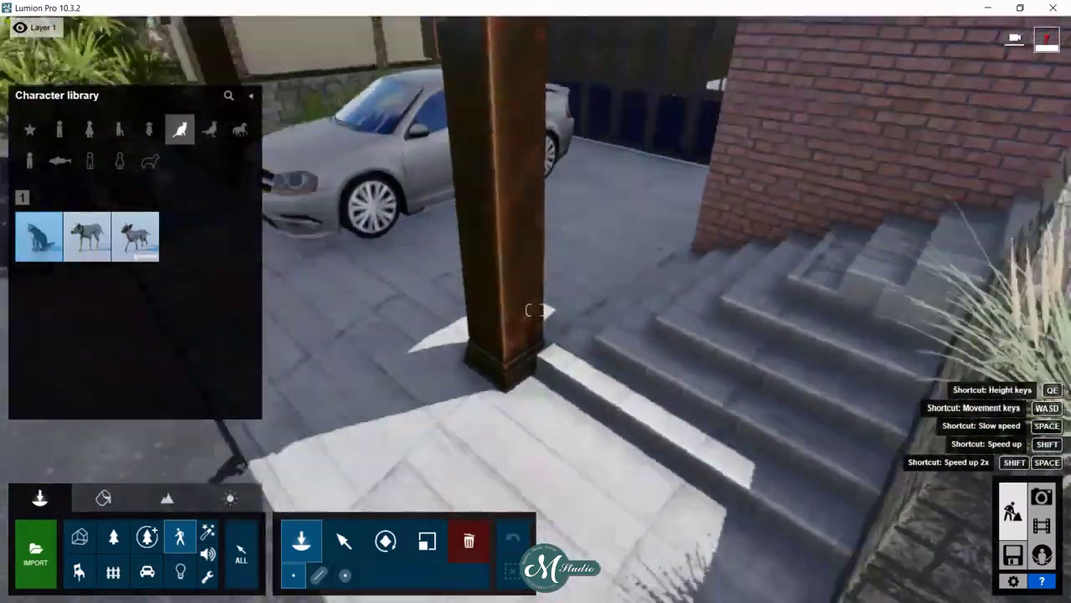
pyautogui.moveTo(536, 309); pyautogui.dragTo(470, 330, button='right')
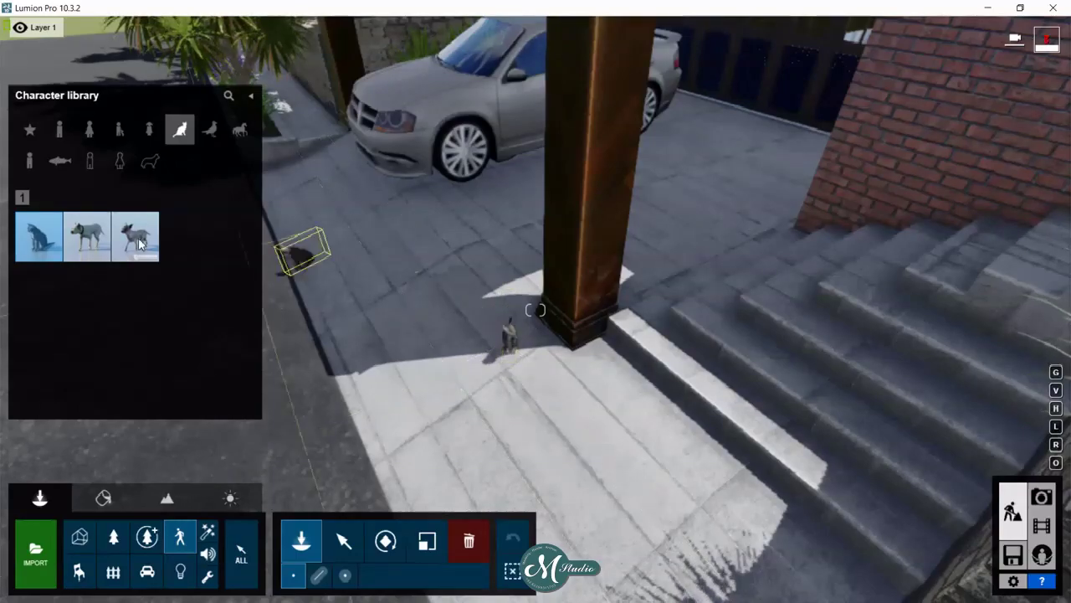
pyautogui.moveTo(536, 309); pyautogui.dragTo(67, 201, button='right')
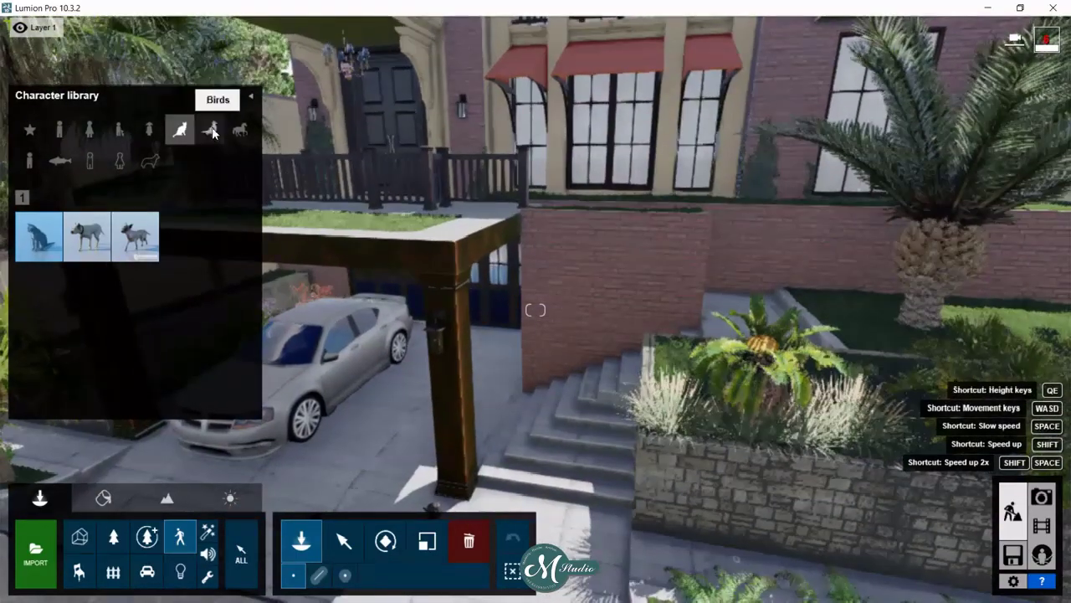
# - Place a seagull from the Birds category on the carport roof edge
pyautogui.click(211, 130)
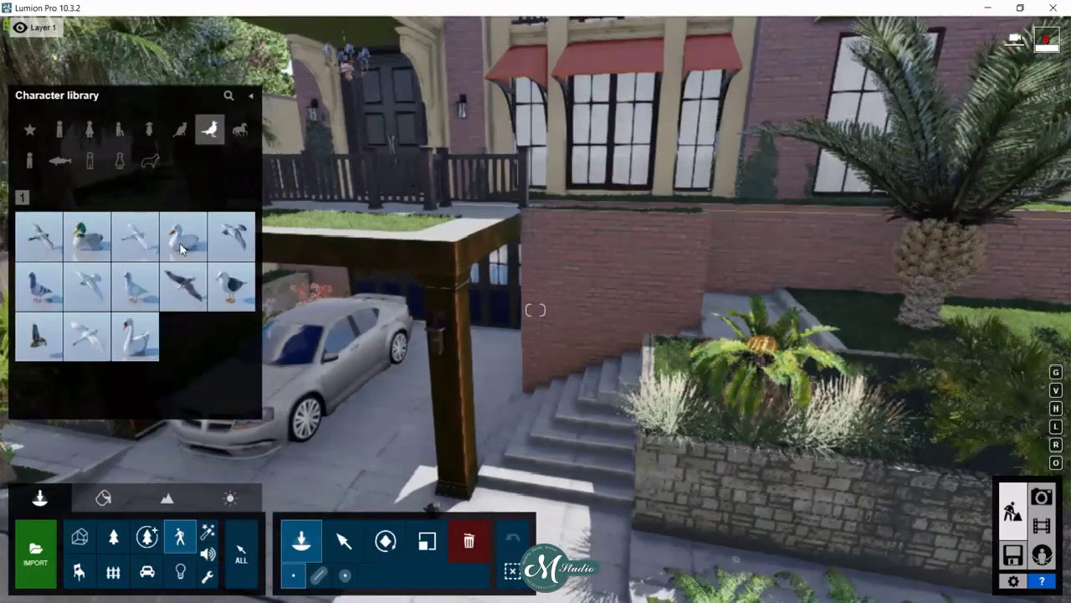
pyautogui.click(232, 285)
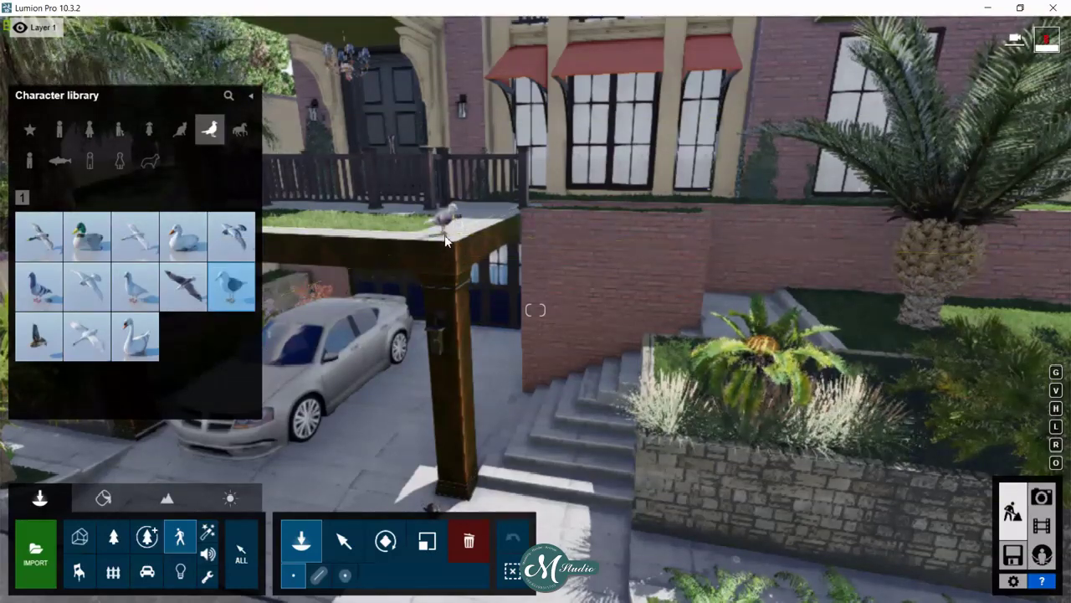
pyautogui.click(445, 241)
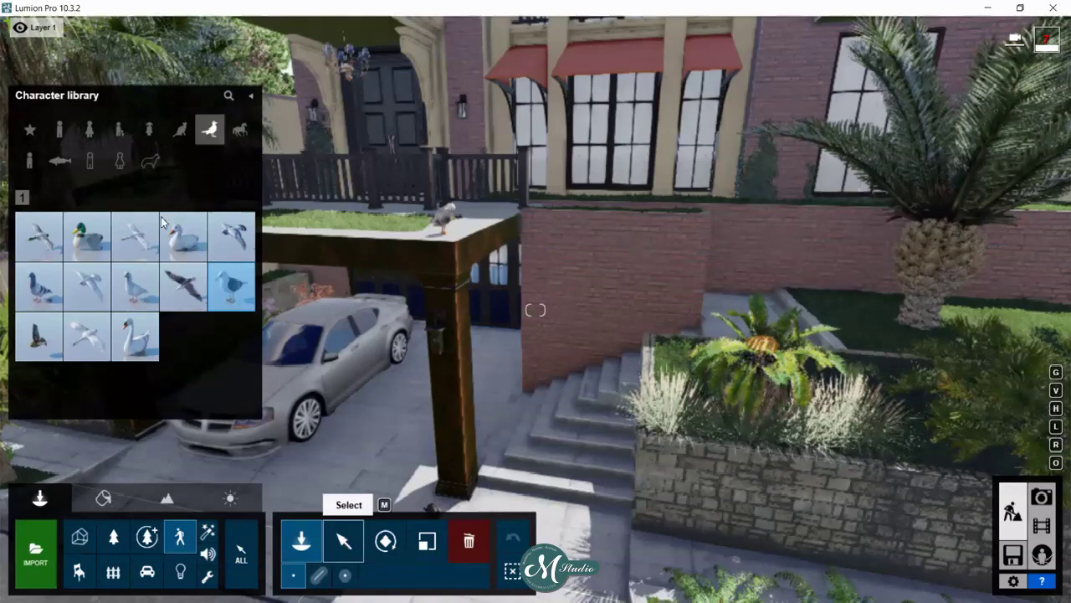
# - Place Man Asian 0001 Phone beside the carport pillar
pyautogui.click(31, 159)
pyautogui.moveTo(38, 236)
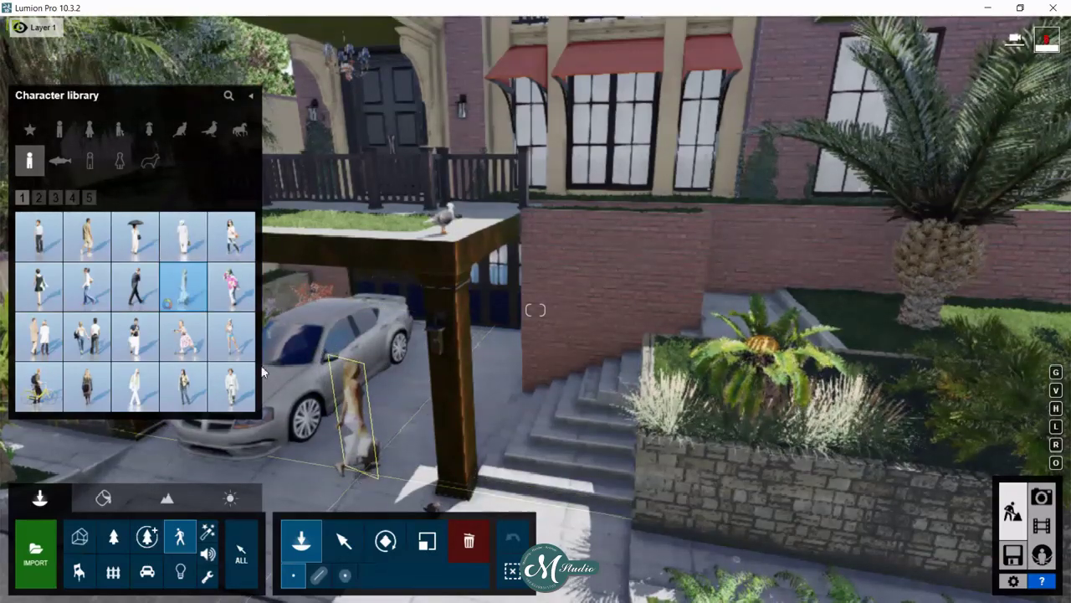
pyautogui.moveTo(86, 236)
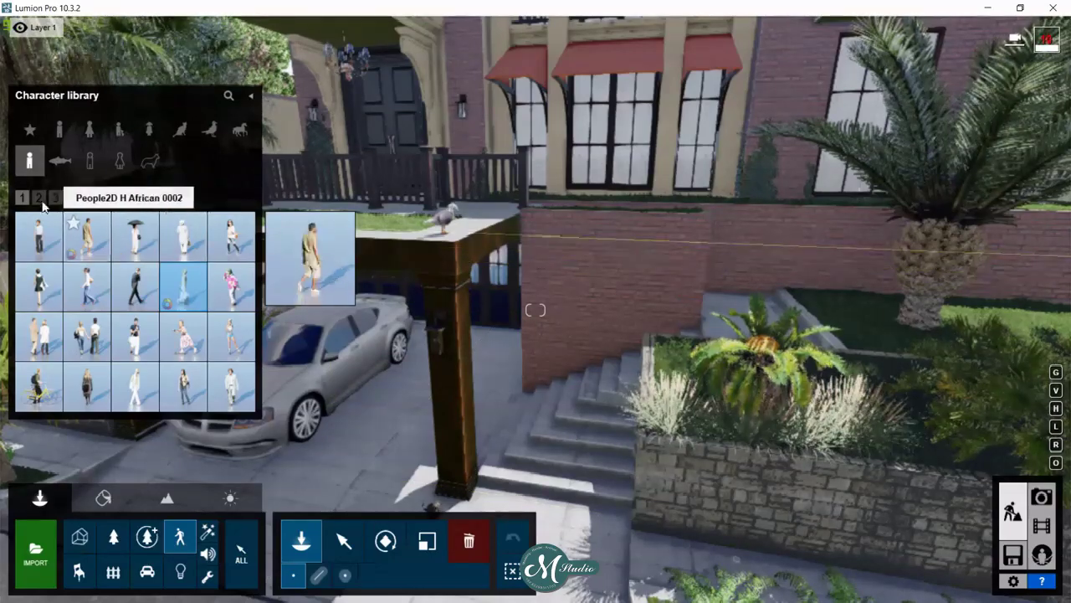
pyautogui.click(61, 133)
pyautogui.moveTo(135, 336)
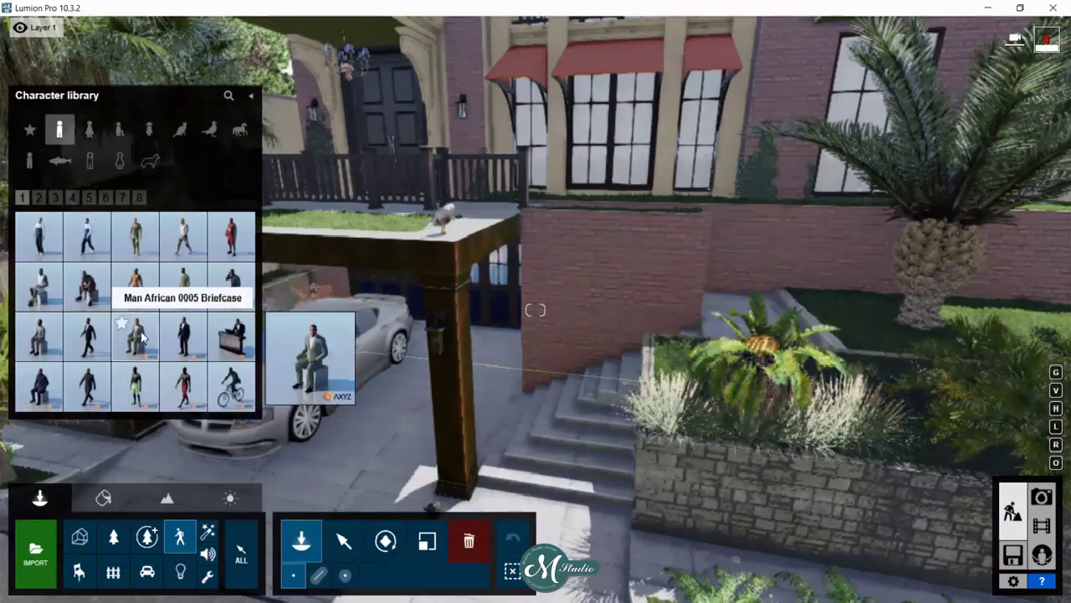
pyautogui.click(56, 198)
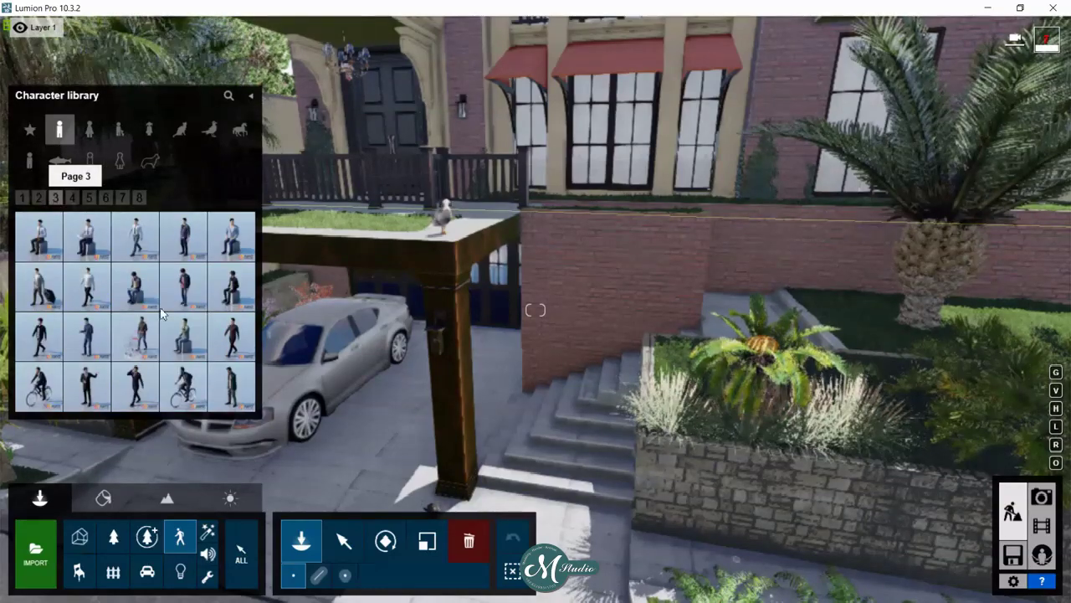
pyautogui.click(183, 286)
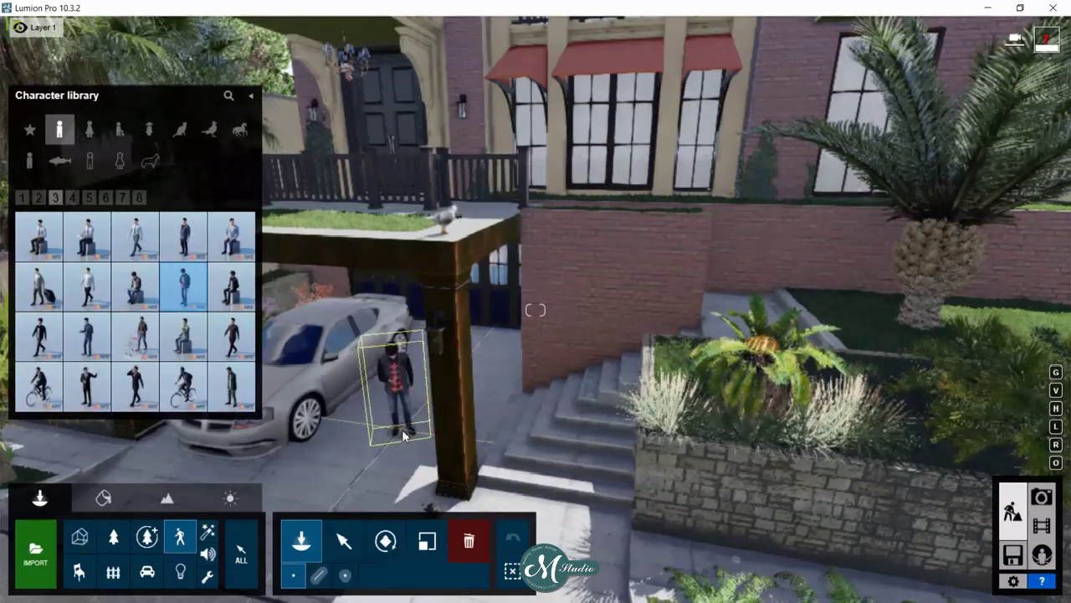
pyautogui.click(401, 430)
# - Place Man Asian 0004 Idle on the upper balcony
pyautogui.moveTo(490, 335); pyautogui.dragTo(490, 276, button='right')
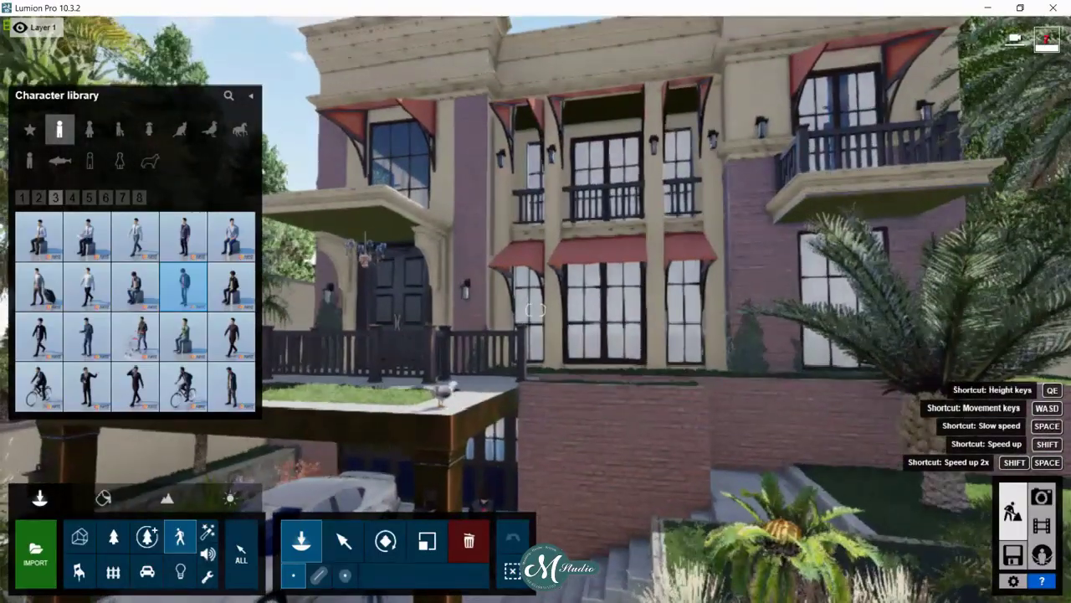
pyautogui.moveTo(535, 311); pyautogui.dragTo(536, 311, button='right')
pyautogui.press('w')
pyautogui.press('e')
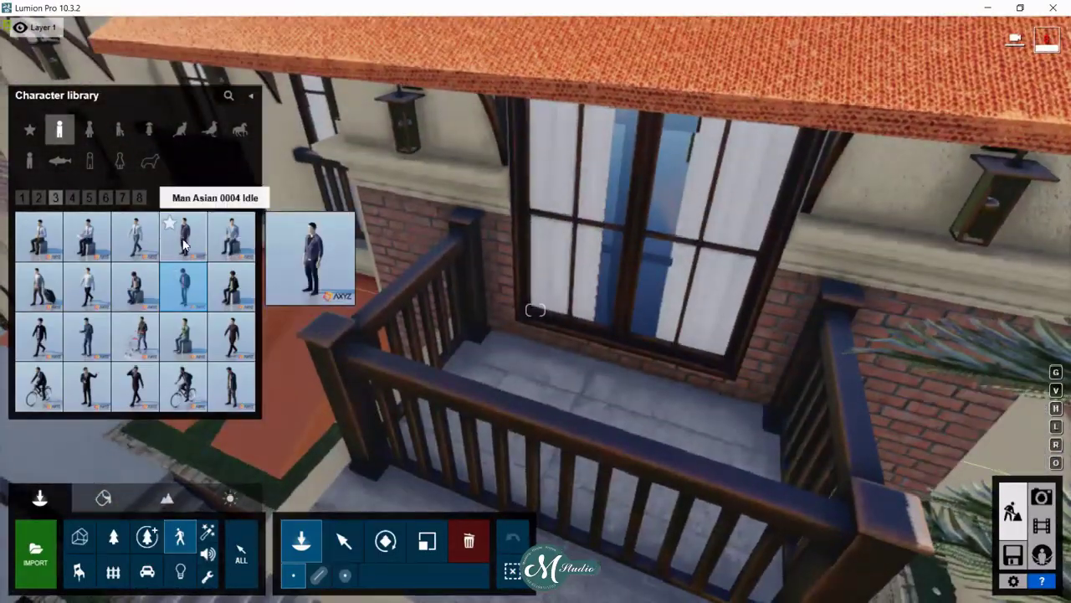
pyautogui.click(491, 372)
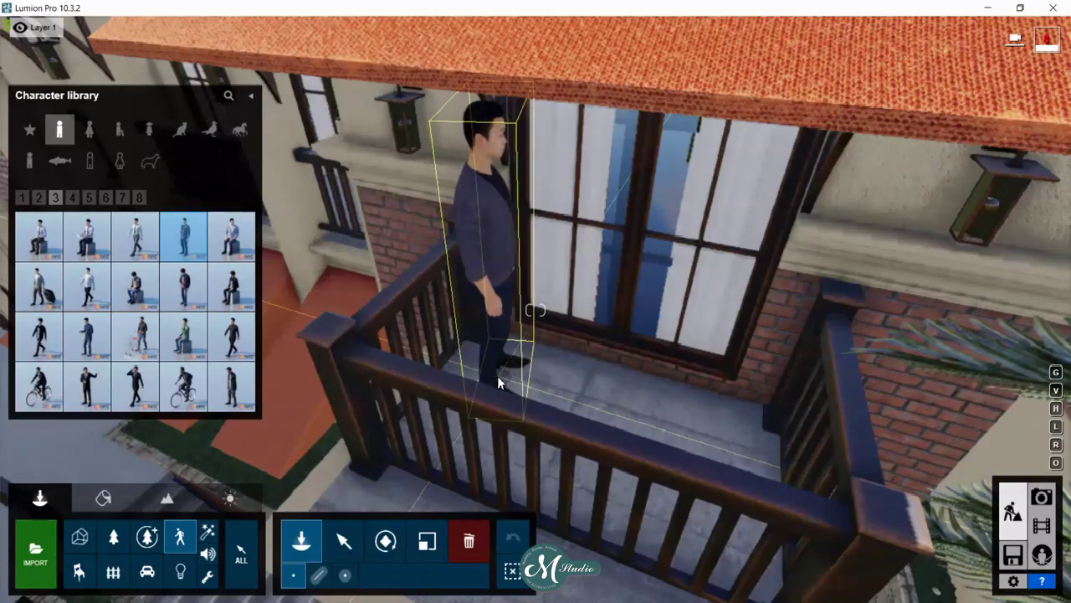
# - Rotate the balcony man to face the viewer
pyautogui.click(385, 541)
pyautogui.click(498, 377)
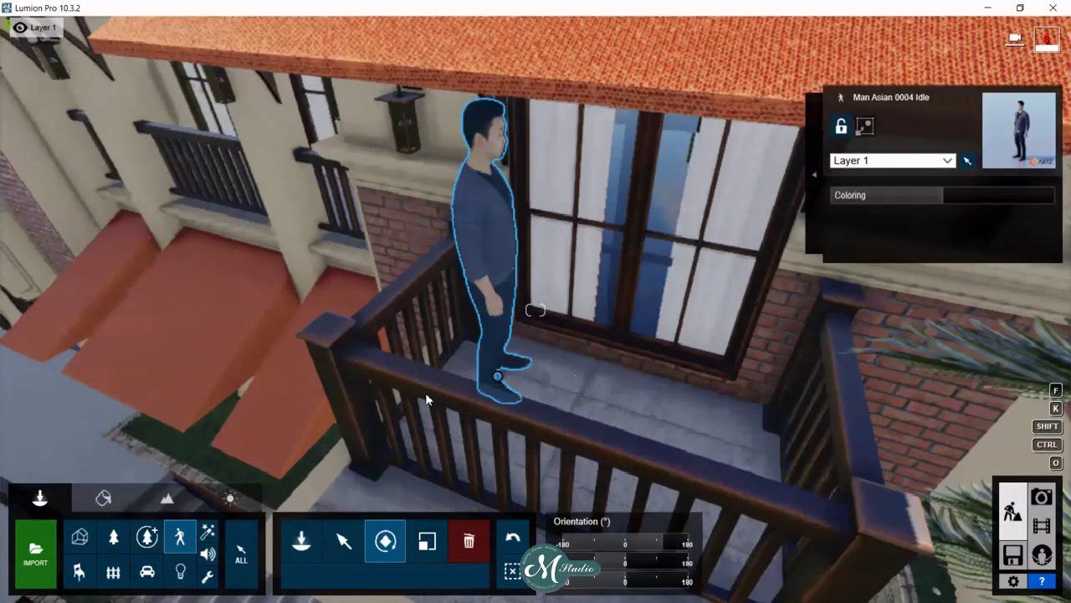
pyautogui.moveTo(425, 393); pyautogui.dragTo(434, 390)
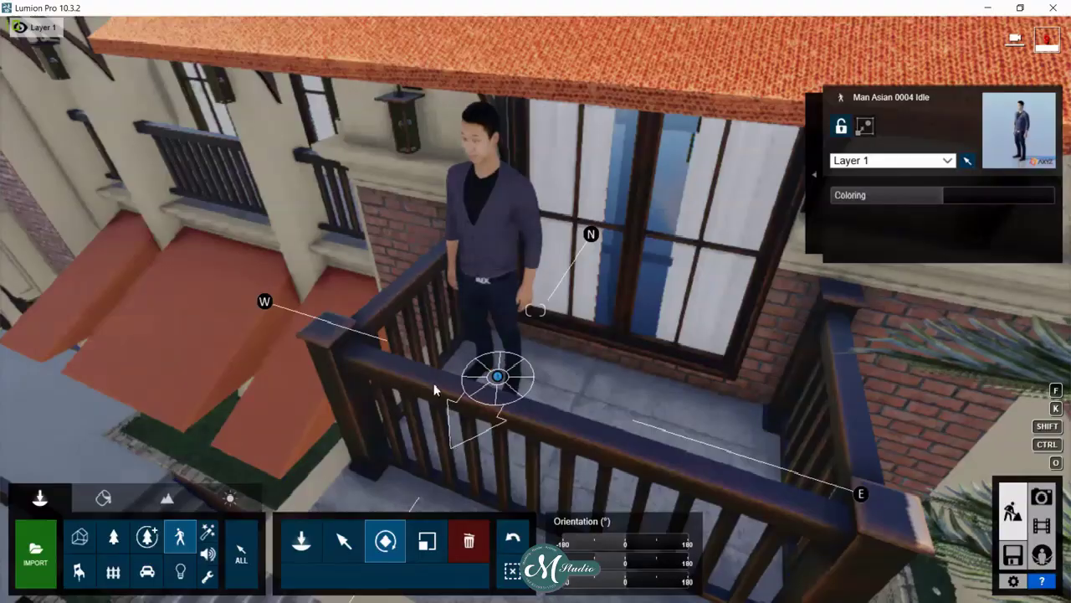
pyautogui.moveTo(416, 370); pyautogui.dragTo(318, 360, button='right')
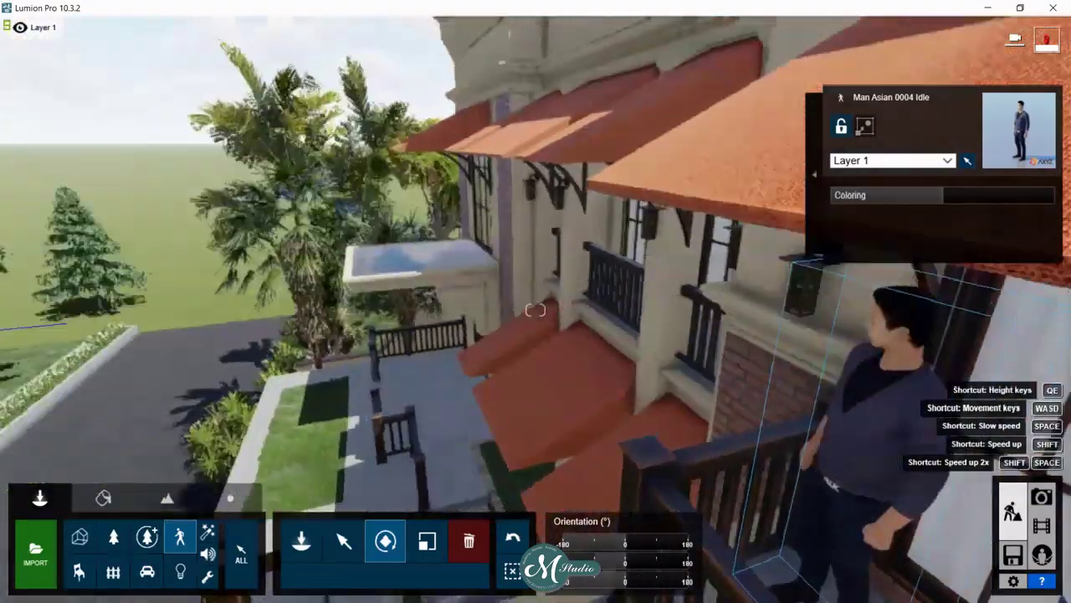
pyautogui.moveTo(536, 310); pyautogui.dragTo(374, 346, button='right')
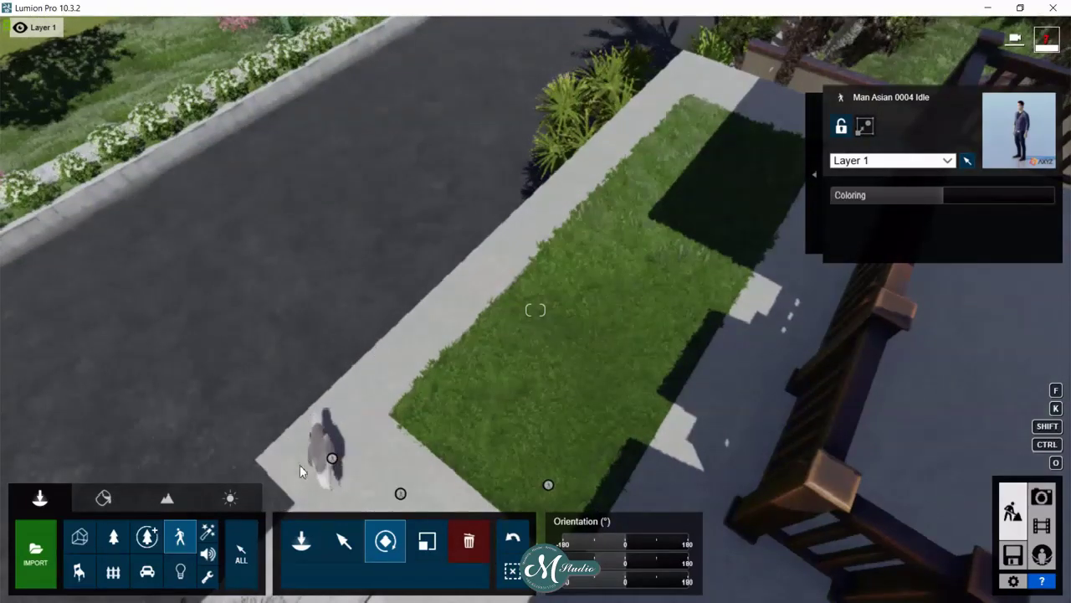
# - Browse the first three pages of the fine-detail trees library
pyautogui.click(148, 537)
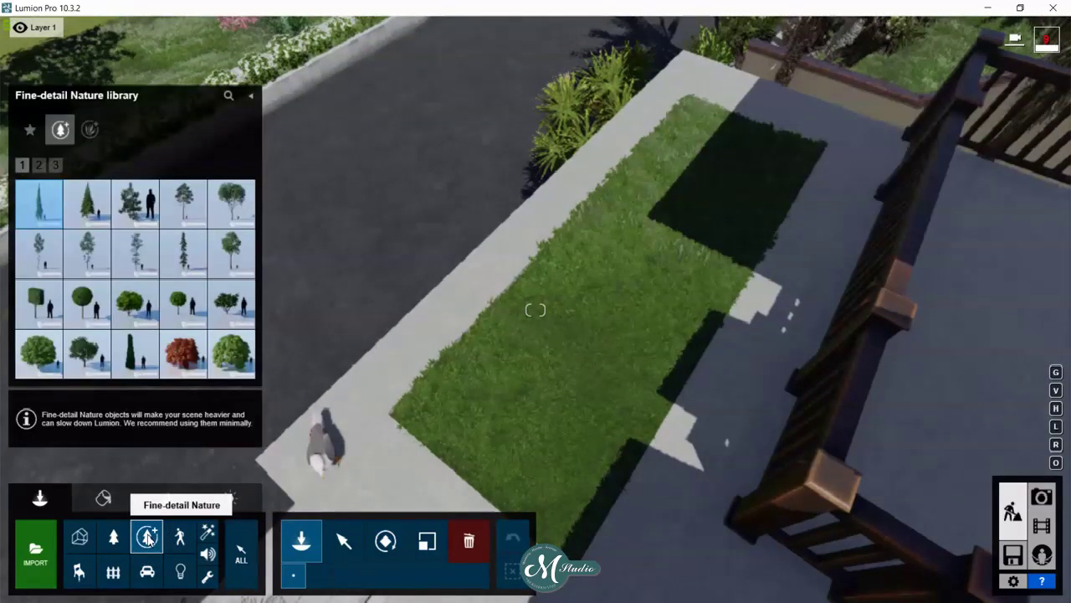
pyautogui.click(178, 309)
pyautogui.moveTo(231, 251)
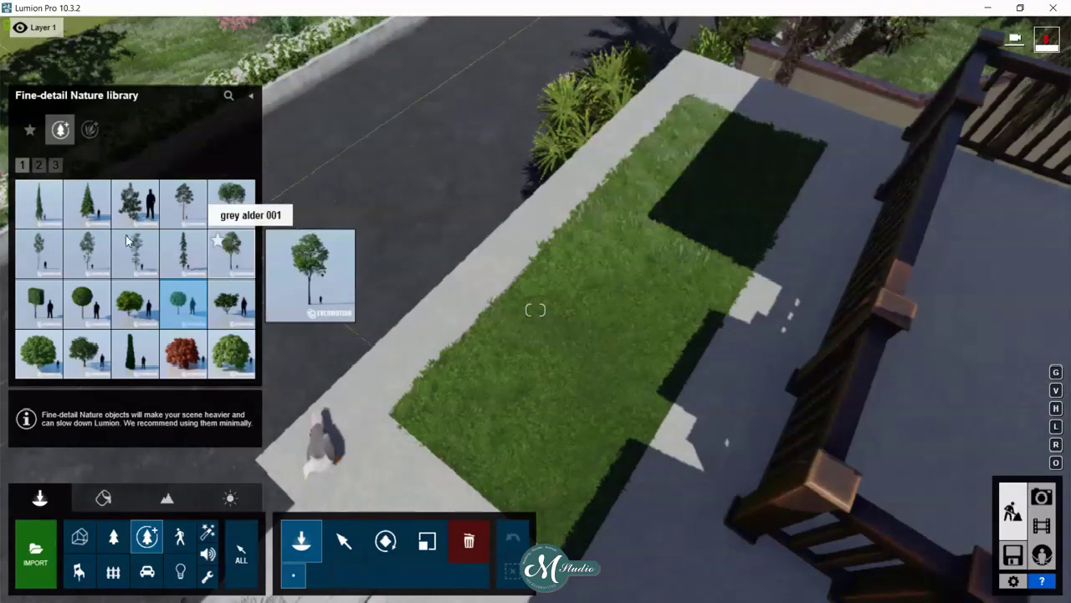
pyautogui.click(38, 165)
pyautogui.click(56, 166)
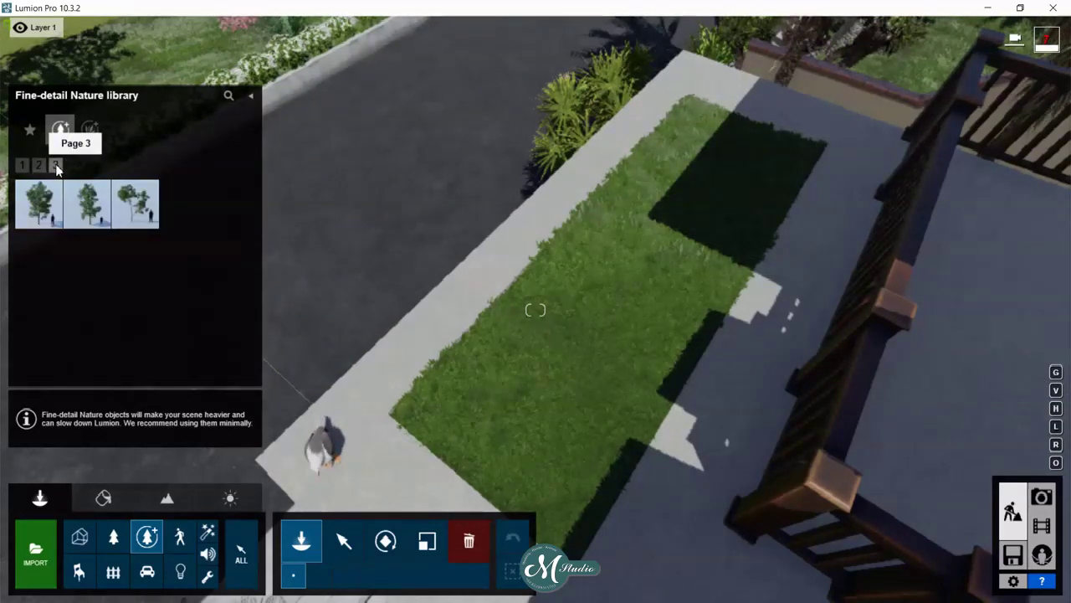
# - Plant four Coppertips 01 clumps along the lawn edge, then enter Photo mode
pyautogui.click(114, 536)
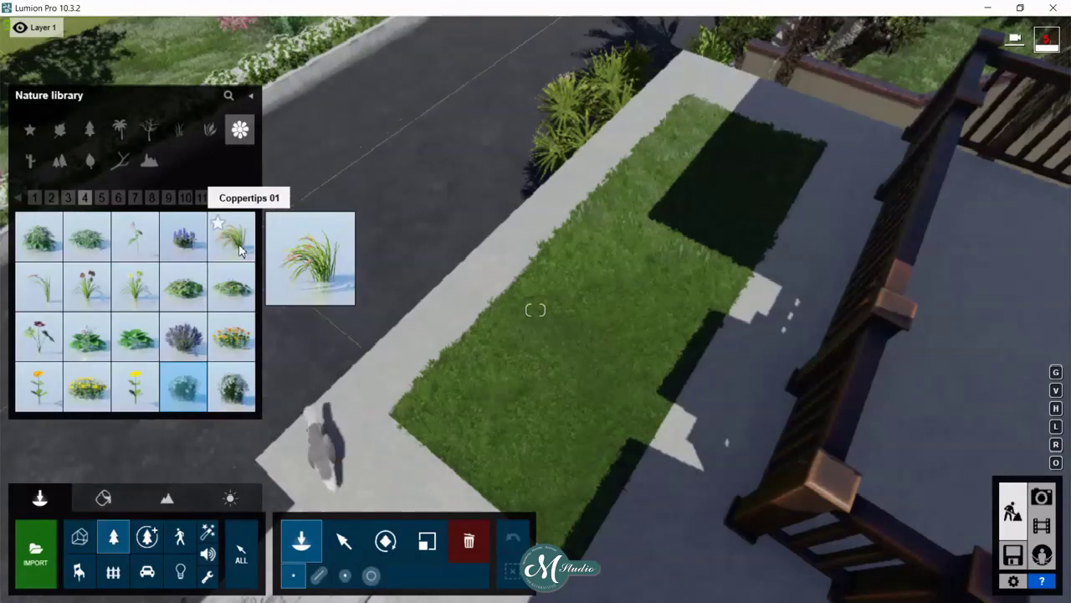
pyautogui.click(231, 233)
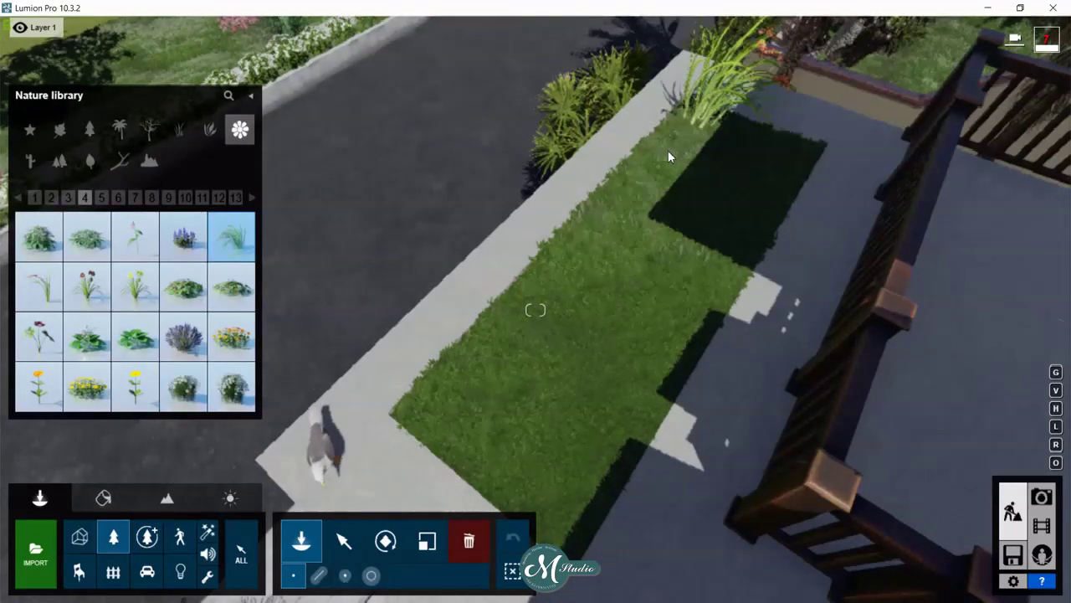
pyautogui.click(603, 222)
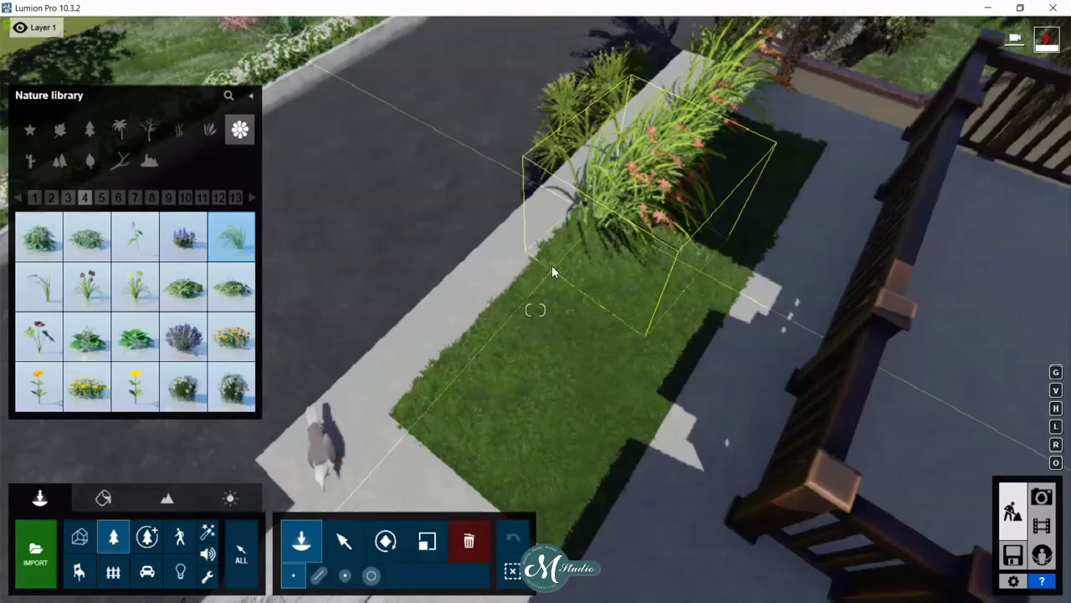
pyautogui.click(480, 352)
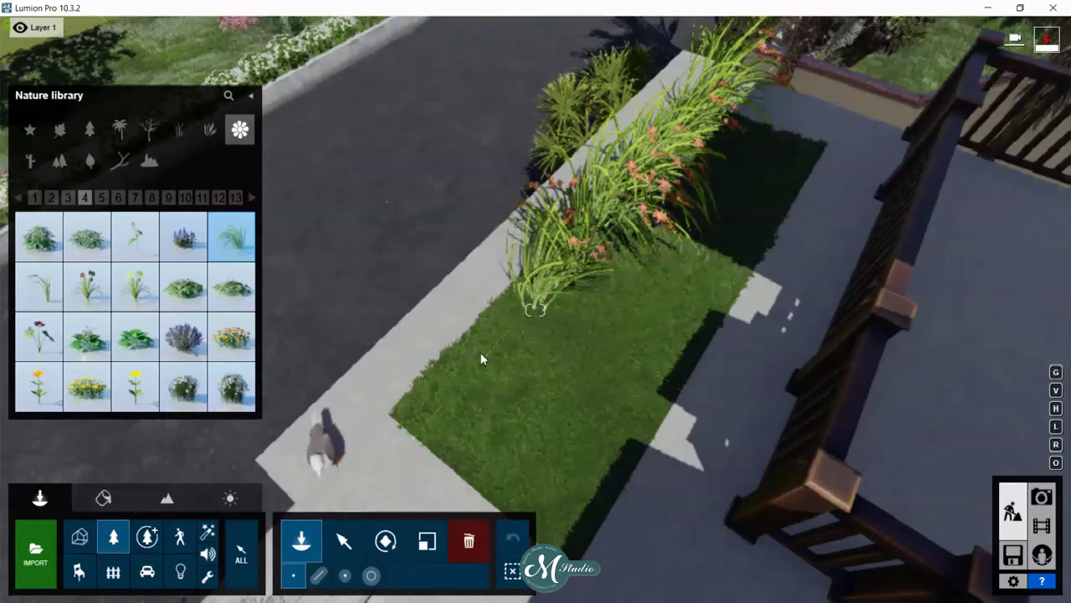
pyautogui.click(416, 418)
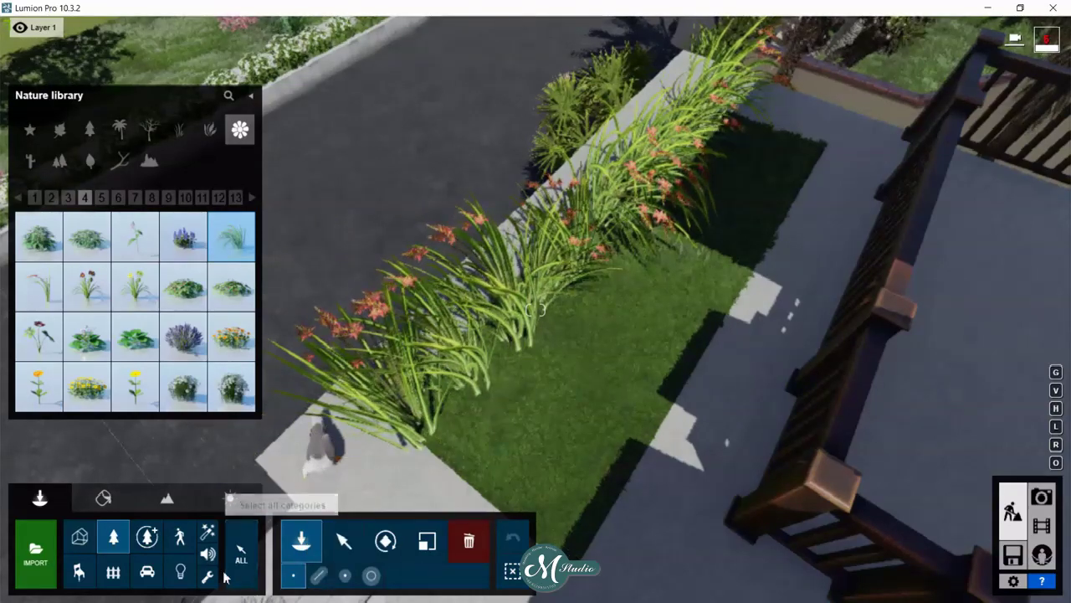
pyautogui.click(589, 398)
pyautogui.scroll(2, 589, 399)
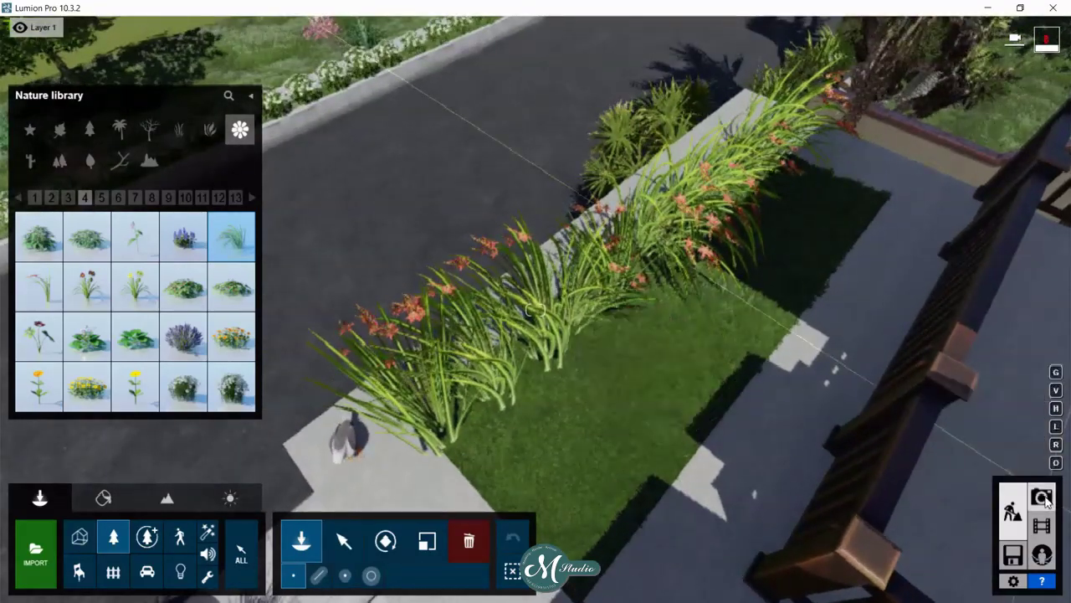
pyautogui.click(1042, 498)
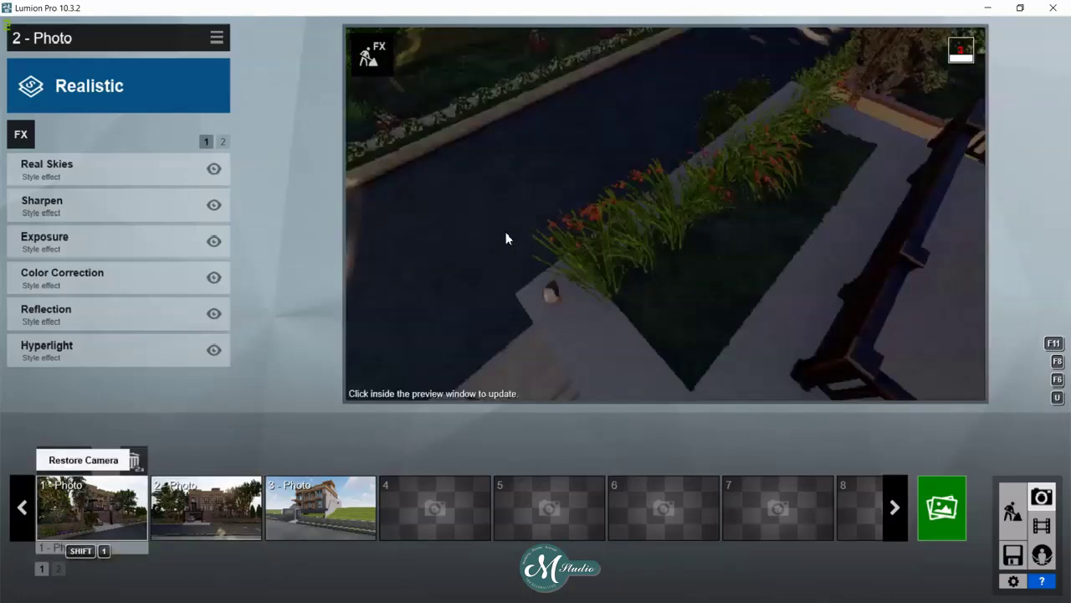
# - Restore Photo 1's camera view of the house front, refresh the preview, and go back to Build mode
pyautogui.click(93, 506)
pyautogui.click(728, 251)
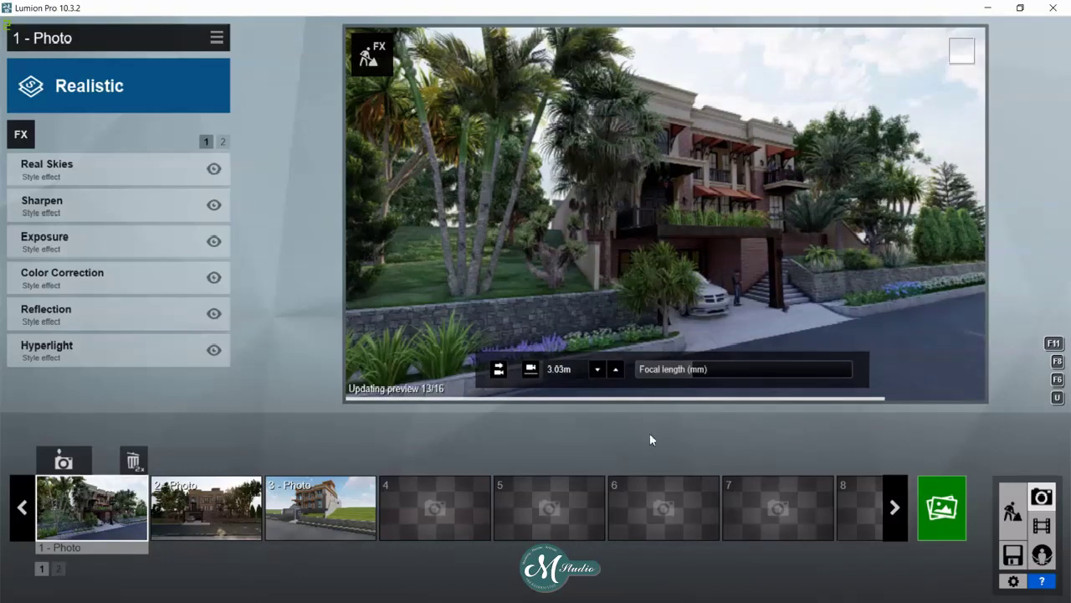
pyautogui.click(1014, 513)
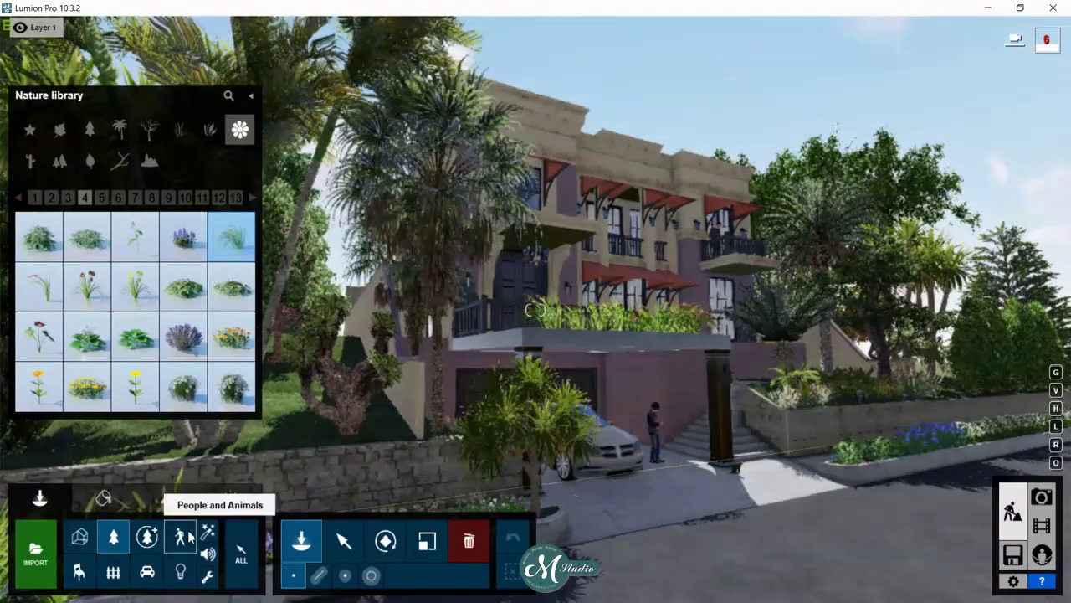
# - Place a walking woman on the road and rotate her to a new heading
pyautogui.click(179, 536)
pyautogui.press('d')
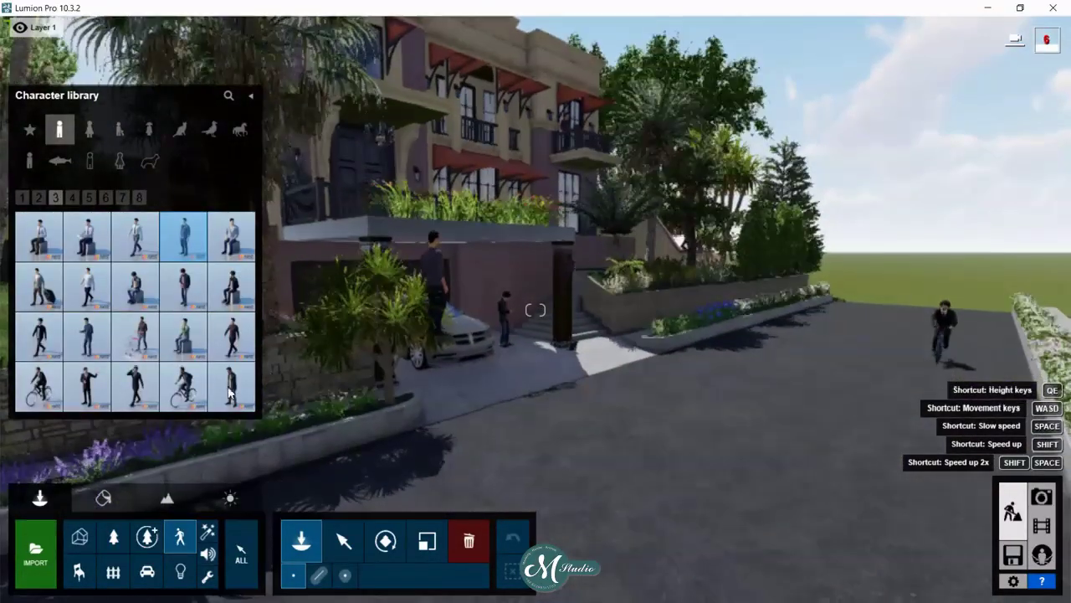
pyautogui.click(92, 129)
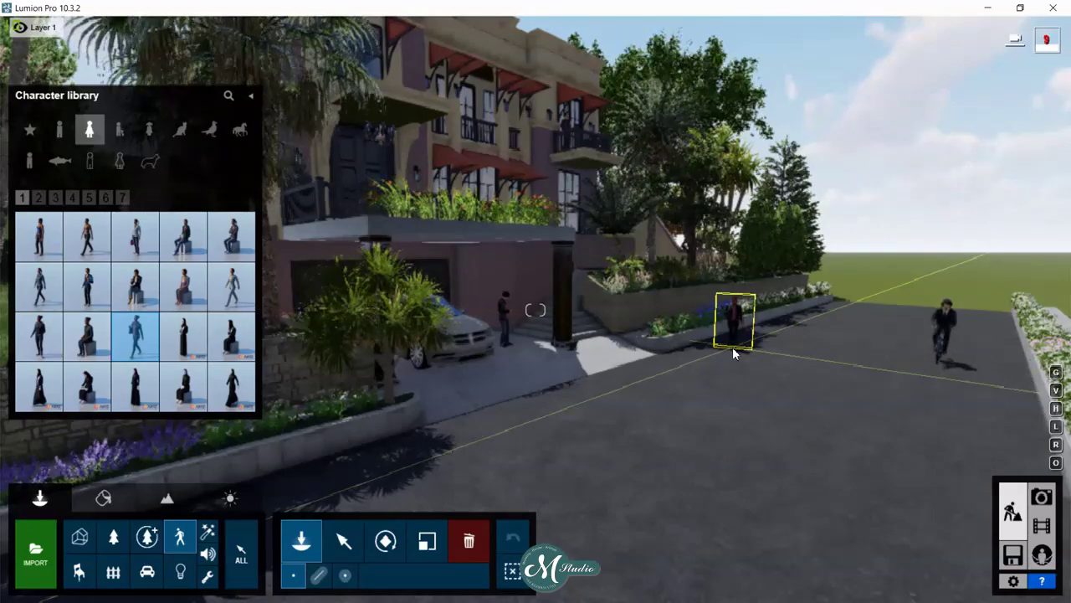
pyautogui.click(732, 352)
pyautogui.click(386, 540)
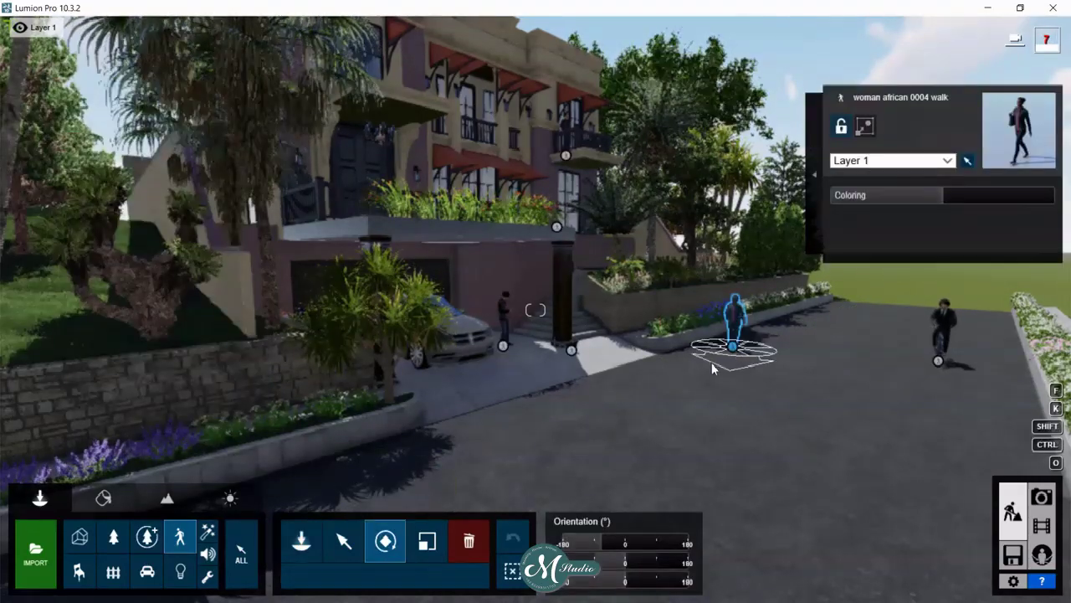
pyautogui.moveTo(699, 361); pyautogui.dragTo(566, 409)
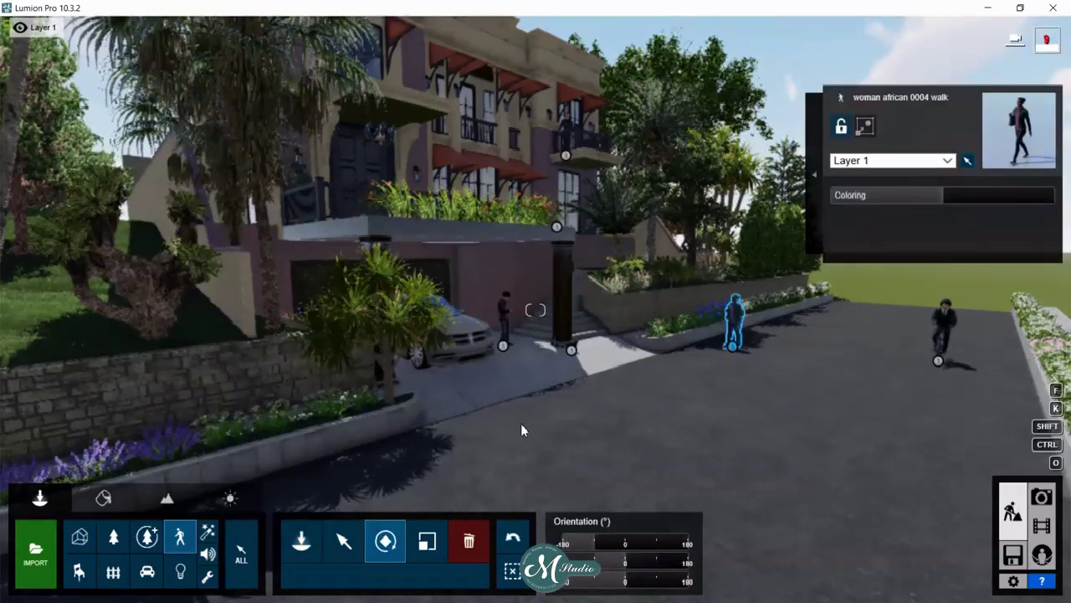
# - Place Woman Asian 0003 BabyBuggy from character page 2 on the driveway by the planter
pyautogui.click(180, 540)
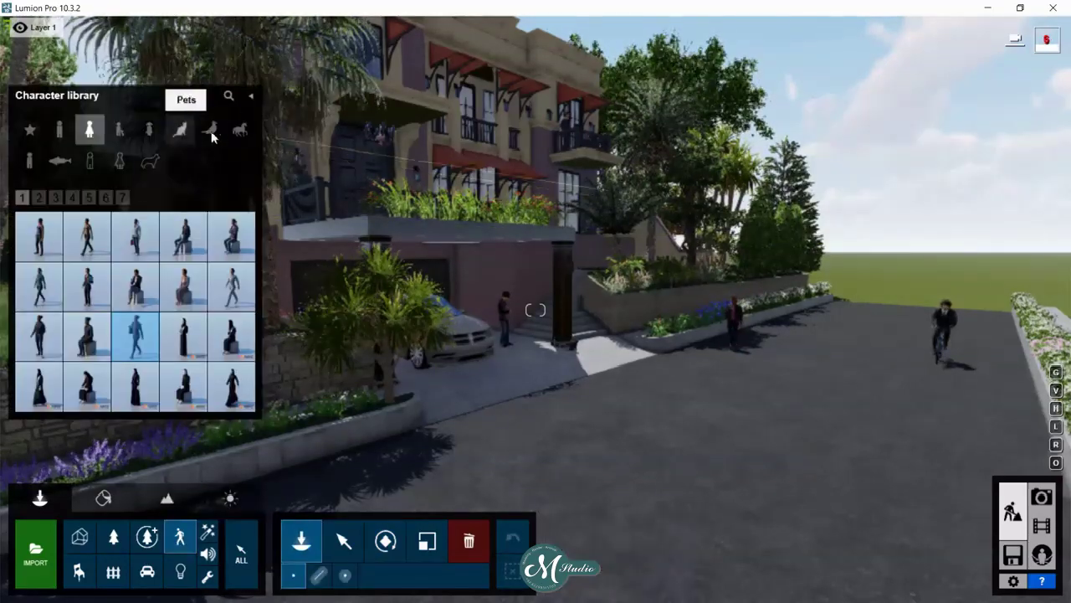
pyautogui.click(122, 134)
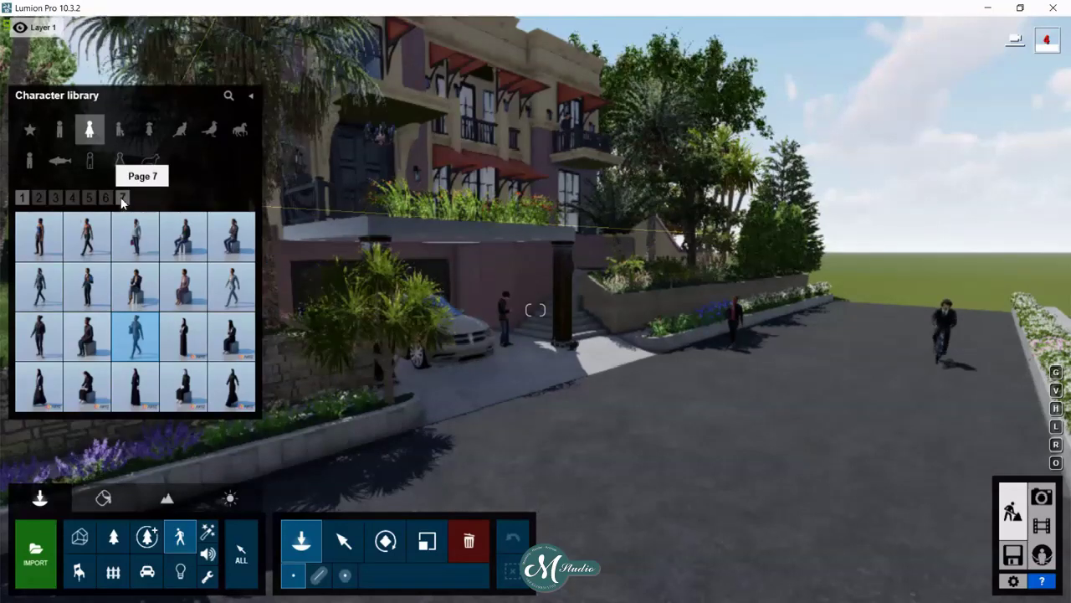
pyautogui.click(106, 200)
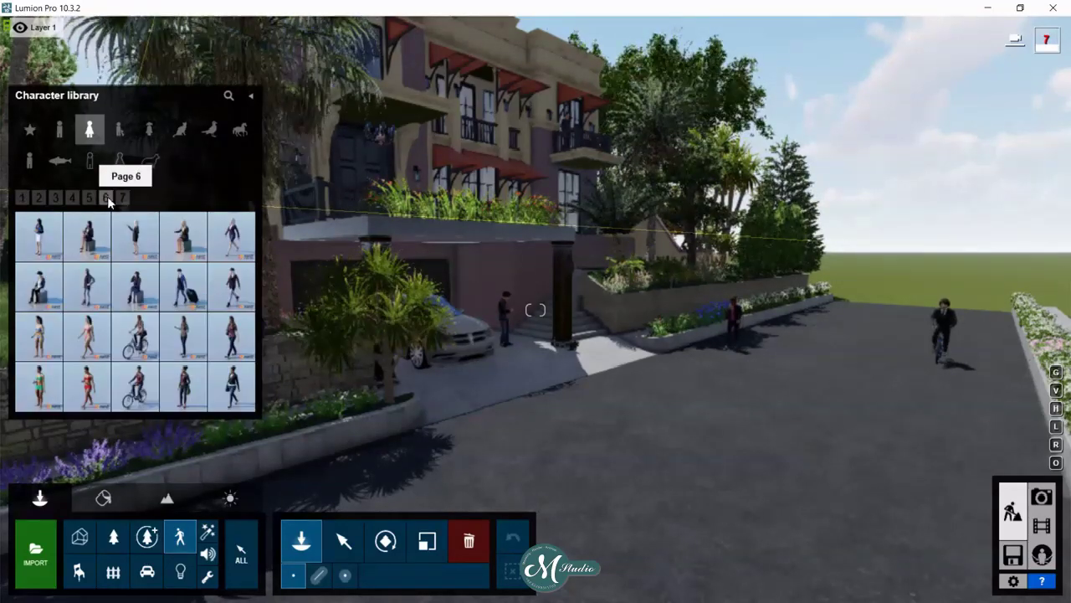
pyautogui.click(91, 198)
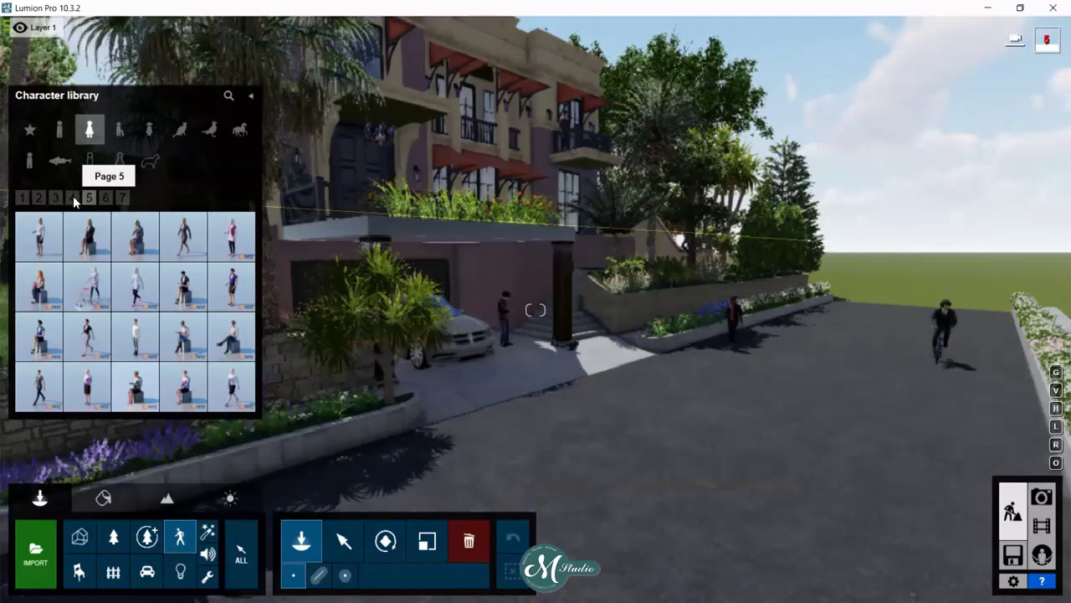
pyautogui.click(73, 199)
pyautogui.moveTo(38, 236)
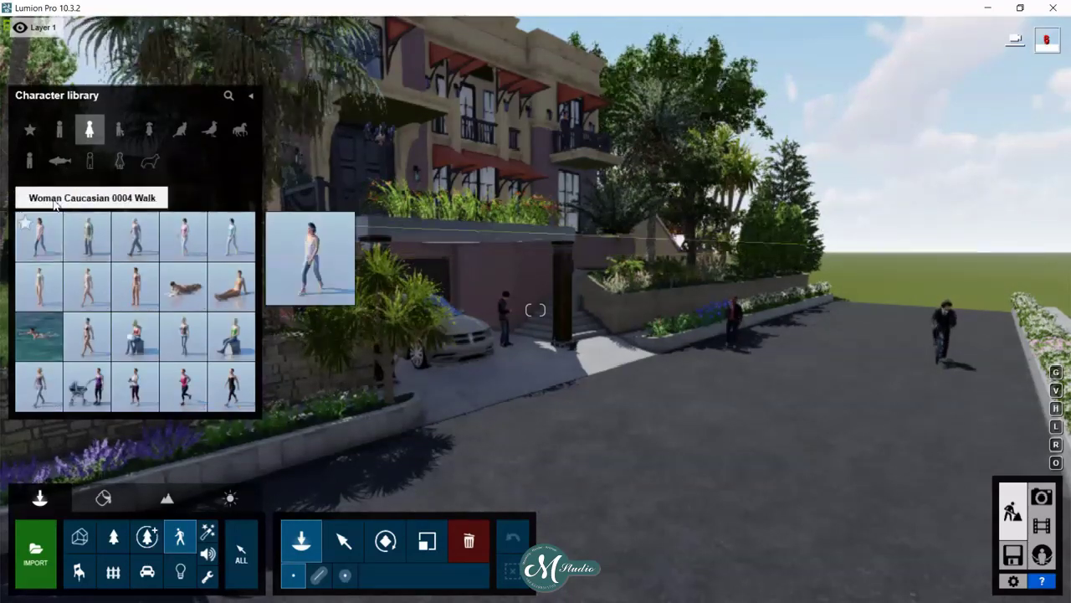
pyautogui.click(51, 199)
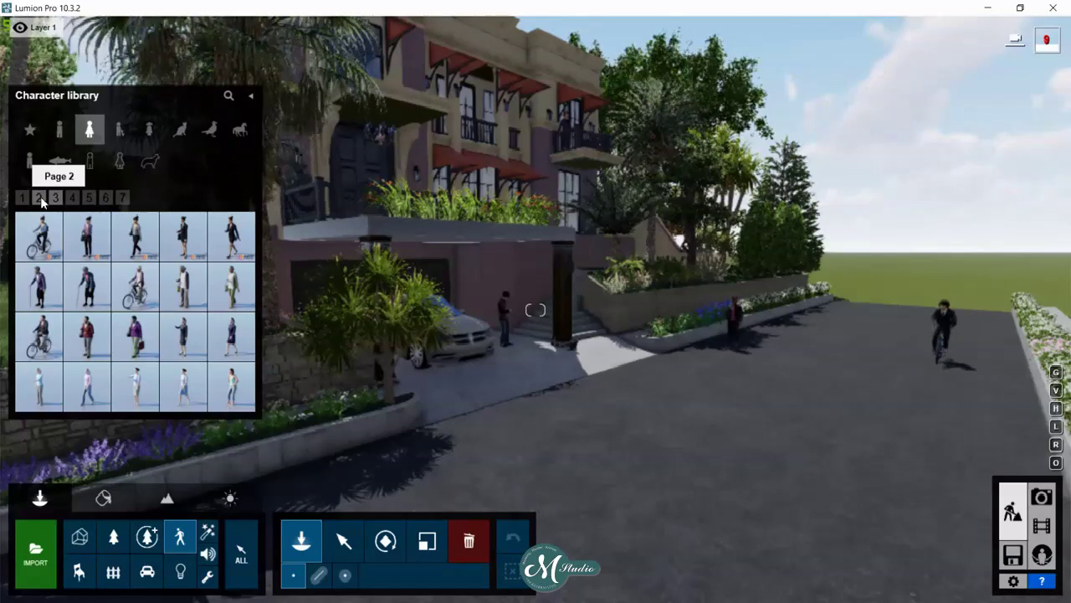
pyautogui.click(39, 198)
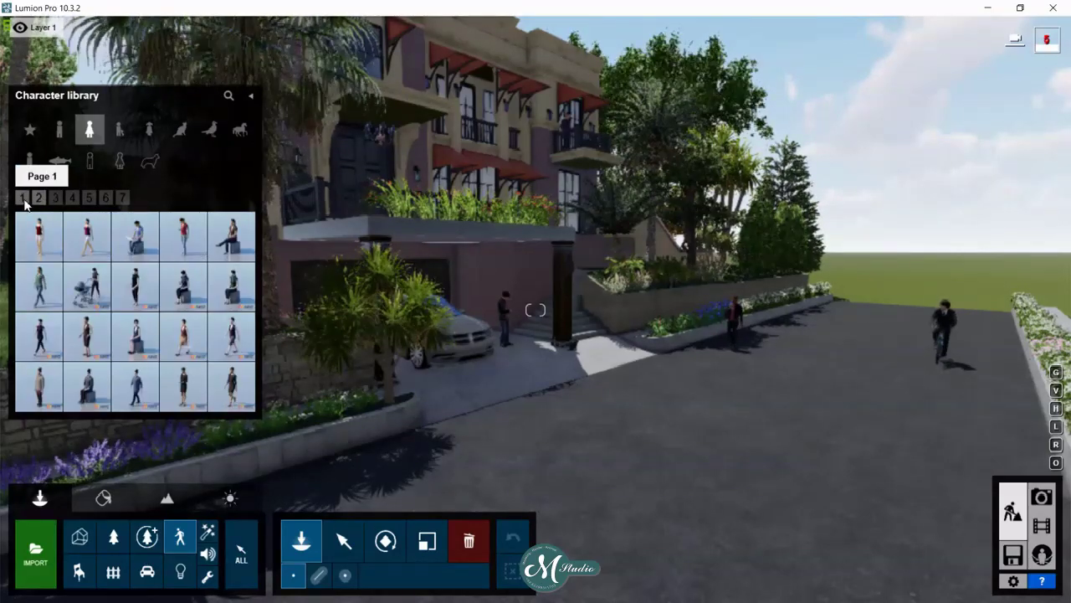
pyautogui.click(87, 284)
pyautogui.click(354, 481)
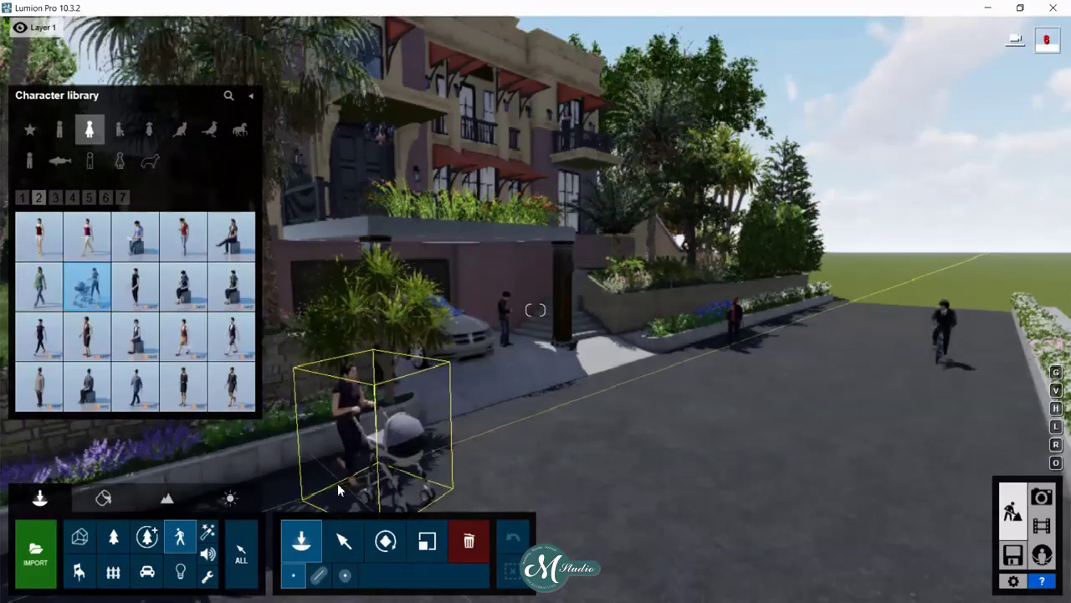
# - Rotate the stroller woman to walk along the planter
pyautogui.click(385, 540)
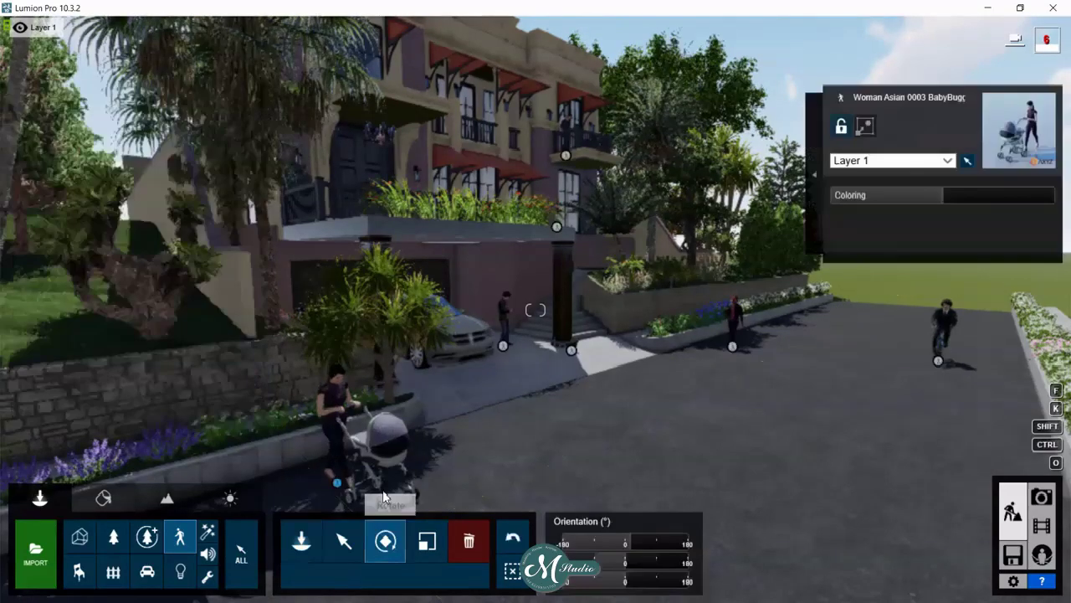
pyautogui.moveTo(337, 483); pyautogui.dragTo(445, 457)
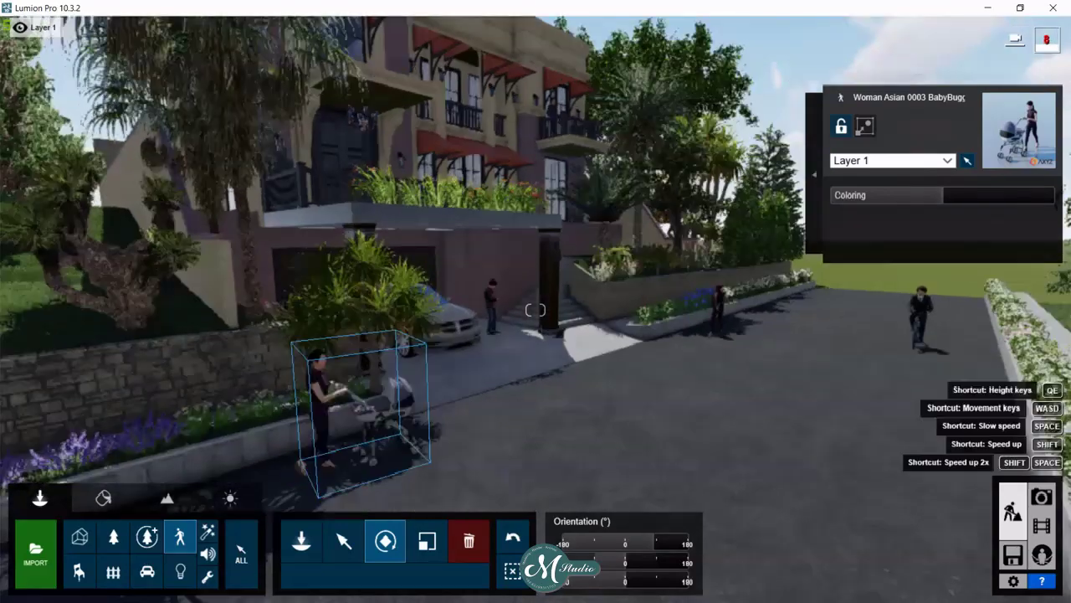
pyautogui.moveTo(560, 418); pyautogui.dragTo(598, 428, button='right')
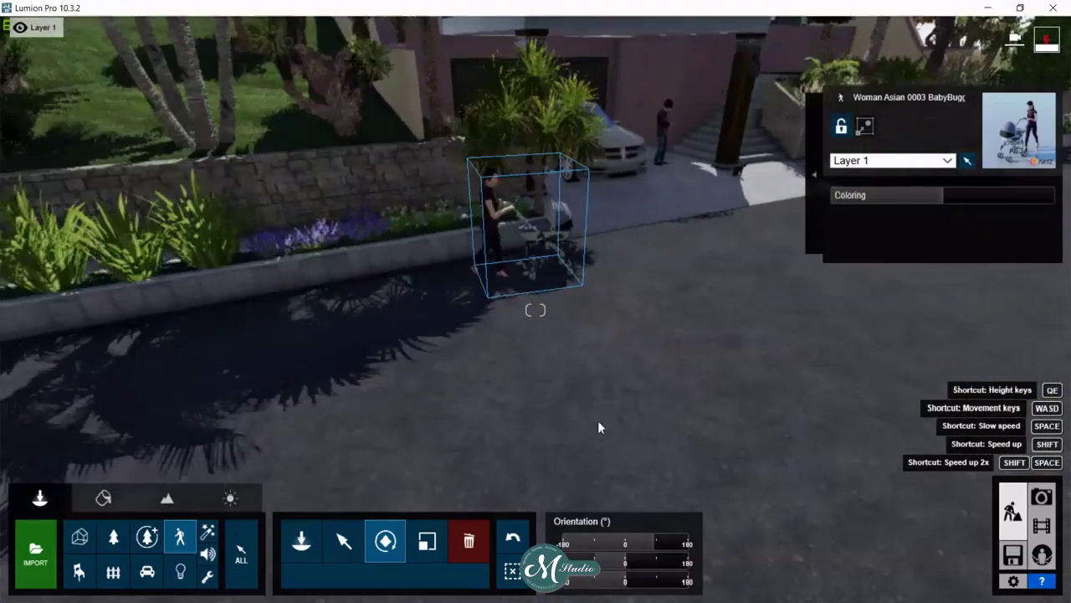
pyautogui.click(114, 538)
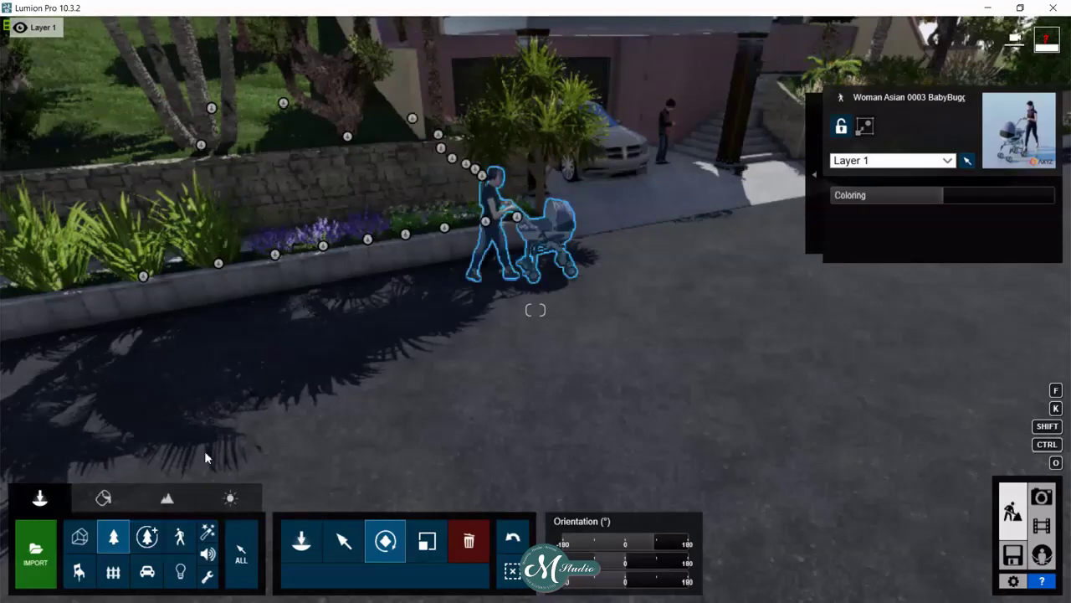
# - Place Leaves Birch Line Large 001 from the Nature leaves category on the road by the planter, rotated along it
pyautogui.click(115, 540)
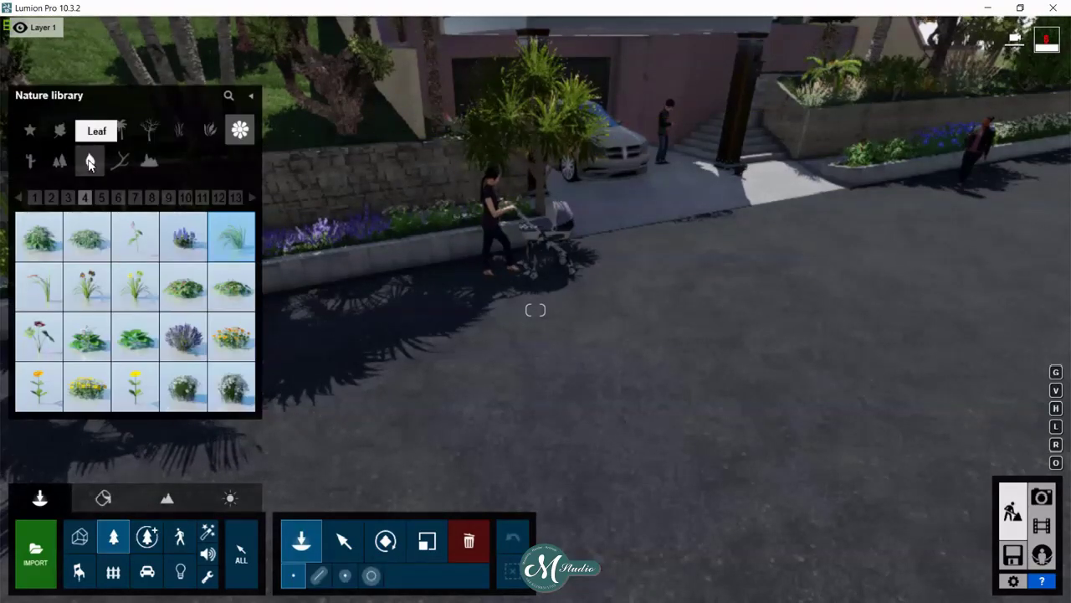
pyautogui.click(91, 162)
pyautogui.click(39, 334)
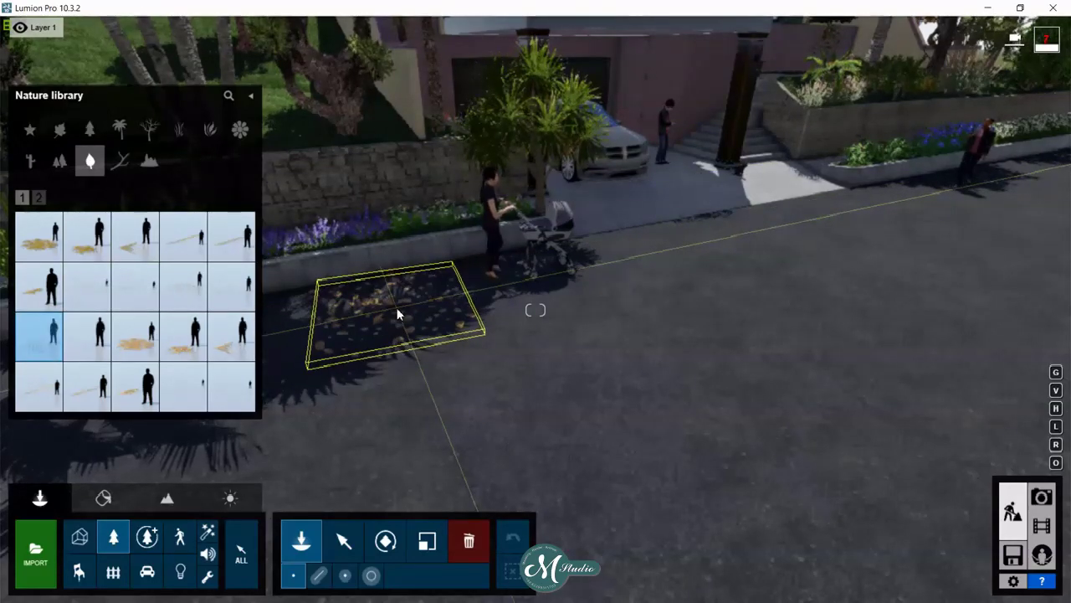
pyautogui.moveTo(397, 314); pyautogui.dragTo(750, 174, button='right')
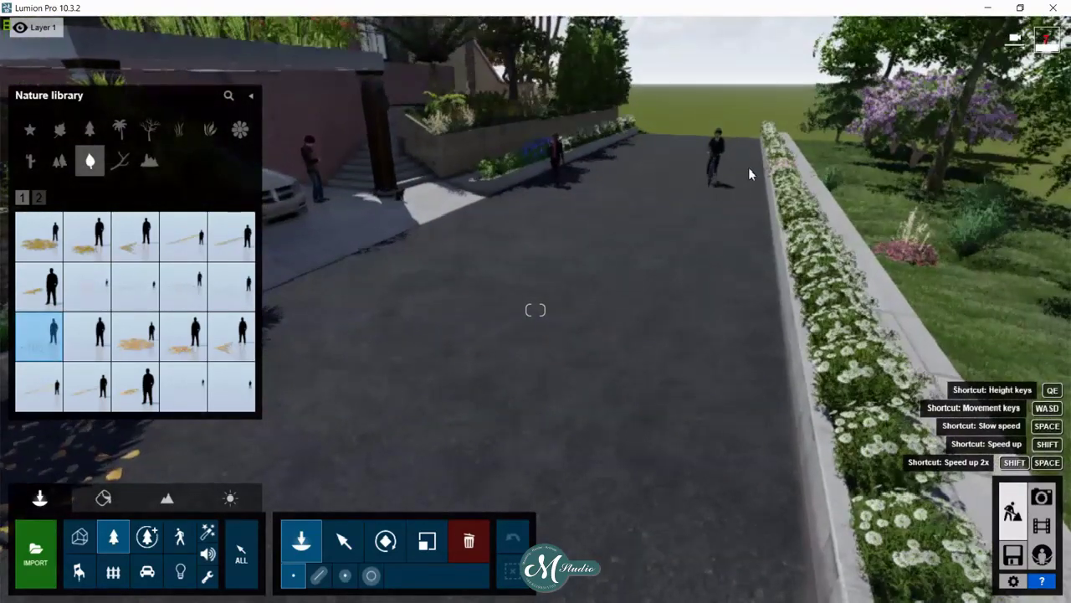
pyautogui.click(184, 236)
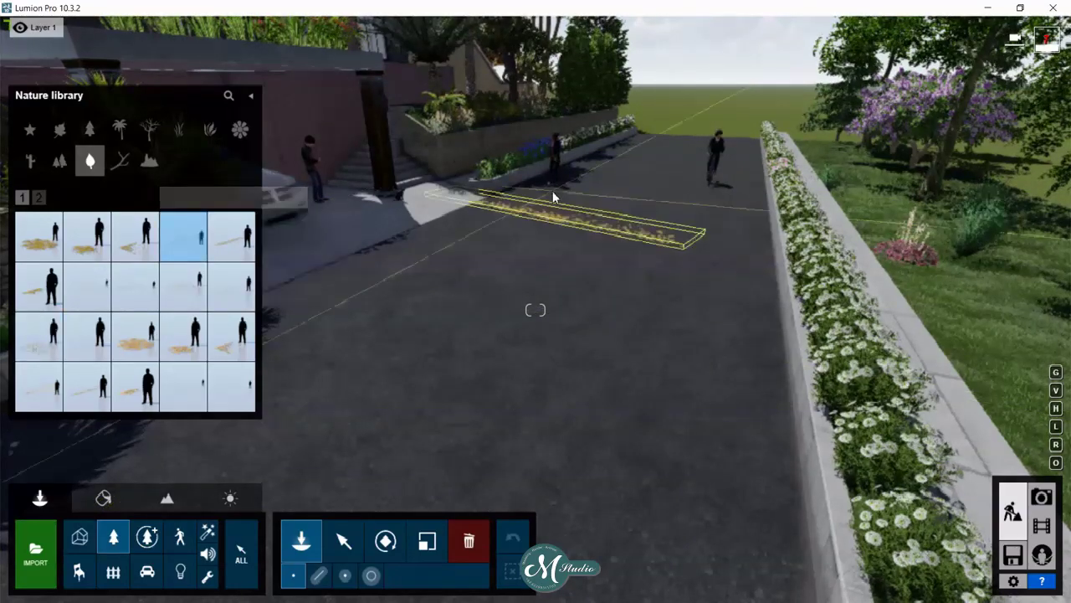
pyautogui.moveTo(634, 252); pyautogui.dragTo(509, 174, button='right')
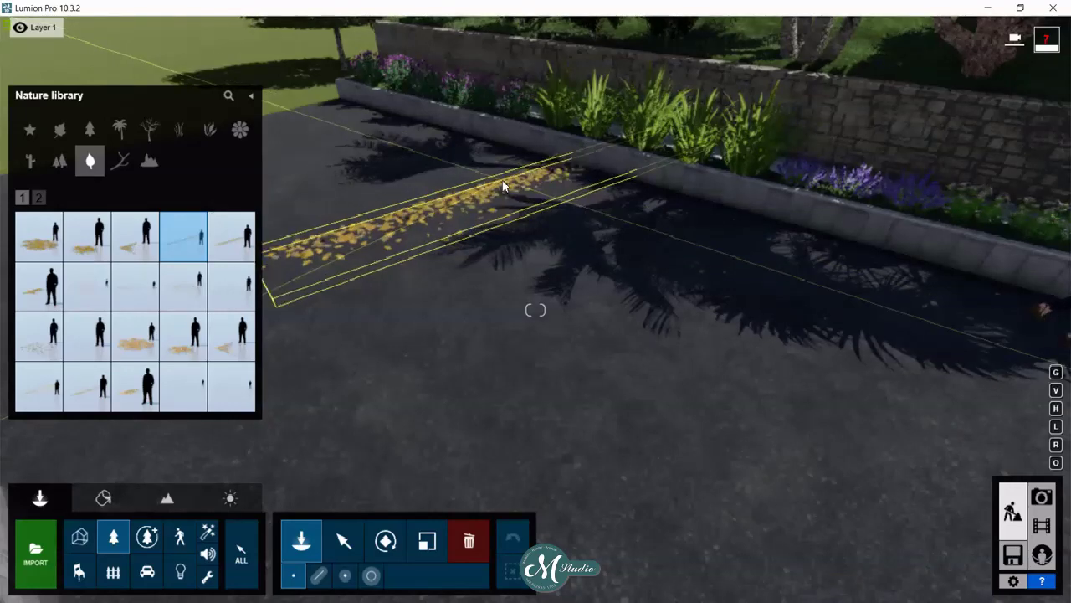
pyautogui.click(503, 186)
pyautogui.click(386, 541)
pyautogui.moveTo(501, 180)
pyautogui.mouseDown()
pyautogui.moveTo(484, 201)
pyautogui.moveTo(539, 171)
pyautogui.mouseUp()
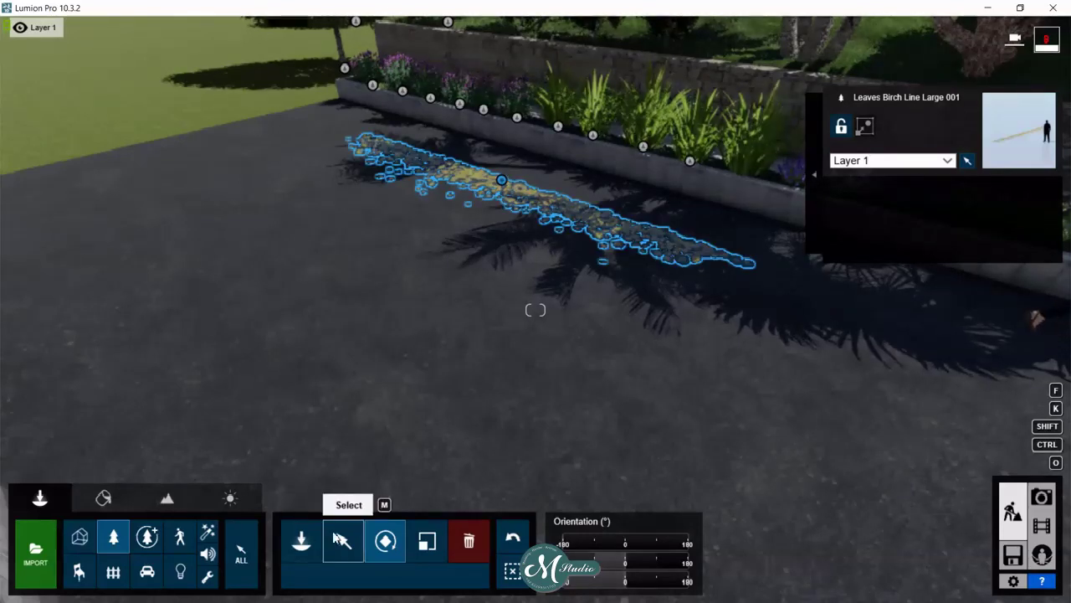
# - Shrink the birch leaf line and move it closer to the curb
pyautogui.click(426, 541)
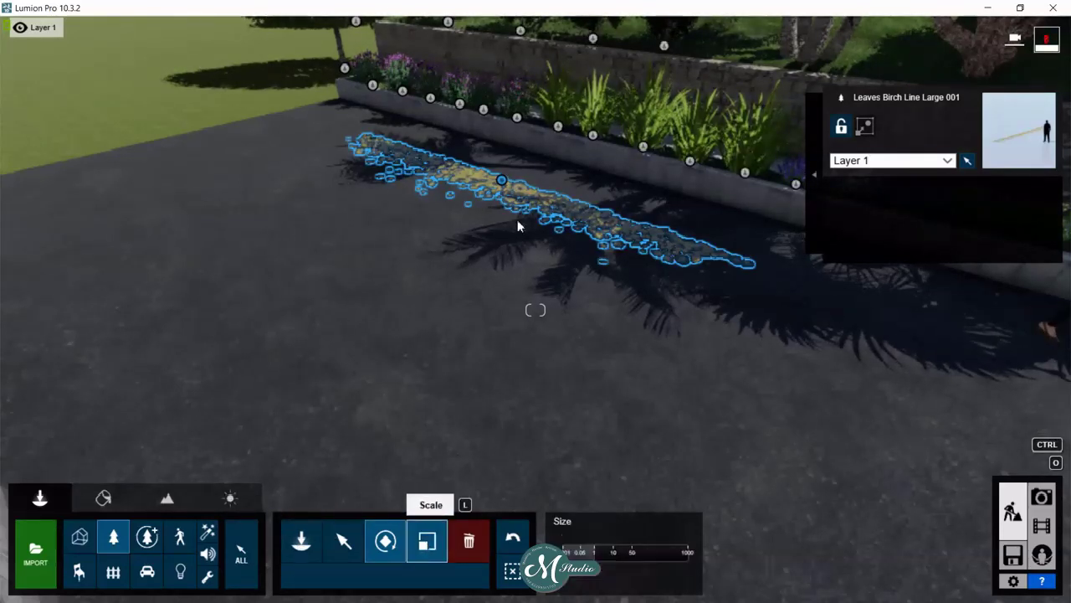
pyautogui.moveTo(504, 174); pyautogui.dragTo(504, 184)
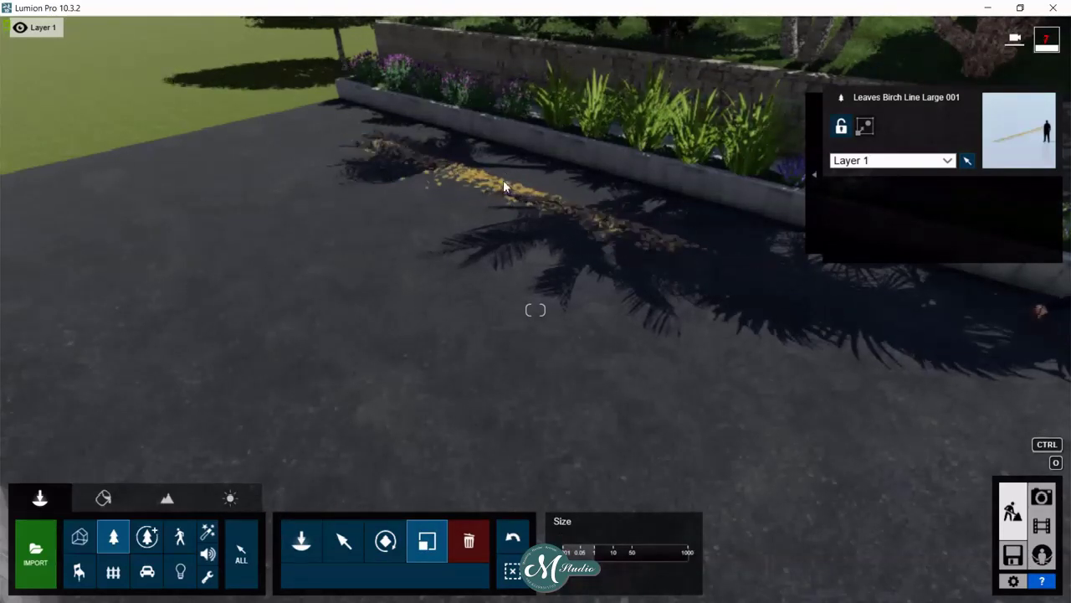
pyautogui.click(343, 540)
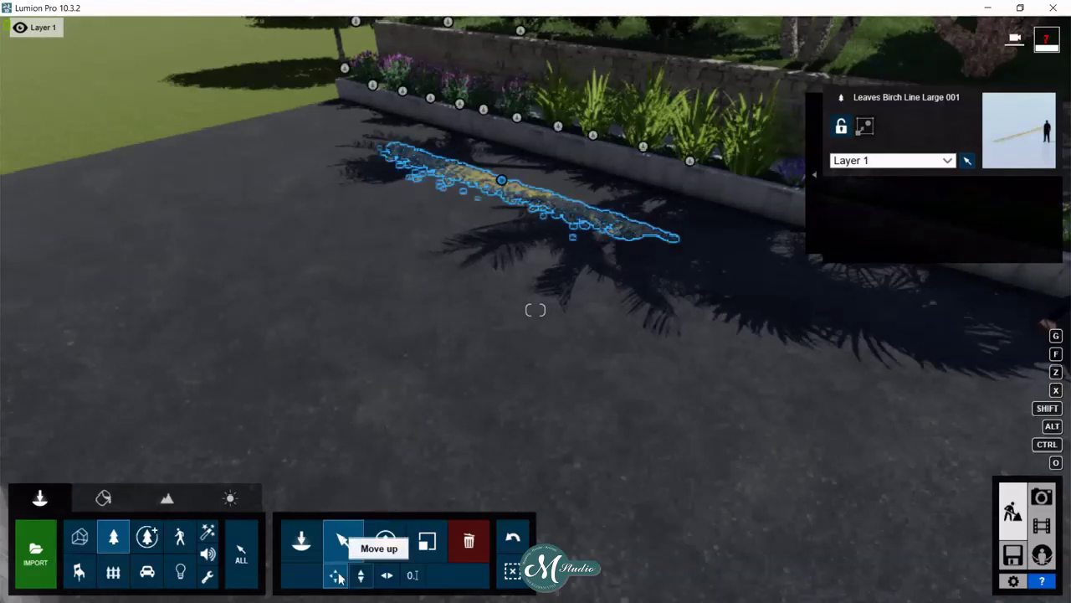
pyautogui.moveTo(502, 180); pyautogui.dragTo(536, 160)
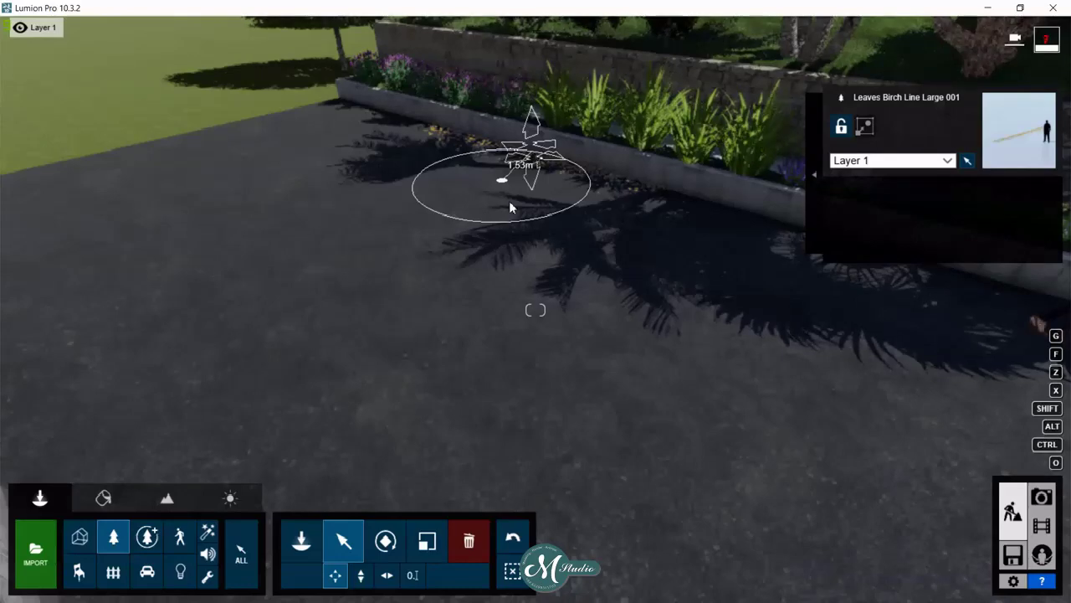
# - Alt-drag copies of the leaf line farther along the planter wall and up the street
pyautogui.moveTo(245, 267); pyautogui.dragTo(244, 267, button='right')
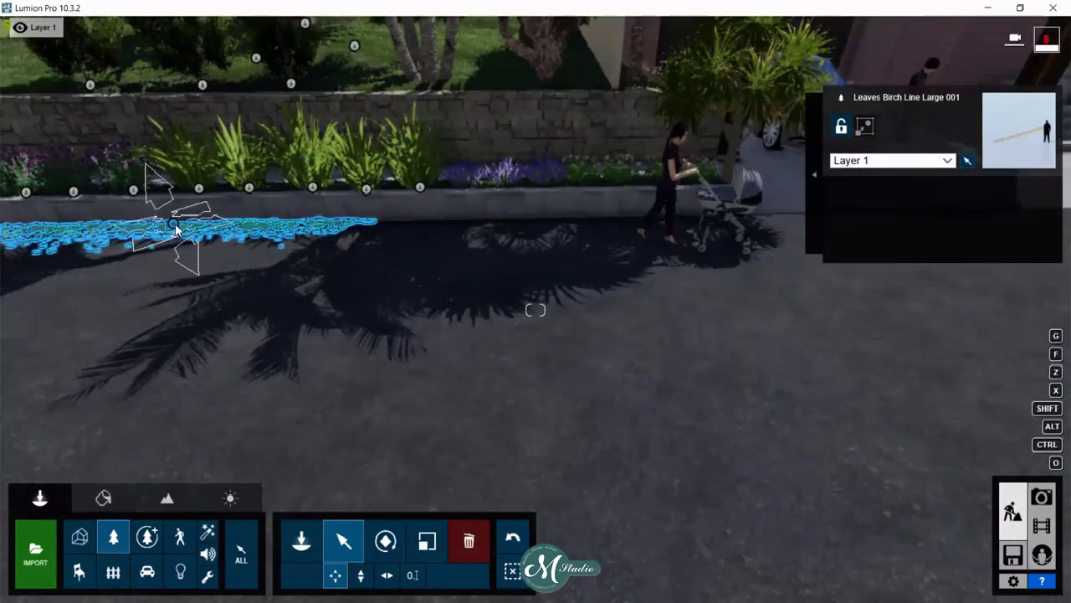
pyautogui.keyDown('alt'); pyautogui.moveTo(173, 225); pyautogui.dragTo(575, 223); pyautogui.keyUp('alt')
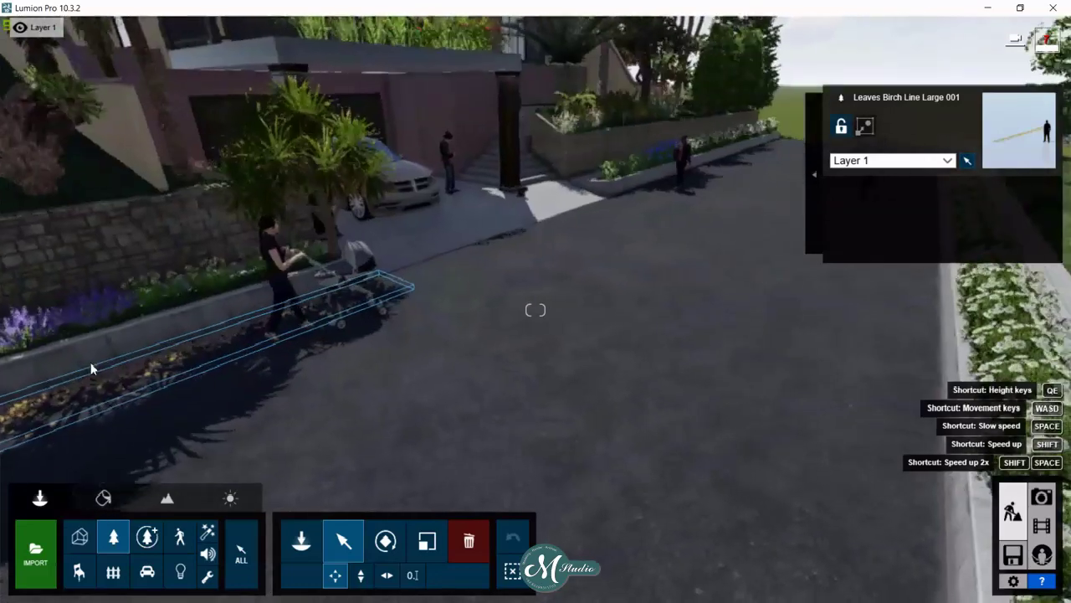
pyautogui.moveTo(319, 340); pyautogui.dragTo(161, 355, button='right')
pyautogui.keyDown('alt'); pyautogui.moveTo(161, 356); pyautogui.dragTo(641, 192); pyautogui.keyUp('alt')
pyautogui.moveTo(638, 232); pyautogui.dragTo(586, 192, button='right')
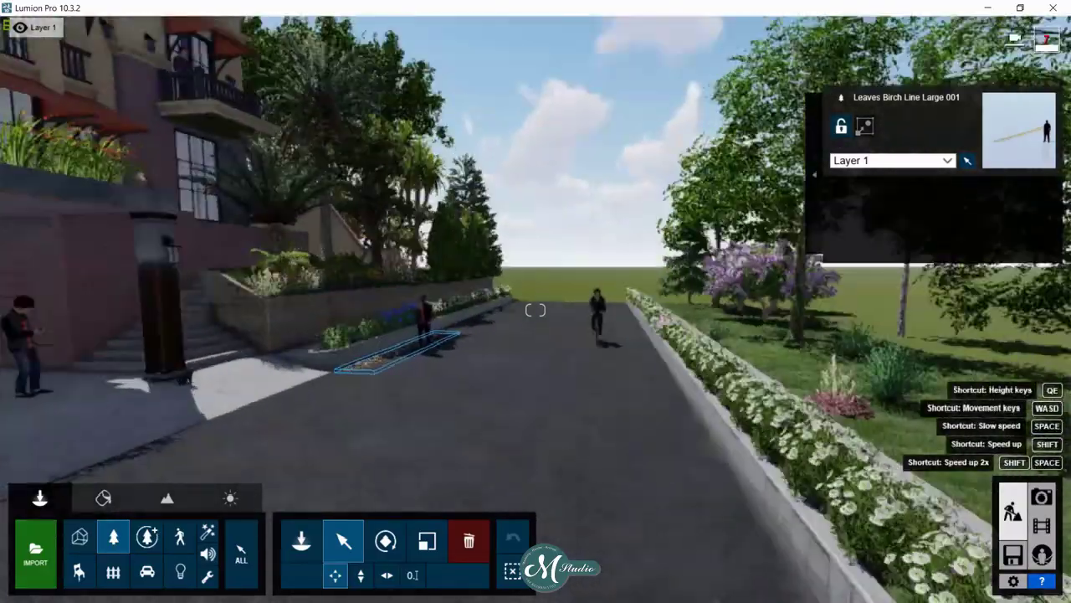
pyautogui.moveTo(535, 310); pyautogui.dragTo(536, 310, button='right')
pyautogui.click(186, 254)
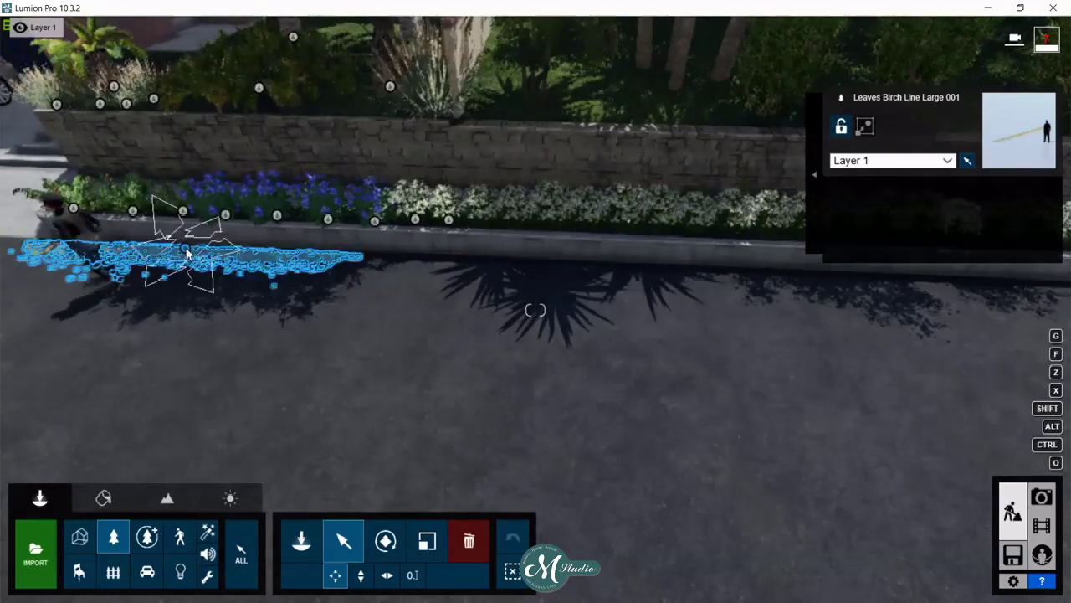
pyautogui.moveTo(192, 253); pyautogui.dragTo(199, 255)
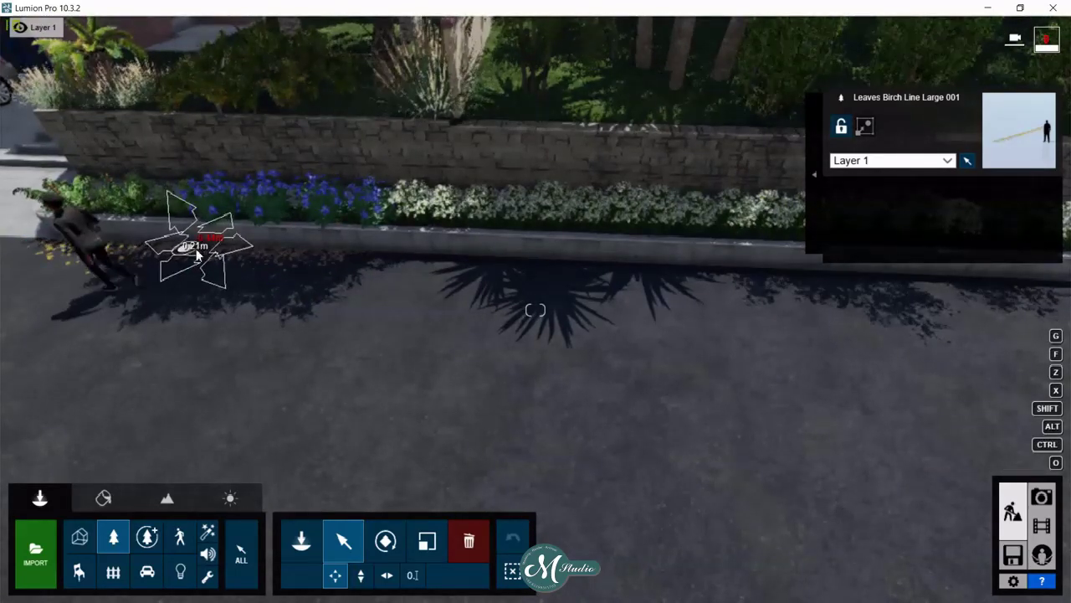
pyautogui.moveTo(199, 255)
pyautogui.mouseDown()
pyautogui.moveTo(719, 275)
pyautogui.moveTo(693, 276)
pyautogui.mouseUp()
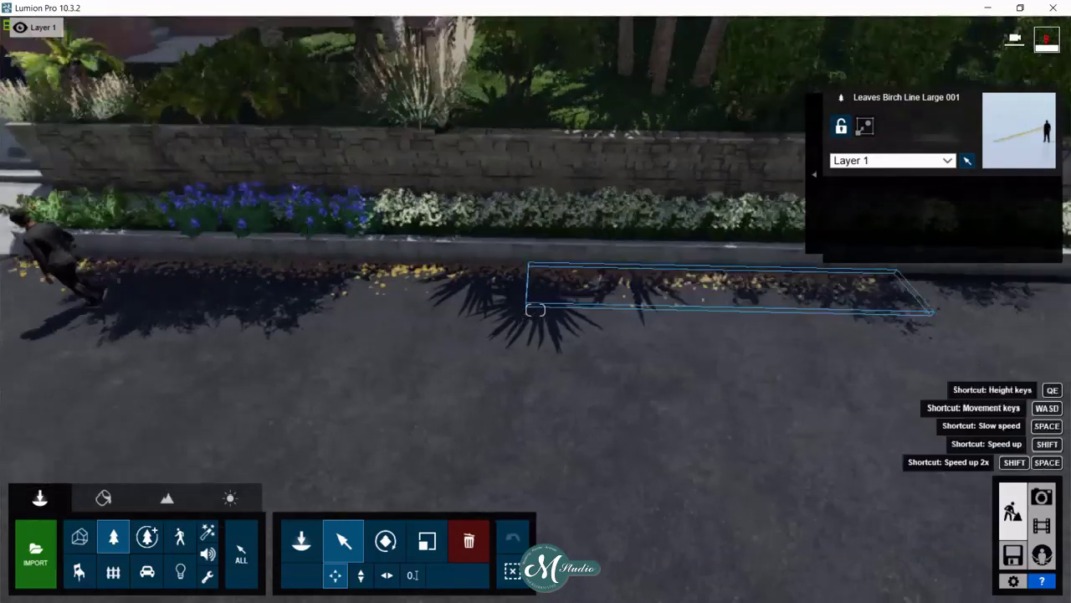
# - Copy the leaf line farther along the curb
pyautogui.moveTo(694, 276); pyautogui.dragTo(507, 322, button='right')
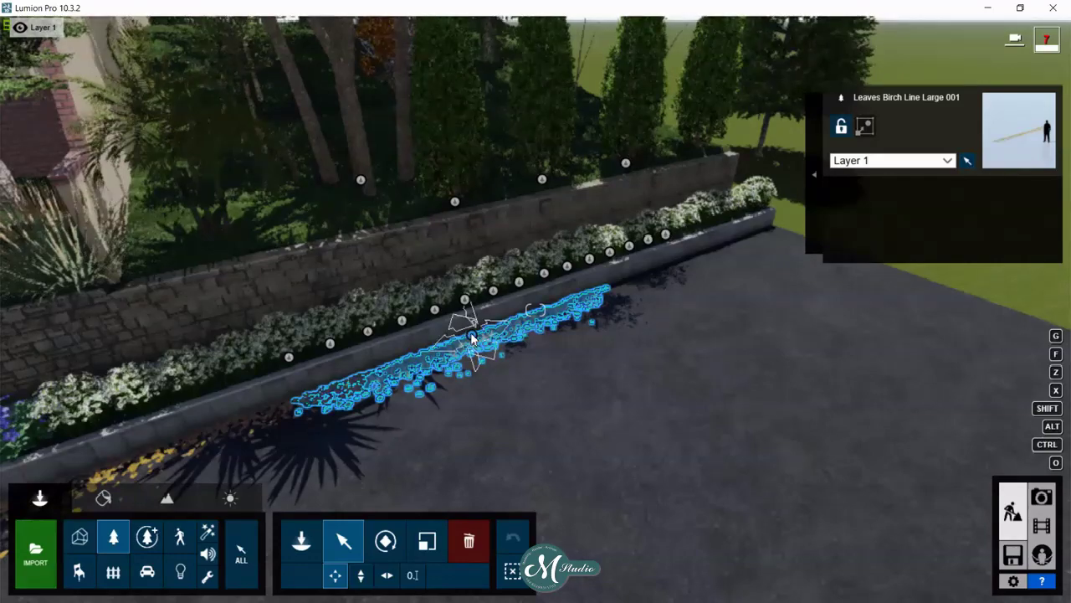
pyautogui.keyDown('alt'); pyautogui.moveTo(473, 337); pyautogui.dragTo(689, 263); pyautogui.keyUp('alt')
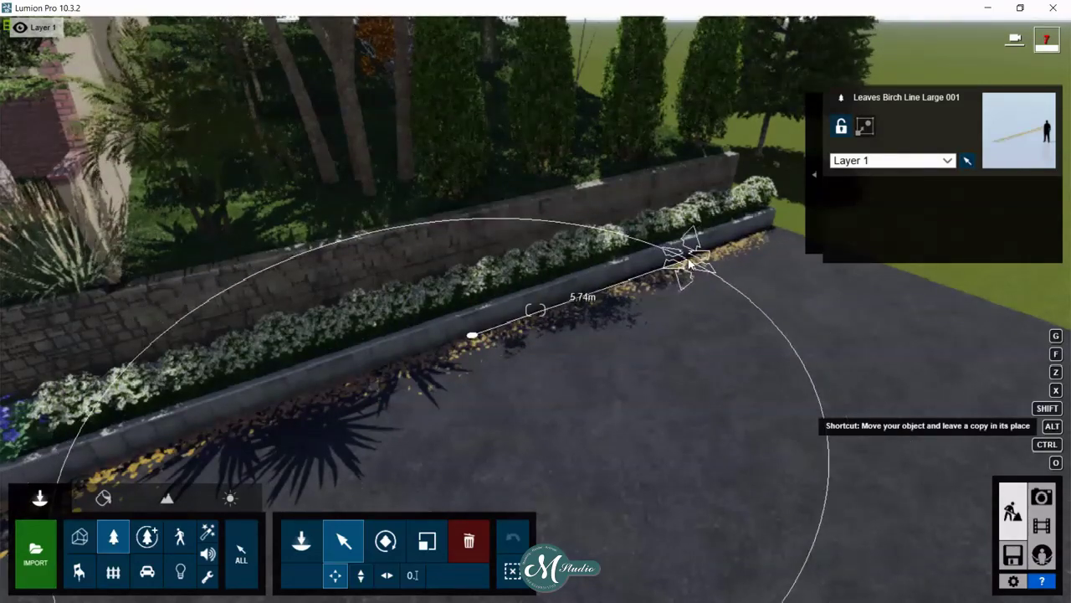
pyautogui.keyDown('alt'); pyautogui.moveTo(689, 263); pyautogui.dragTo(680, 262); pyautogui.keyUp('alt')
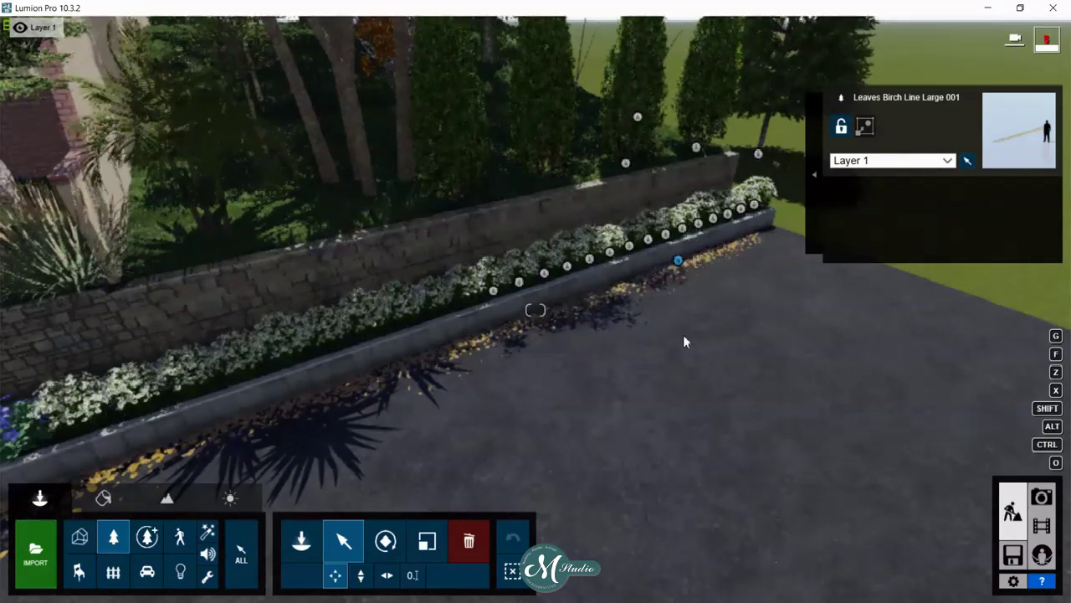
# - Move one leaf line to the left flower-bed curb, rotate it parallel and nudge it snug
pyautogui.moveTo(683, 342); pyautogui.dragTo(723, 291, button='right')
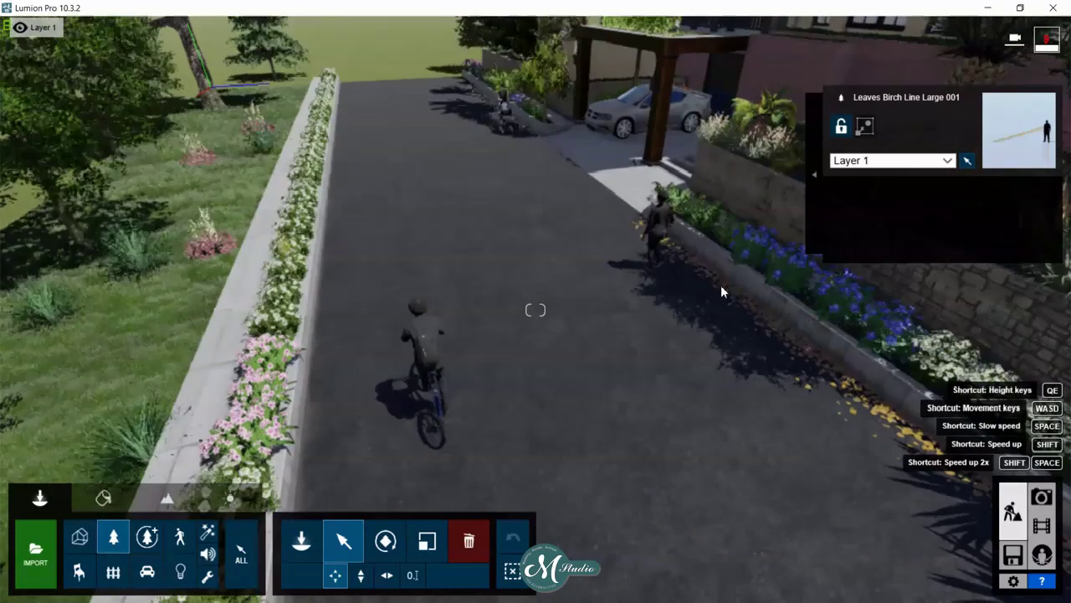
pyautogui.moveTo(511, 303); pyautogui.dragTo(364, 323)
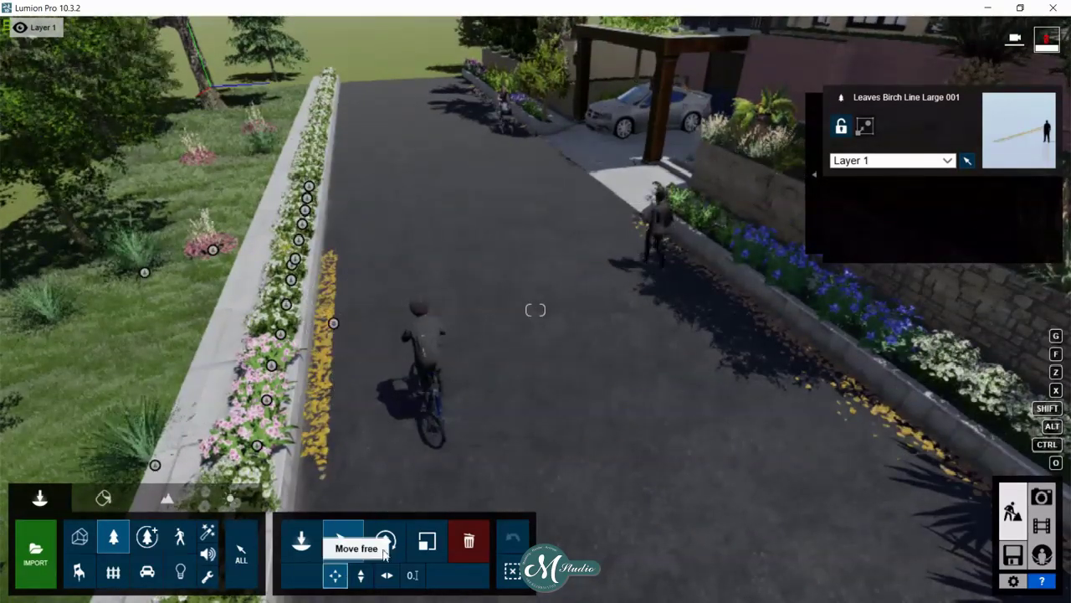
pyautogui.press('r')
pyautogui.moveTo(364, 355); pyautogui.dragTo(257, 343)
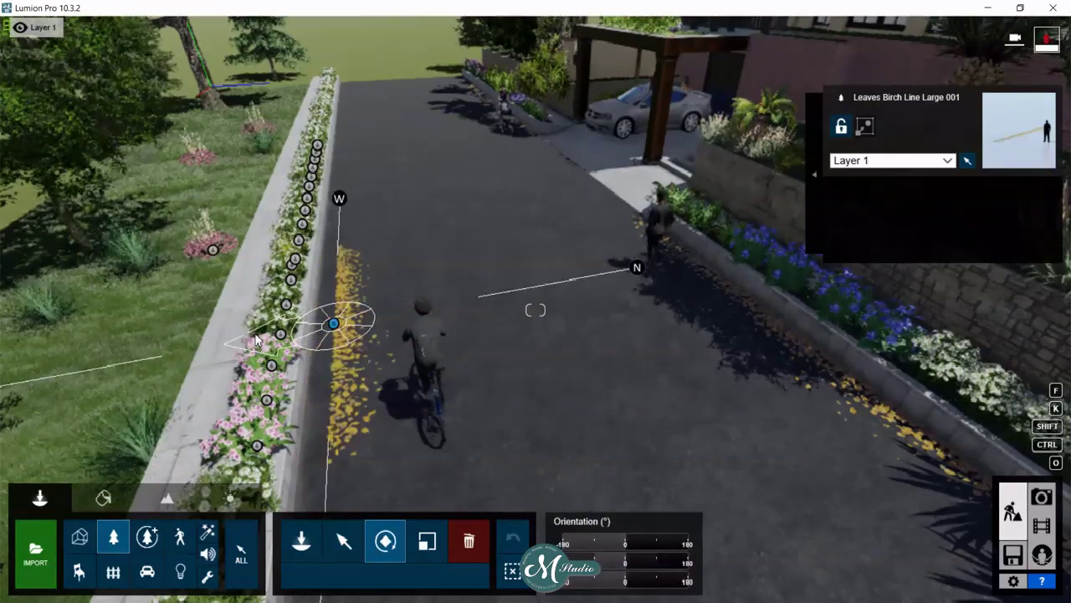
pyautogui.click(344, 542)
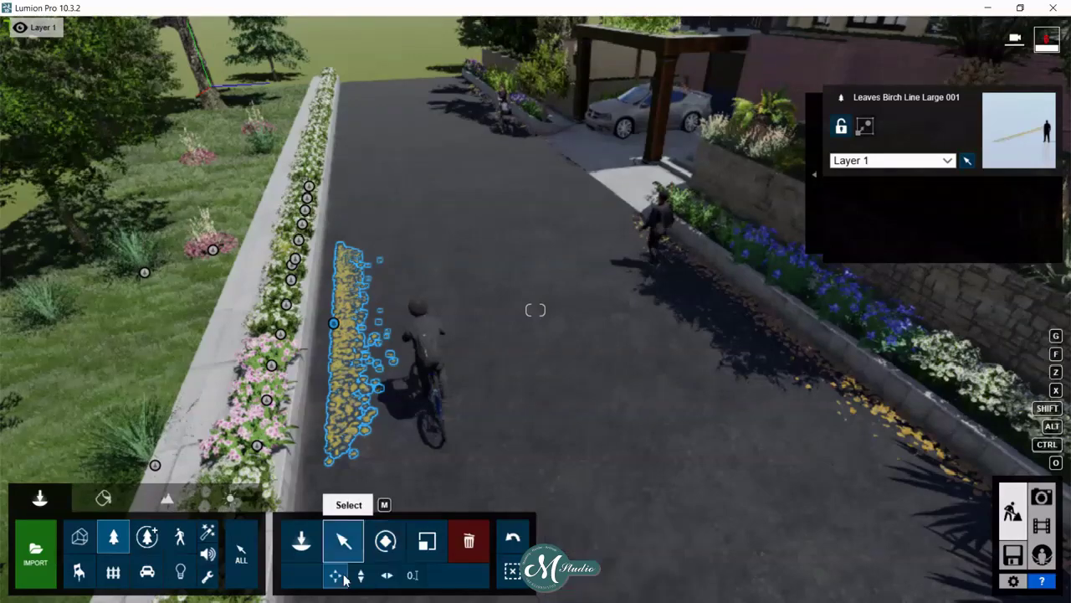
pyautogui.moveTo(333, 323); pyautogui.dragTo(317, 331)
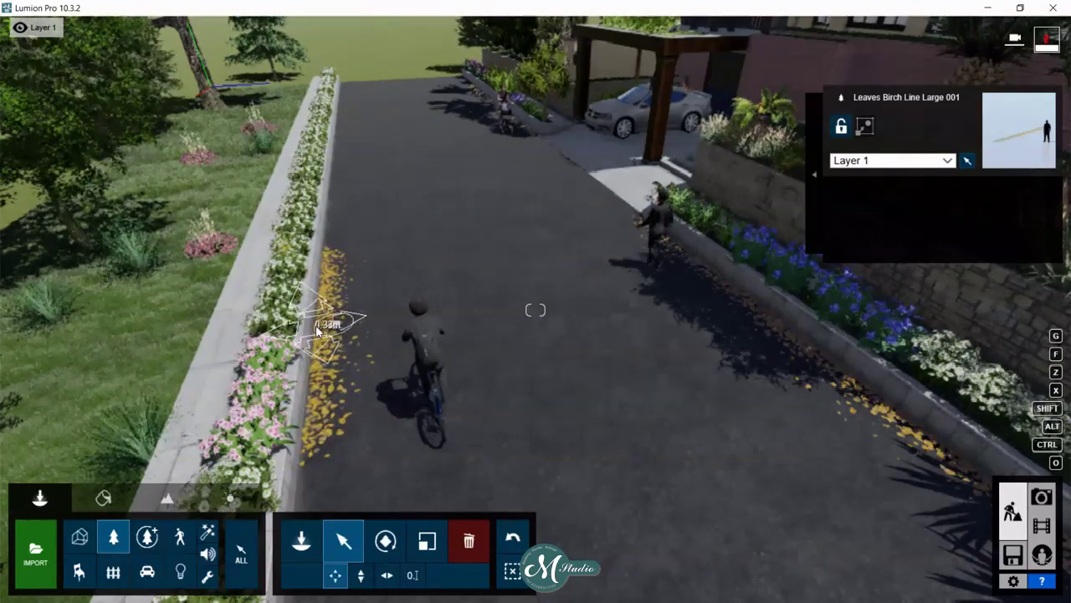
pyautogui.click(385, 542)
pyautogui.click(427, 541)
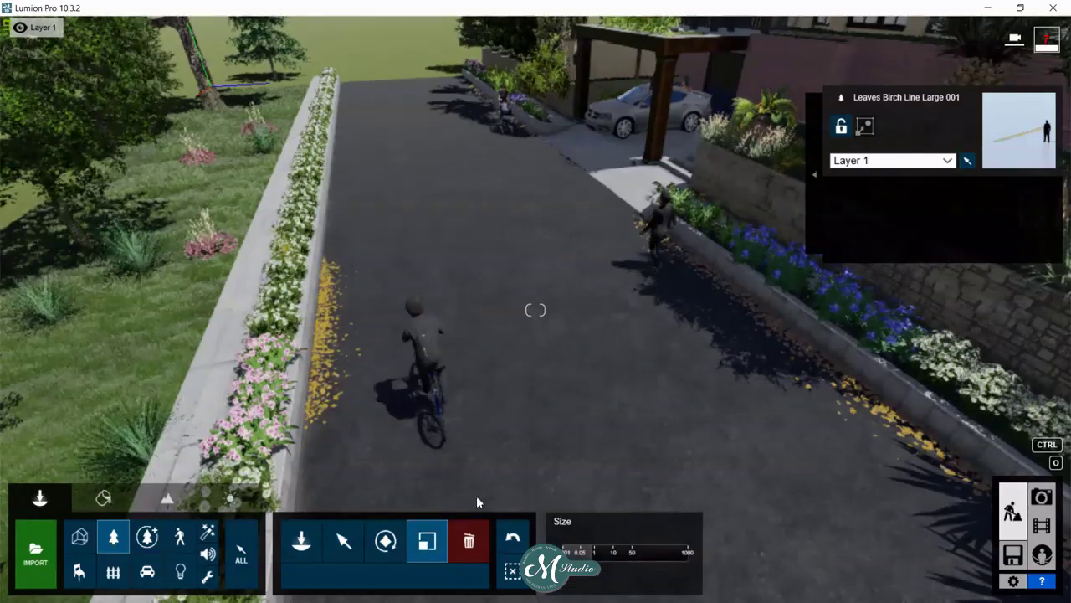
pyautogui.moveTo(593, 552)
pyautogui.moveTo(544, 416); pyautogui.dragTo(544, 416, button='right')
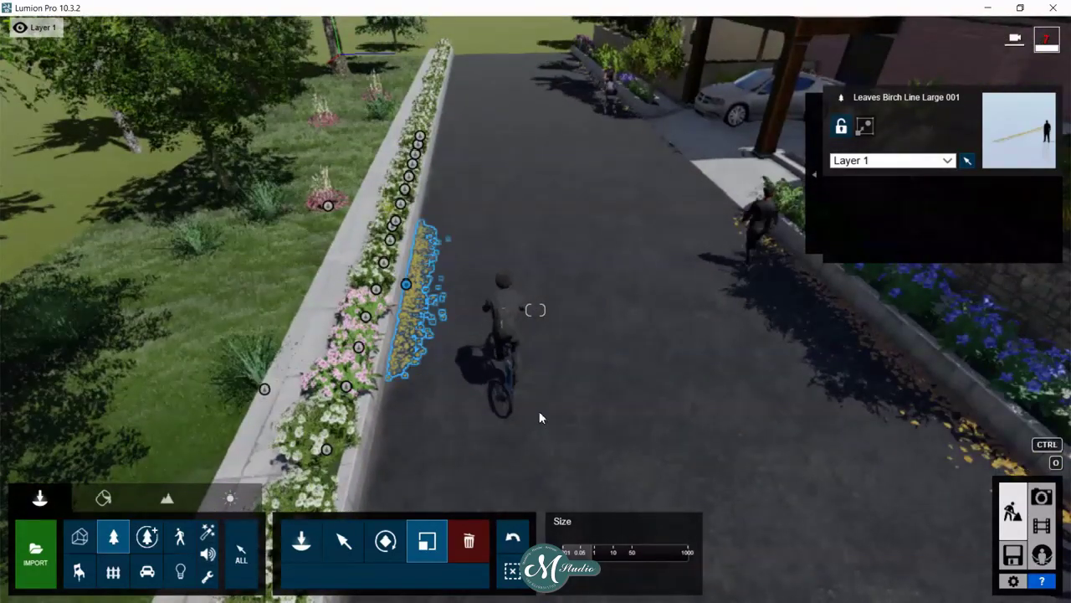
# - Alt-drag copies of the birch leaf strip farther up the curb past the cyclist
pyautogui.click(345, 535)
pyautogui.keyDown('alt'); pyautogui.moveTo(424, 337); pyautogui.dragTo(427, 209); pyautogui.keyUp('alt')
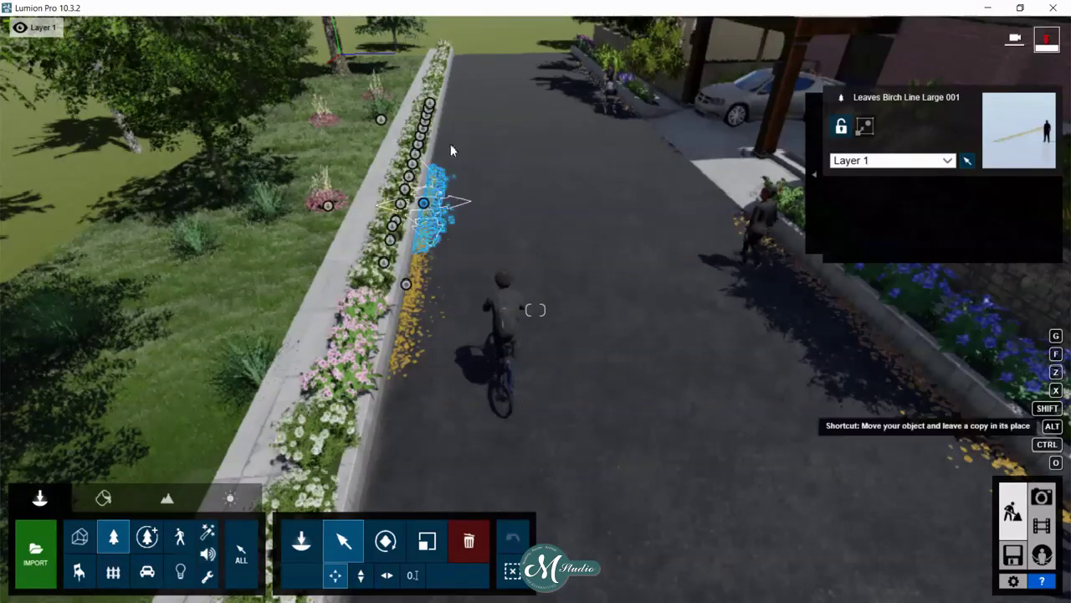
pyautogui.moveTo(427, 210)
pyautogui.keyDown('alt'); pyautogui.mouseDown()
pyautogui.moveTo(440, 151)
pyautogui.moveTo(507, 143)
pyautogui.mouseUp(); pyautogui.keyUp('alt')
pyautogui.moveTo(507, 142)
pyautogui.mouseDown(button='right')
pyautogui.moveTo(507, 92)
pyautogui.moveTo(467, 176)
pyautogui.mouseUp(button='right')
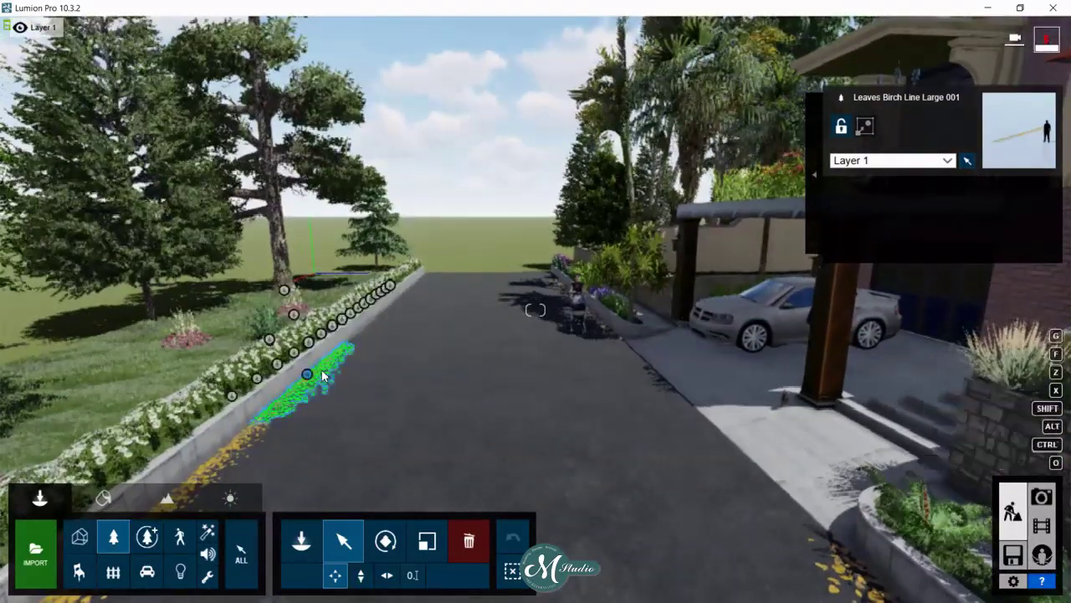
pyautogui.keyDown('alt'); pyautogui.moveTo(321, 370); pyautogui.dragTo(398, 308); pyautogui.keyUp('alt')
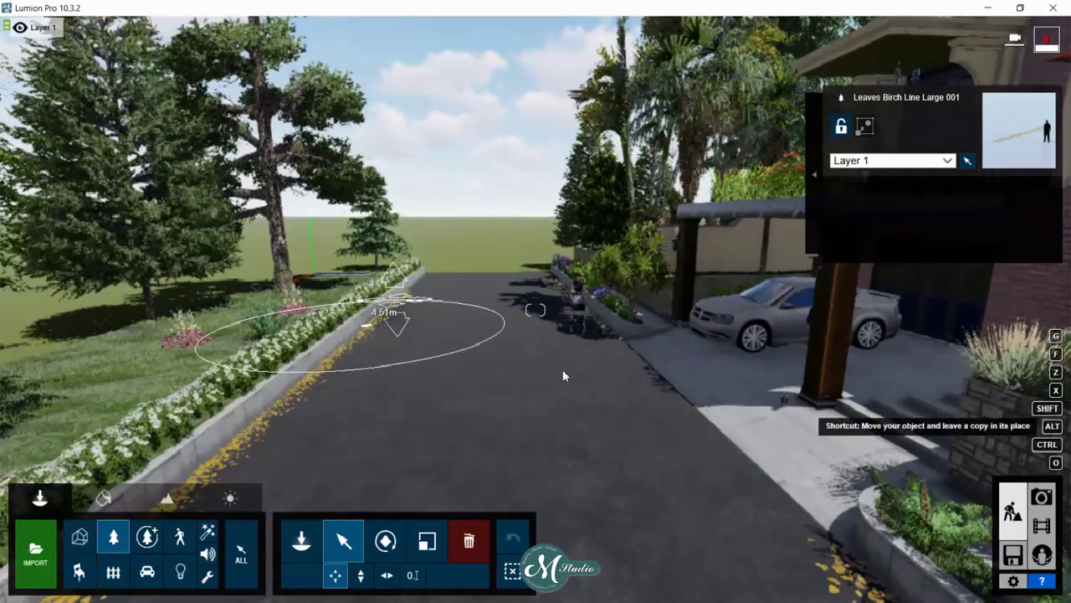
# - Add more leaf strip copies along the right curb and further up the road
pyautogui.scroll(-4, 644, 329)
pyautogui.scroll(-4, 644, 329)
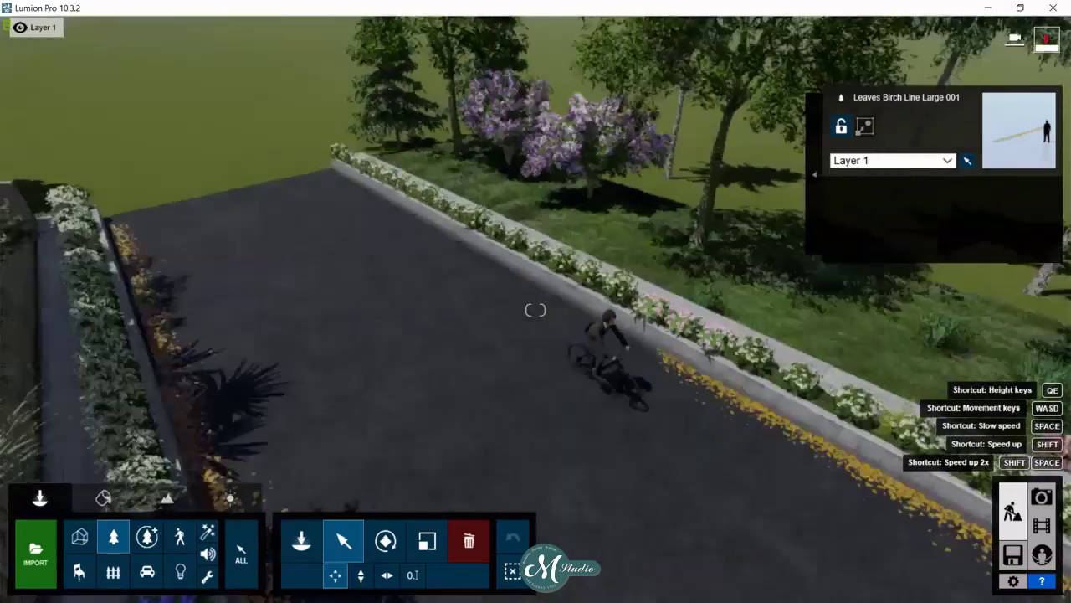
pyautogui.scroll(-2, 644, 329)
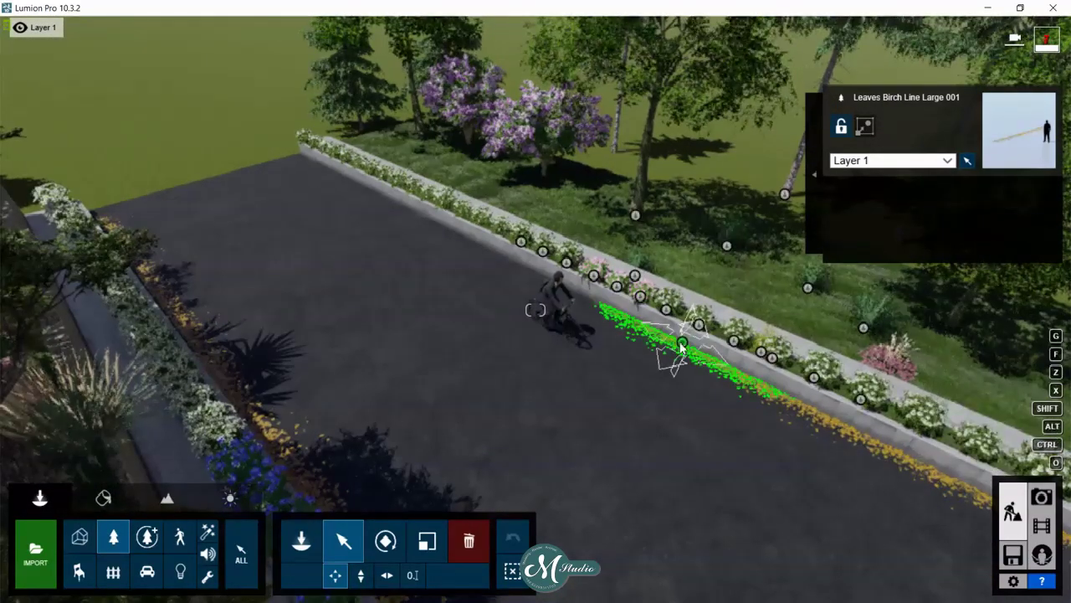
pyautogui.moveTo(645, 333); pyautogui.dragTo(589, 303)
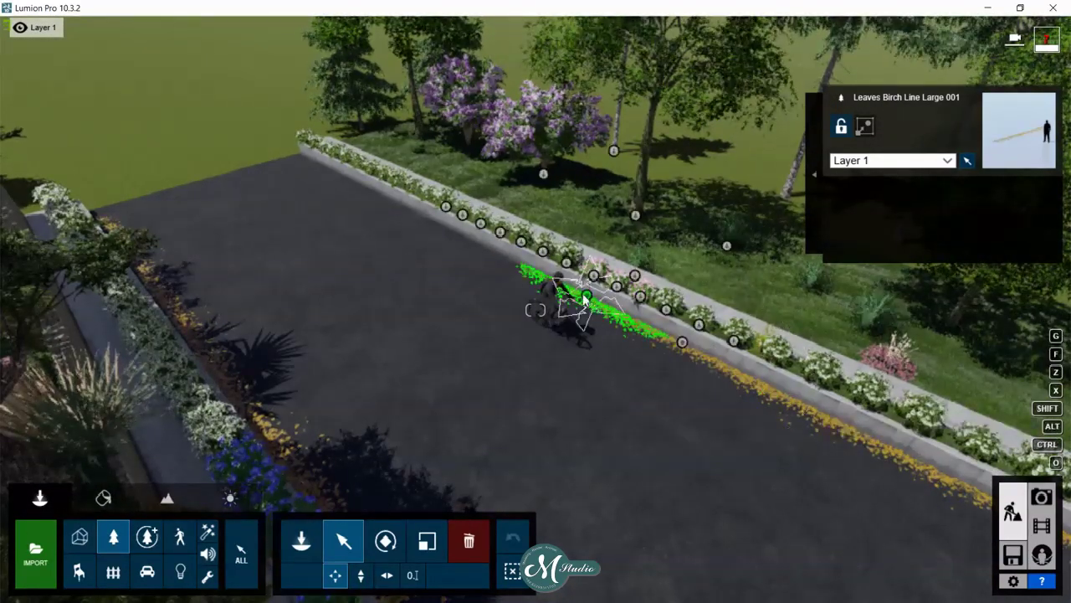
pyautogui.moveTo(491, 258); pyautogui.dragTo(494, 258)
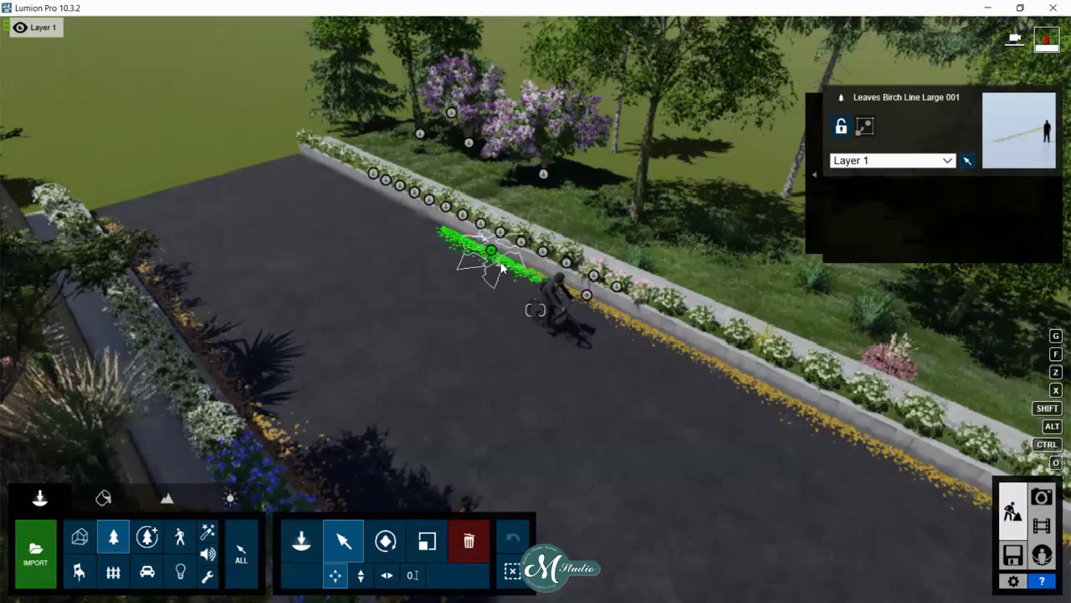
pyautogui.moveTo(418, 212); pyautogui.dragTo(373, 196)
pyautogui.moveTo(400, 330); pyautogui.dragTo(400, 331, button='right')
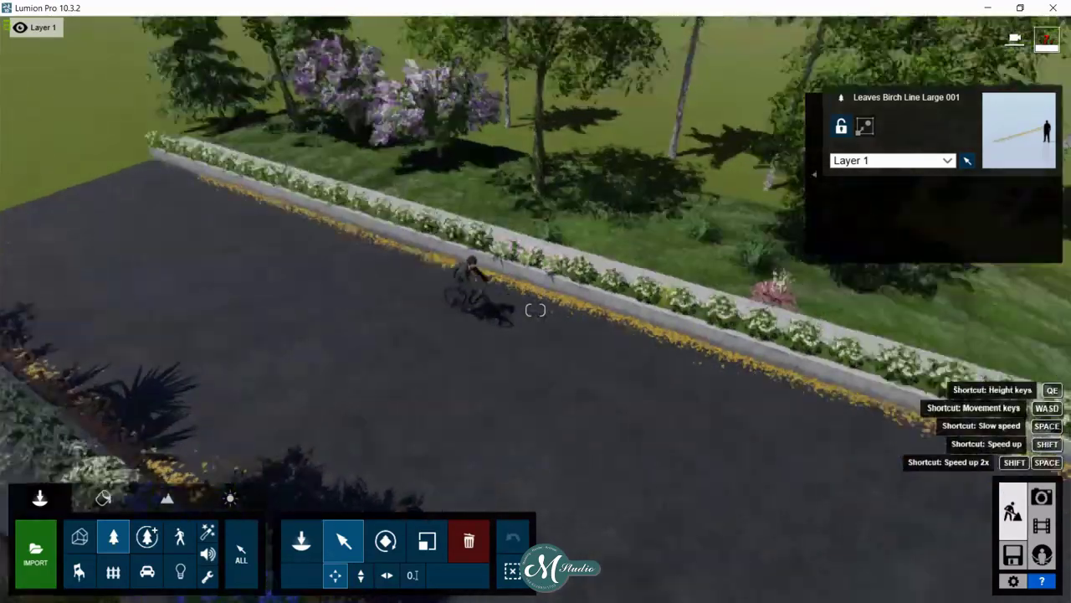
# - Place a scattered fallen-leaves patch from page 2 of the Nature leaves category onto the road
pyautogui.click(115, 537)
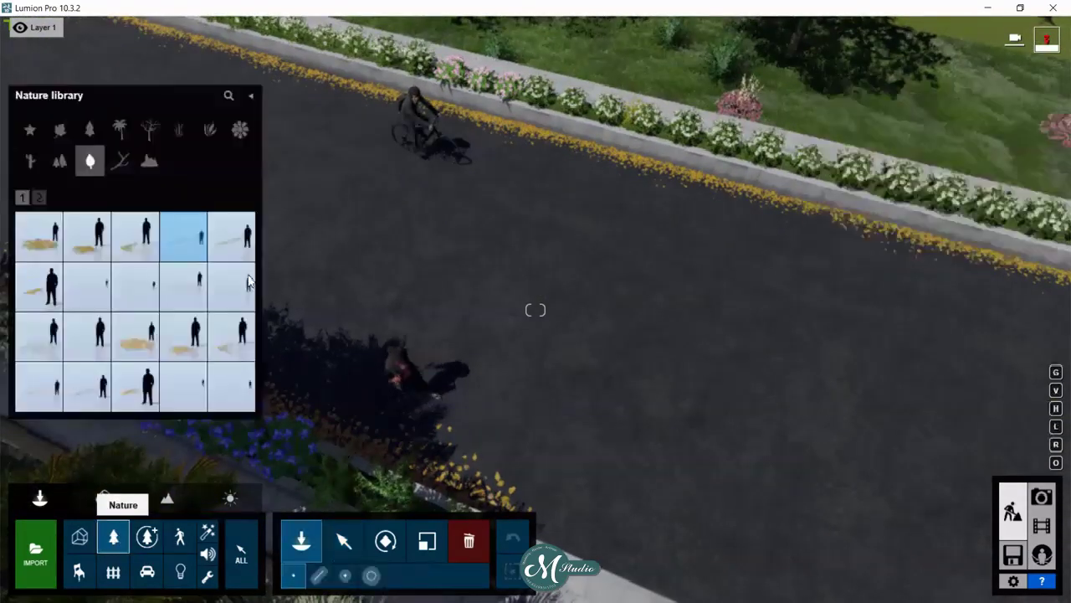
pyautogui.click(38, 198)
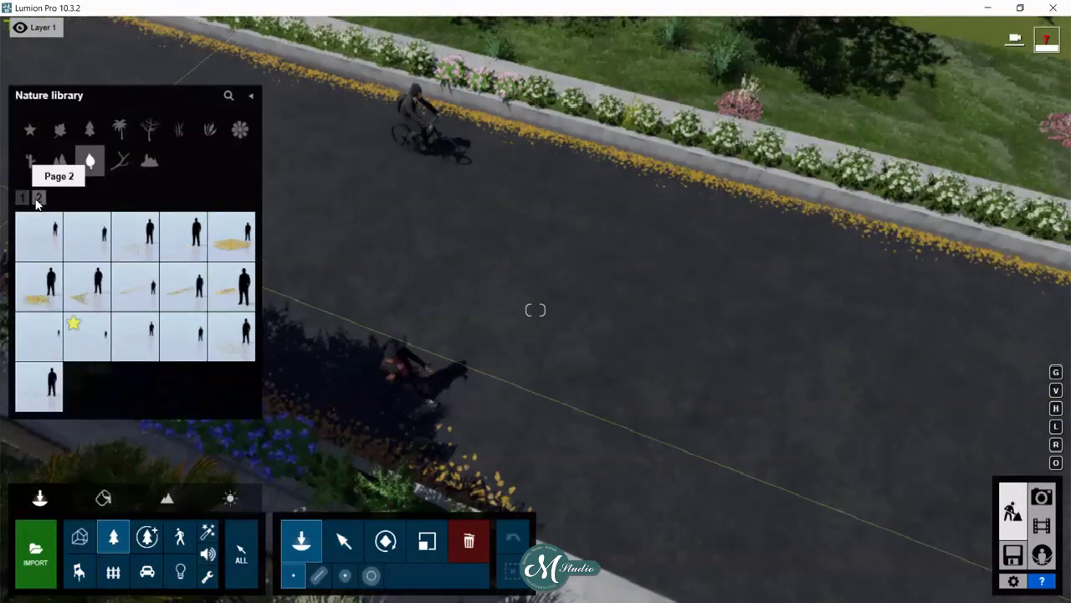
pyautogui.click(39, 236)
pyautogui.click(622, 322)
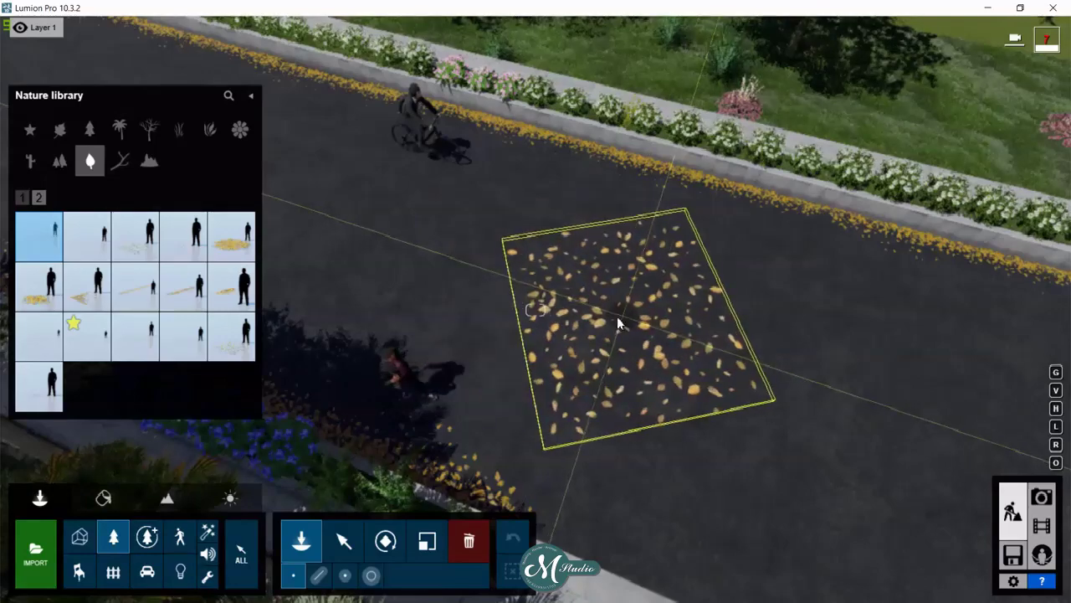
pyautogui.moveTo(622, 323); pyautogui.dragTo(341, 152, button='right')
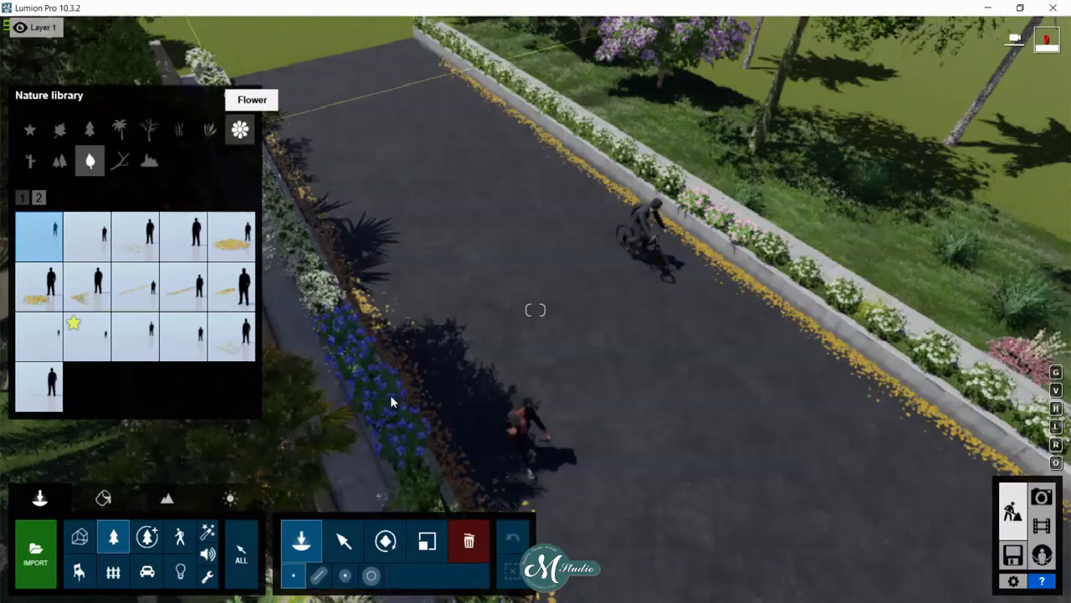
pyautogui.click(343, 540)
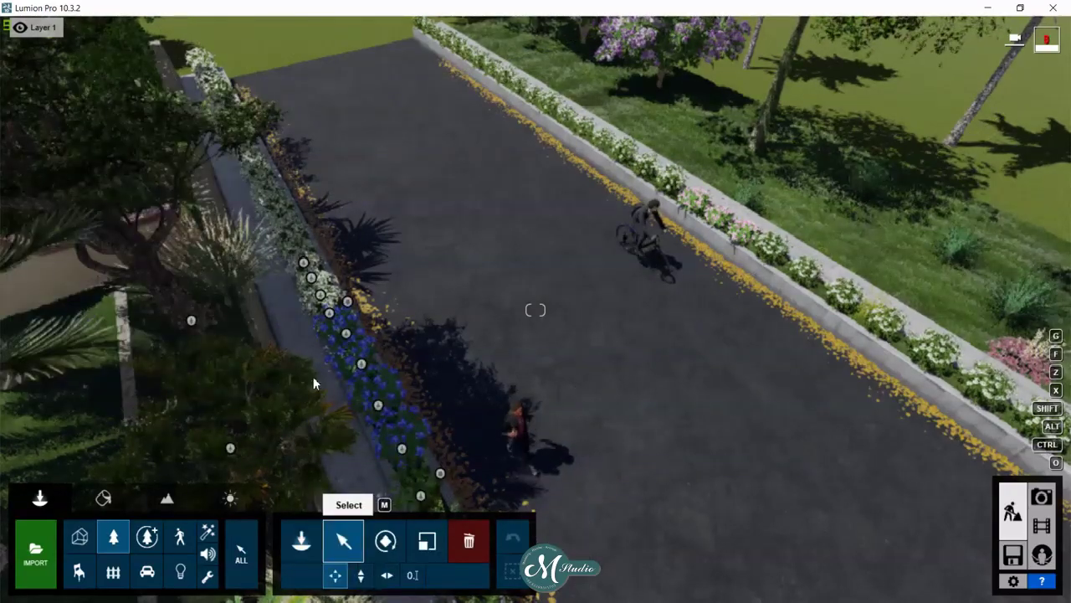
pyautogui.moveTo(535, 310); pyautogui.dragTo(754, 309, button='right')
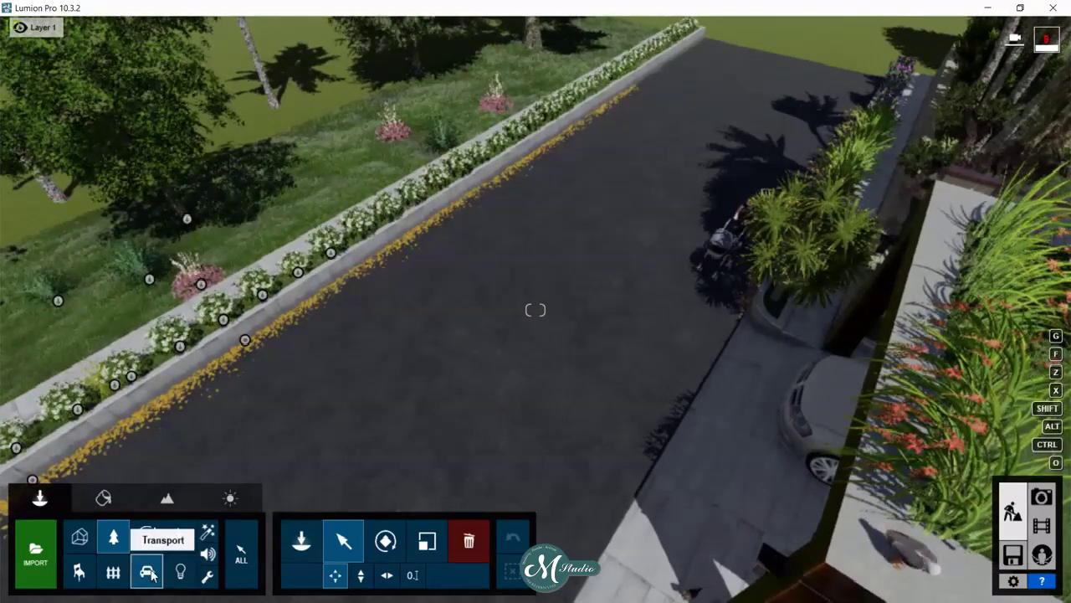
# - Place Car 004 from the Transport library on the road and rotate it to face up the road
pyautogui.click(148, 573)
pyautogui.moveTo(184, 237)
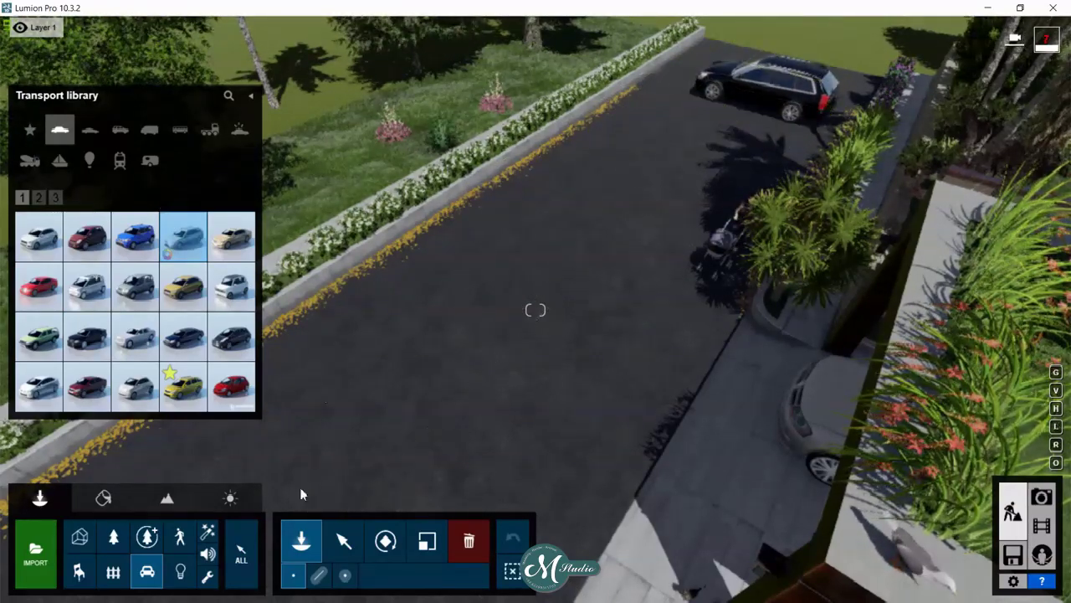
pyautogui.click(385, 540)
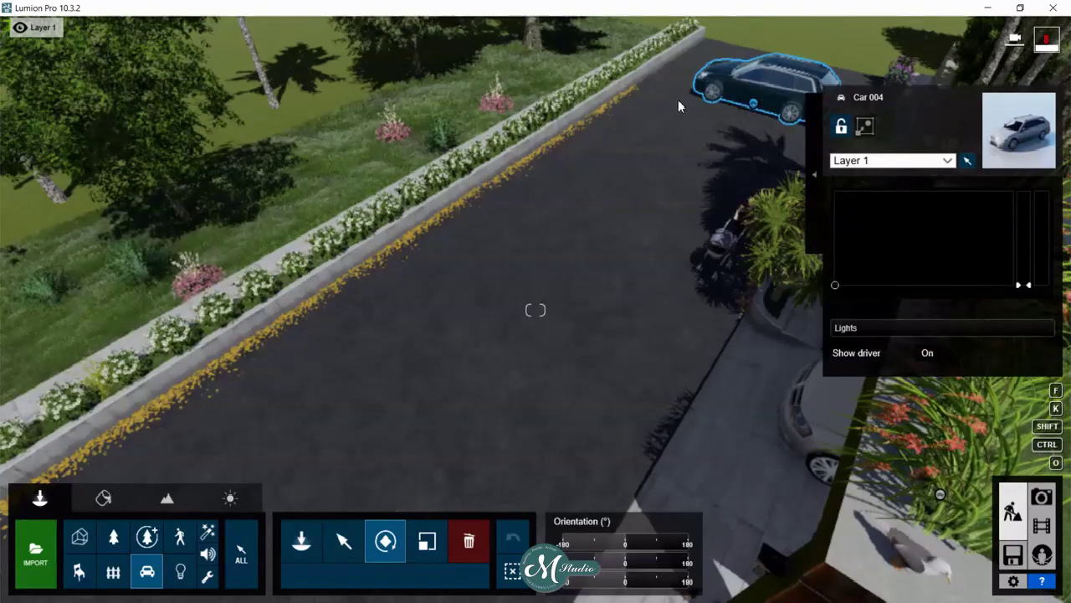
pyautogui.moveTo(754, 103)
pyautogui.mouseDown()
pyautogui.moveTo(713, 155)
pyautogui.moveTo(706, 145)
pyautogui.mouseUp()
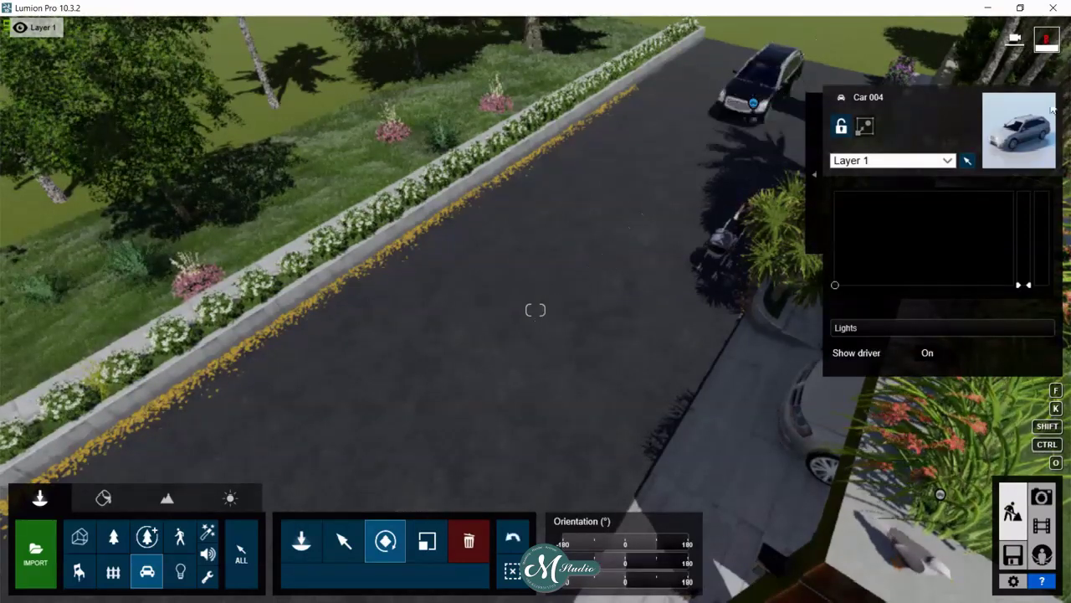
pyautogui.click(343, 540)
pyautogui.moveTo(749, 102); pyautogui.dragTo(736, 142)
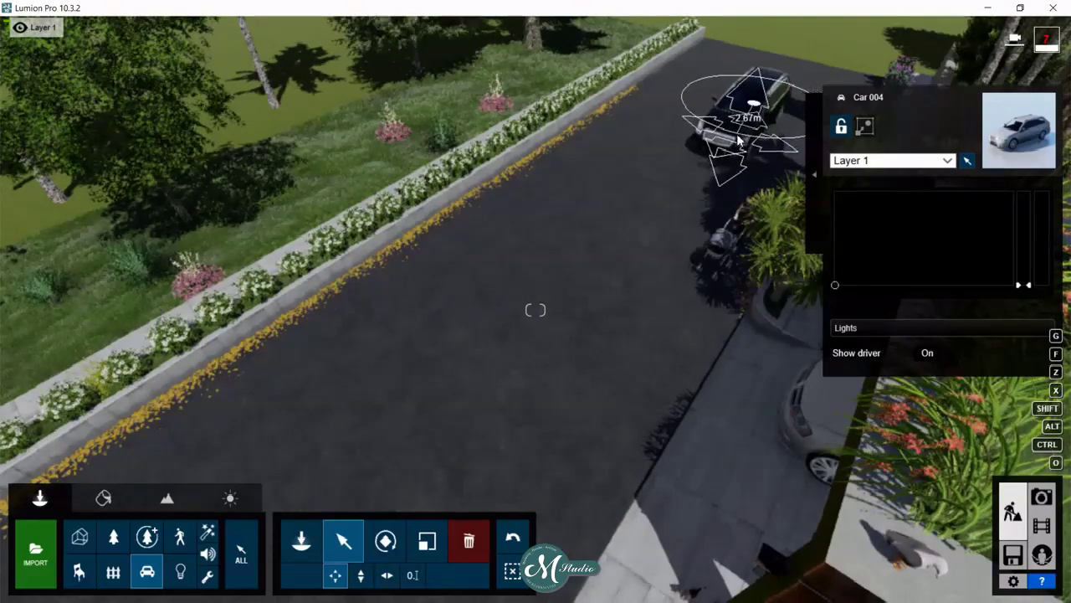
pyautogui.moveTo(737, 142)
pyautogui.mouseDown(button='right')
pyautogui.moveTo(586, 251)
pyautogui.moveTo(621, 239)
pyautogui.mouseUp(button='right')
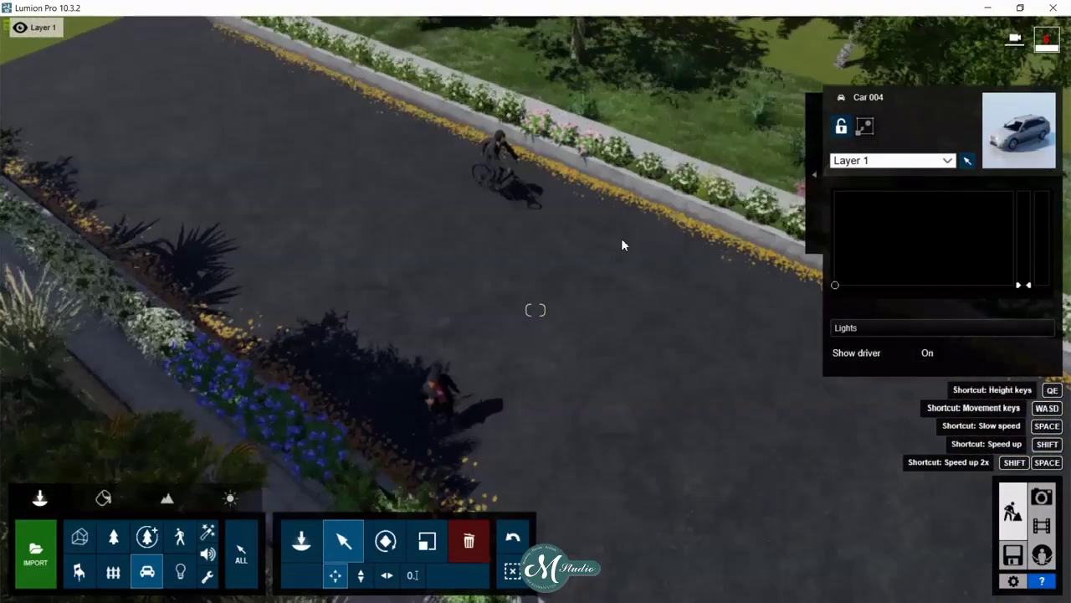
# - Place SportsCar 005 from the Transport SportsCars category beside the blue flower bed
pyautogui.click(148, 576)
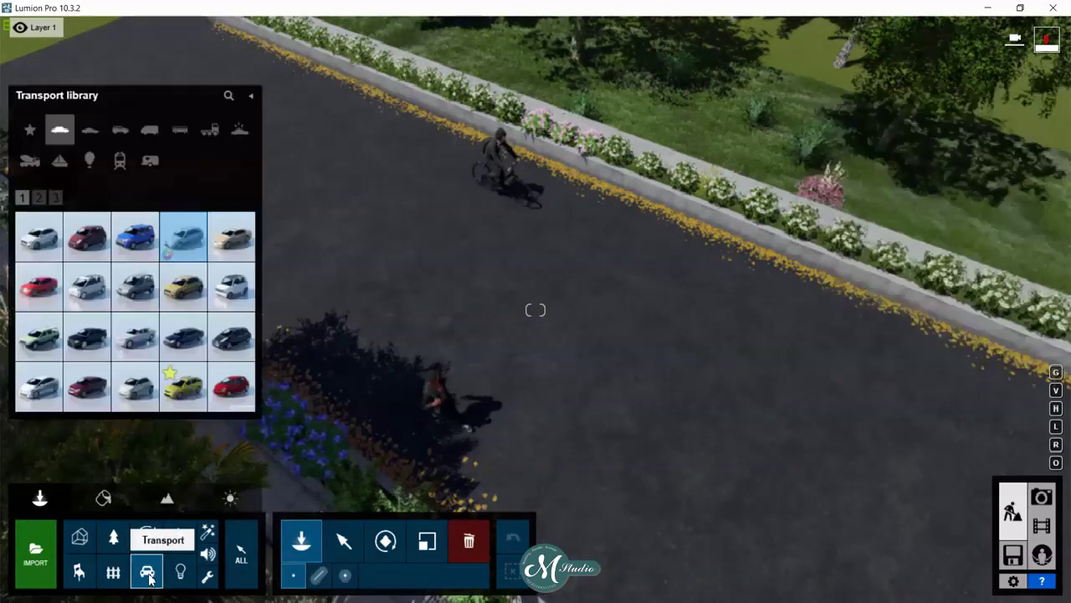
pyautogui.click(40, 197)
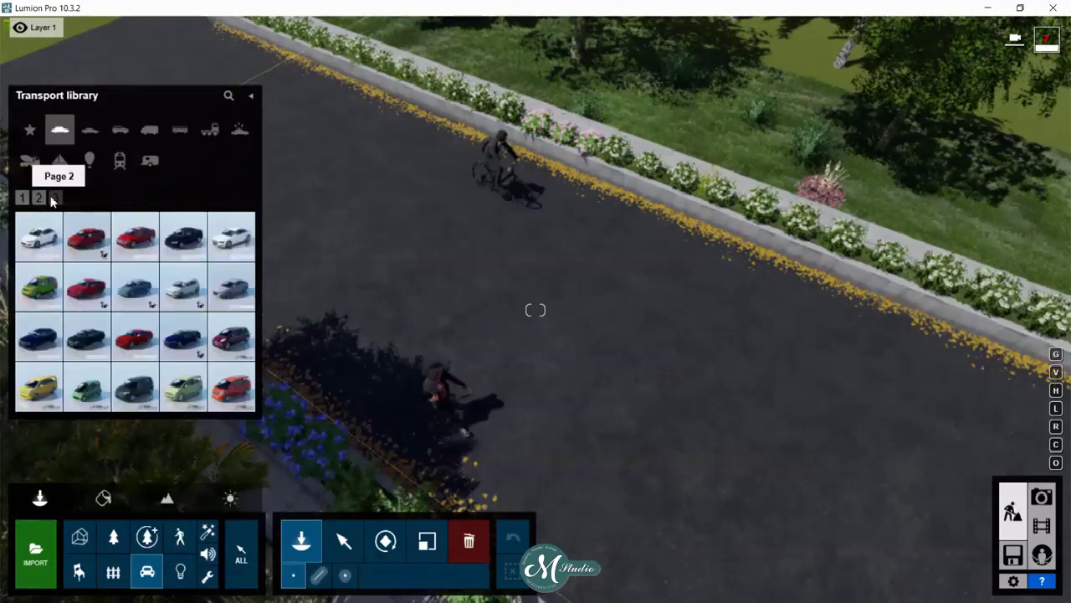
pyautogui.click(55, 198)
pyautogui.click(39, 197)
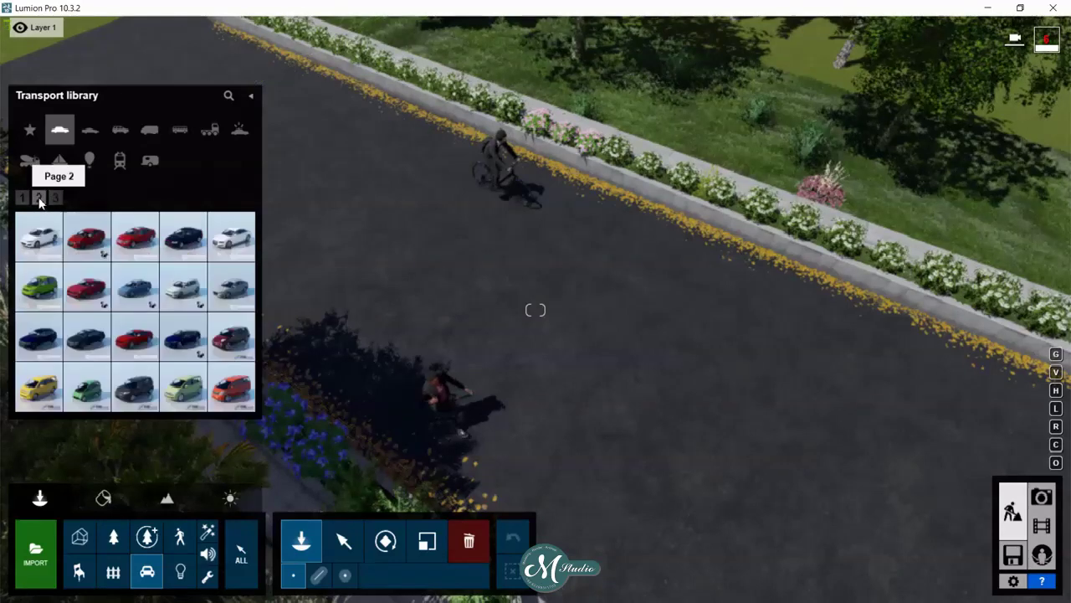
pyautogui.click(90, 128)
pyautogui.moveTo(38, 338)
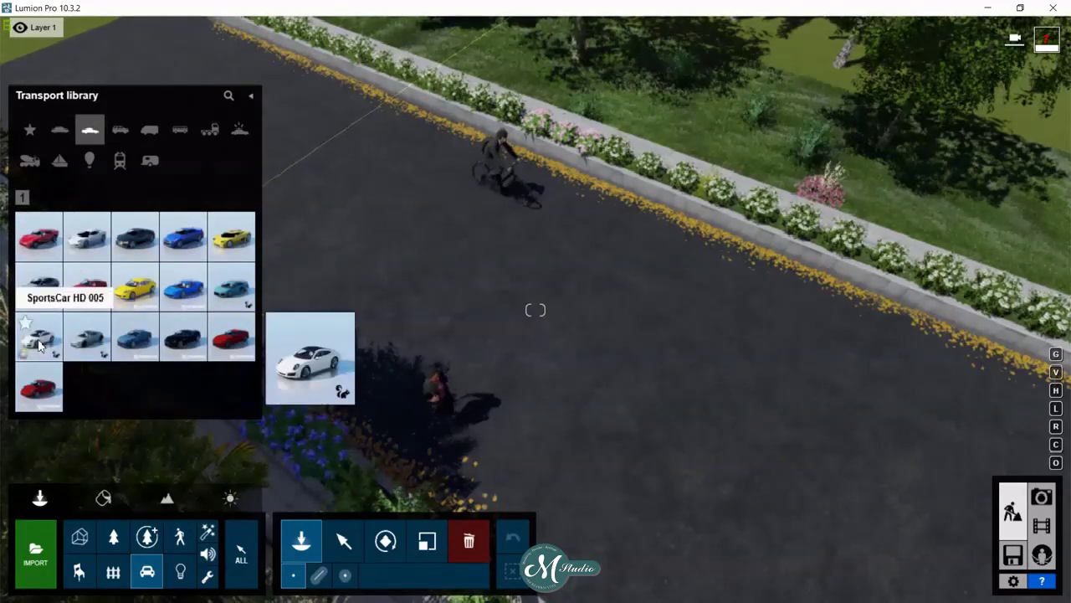
pyautogui.click(567, 346)
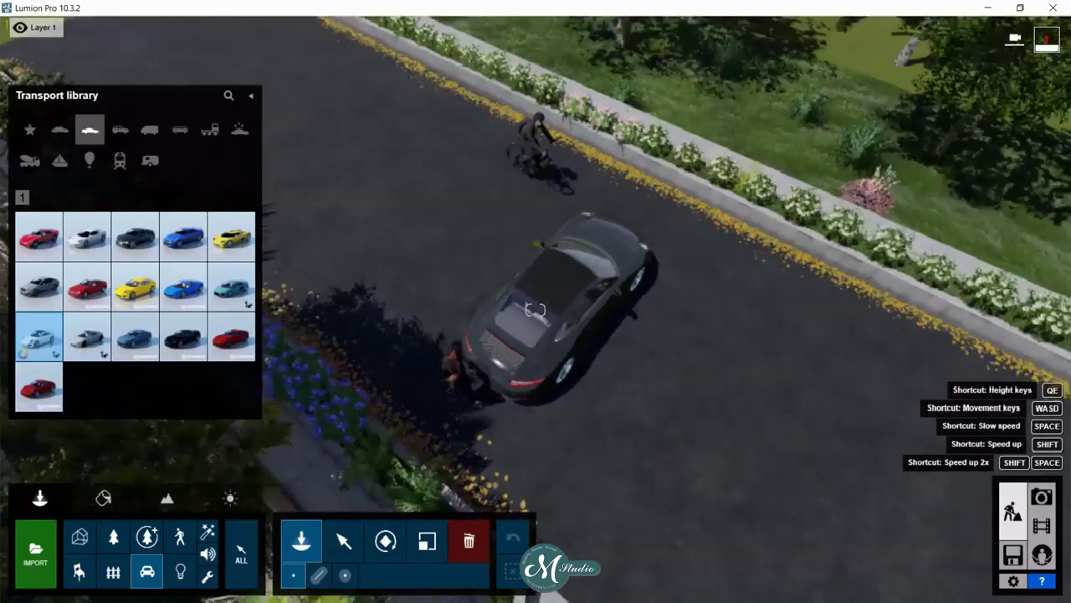
pyautogui.moveTo(567, 346); pyautogui.dragTo(250, 289, button='right')
pyautogui.moveTo(231, 236)
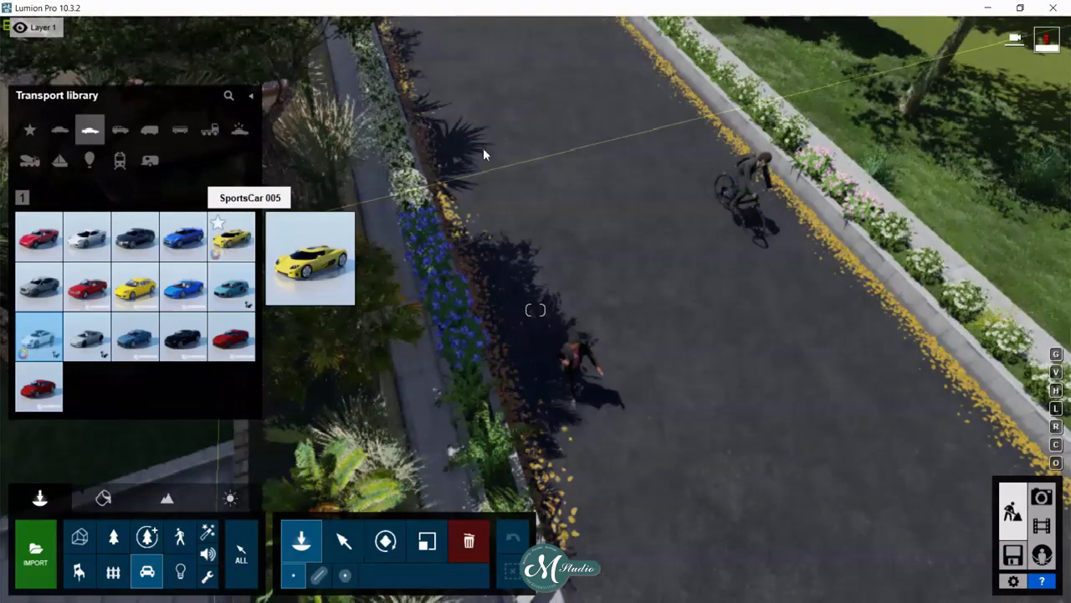
pyautogui.click(472, 152)
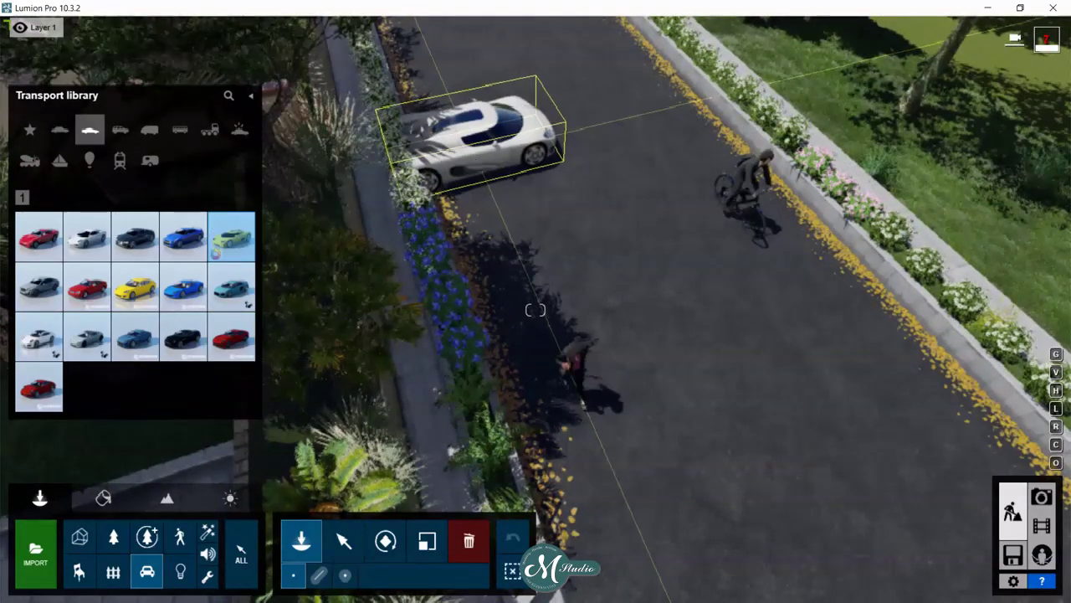
# - Rotate the sports car to face up the road and nudge it slightly down the road
pyautogui.click(385, 541)
pyautogui.moveTo(508, 145); pyautogui.dragTo(505, 216)
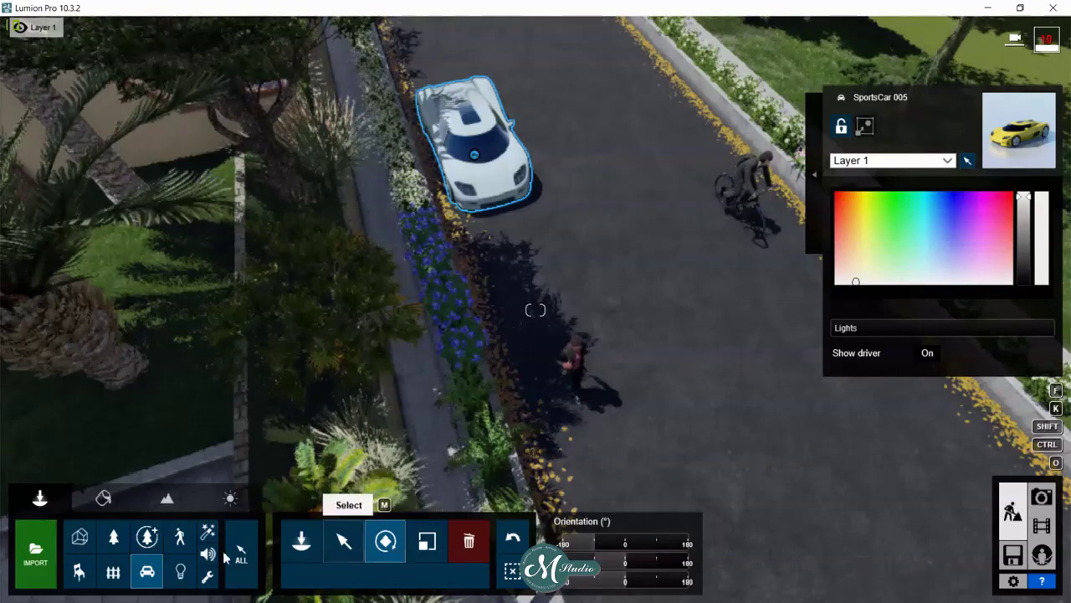
pyautogui.click(343, 542)
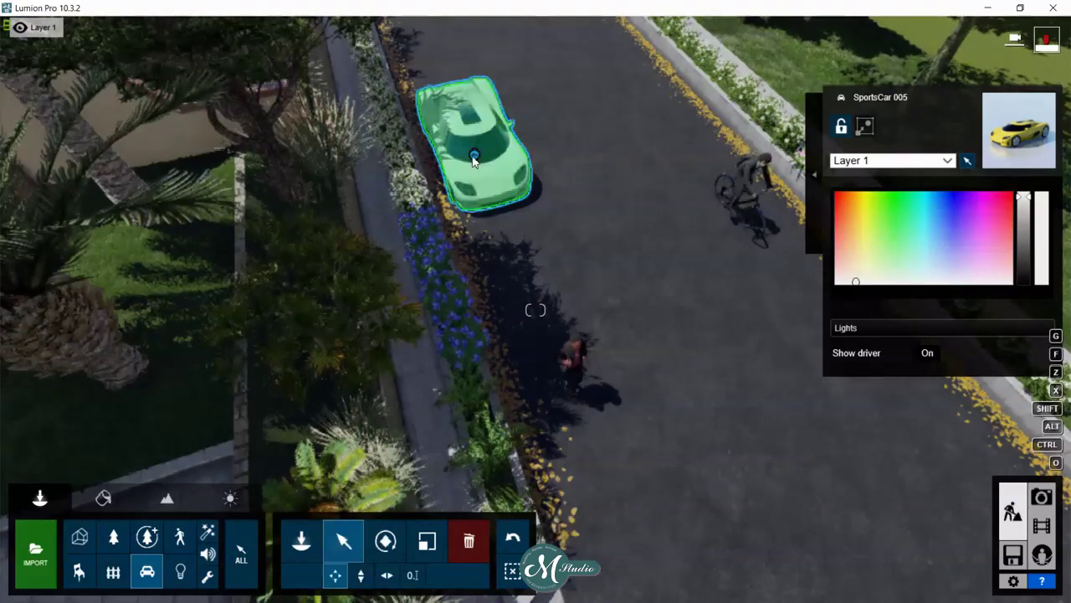
pyautogui.moveTo(471, 171); pyautogui.dragTo(473, 174)
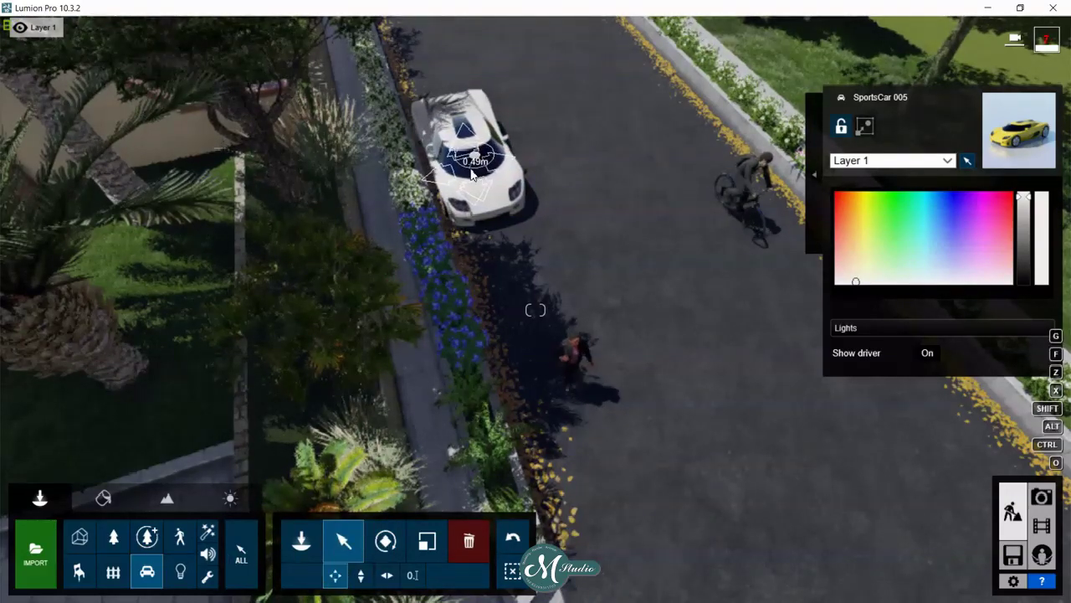
# - In Photo mode, restore photo 1's stored view and try lower, turned camera angles
pyautogui.click(1042, 497)
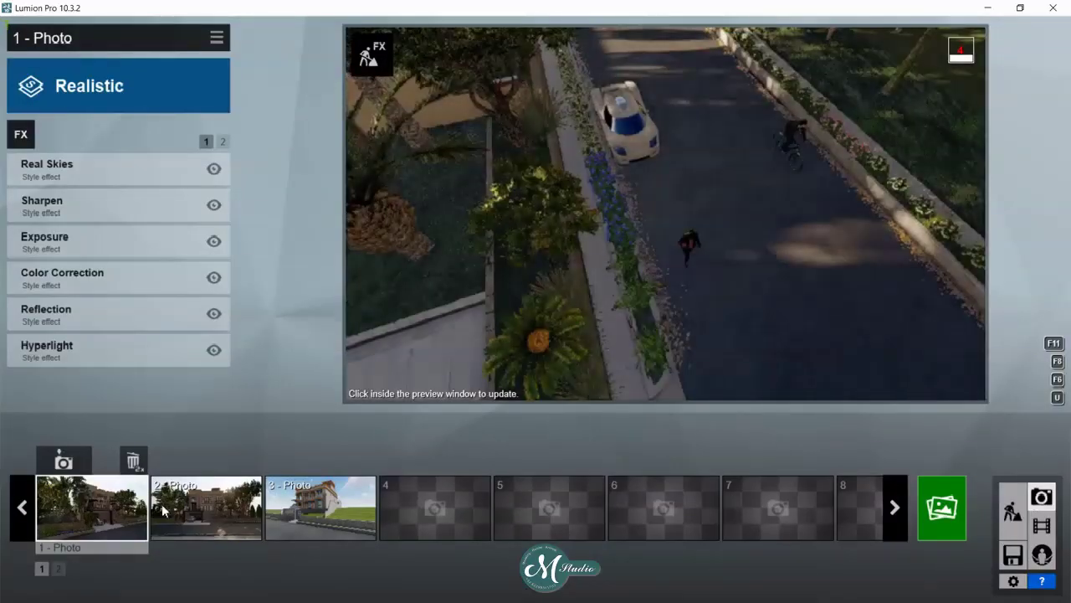
pyautogui.click(107, 508)
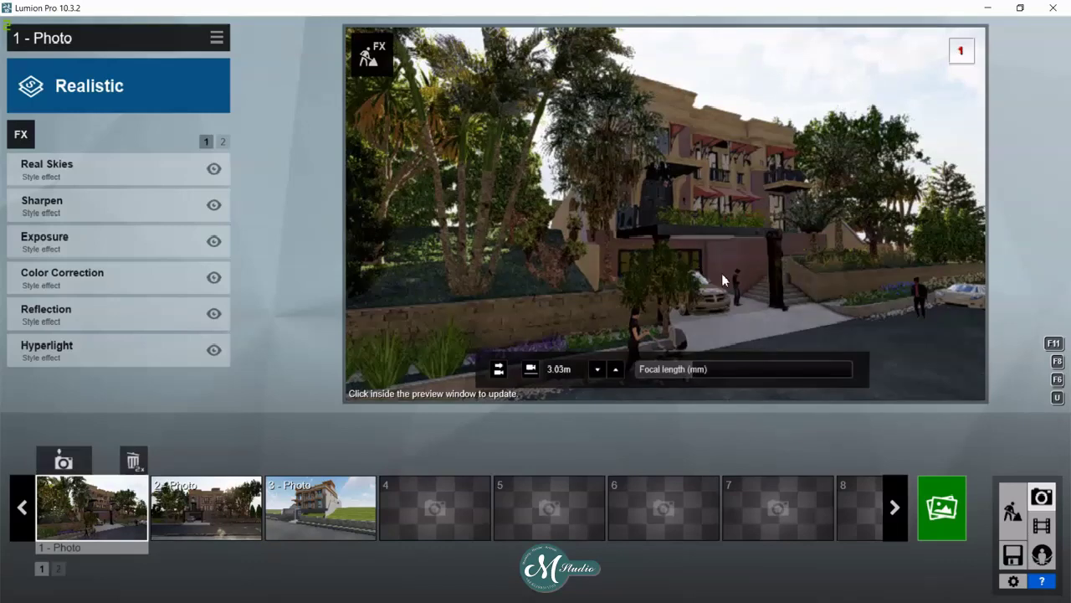
pyautogui.click(762, 292)
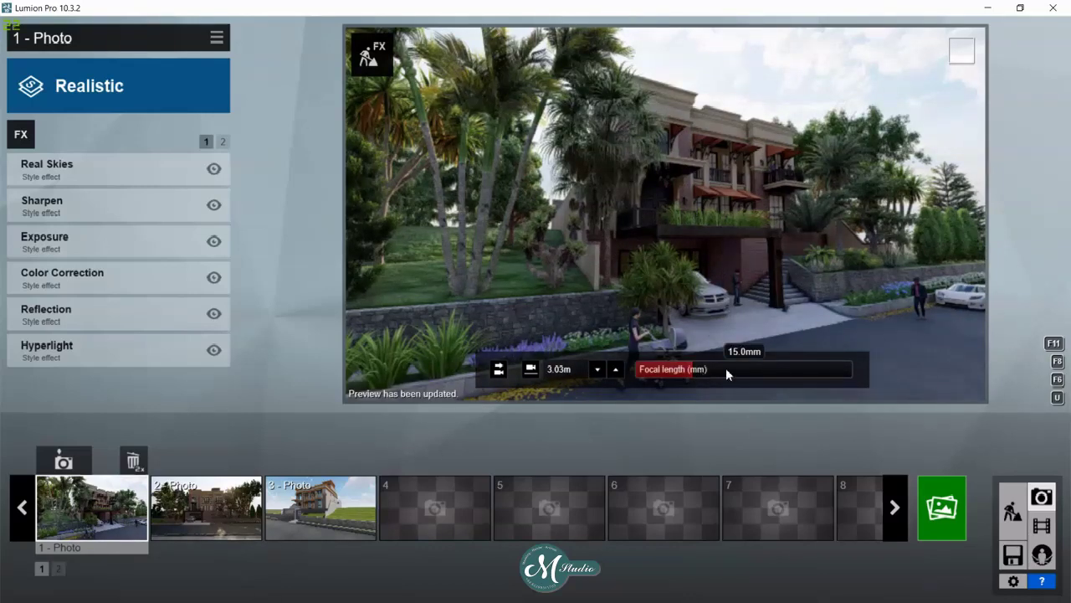
pyautogui.press('e')
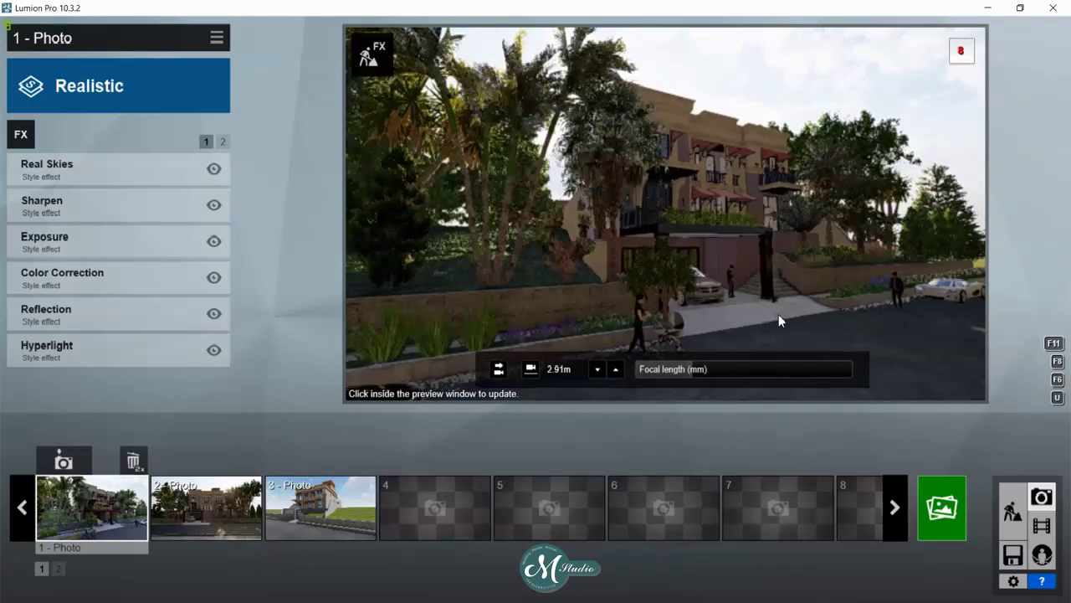
pyautogui.moveTo(780, 313)
pyautogui.mouseDown(button='right')
pyautogui.moveTo(845, 314)
pyautogui.moveTo(736, 309)
pyautogui.mouseUp(button='right')
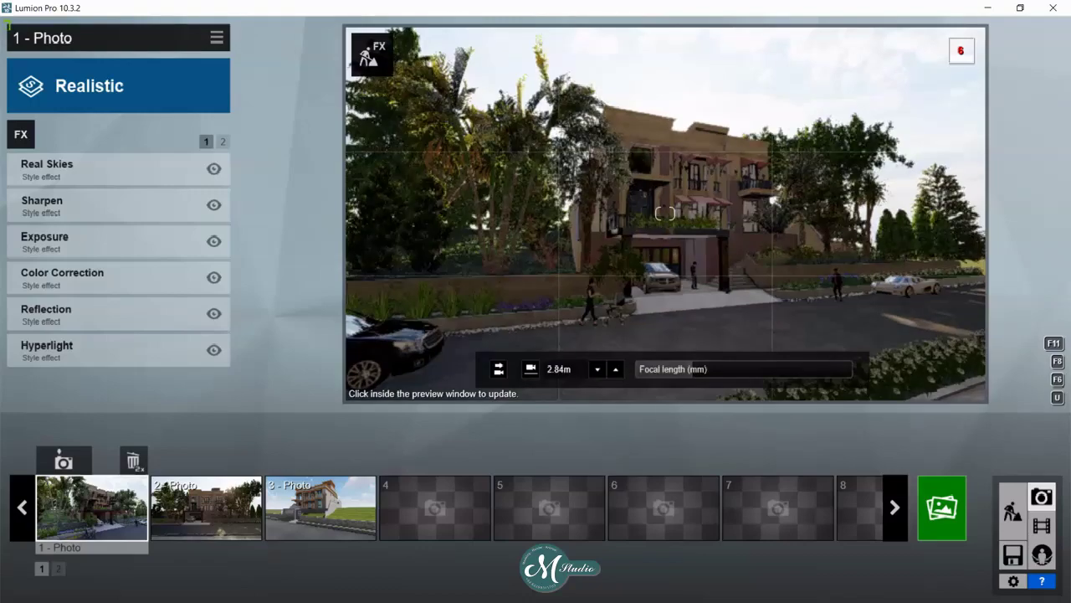
pyautogui.moveTo(737, 310); pyautogui.dragTo(782, 313, button='right')
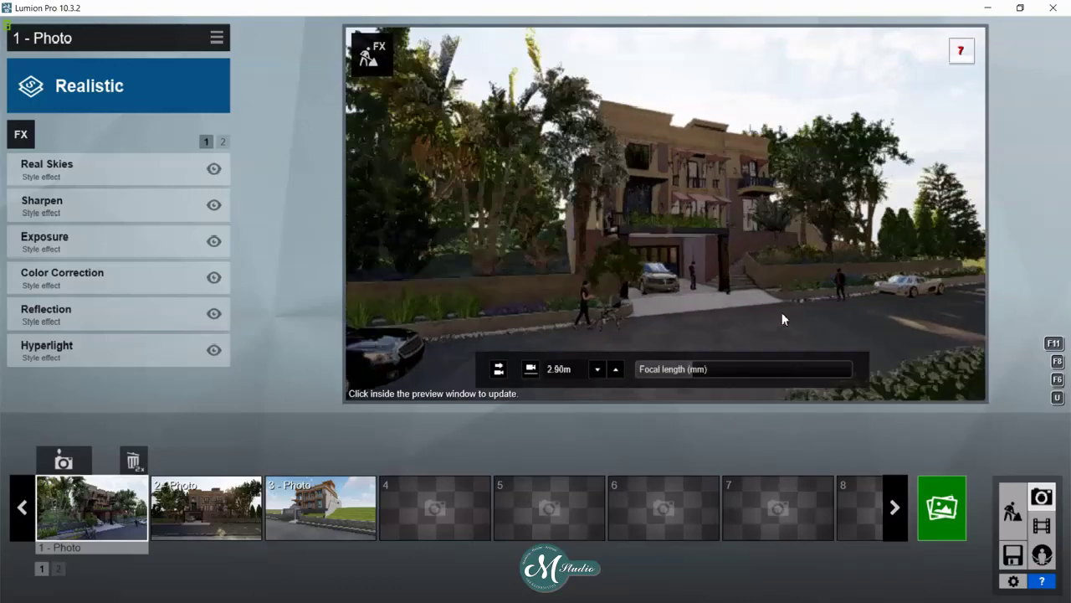
pyautogui.hotkey('shift', '1')
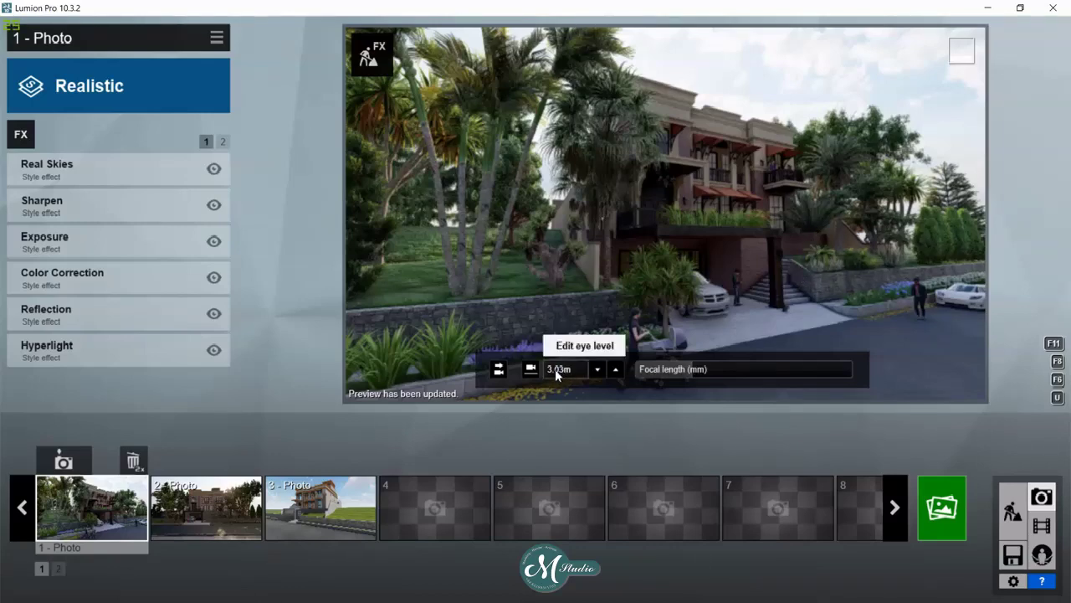
# - Set the camera to 1.60m, raise it to 1.90m, frame the building and store as photo 1
pyautogui.click(530, 369)
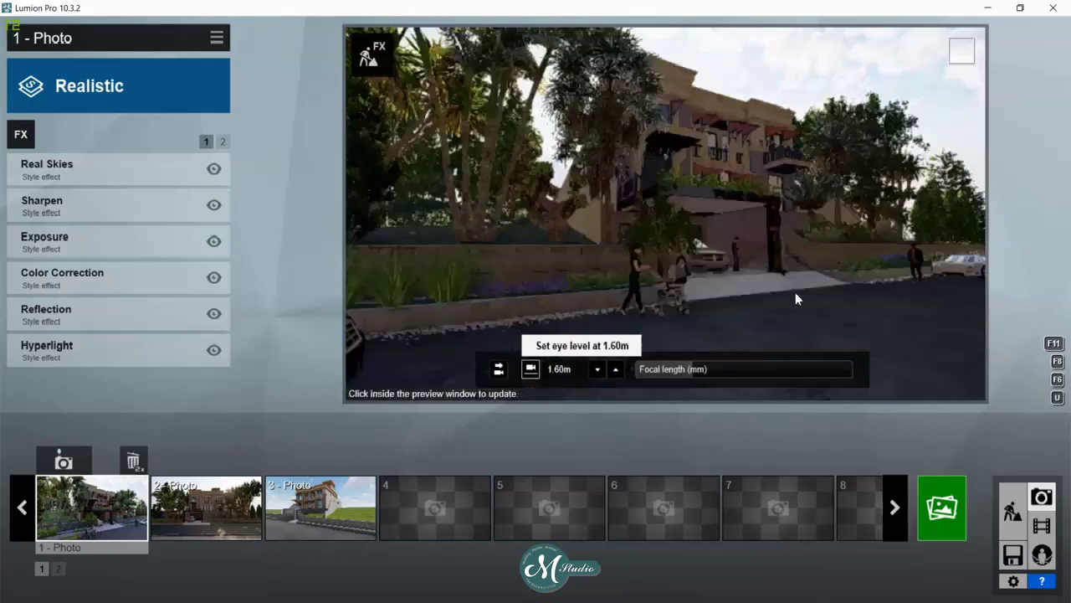
pyautogui.click(804, 201)
pyautogui.moveTo(744, 369)
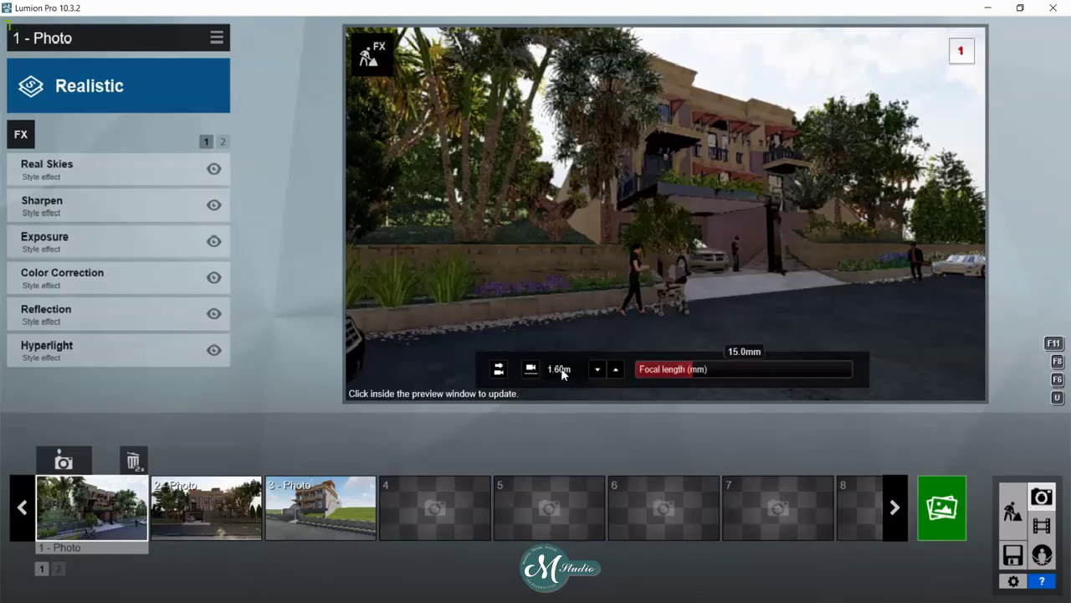
pyautogui.click(615, 371)
pyautogui.click(615, 370)
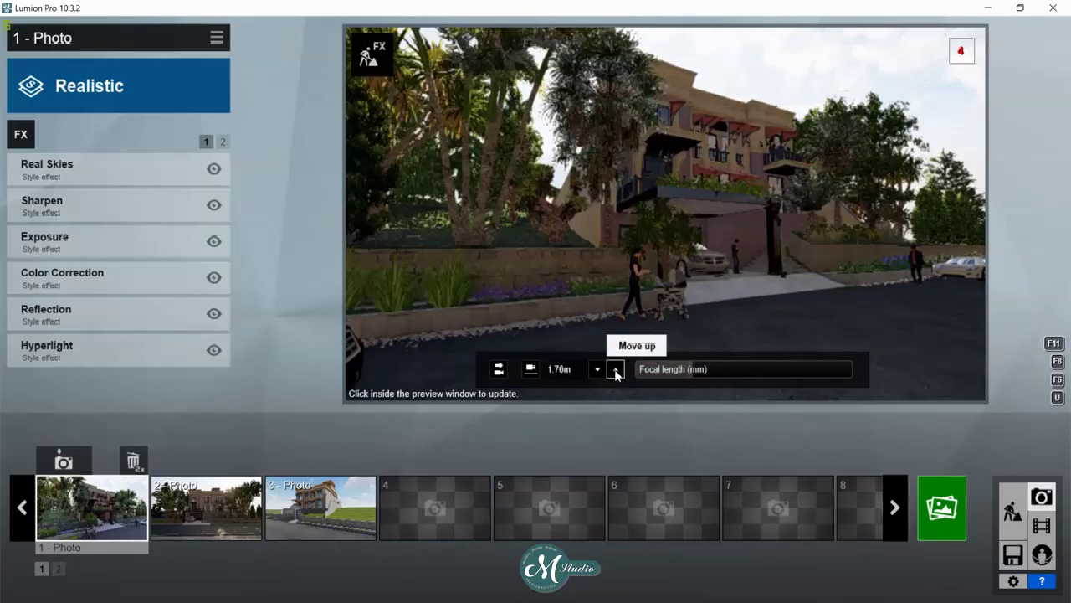
pyautogui.click(615, 371)
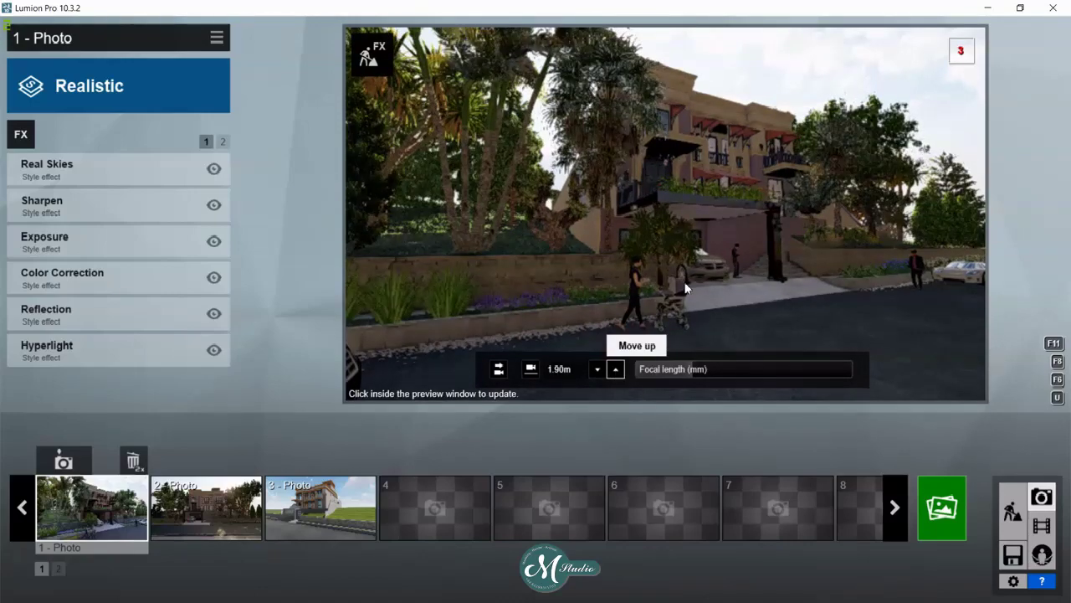
pyautogui.moveTo(685, 288); pyautogui.dragTo(685, 287, button='right')
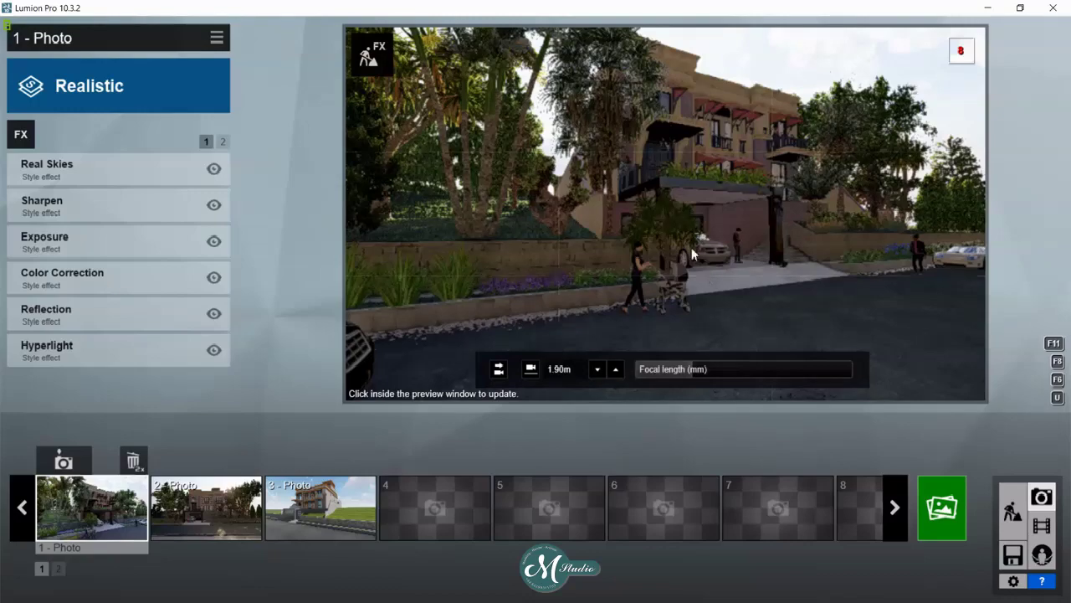
pyautogui.moveTo(693, 254)
pyautogui.mouseDown(button='right')
pyautogui.moveTo(693, 243)
pyautogui.moveTo(825, 310)
pyautogui.mouseUp(button='right')
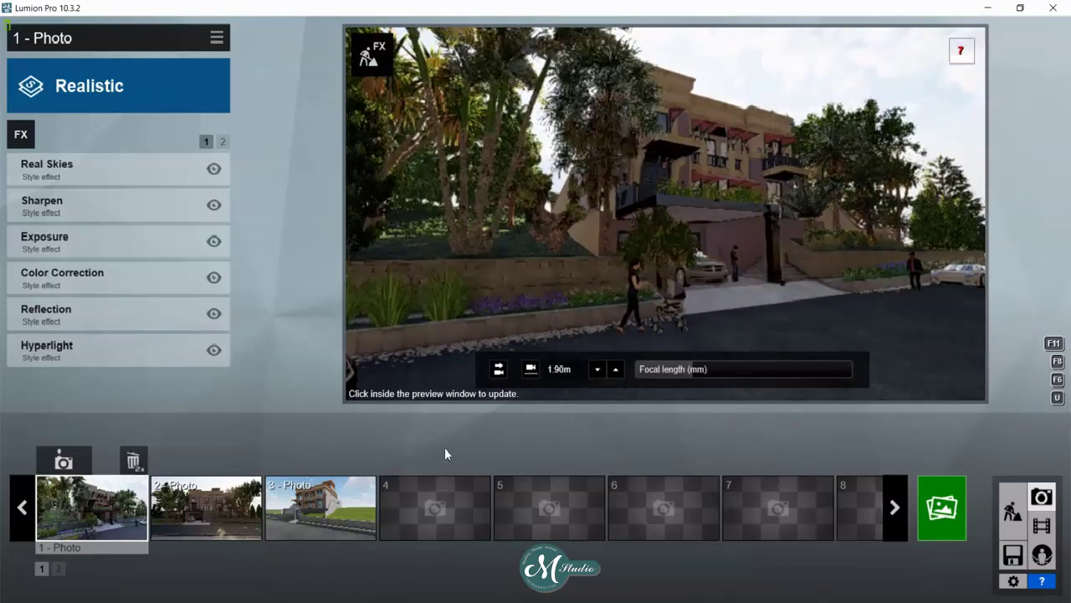
pyautogui.click(78, 466)
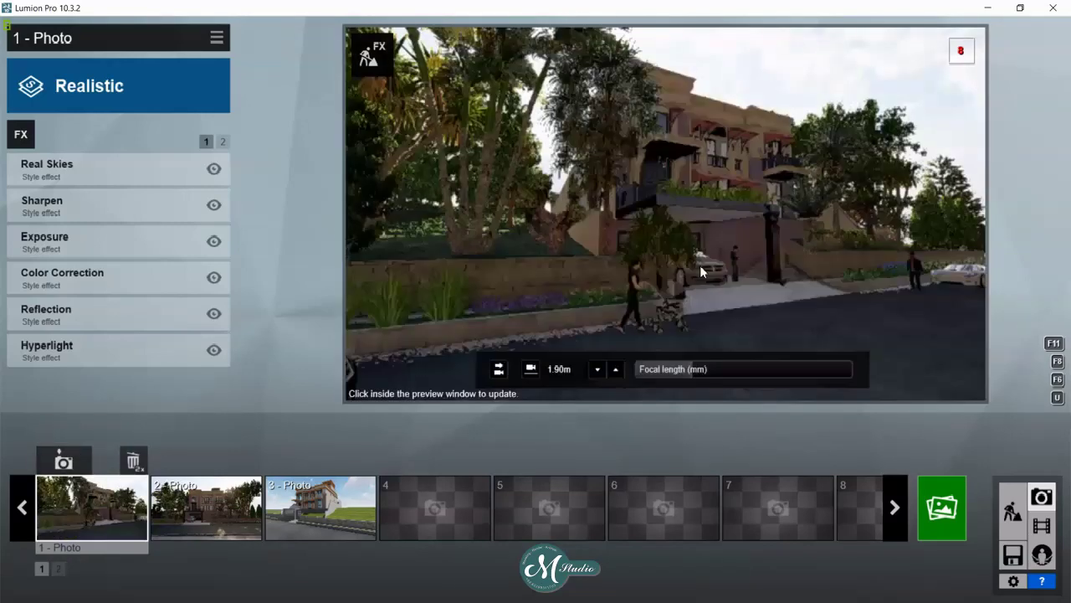
pyautogui.click(816, 284)
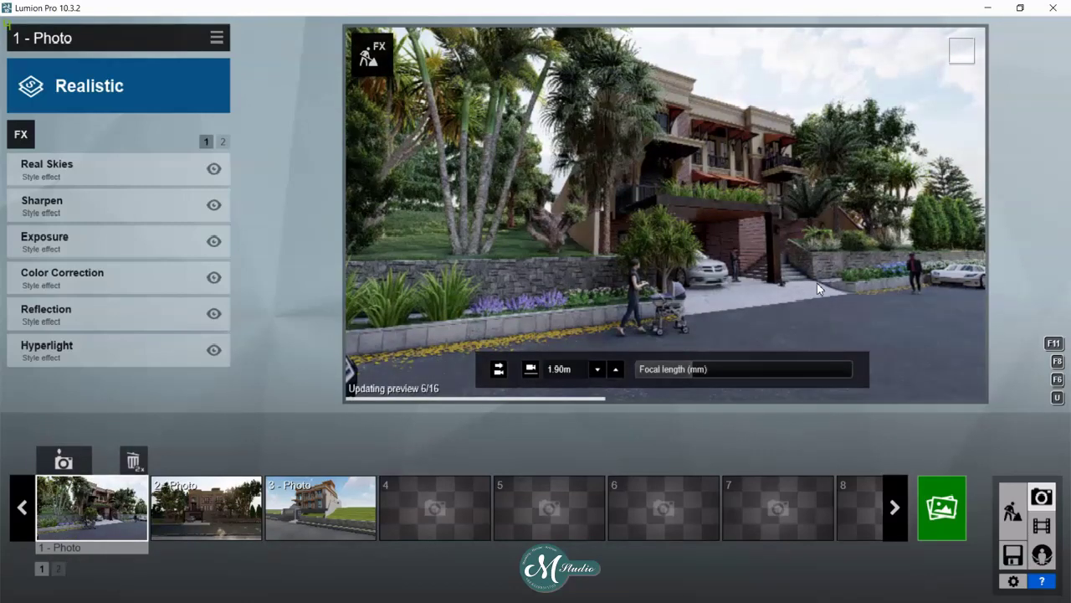
# - Return to the scene editor with the delete tool and look over the building and road
pyautogui.click(1011, 519)
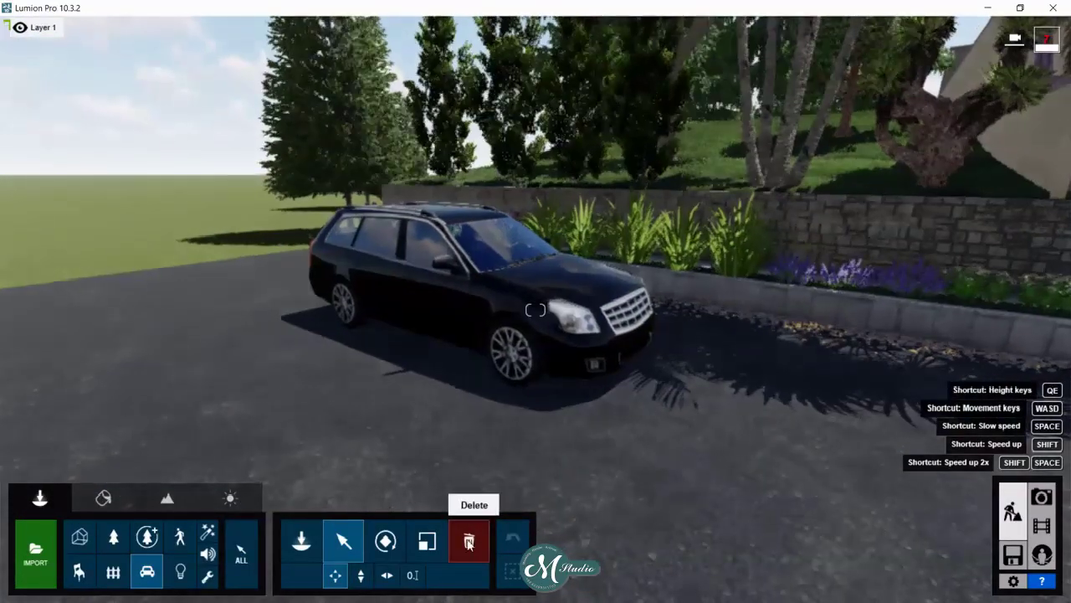
pyautogui.click(468, 540)
pyautogui.moveTo(471, 331); pyautogui.dragTo(586, 331, button='right')
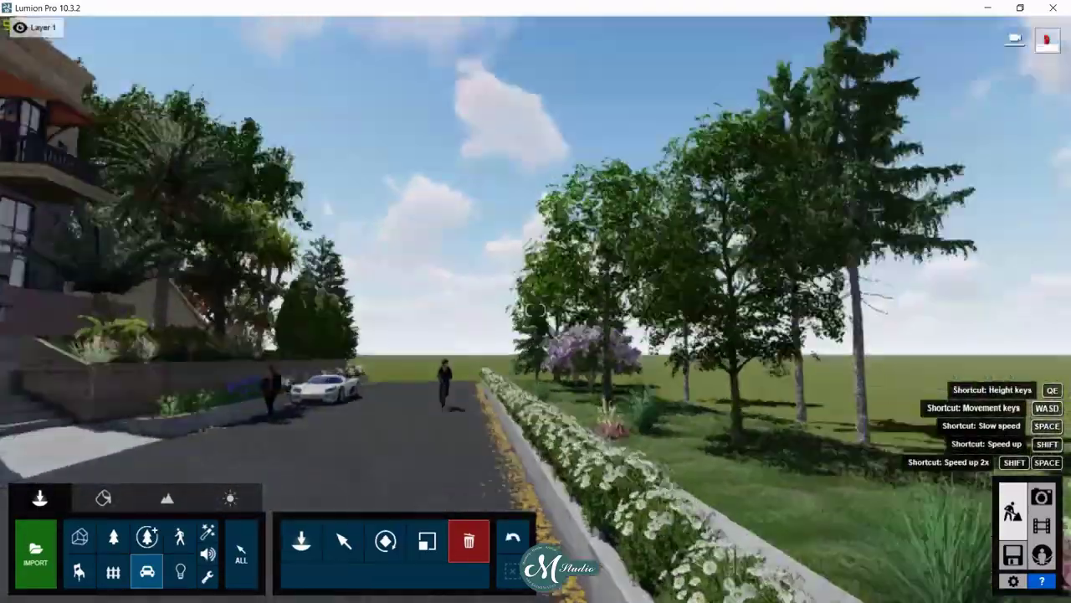
pyautogui.moveTo(586, 331); pyautogui.dragTo(466, 355, button='right')
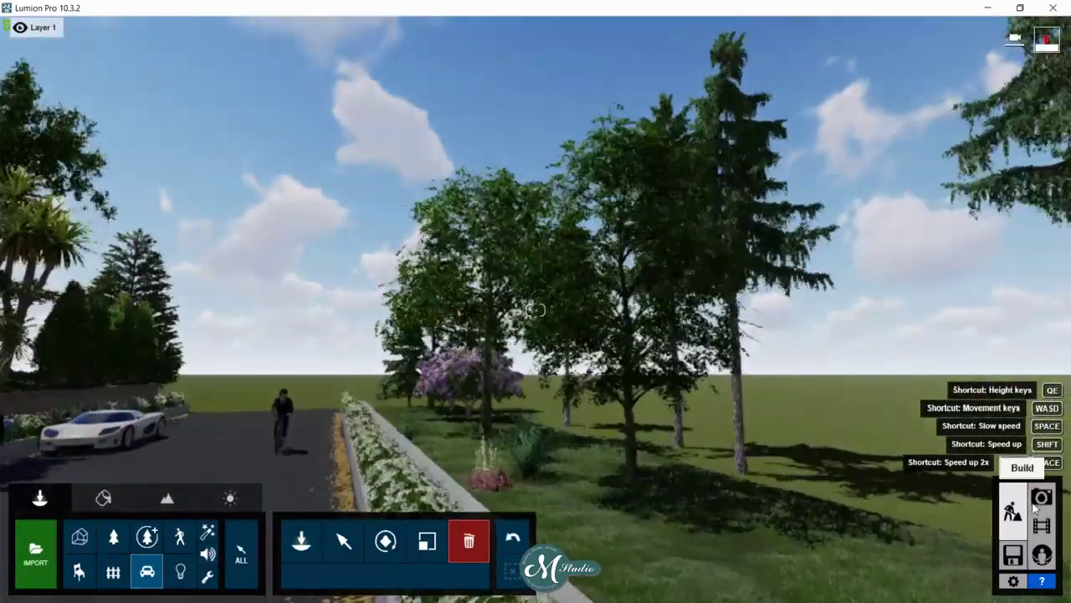
# - Load photo 2's view, drop the camera to 1.60m eye level and frame the building front
pyautogui.click(1042, 497)
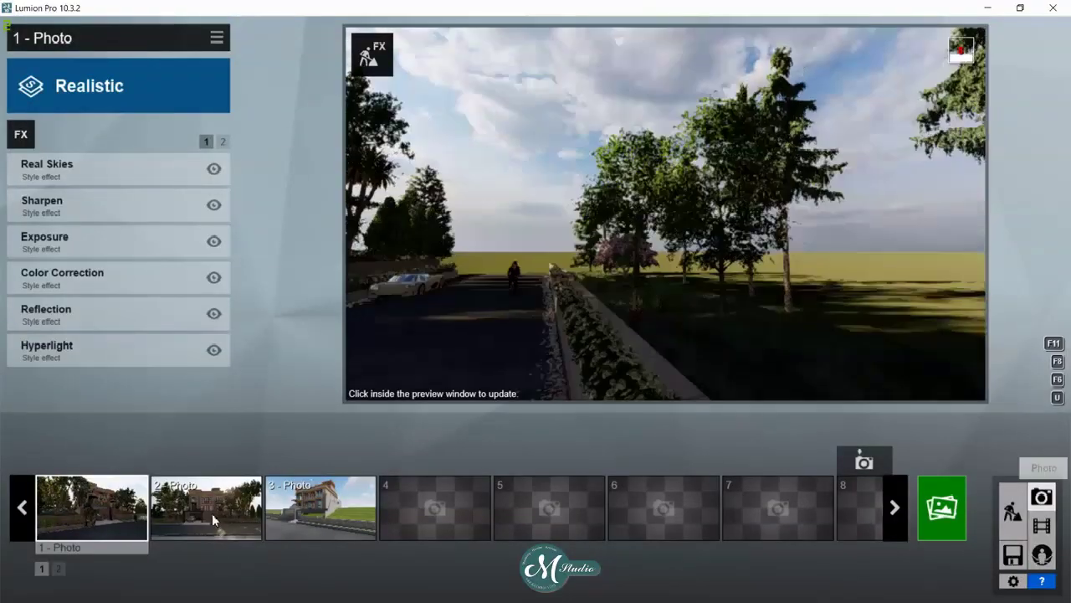
pyautogui.click(212, 513)
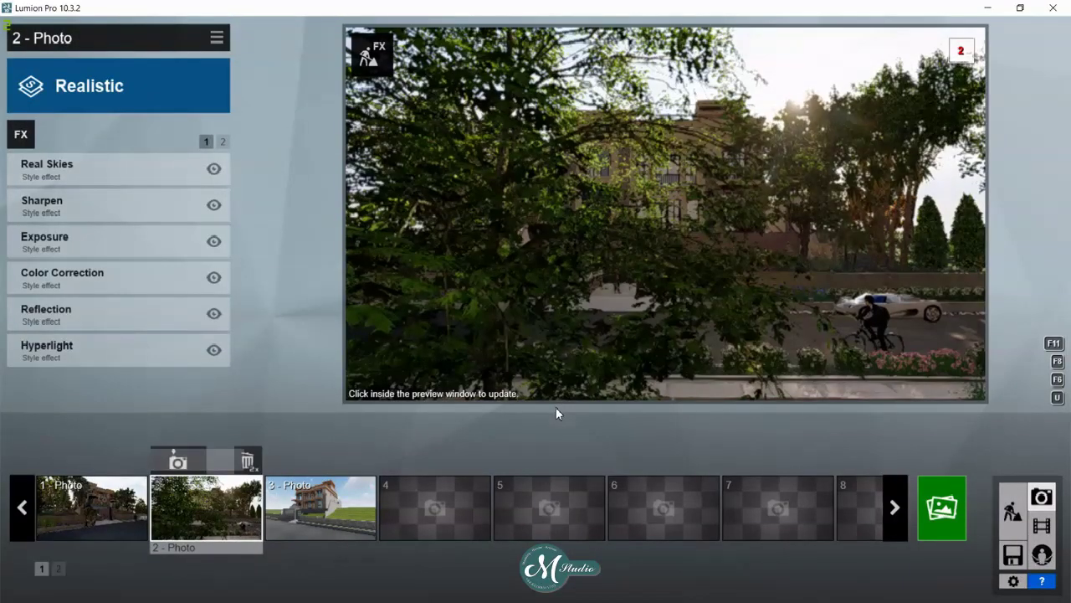
pyautogui.moveTo(661, 349)
pyautogui.press('e')
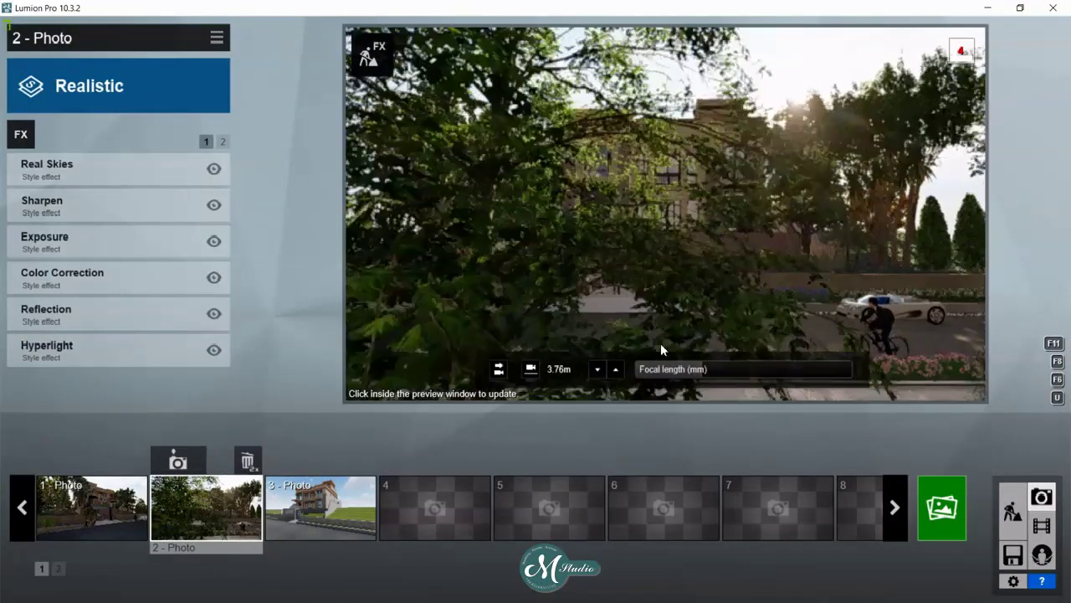
pyautogui.click(530, 371)
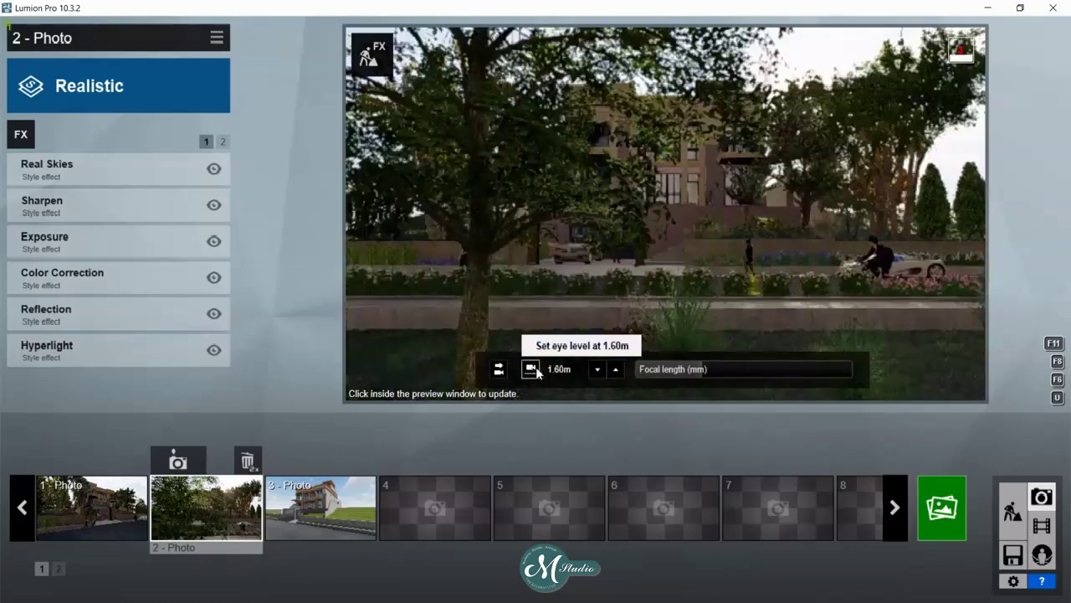
pyautogui.moveTo(697, 294); pyautogui.dragTo(536, 295, button='right')
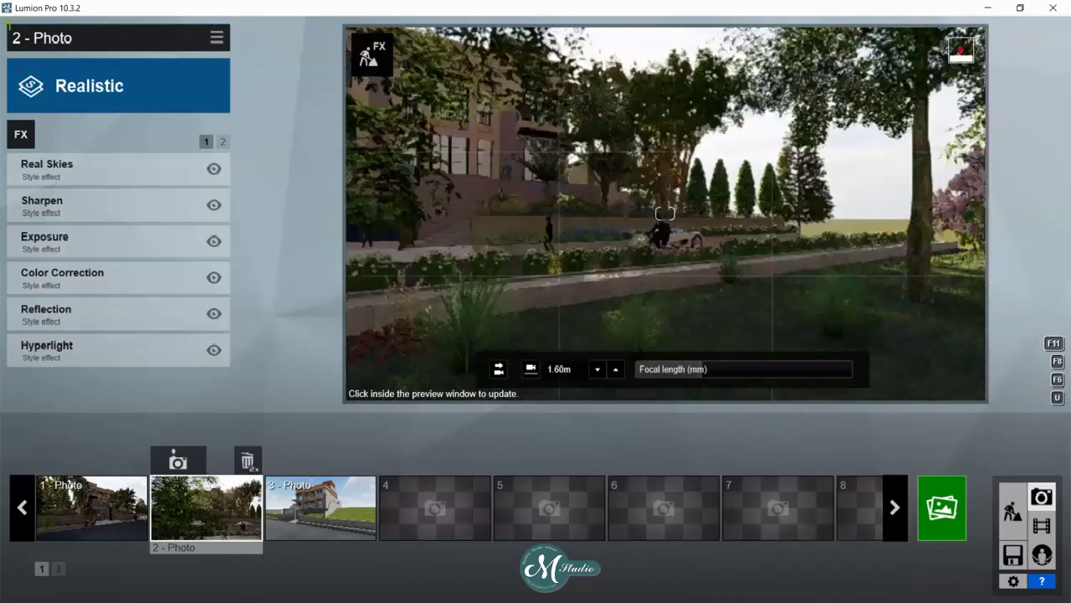
pyautogui.press('w')
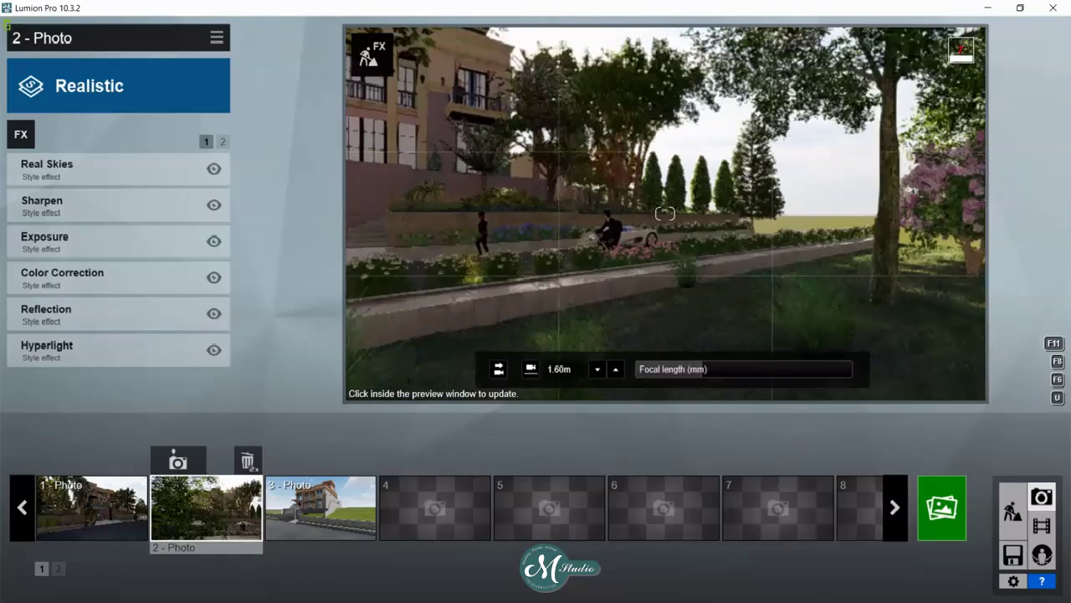
pyautogui.moveTo(666, 251); pyautogui.dragTo(502, 252, button='right')
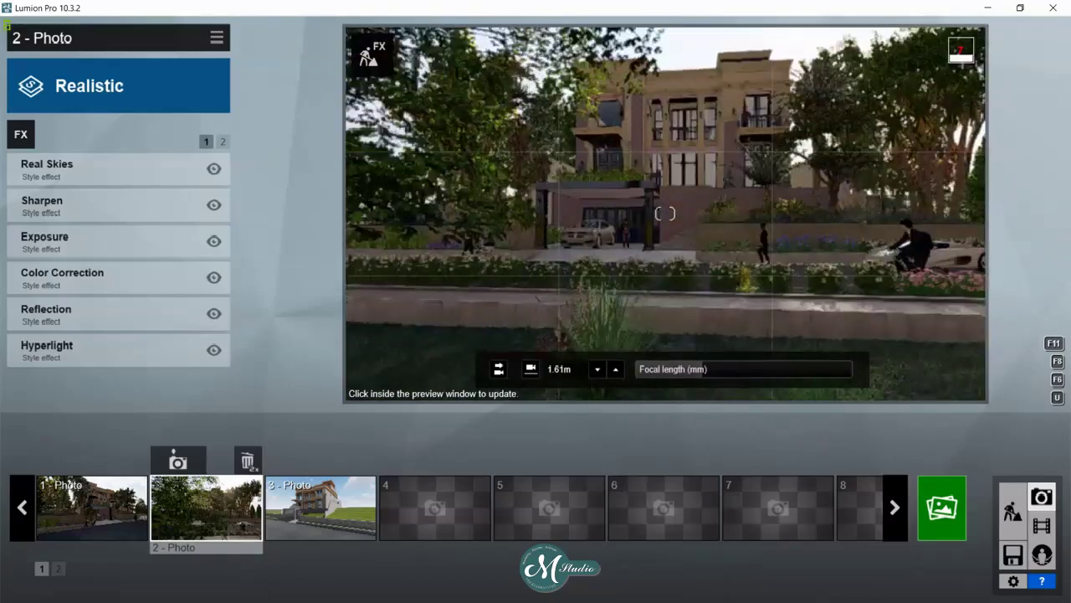
pyautogui.moveTo(665, 213); pyautogui.dragTo(837, 213, button='right')
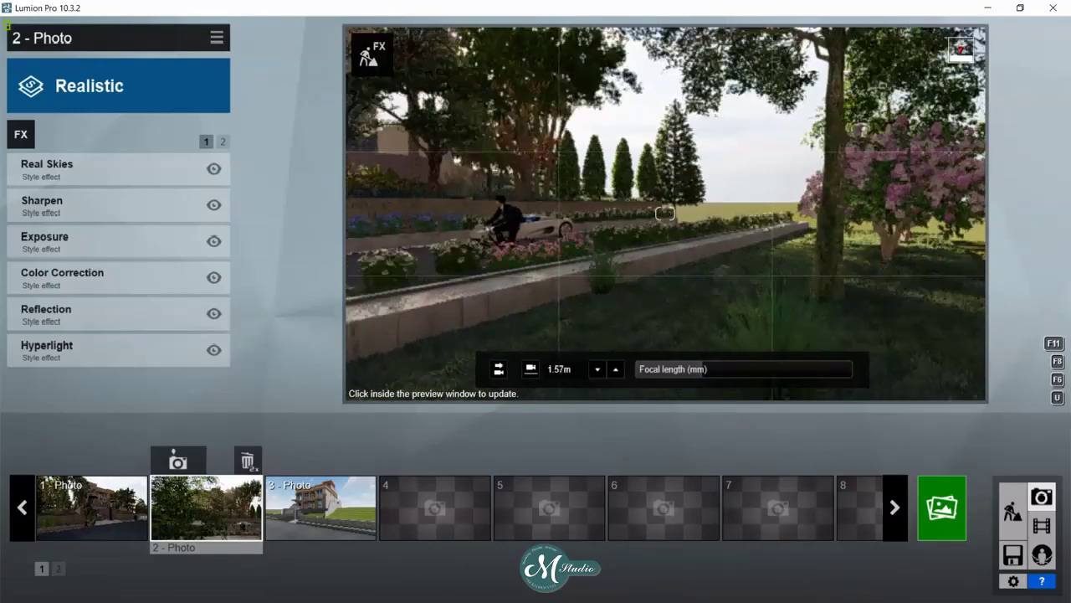
pyautogui.moveTo(666, 214); pyautogui.dragTo(502, 213, button='right')
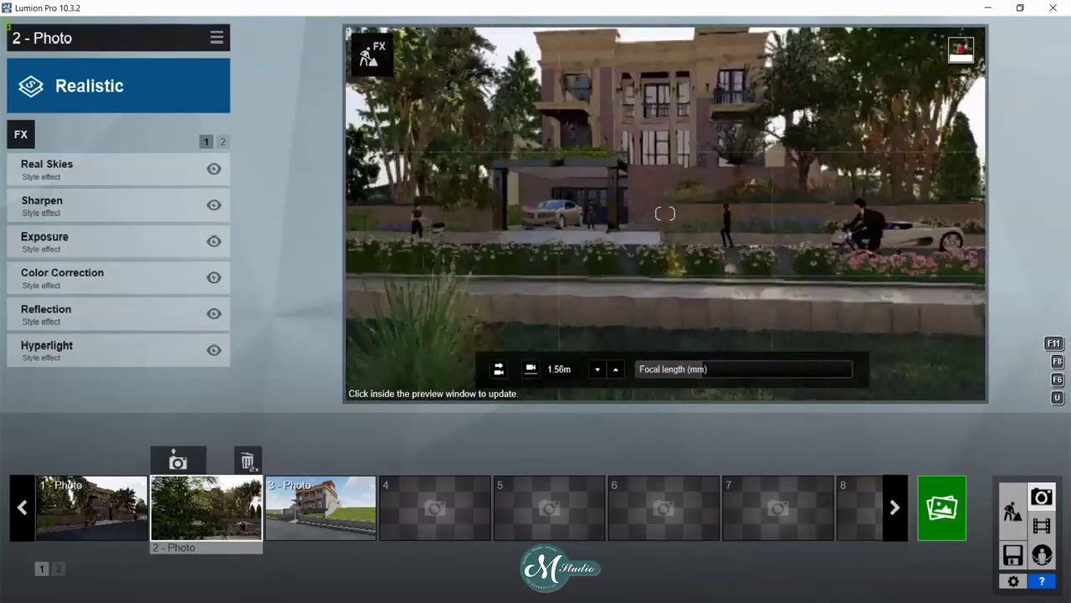
pyautogui.moveTo(665, 214); pyautogui.dragTo(678, 214, button='right')
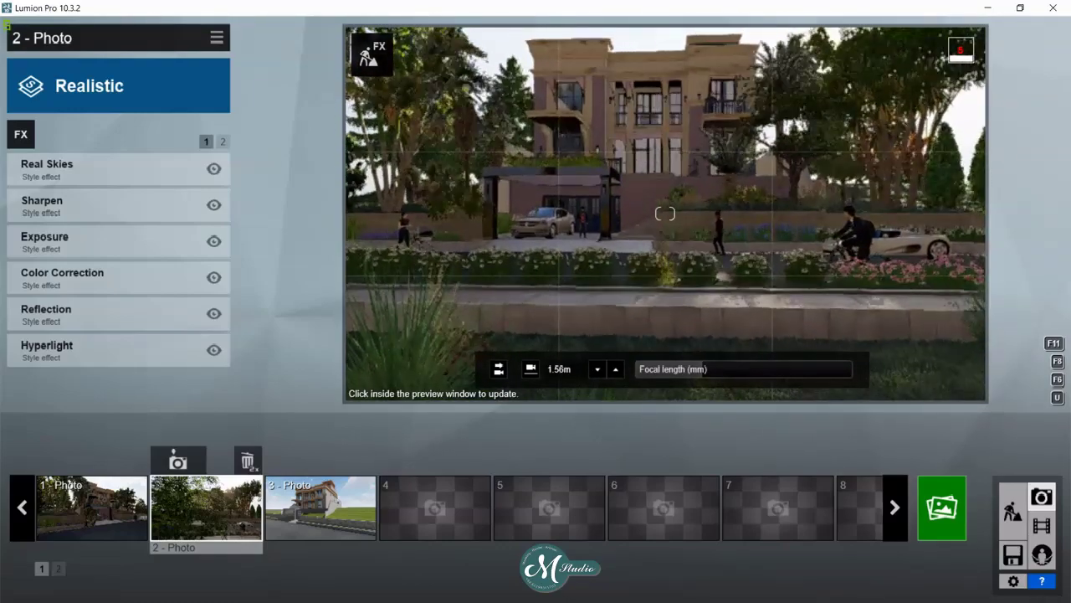
# - Adjust the camera height to about 1.76m, fine-tune framing and store it as photo 2
pyautogui.click(616, 369)
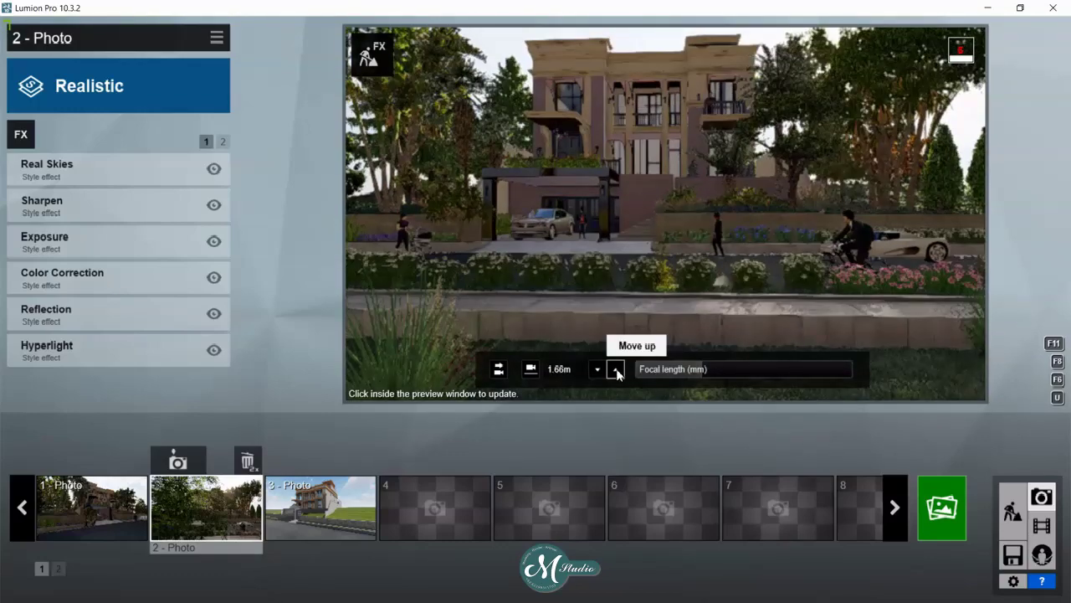
pyautogui.click(616, 369)
pyautogui.click(616, 369)
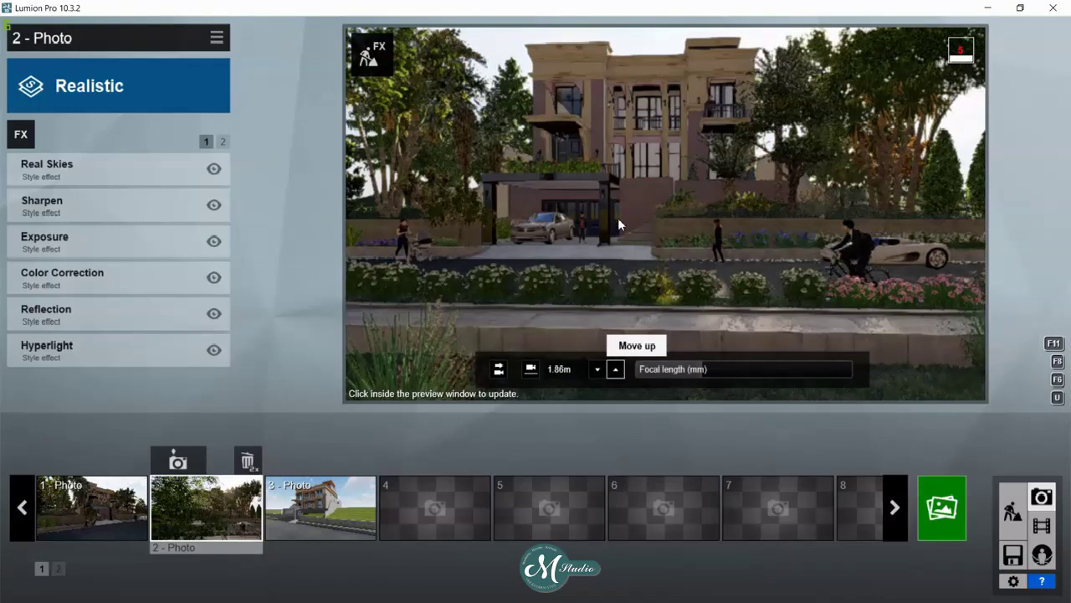
pyautogui.moveTo(620, 224); pyautogui.dragTo(664, 213, button='right')
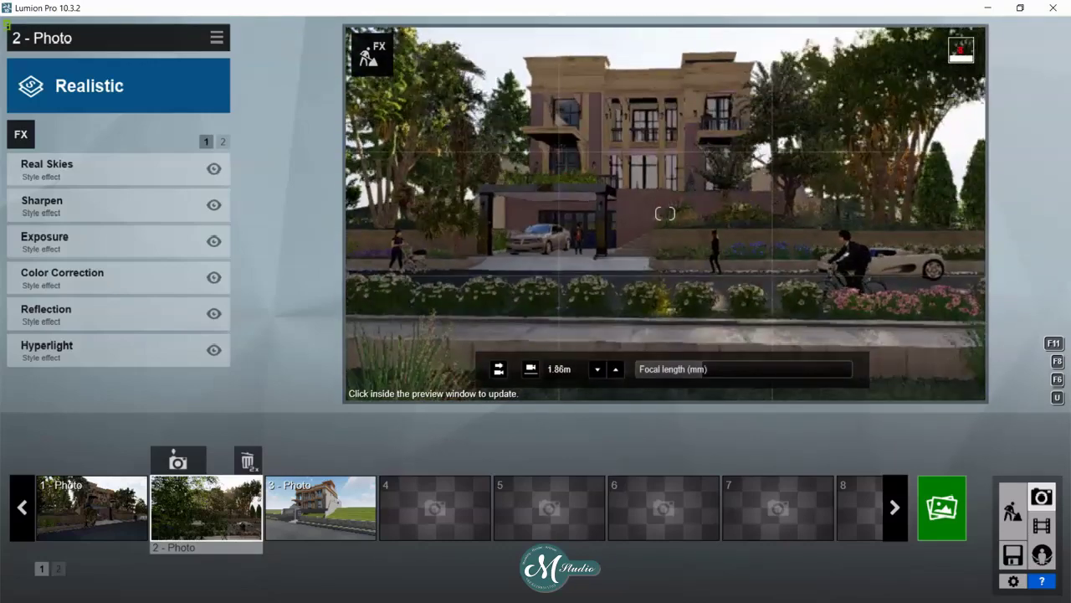
pyautogui.click(597, 373)
pyautogui.moveTo(653, 243); pyautogui.dragTo(619, 248, button='right')
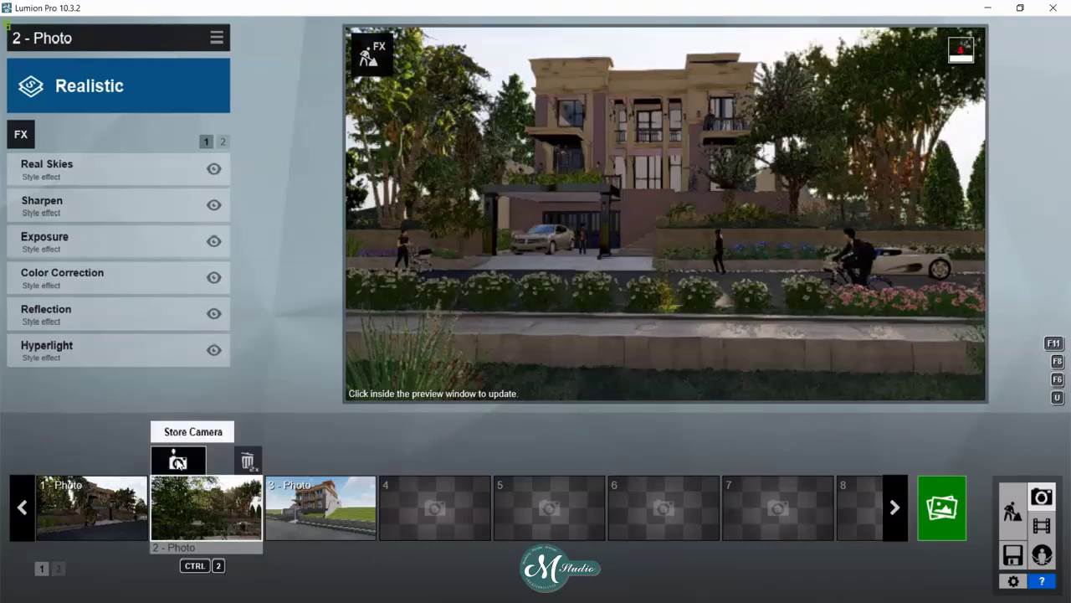
pyautogui.click(178, 462)
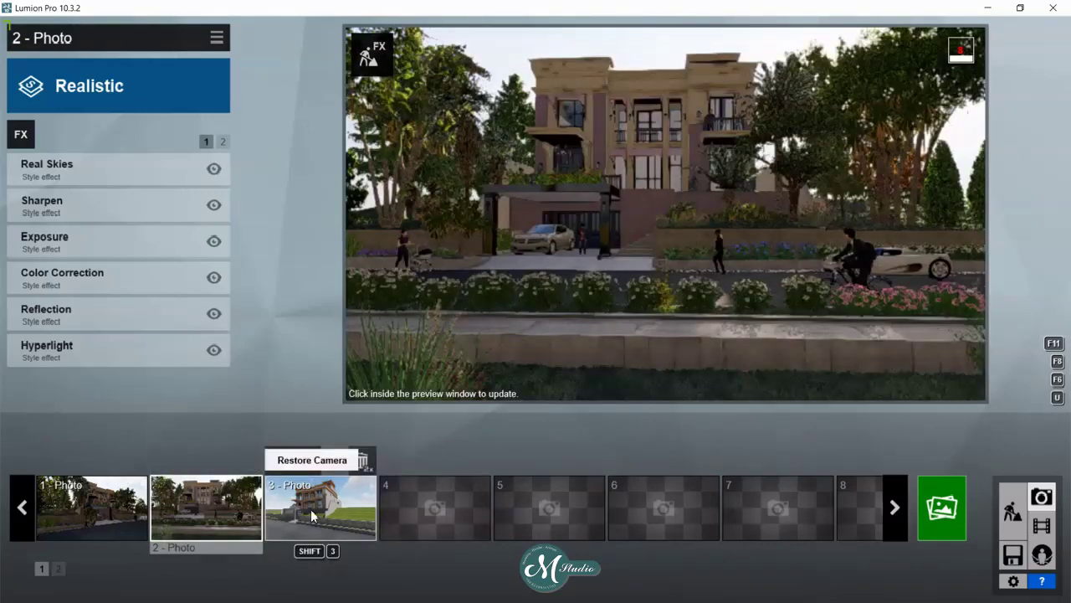
# - Move photo 3's camera back behind the purple flowers, raise it to 3.74m and frame the house
pyautogui.click(311, 509)
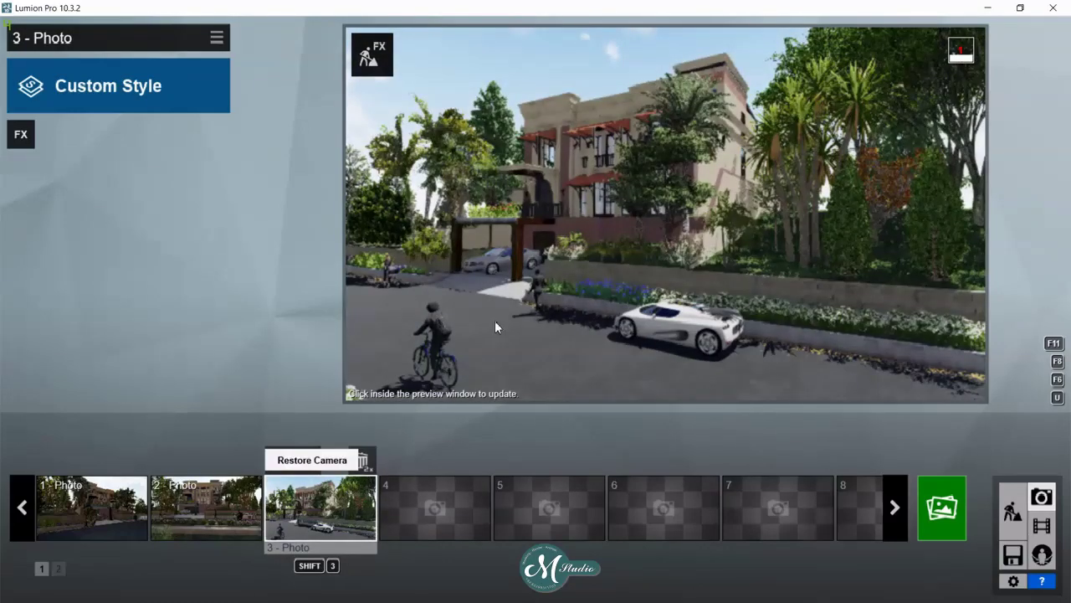
pyautogui.press('s')
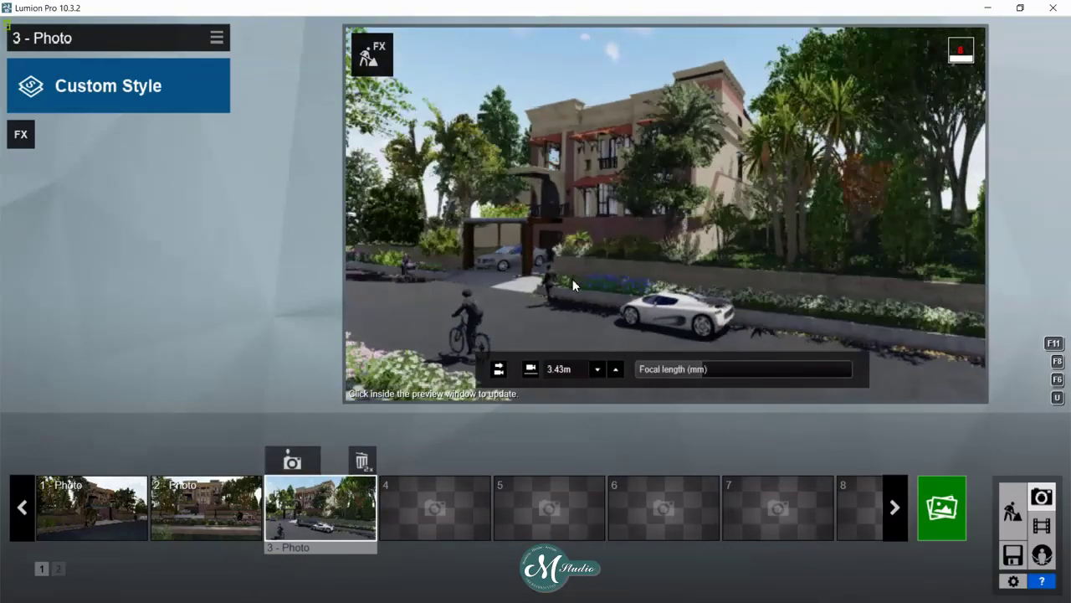
pyautogui.press('s')
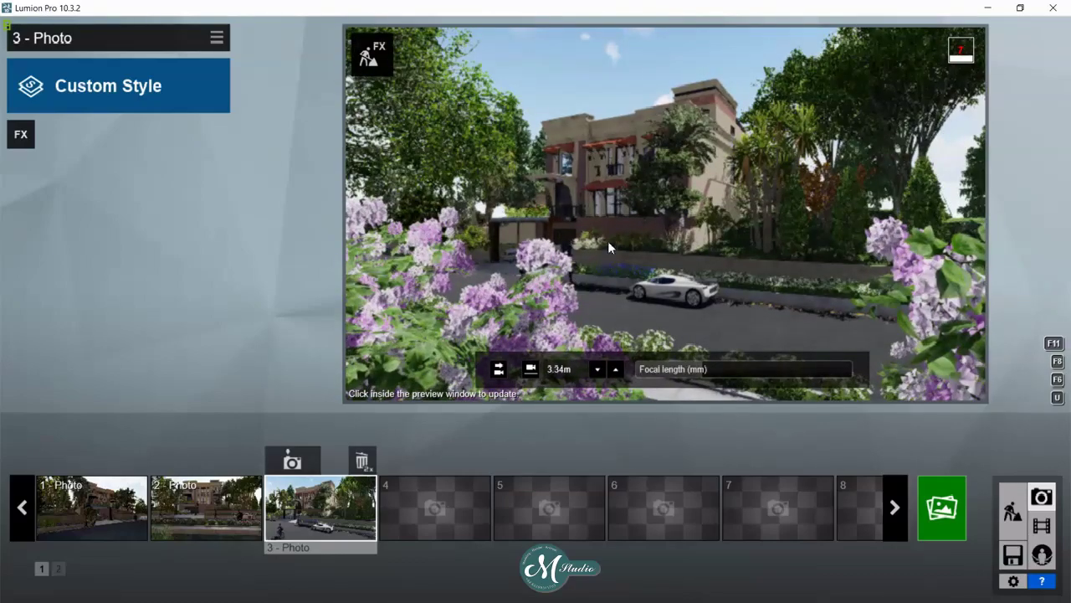
pyautogui.click(592, 333)
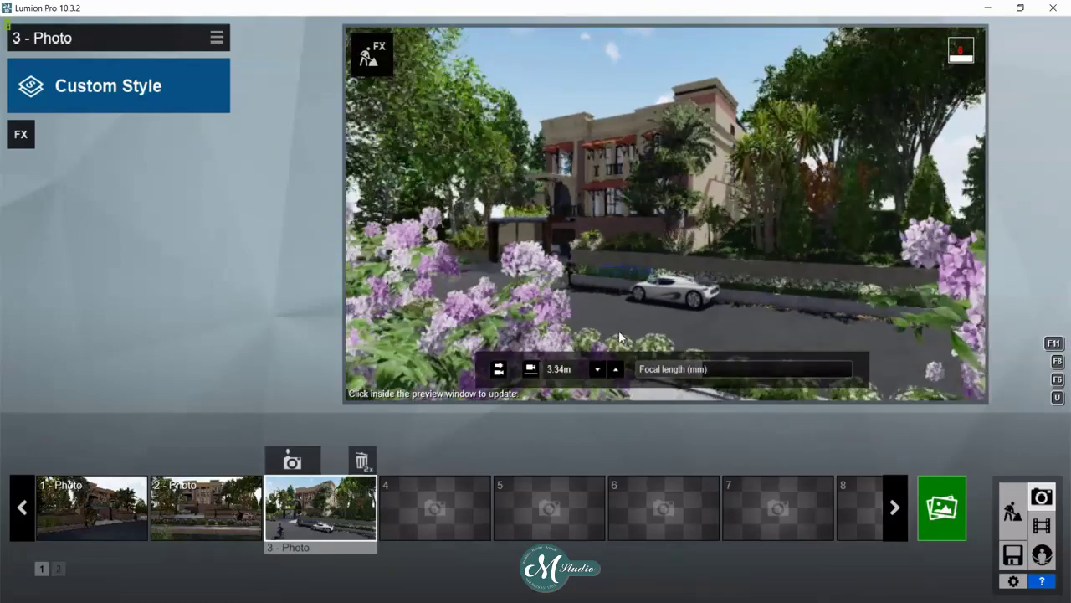
pyautogui.click(616, 369)
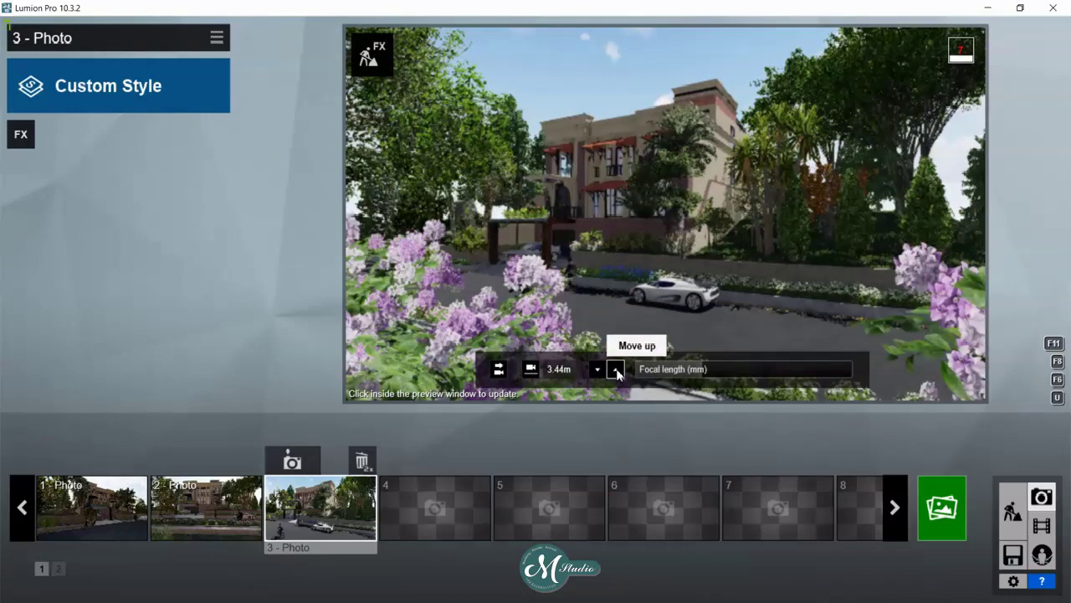
pyautogui.click(616, 369)
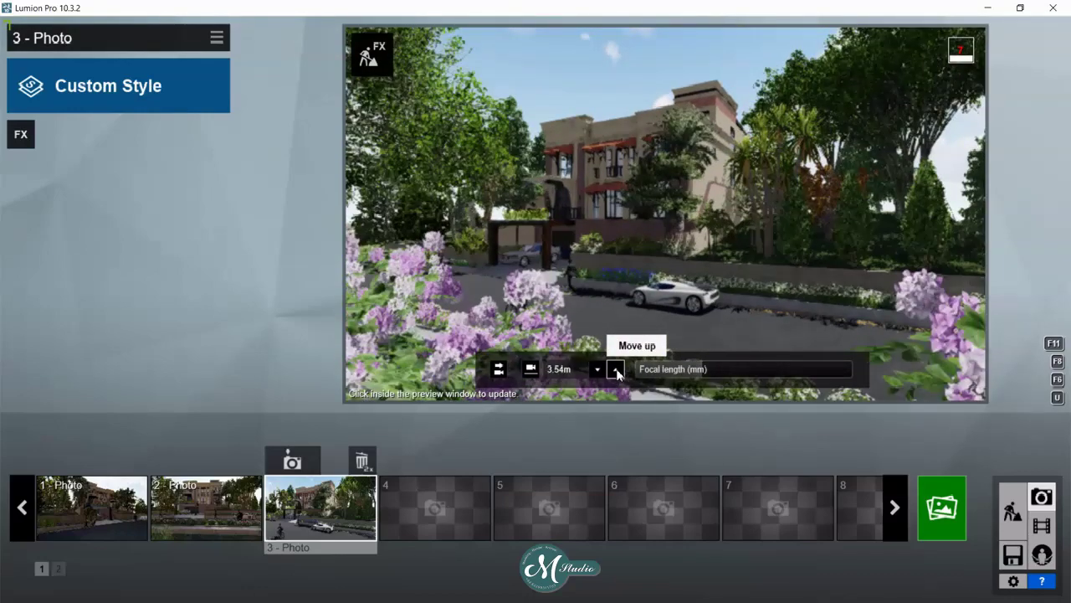
pyautogui.click(616, 370)
pyautogui.click(616, 370)
pyautogui.moveTo(660, 288)
pyautogui.mouseDown(button='right')
pyautogui.moveTo(665, 213)
pyautogui.moveTo(639, 290)
pyautogui.mouseUp(button='right')
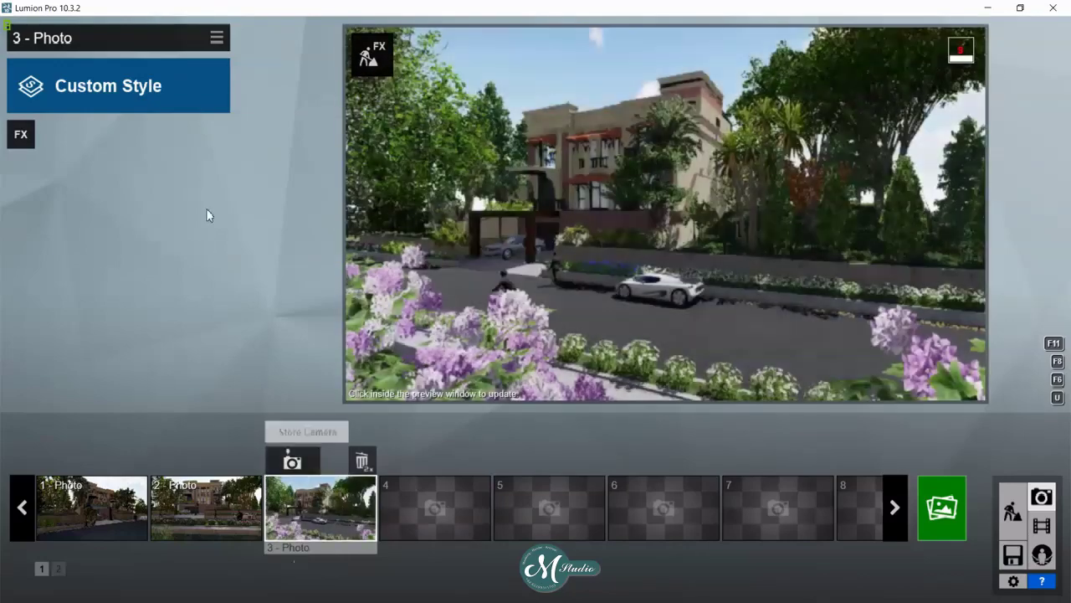
# - Apply the Realistic style to photo 3, refresh the preview, then select photo 1
pyautogui.click(140, 91)
pyautogui.click(548, 162)
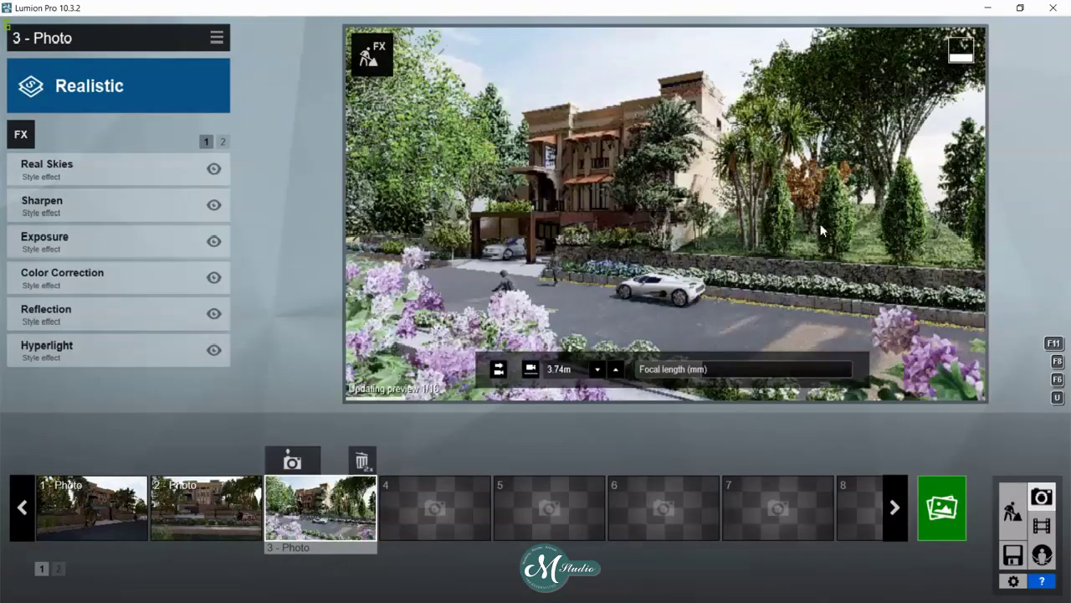
pyautogui.click(788, 212)
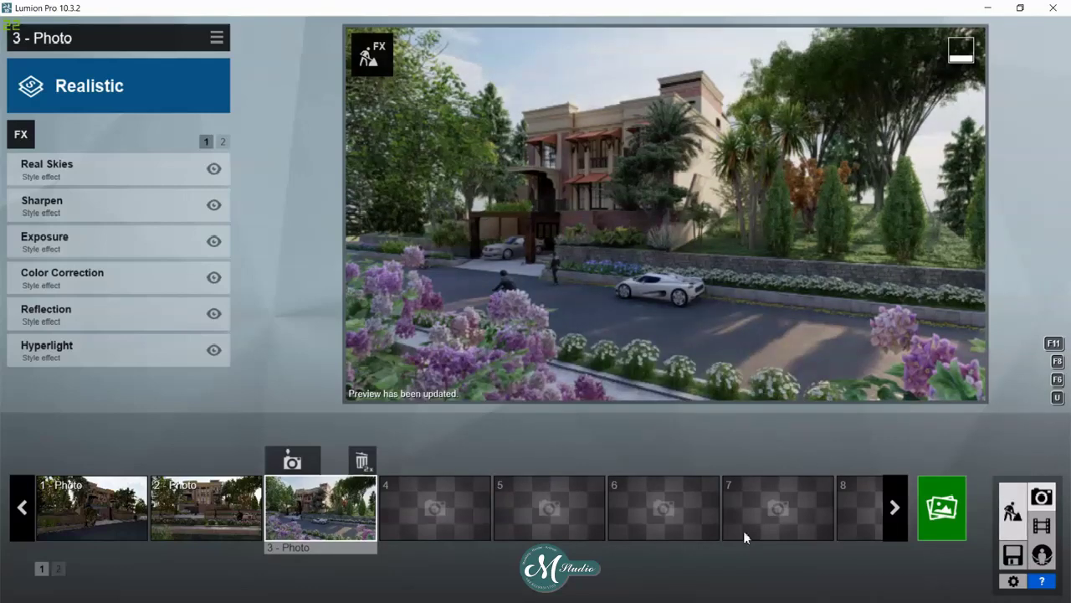
pyautogui.click(84, 509)
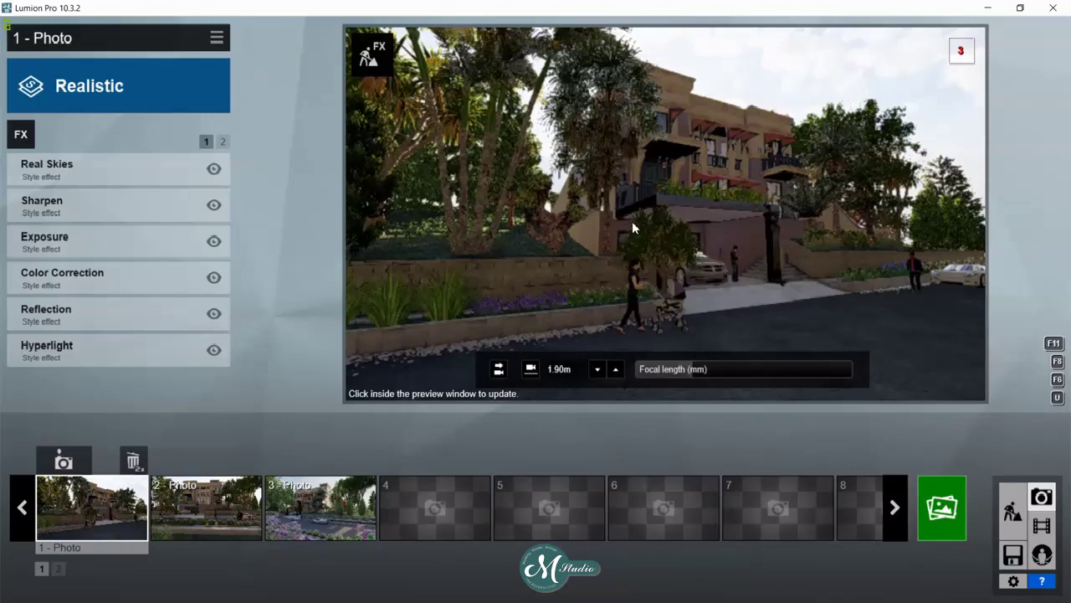
# - Open the Reflection effect and start editing reflection planes close to the house windows
pyautogui.click(50, 313)
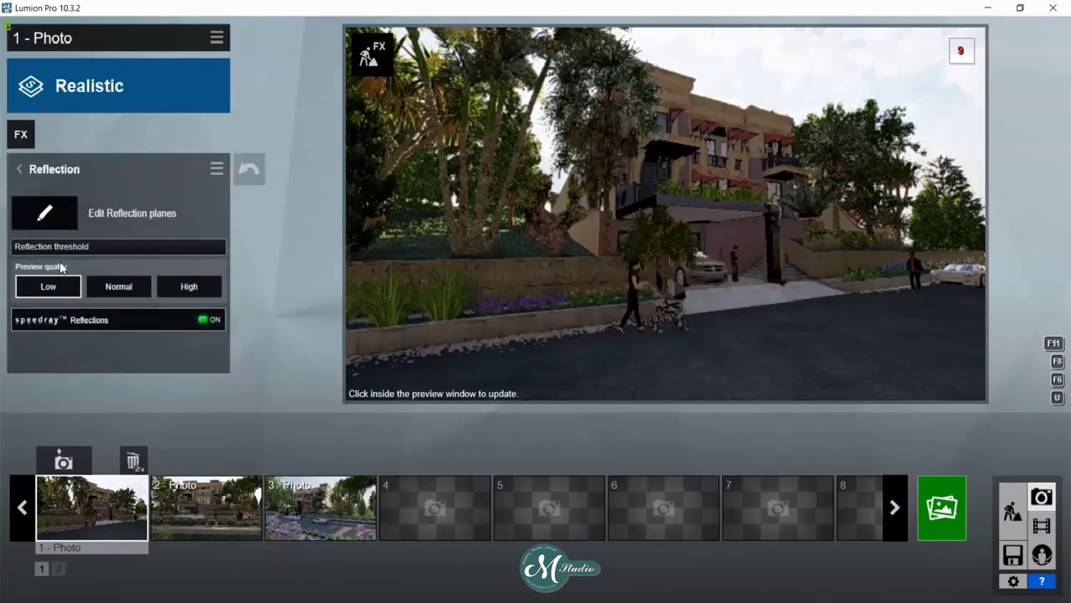
pyautogui.moveTo(586, 252)
pyautogui.mouseDown(button='right')
pyautogui.moveTo(666, 213)
pyautogui.moveTo(652, 255)
pyautogui.mouseUp(button='right')
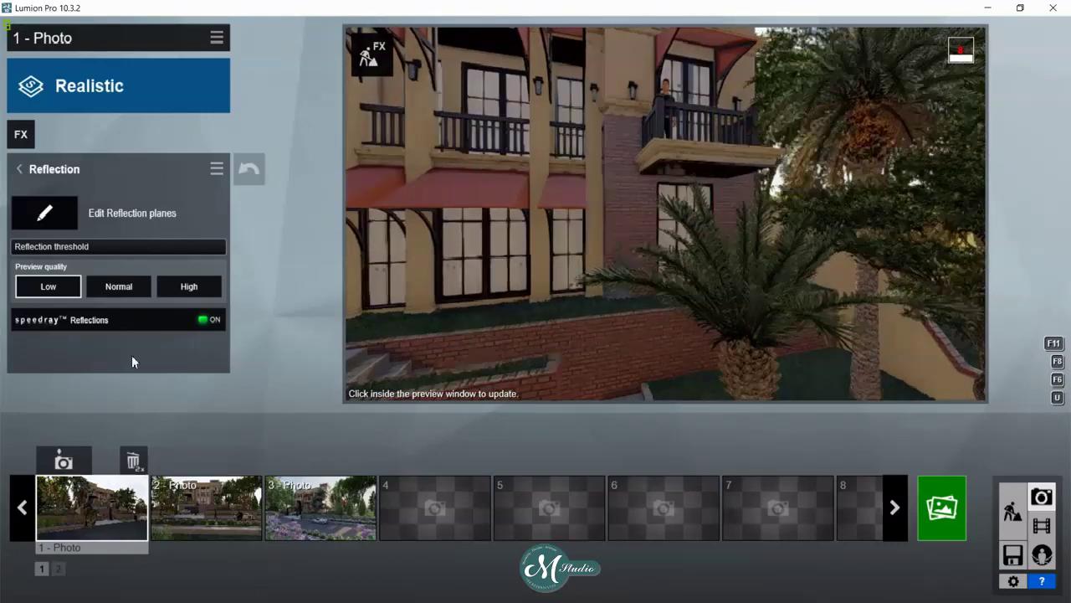
pyautogui.click(44, 212)
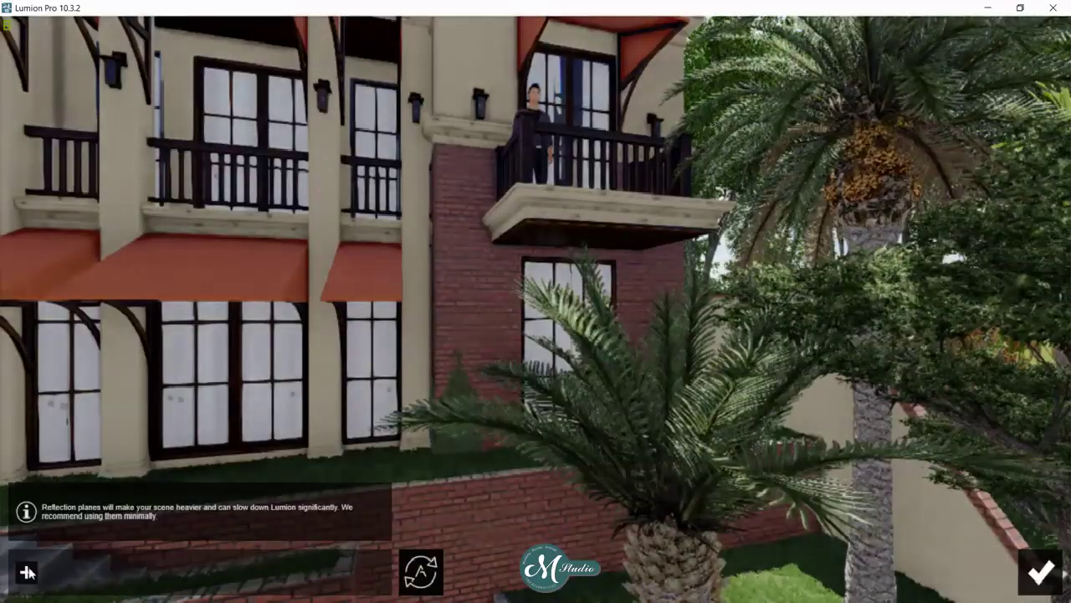
# - Add reflection planes on the ground-floor, upper-floor and balcony windows, then confirm
pyautogui.click(27, 572)
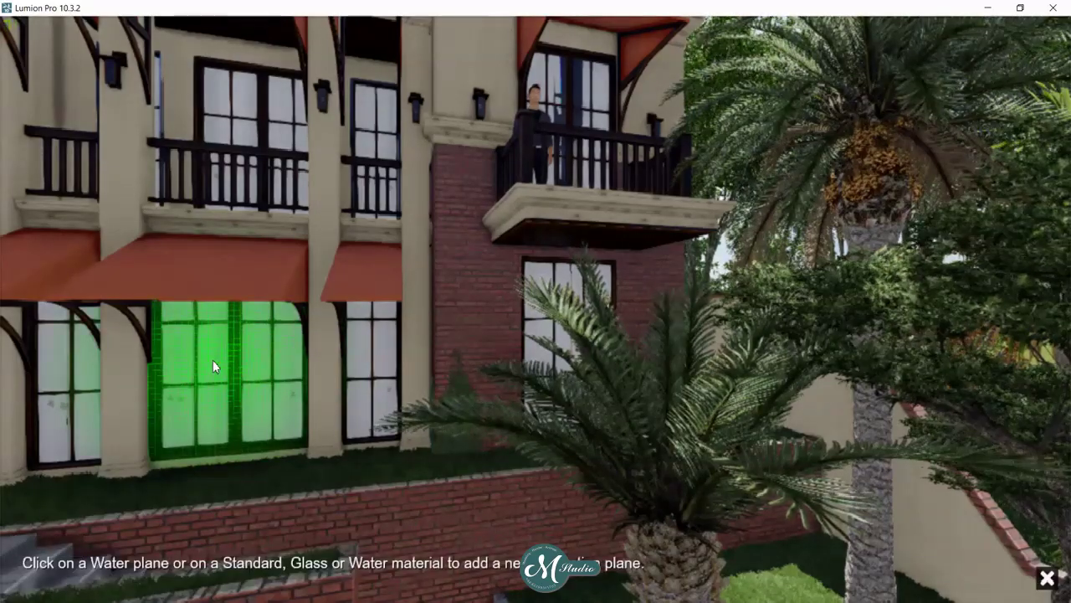
pyautogui.click(212, 360)
pyautogui.click(61, 572)
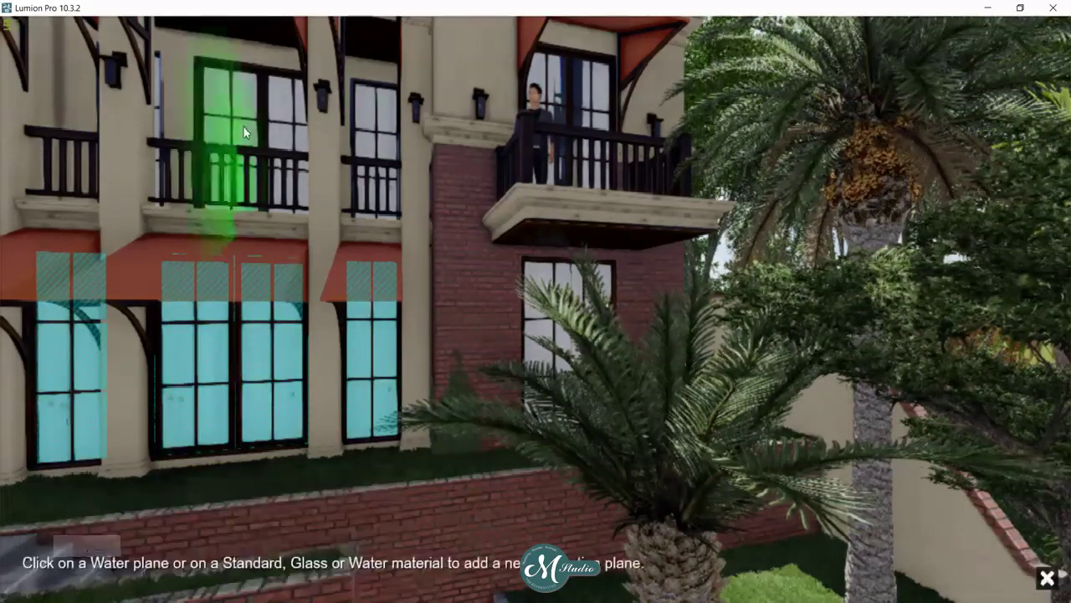
pyautogui.click(244, 132)
pyautogui.click(100, 572)
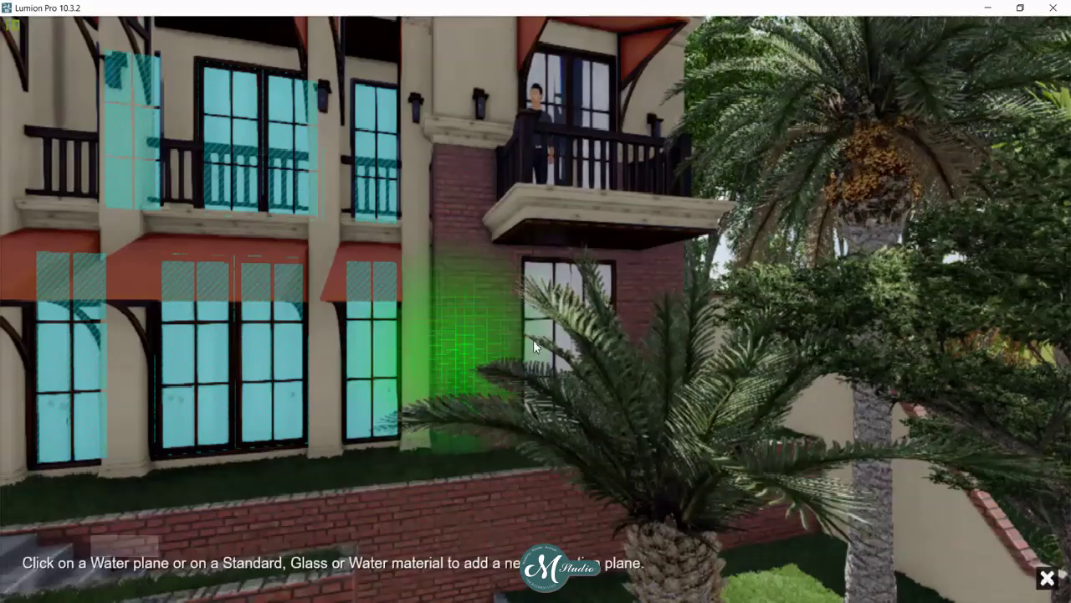
pyautogui.click(535, 342)
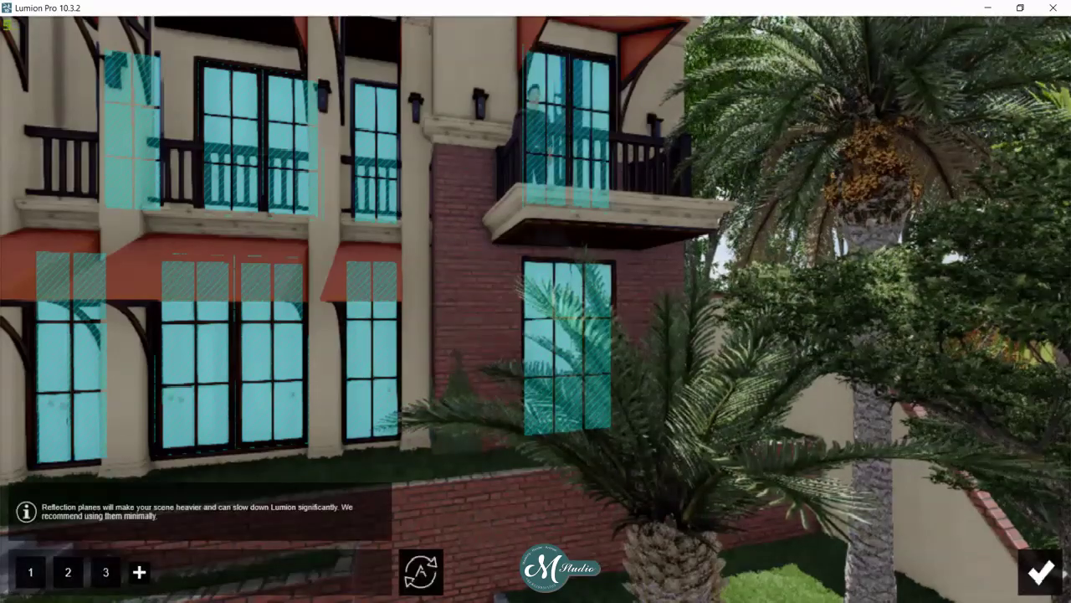
pyautogui.moveTo(475, 415)
pyautogui.mouseDown(button='right')
pyautogui.moveTo(493, 412)
pyautogui.moveTo(536, 452)
pyautogui.mouseUp(button='right')
pyautogui.click(1042, 576)
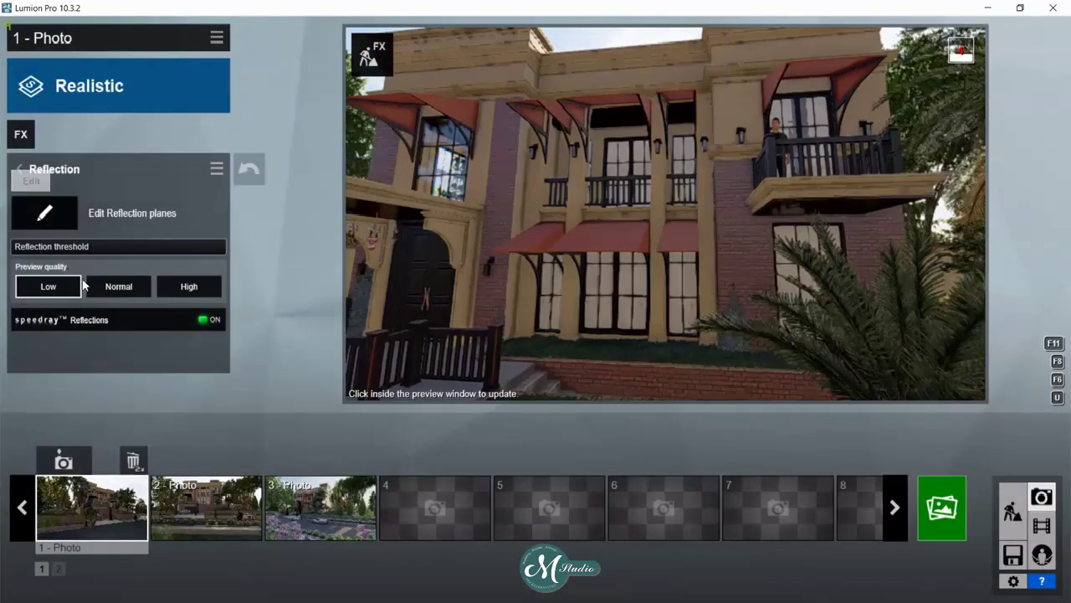
# - Set reflection preview quality to Normal and restore photo 1's saved street-view camera
pyautogui.click(118, 286)
pyautogui.click(635, 326)
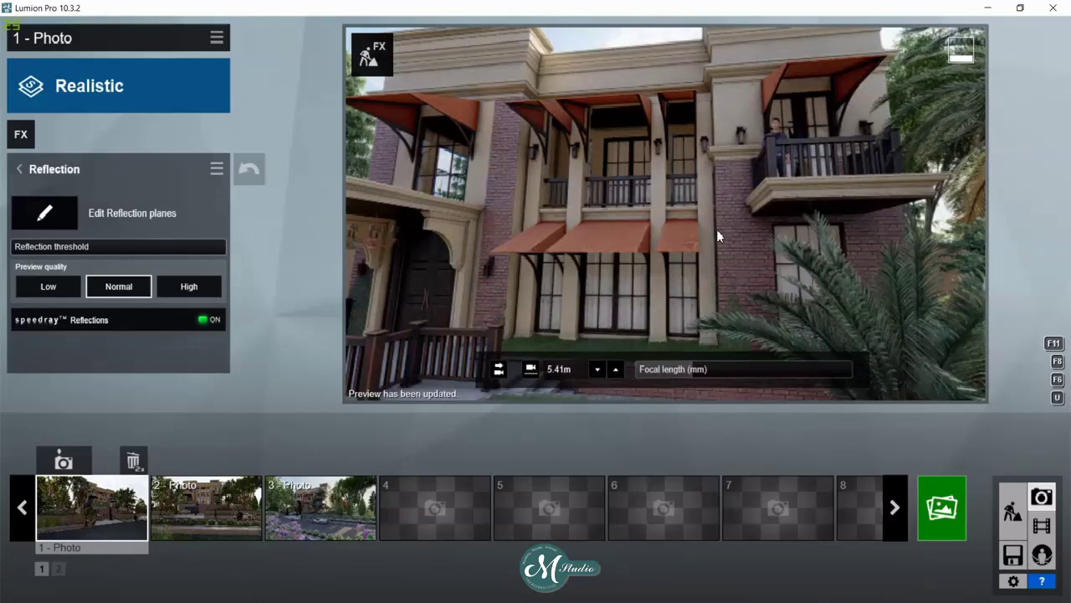
pyautogui.click(101, 502)
pyautogui.click(101, 501)
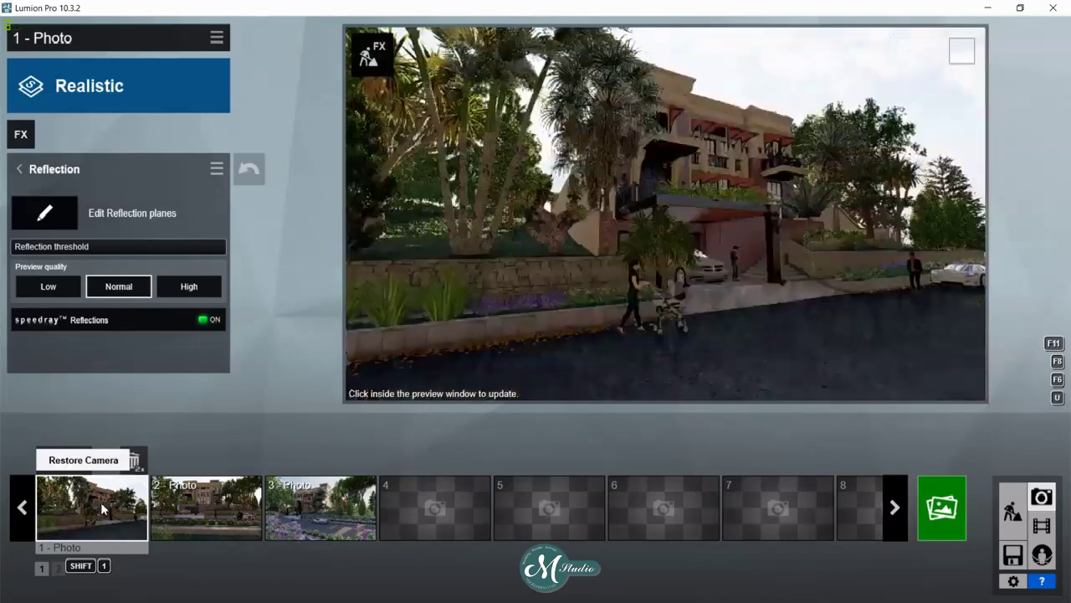
pyautogui.click(482, 271)
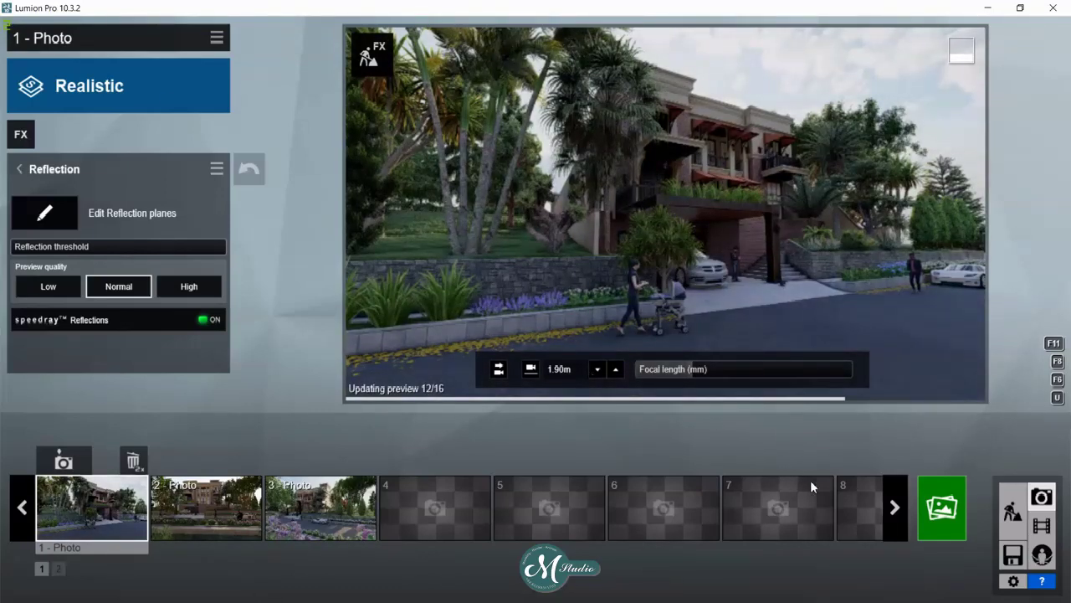
pyautogui.click(18, 168)
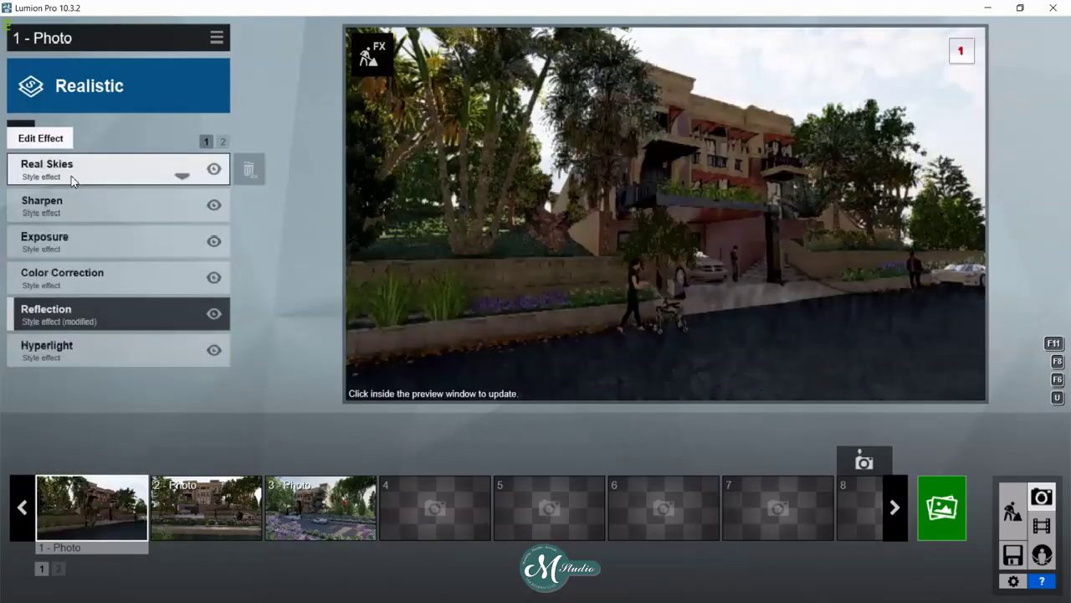
# - Lower photo 1's Exposure to 0.5
pyautogui.click(88, 243)
pyautogui.moveTo(117, 196)
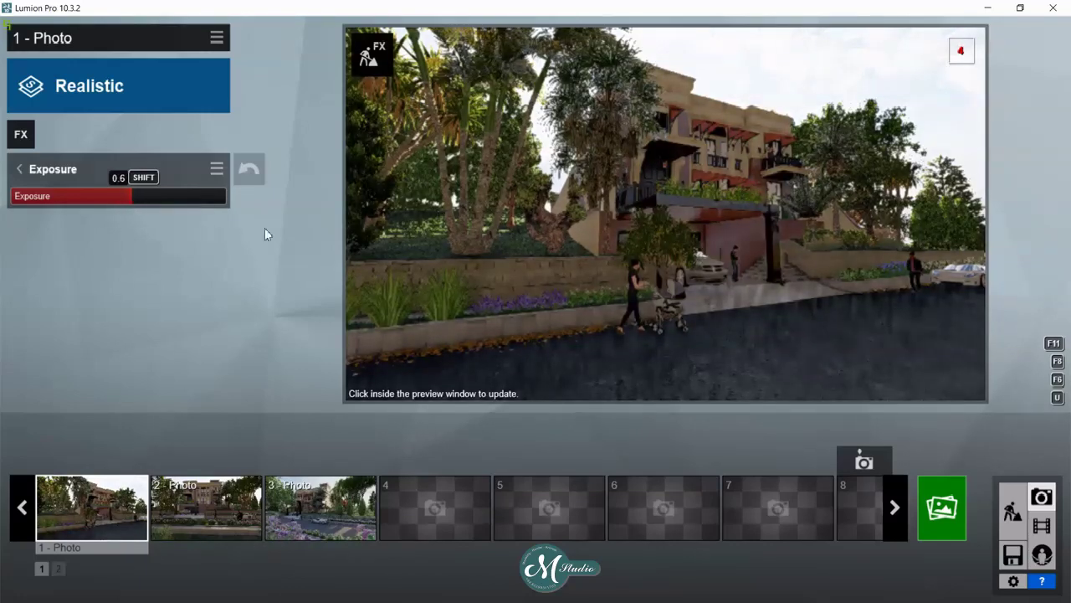
pyautogui.click(740, 201)
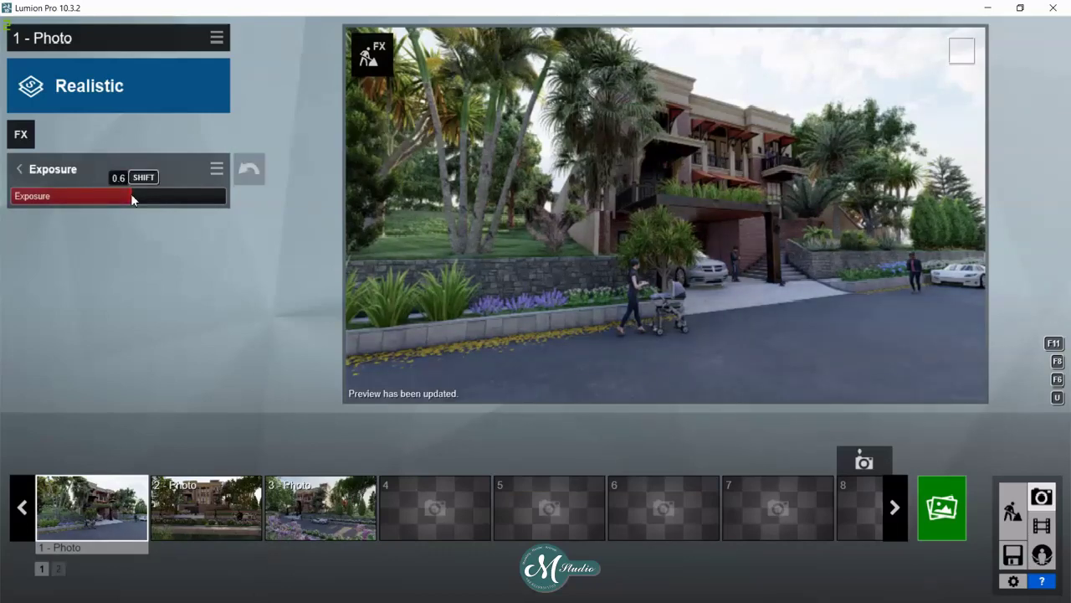
pyautogui.moveTo(131, 194); pyautogui.dragTo(128, 194)
pyautogui.click(20, 169)
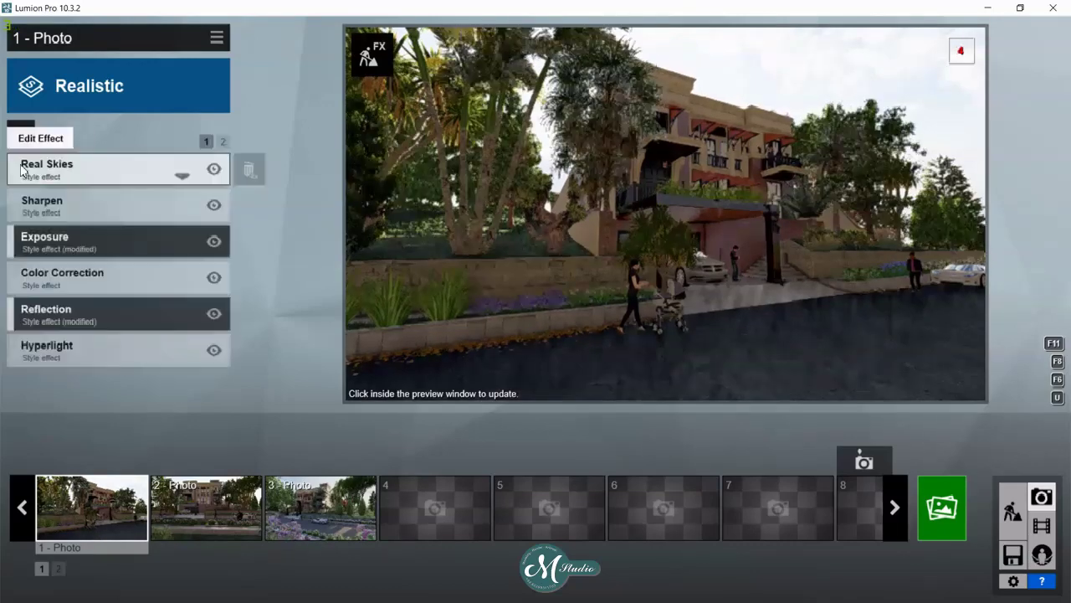
# - Set Color Correction temperature to 0.5 and contrast to 0.6
pyautogui.click(100, 279)
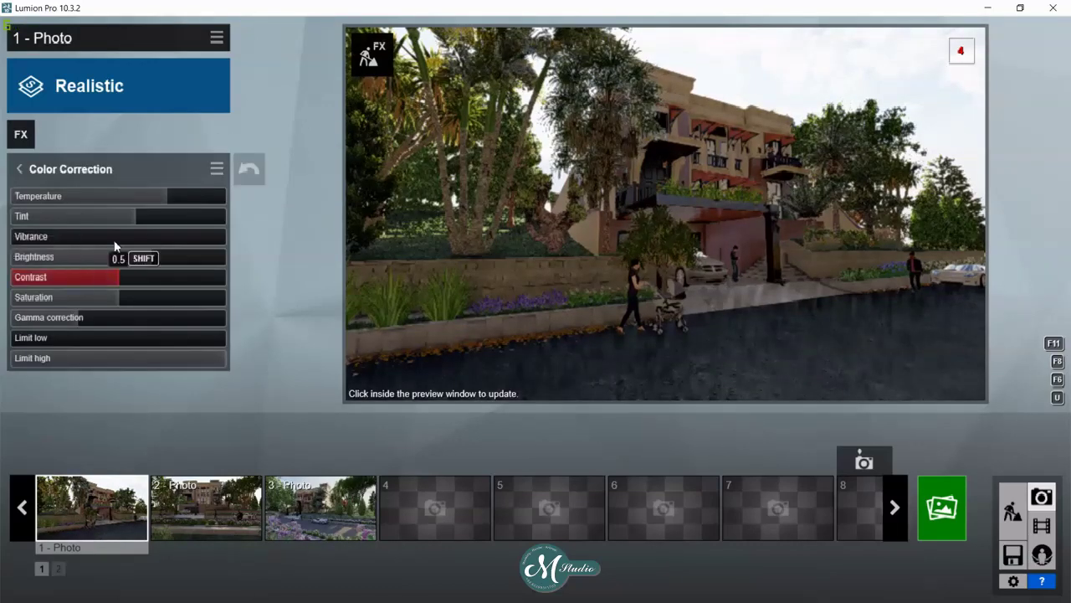
pyautogui.click(169, 197)
pyautogui.click(19, 169)
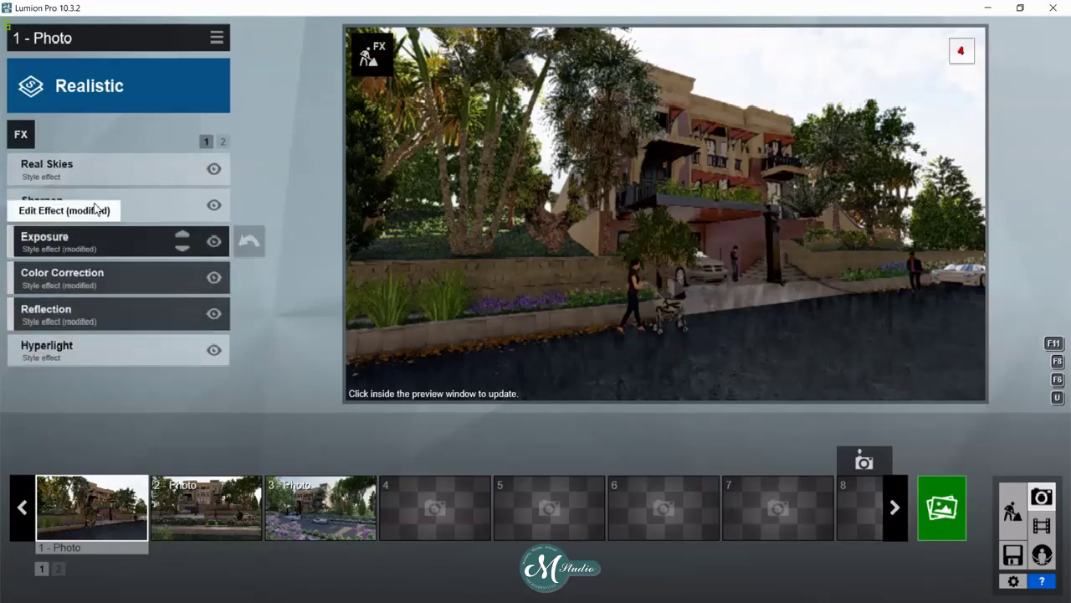
# - Set the Sharpen effect intensity to 0.2
pyautogui.click(94, 203)
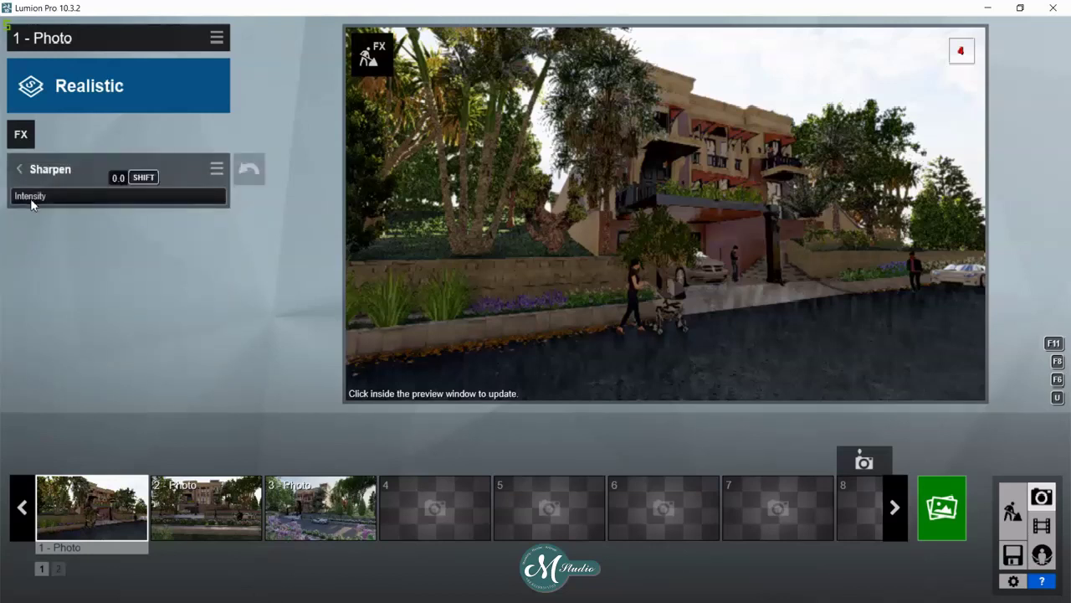
pyautogui.click(36, 199)
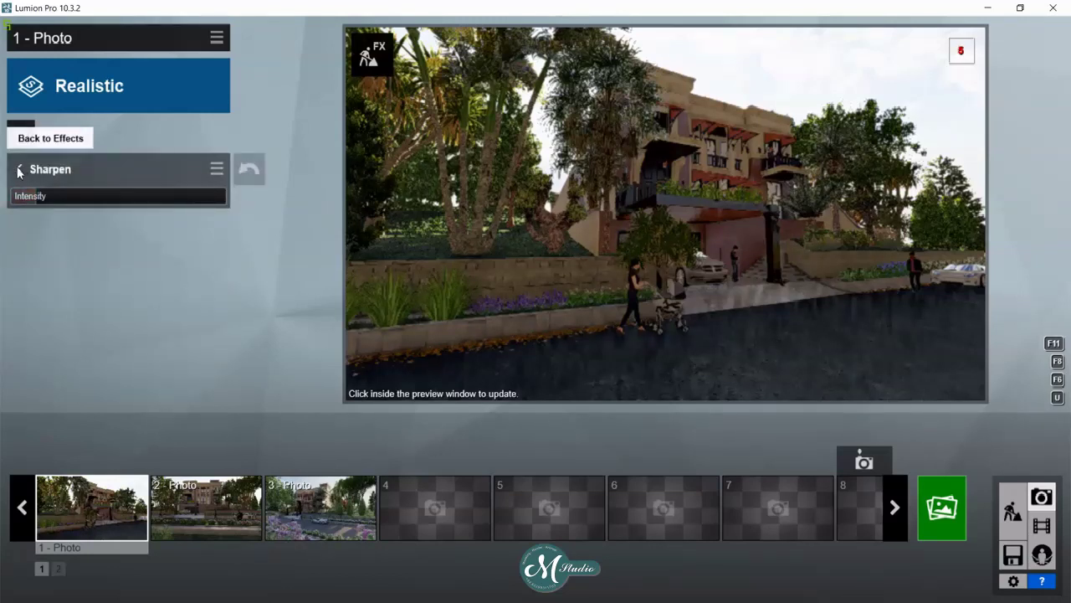
pyautogui.click(136, 268)
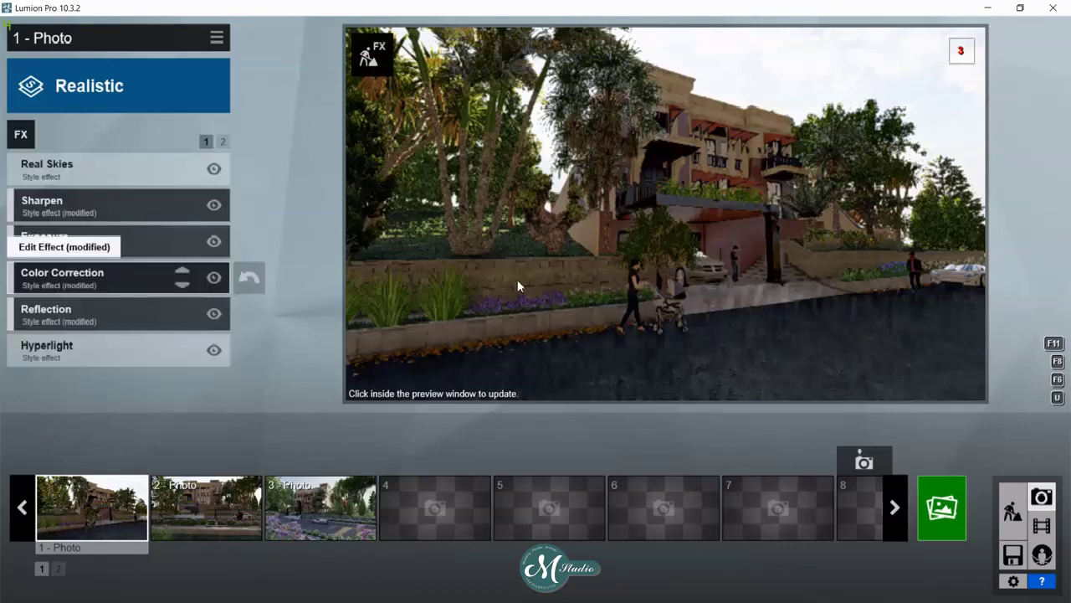
# - Set the Shadow effect's Interior/Exterior value to 0.2
pyautogui.click(223, 142)
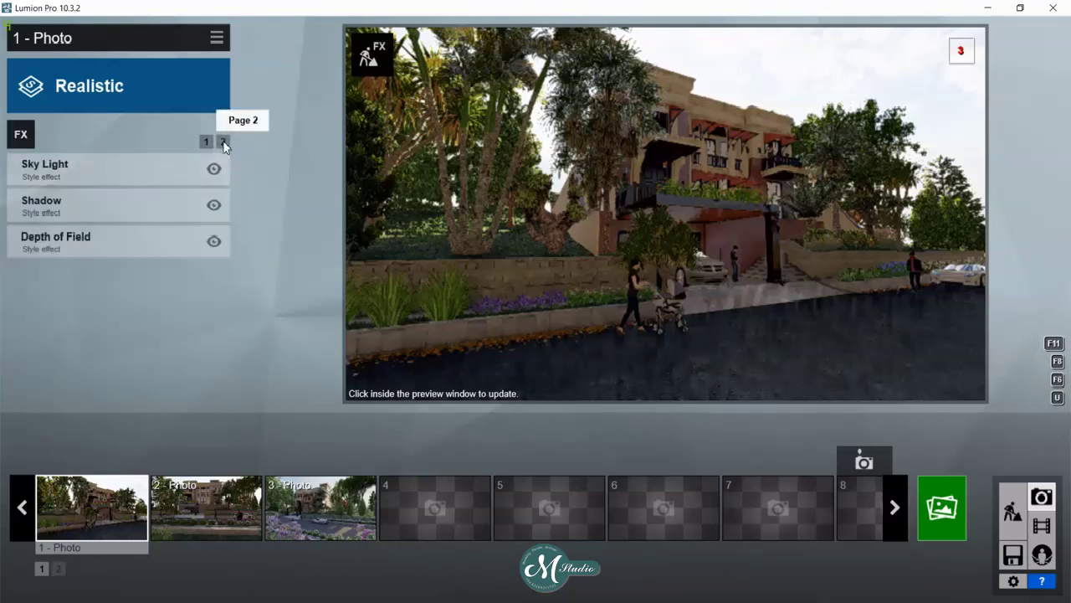
pyautogui.moveTo(101, 205)
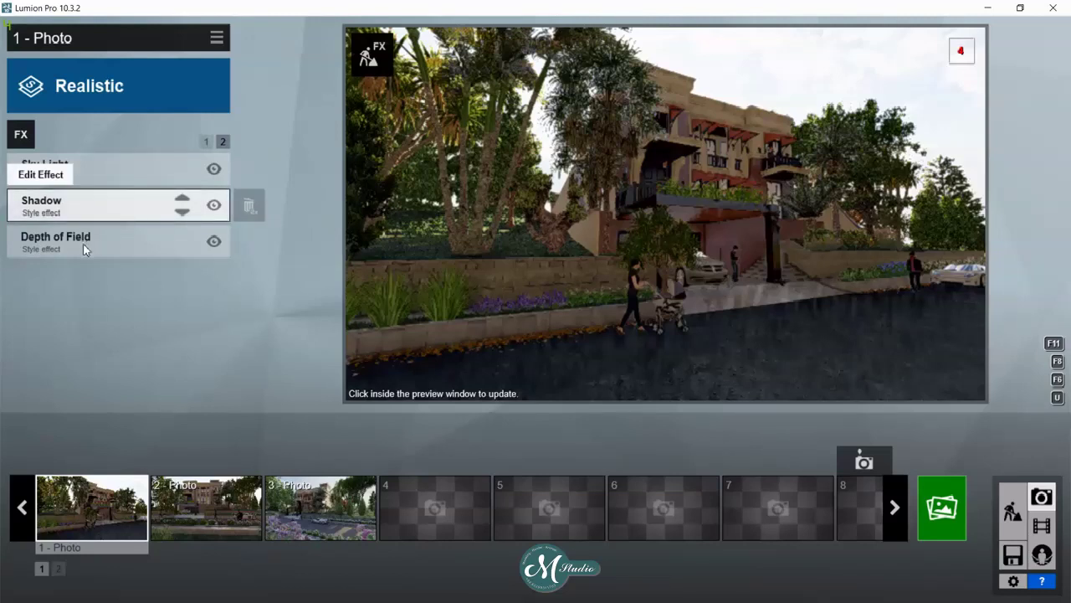
pyautogui.click(106, 203)
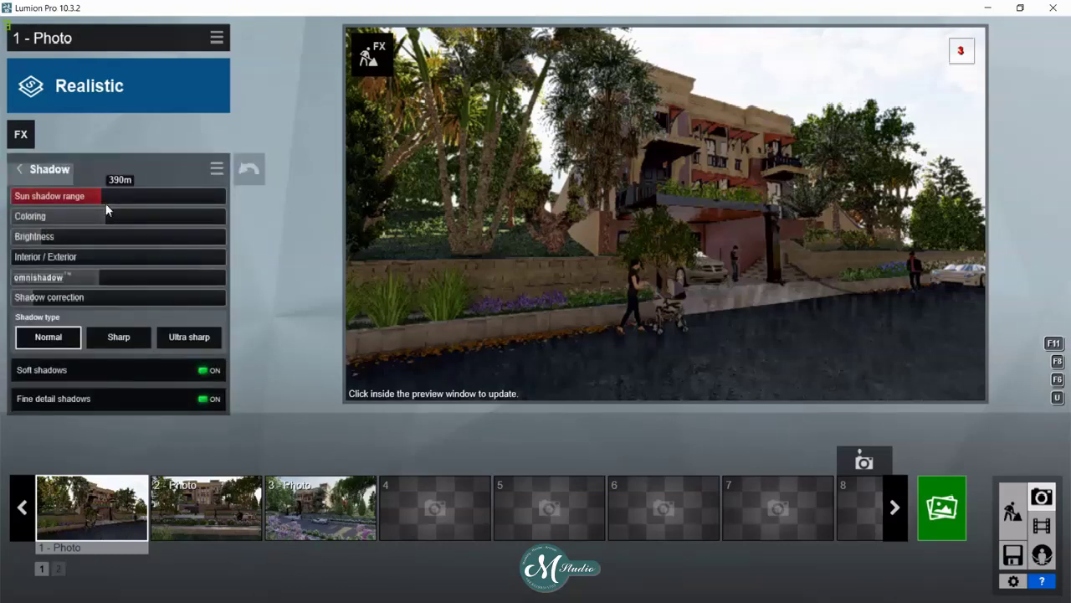
pyautogui.click(60, 257)
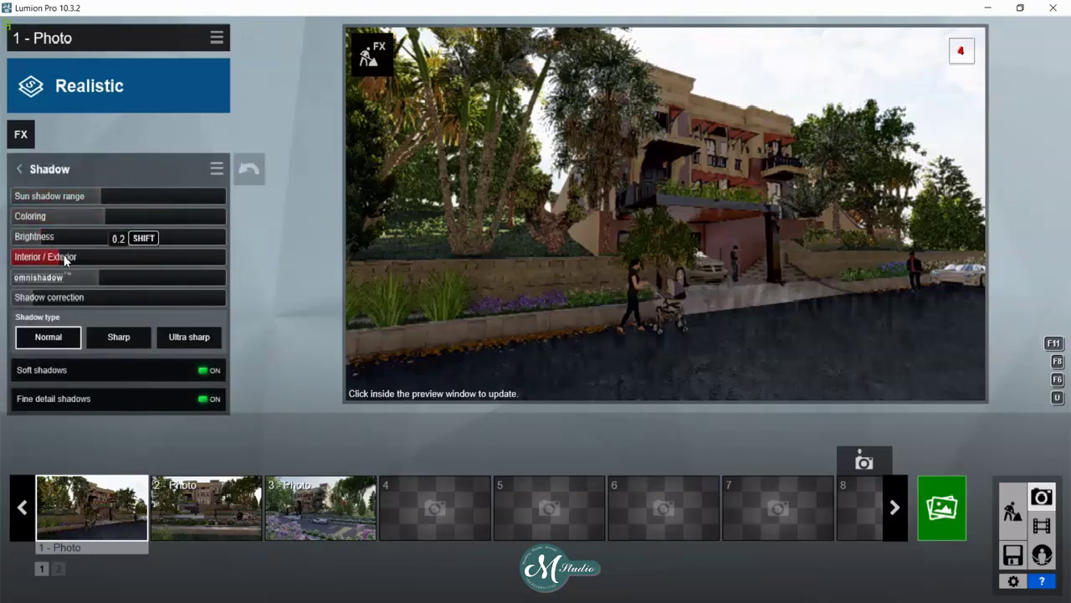
pyautogui.click(25, 167)
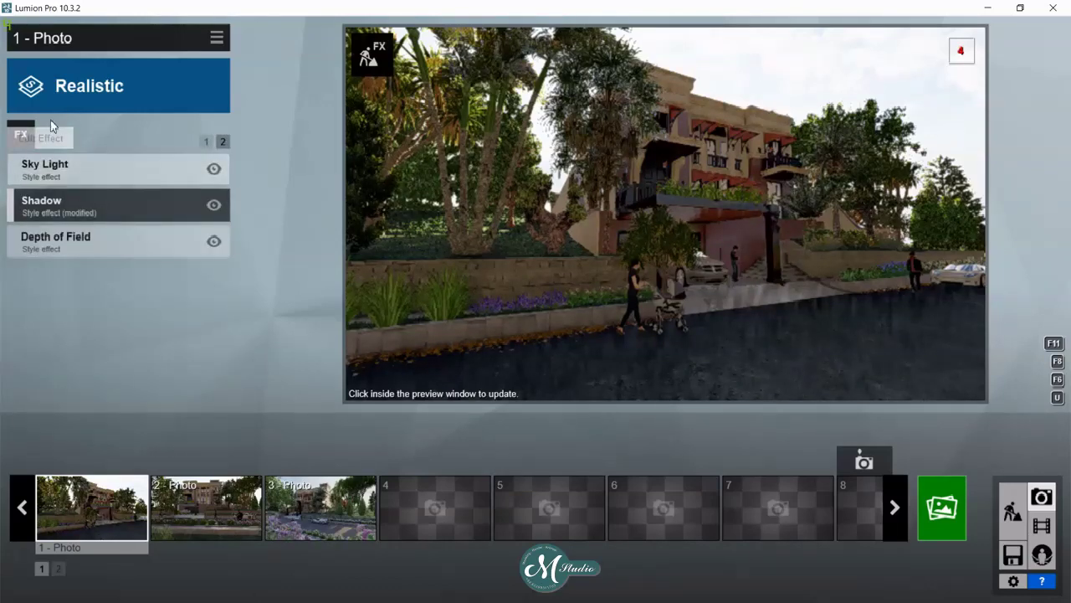
# - Add a Precipitation effect from the Weather category to photo 1
pyautogui.click(25, 131)
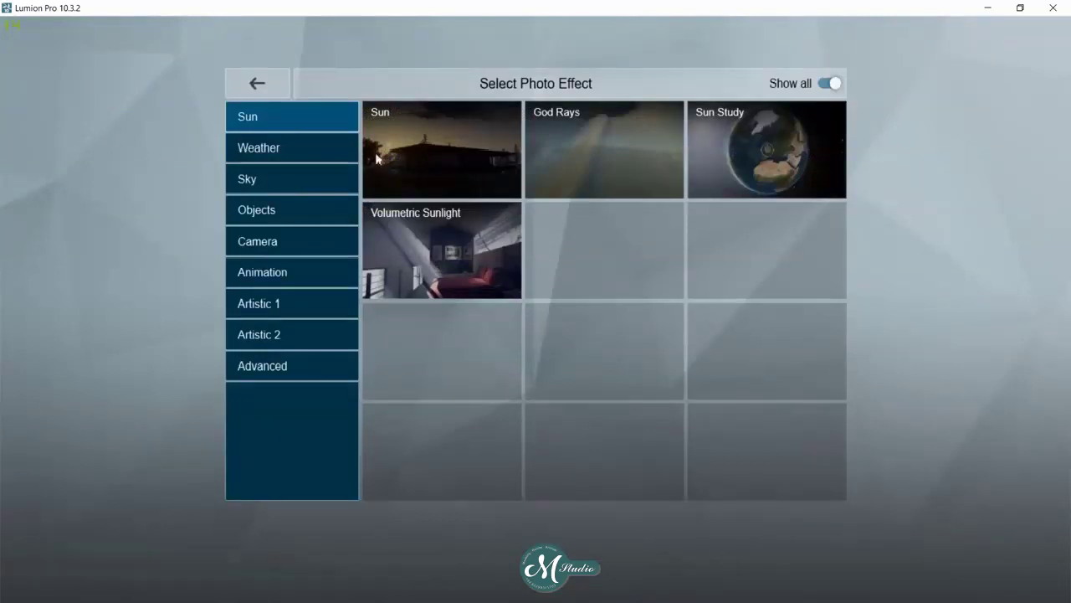
pyautogui.click(271, 149)
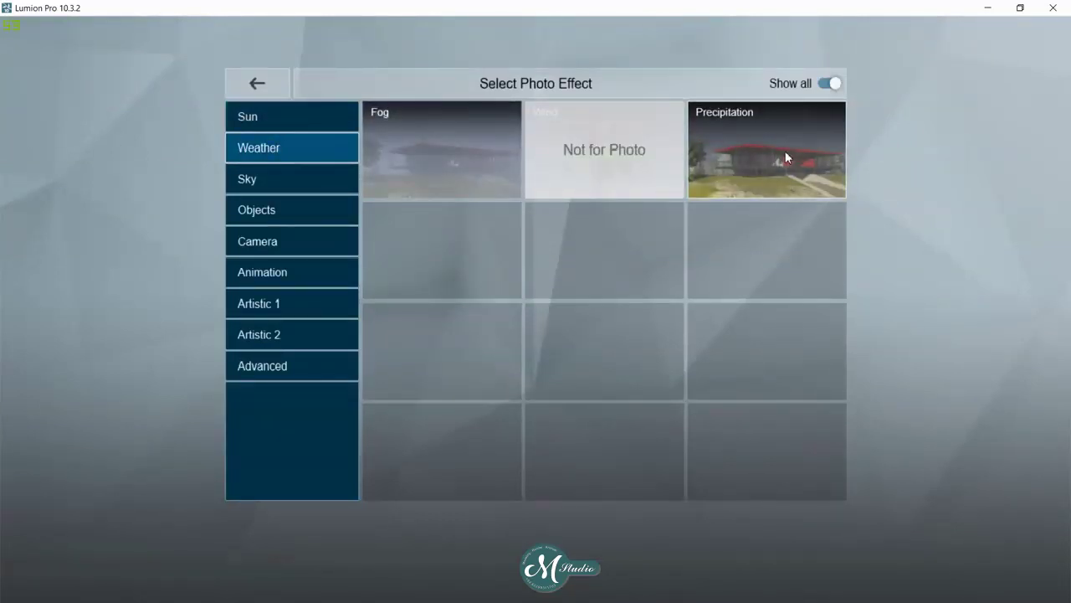
pyautogui.click(785, 150)
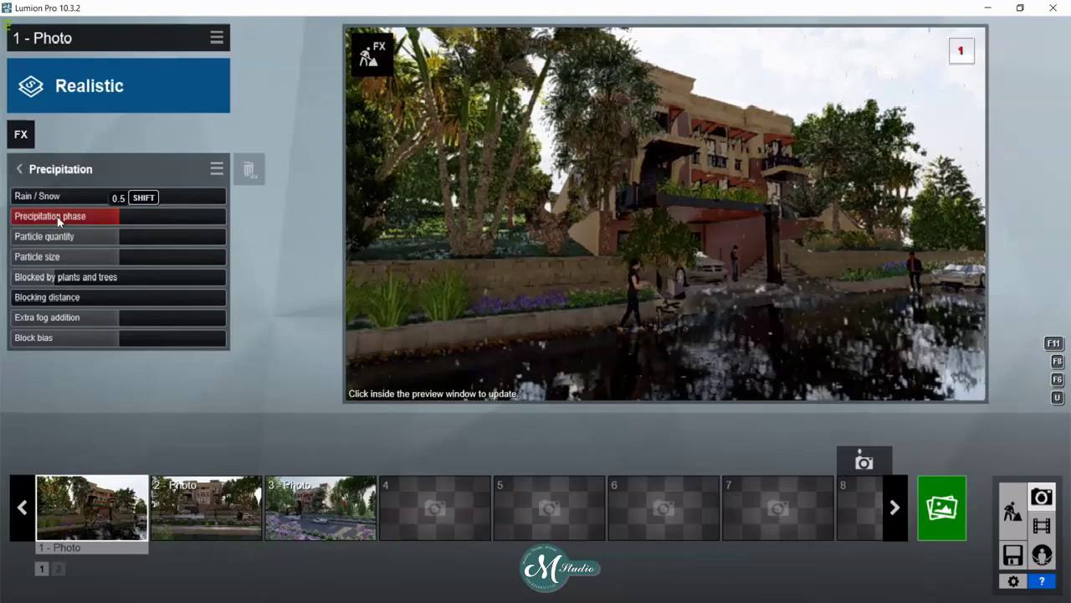
# - Set precipitation phase 0.2, particle quantity 0.0 and extra fog 0.6, refreshing the preview
pyautogui.click(58, 218)
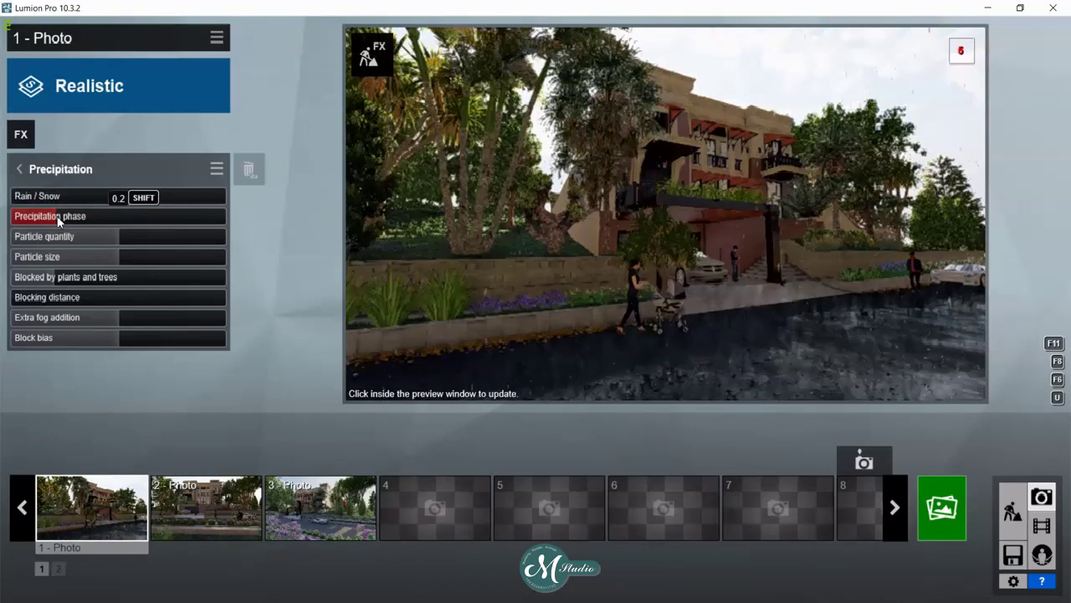
pyautogui.click(42, 216)
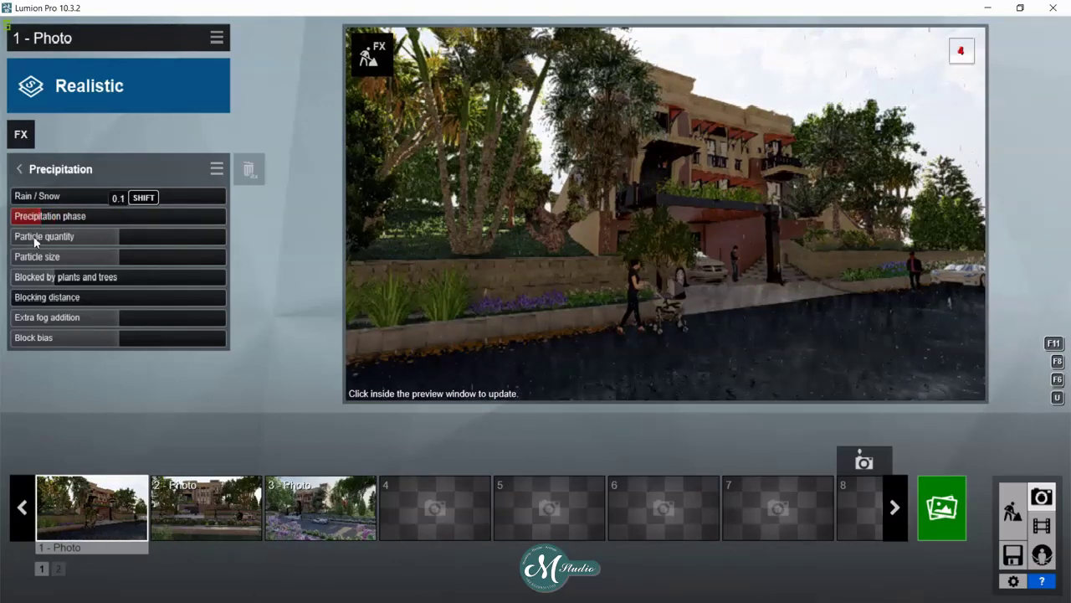
pyautogui.click(17, 259)
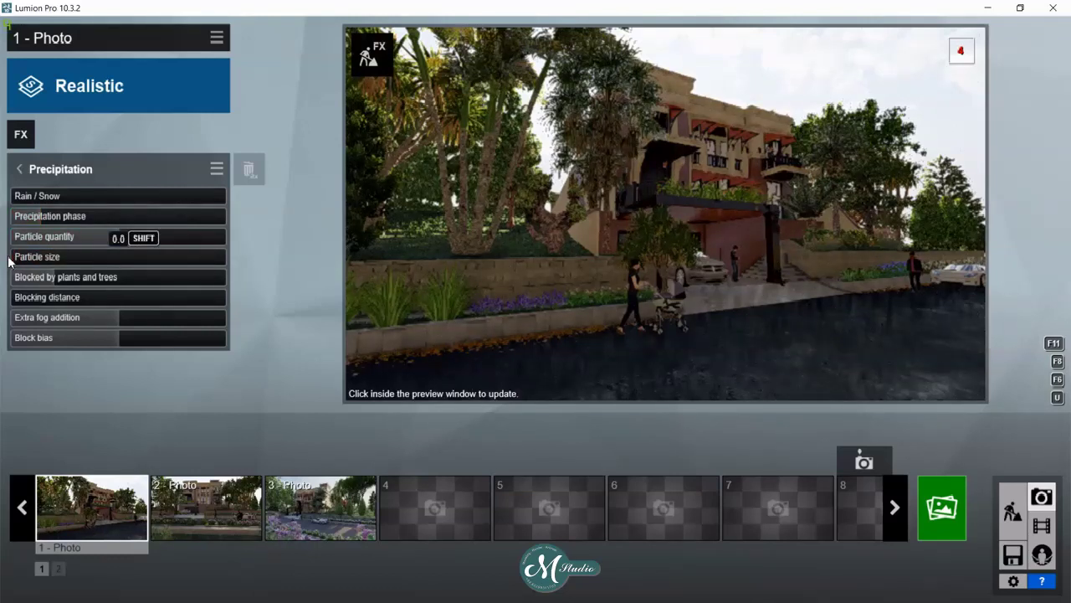
pyautogui.click(633, 247)
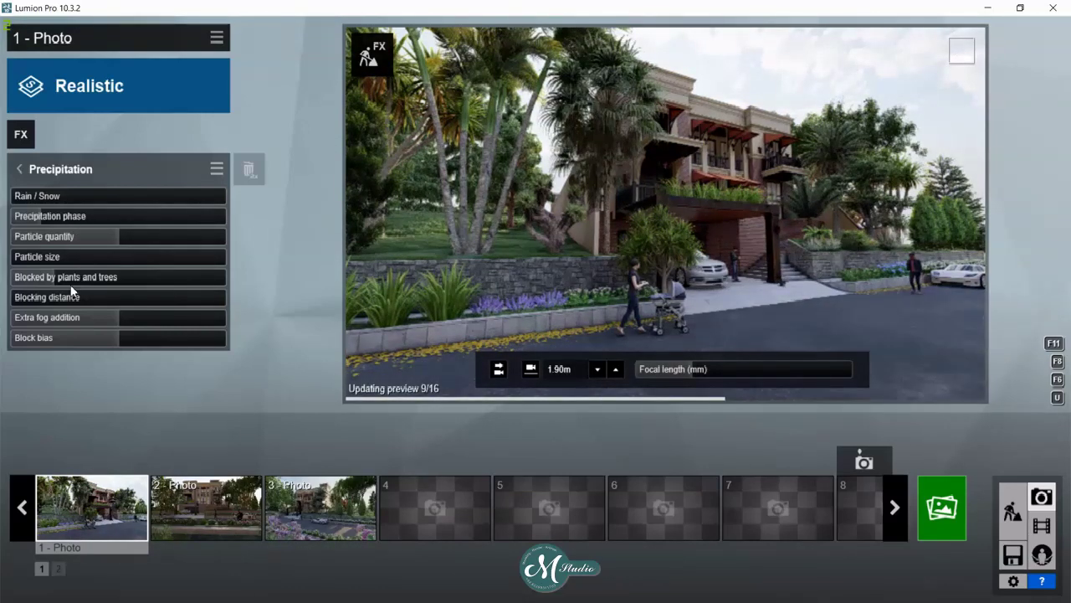
pyautogui.click(134, 317)
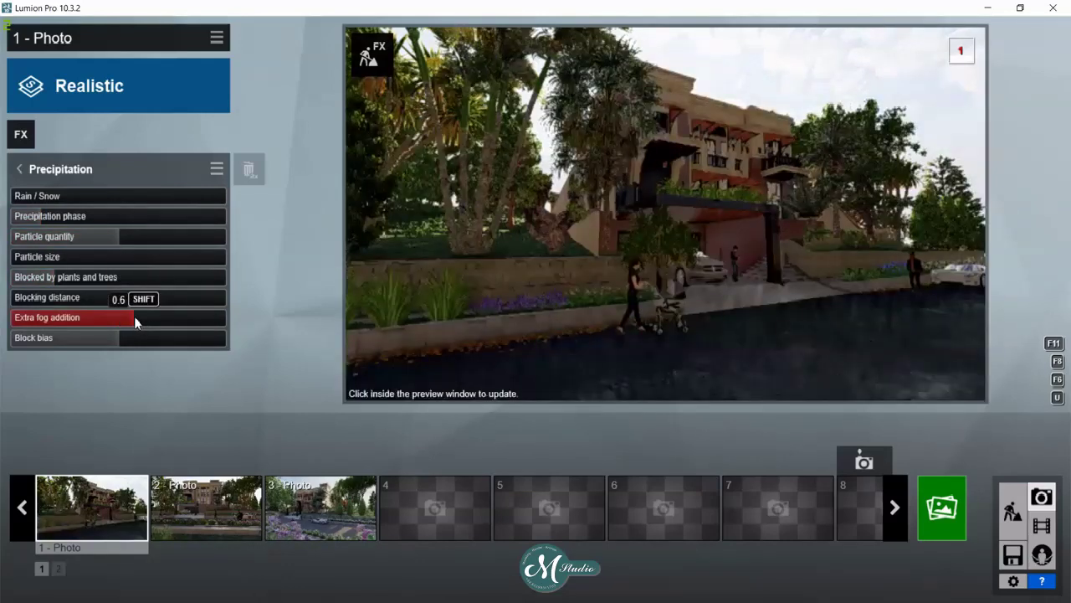
pyautogui.click(771, 268)
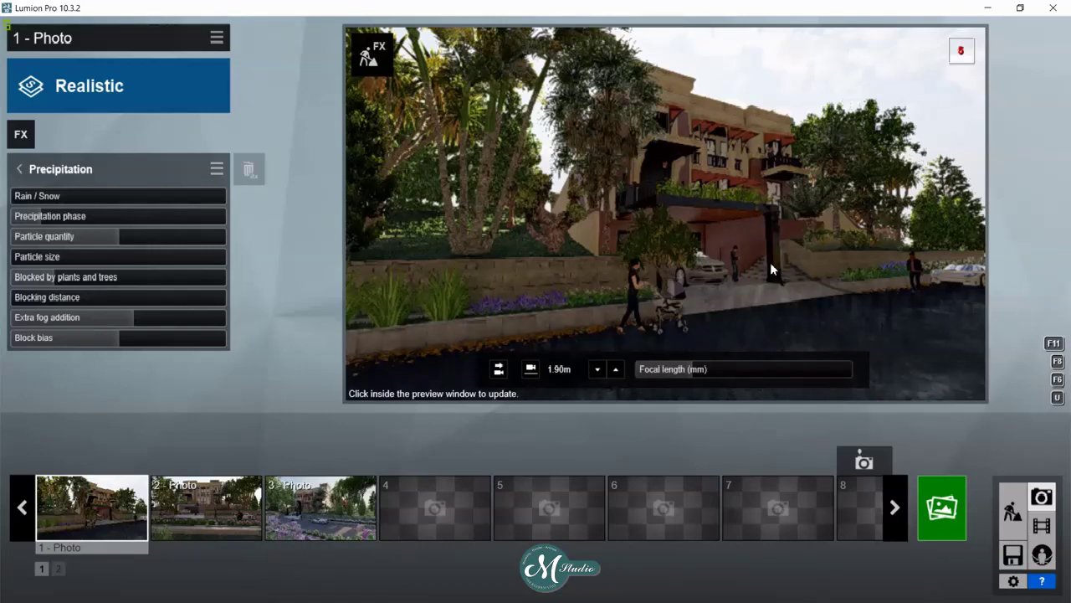
pyautogui.click(755, 243)
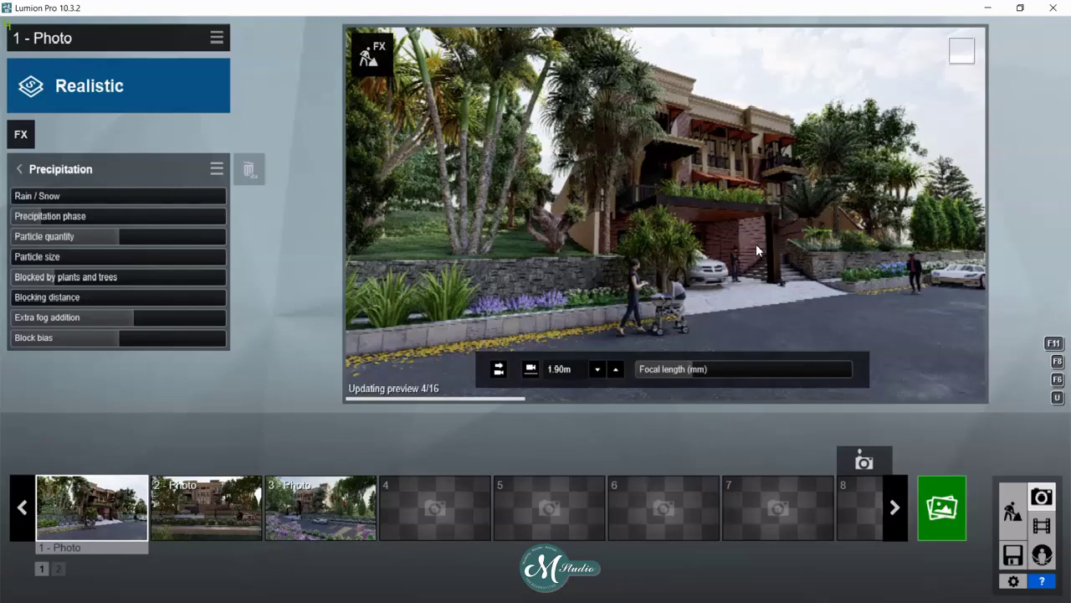
pyautogui.click(52, 220)
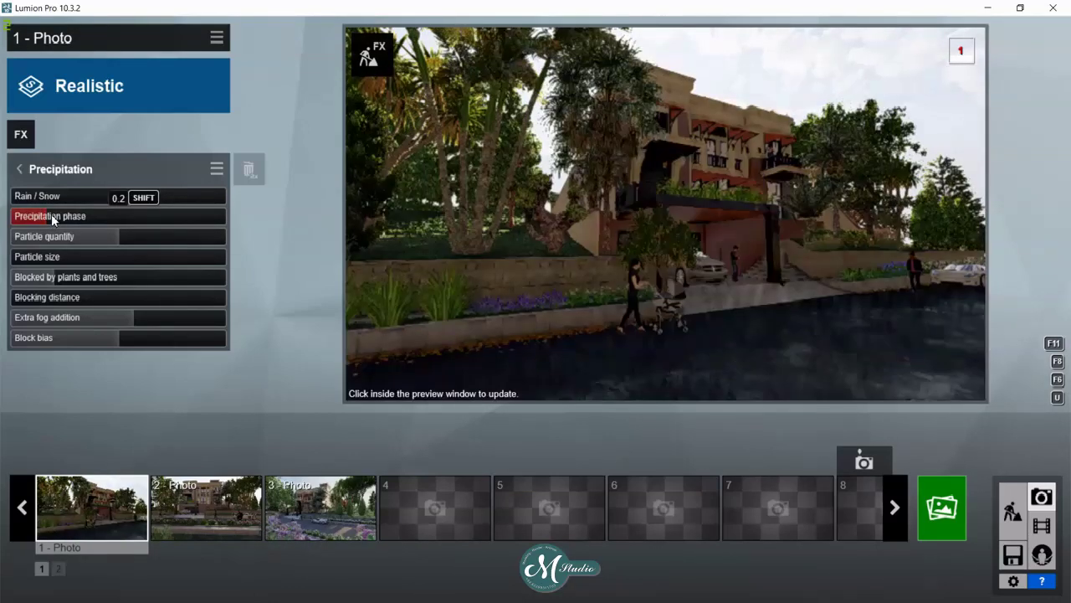
pyautogui.click(761, 303)
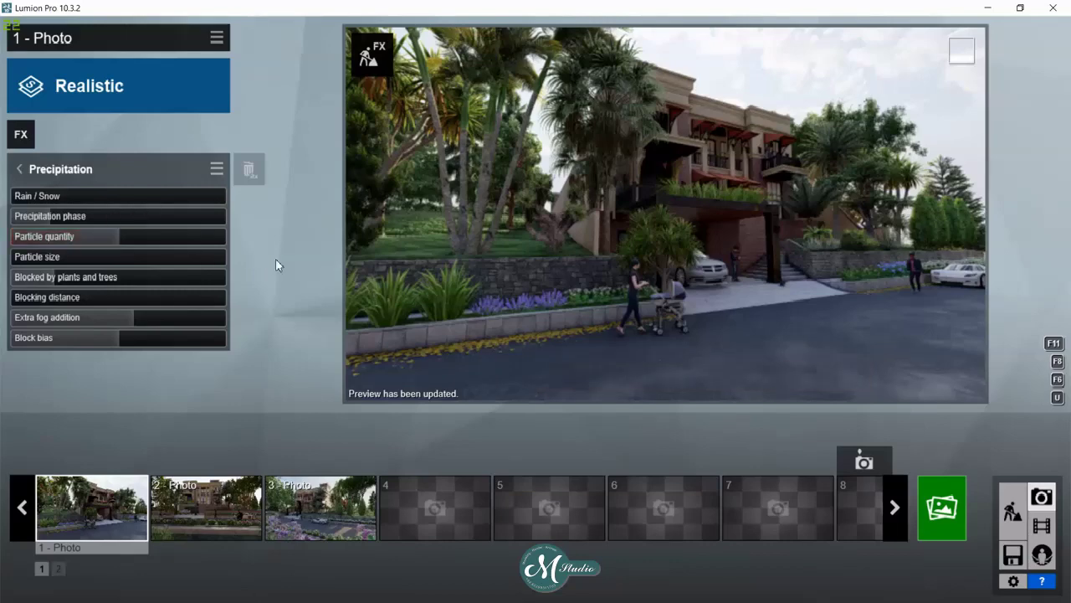
# - Set the Real Skies heading to -7.0° and re-render the preview at higher quality
pyautogui.click(21, 169)
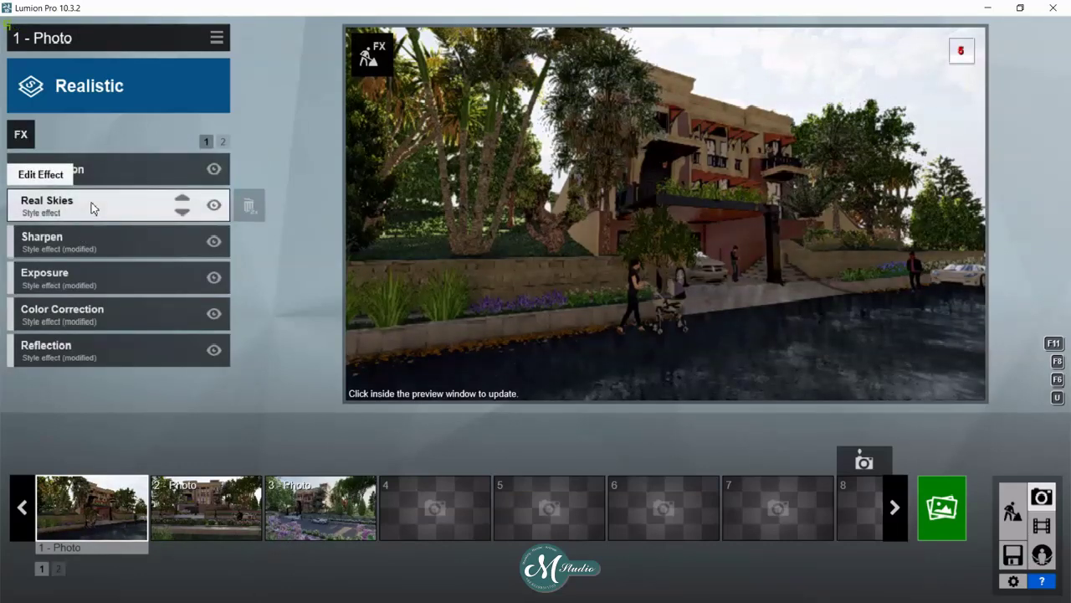
pyautogui.click(92, 208)
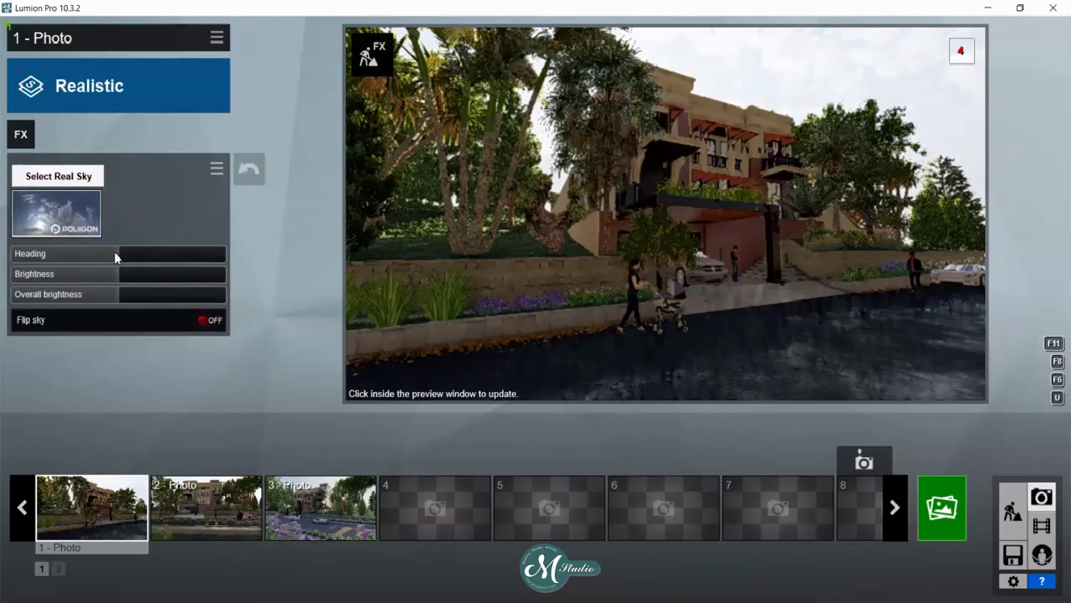
pyautogui.click(114, 253)
pyautogui.click(149, 257)
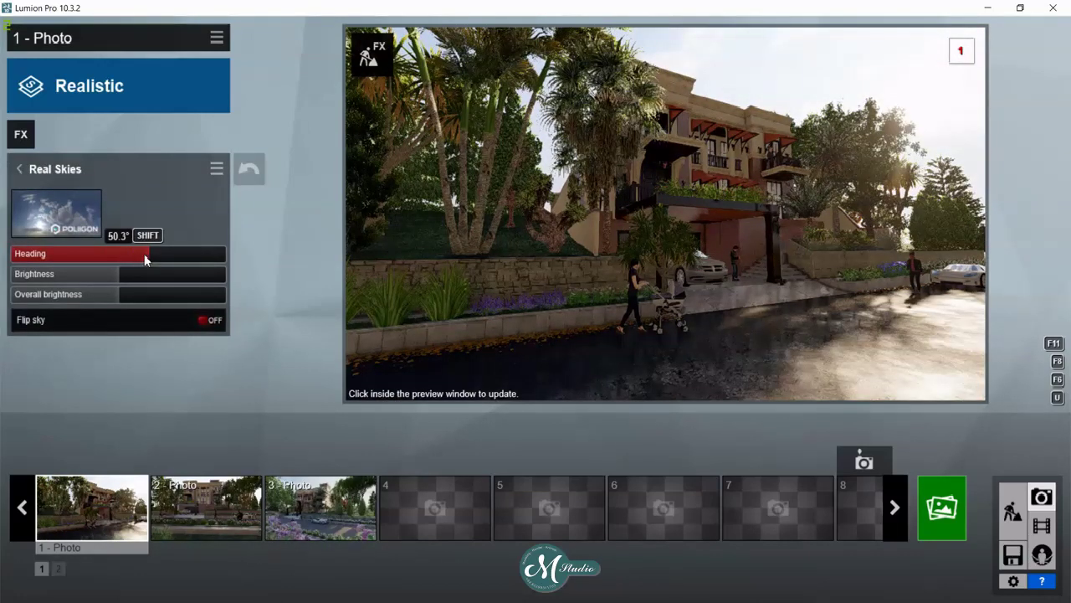
pyautogui.keyDown('shift'); pyautogui.moveTo(142, 259); pyautogui.dragTo(138, 254); pyautogui.keyUp('shift')
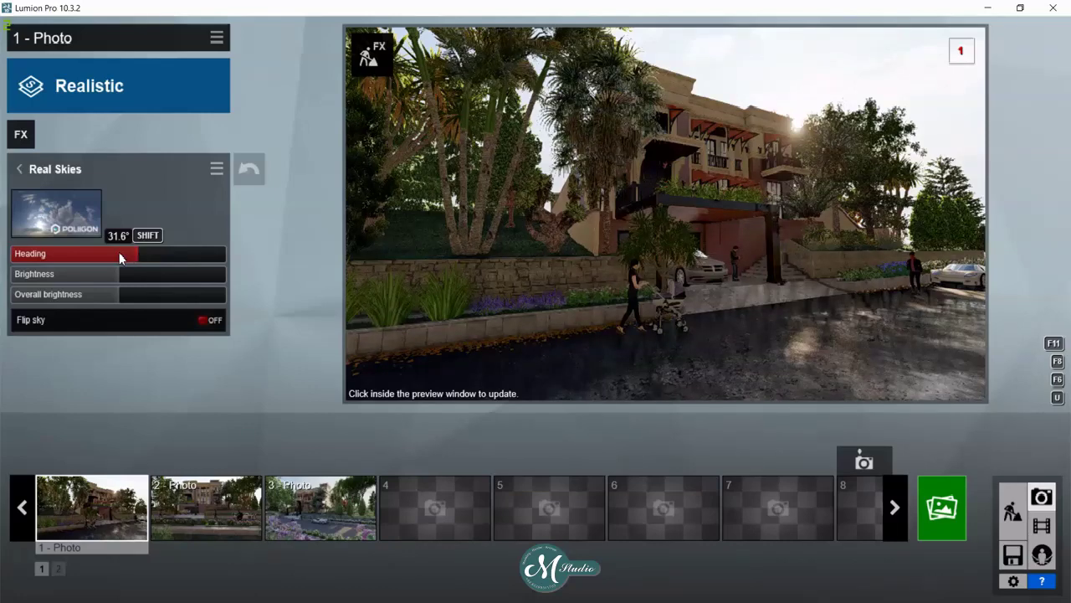
pyautogui.click(118, 252)
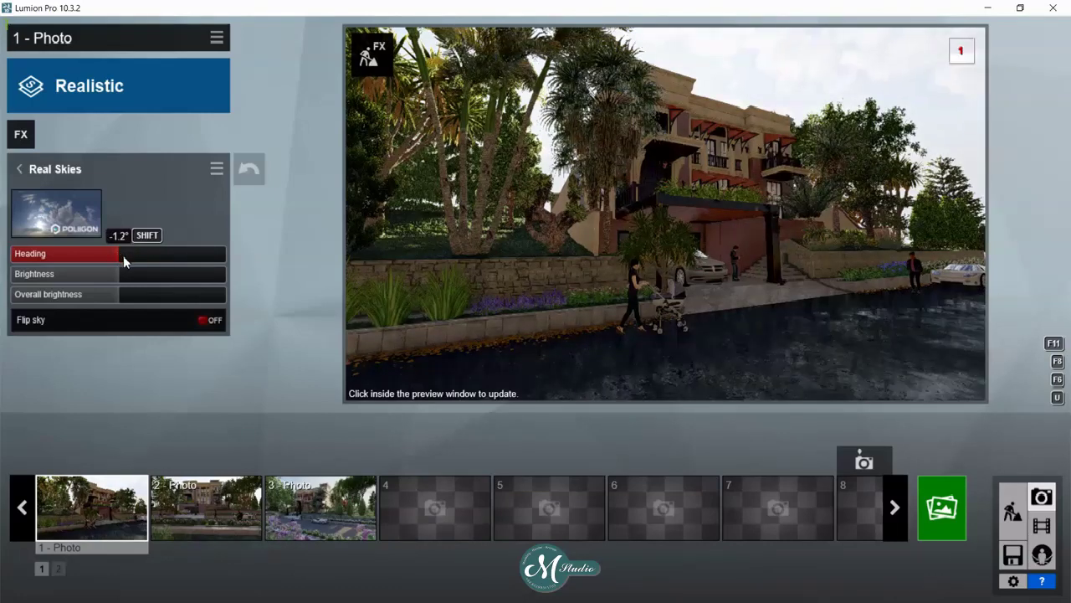
pyautogui.keyDown('shift'); pyautogui.moveTo(124, 256); pyautogui.dragTo(111, 251); pyautogui.keyUp('shift')
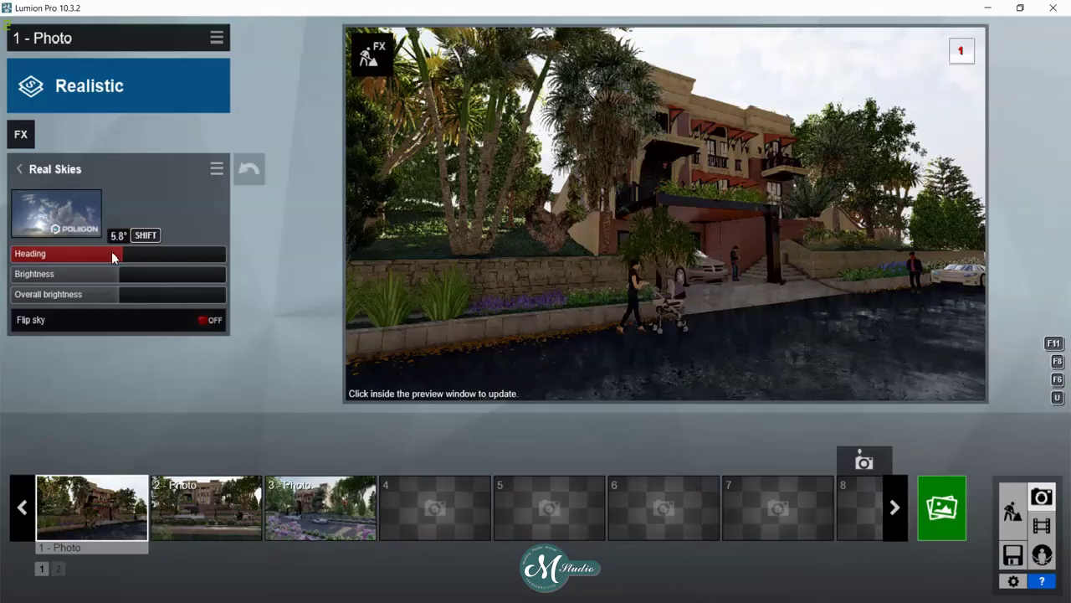
pyautogui.click(111, 251)
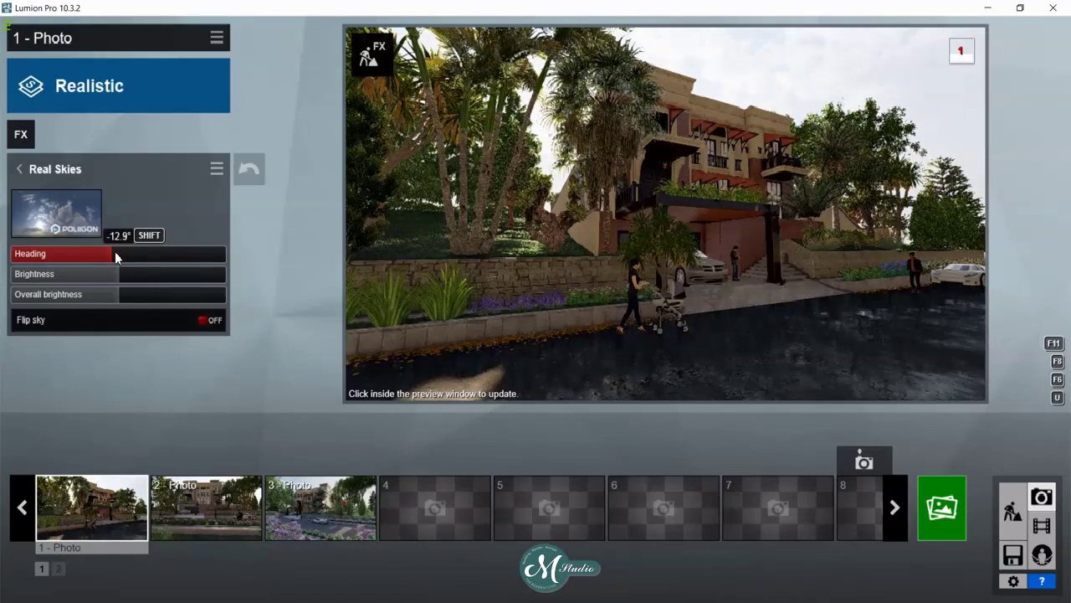
pyautogui.click(115, 251)
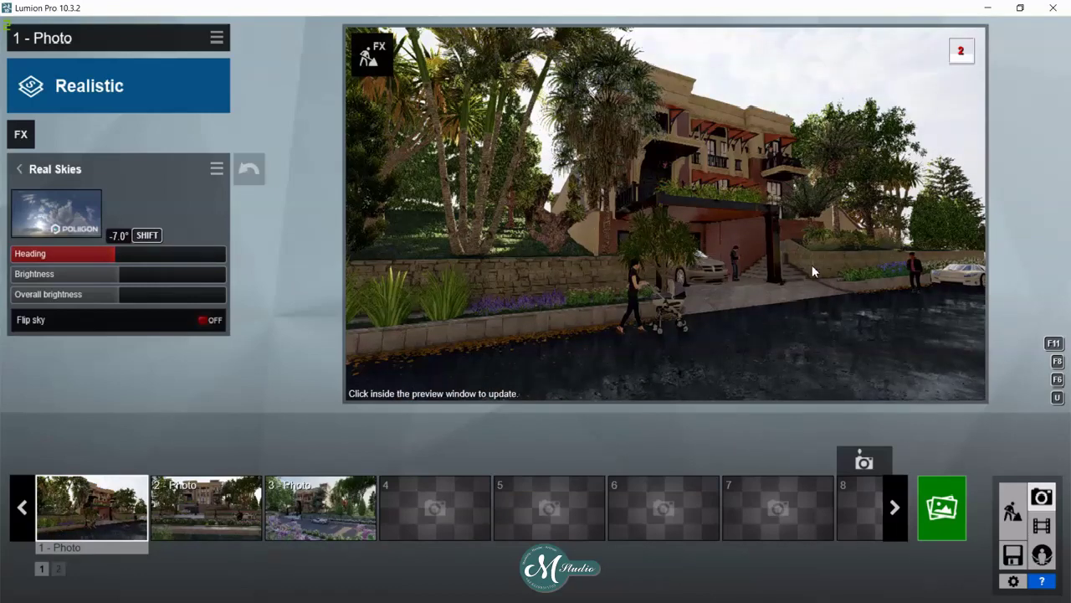
pyautogui.click(811, 265)
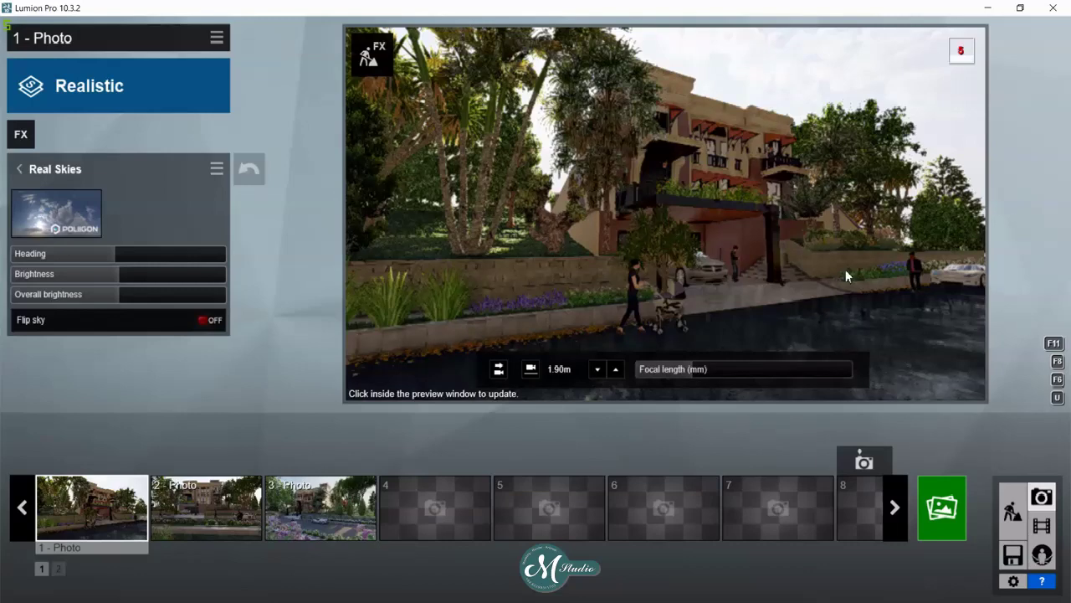
pyautogui.click(845, 270)
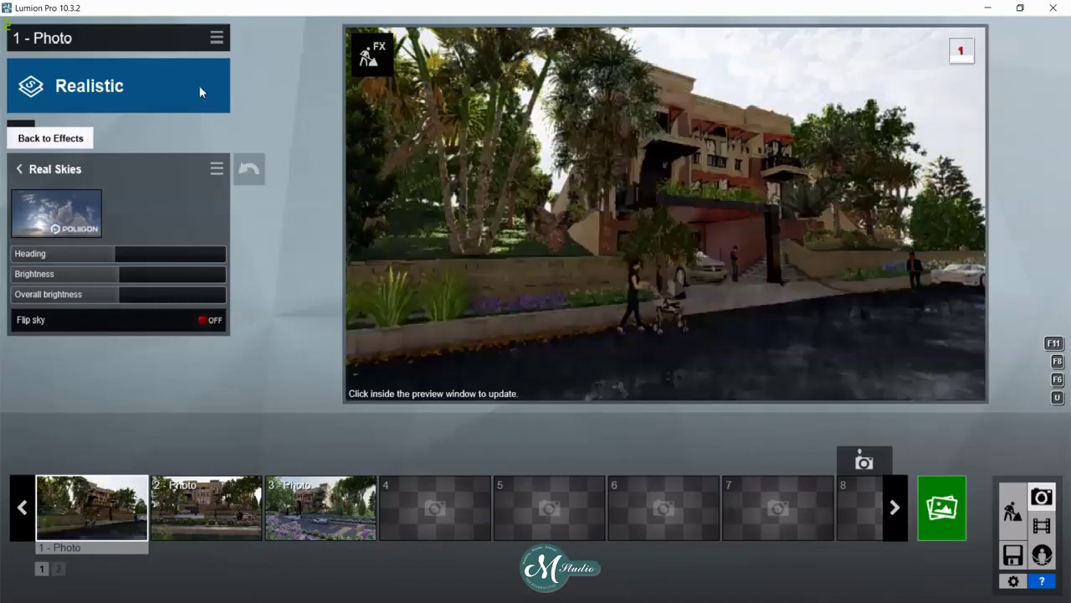
# - Look at photo 1's copy, paste and clear effects menu
pyautogui.click(18, 168)
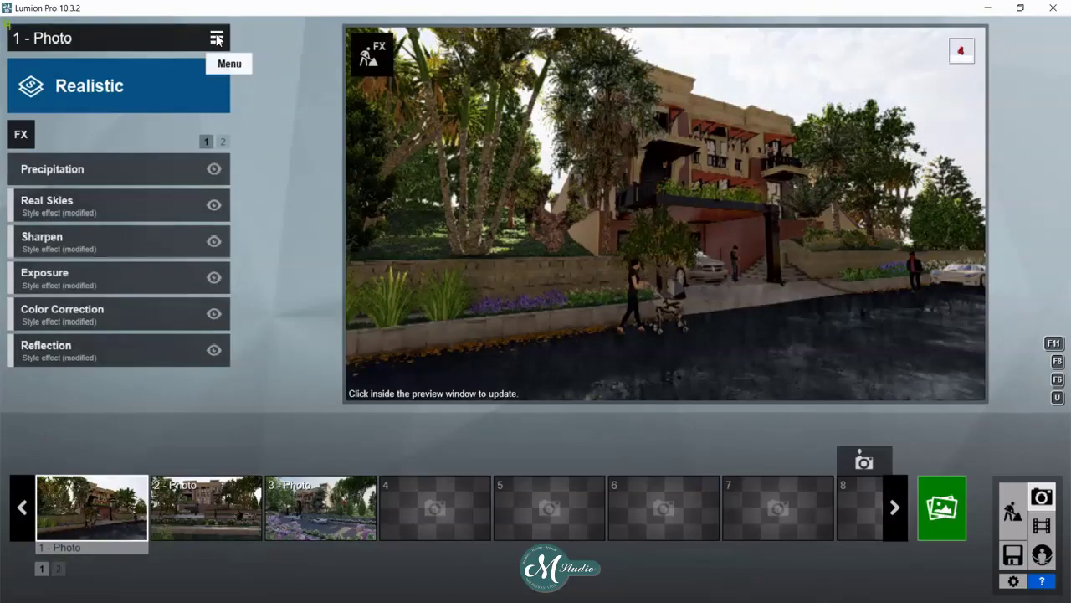
pyautogui.click(216, 38)
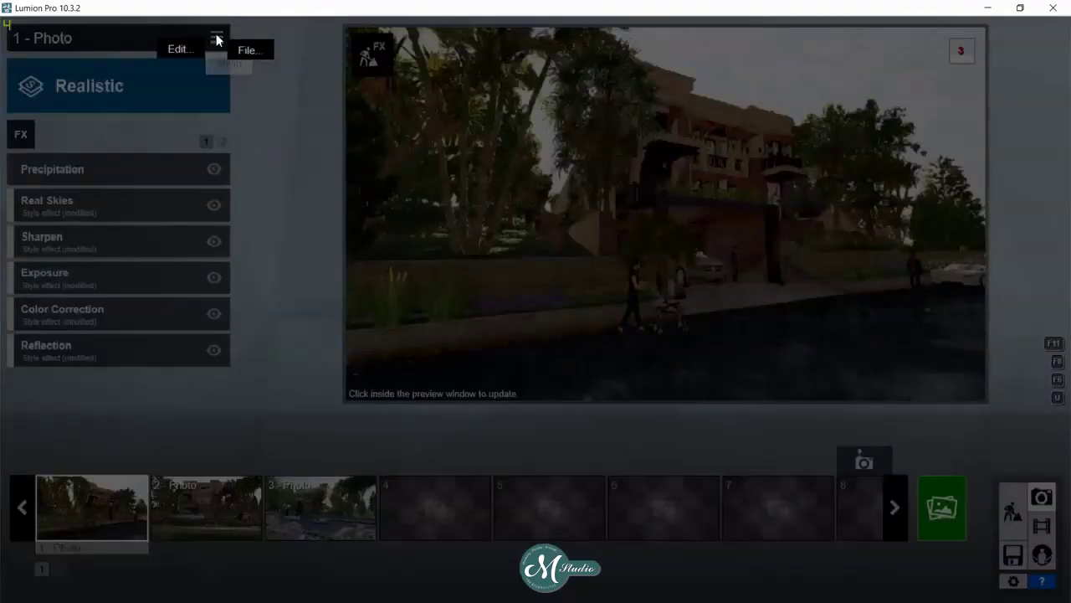
pyautogui.click(174, 48)
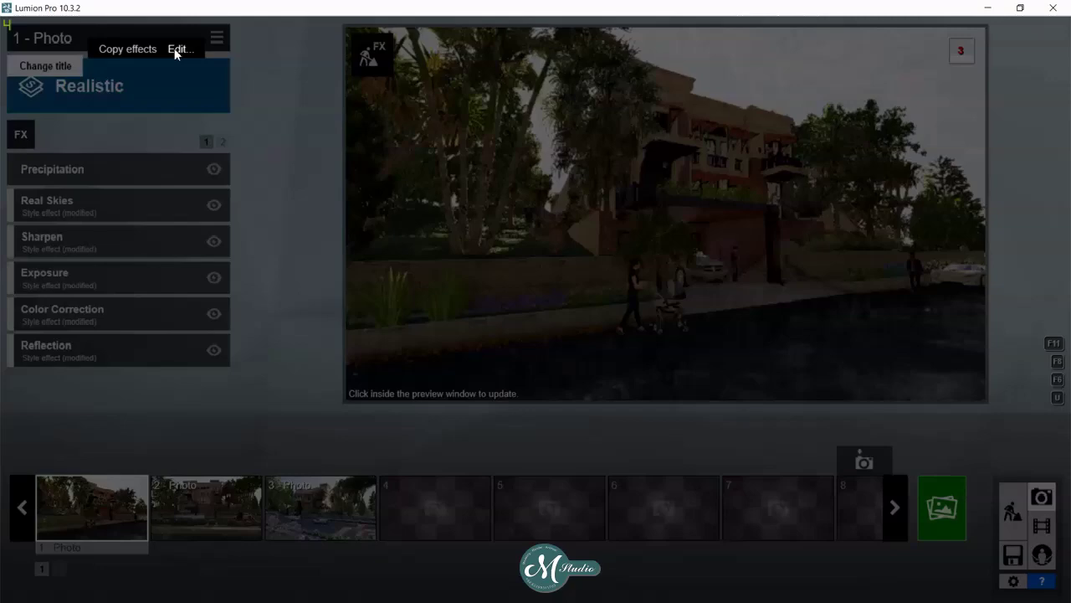
pyautogui.click(111, 50)
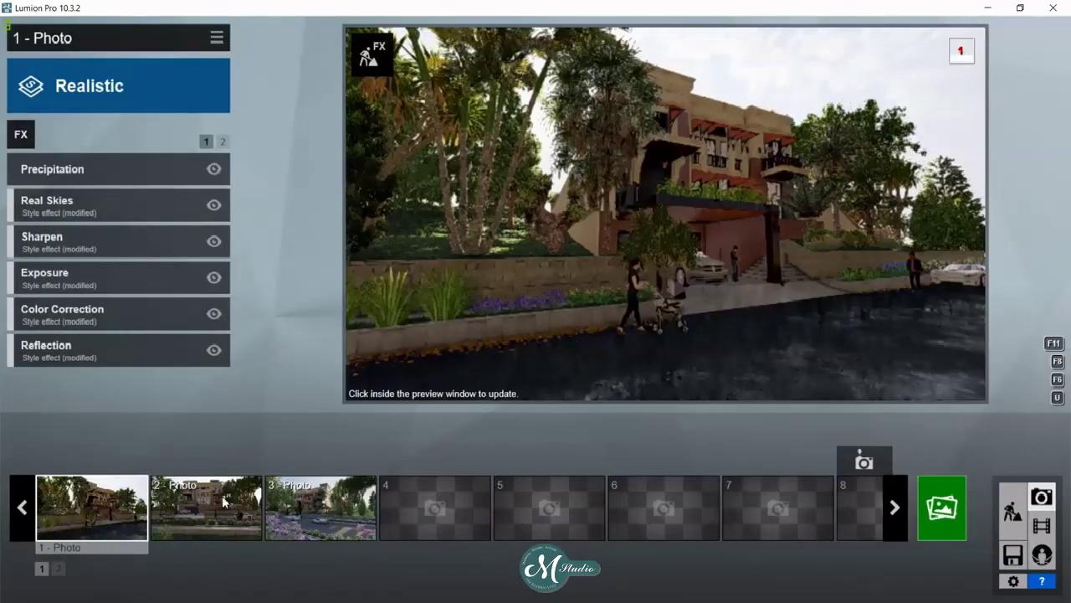
# - Paste the copied effect stack onto photo 2
pyautogui.click(223, 501)
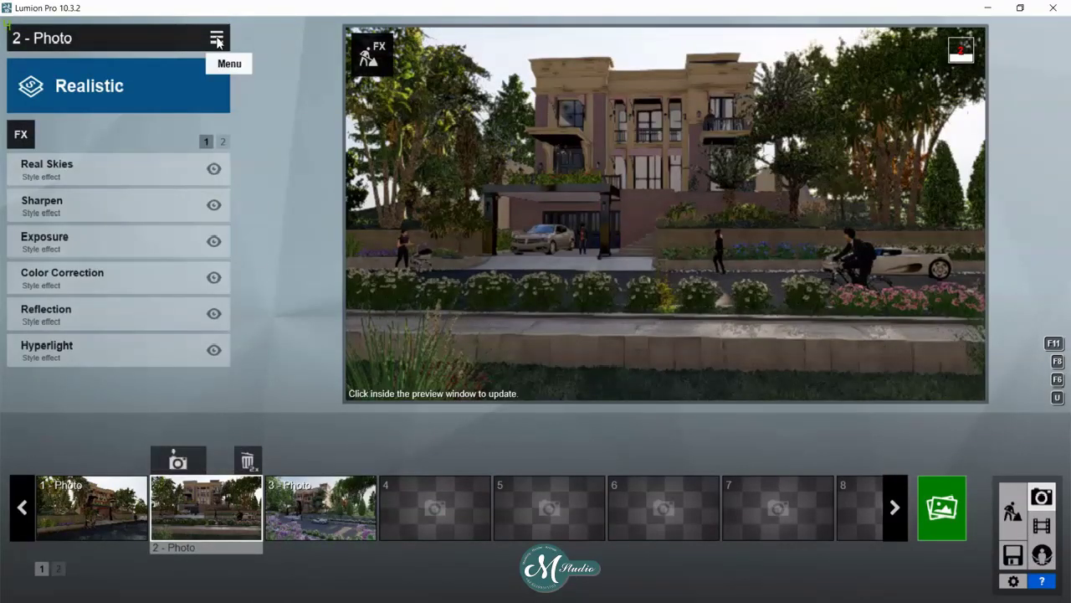
pyautogui.click(217, 39)
pyautogui.click(178, 51)
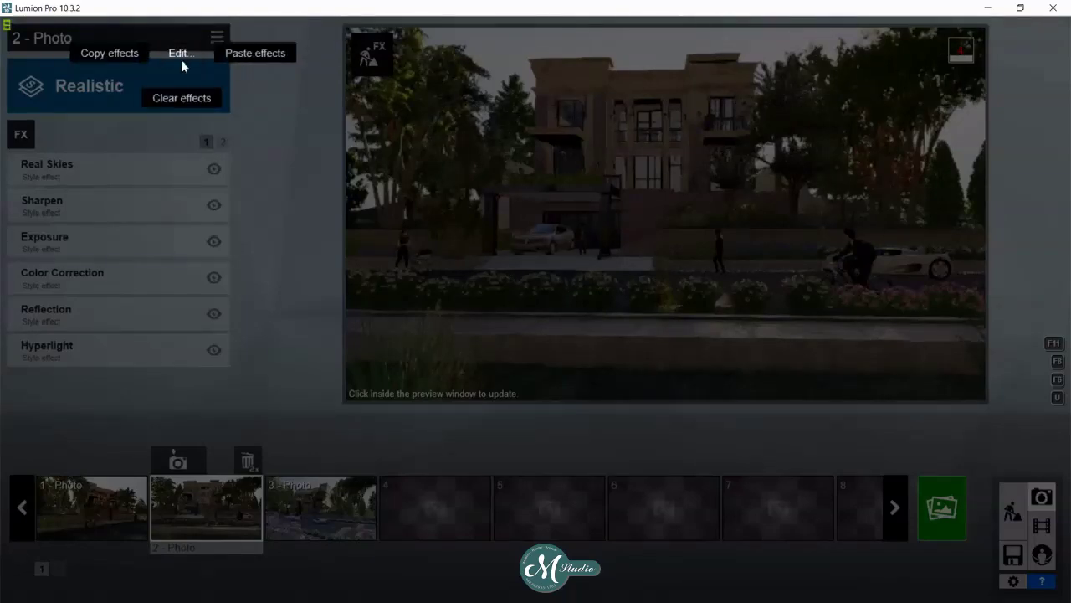
pyautogui.click(248, 54)
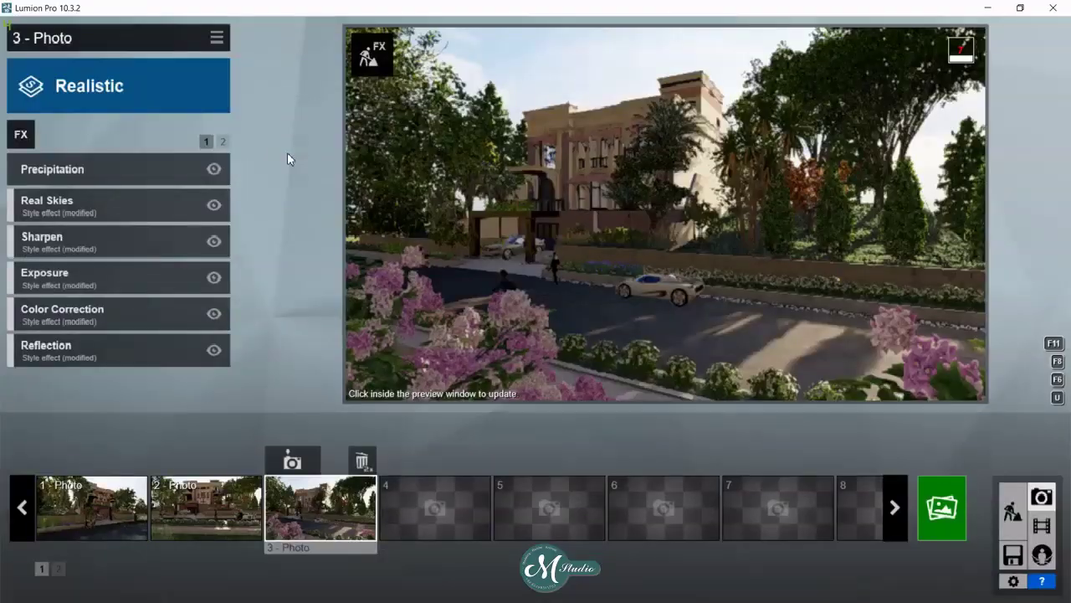
pyautogui.moveTo(666, 251)
pyautogui.moveTo(734, 303)
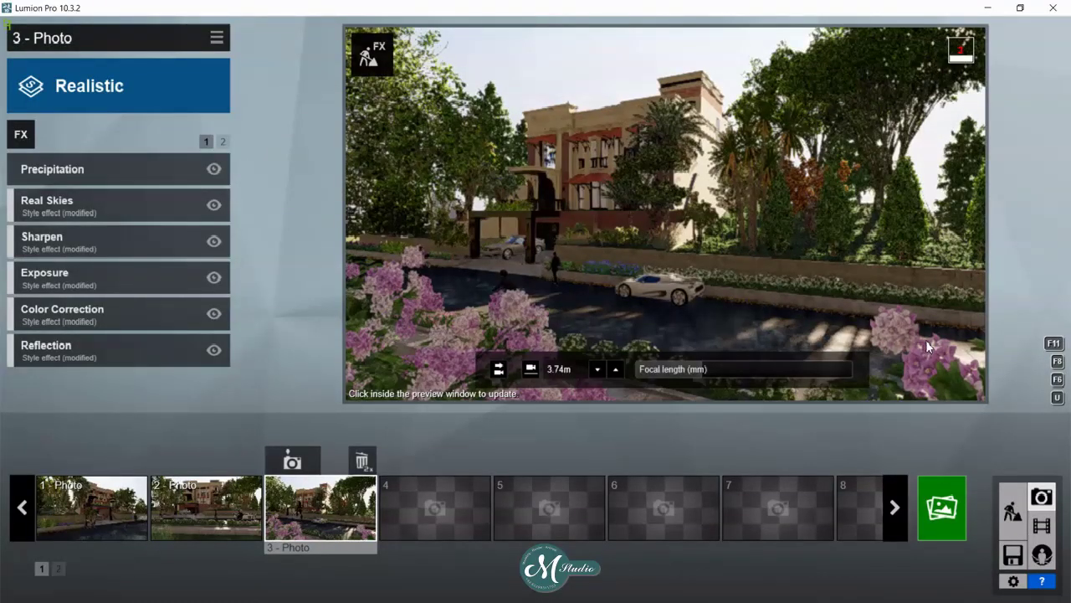
# - Check photo 1, then switch to photo 3 and refresh its preview
pyautogui.click(99, 509)
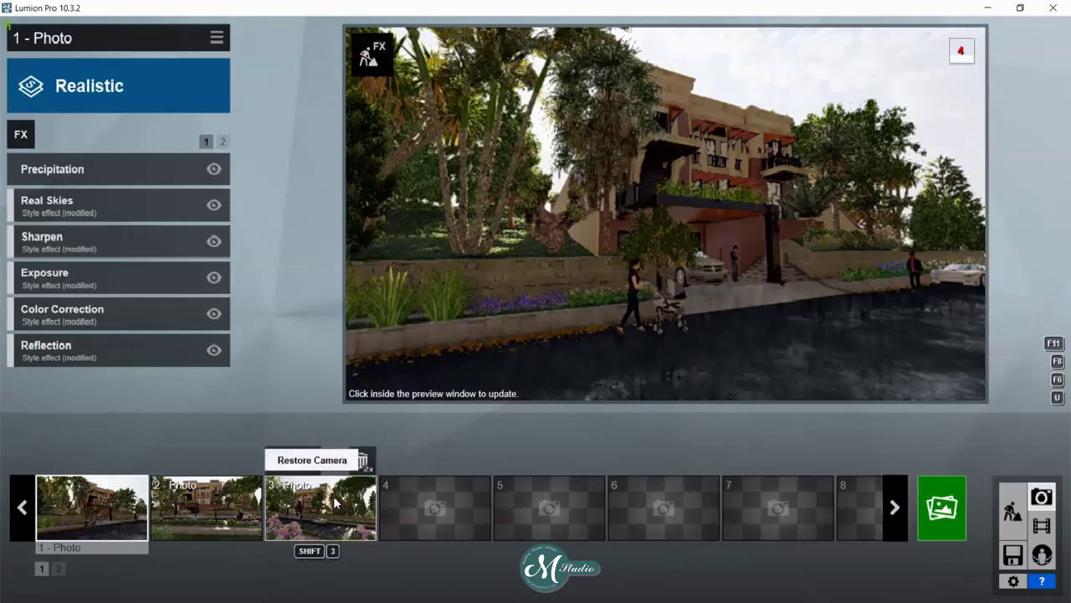
pyautogui.hotkey('shift', '3')
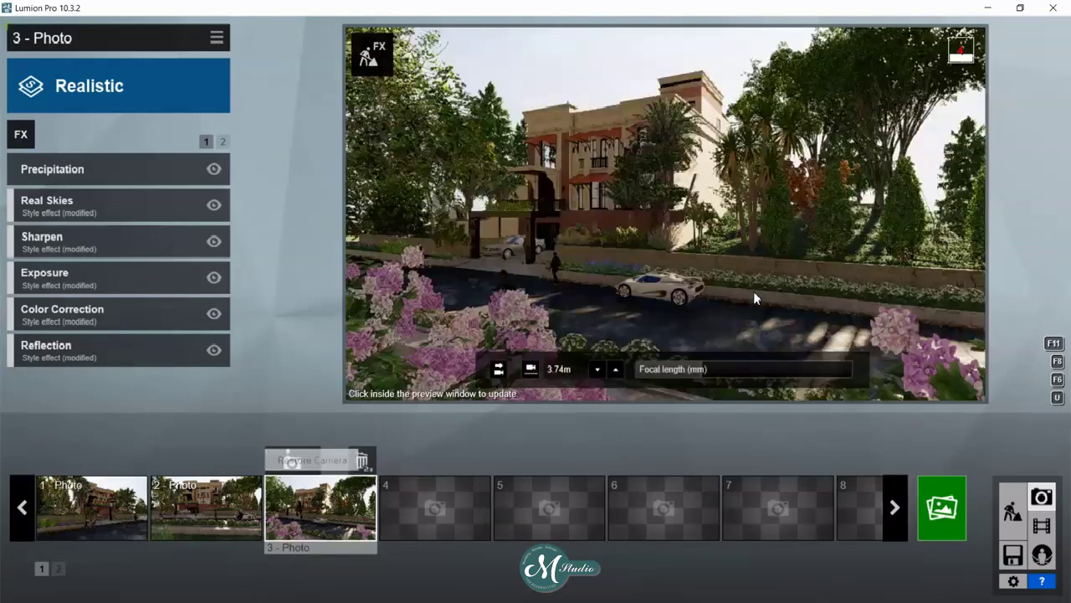
pyautogui.click(721, 268)
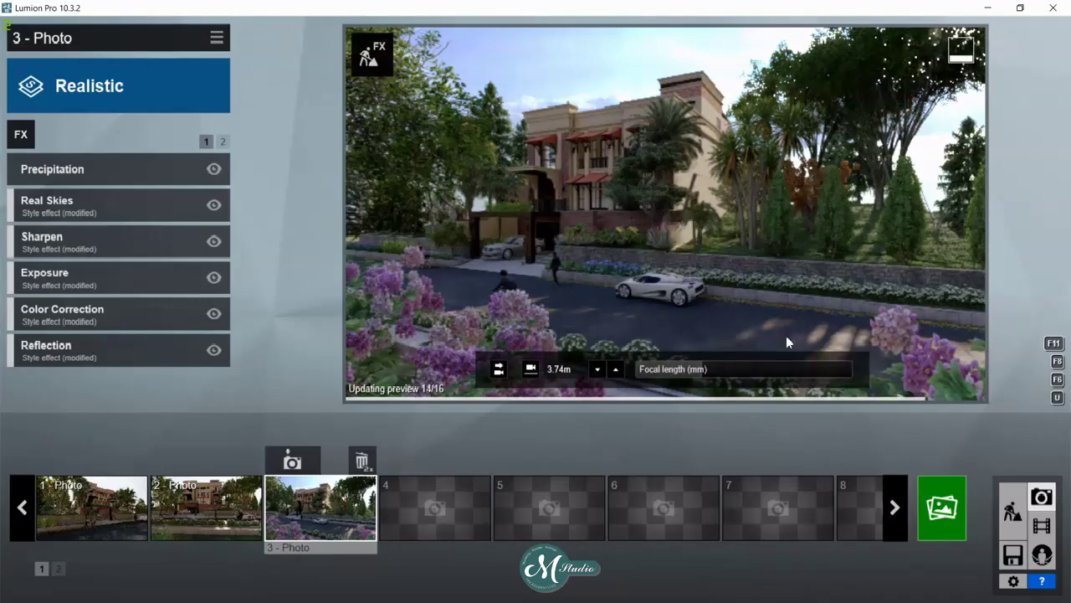
# - Choose to render the whole photo set at 1920x1080
pyautogui.click(941, 507)
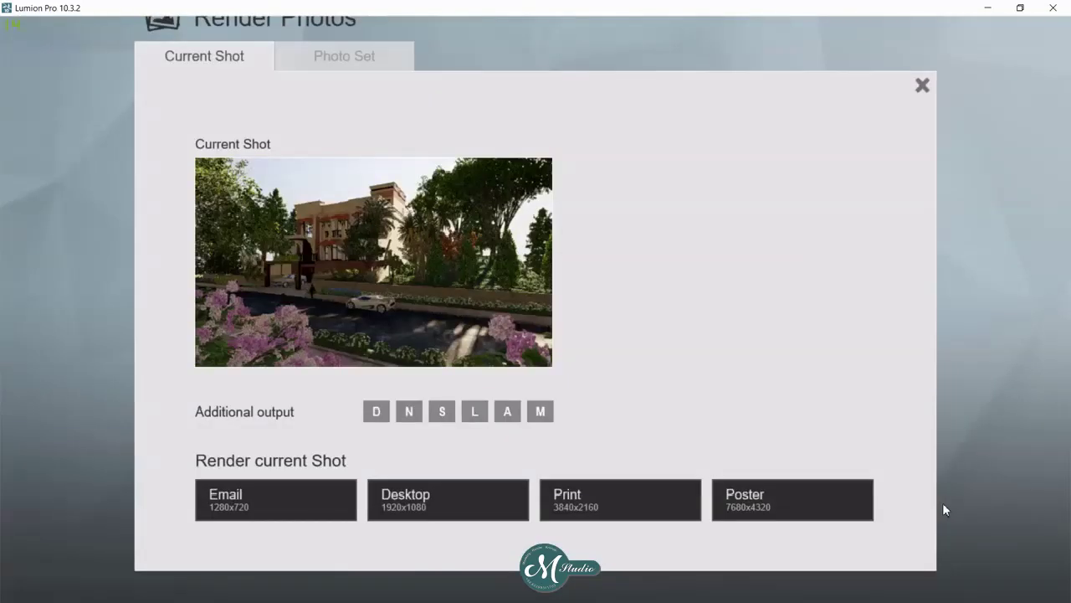
pyautogui.click(308, 56)
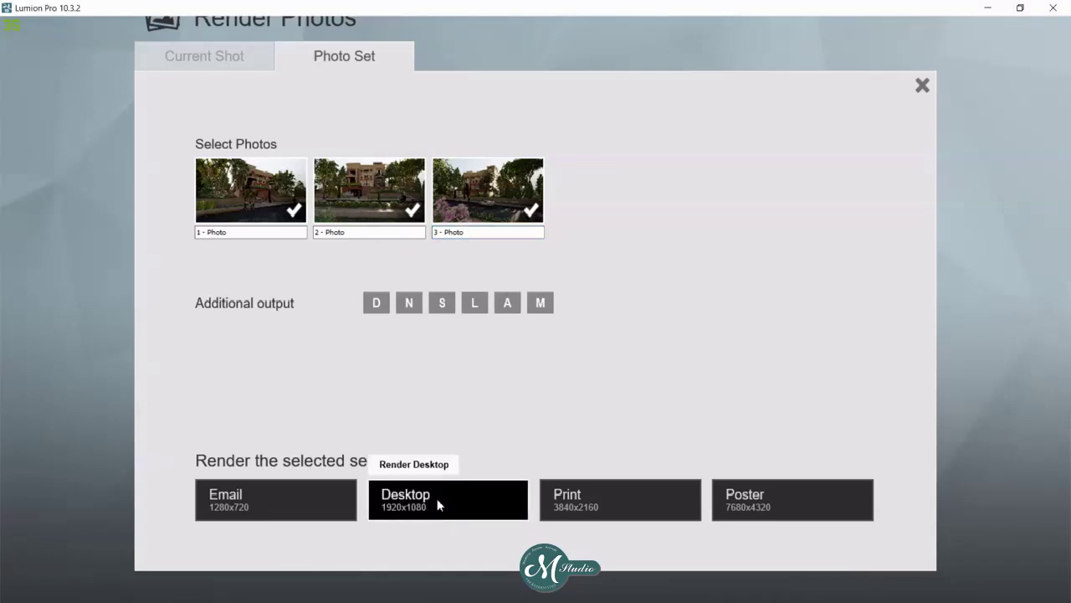
pyautogui.click(437, 498)
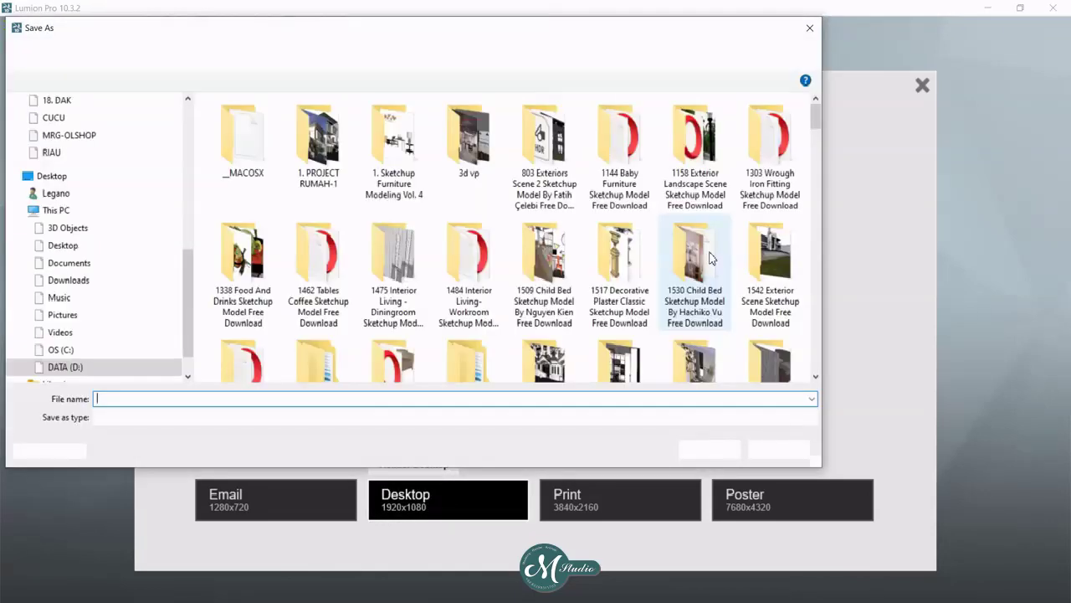
# - Browse on DATA (D:) through MRG-STUDIO to the CHANNEL RUMAH MINIMALIS folder
pyautogui.click(170, 51)
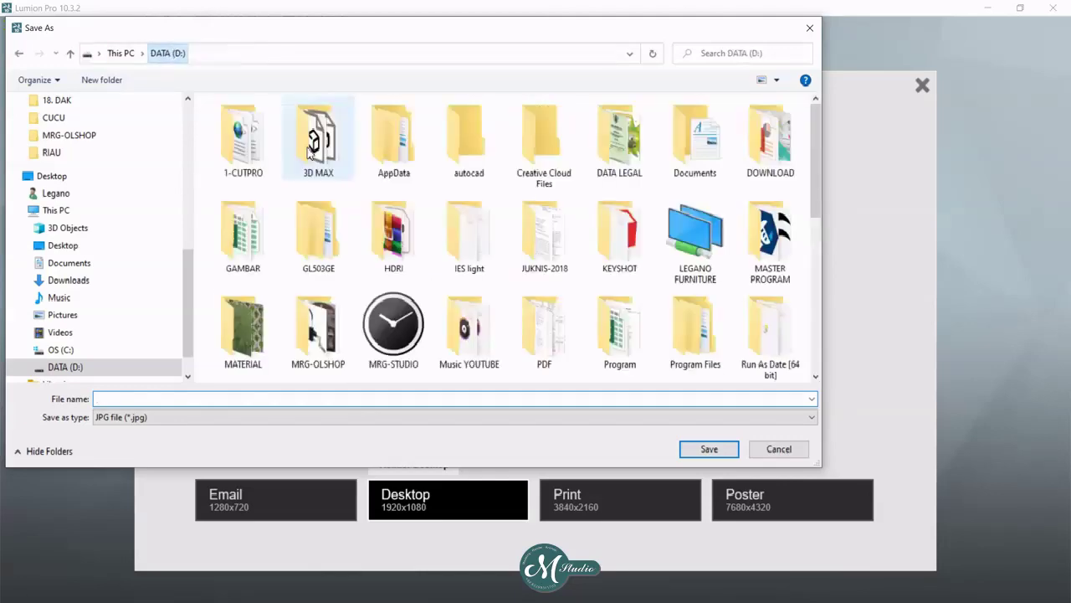
pyautogui.click(406, 331)
pyautogui.doubleClick(406, 330)
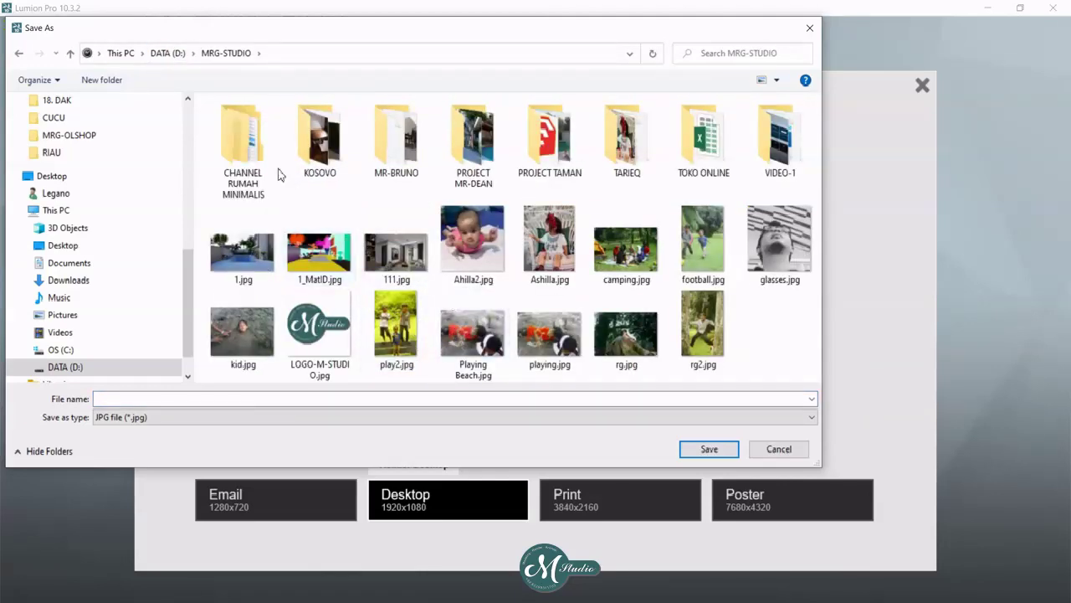
pyautogui.doubleClick(233, 139)
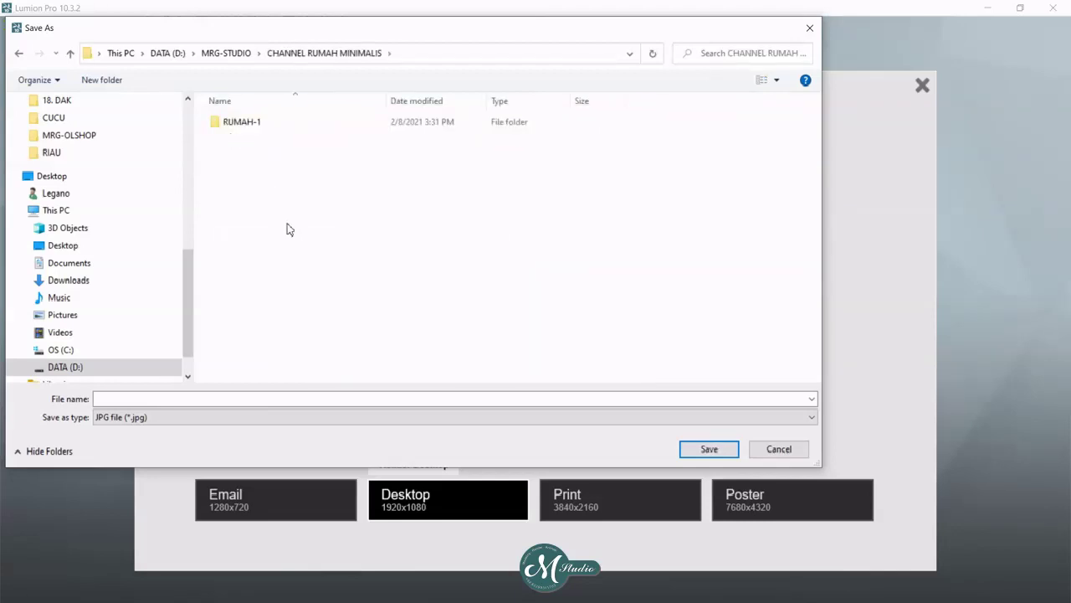
pyautogui.click(243, 123)
pyautogui.press('Return')
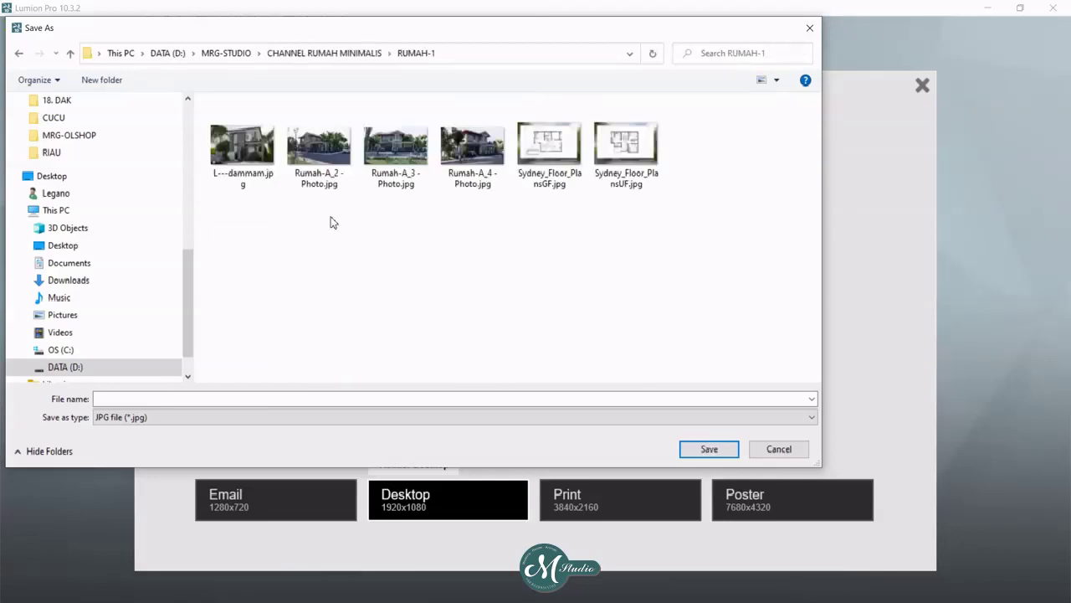
pyautogui.click(322, 54)
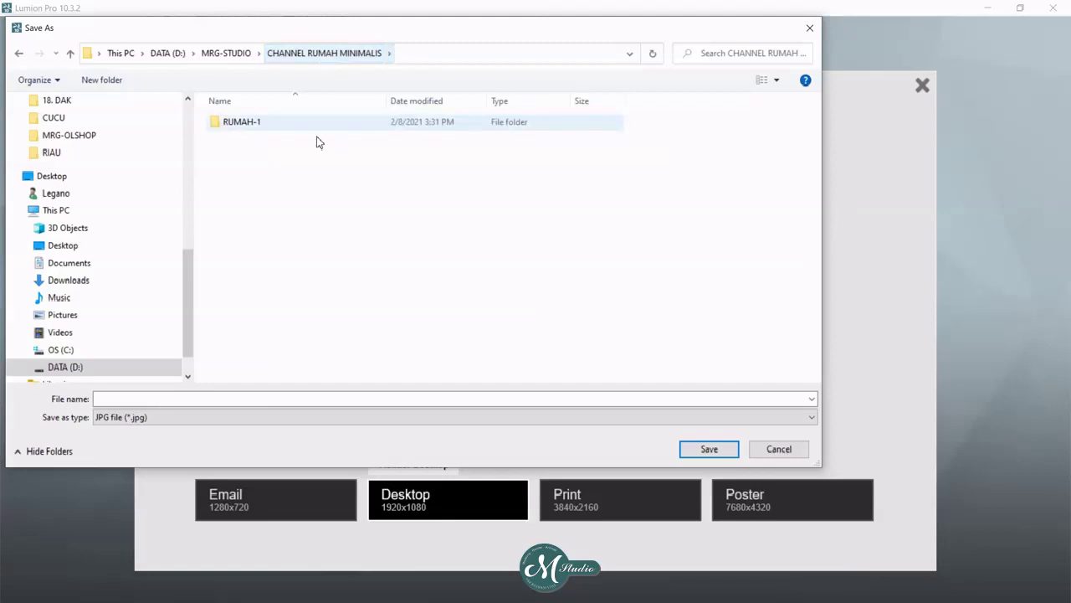
pyautogui.click(243, 55)
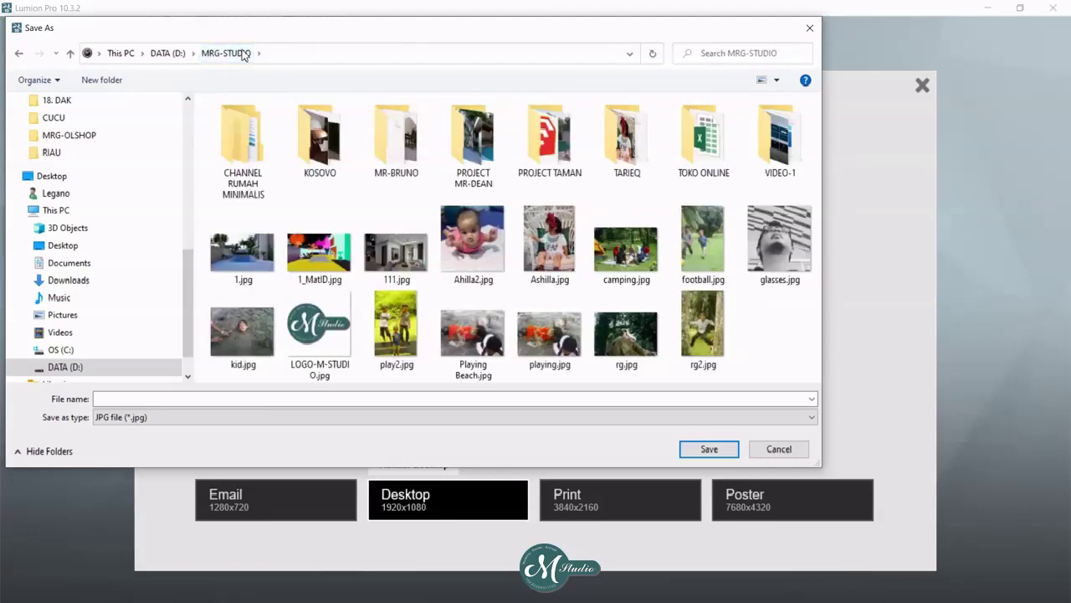
pyautogui.doubleClick(277, 192)
# - Create a new folder named RUMAH-2 there and open it
pyautogui.rightClick(278, 202)
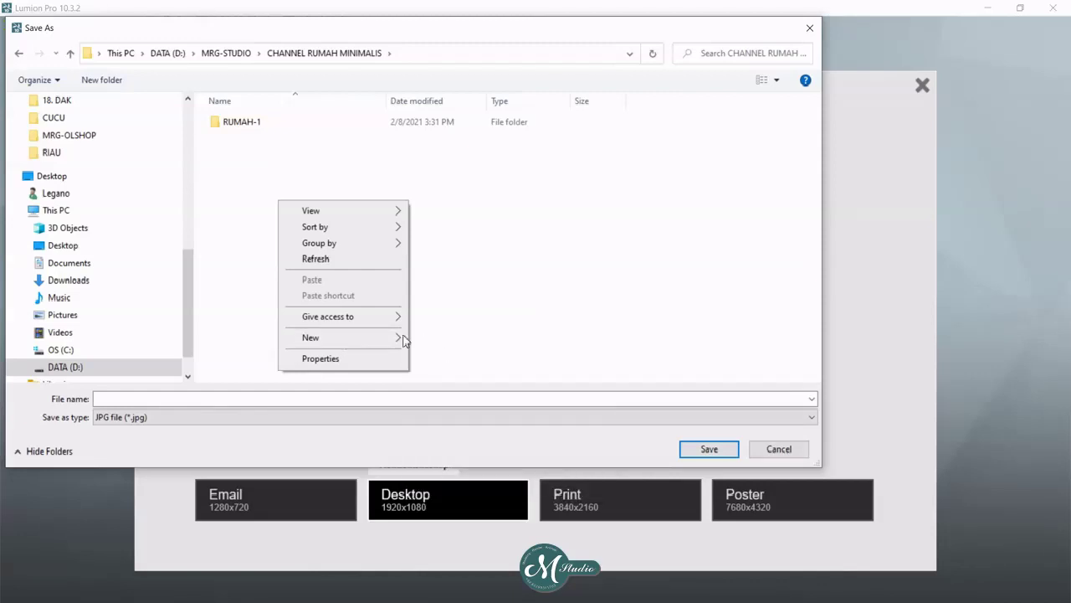
pyautogui.moveTo(343, 337)
pyautogui.click(435, 344)
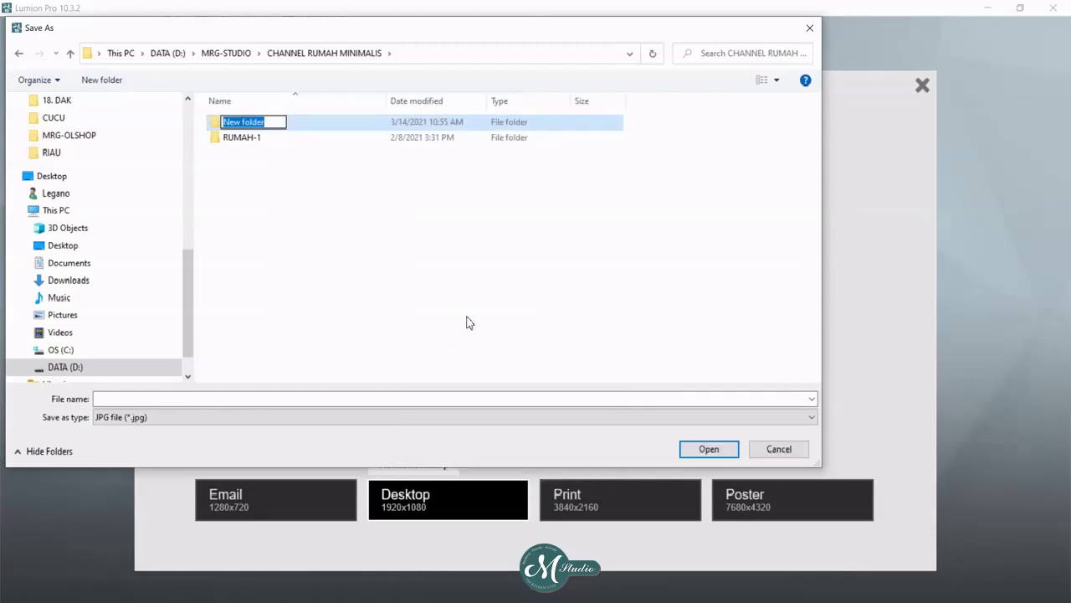
pyautogui.write('R')
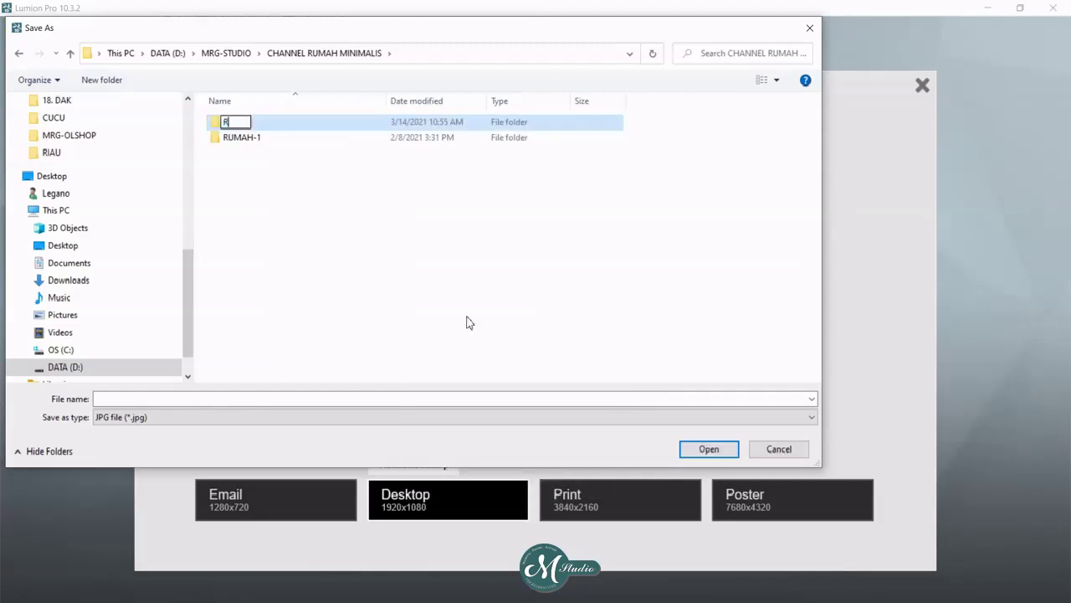
pyautogui.write('UMAH-2')
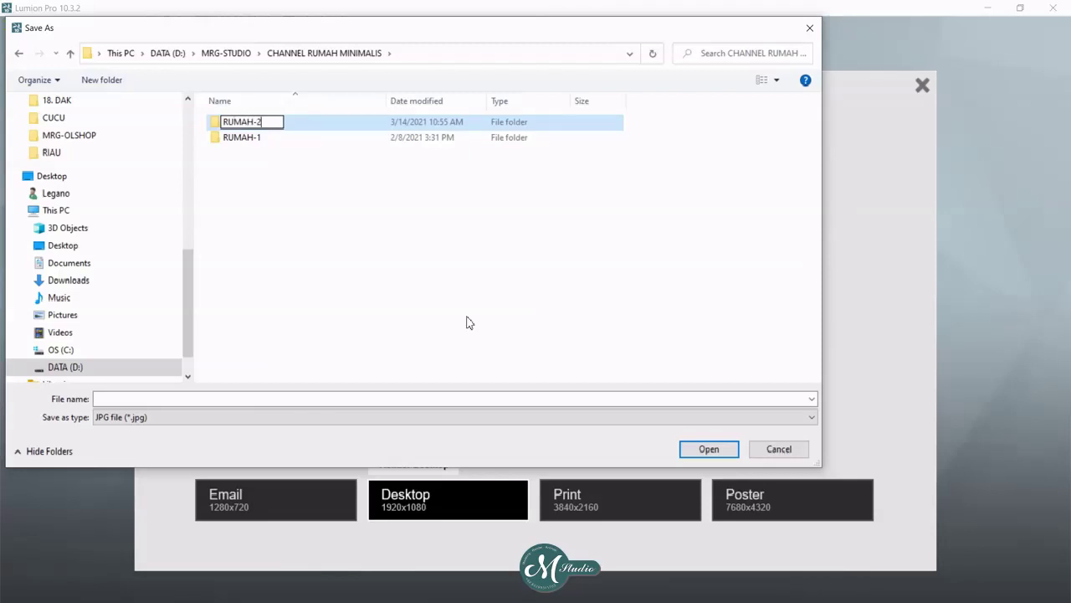
pyautogui.press('Return')
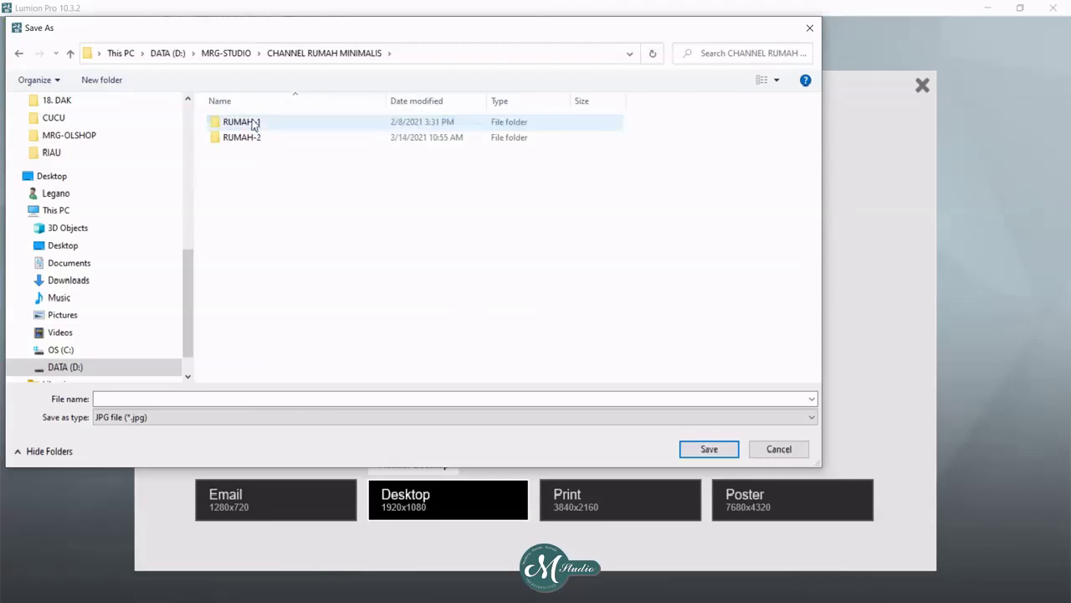
pyautogui.doubleClick(251, 138)
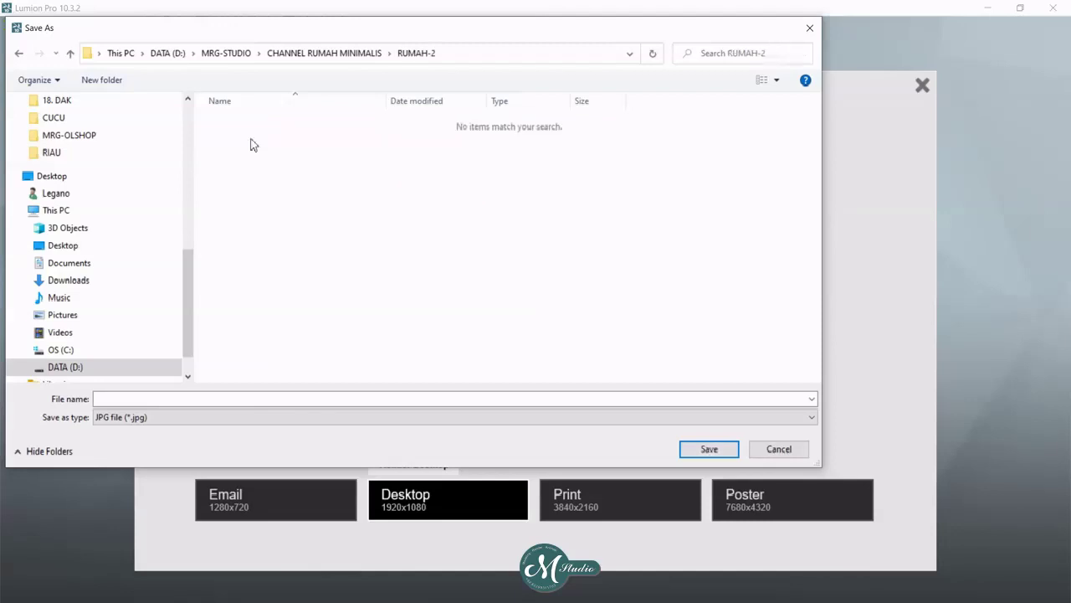
# - Name the output file 'R2' and save to render the photos into RUMAH-2
pyautogui.click(275, 399)
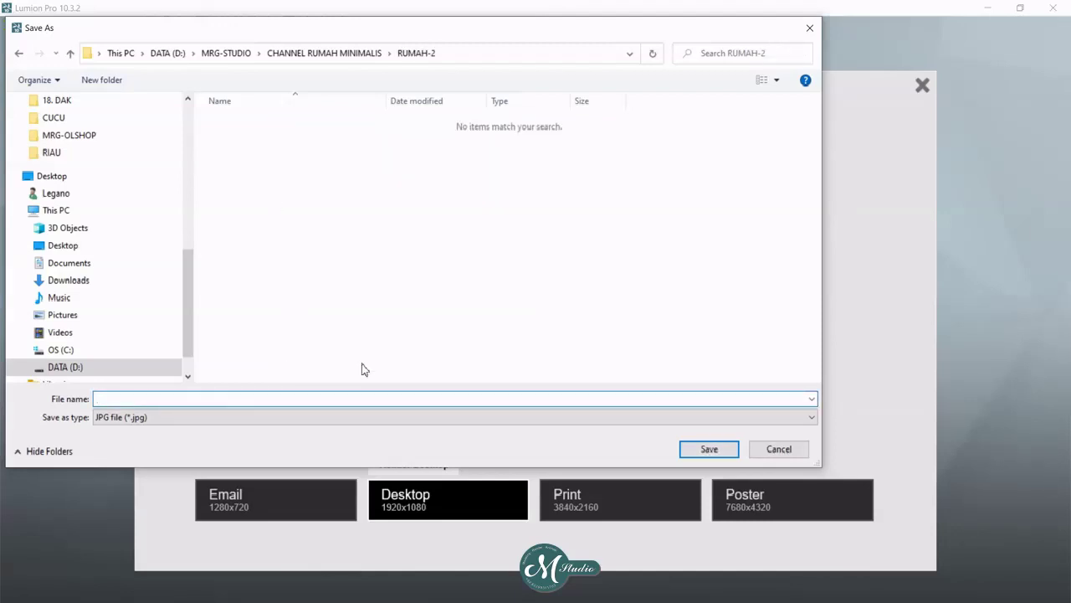
pyautogui.write('R2')
pyautogui.click(679, 452)
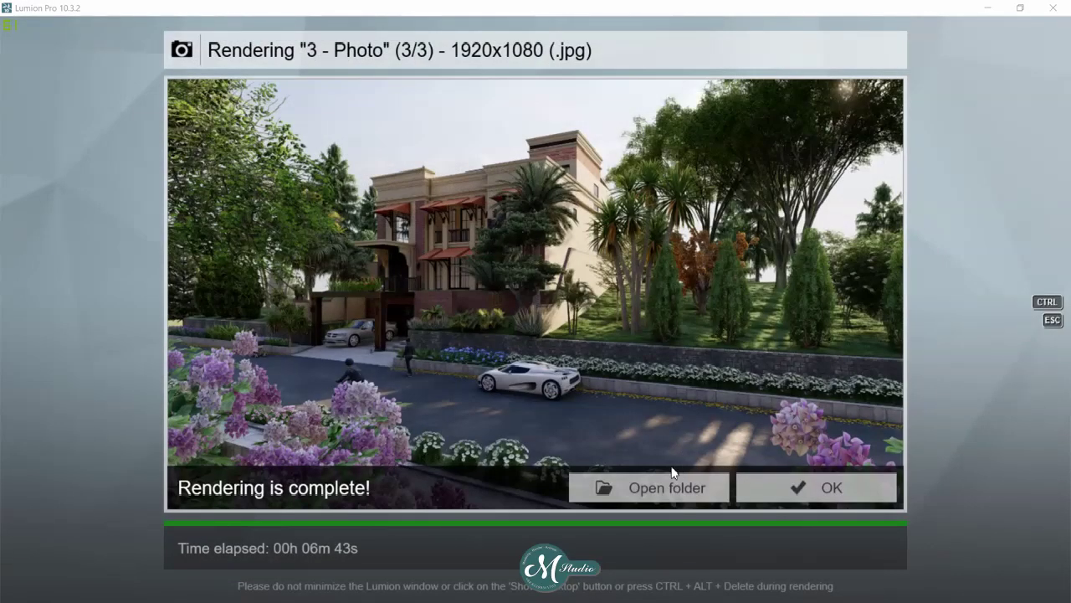
pyautogui.click(649, 489)
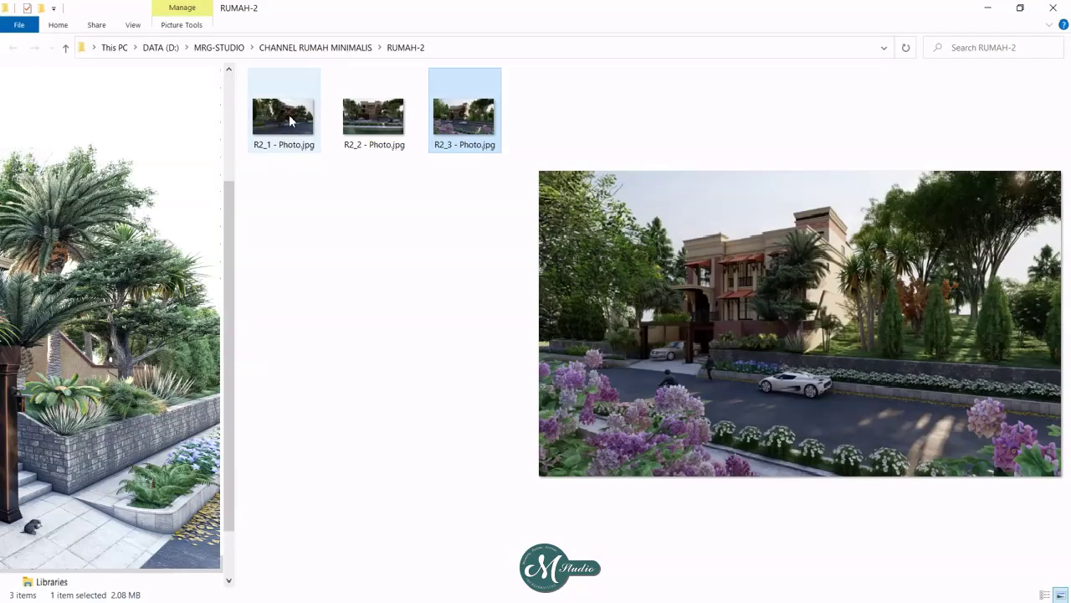
# - Open R2_1 - Photo.jpg with the Windows Photos app
pyautogui.click(289, 117)
pyautogui.rightClick(289, 119)
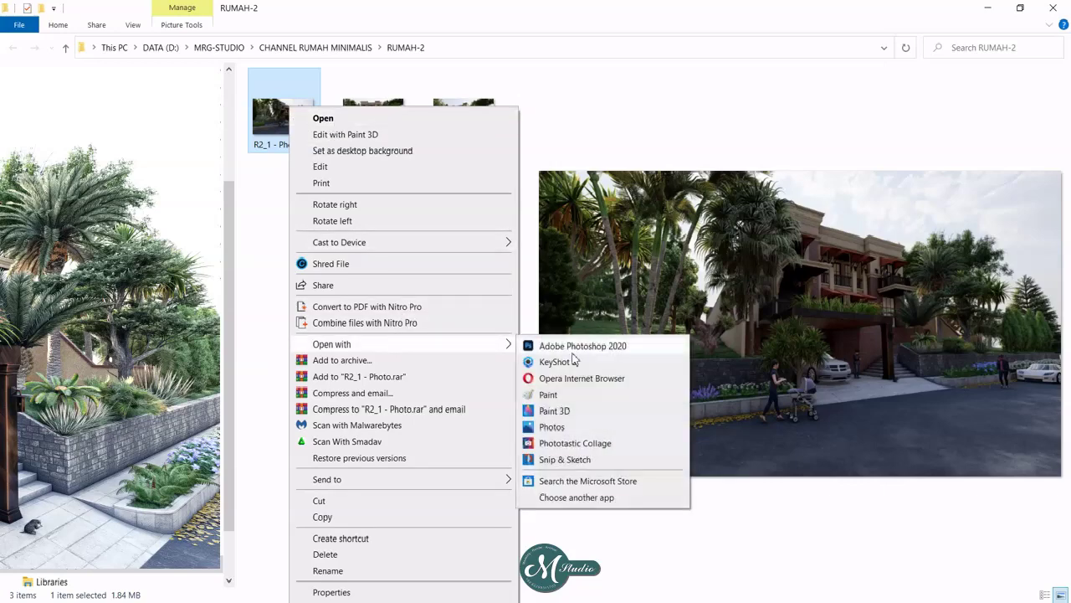
pyautogui.click(572, 428)
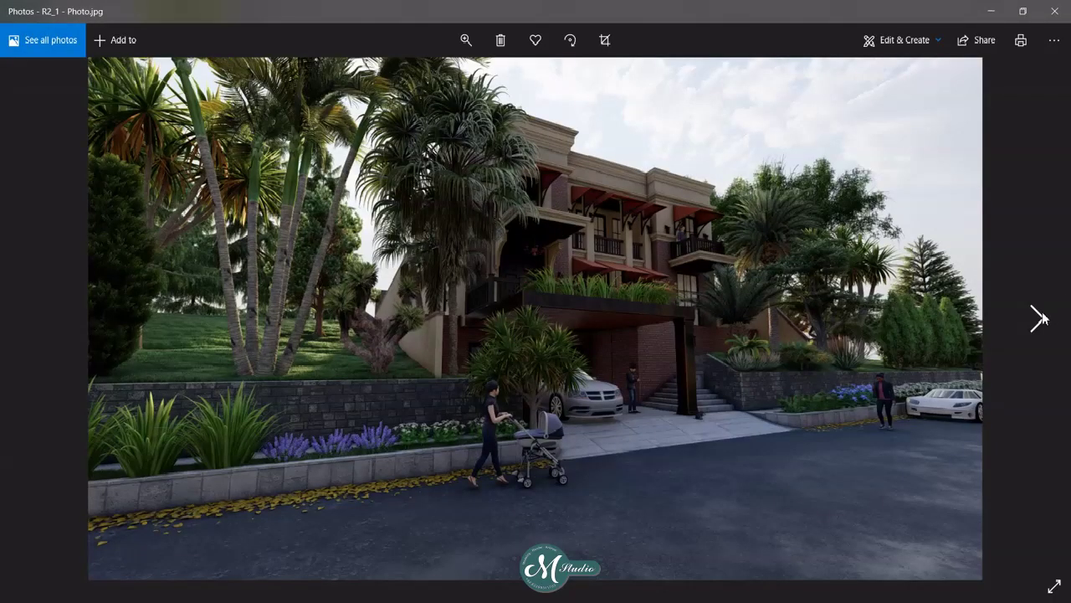
# - Advance through the renders to R2_2 and then R2_3 - Photo.jpg
pyautogui.click(1039, 318)
pyautogui.click(1039, 318)
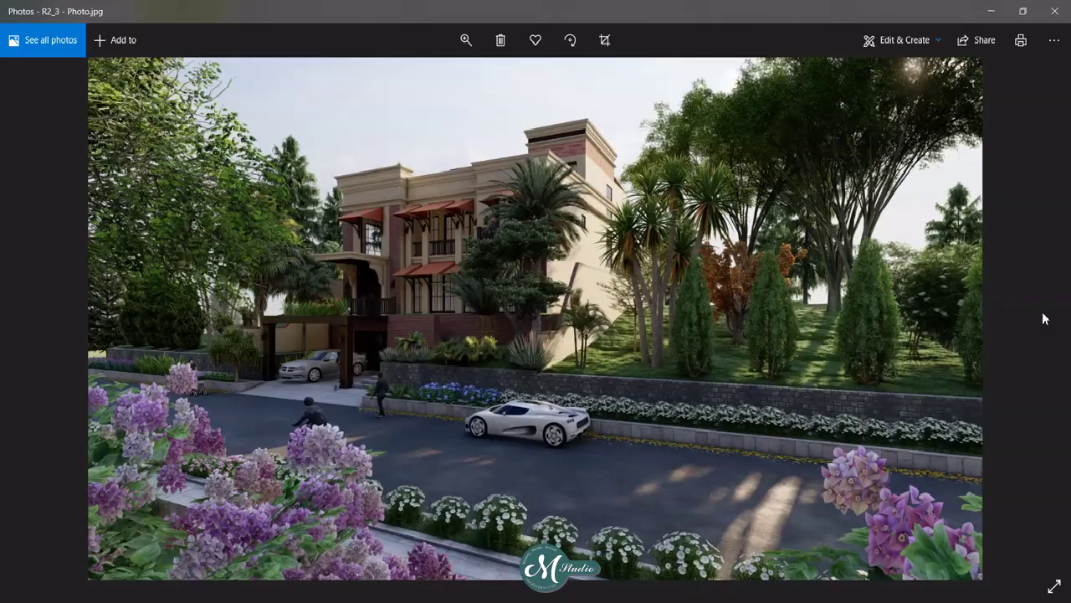